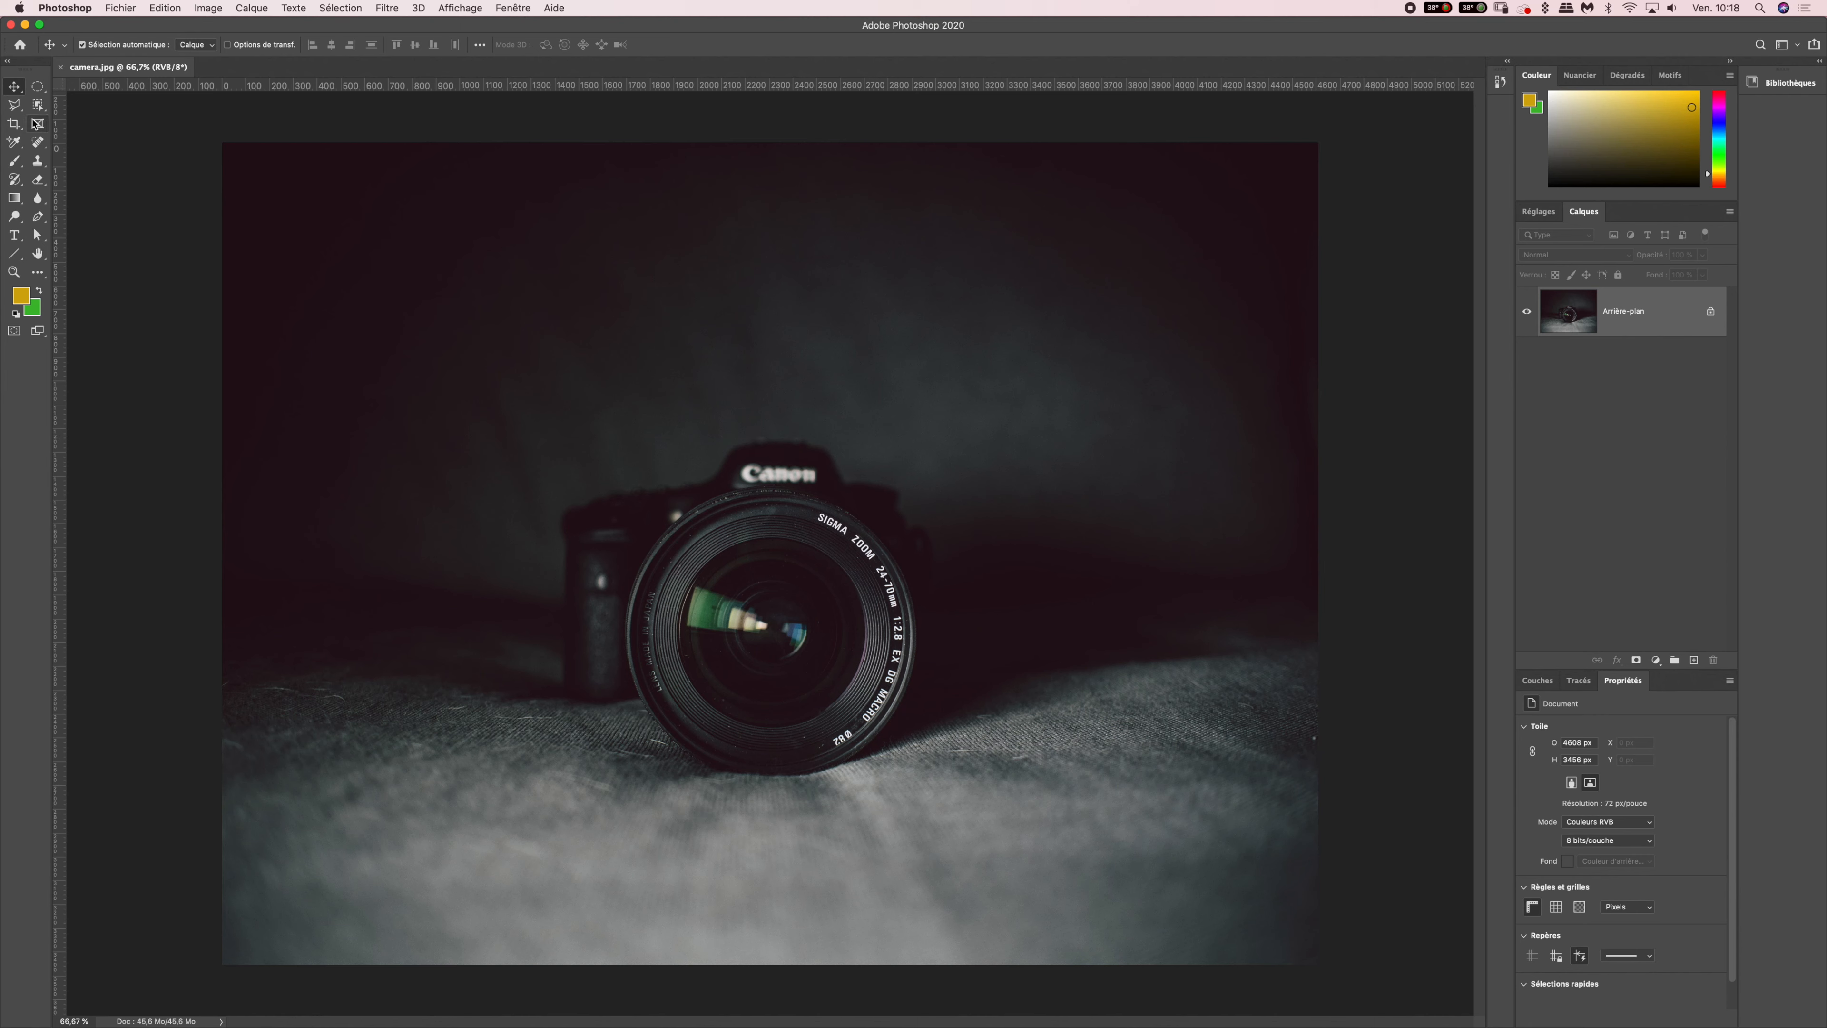
- Crop the photo closer around the camera using the free width-to-height ratio, keeping the camera near the centre of the frame
click(14, 124)
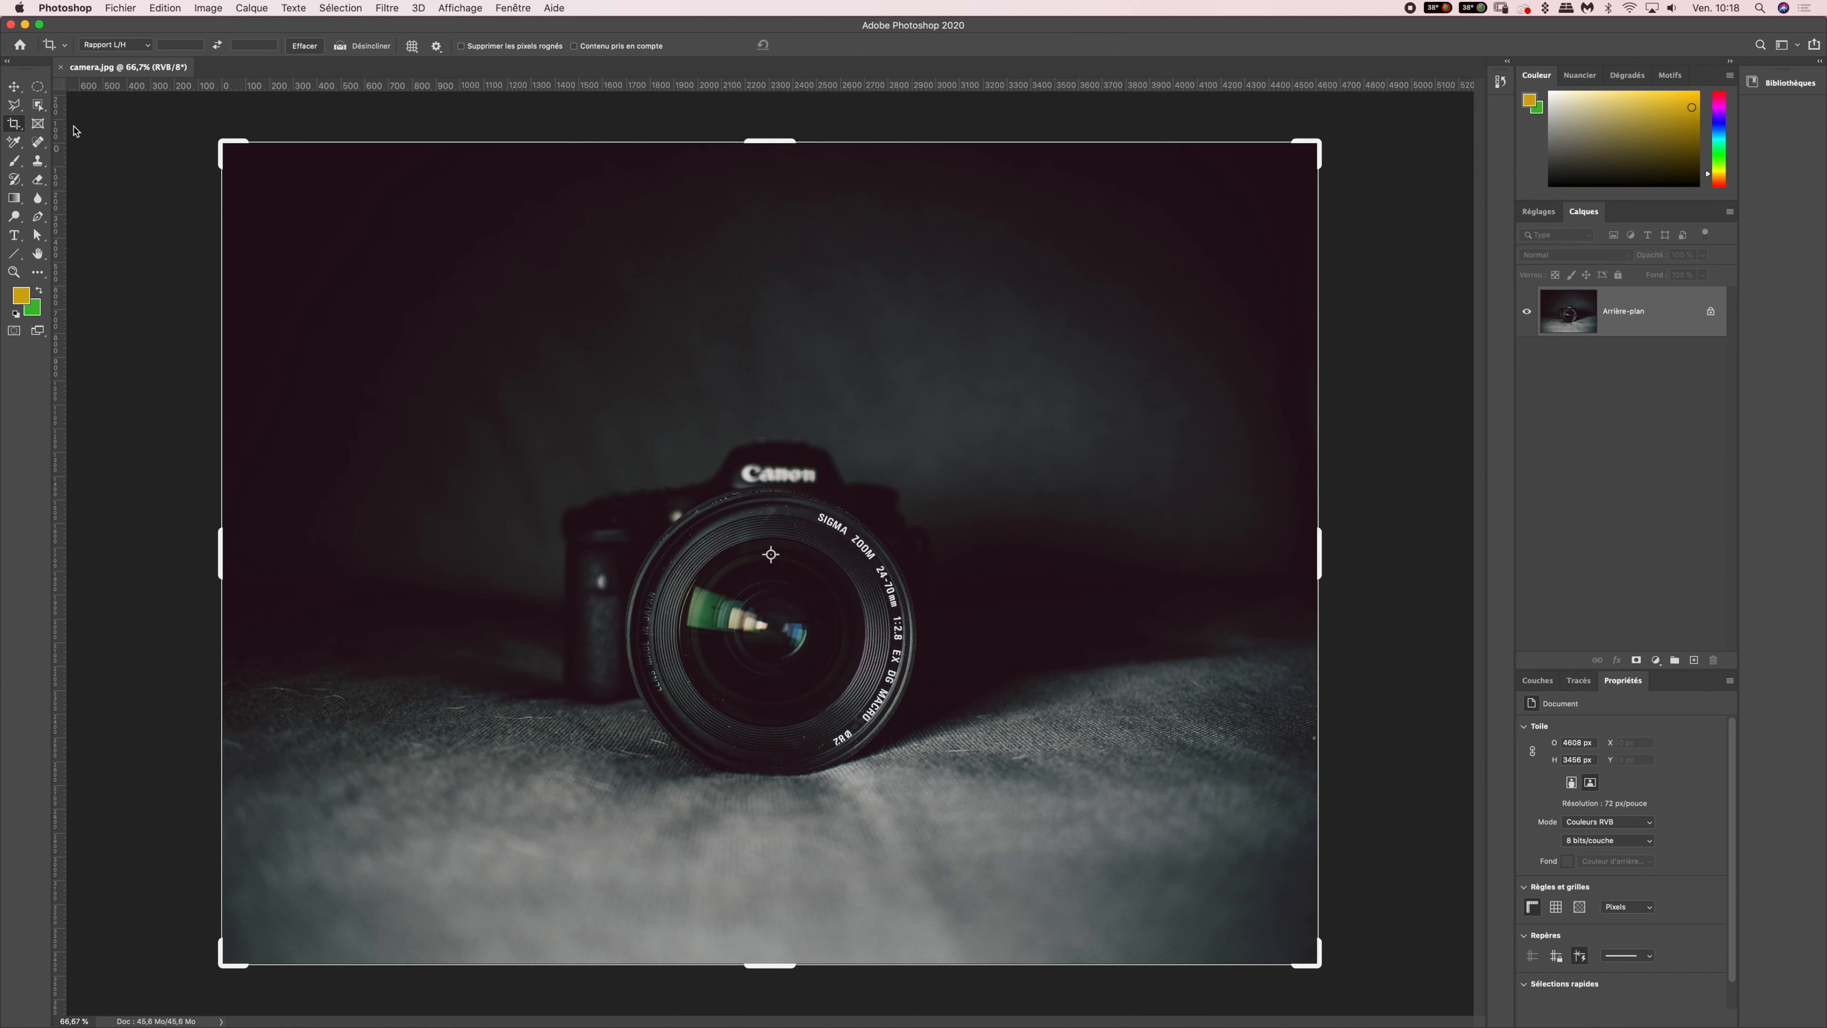
click(105, 46)
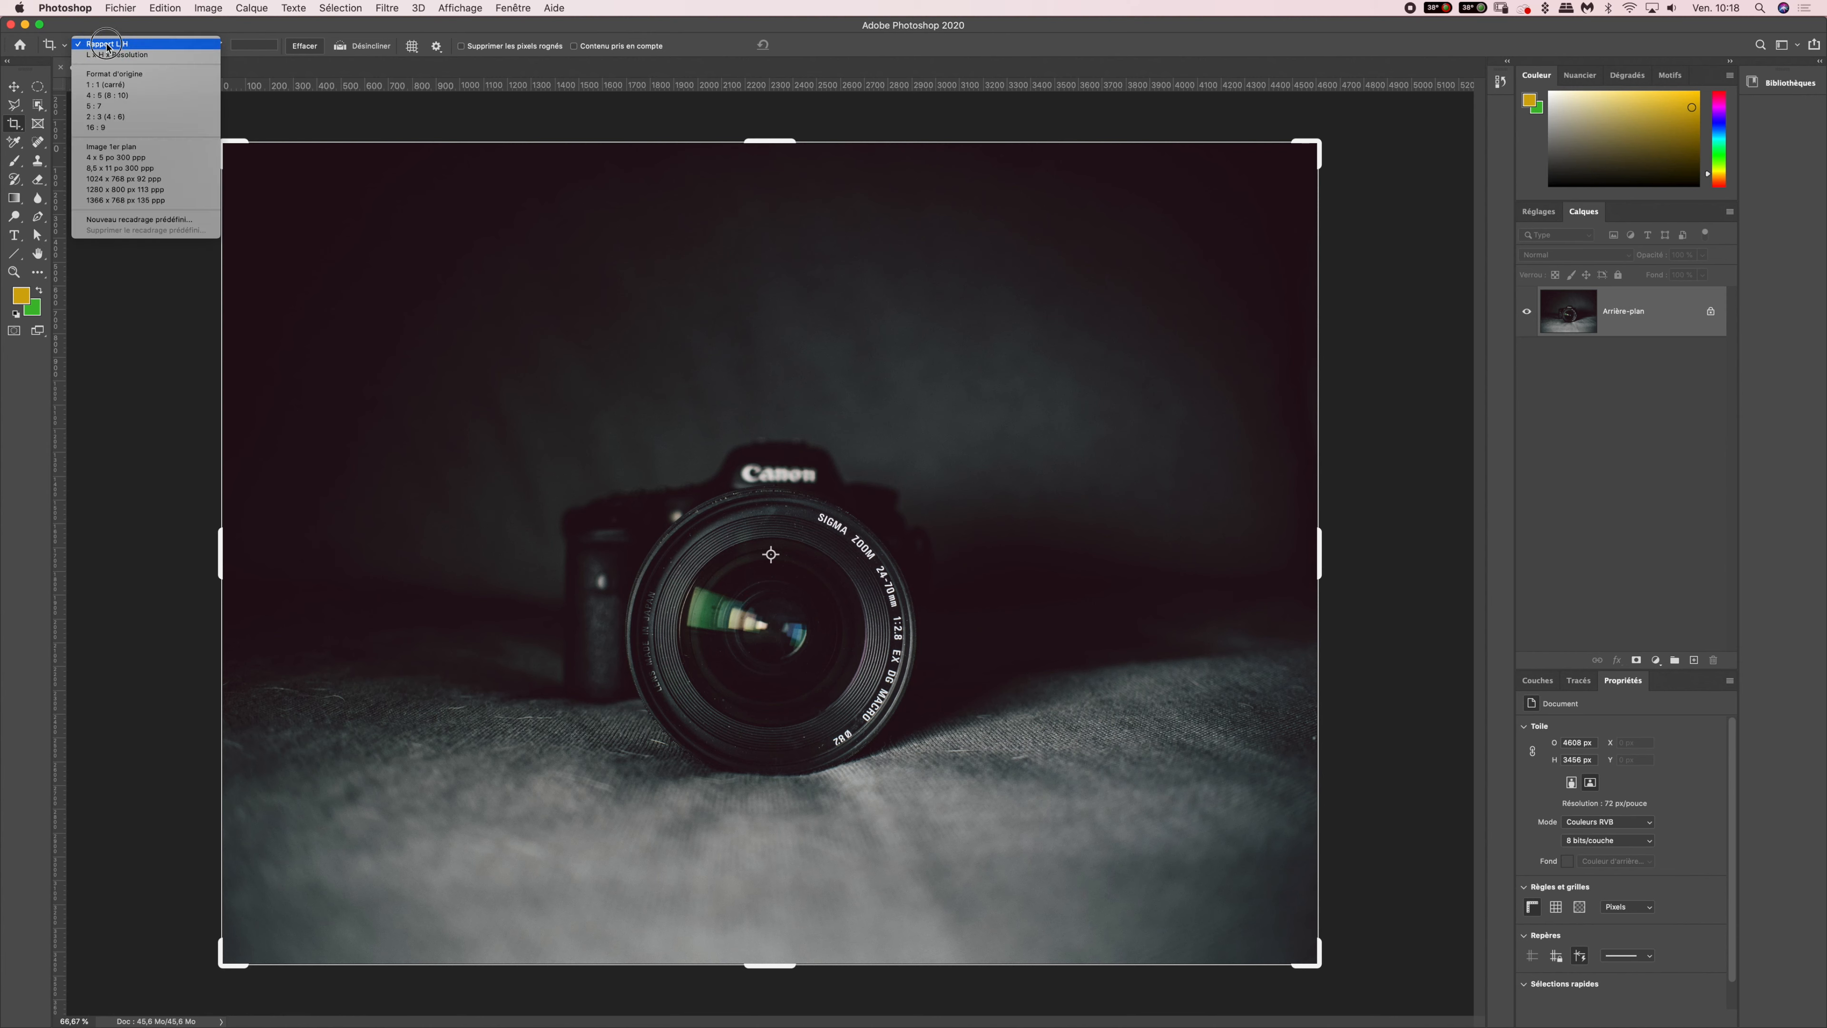
click(107, 46)
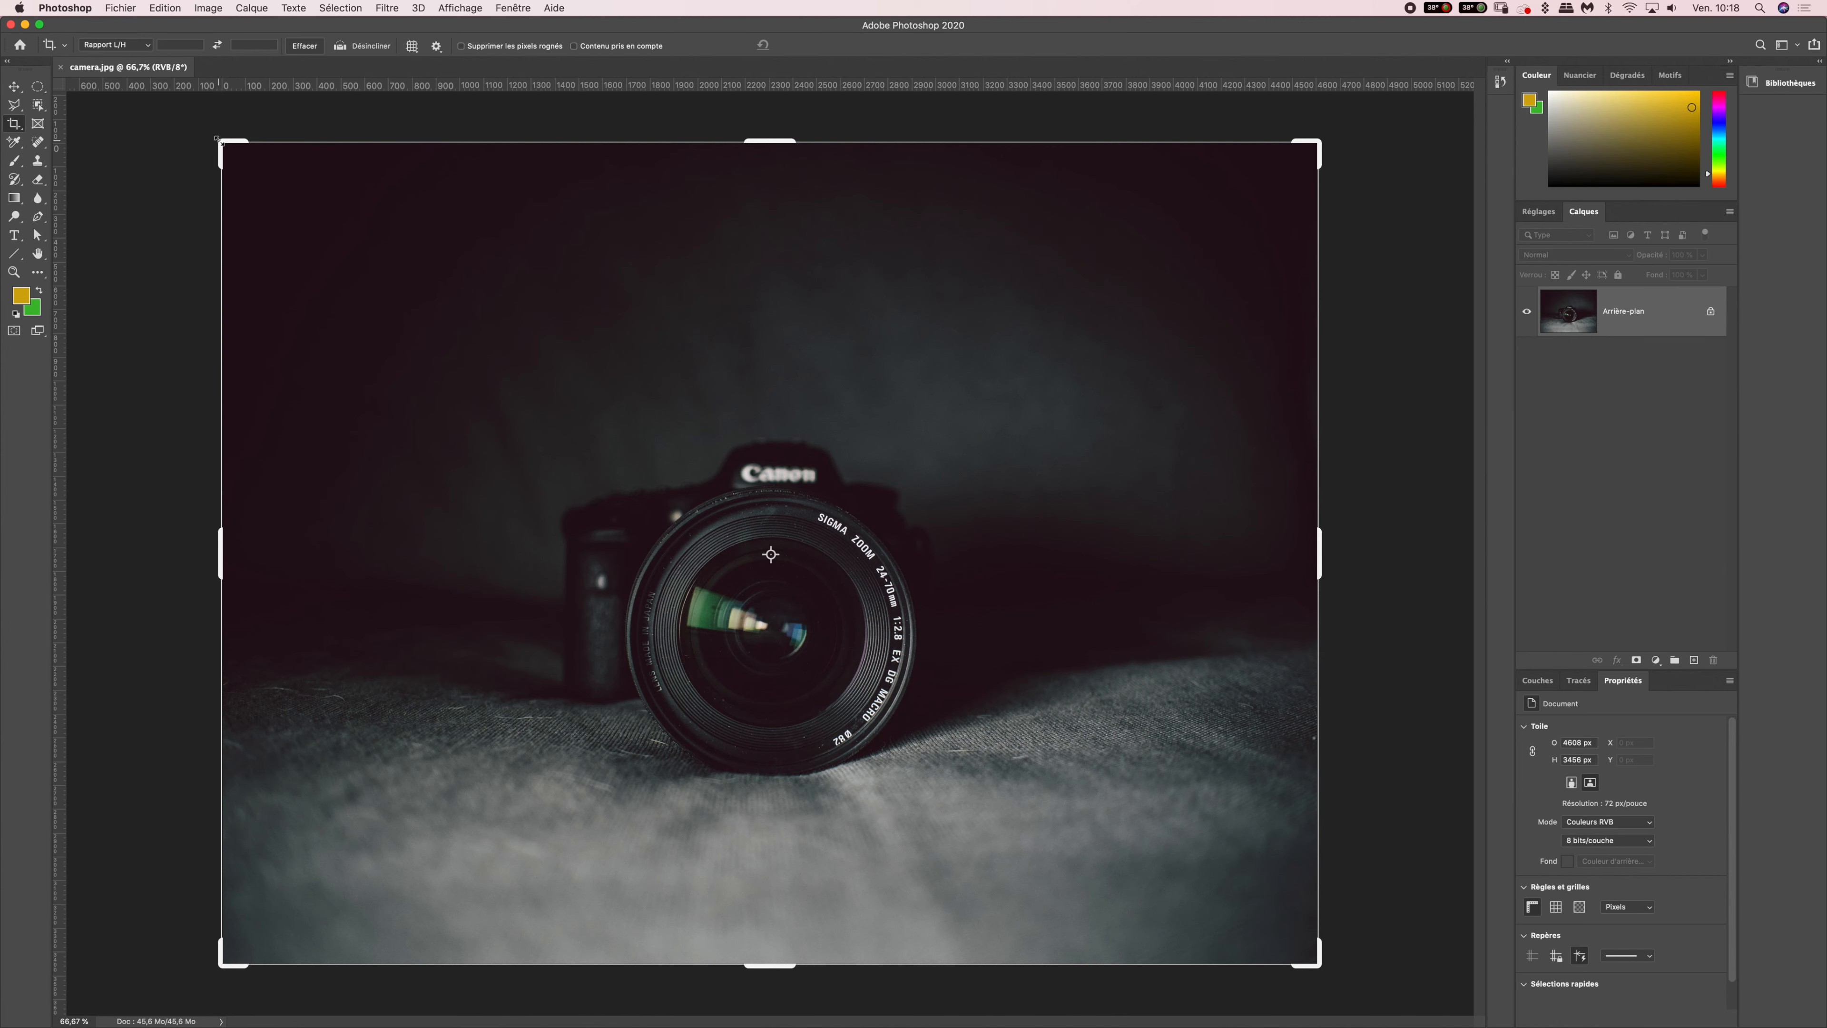
drag(217, 137, 280, 216)
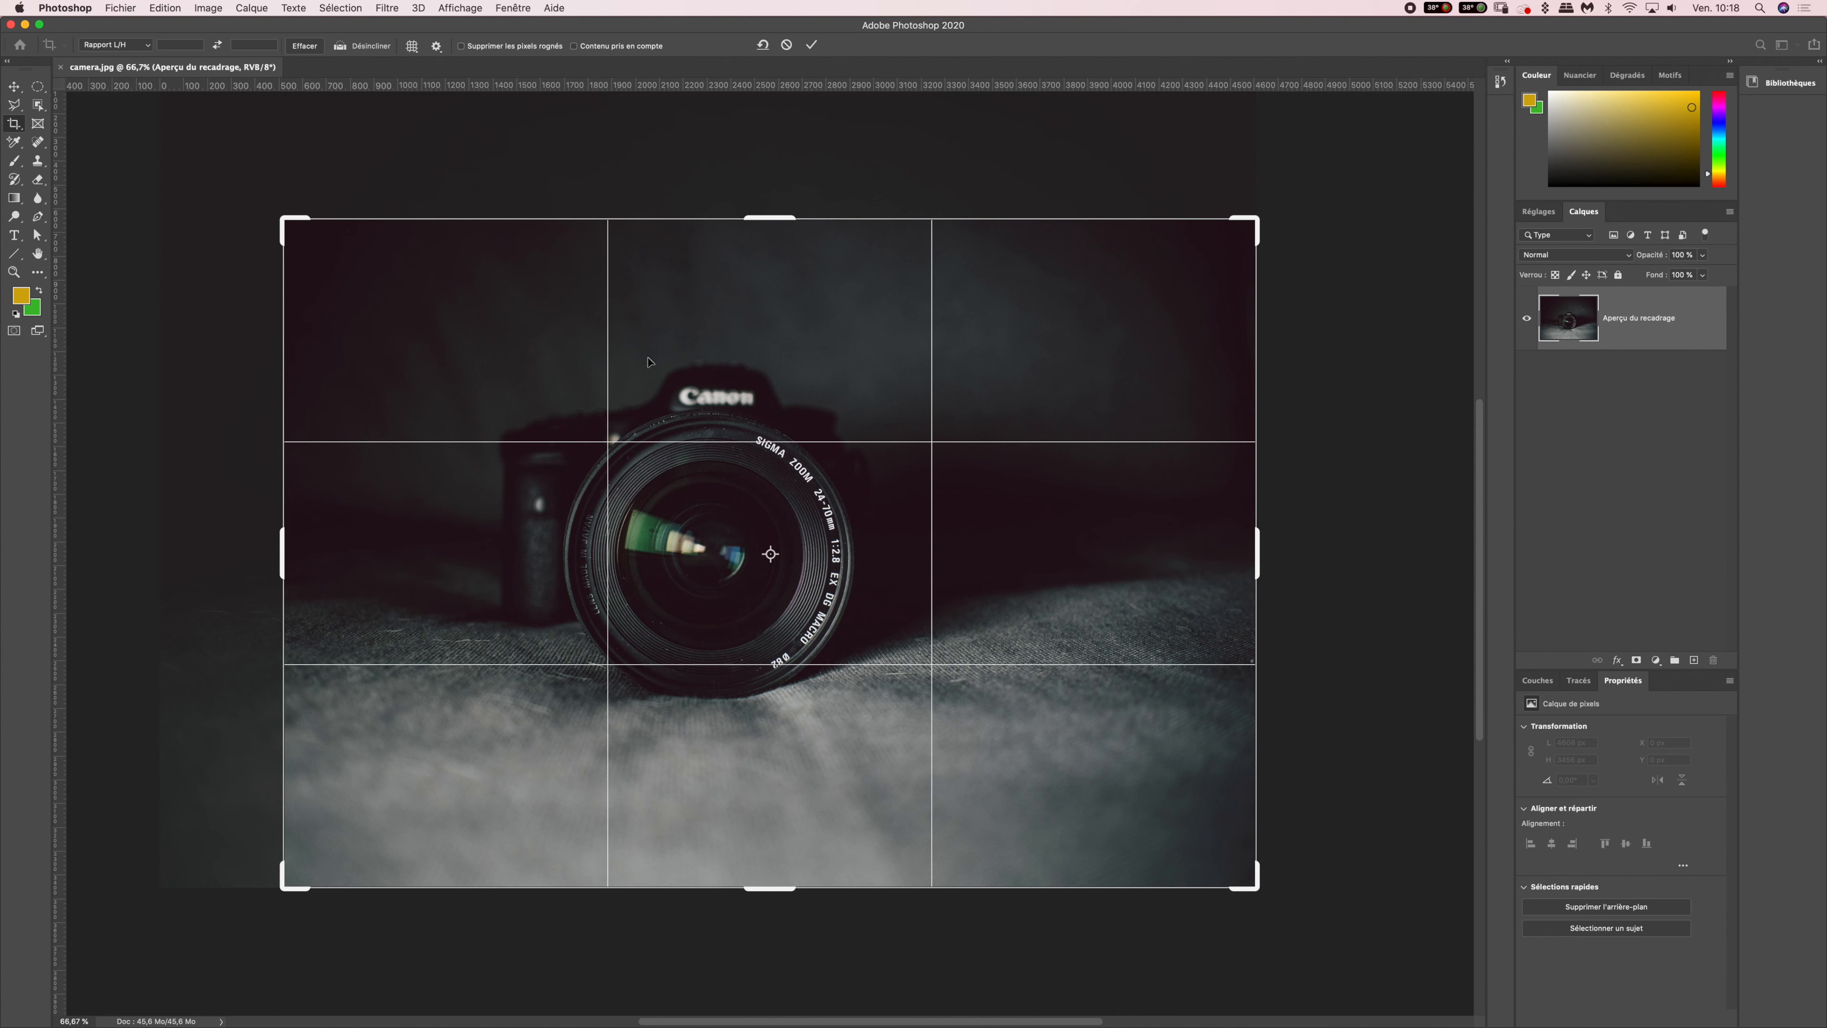
drag(276, 215, 267, 226)
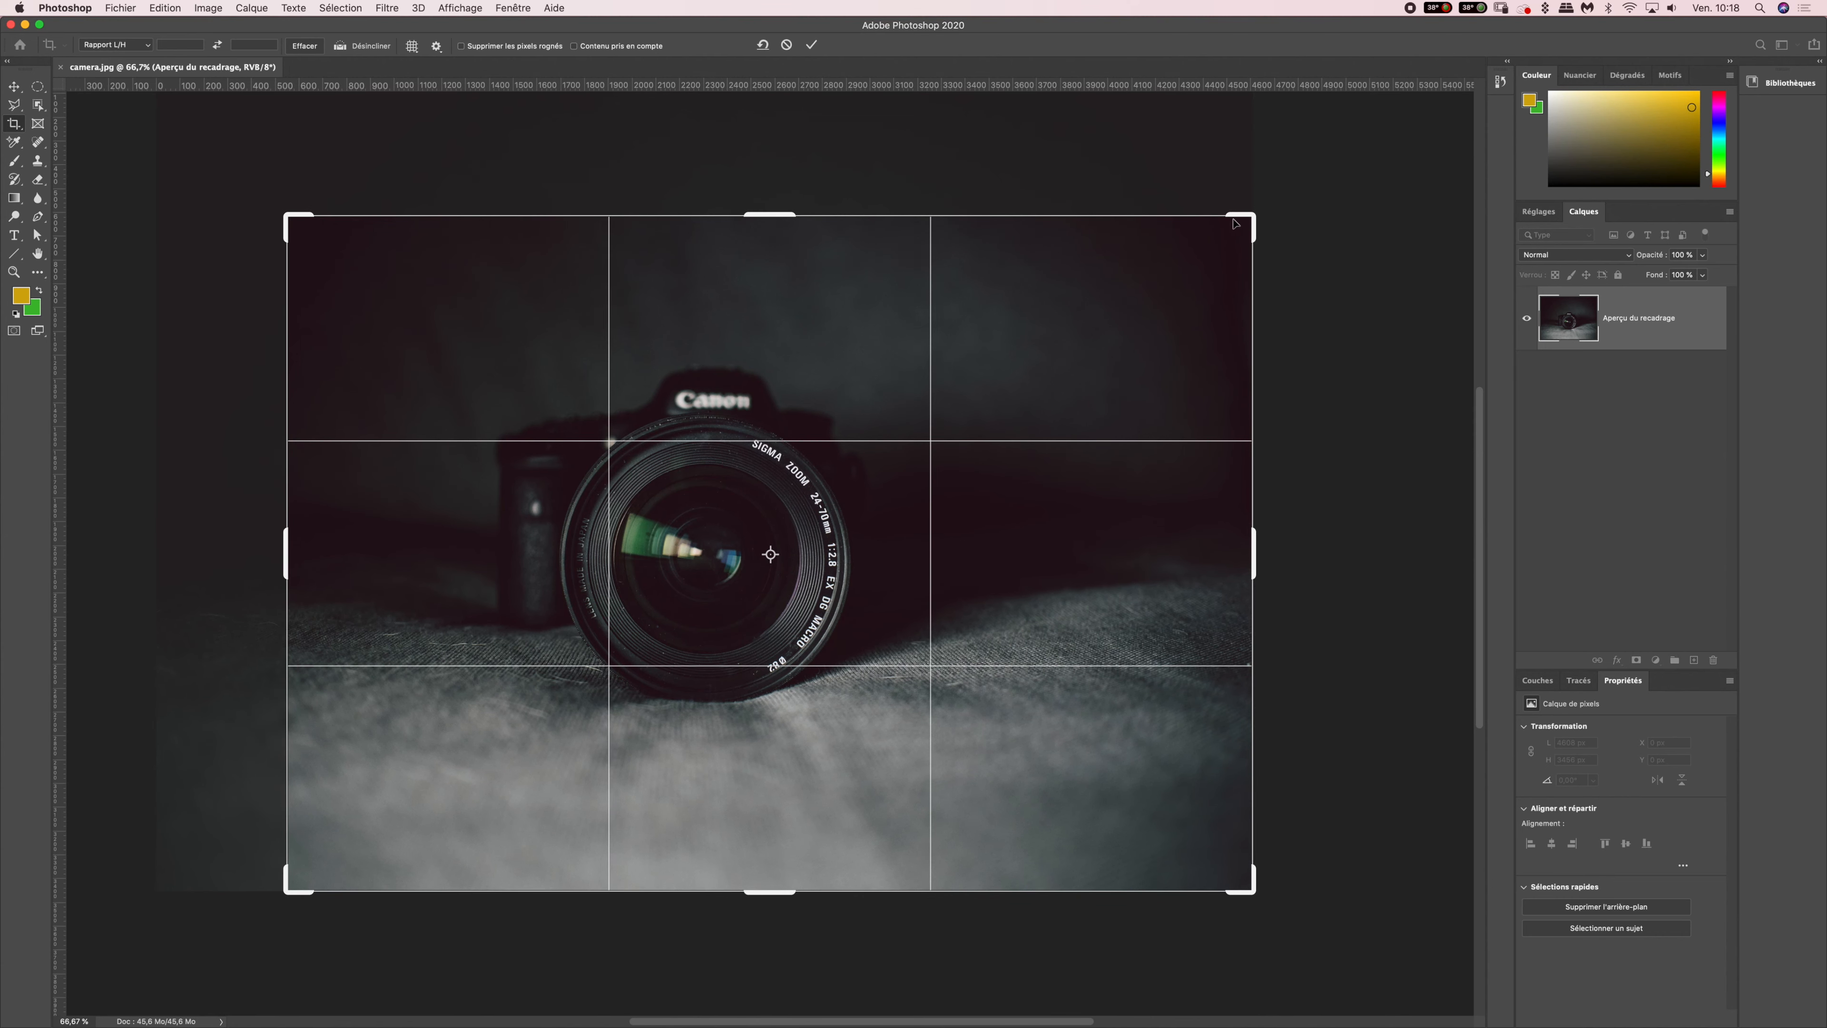
drag(1252, 217, 1212, 228)
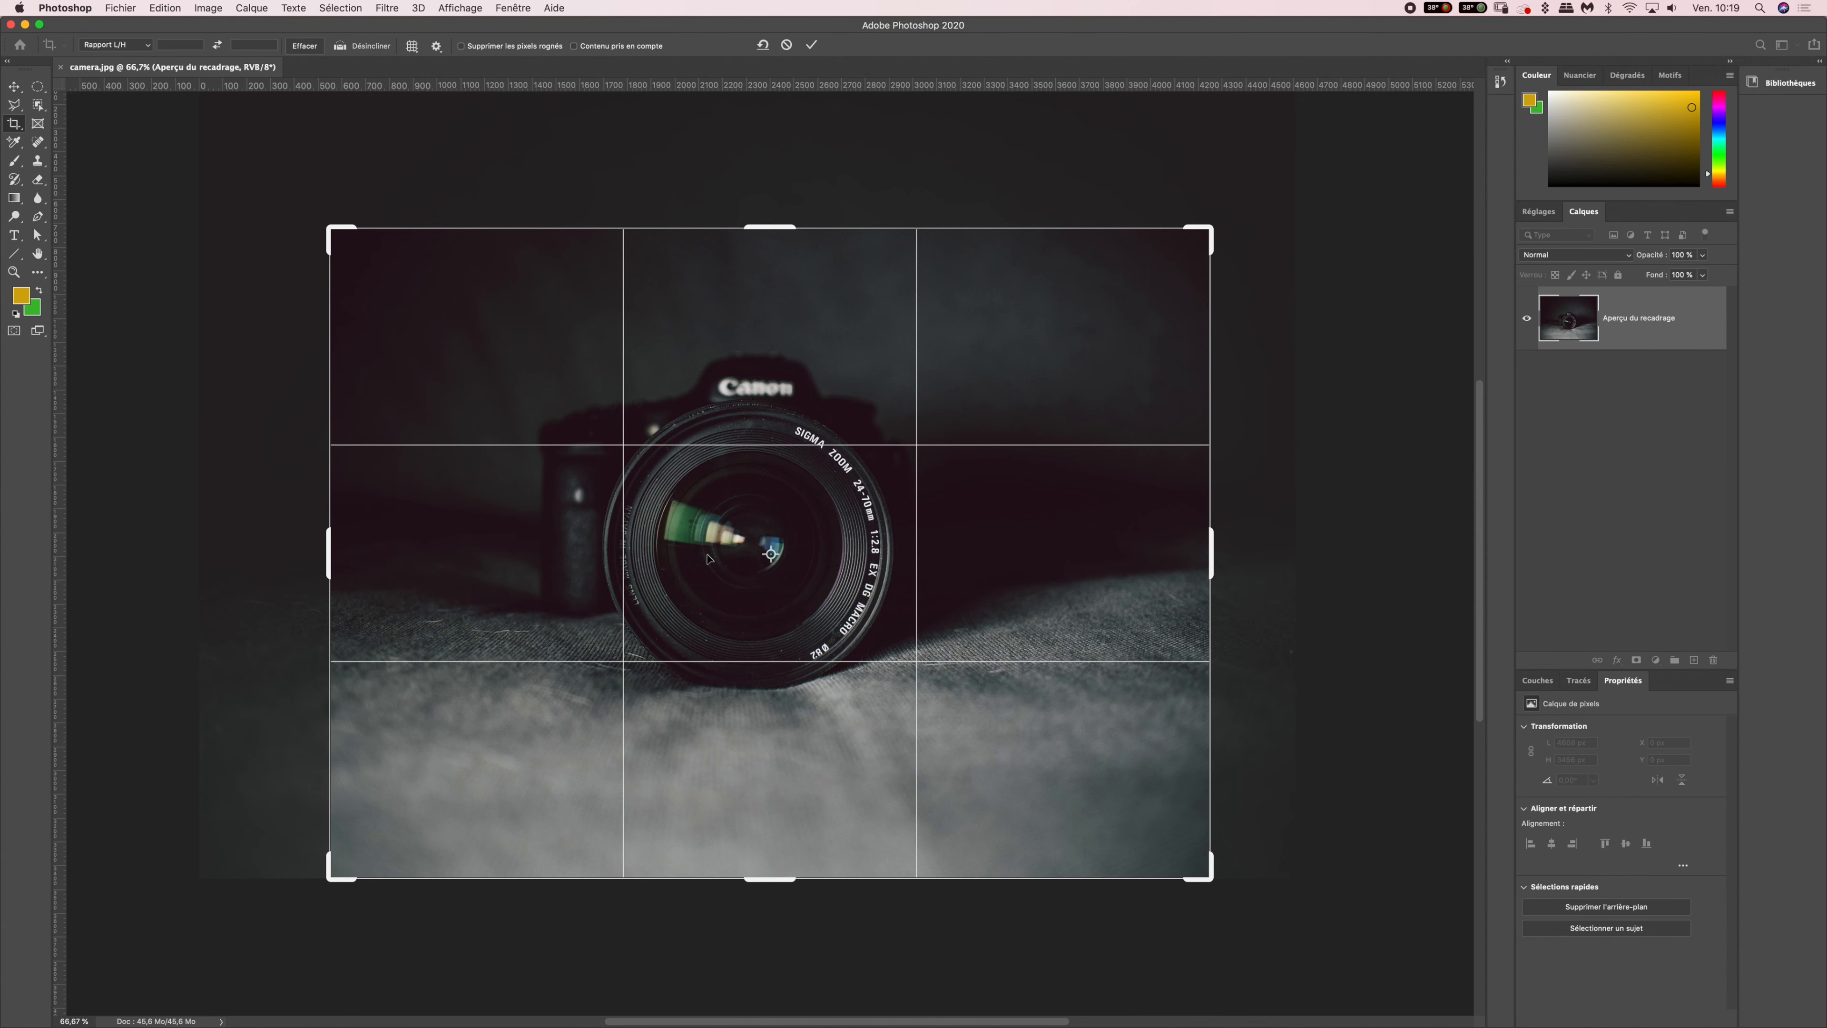
drag(705, 556, 735, 528)
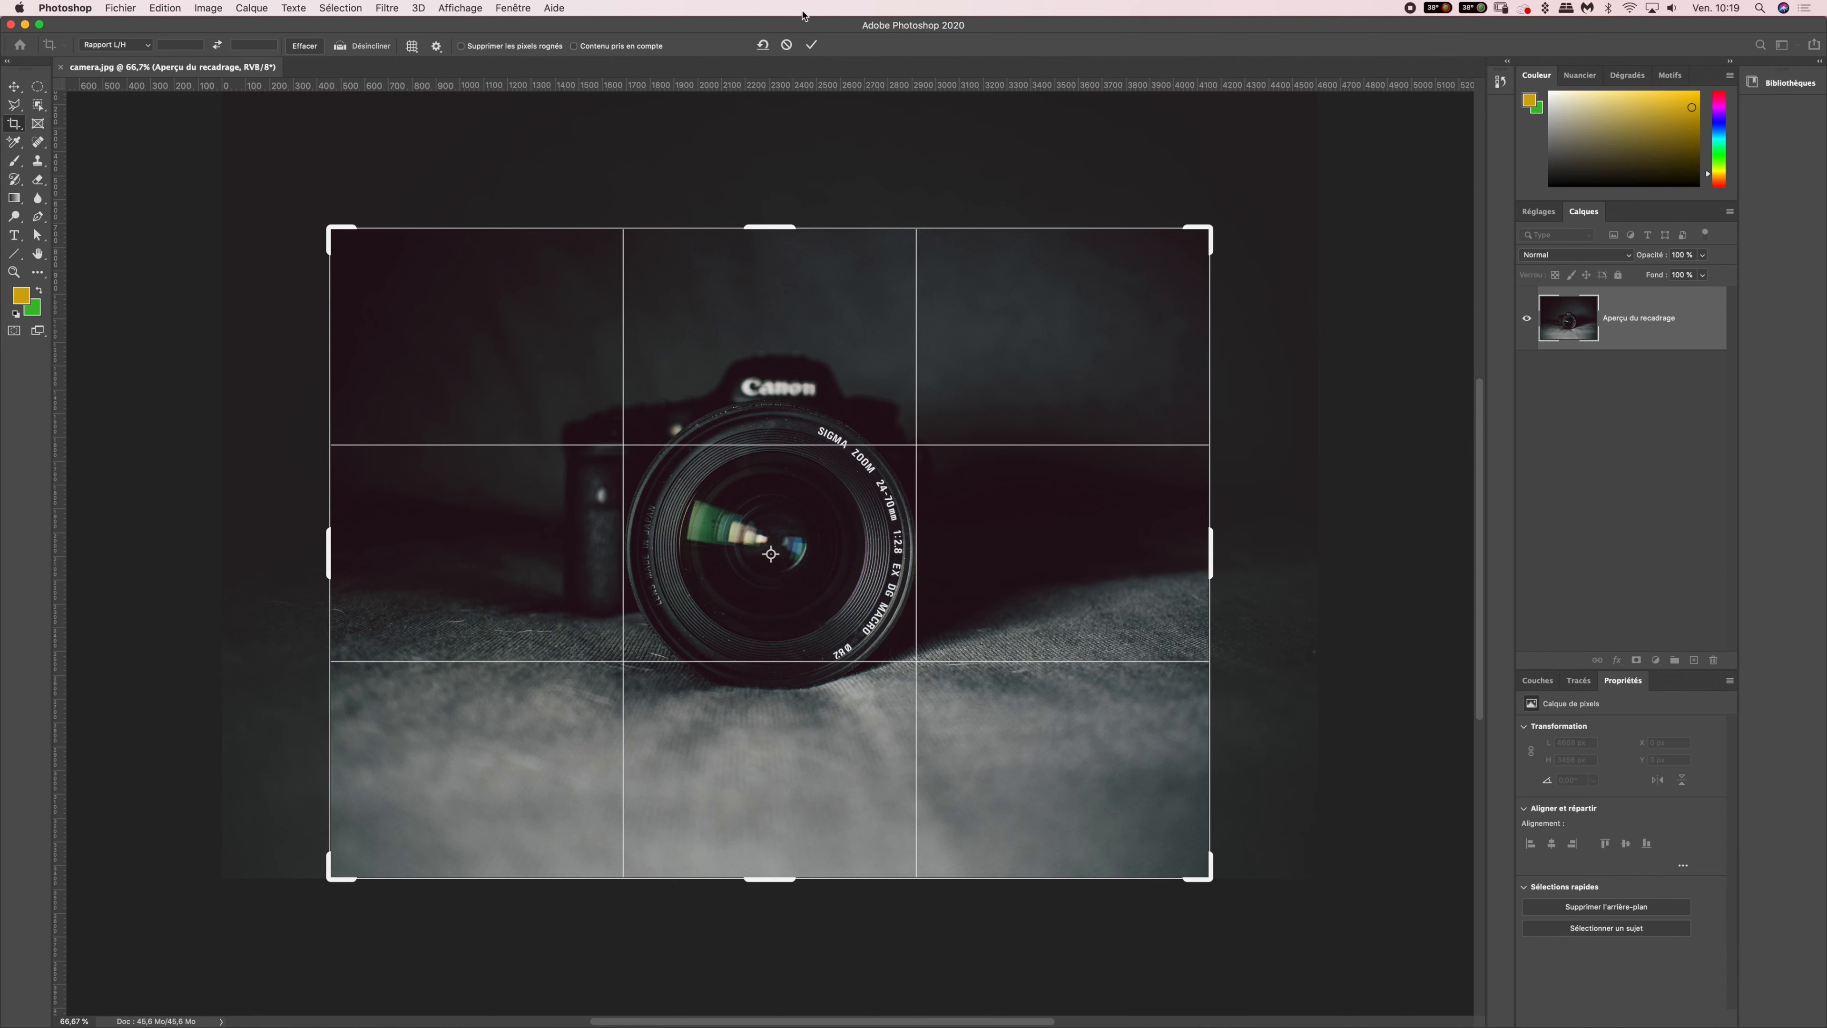
click(810, 44)
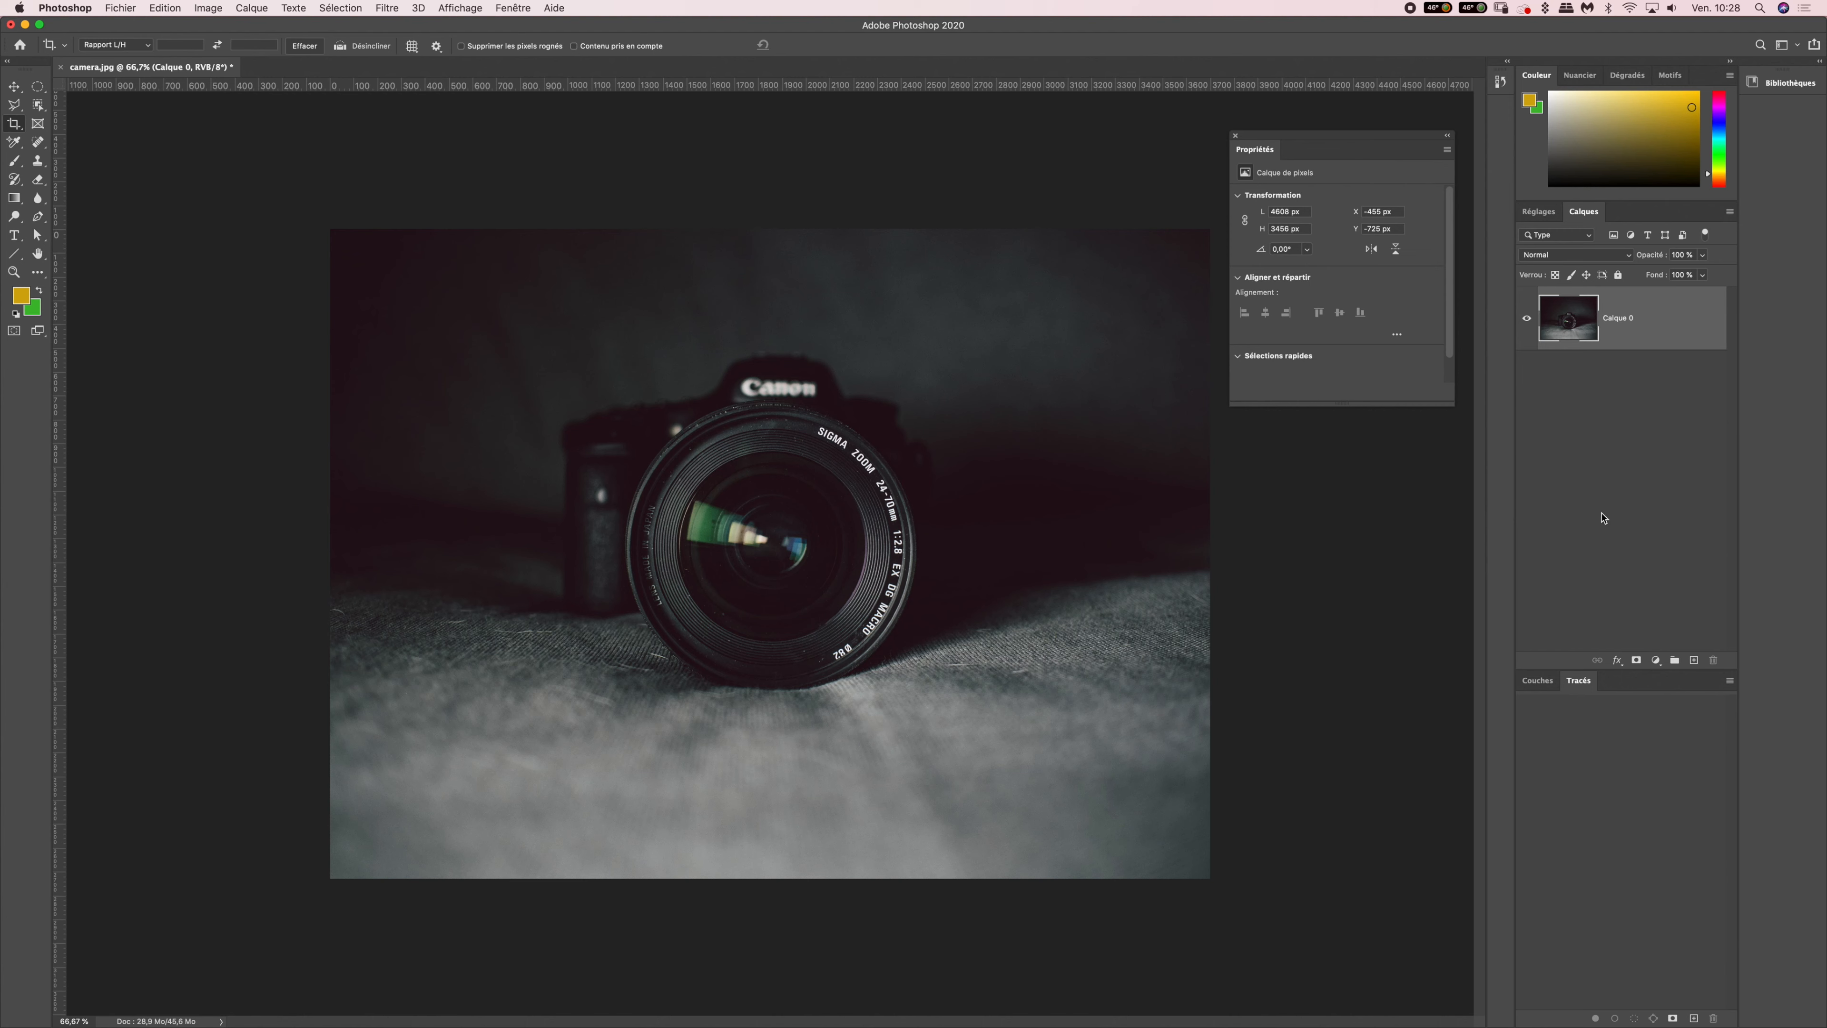
- Add a Curves adjustment layer above the photo and slightly lower the white end point of the RGB curve
click(1657, 661)
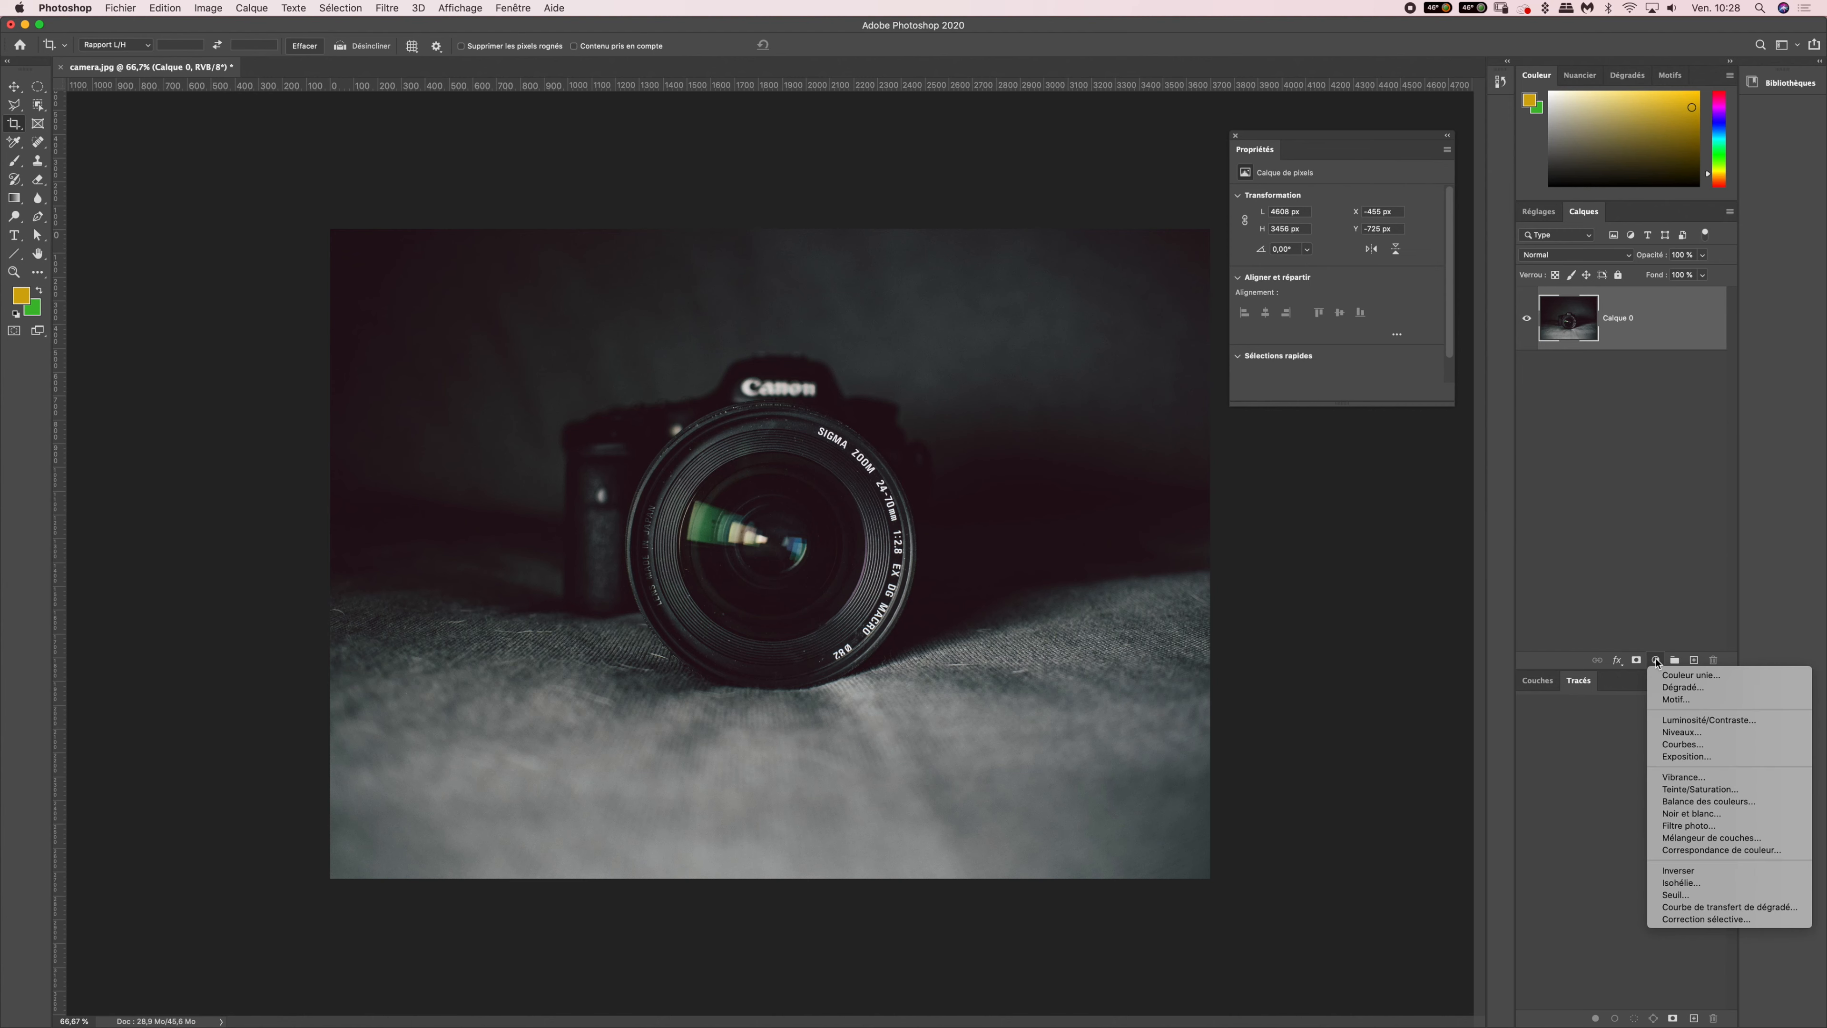
click(1698, 746)
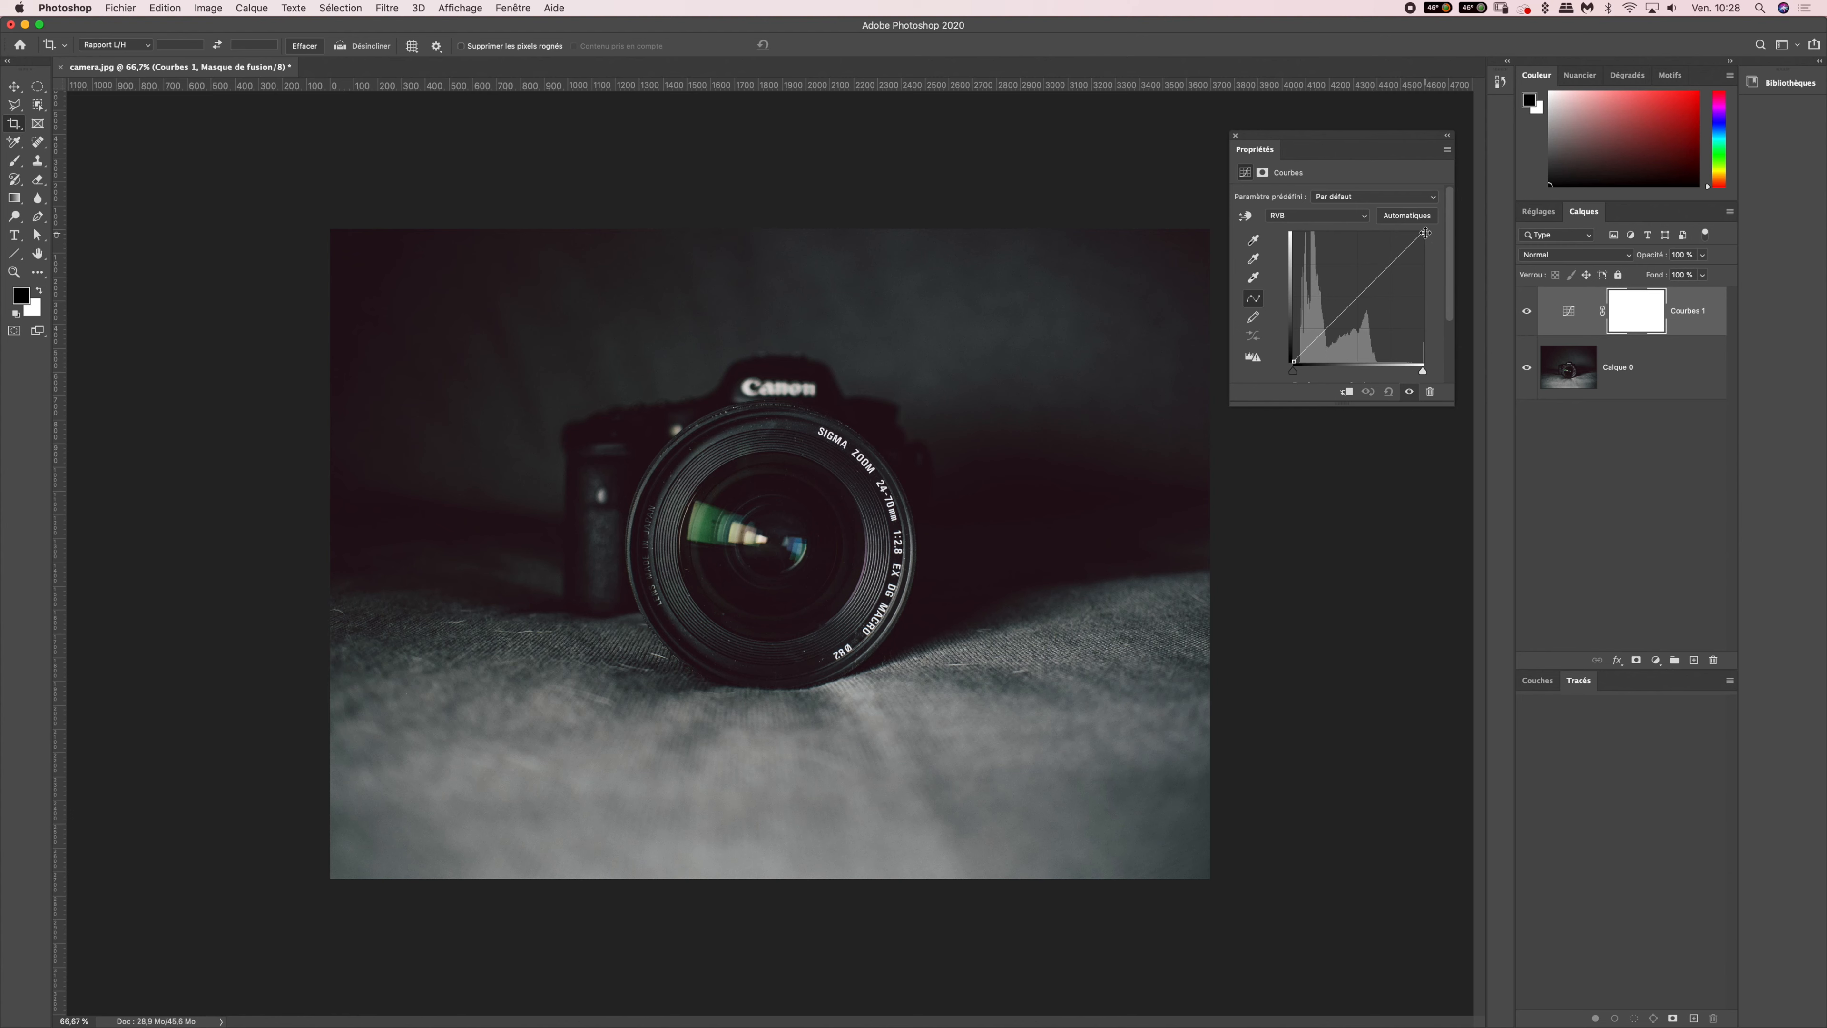
mouse_move(1422, 233)
mouse_down()
mouse_move(1426, 346)
mouse_move(1427, 228)
mouse_move(1429, 246)
mouse_up()
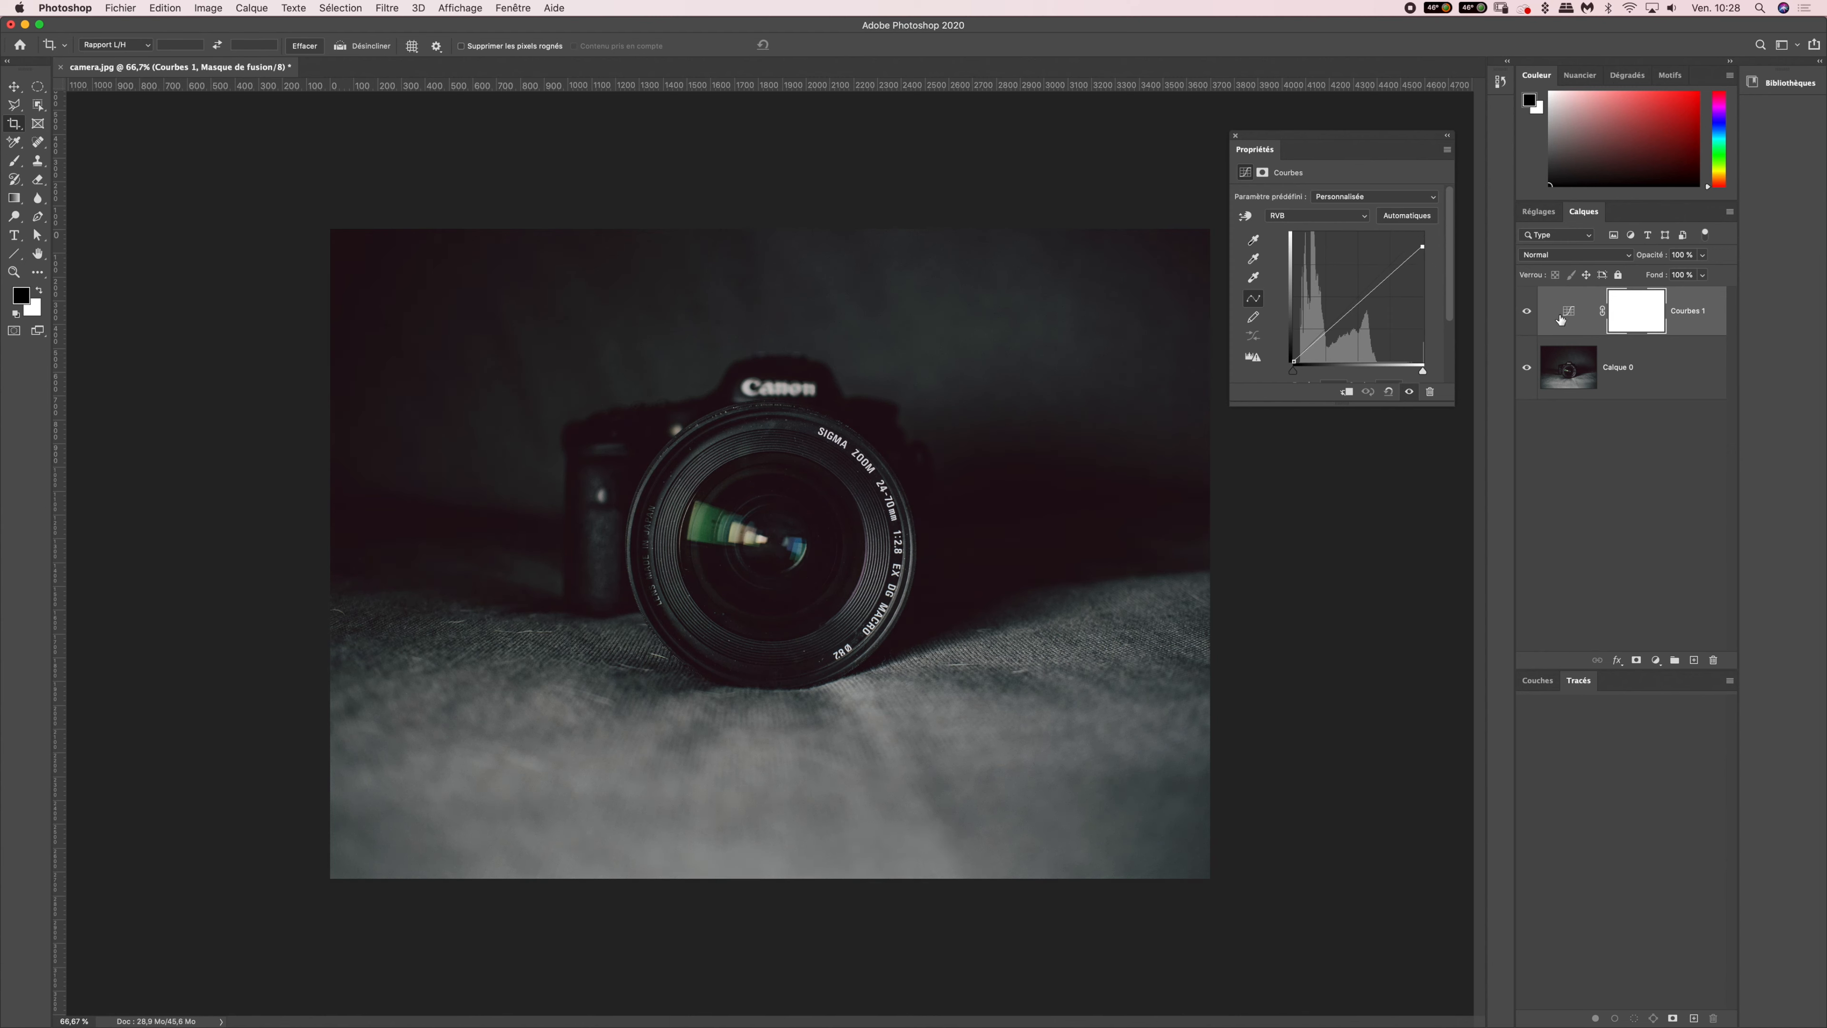
- Compare the photo with and without the lowered white point by toggling the Curves layer's visibility
click(1527, 311)
click(1527, 312)
click(1526, 312)
click(1524, 312)
click(1524, 311)
click(1525, 313)
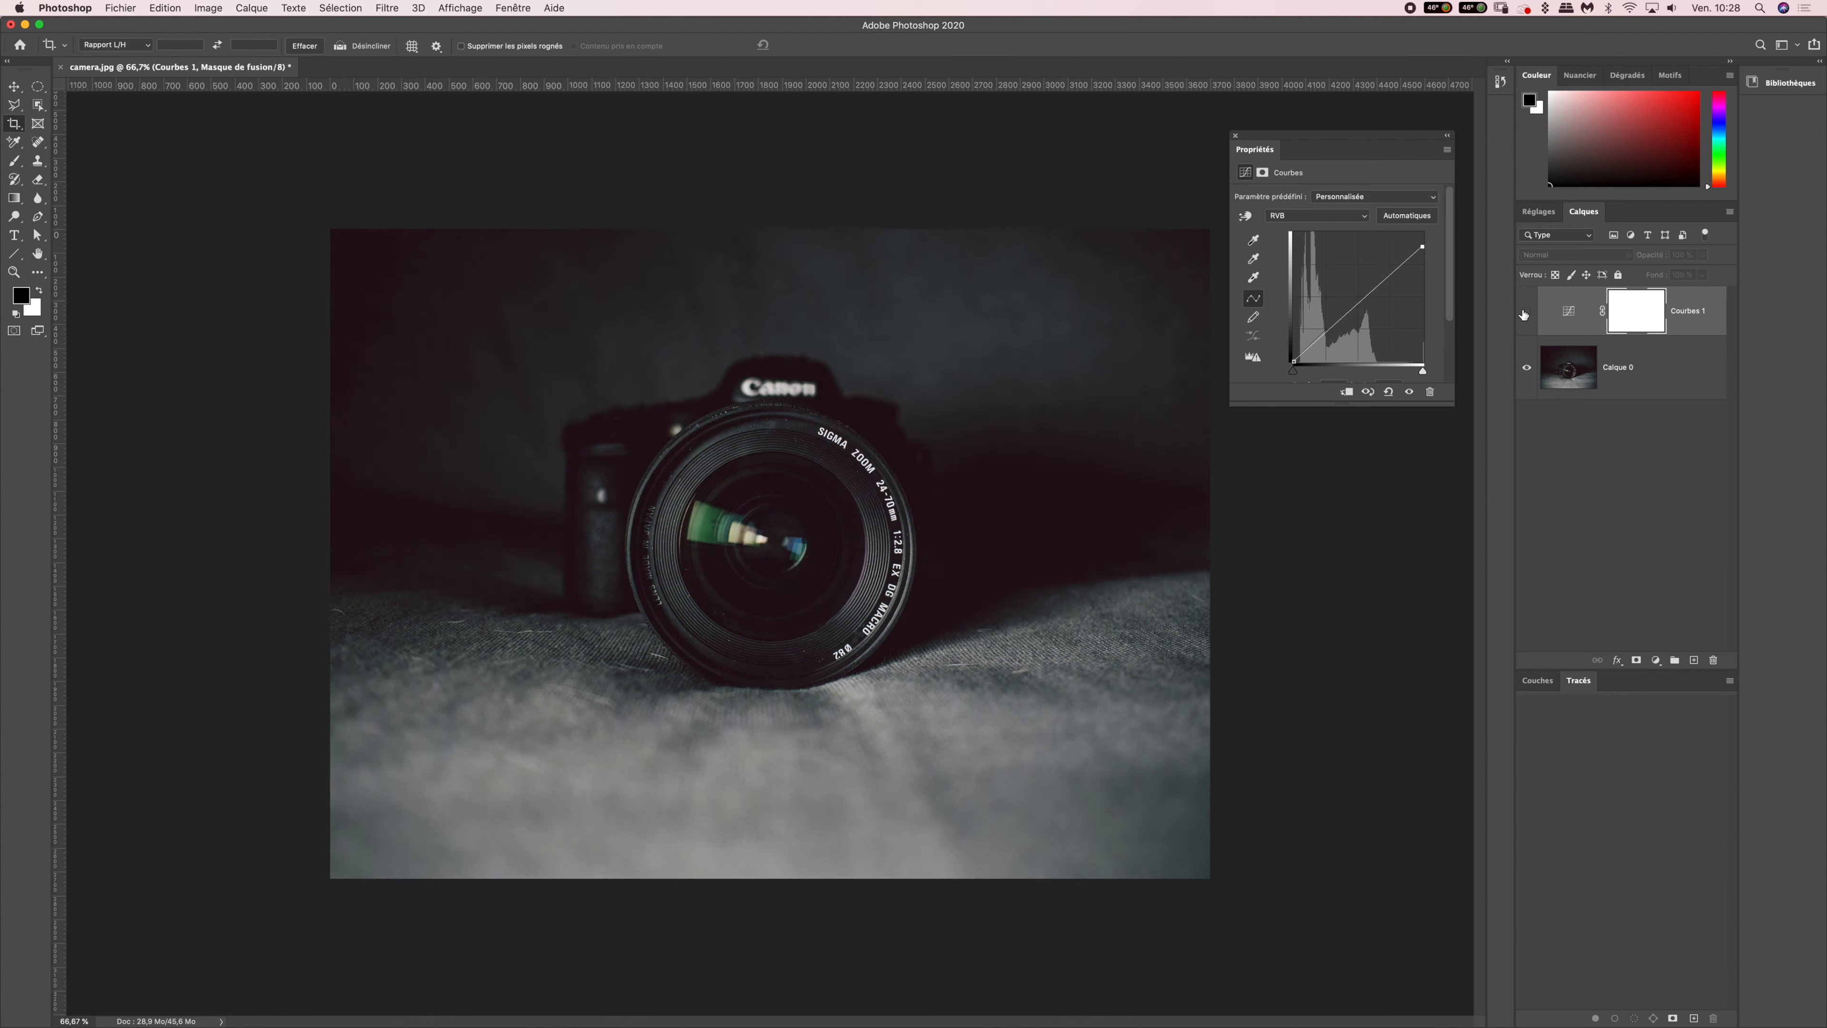
click(1524, 312)
click(1525, 313)
click(1527, 313)
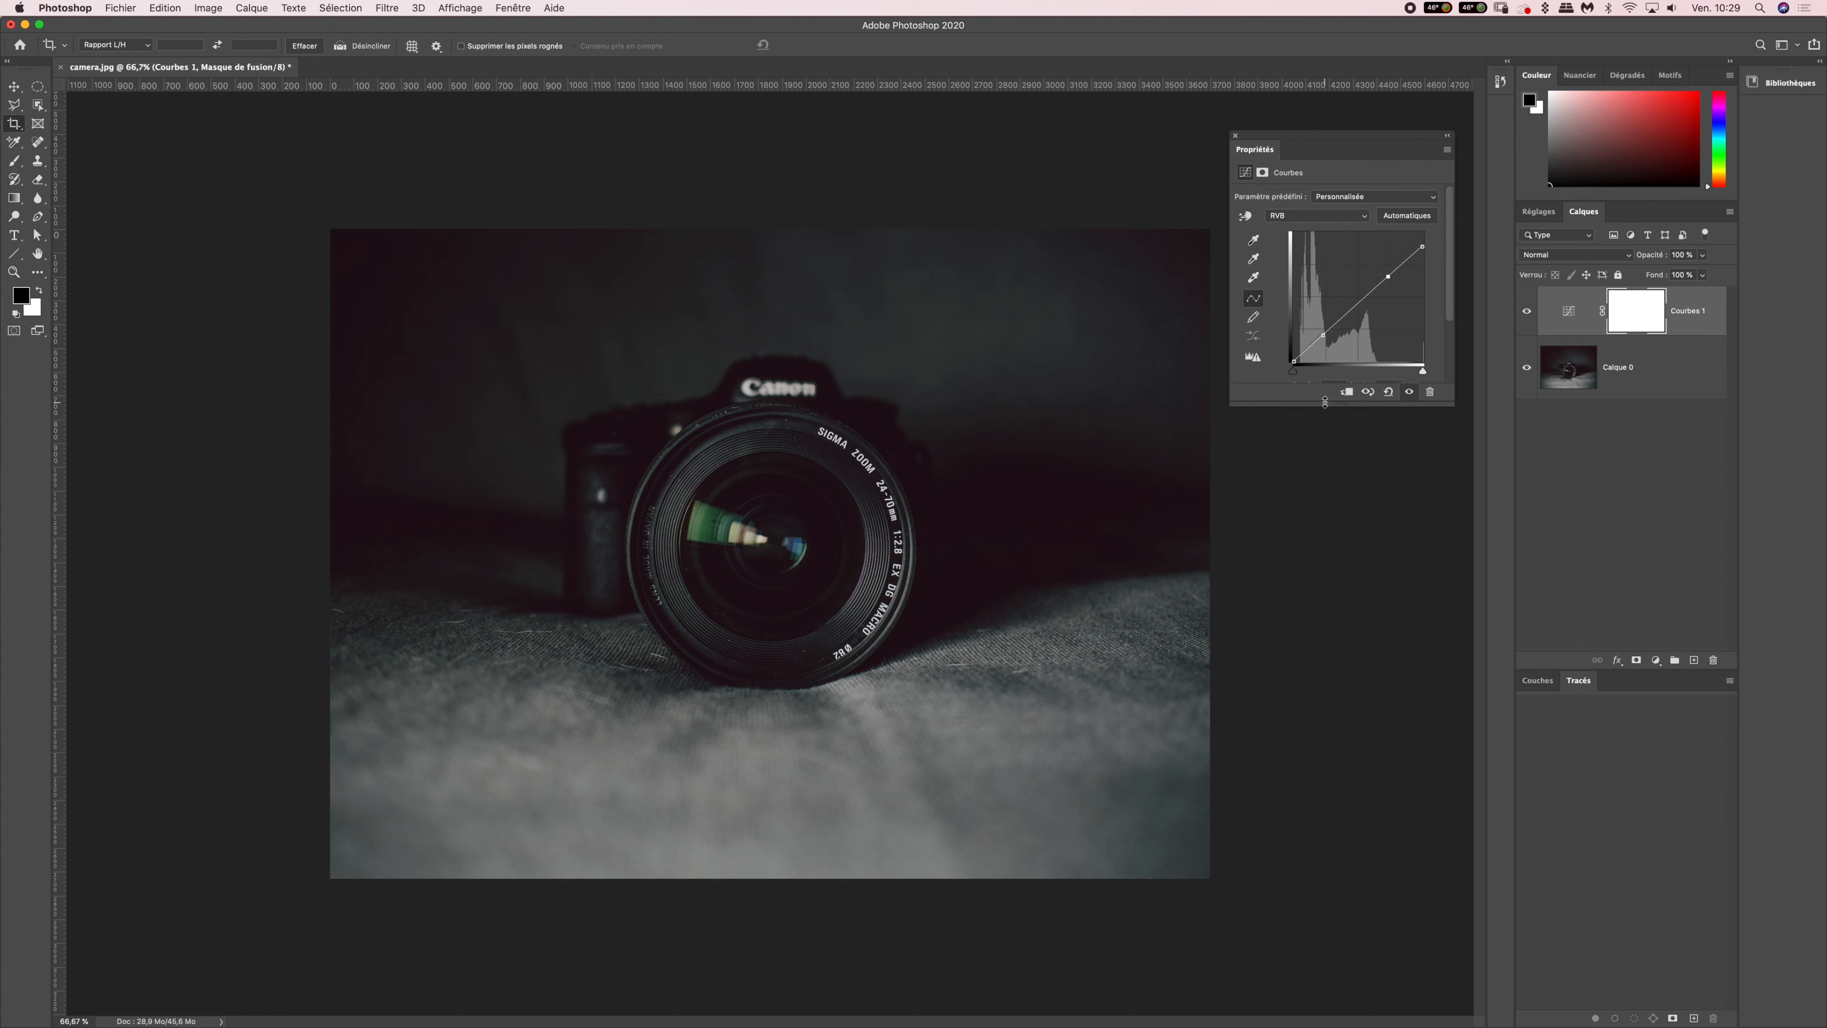
- Shape the RGB curve into a gentle S by lowering a point in the shadows and raising the highlight point
click(1323, 338)
drag(1322, 339, 1324, 343)
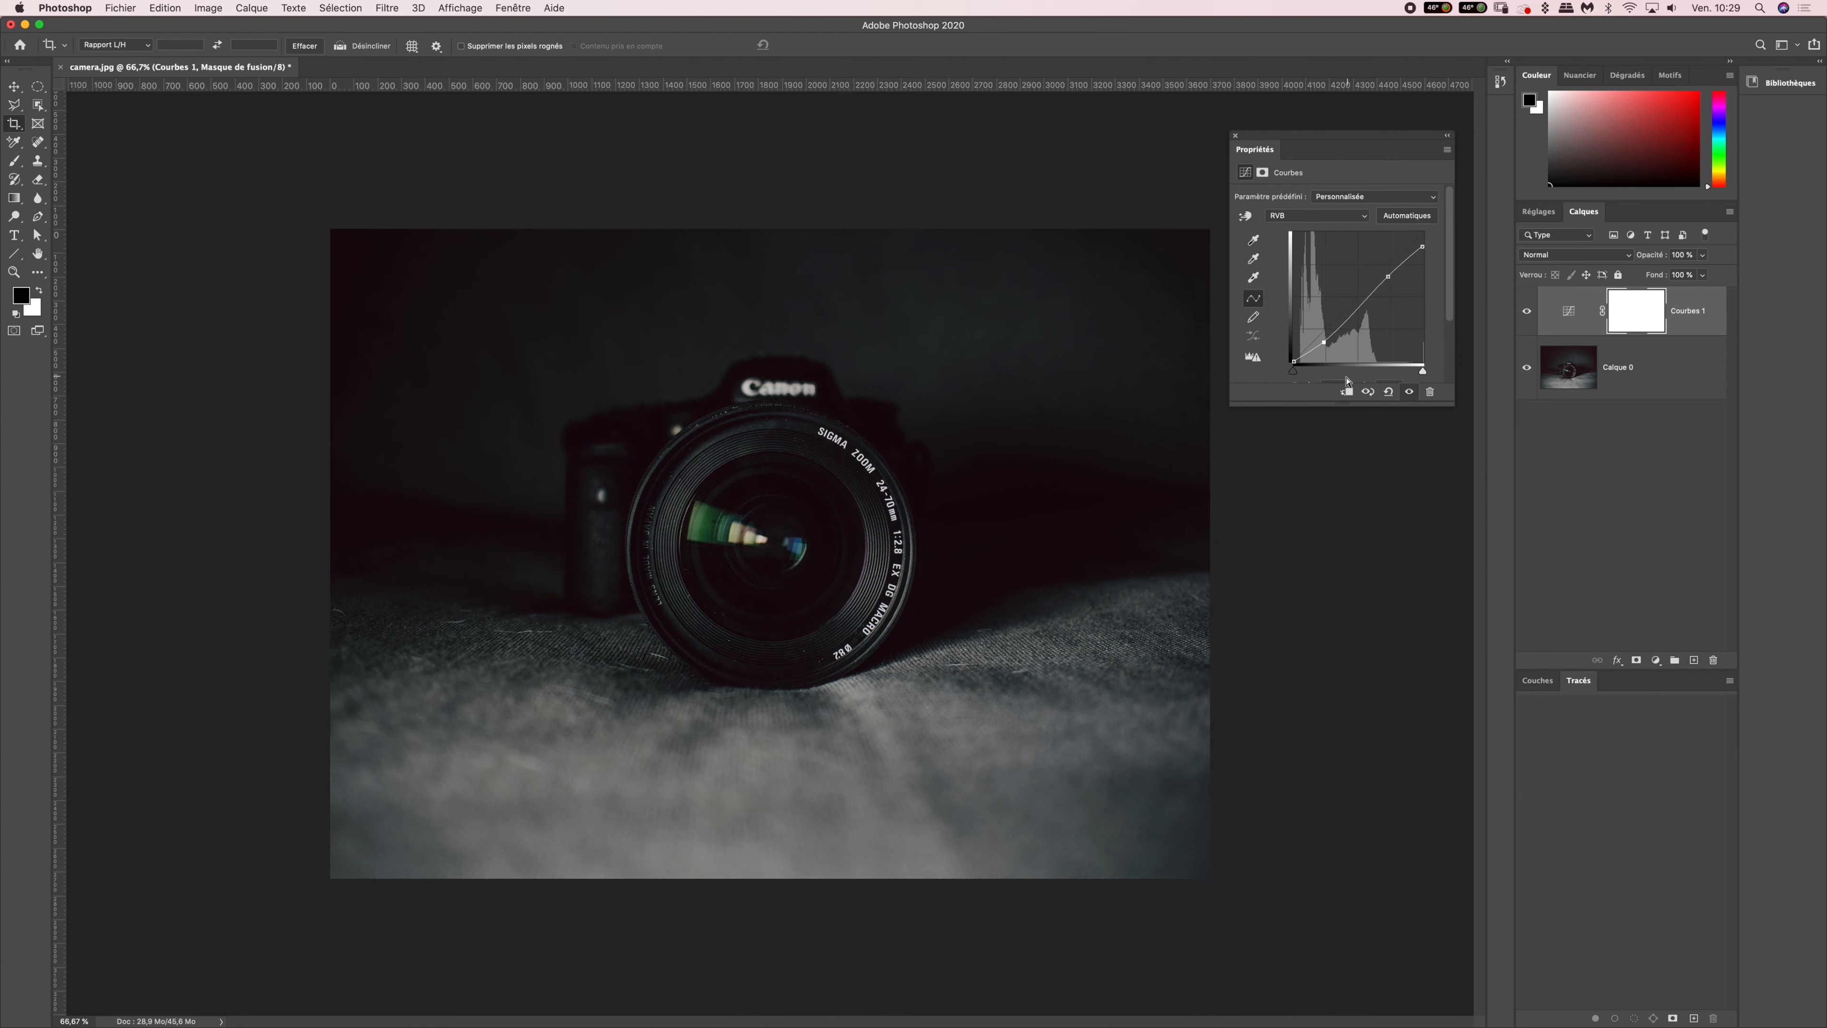
click(1388, 276)
drag(1388, 277, 1388, 274)
drag(1389, 272, 1388, 271)
- Compare the photo before and after the S-shaped contrast curve by toggling the Curves layer's visibility
click(1526, 314)
click(1525, 315)
click(1524, 312)
click(1523, 313)
click(1522, 314)
click(1522, 315)
click(1520, 315)
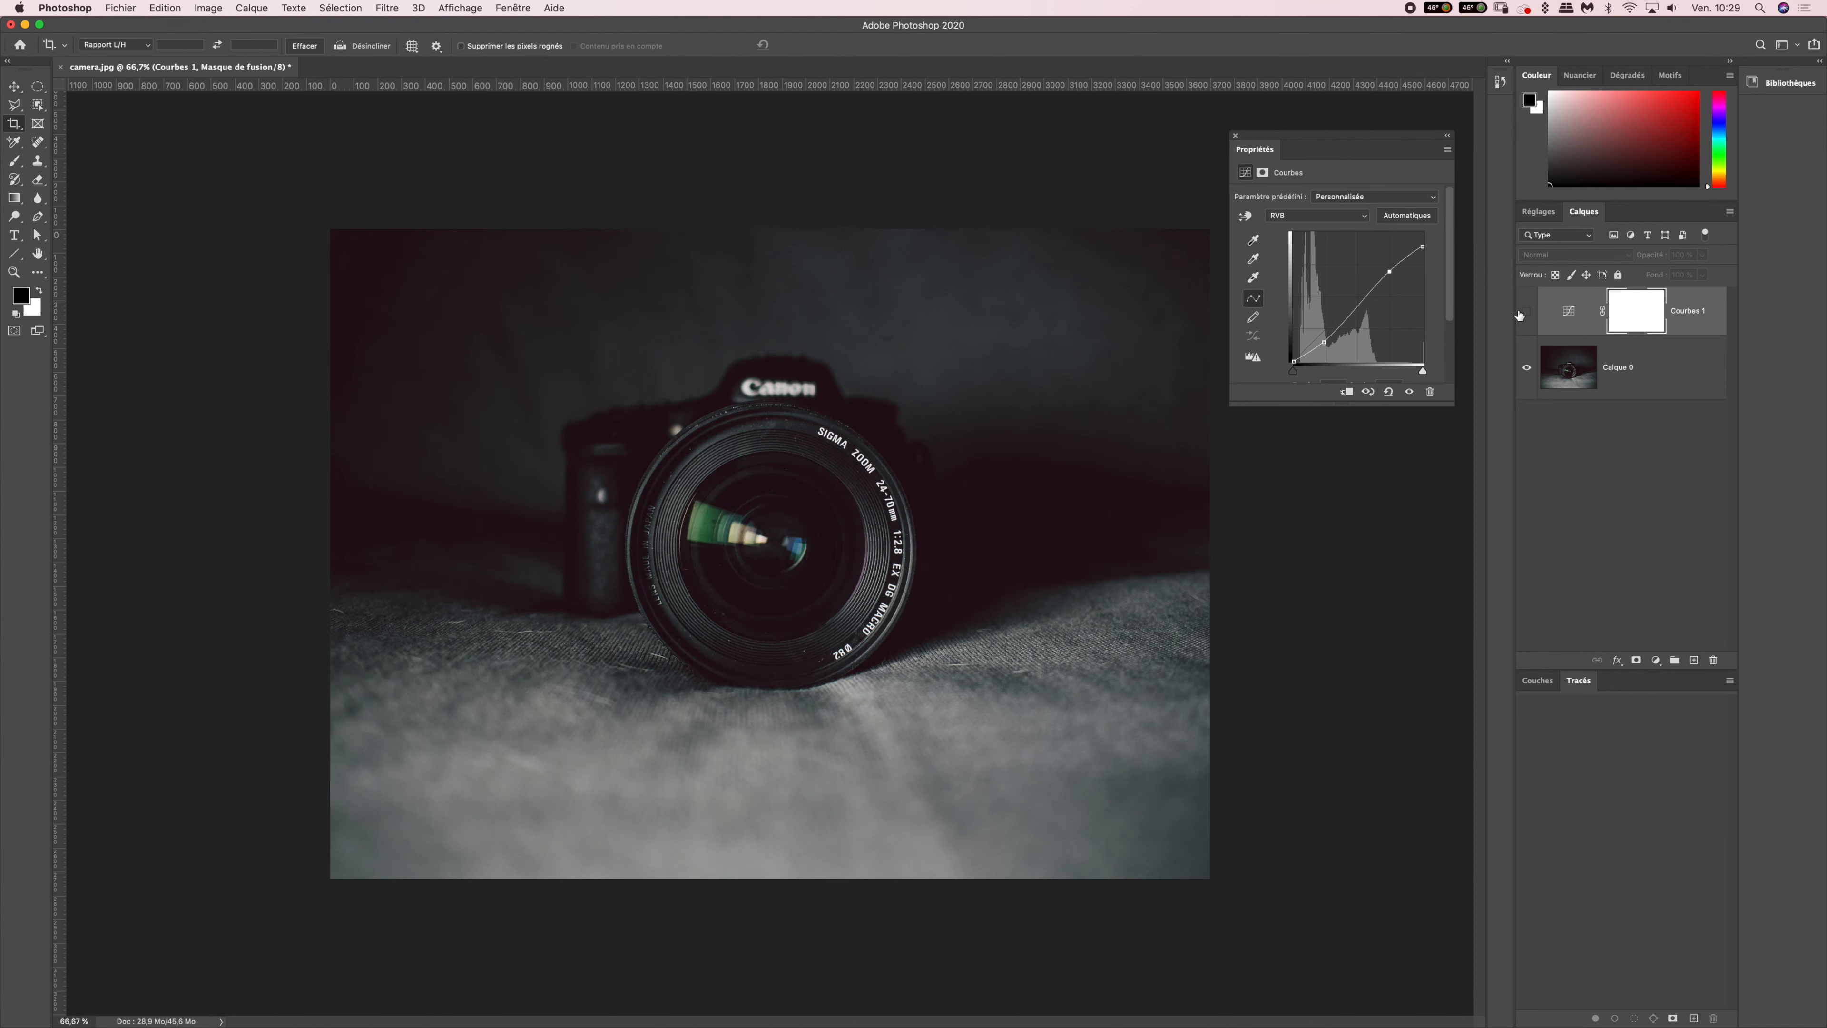
click(1519, 314)
click(1519, 314)
click(1518, 315)
click(1518, 316)
click(1524, 315)
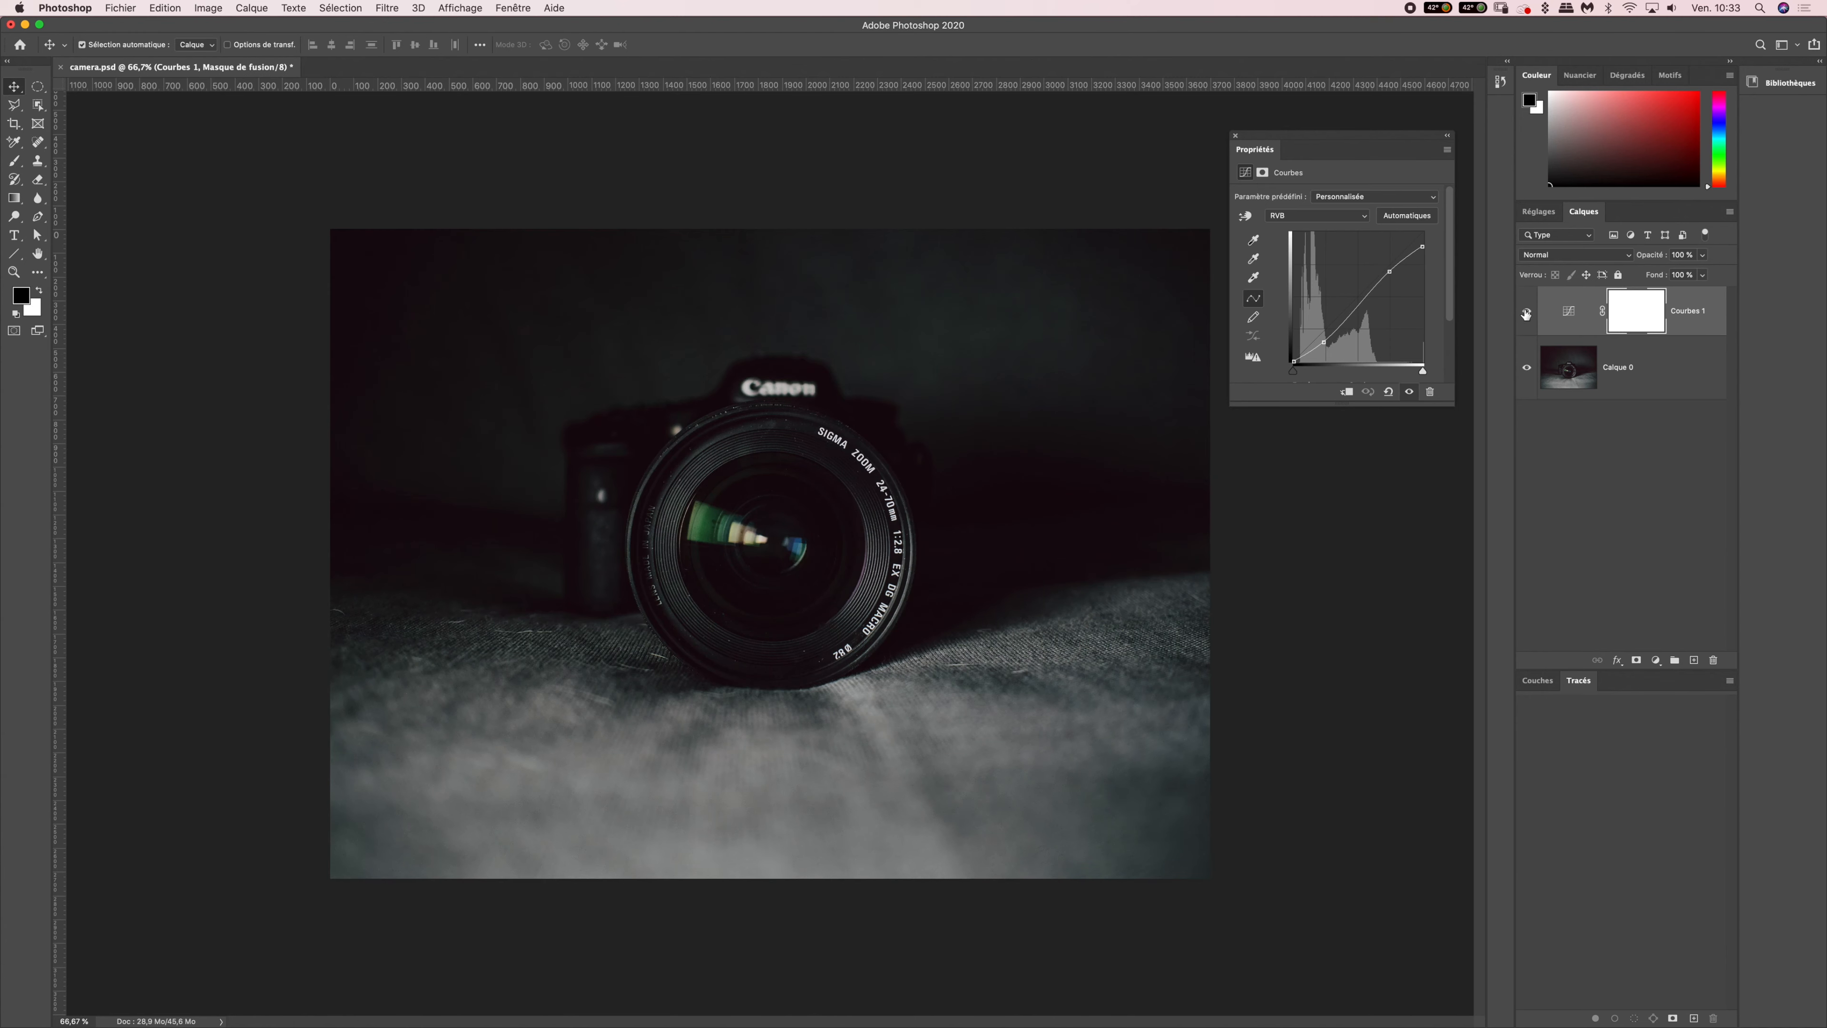
click(1526, 314)
click(1526, 313)
click(1527, 313)
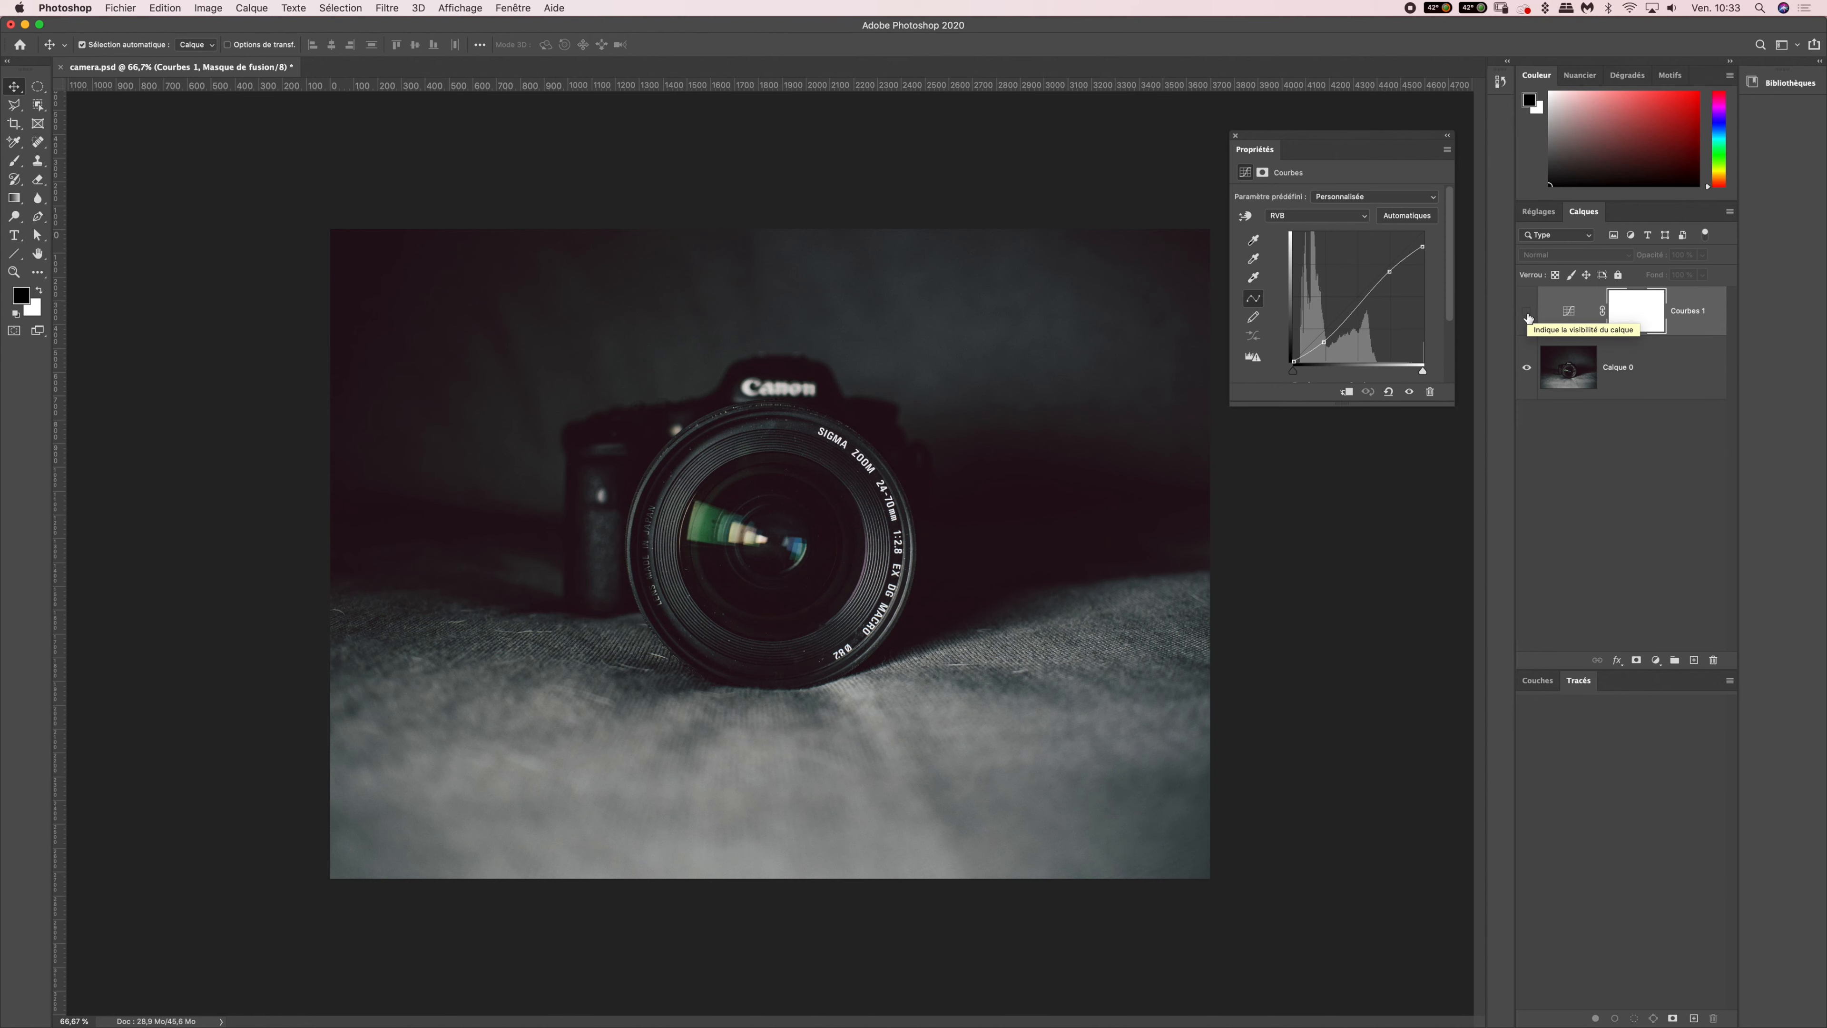
click(1527, 314)
click(1527, 314)
click(1527, 315)
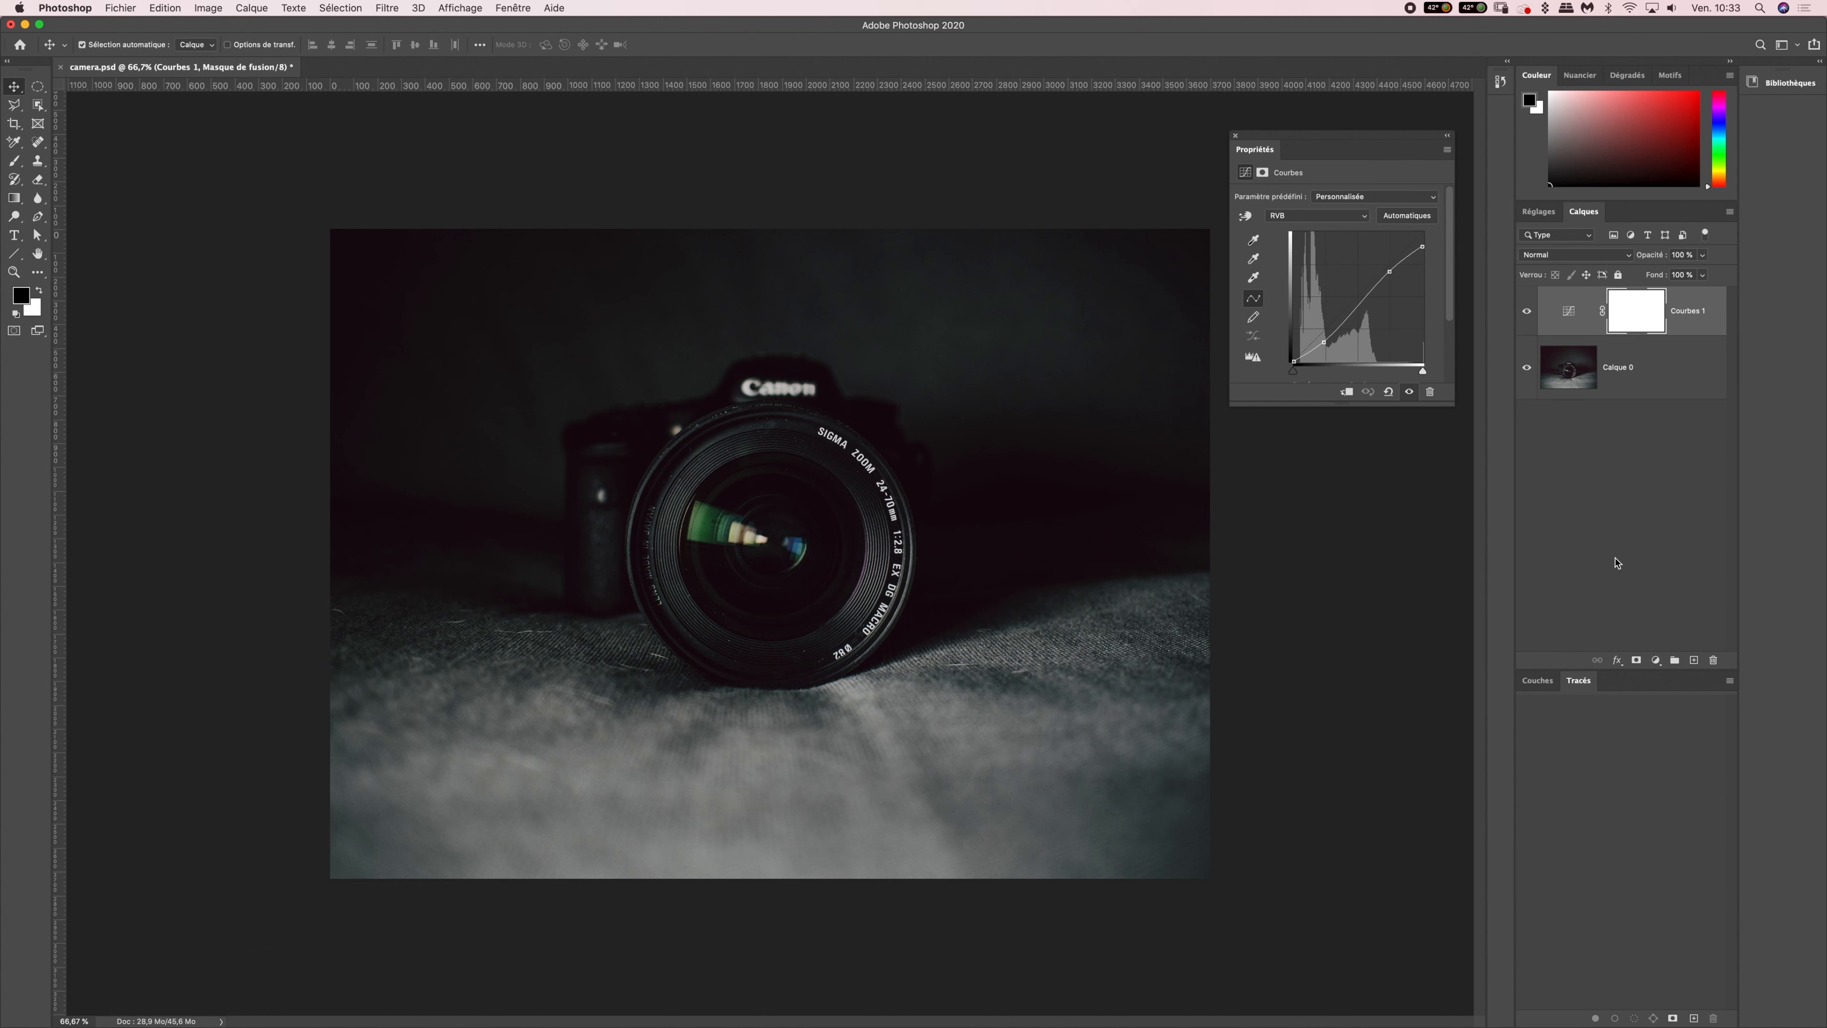
- Add a Brightness/Contrast adjustment layer above the curves and set its brightness to -100
click(1656, 660)
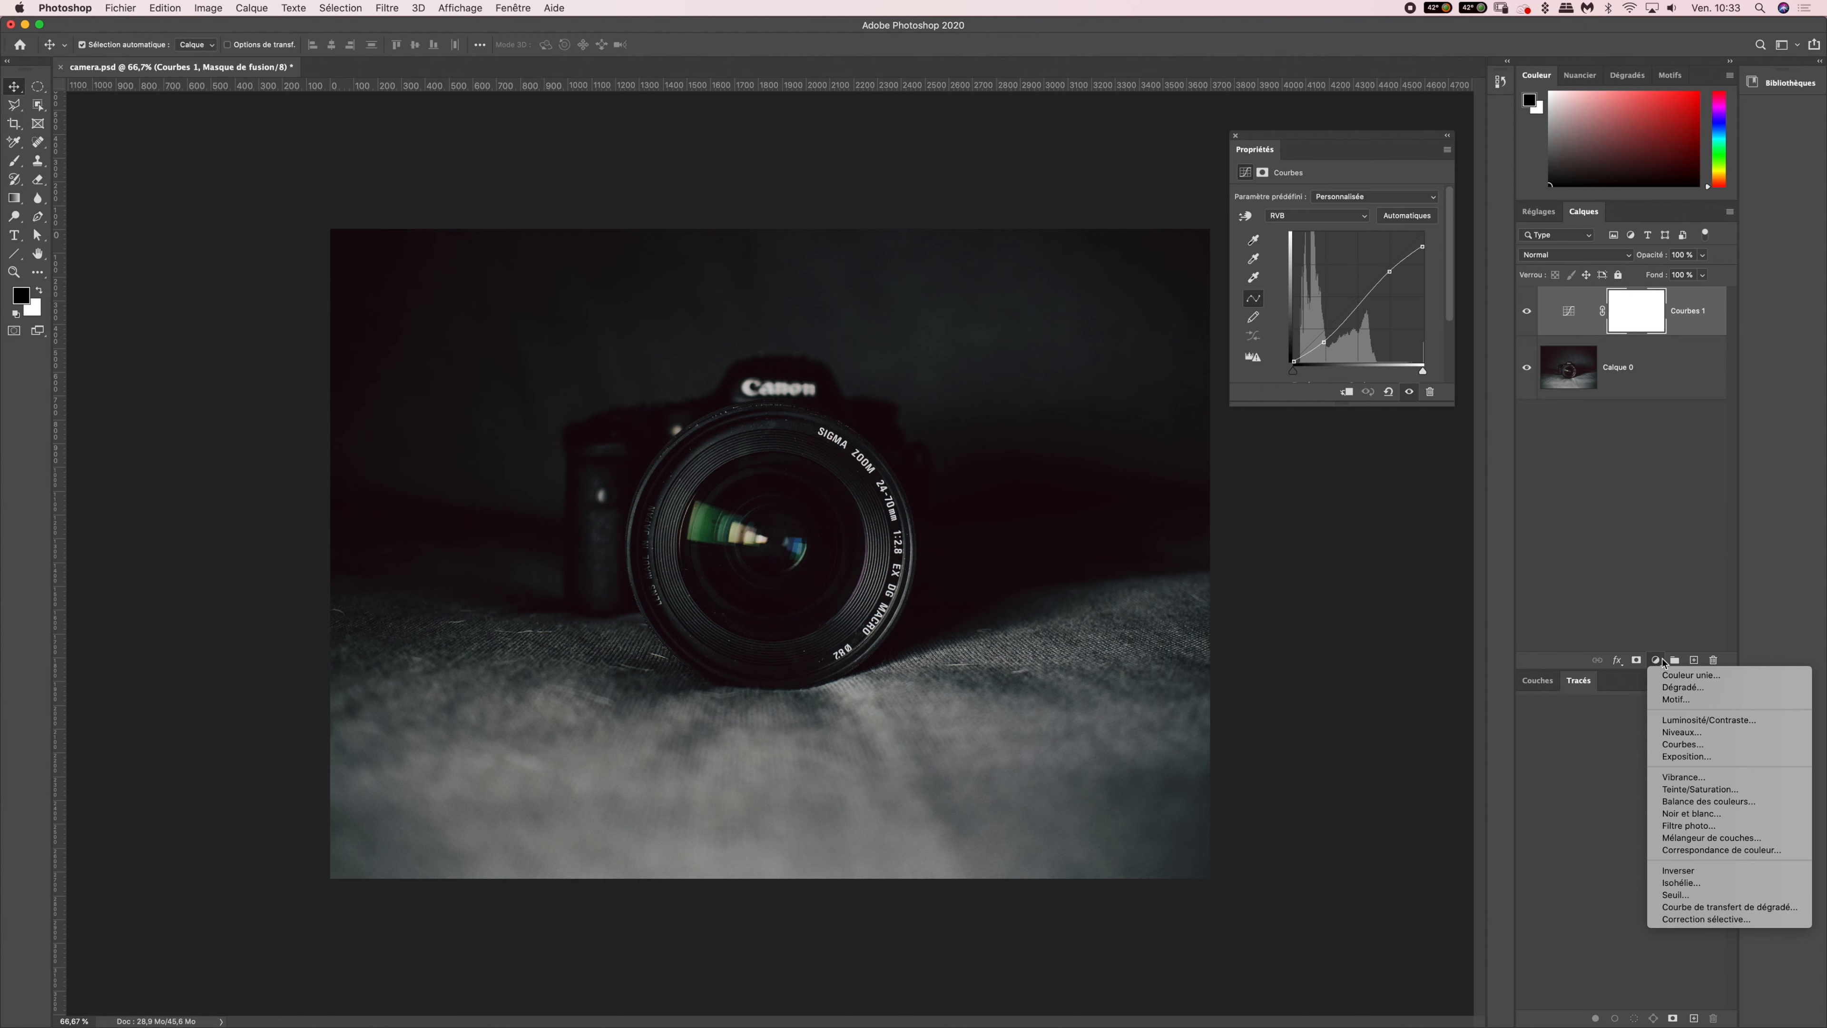
click(1709, 719)
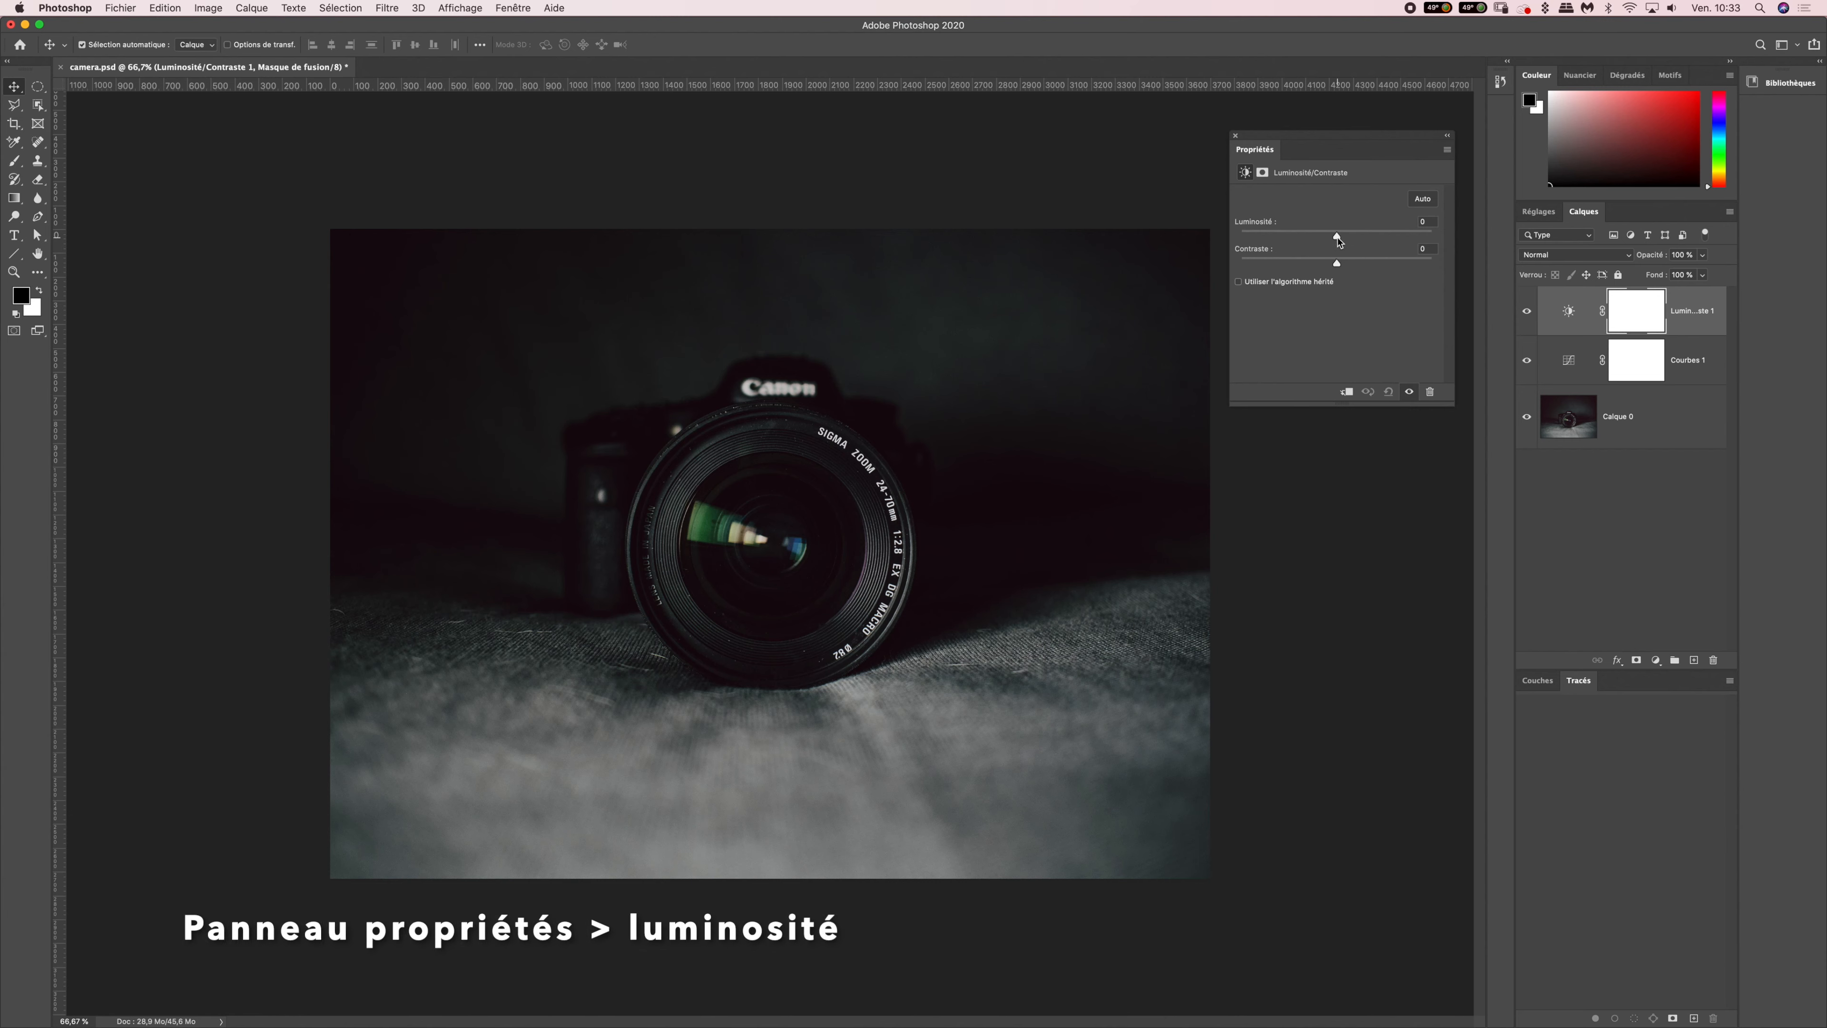
drag(1337, 238, 1277, 239)
click(1427, 222)
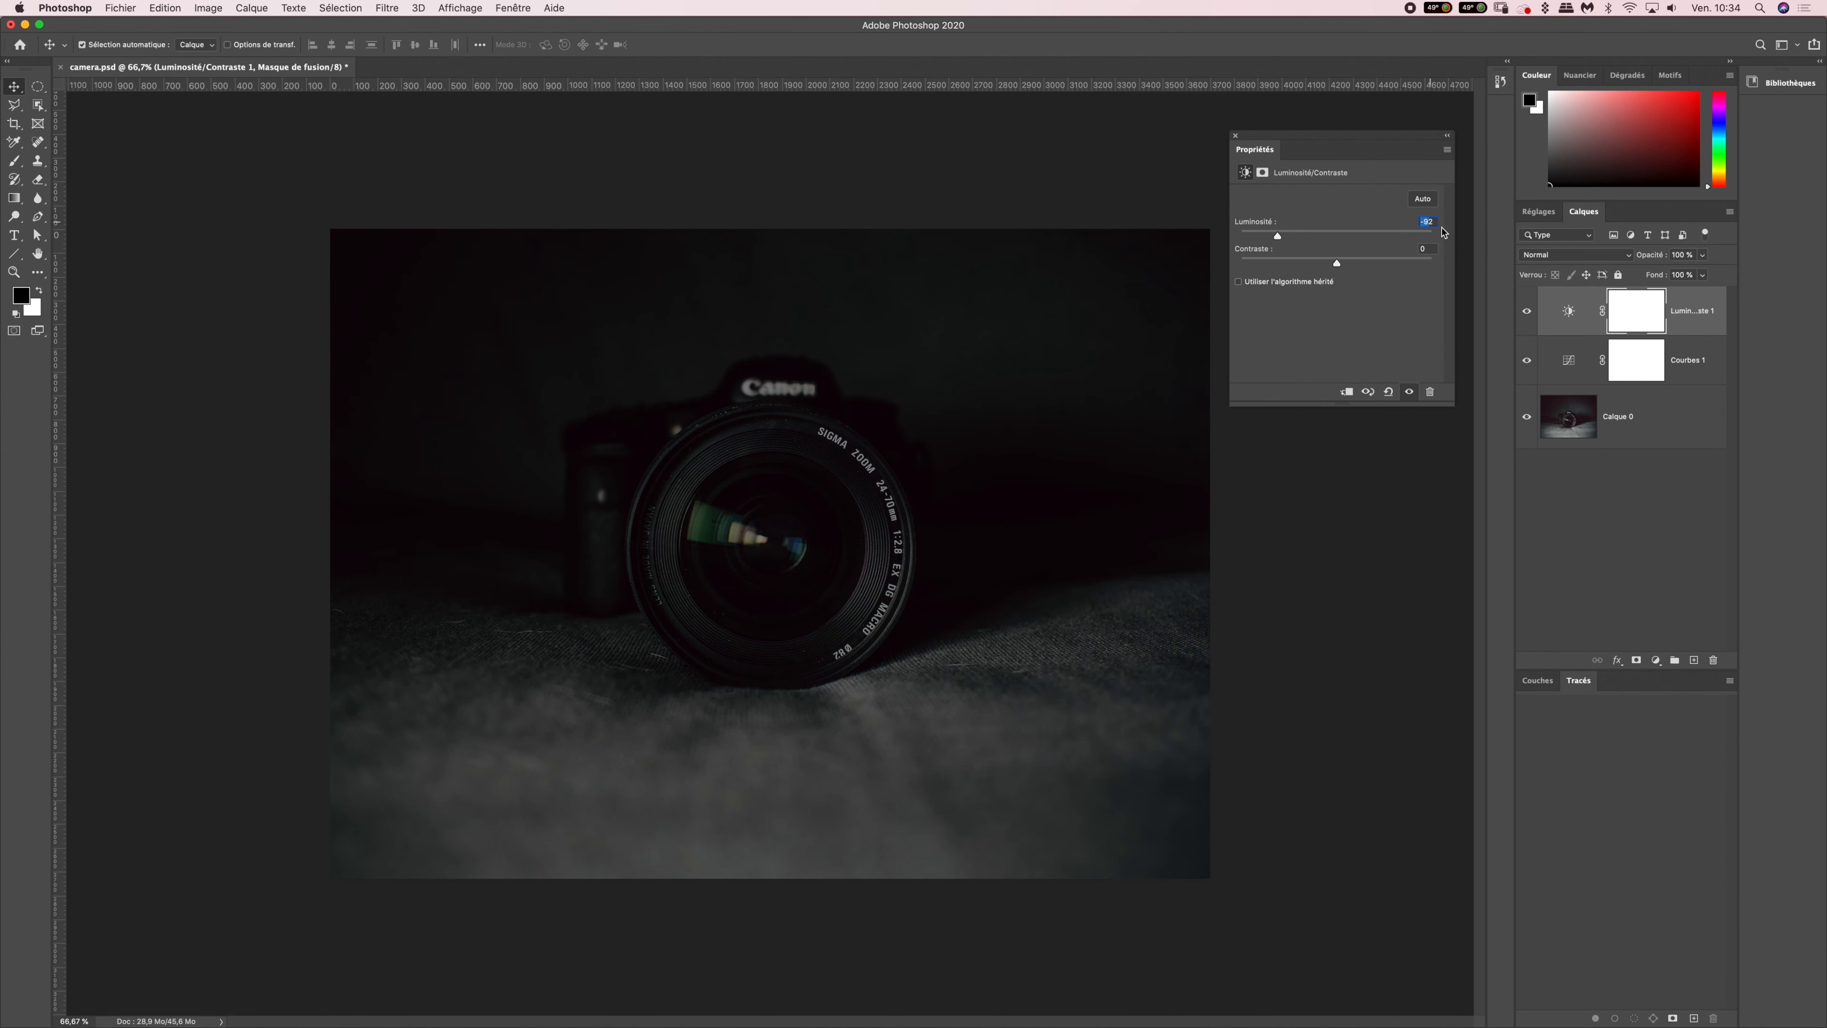
text(-100)
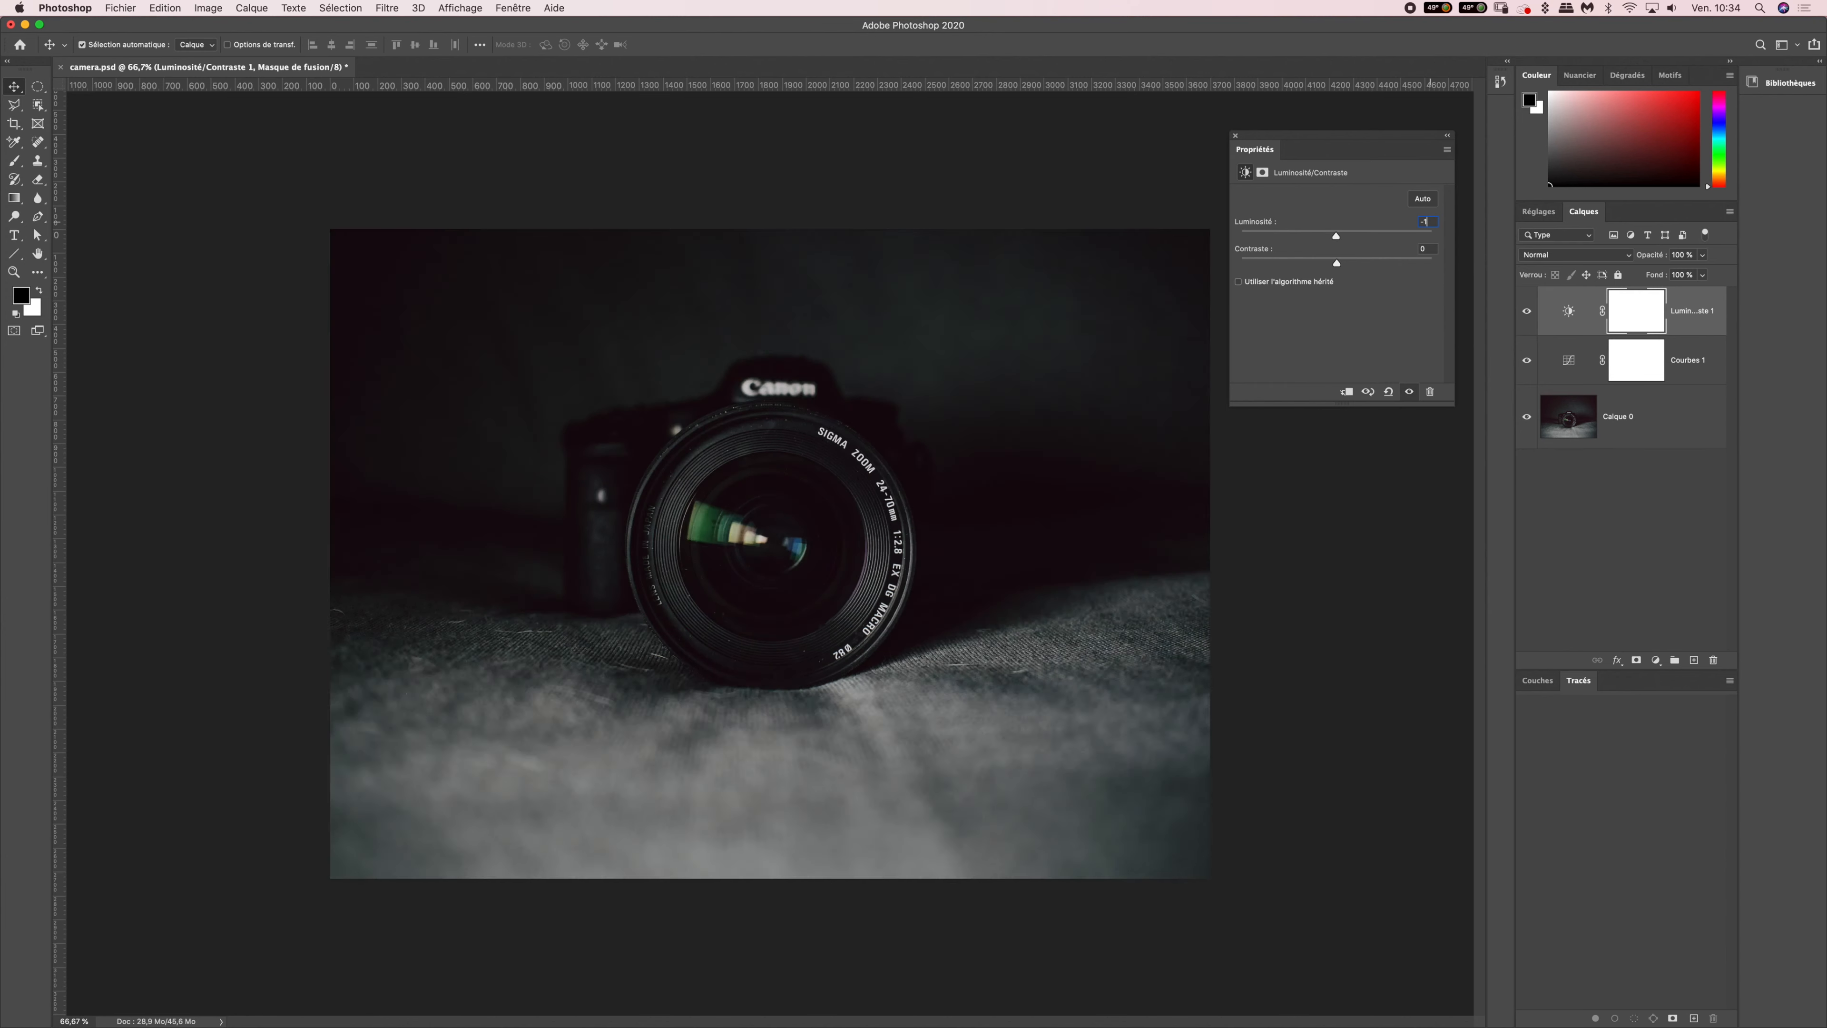
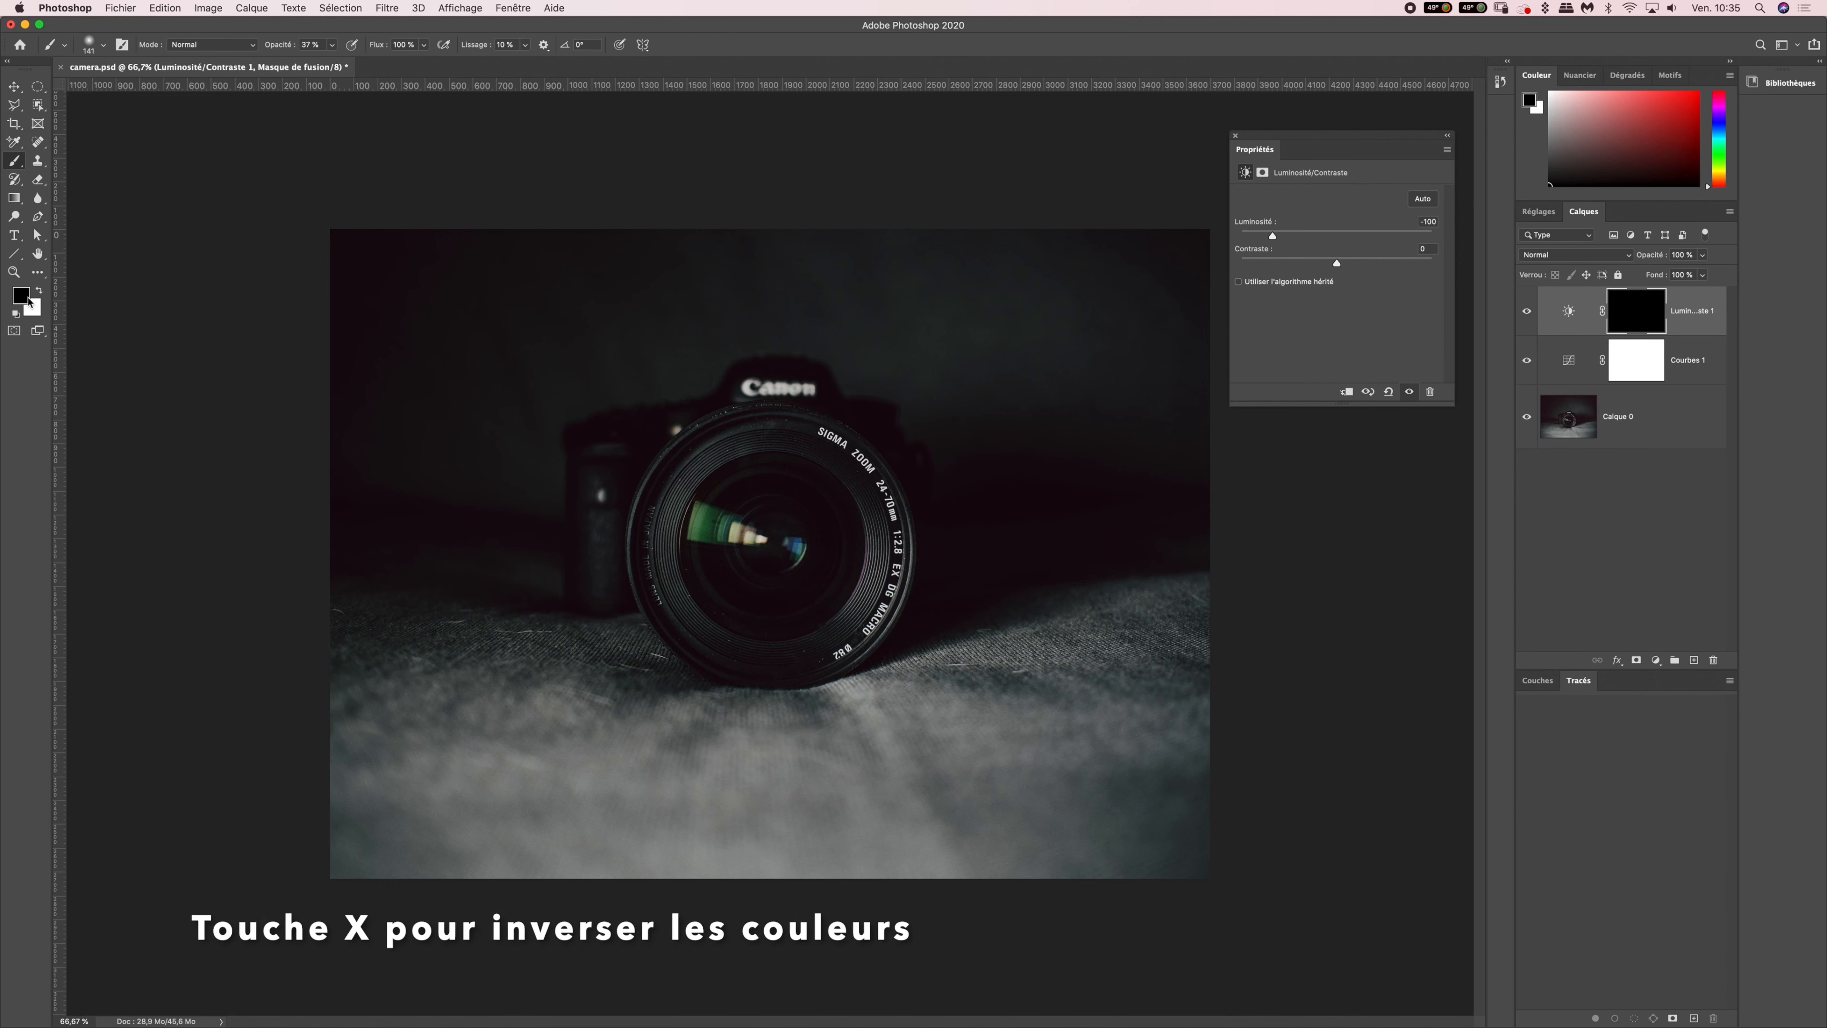
- Paint white on the Brightness/Contrast mask over the fabric foreground with a soft 500 px brush at 50% opacity
key(x)
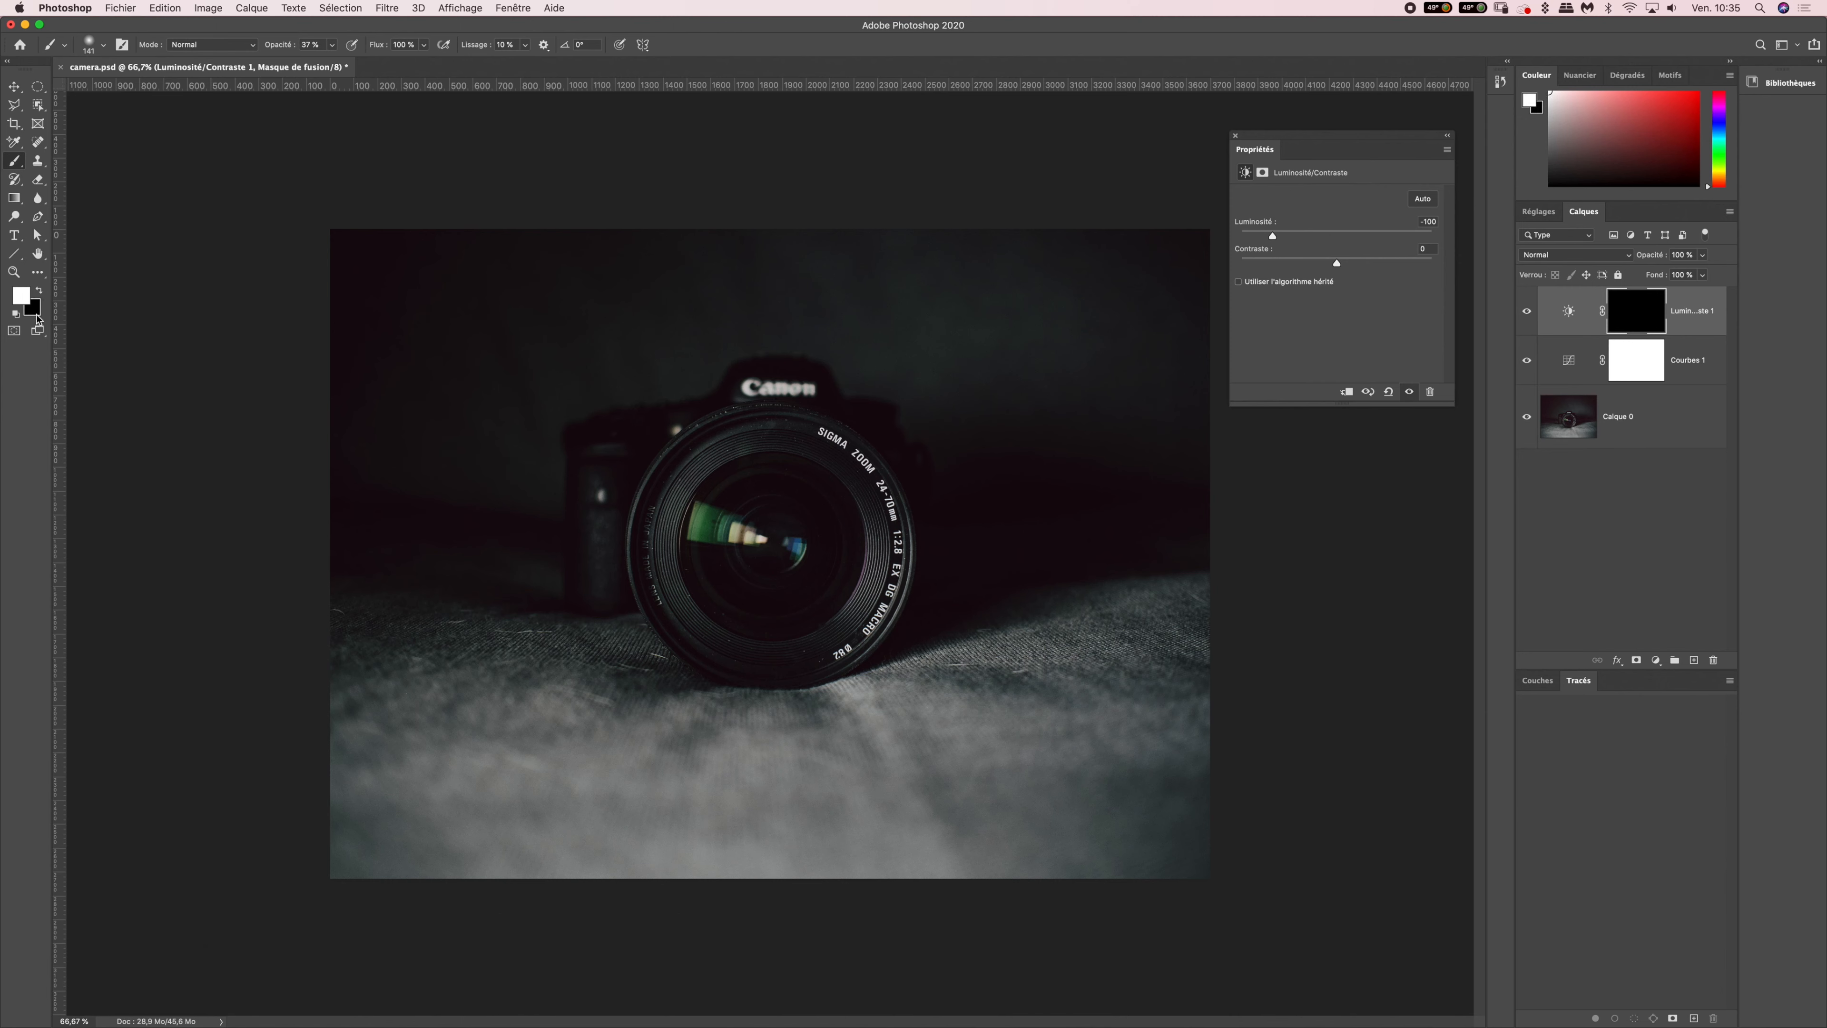
click(90, 47)
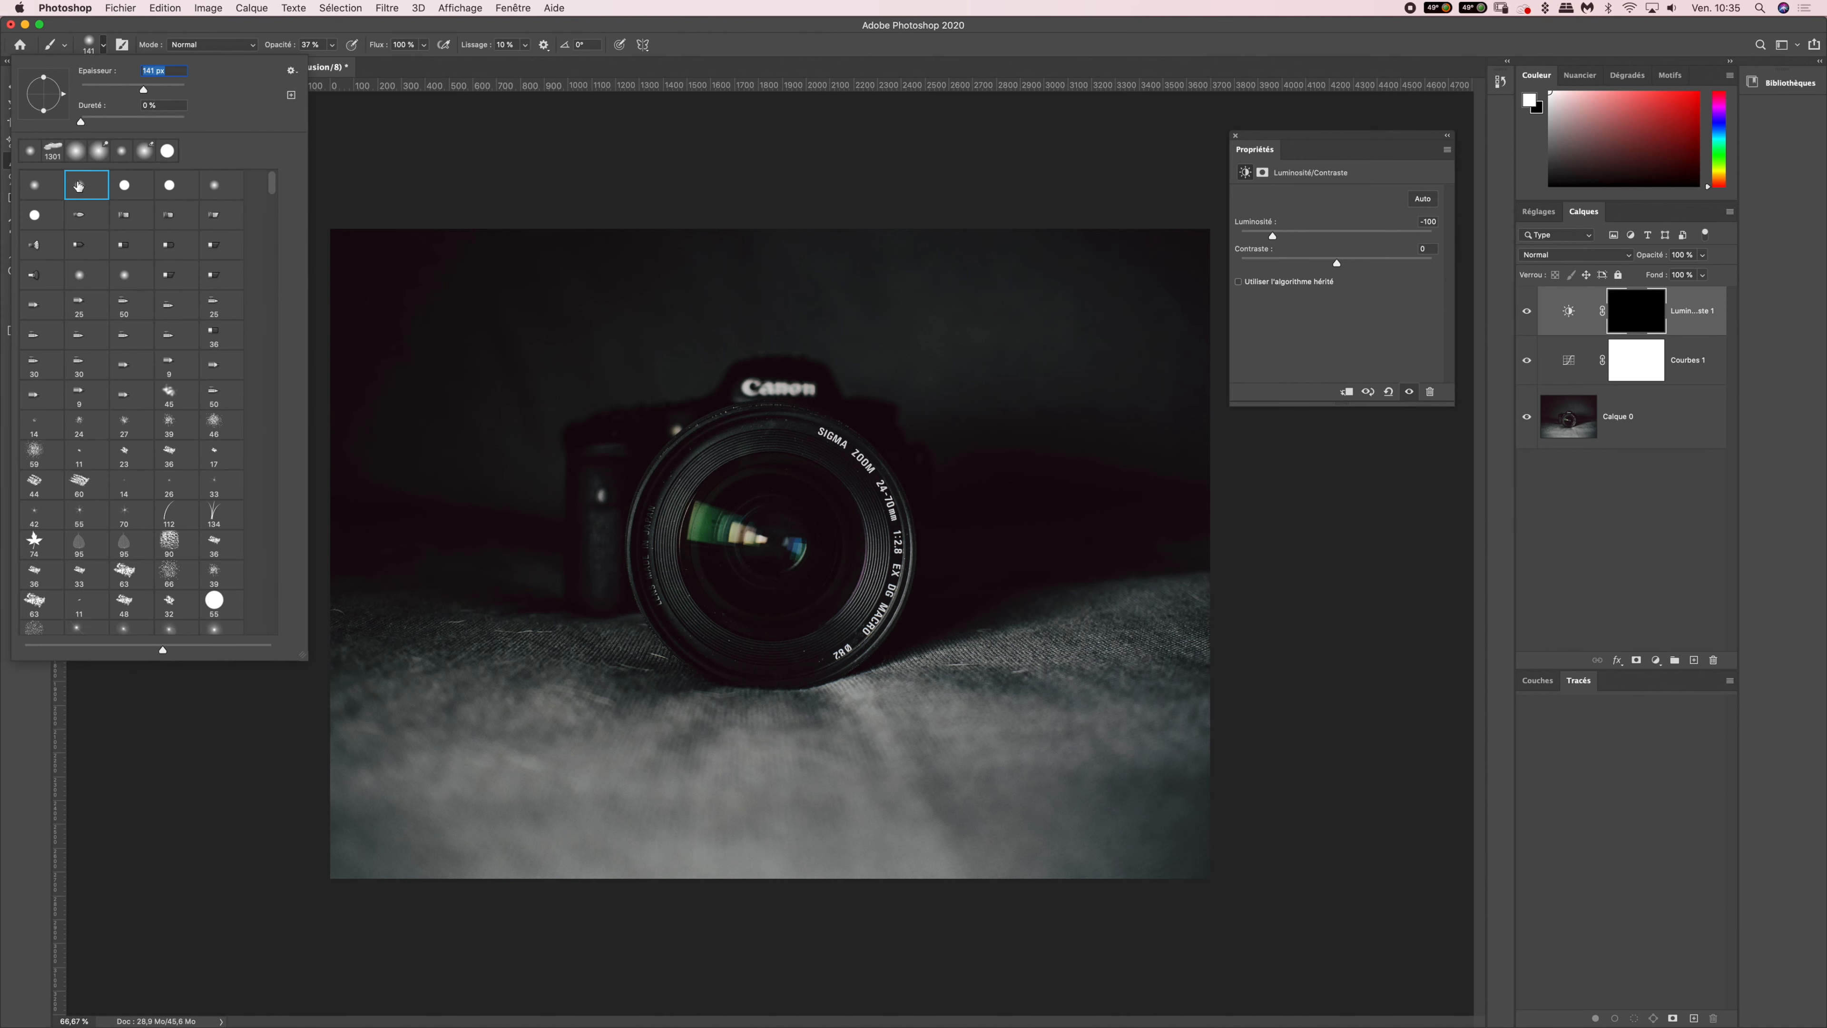
drag(144, 93, 166, 92)
drag(166, 89, 177, 79)
text(500)
click(241, 31)
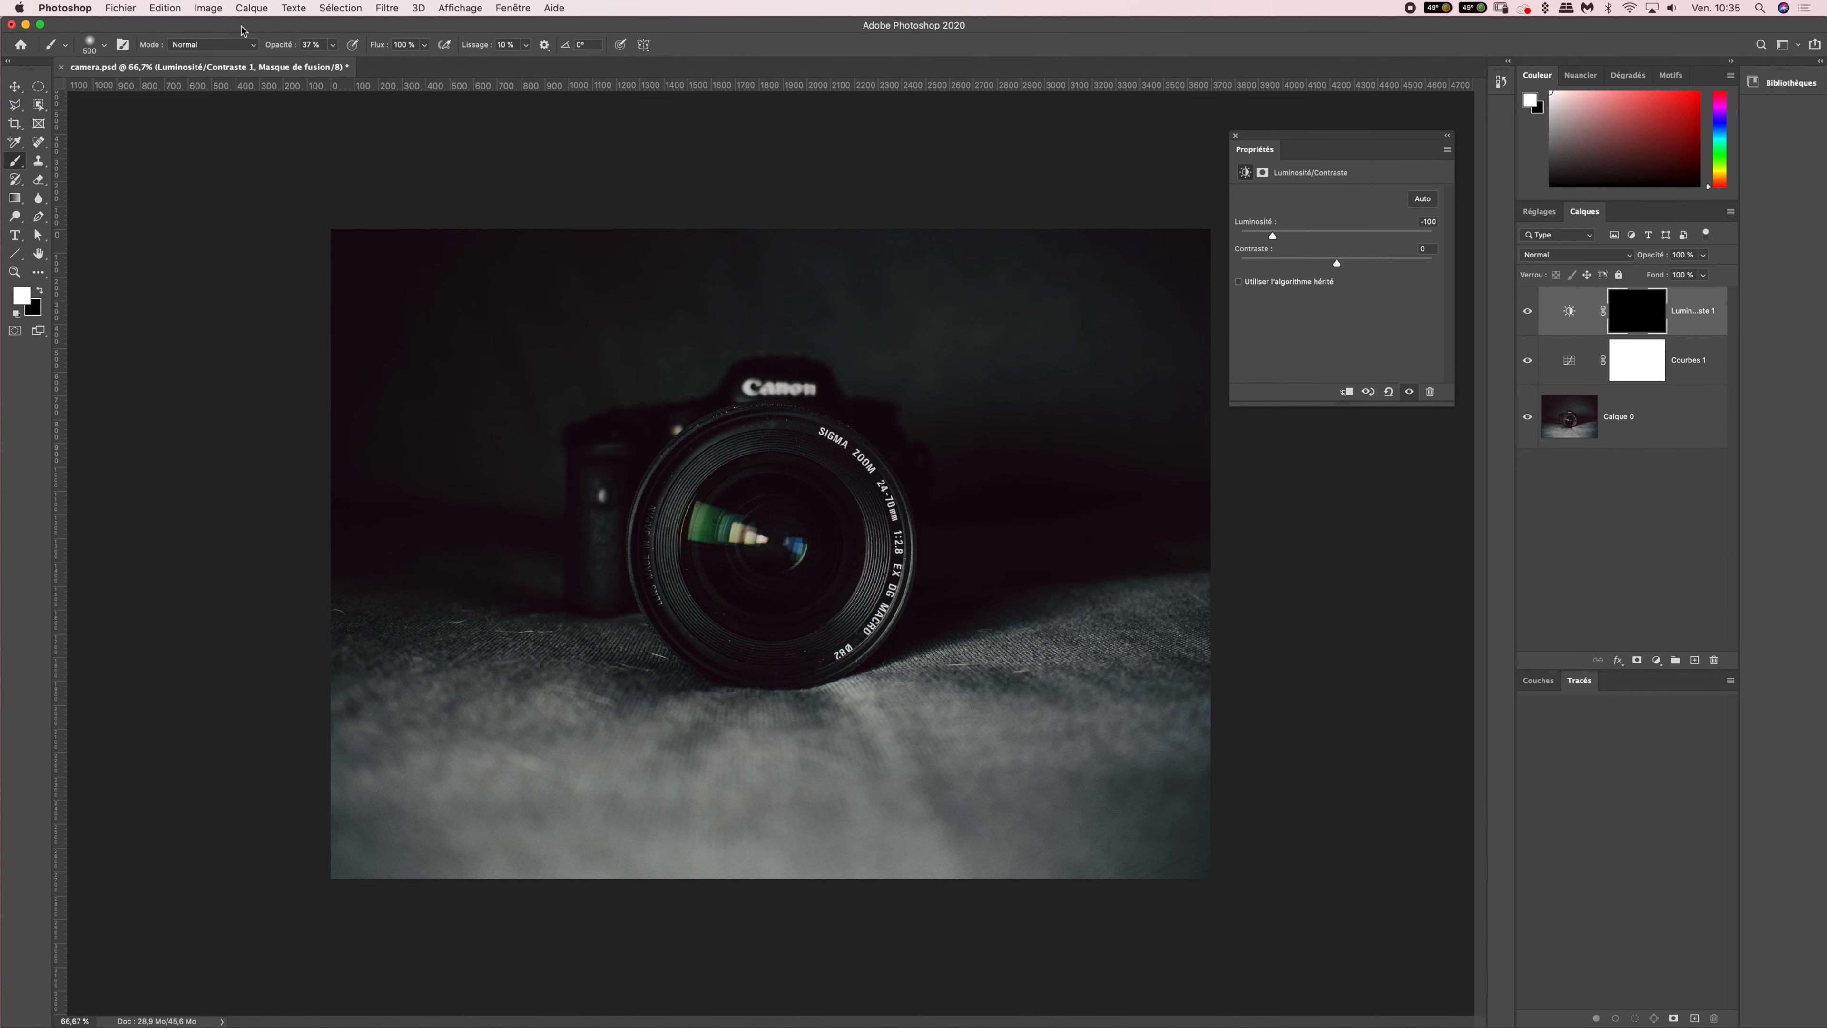
click(311, 44)
text(50)
click(97, 45)
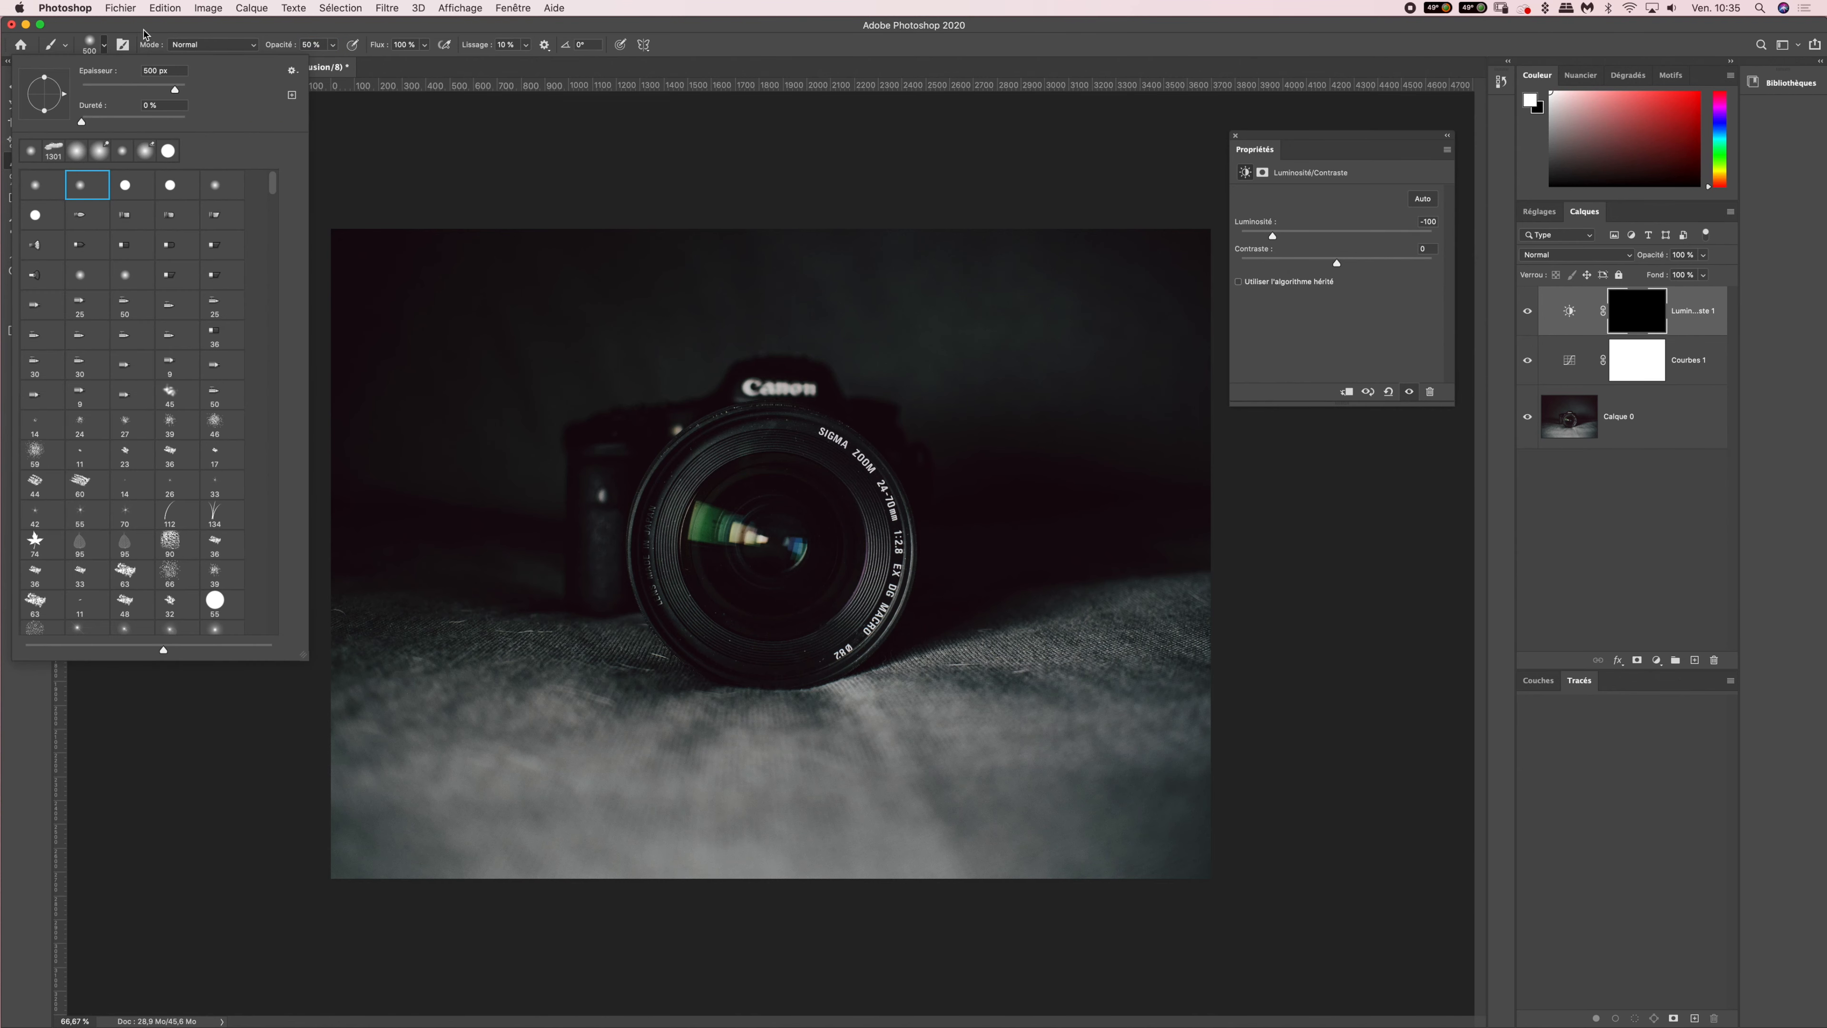
click(294, 53)
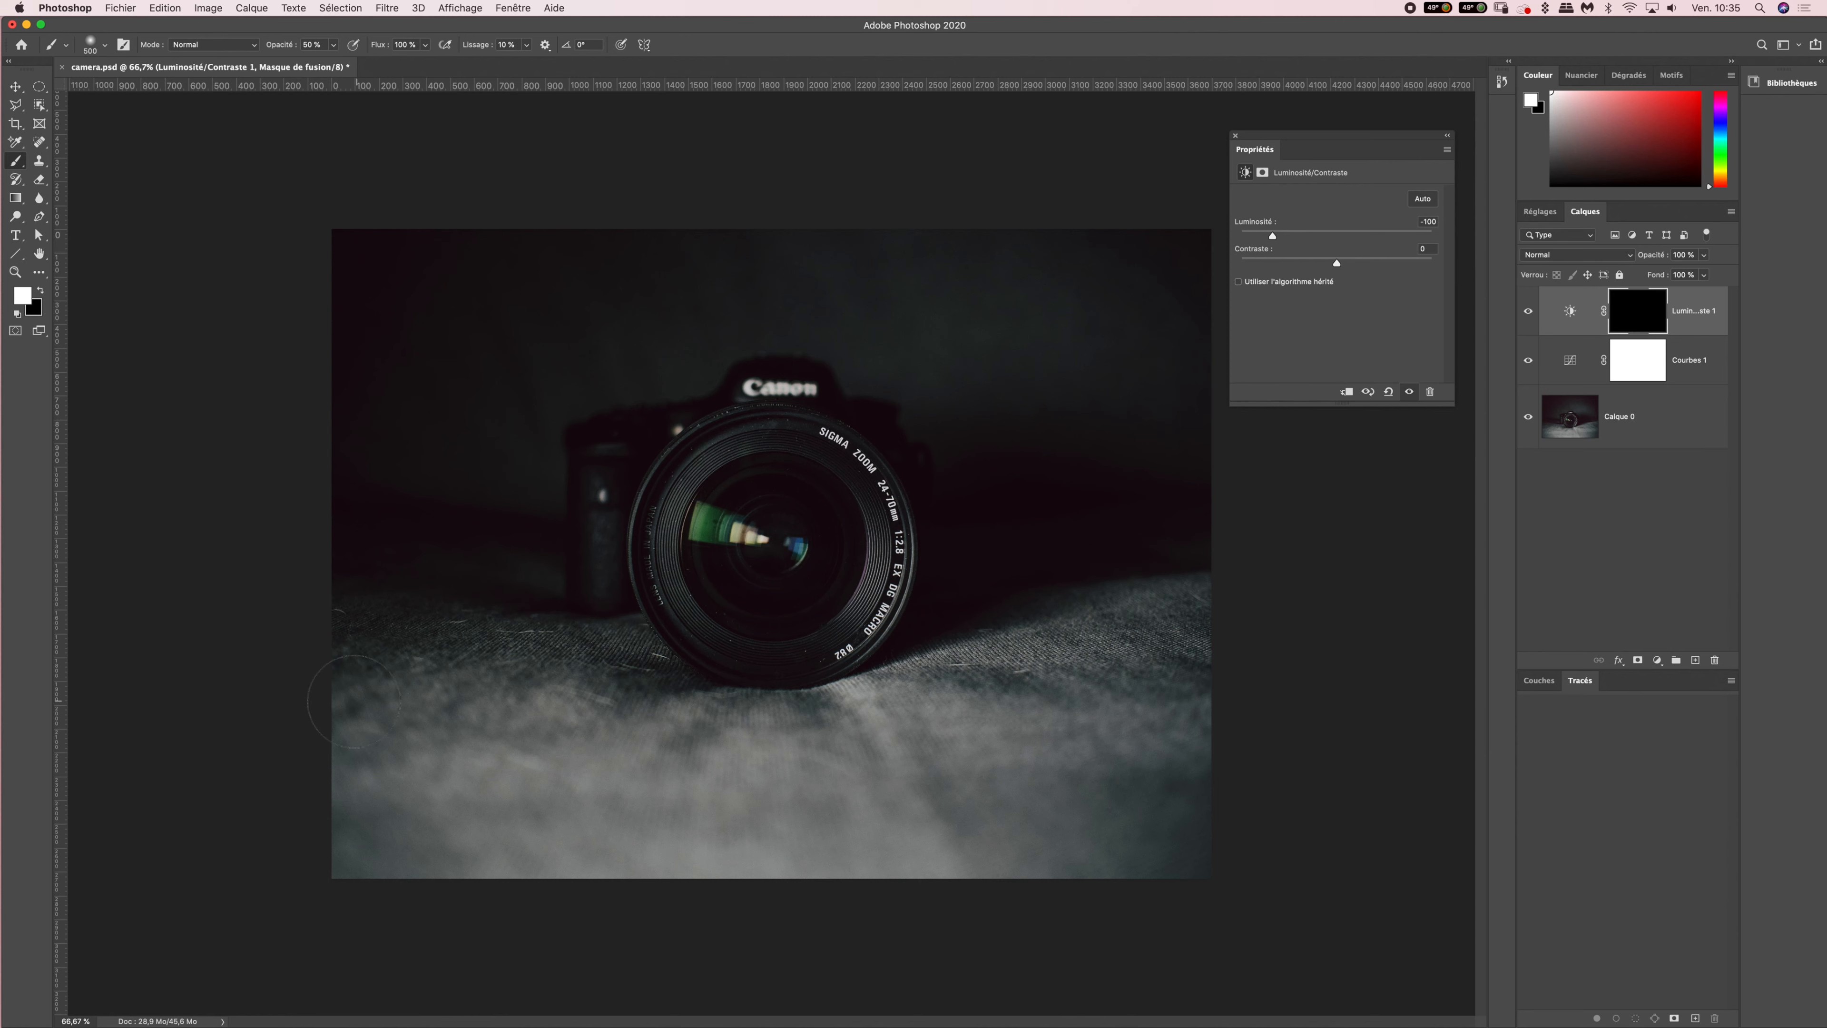
mouse_move(405, 712)
mouse_down()
mouse_move(726, 844)
mouse_move(676, 711)
mouse_move(796, 805)
mouse_move(806, 749)
mouse_move(848, 792)
mouse_move(915, 775)
mouse_move(864, 732)
mouse_move(832, 849)
mouse_move(639, 840)
mouse_move(1040, 851)
mouse_move(861, 835)
mouse_move(1120, 742)
mouse_move(798, 765)
mouse_move(968, 718)
mouse_move(799, 733)
mouse_move(993, 695)
mouse_move(752, 746)
mouse_move(1091, 657)
mouse_move(864, 741)
mouse_move(1187, 629)
mouse_move(1020, 766)
mouse_move(1233, 745)
mouse_move(1153, 873)
mouse_up()
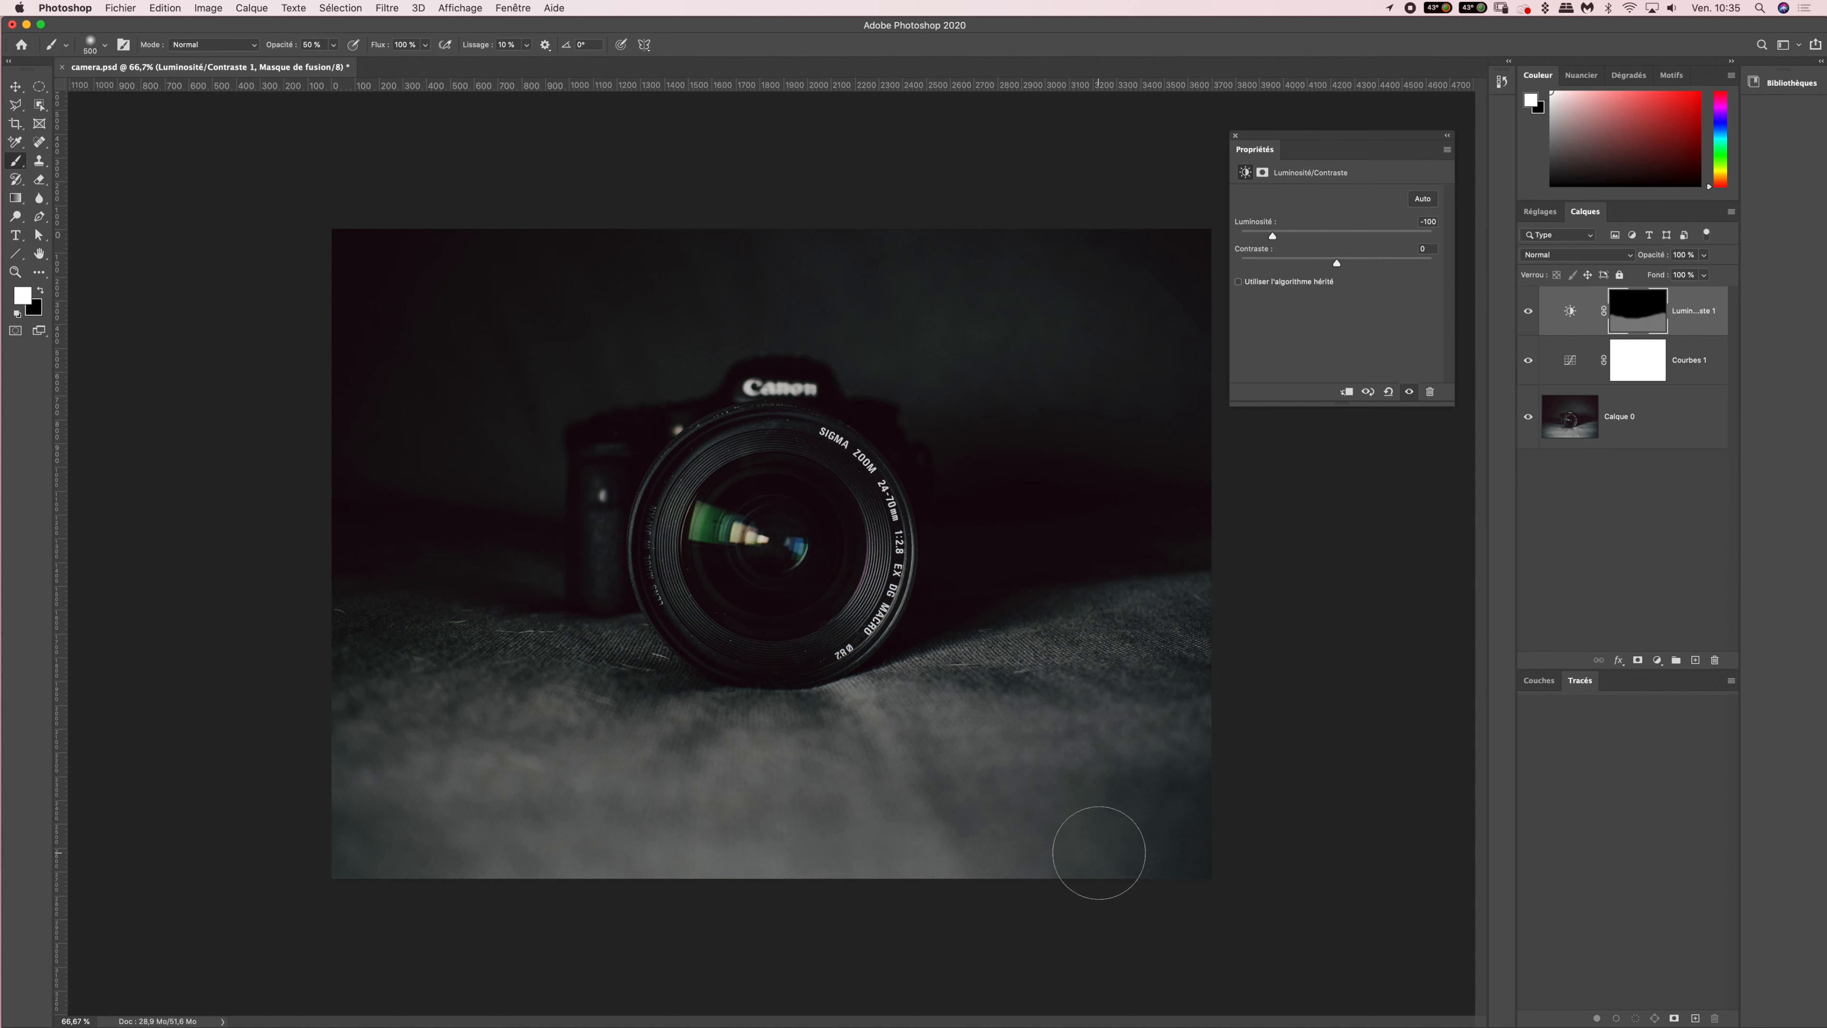
mouse_move(344, 696)
mouse_down()
mouse_move(342, 796)
mouse_move(428, 853)
mouse_move(441, 789)
mouse_move(547, 864)
mouse_move(624, 861)
mouse_move(686, 804)
mouse_move(925, 847)
mouse_move(1142, 832)
mouse_move(1109, 795)
mouse_move(885, 796)
mouse_move(492, 840)
mouse_move(326, 694)
mouse_move(587, 787)
mouse_move(958, 772)
mouse_move(1220, 703)
mouse_move(876, 832)
mouse_move(701, 762)
mouse_move(977, 801)
mouse_up()
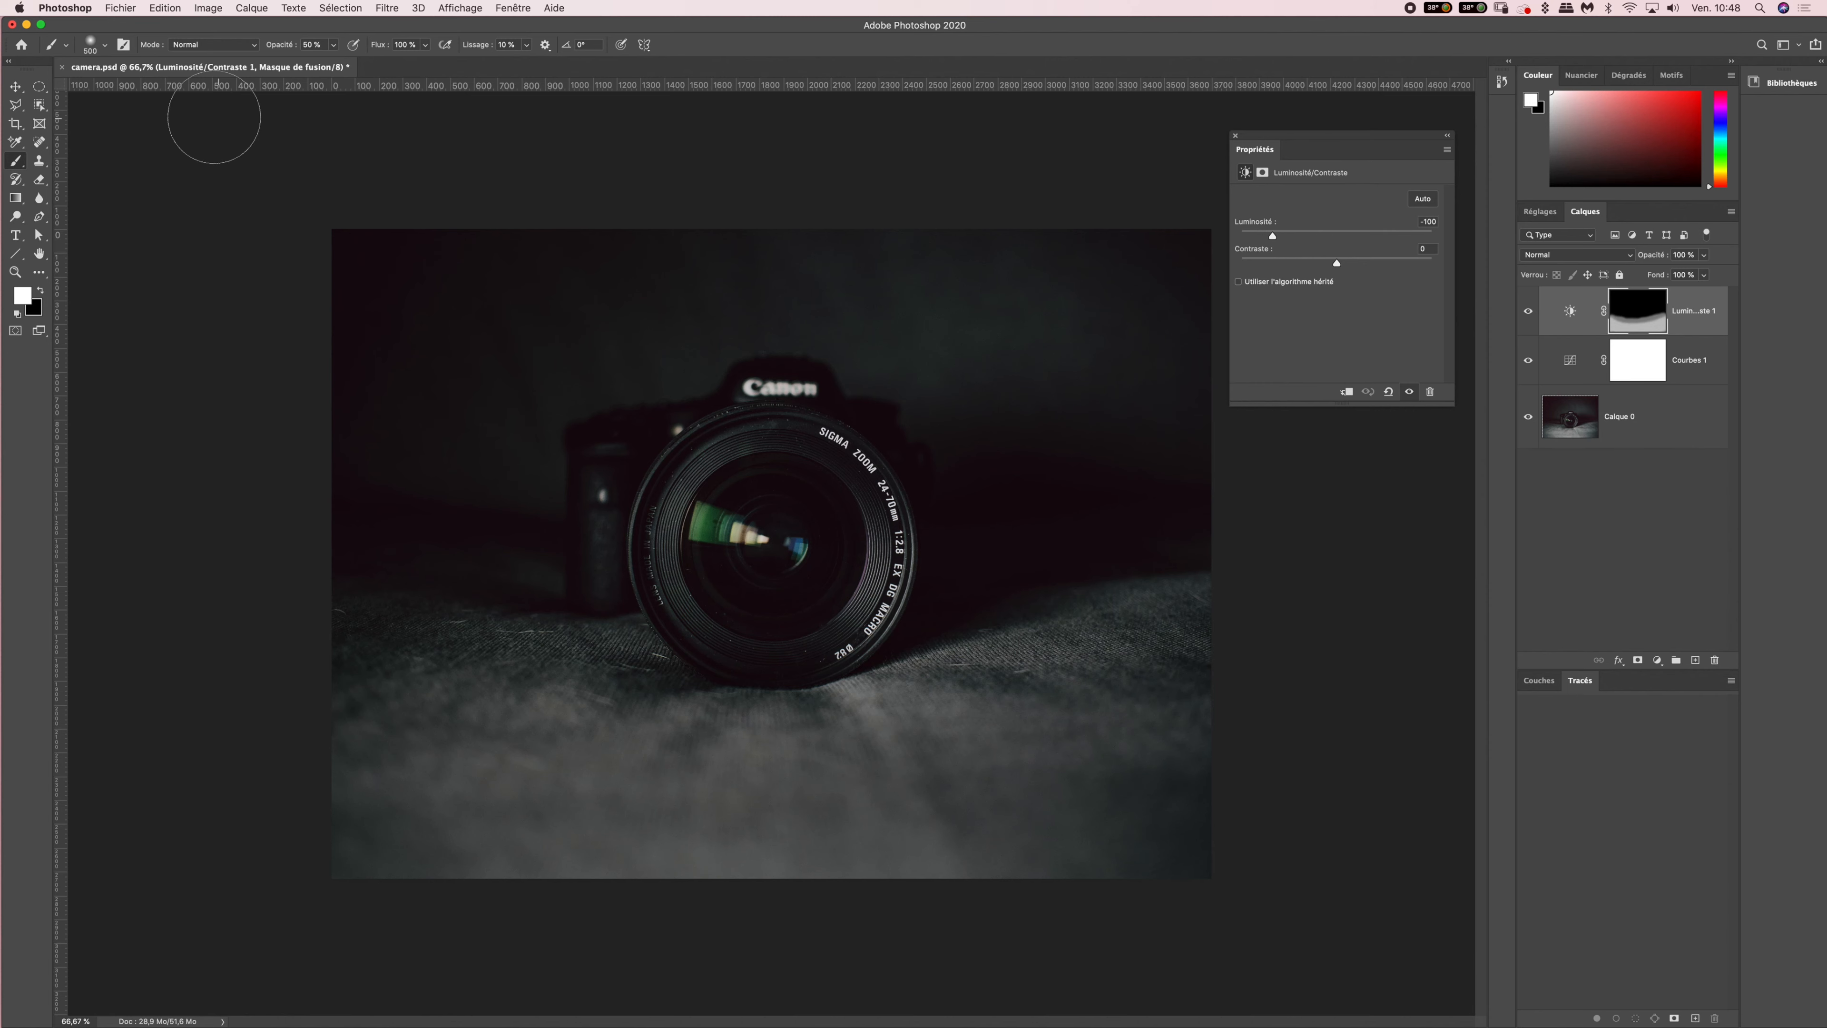
- Make an elliptical selection about 980 px wide around the camera lens, inside the ring lettering
click(41, 86)
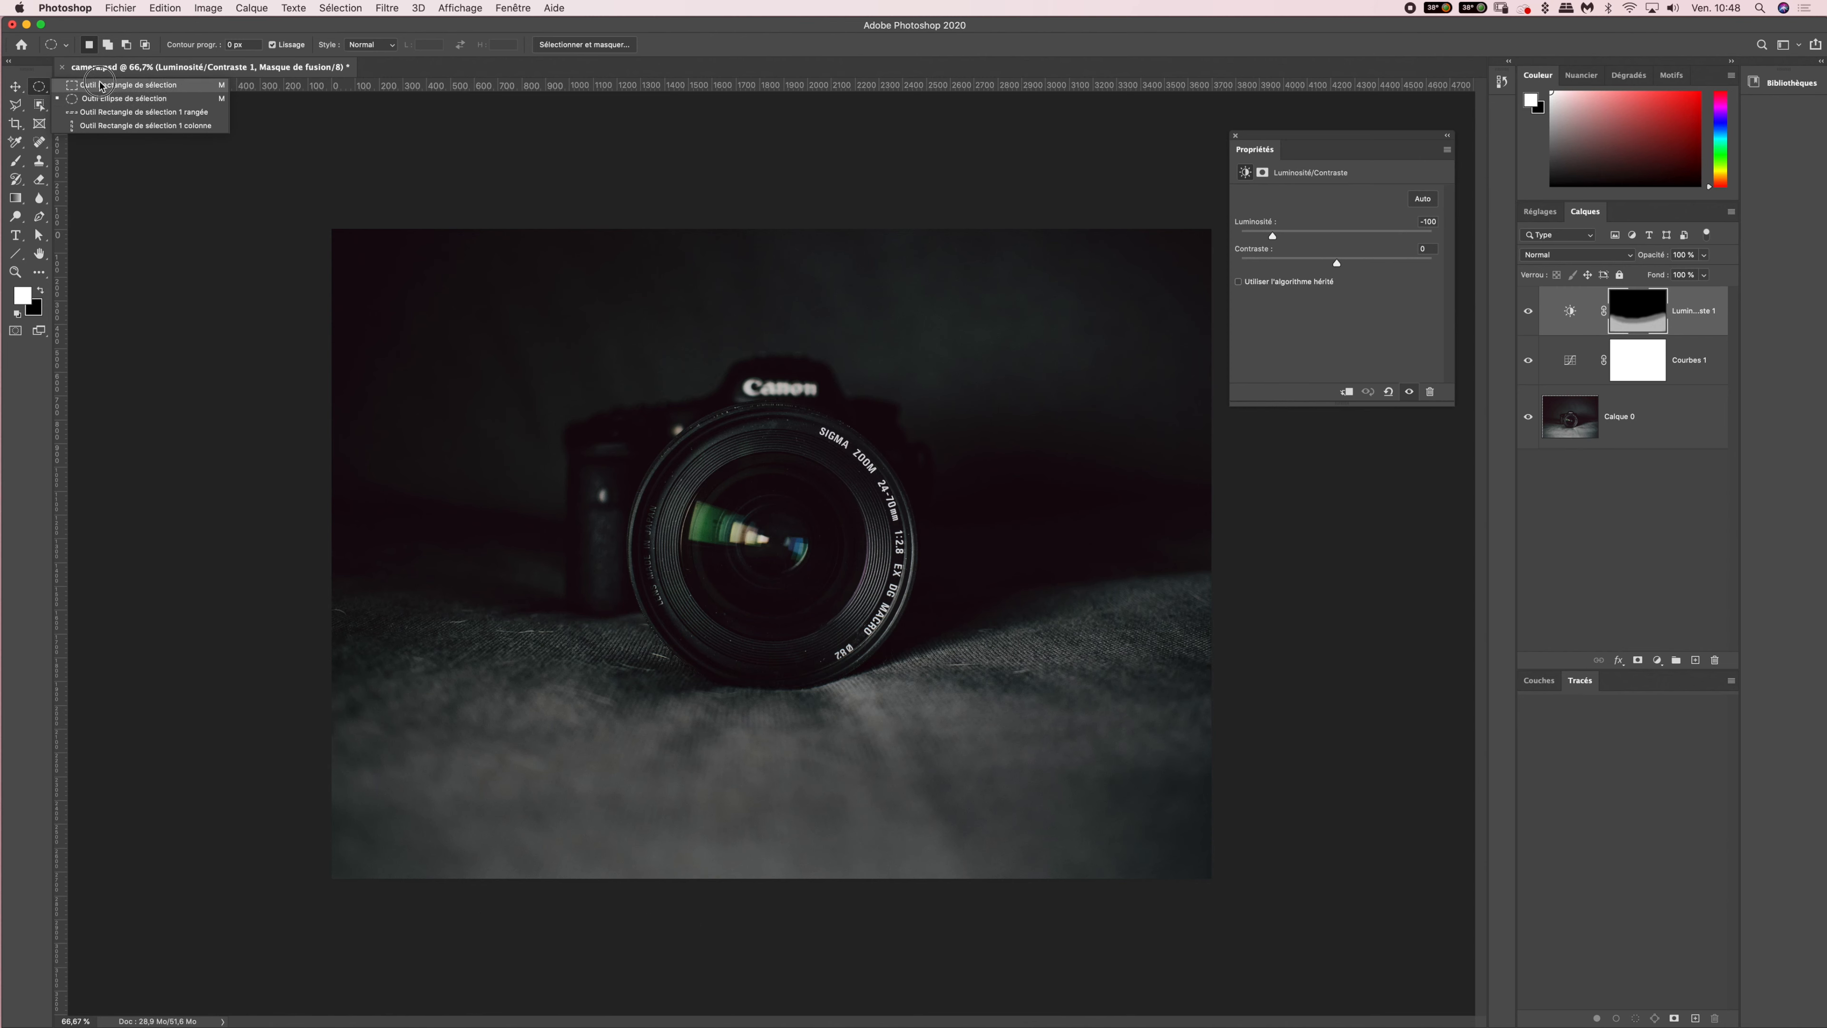
click(103, 99)
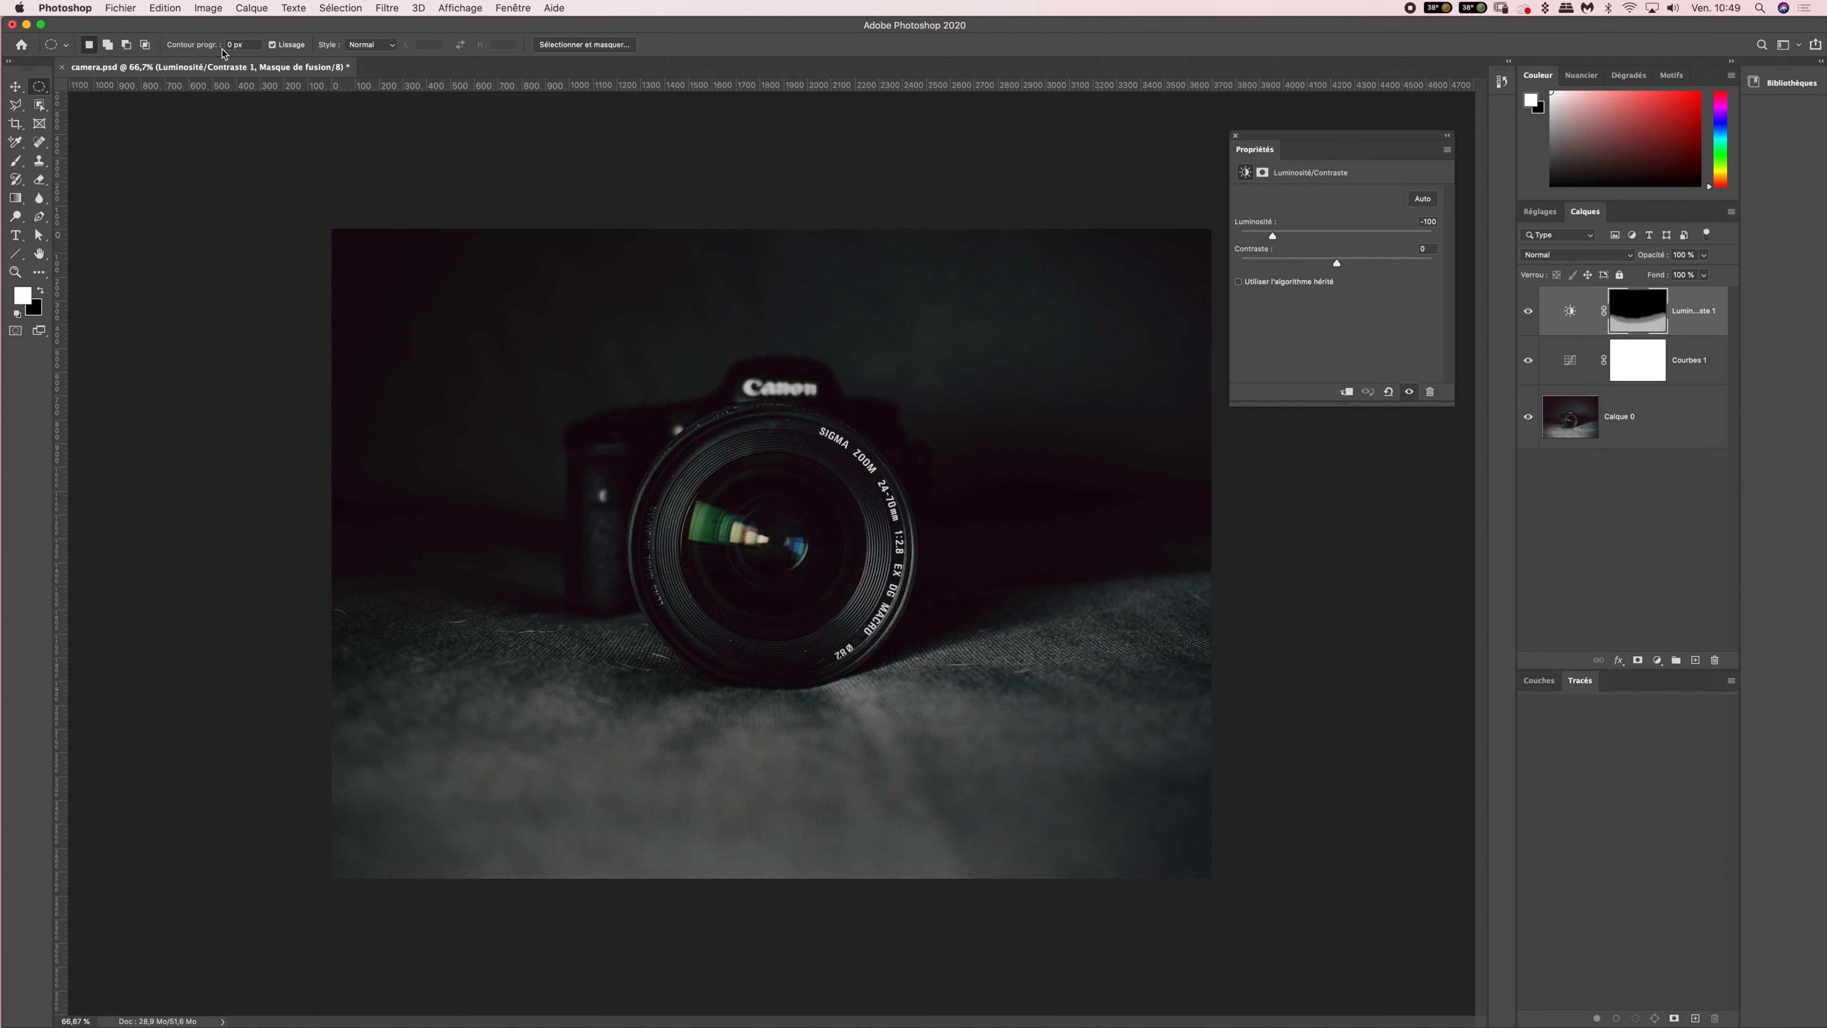
click(238, 45)
drag(688, 462, 827, 608)
drag(816, 637, 881, 636)
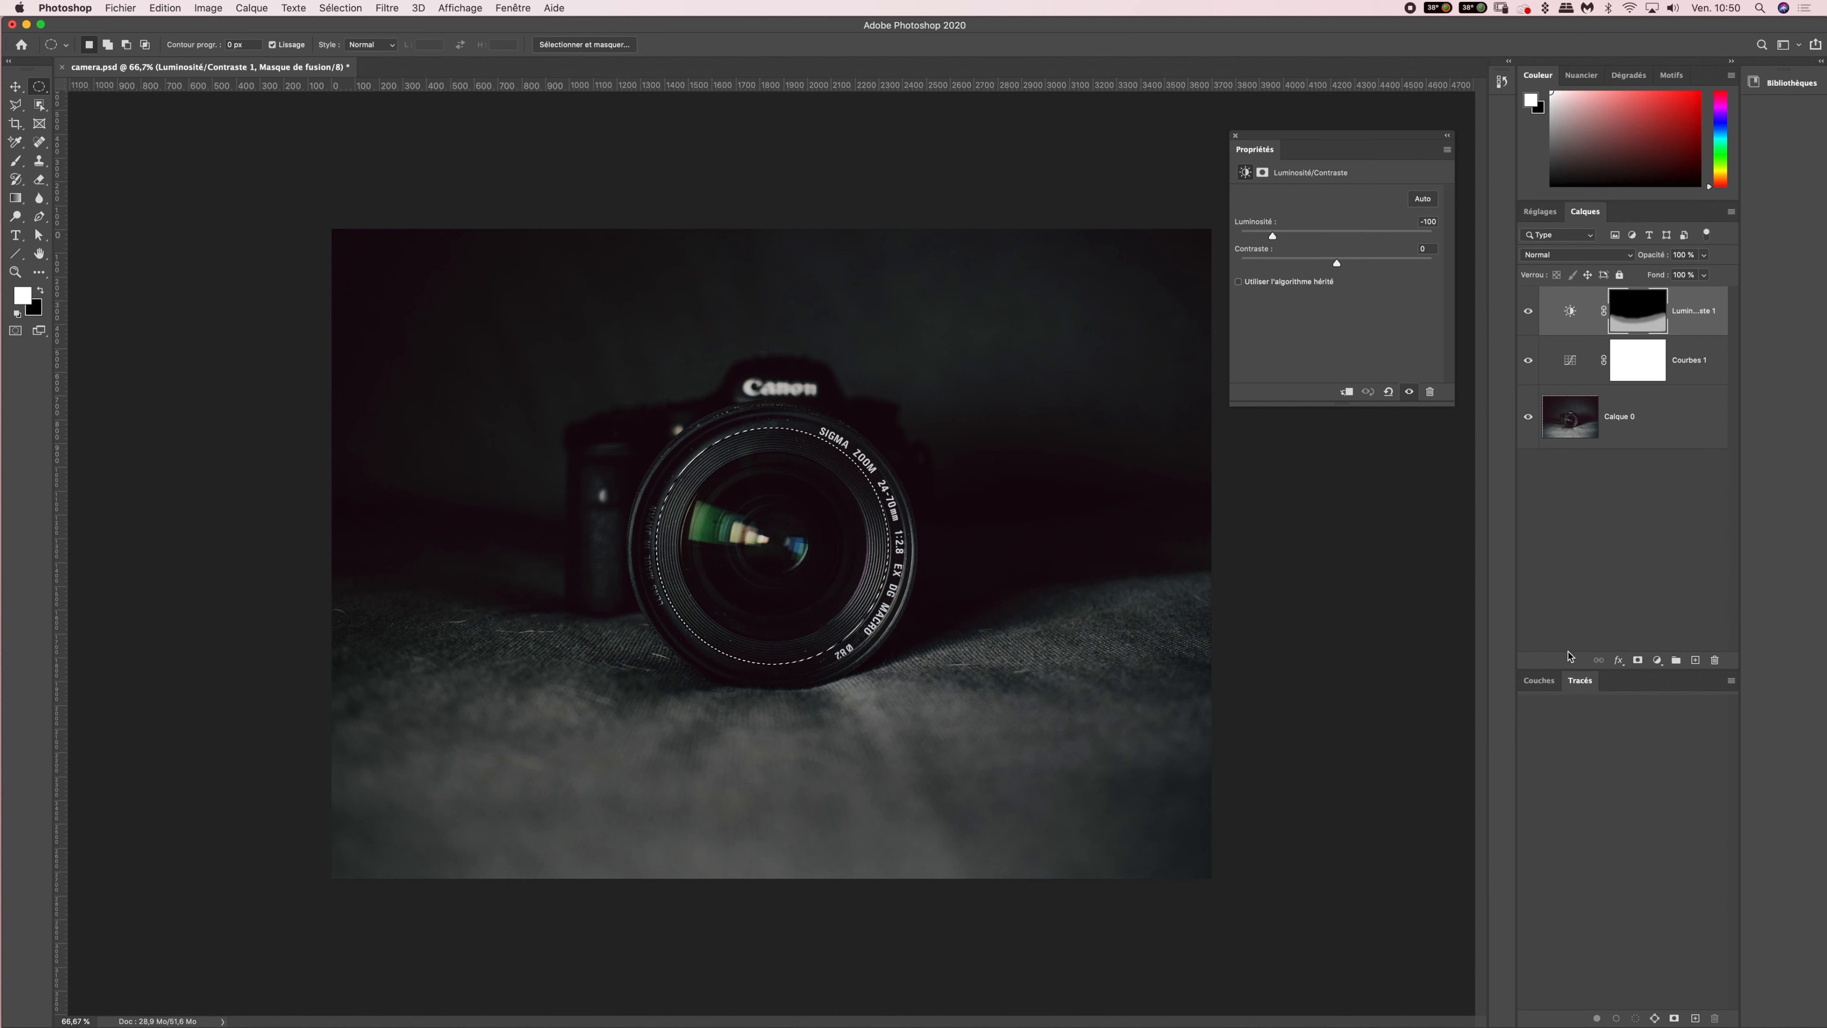
- Fill the lens selection with the default black on a new layer using the Paint Bucket, and clear the selection
click(1695, 661)
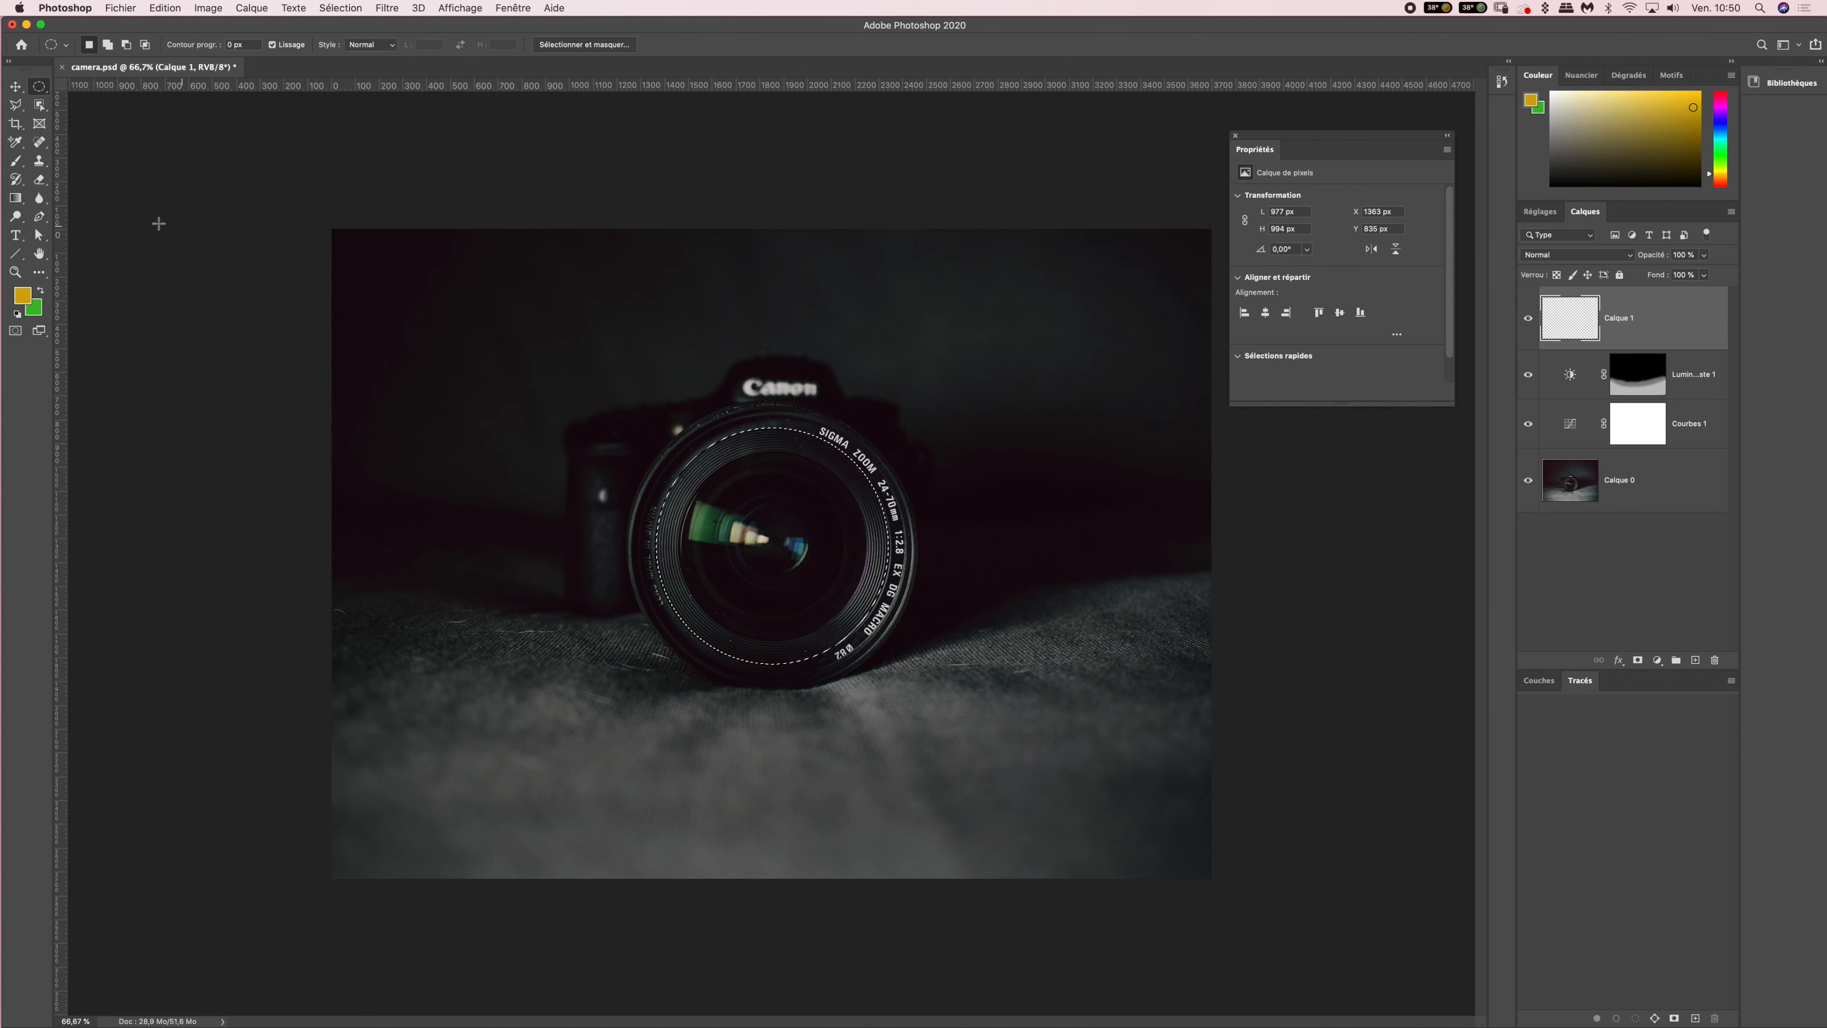
click(15, 198)
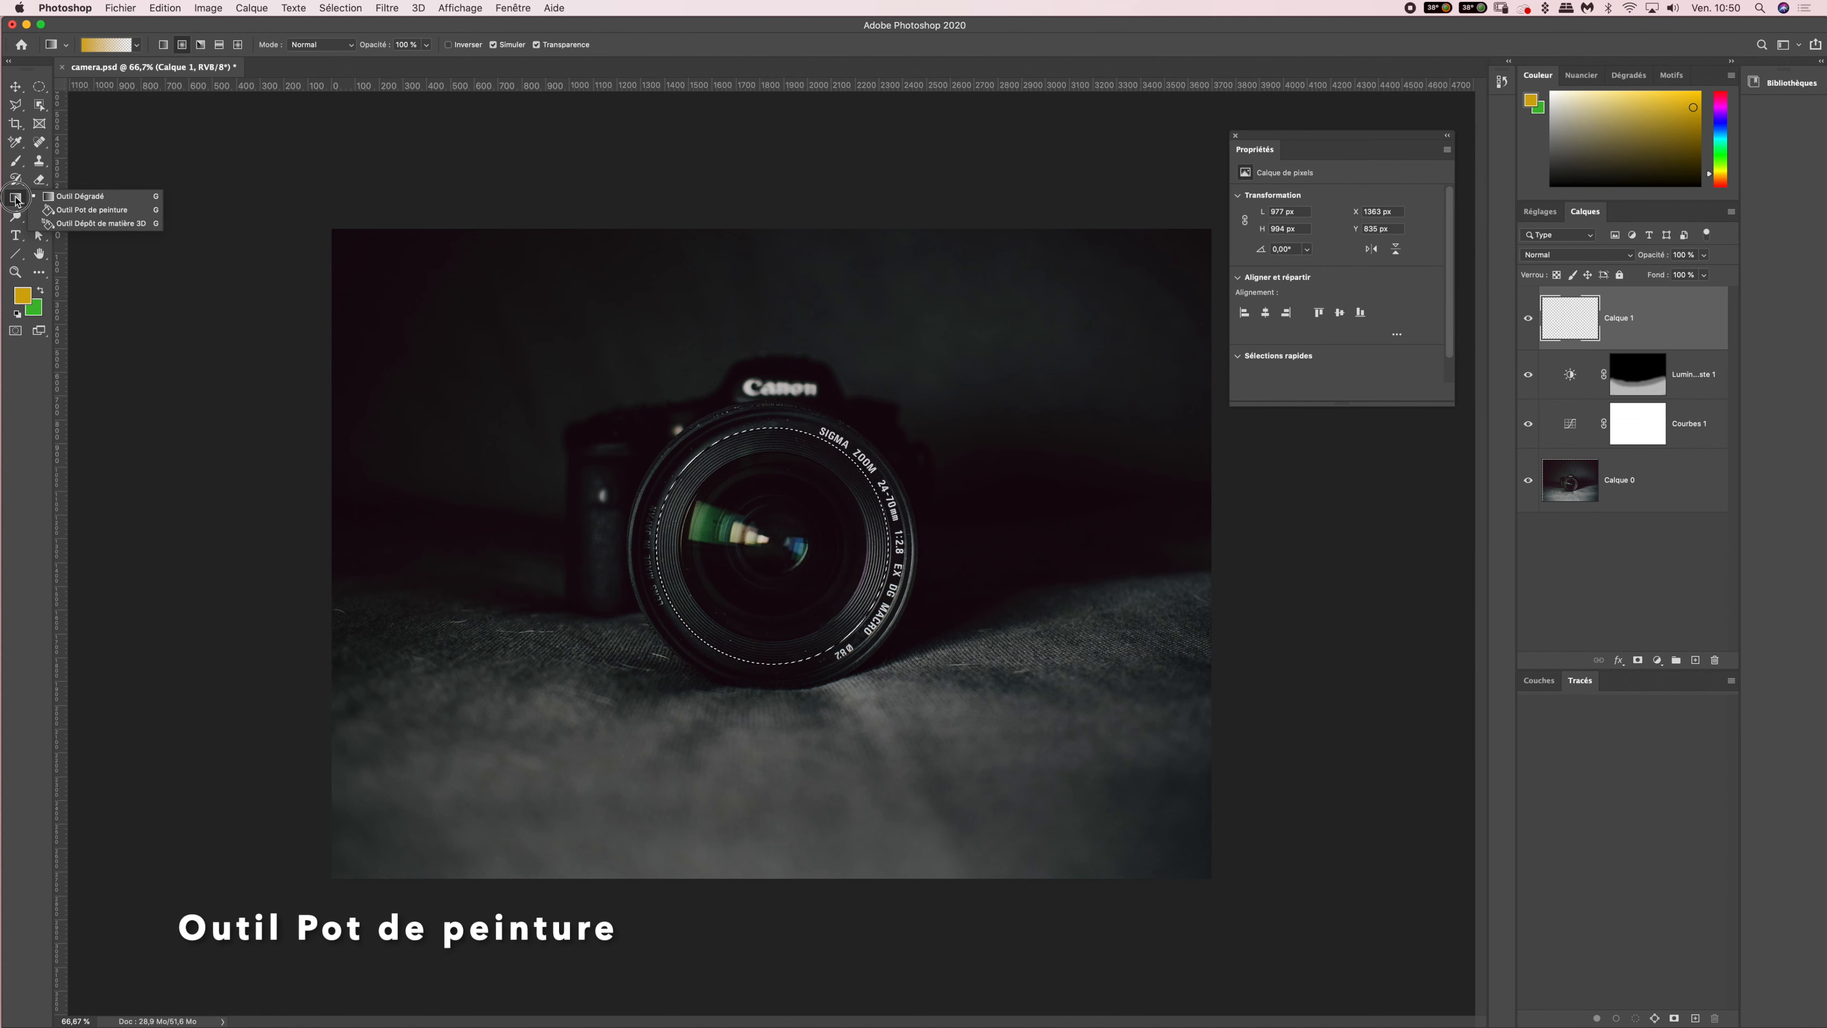
click(75, 212)
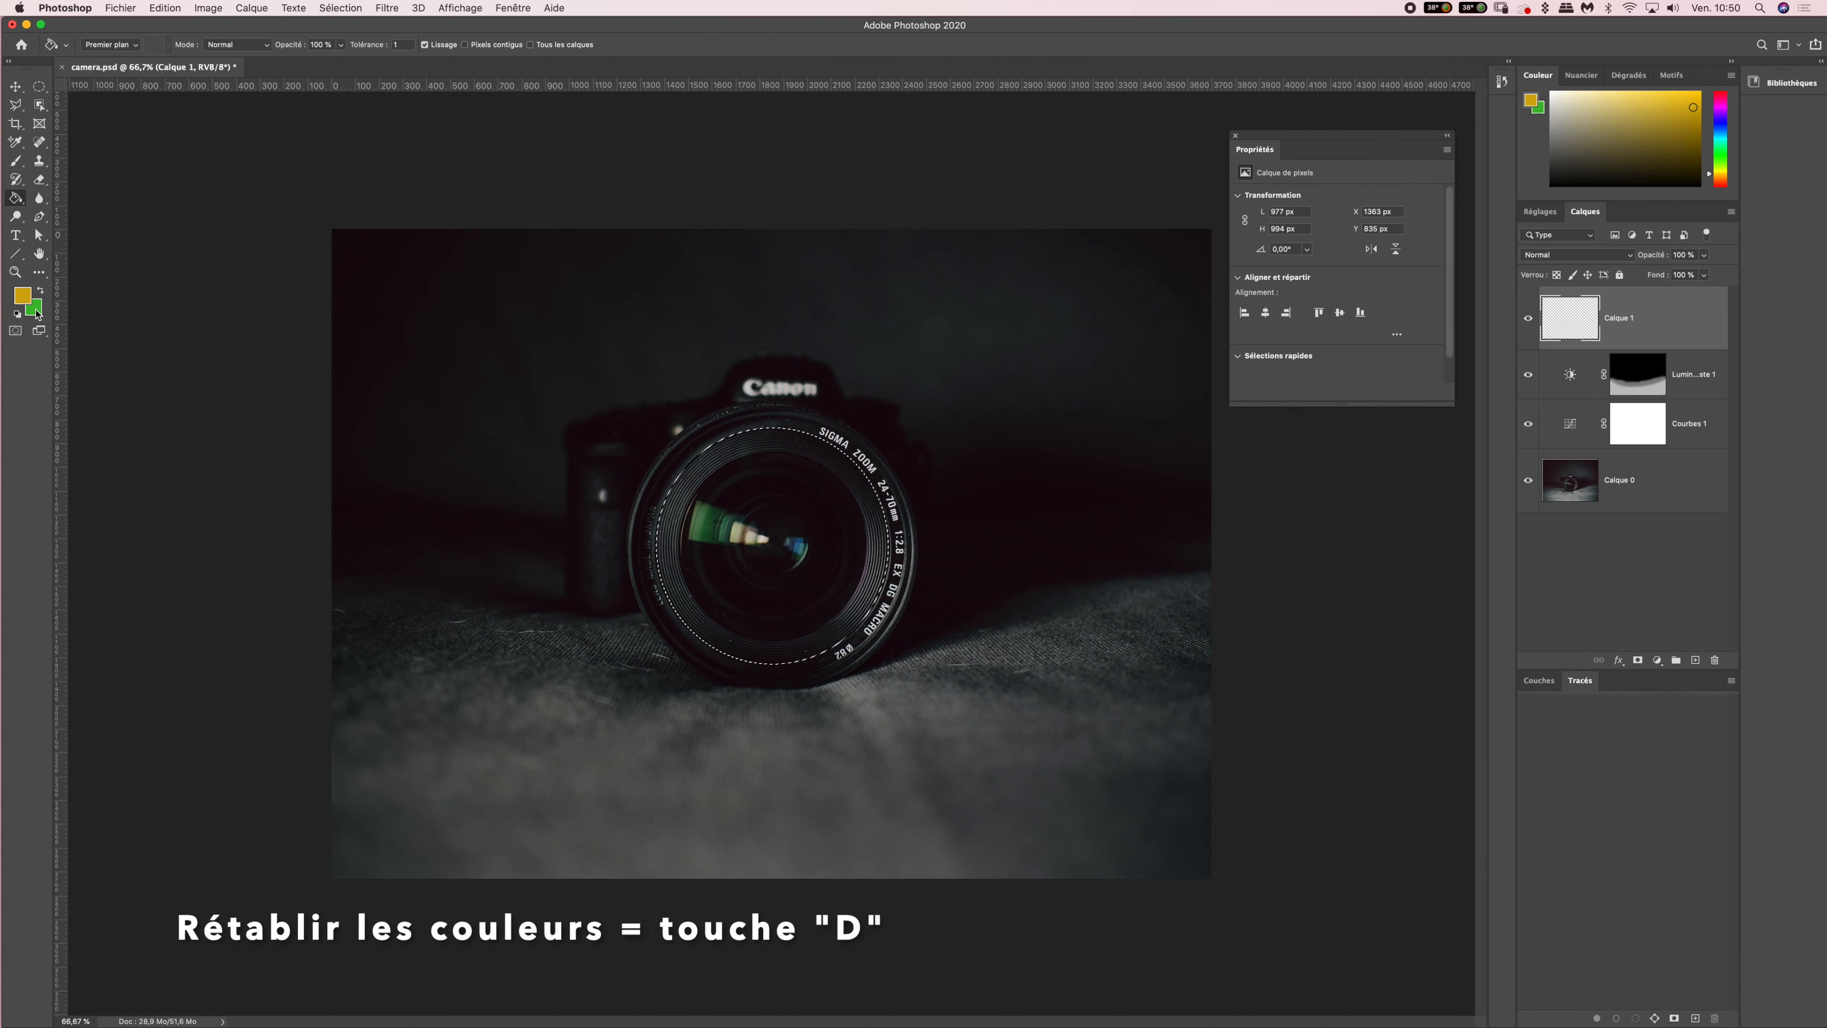
key(d)
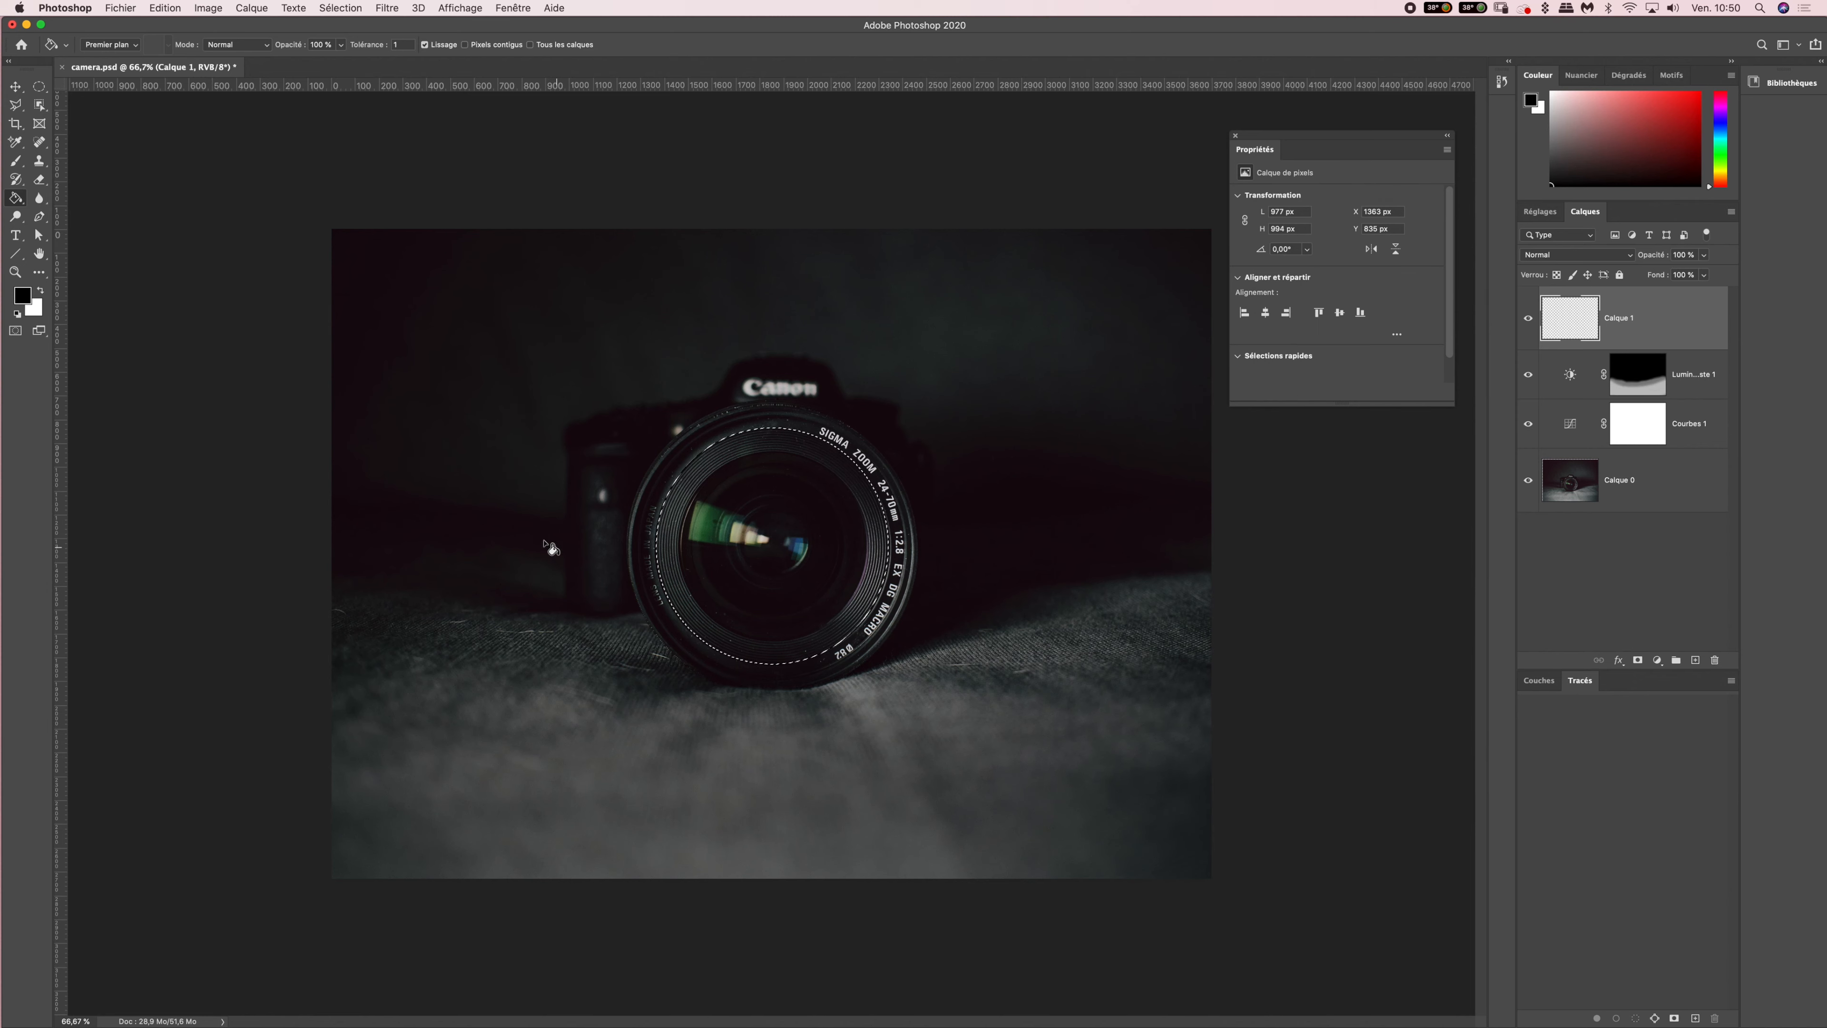
click(104, 45)
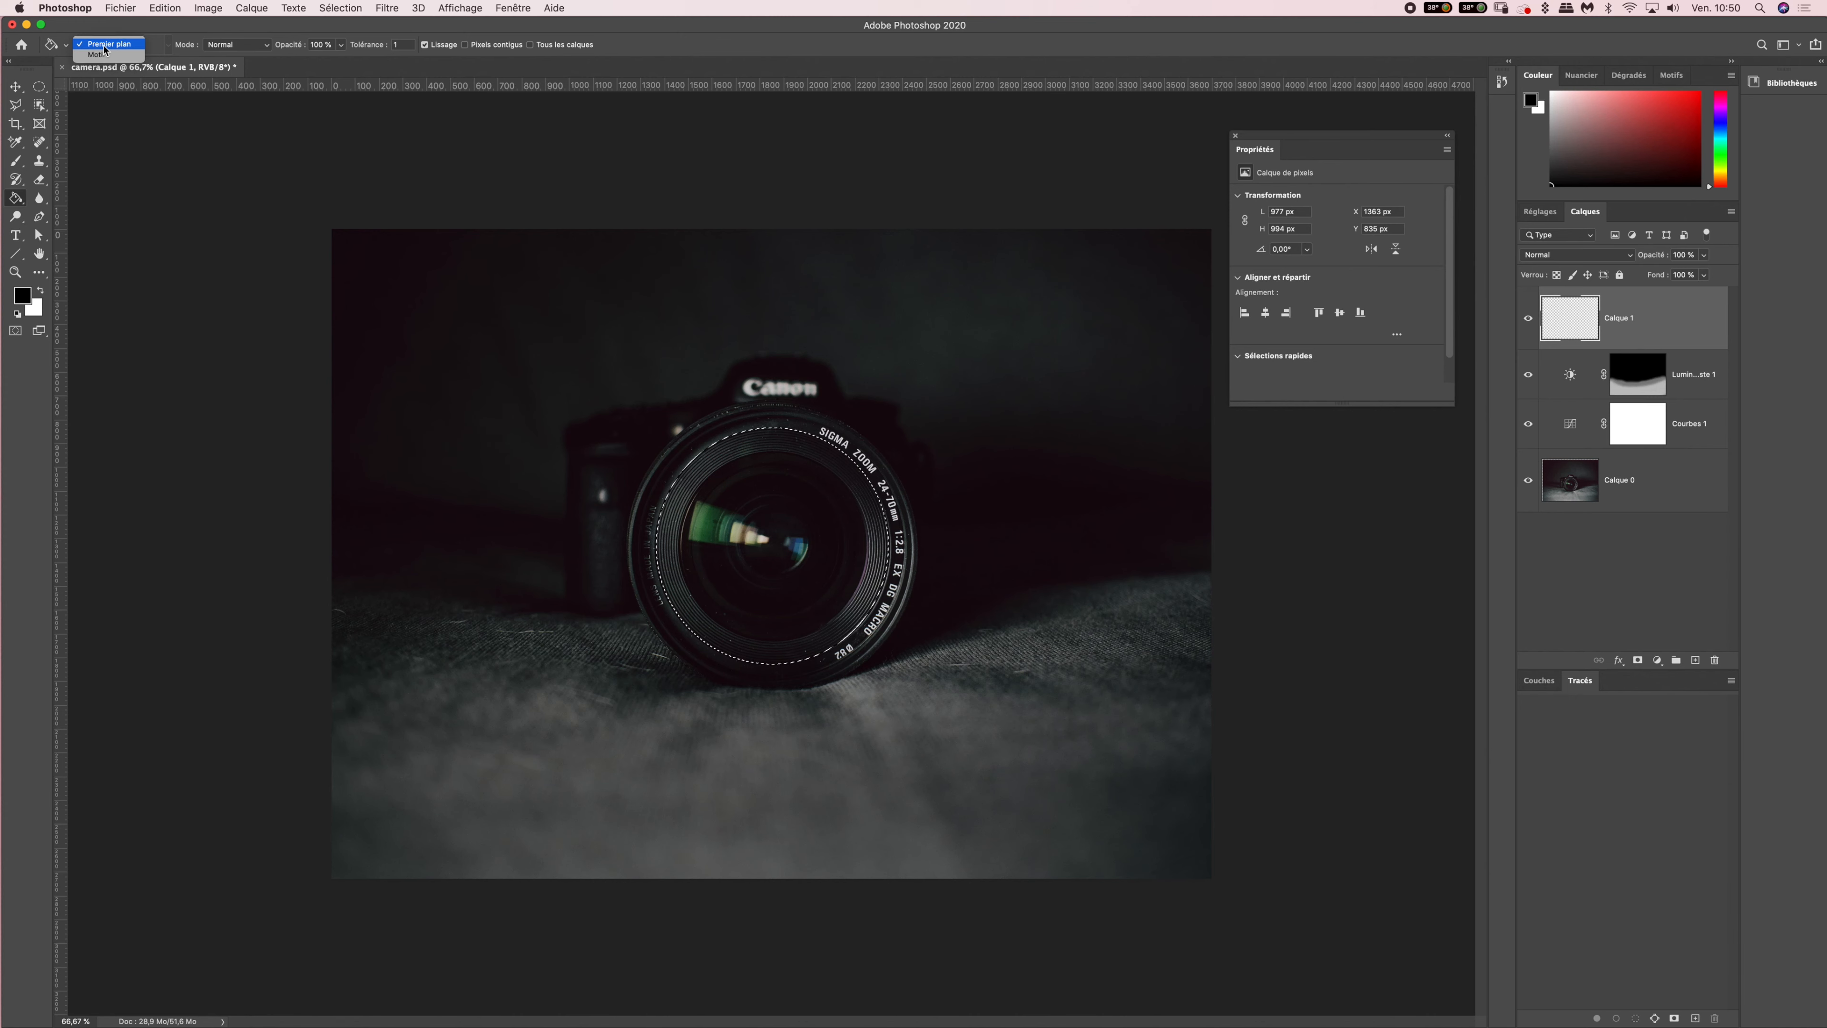
click(104, 45)
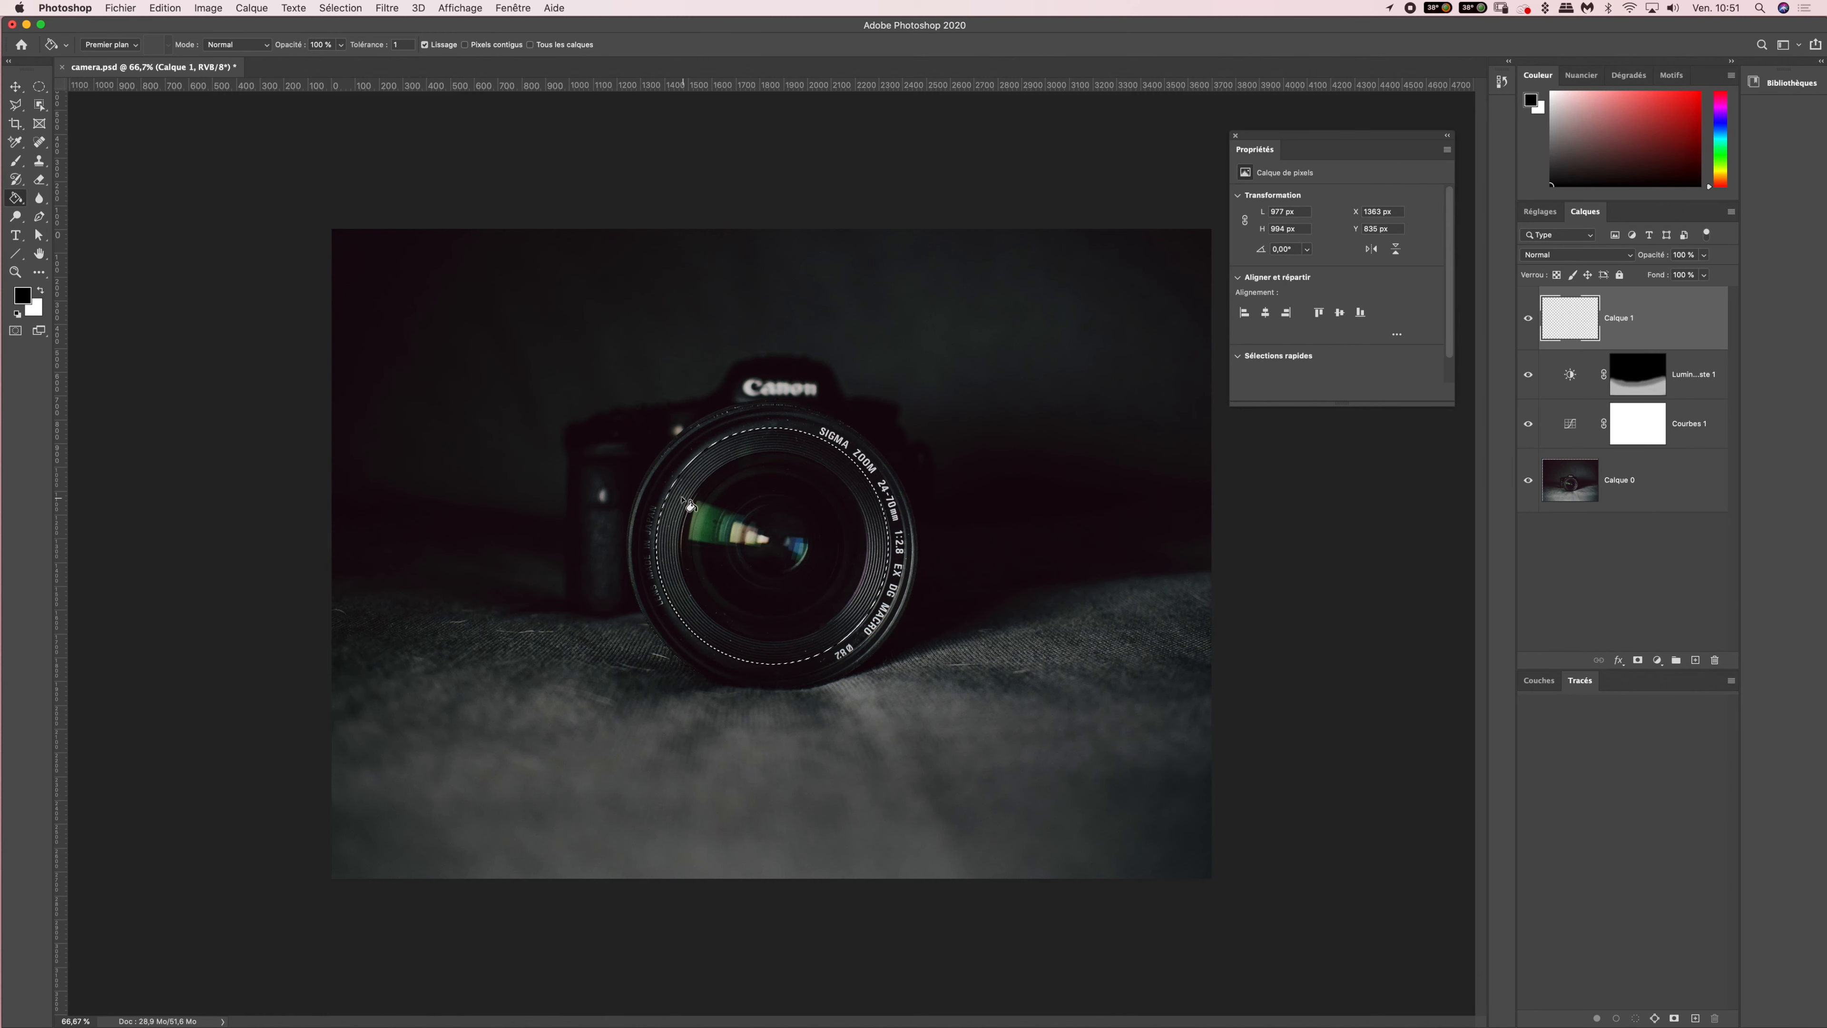
click(703, 512)
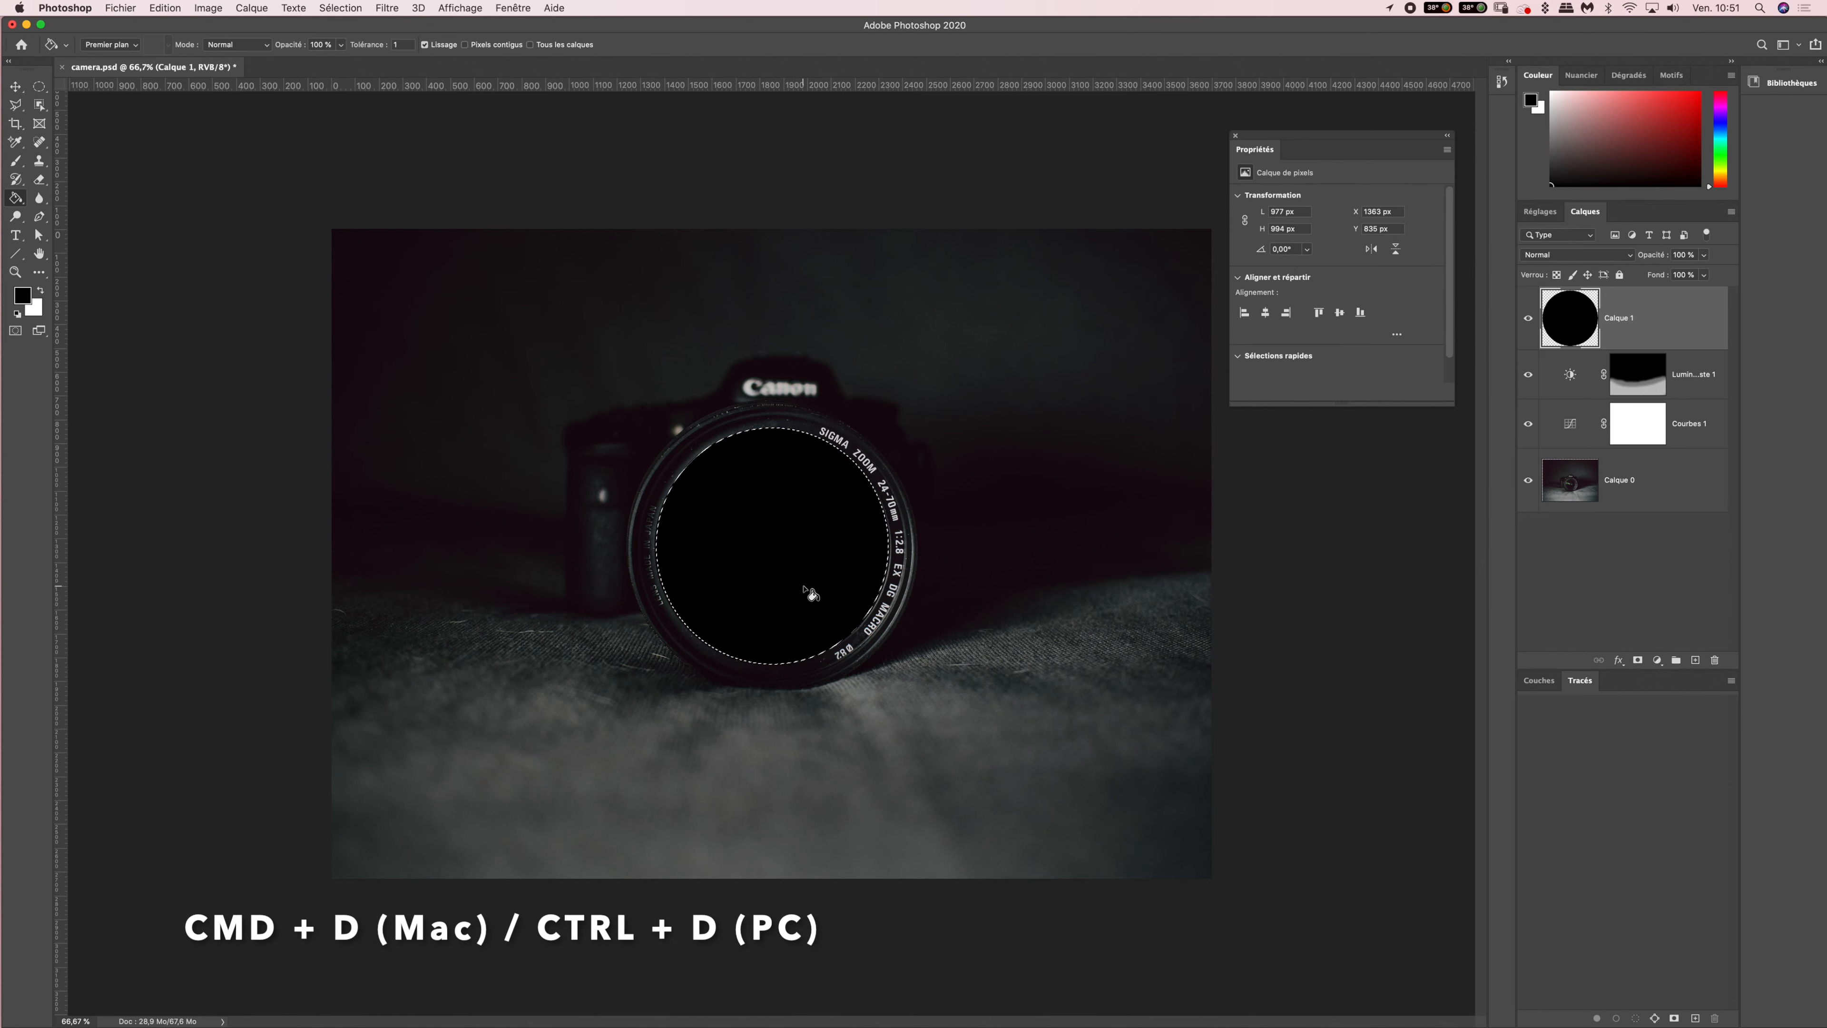
key(super+d)
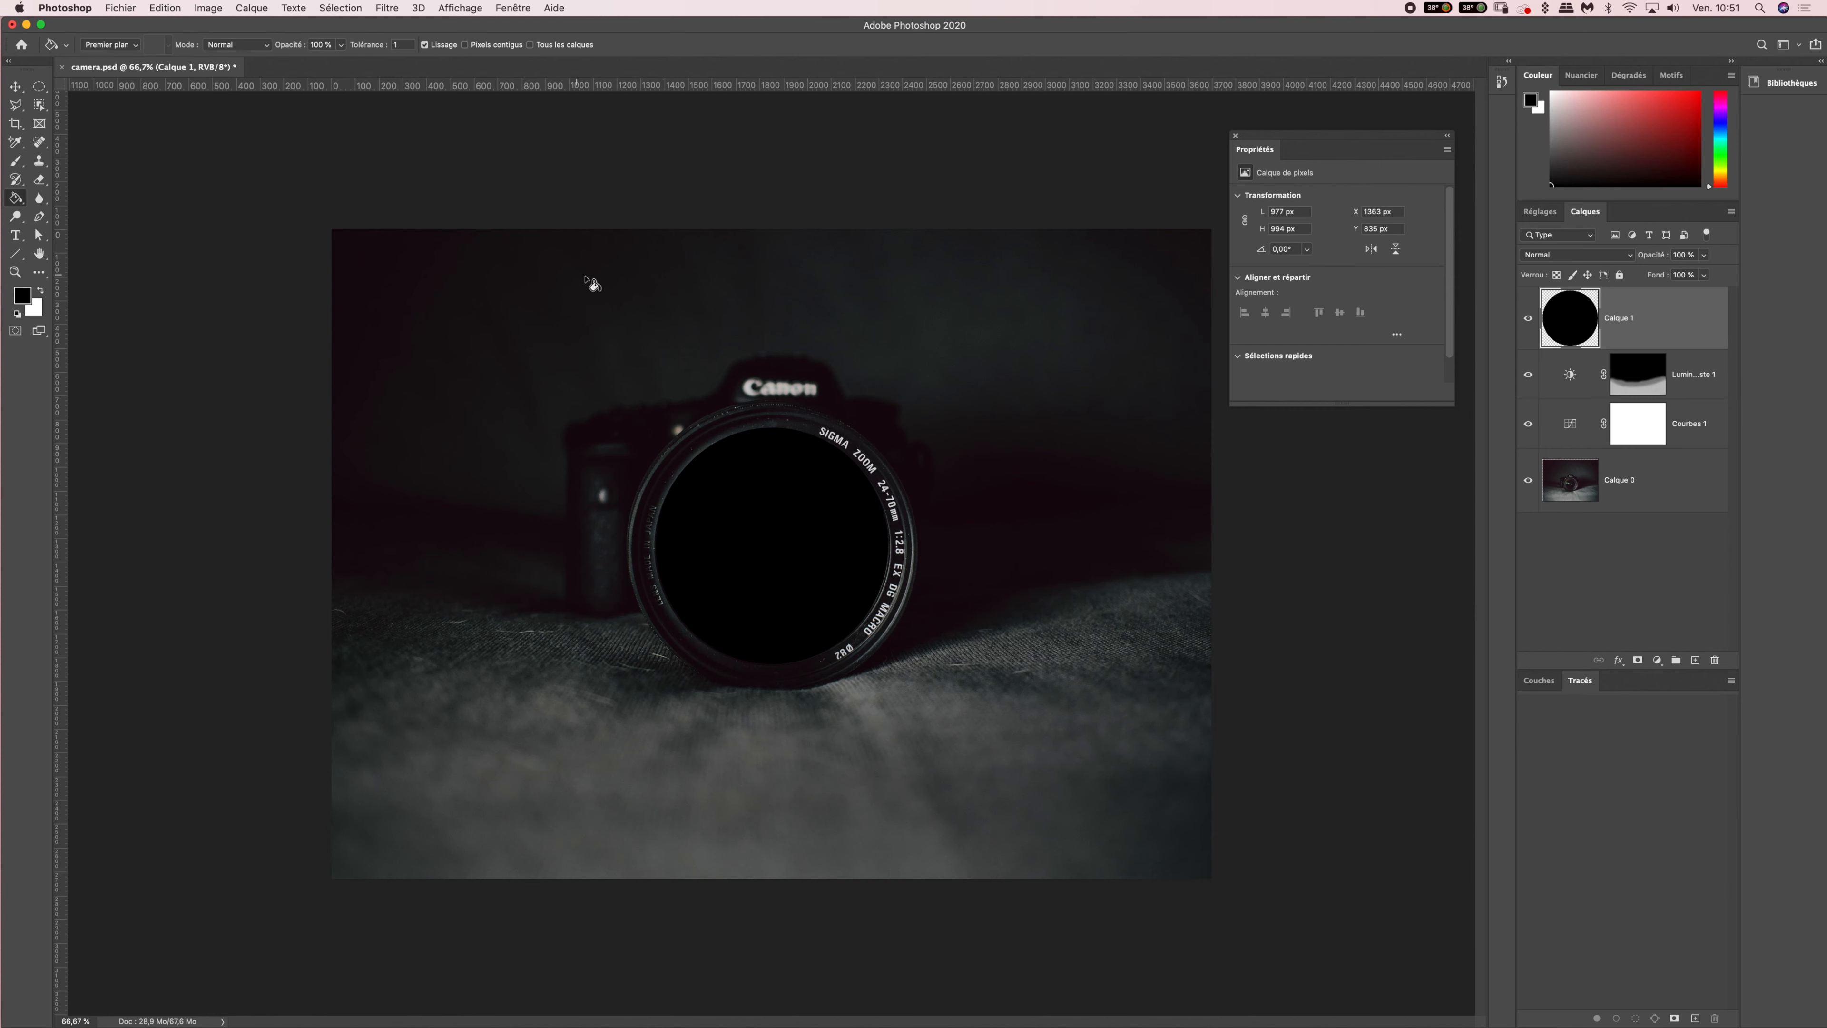
- Open rails.jpg, choosing to keep its embedded colour profile instead of the workspace profile
click(126, 12)
click(136, 39)
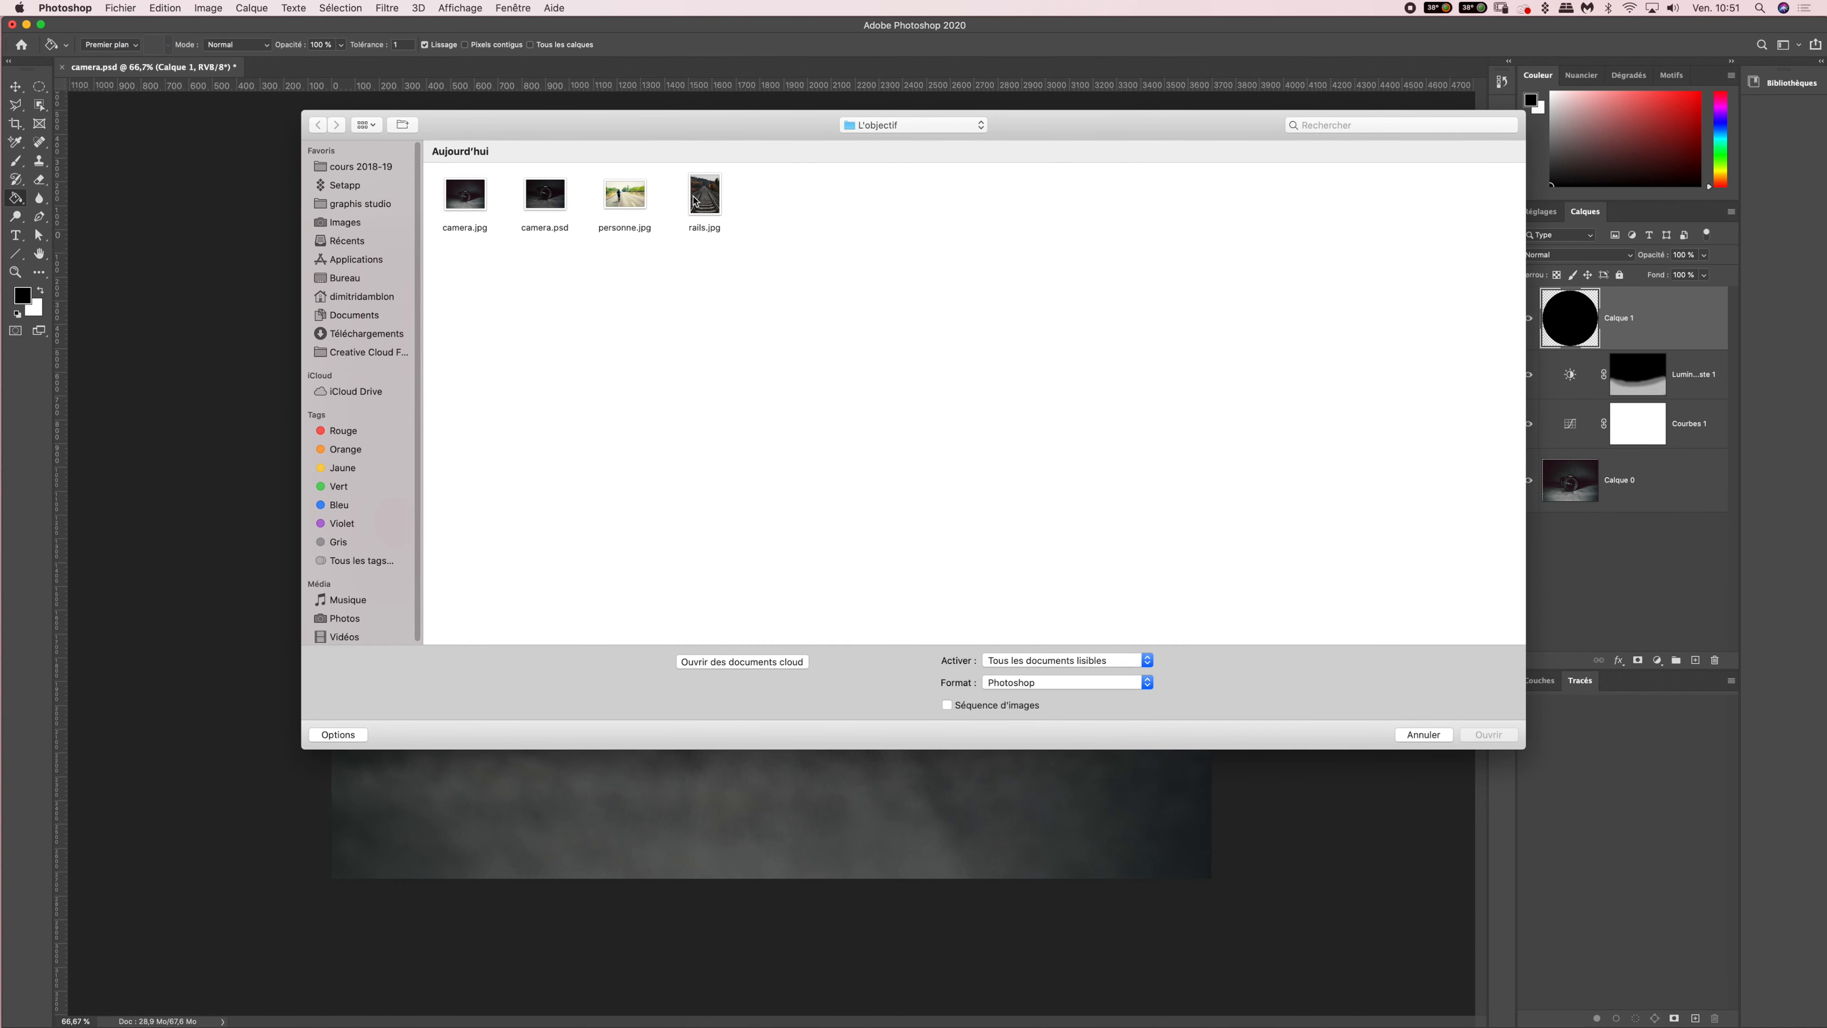
click(693, 203)
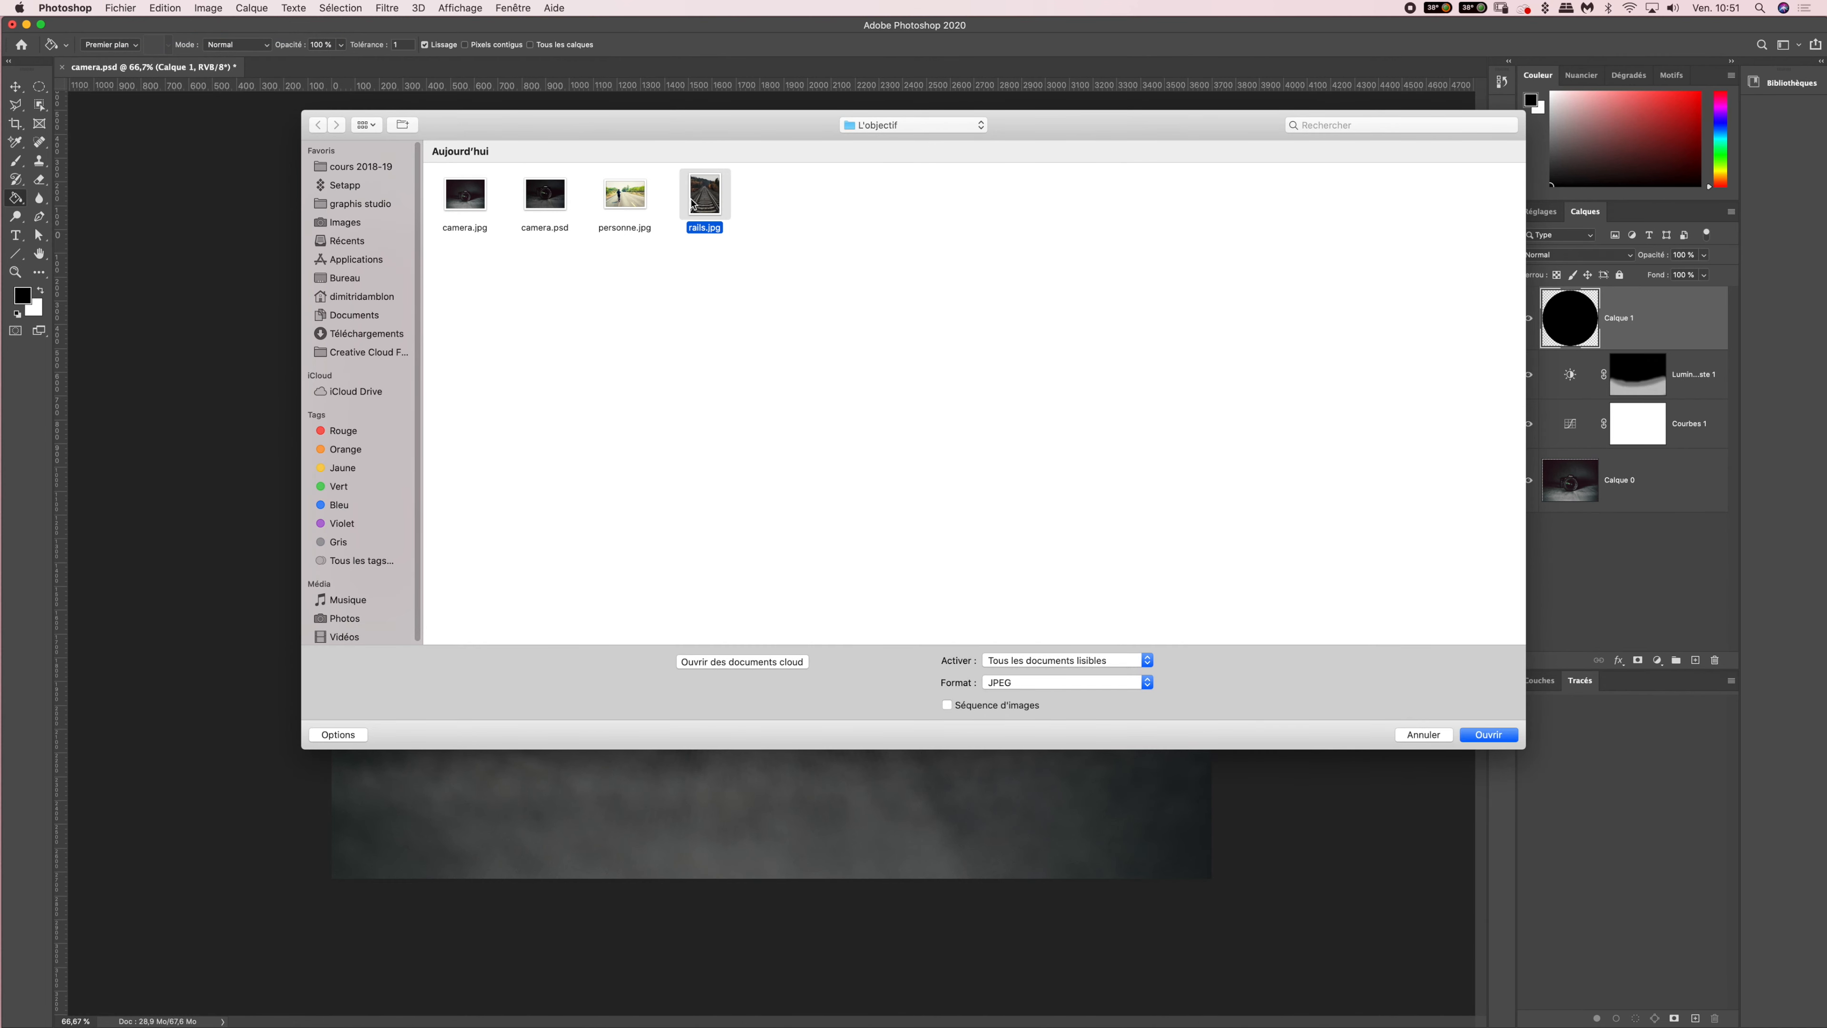
click(1484, 735)
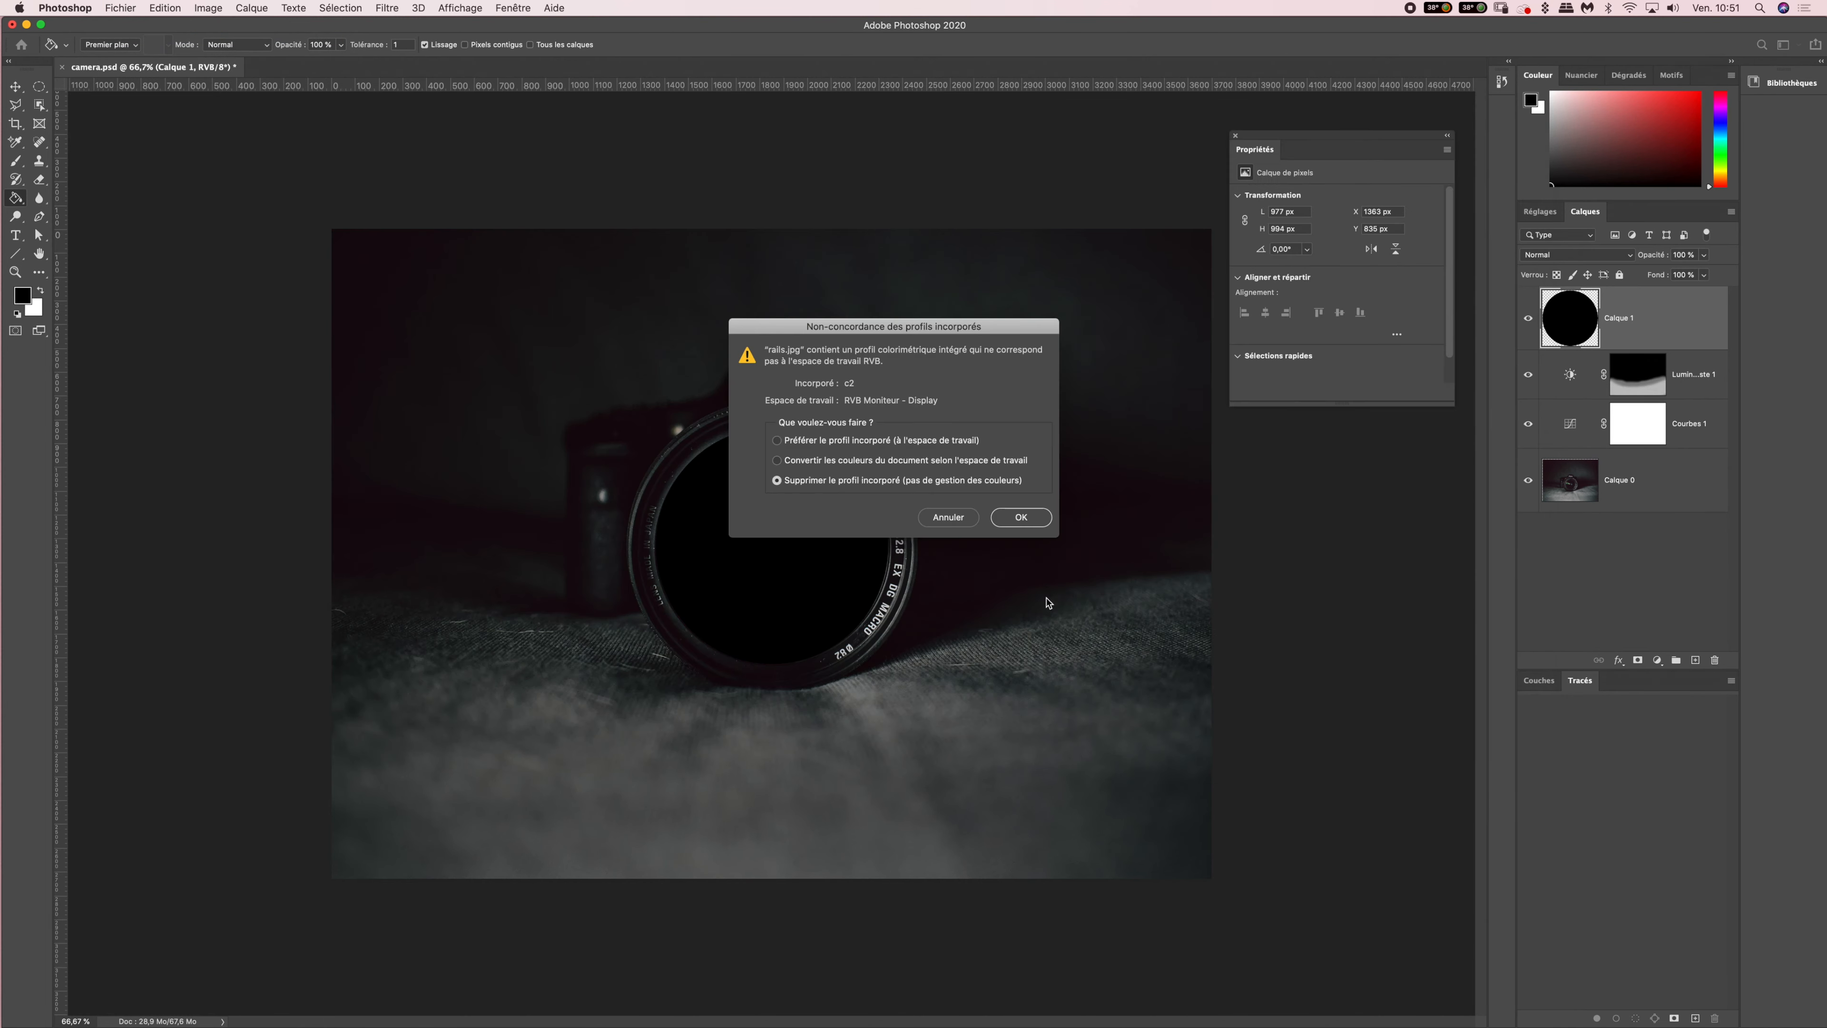
click(792, 441)
click(996, 518)
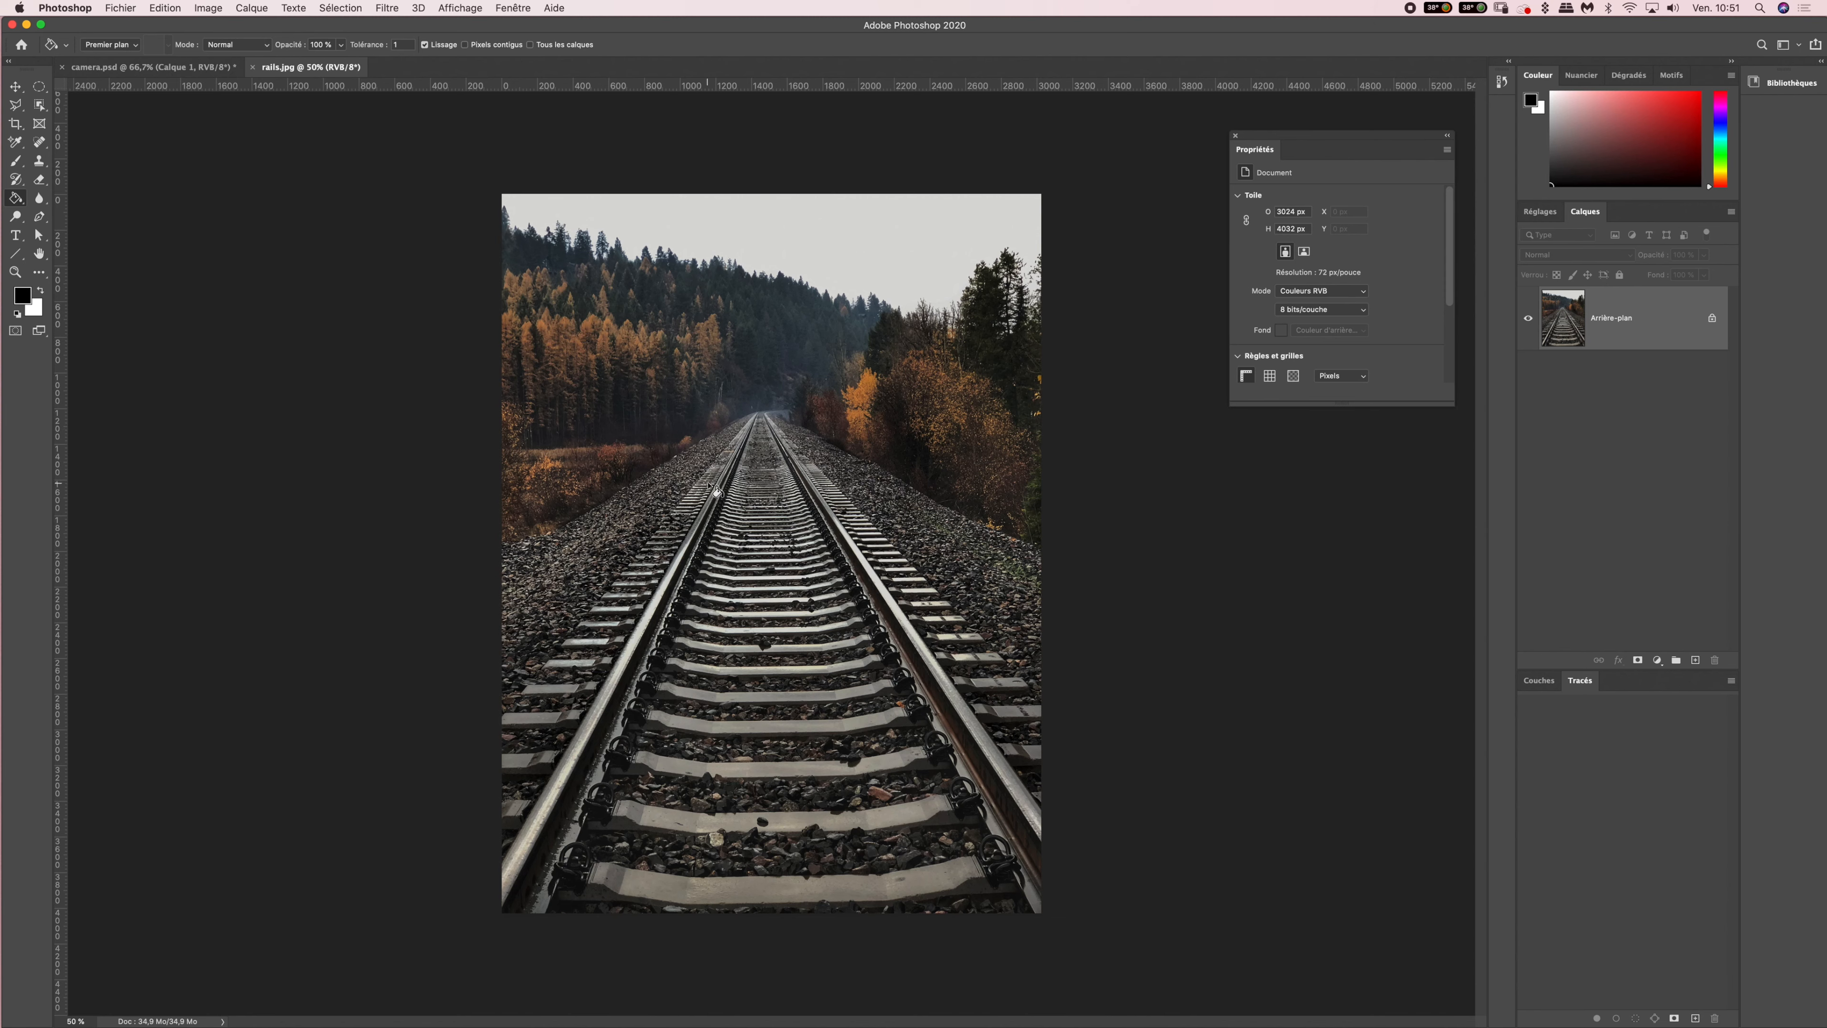
- Copy the entire rails photo into camera.psd as a new layer above the black circle, closing rails.jpg
key(super+a)
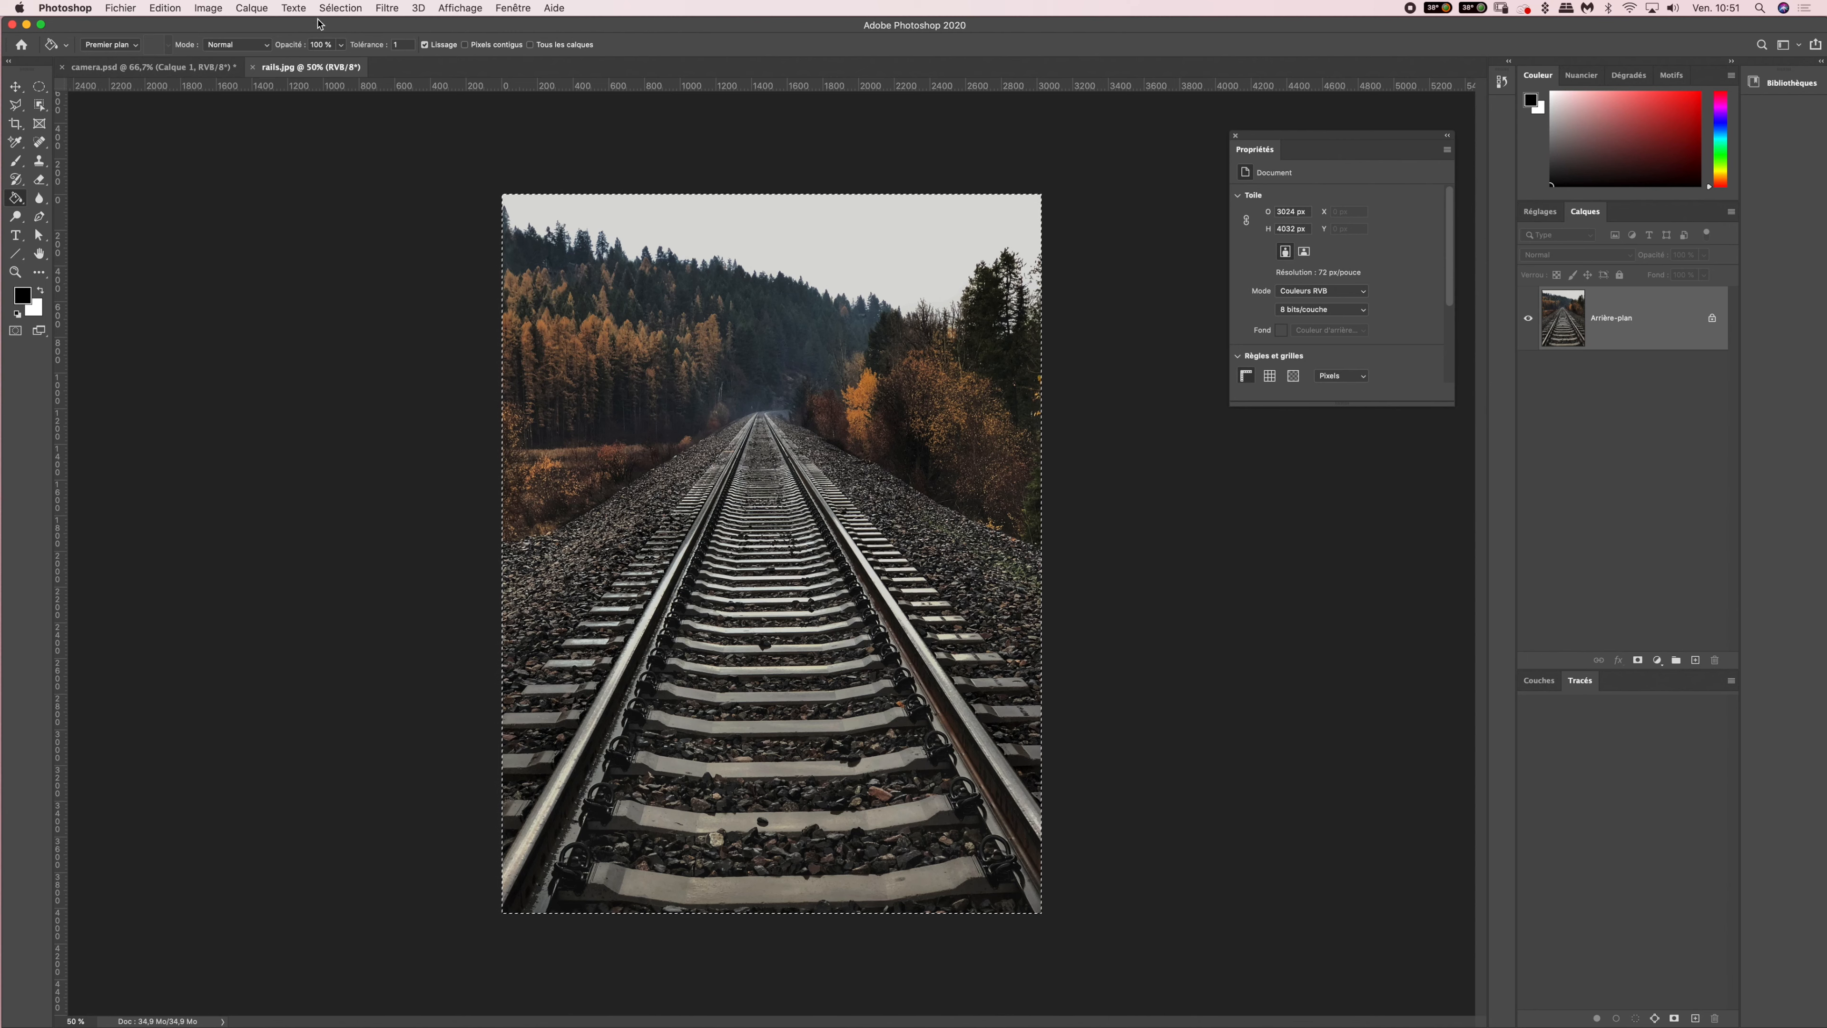
click(342, 9)
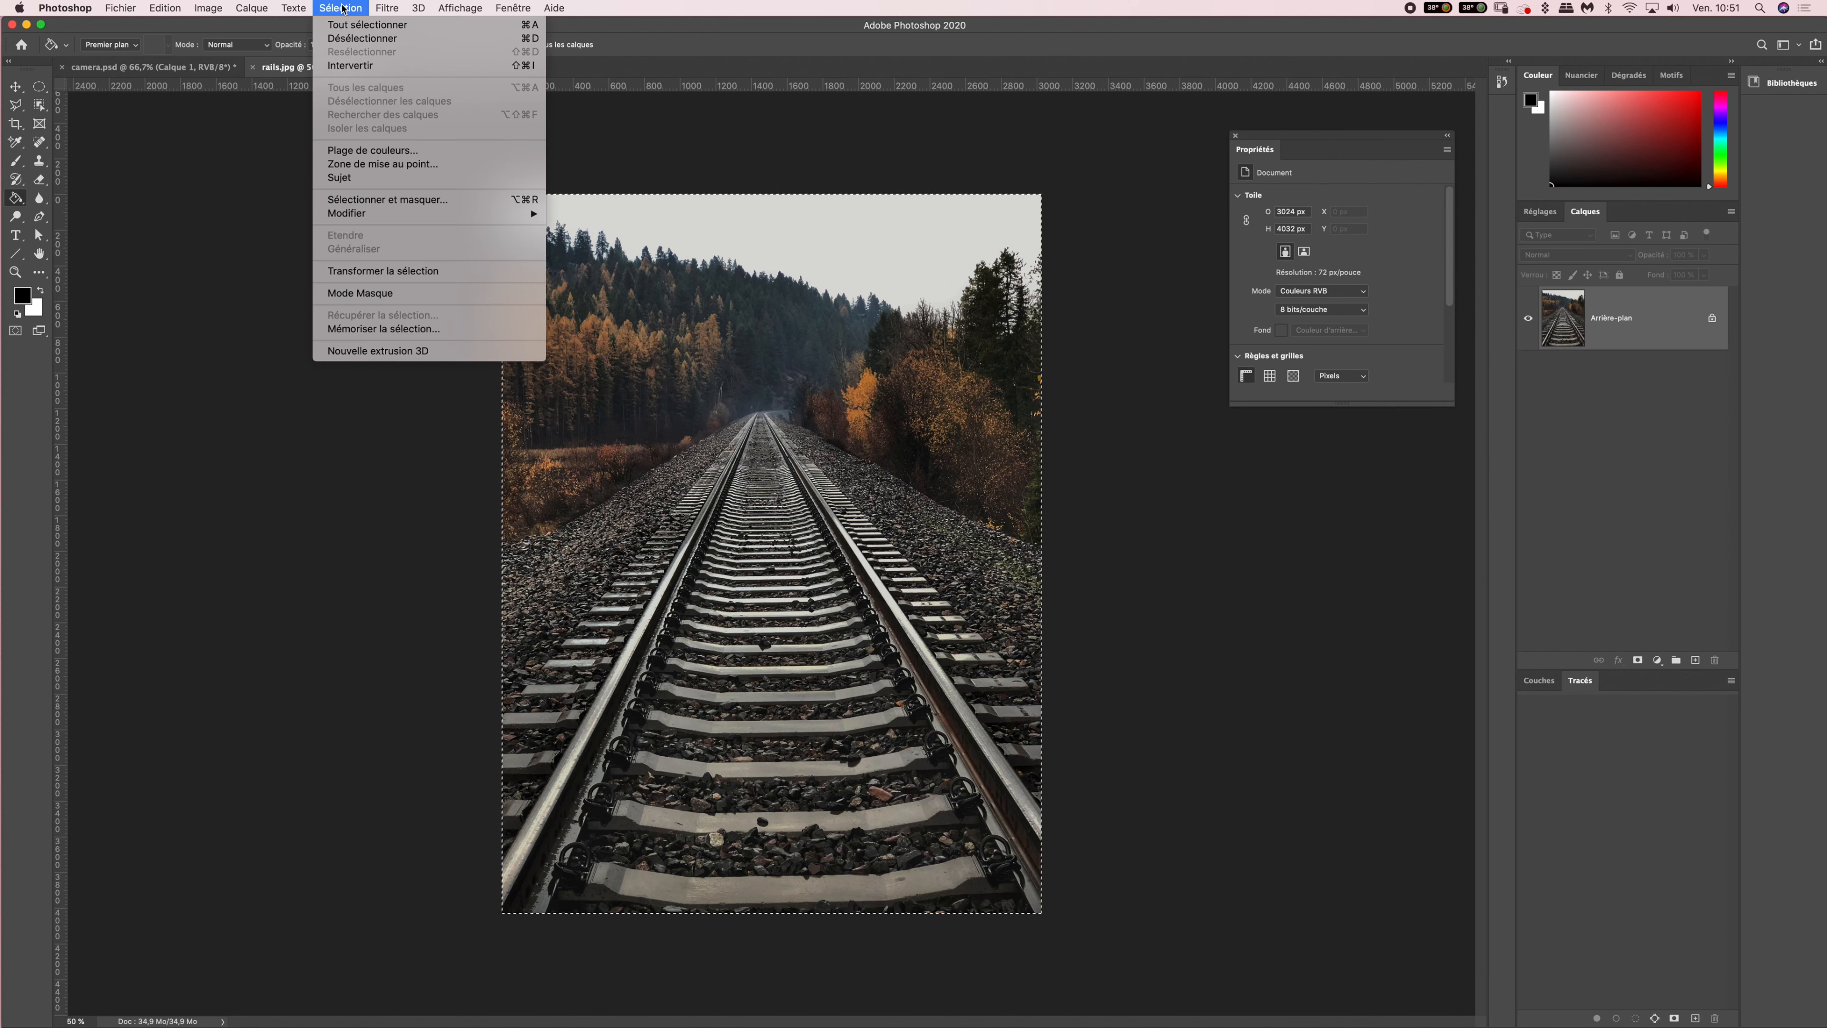
click(352, 26)
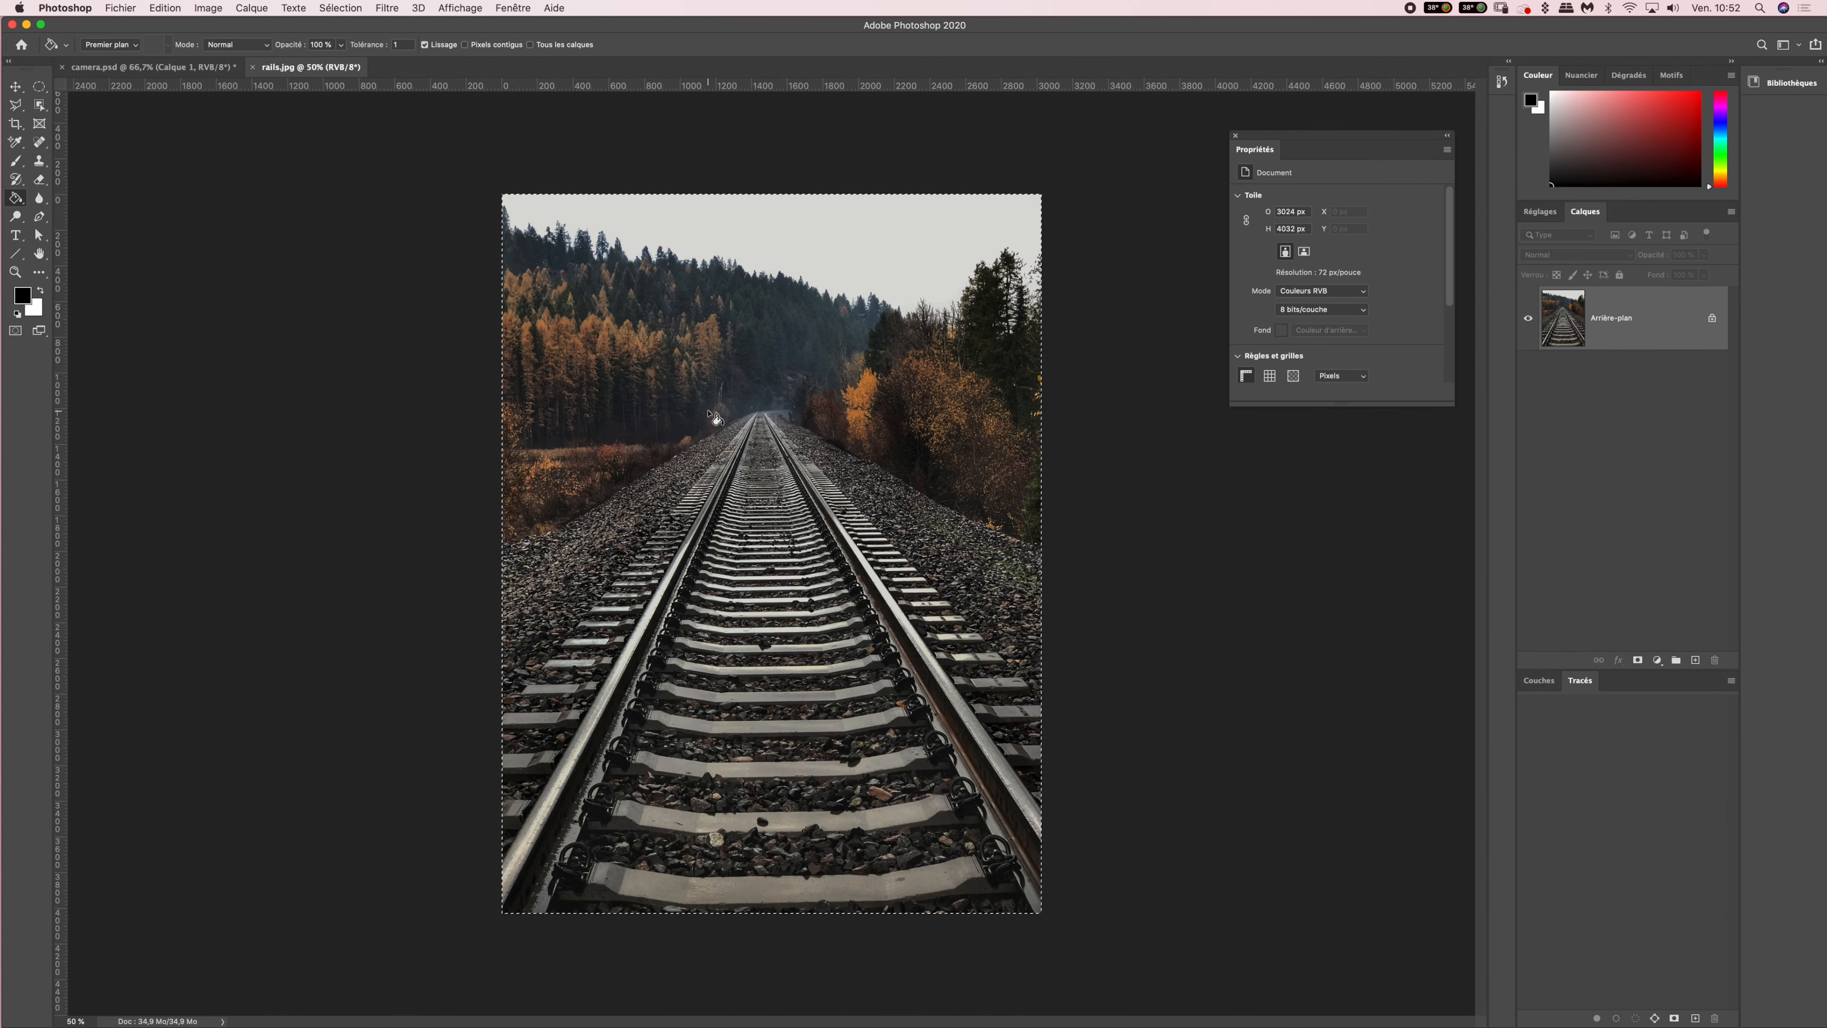
click(251, 66)
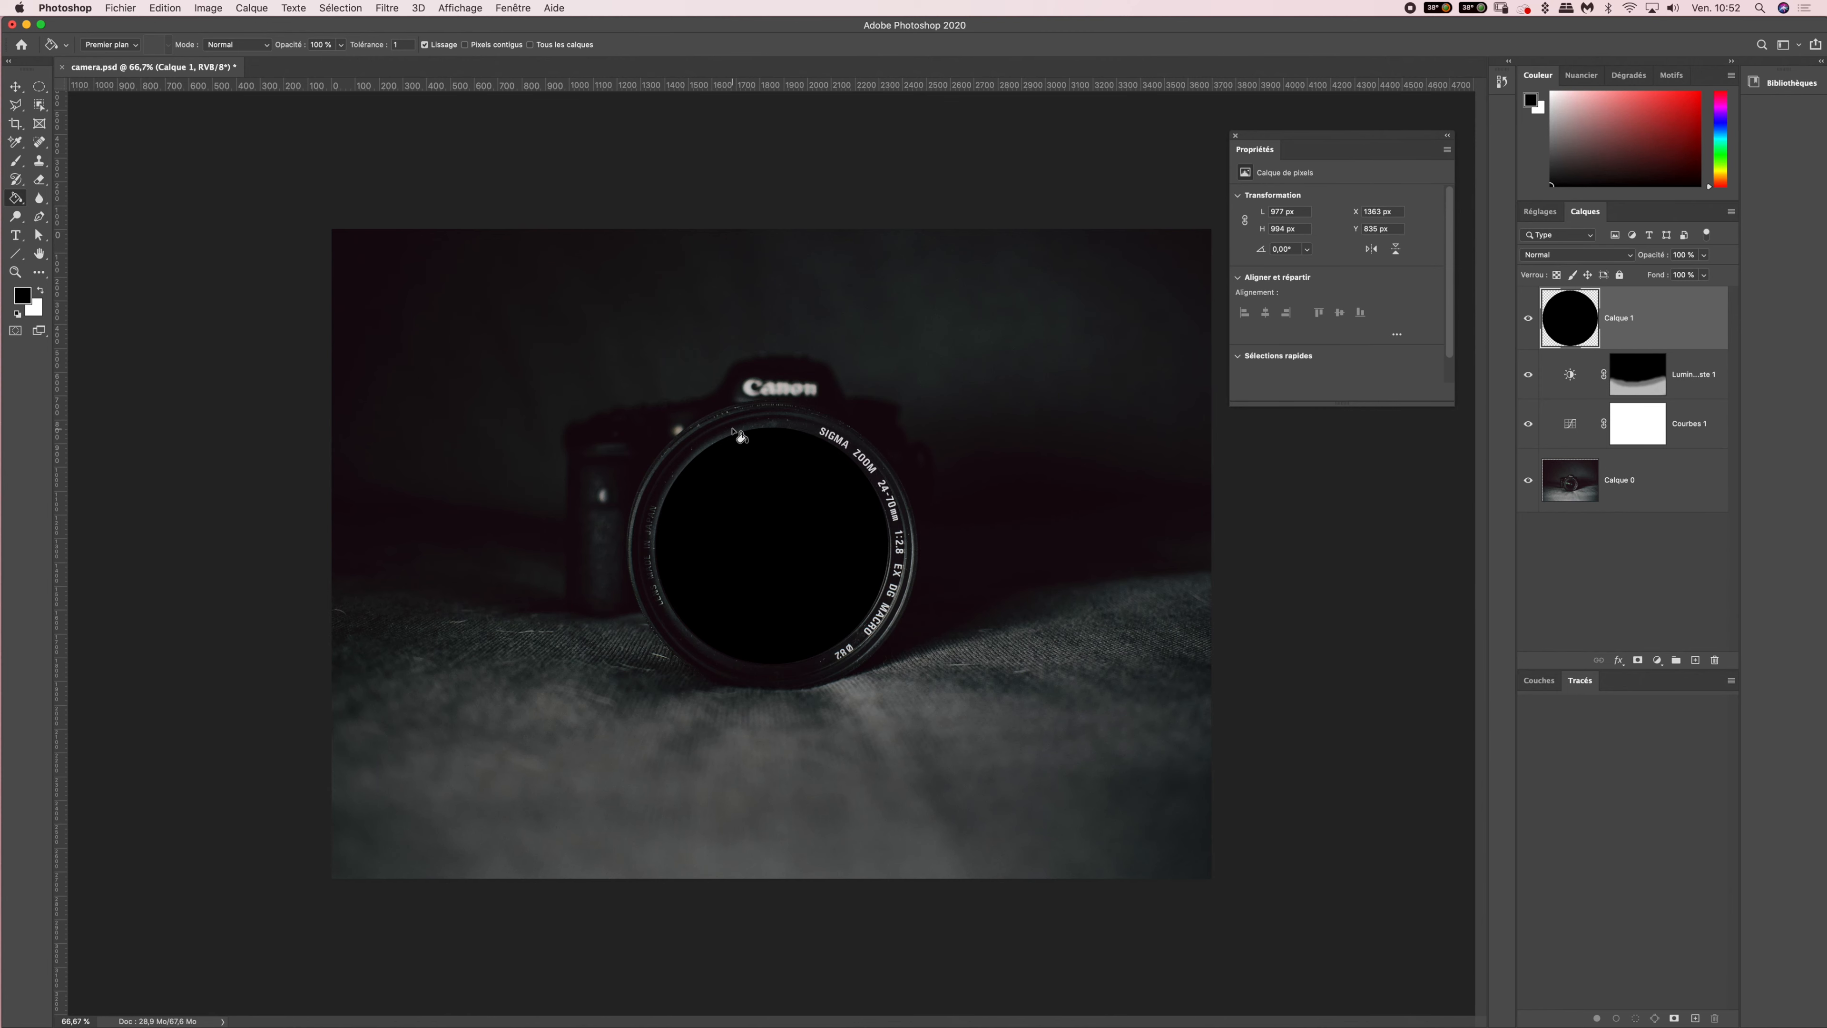
key(super+v)
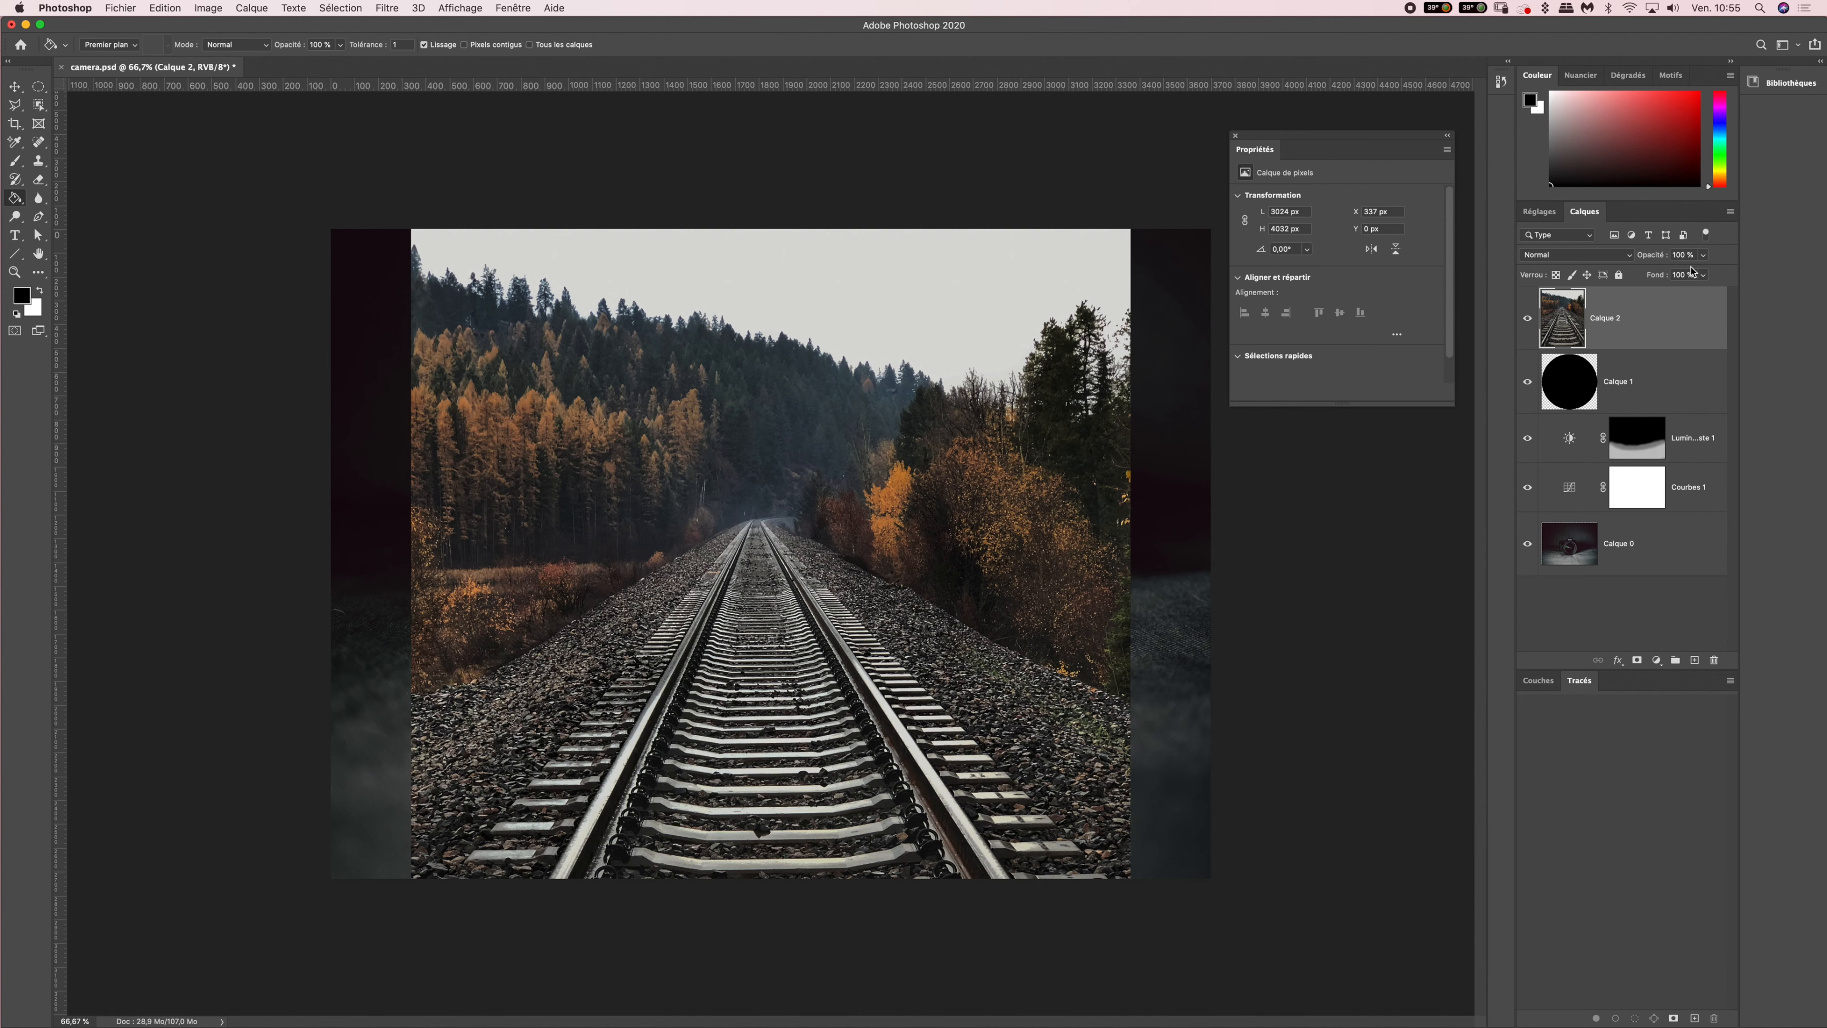
- Lower the rails layer's opacity to 55% and scale the photo to about 85%, roughly centred on the lens
click(1702, 254)
drag(1706, 274, 1696, 275)
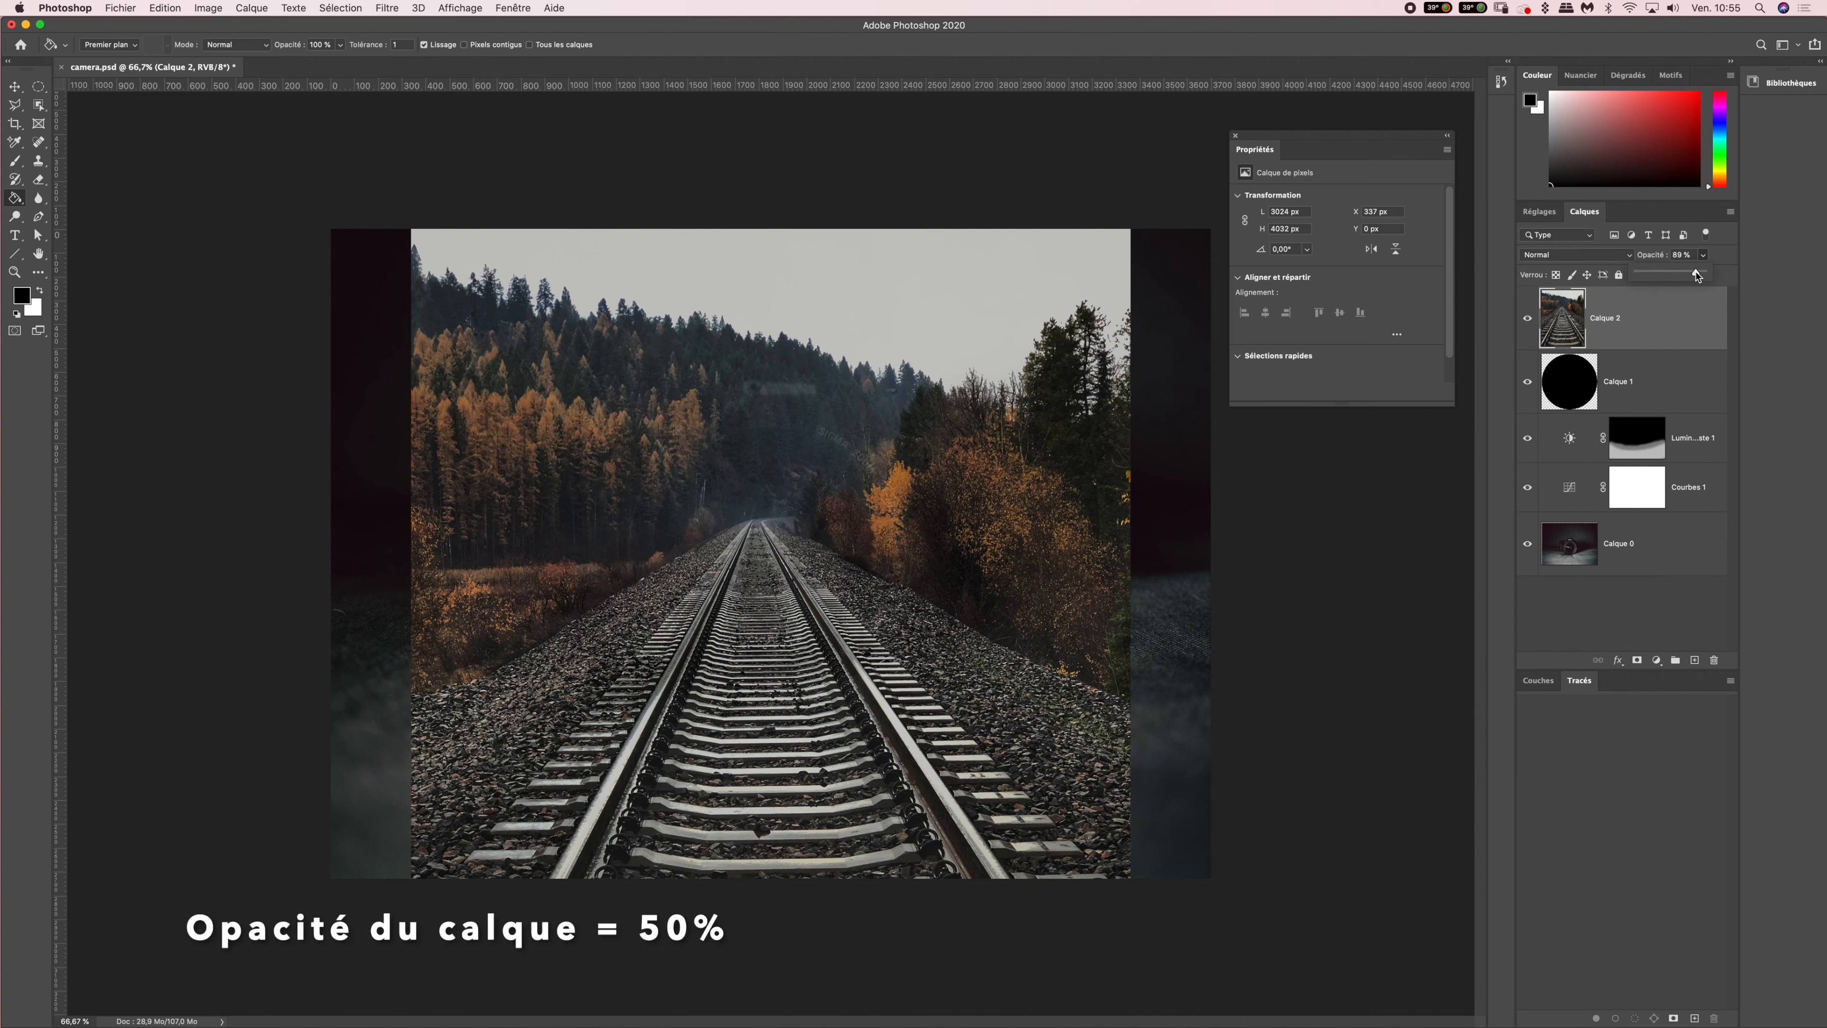
drag(1697, 276, 1673, 292)
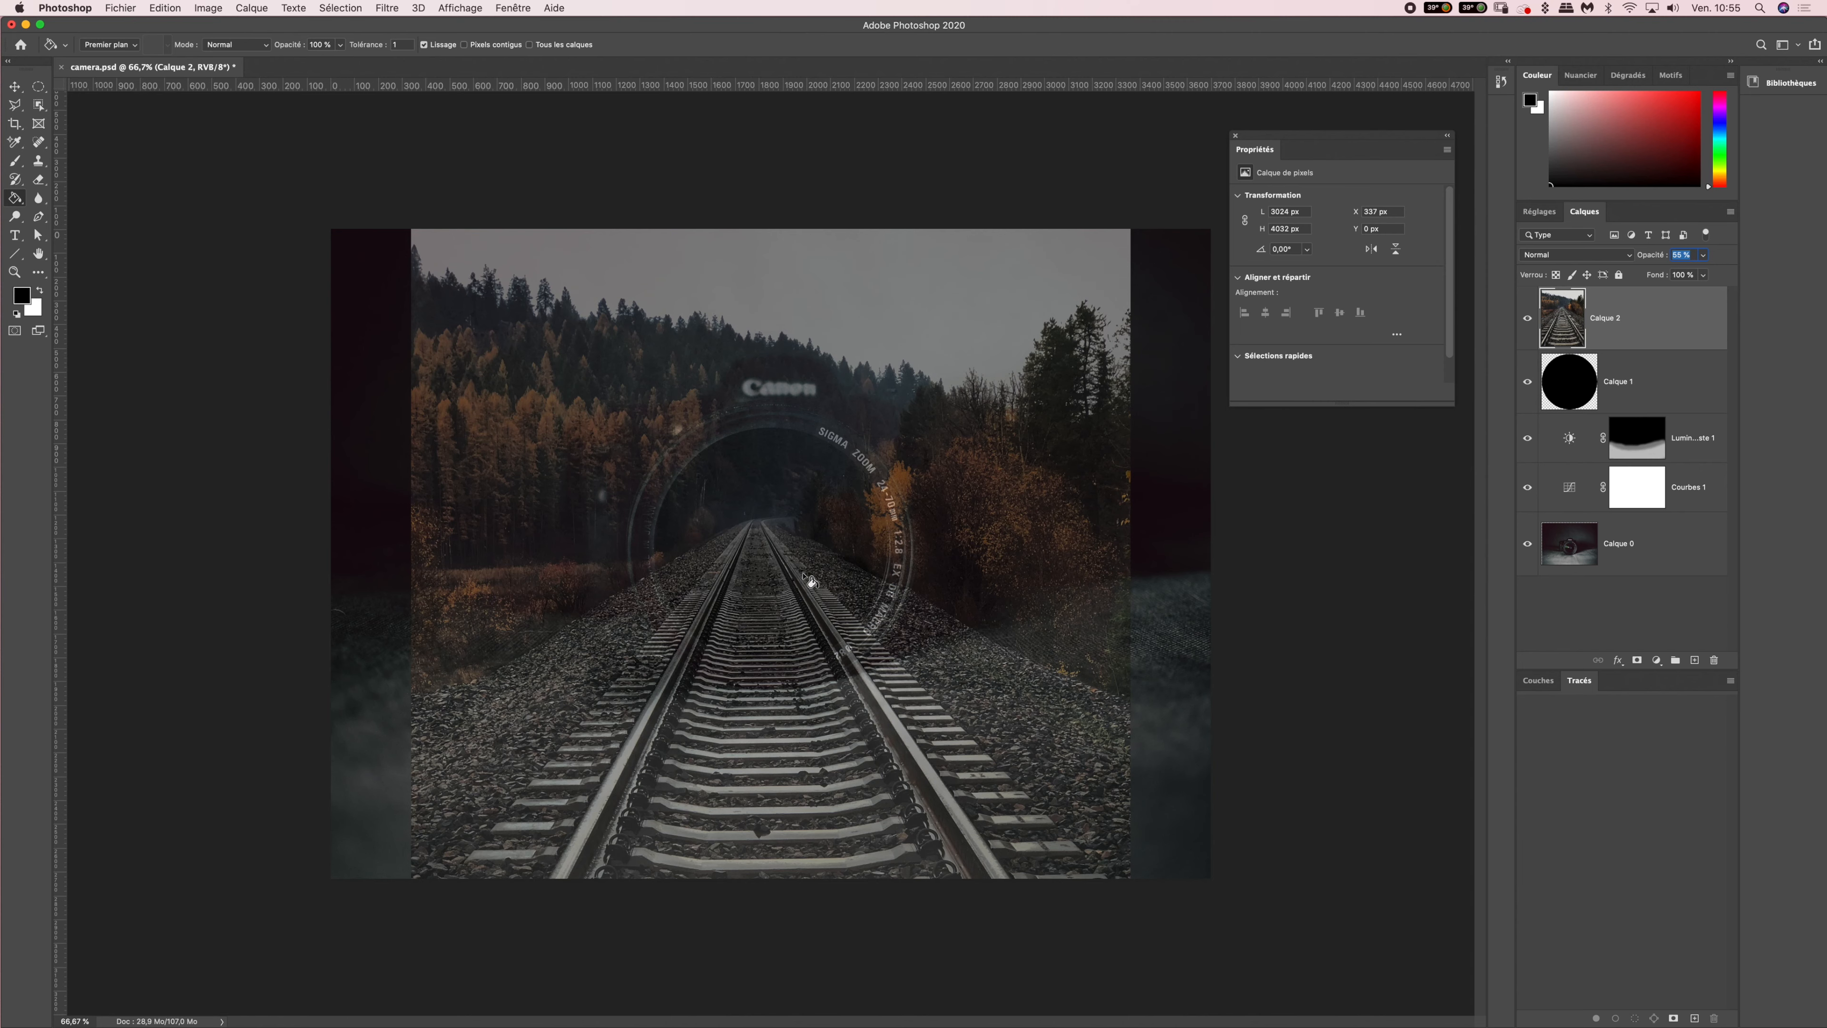
key(super+t)
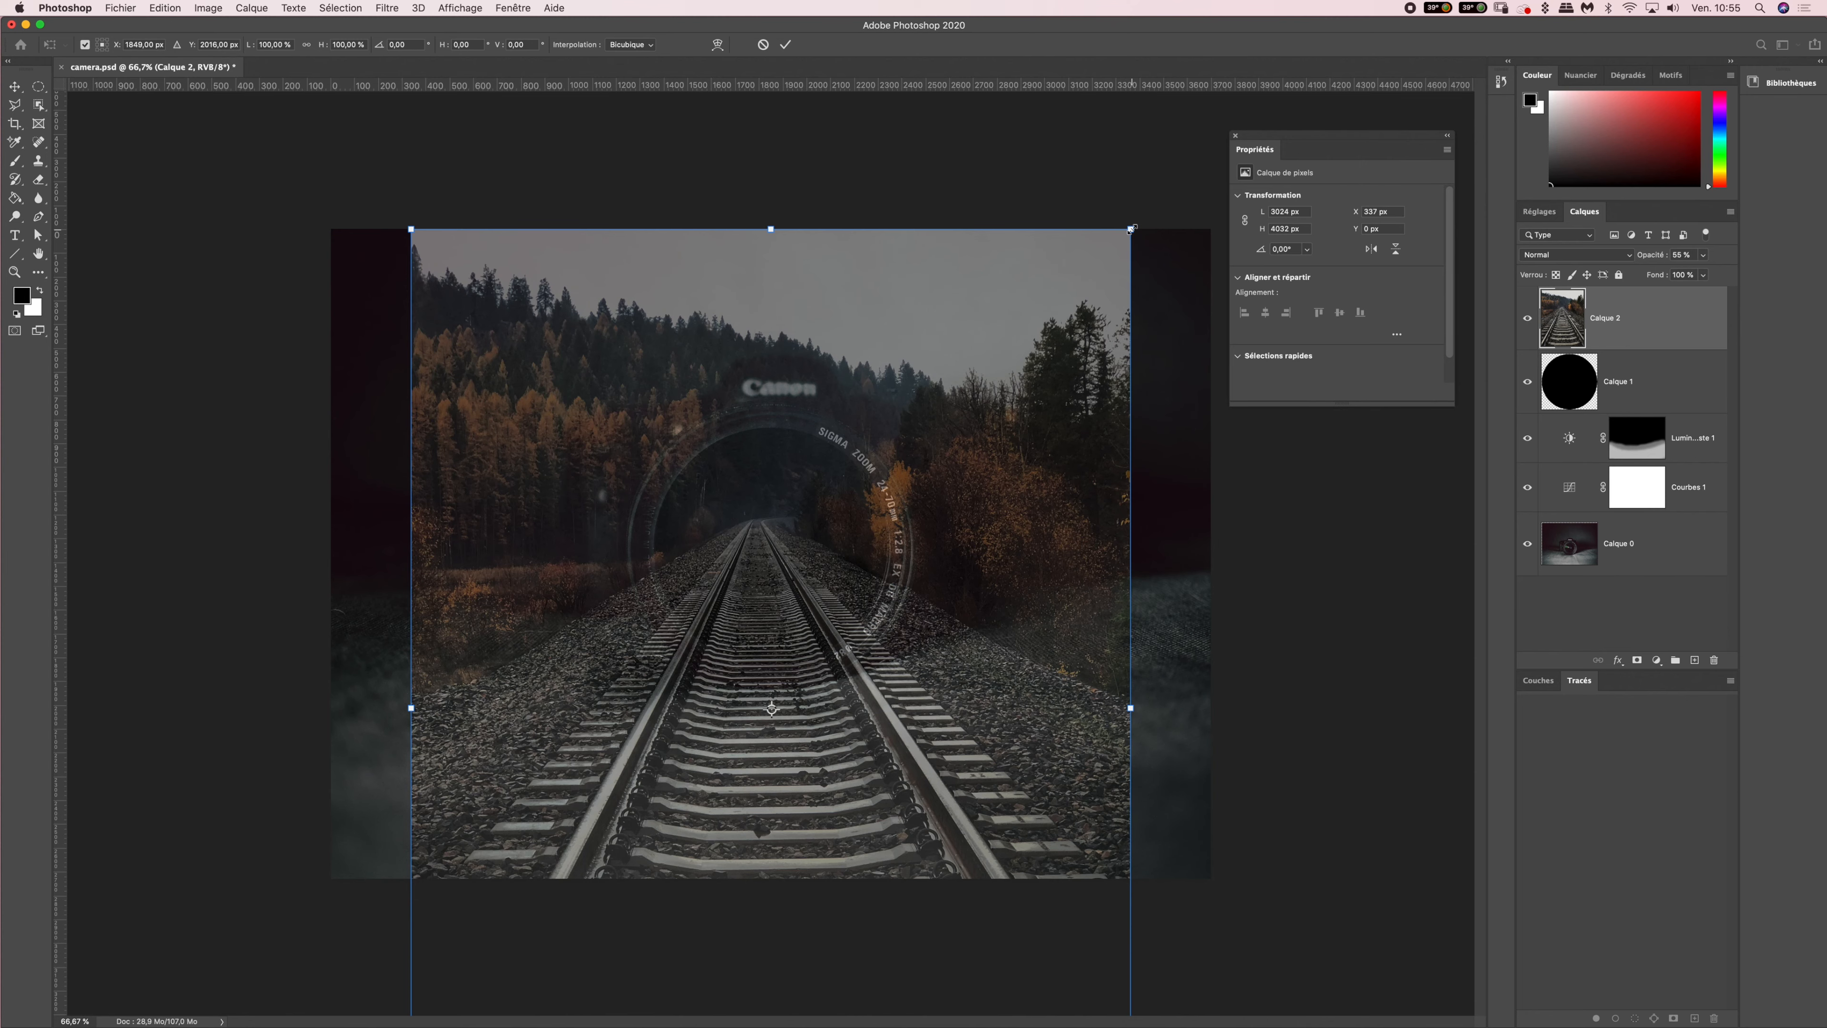
drag(1130, 229, 1014, 360)
drag(921, 632, 958, 611)
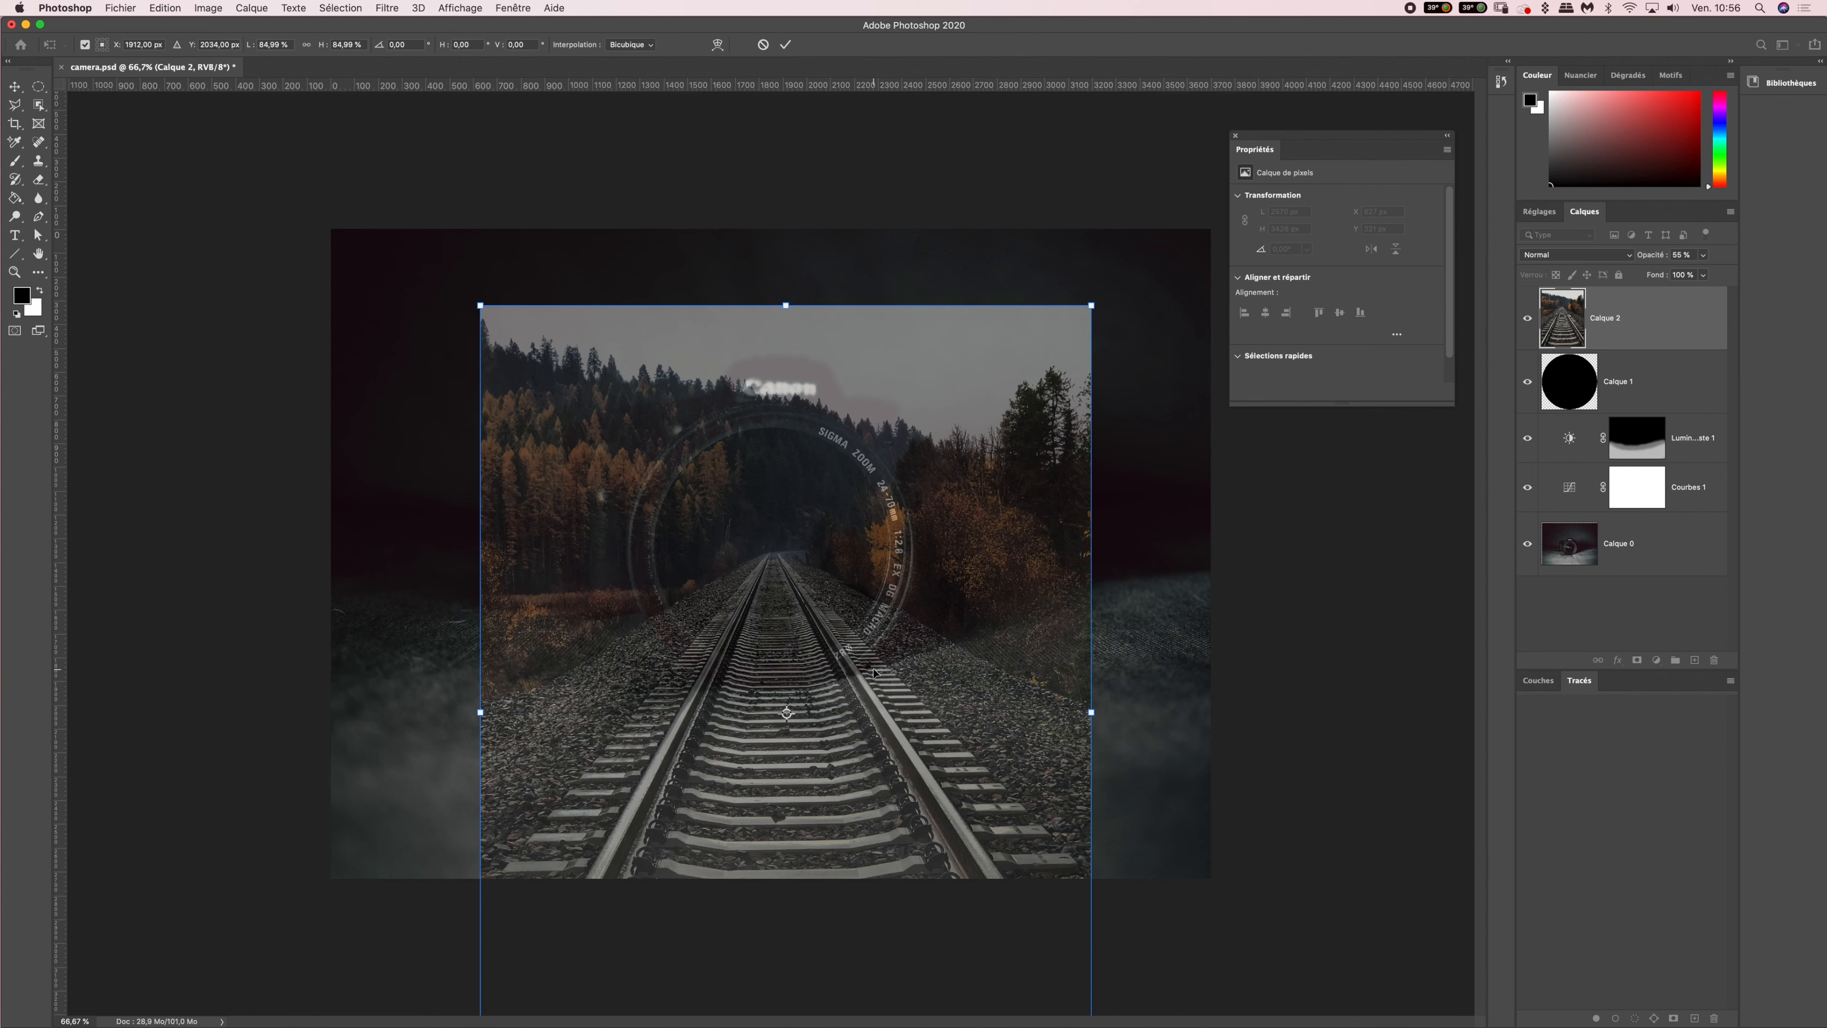
mouse_move(886, 674)
mouse_down()
mouse_move(829, 661)
mouse_move(828, 605)
mouse_move(881, 581)
mouse_move(928, 596)
mouse_move(927, 645)
mouse_move(860, 675)
mouse_move(874, 680)
mouse_up()
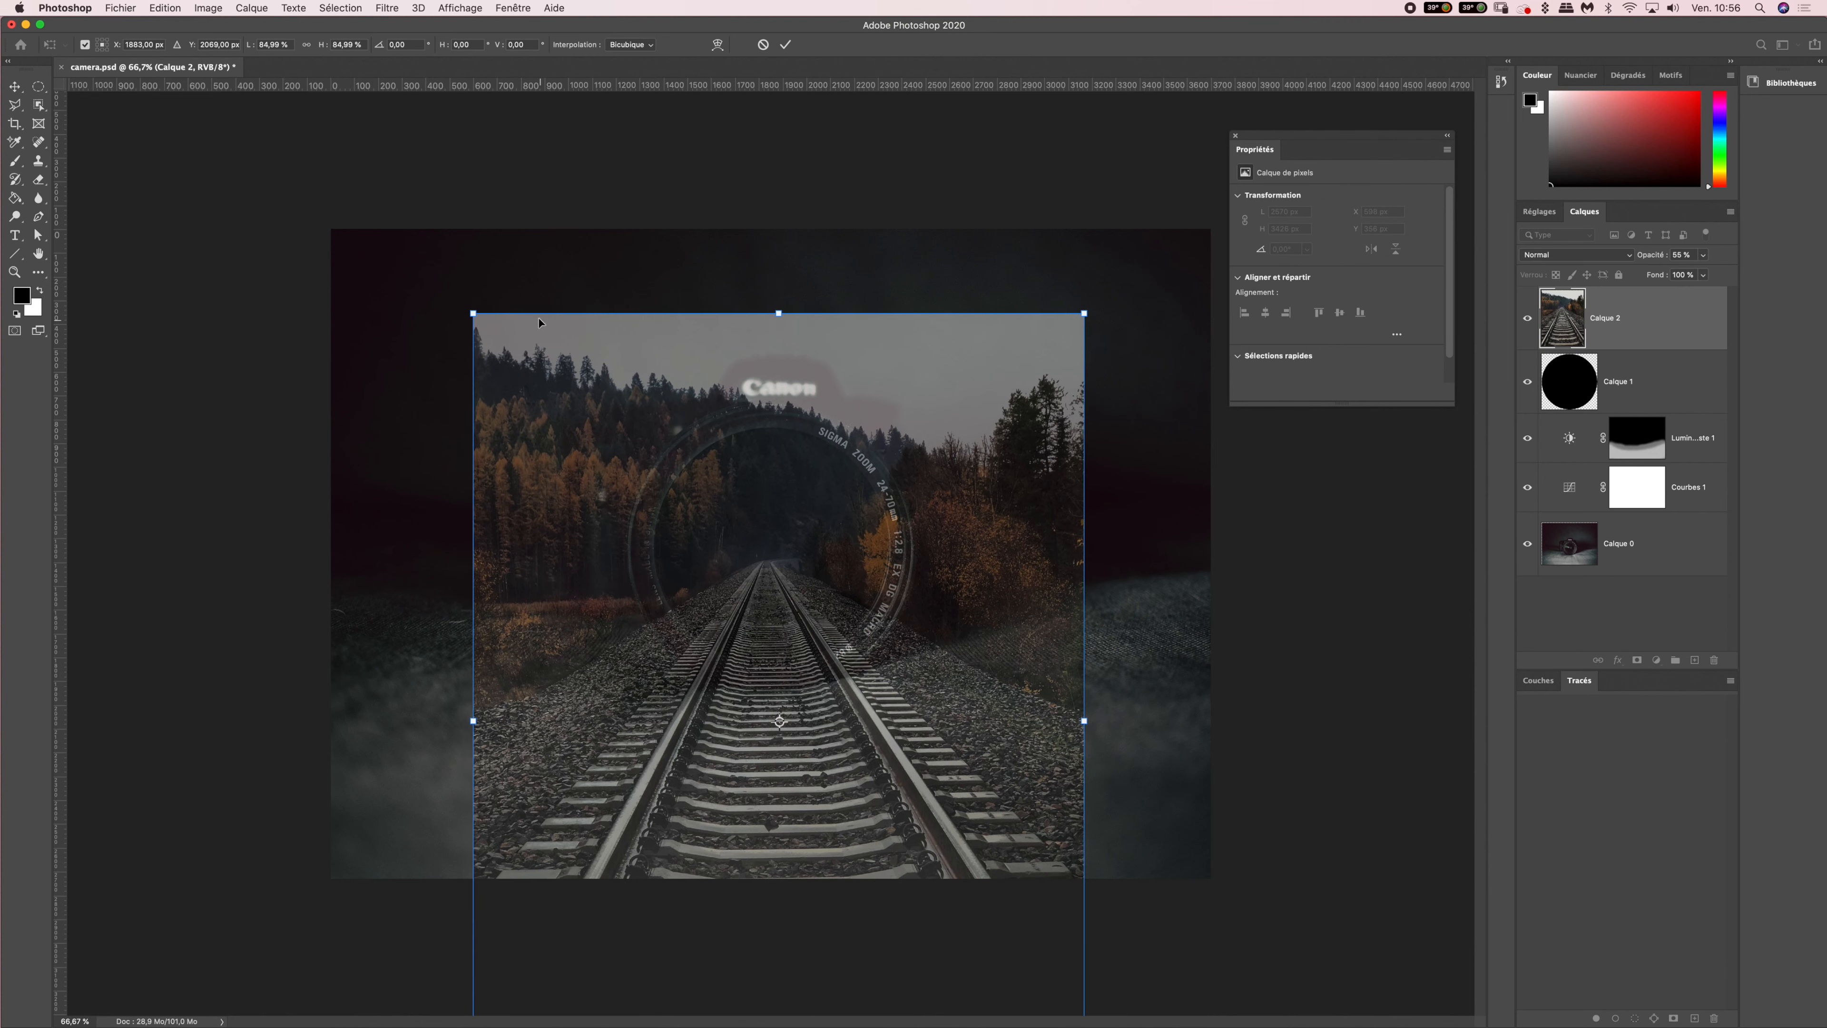
- Scale the rails photo down further to about 62% and reposition it over the lens ring
drag(473, 313, 537, 398)
drag(672, 613, 640, 582)
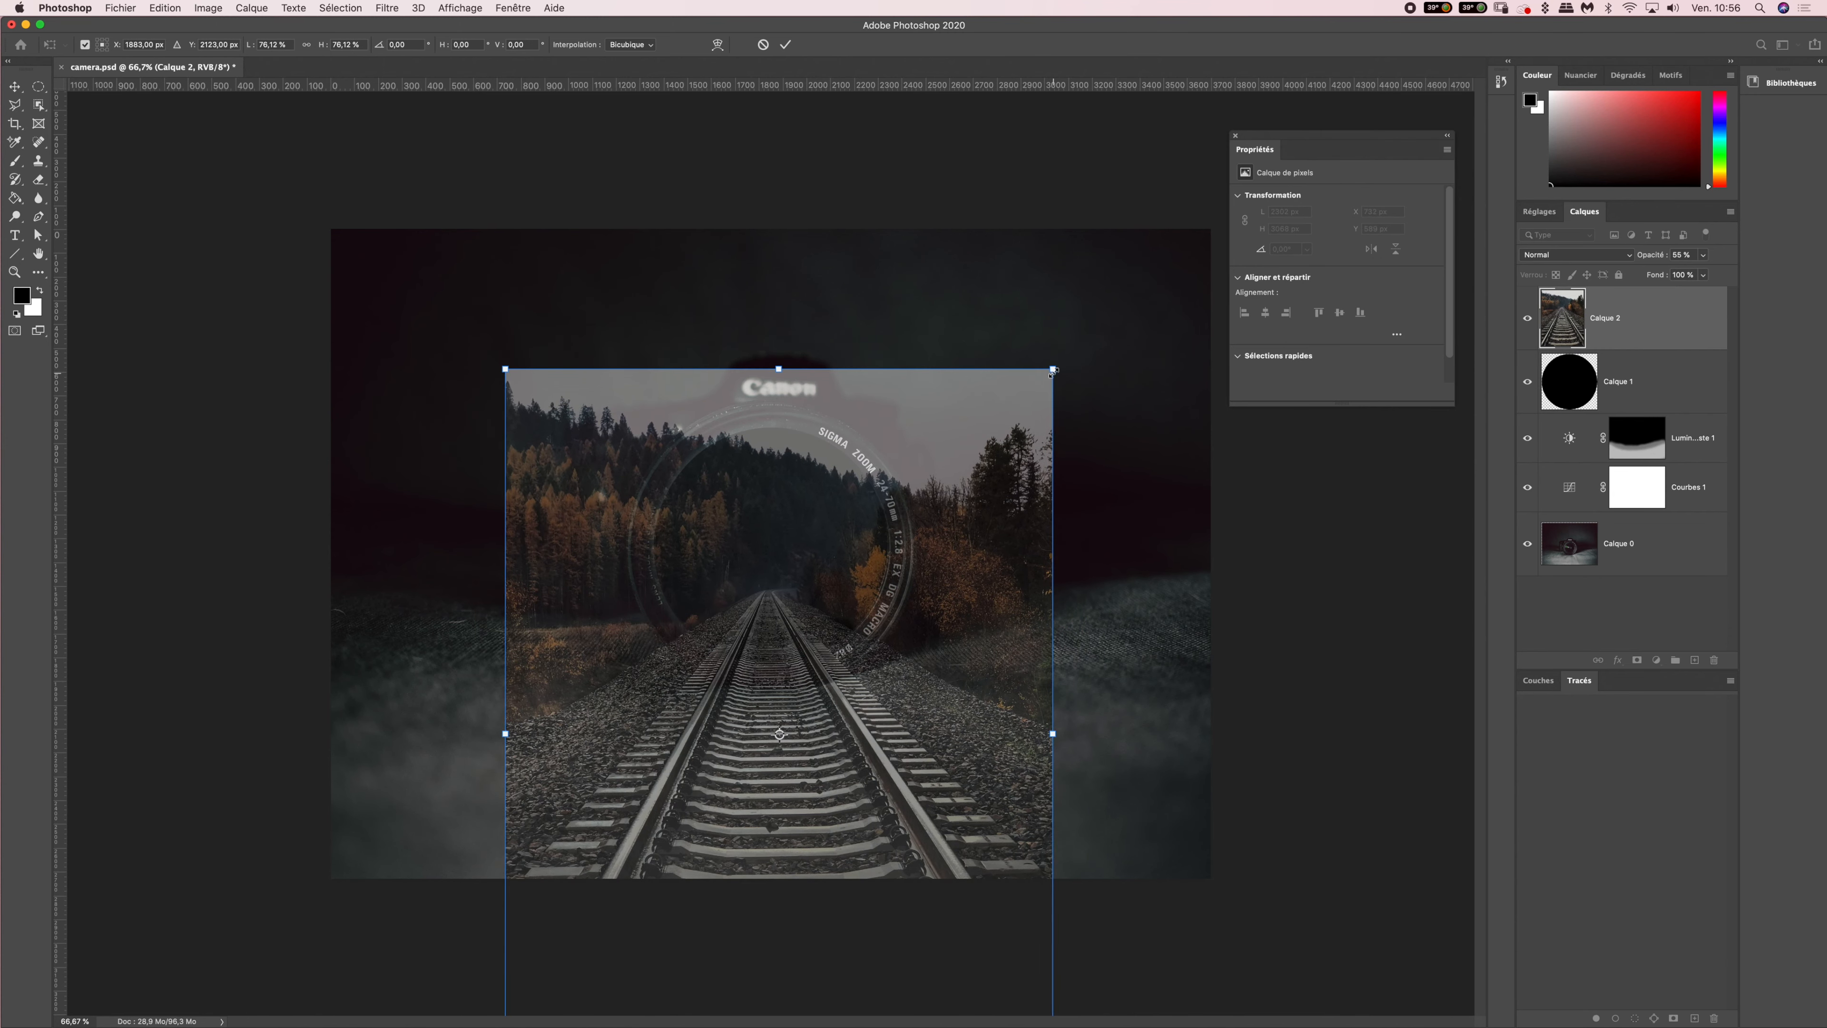
drag(1052, 370, 986, 452)
drag(885, 603, 922, 510)
drag(539, 357, 572, 400)
drag(750, 508, 737, 497)
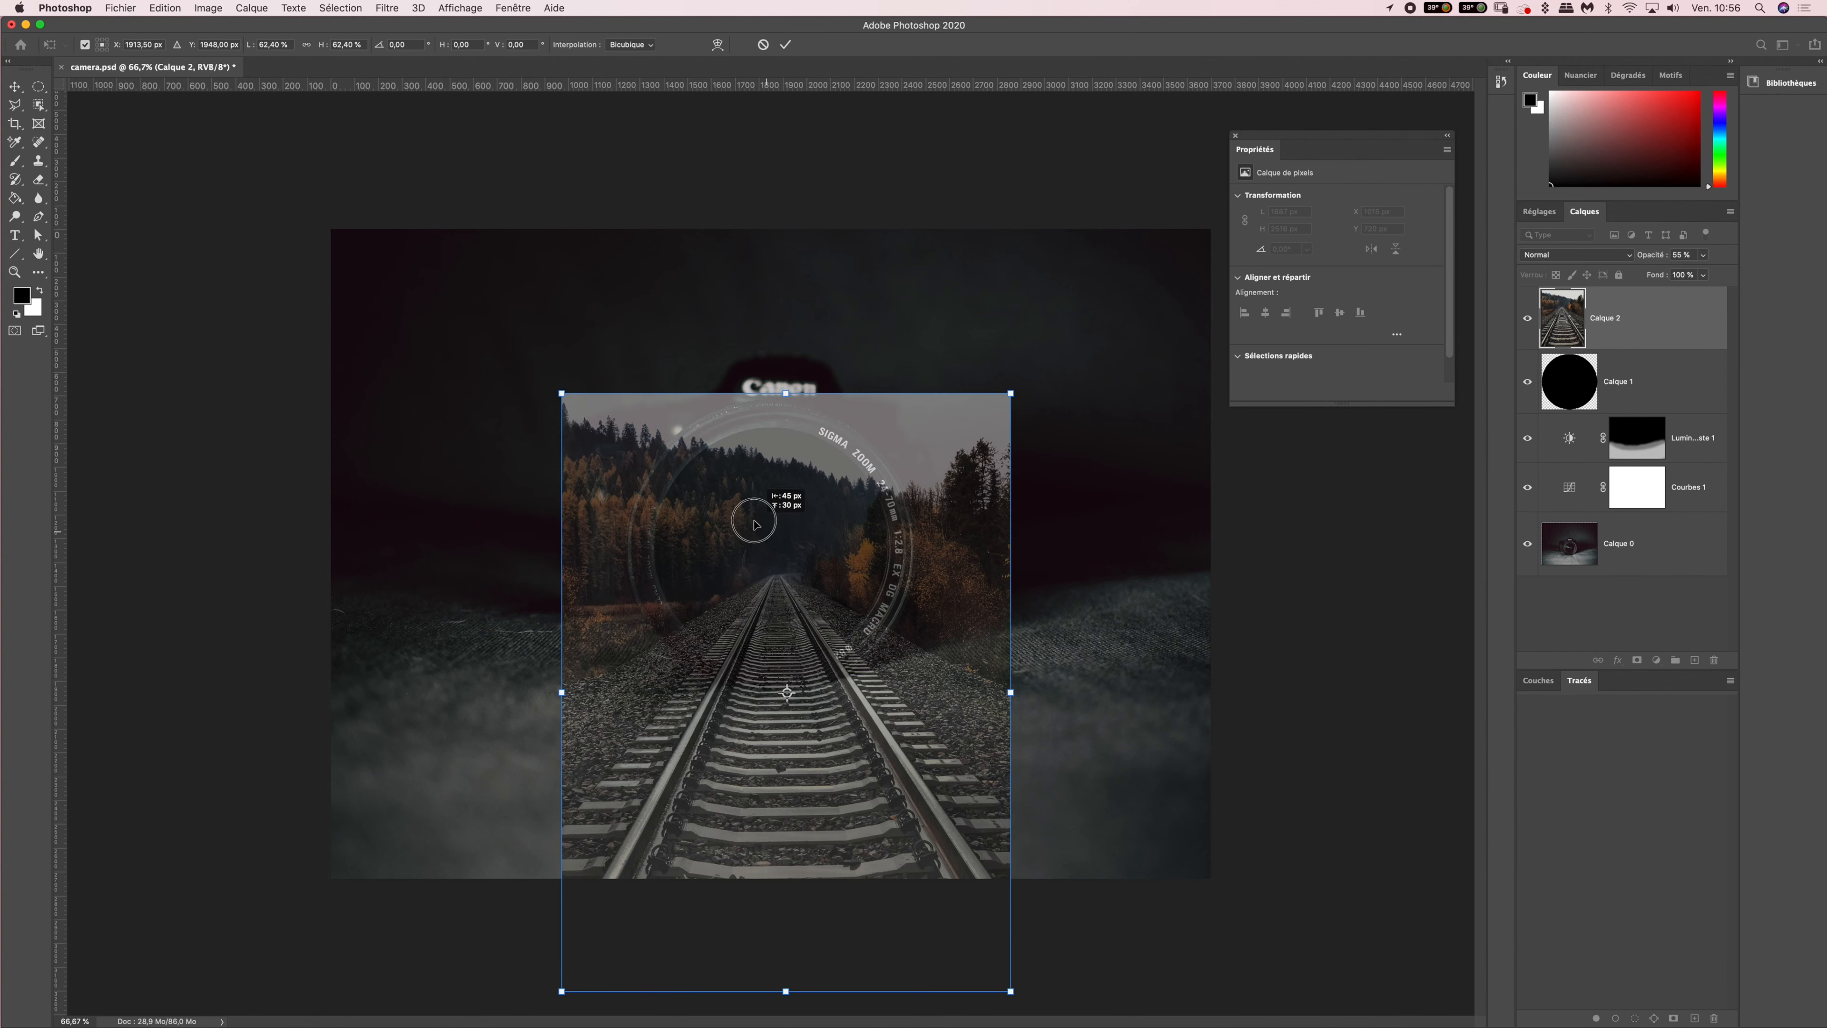
- Set the rails photo's scale to 55% in both directions and move it up to line the rails up with the lens
click(360, 45)
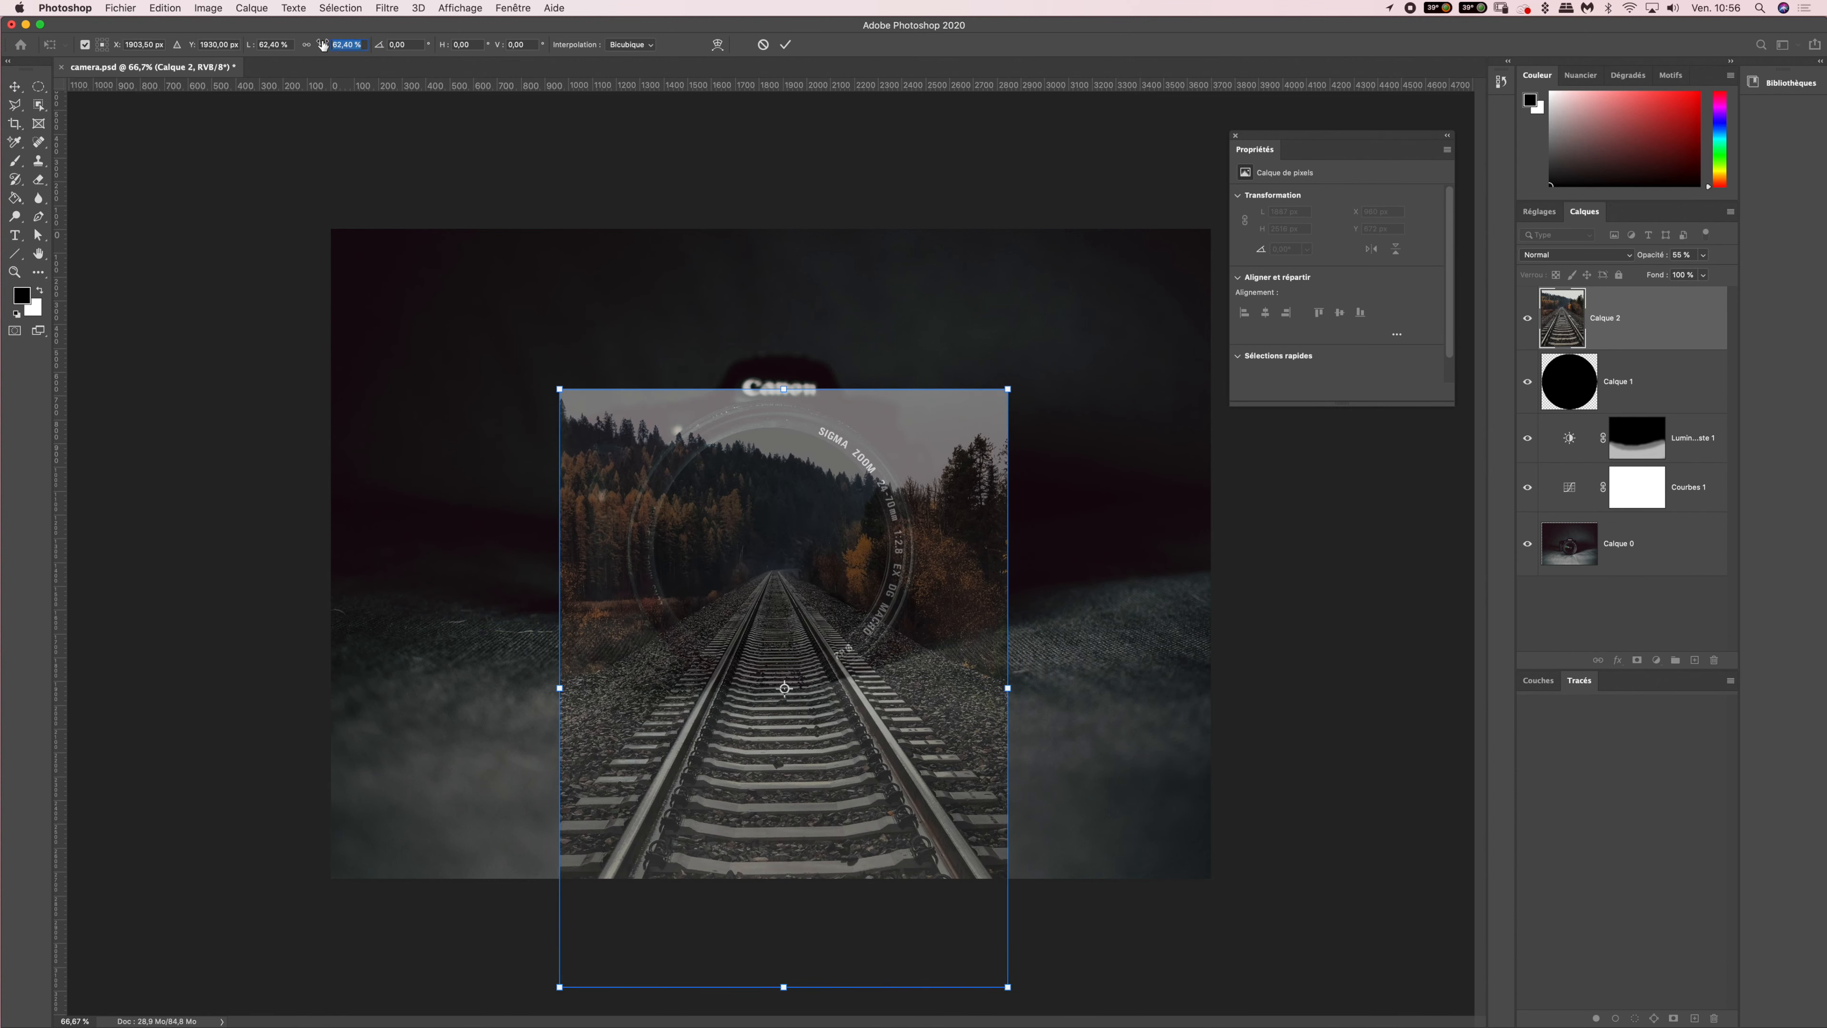
text(55)
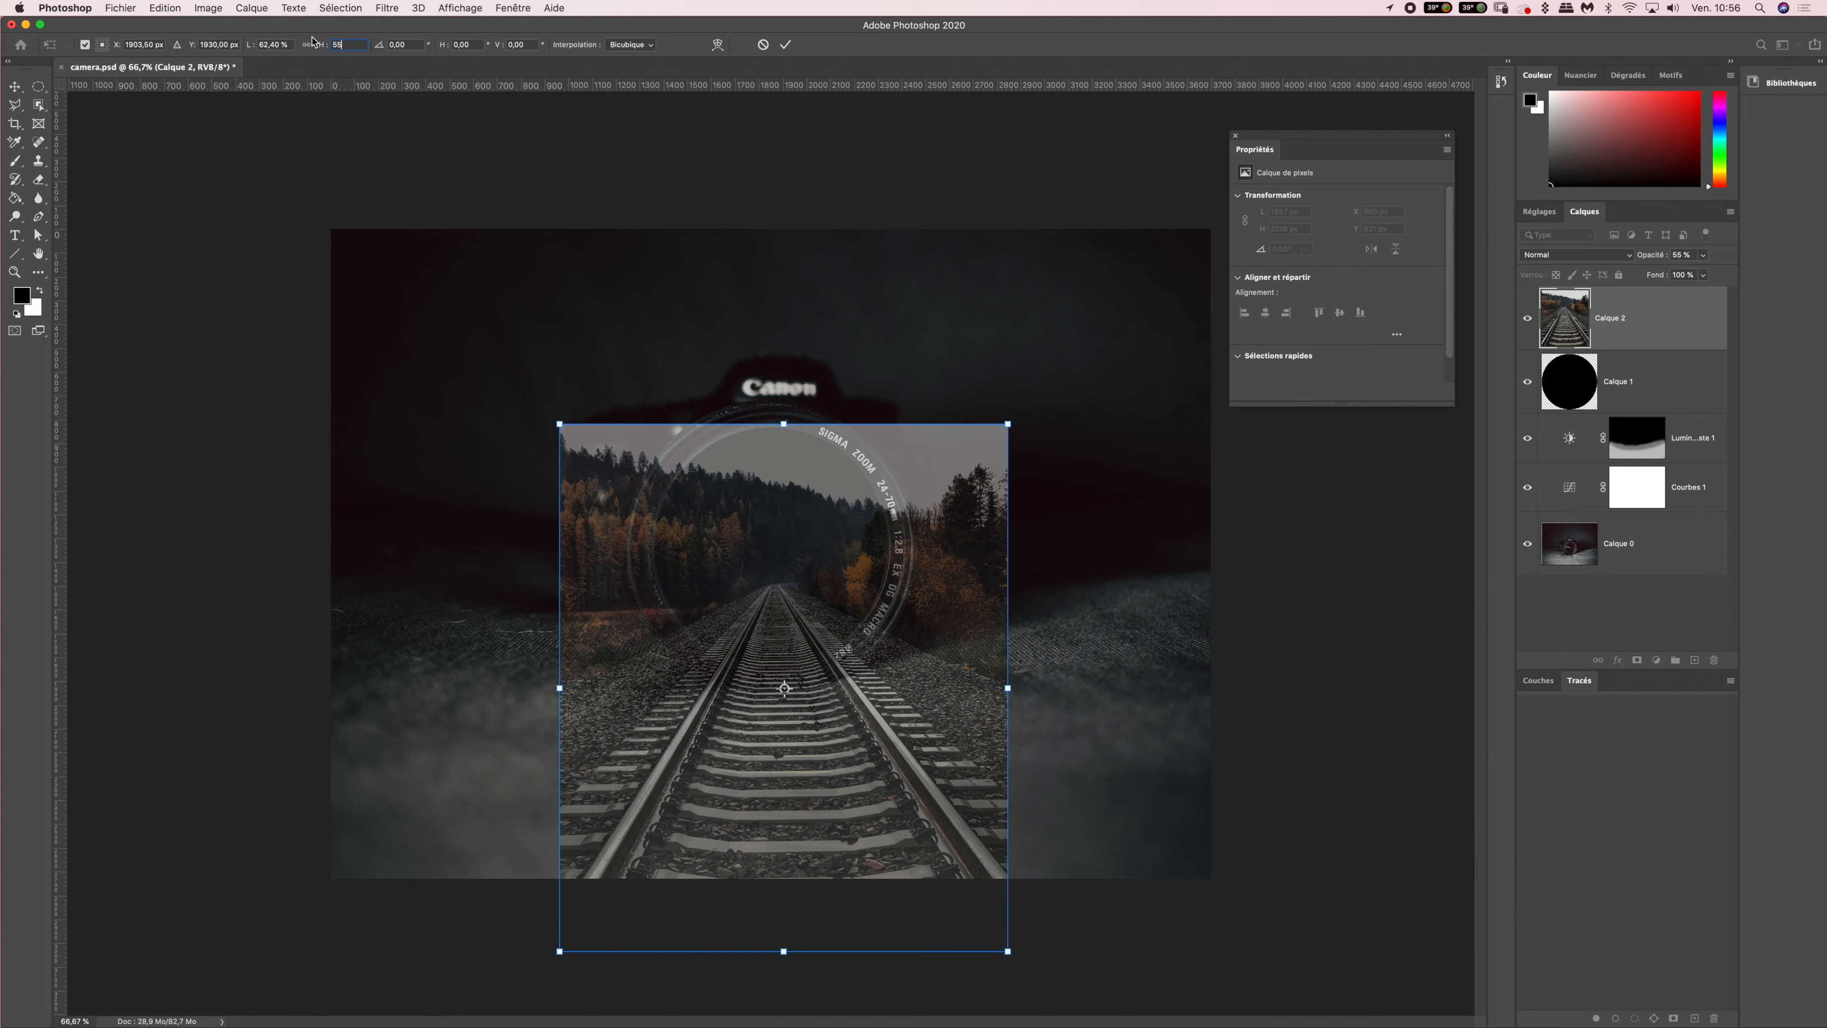
key(Return)
drag(578, 417, 602, 418)
drag(633, 544, 634, 520)
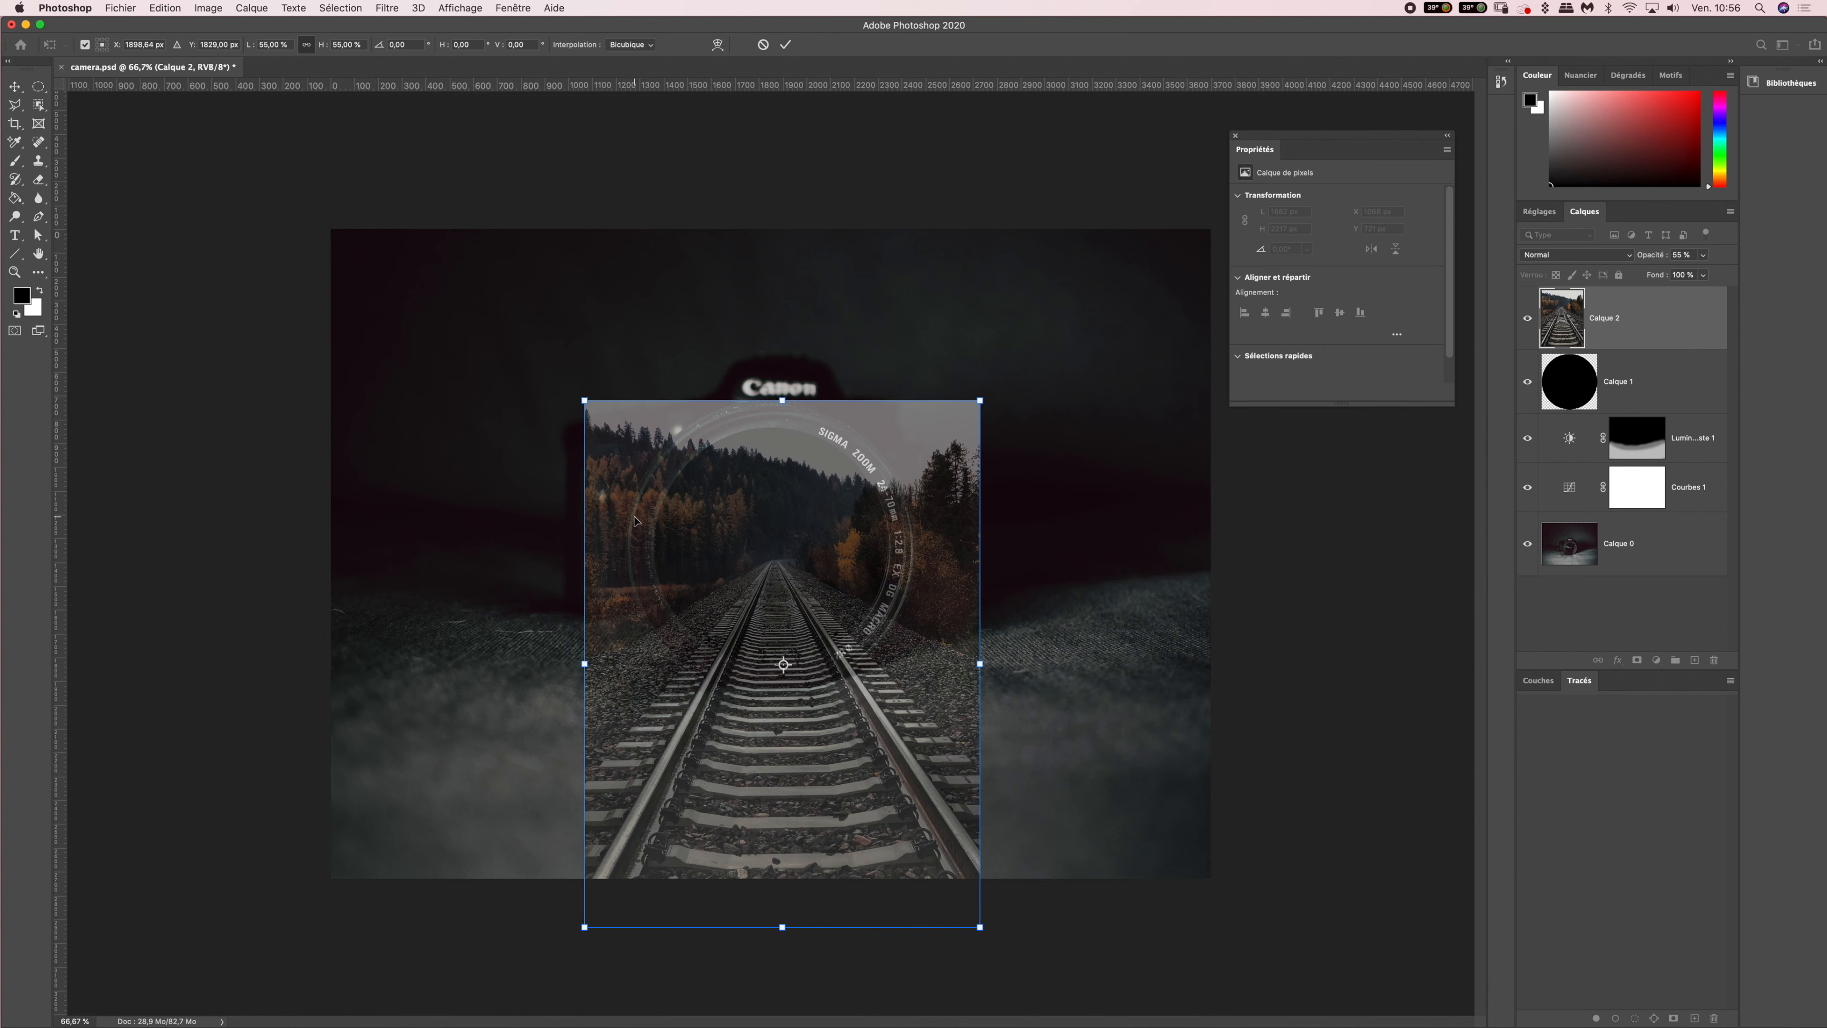
mouse_move(669, 541)
mouse_down()
mouse_move(648, 534)
mouse_move(669, 540)
mouse_move(663, 523)
mouse_up()
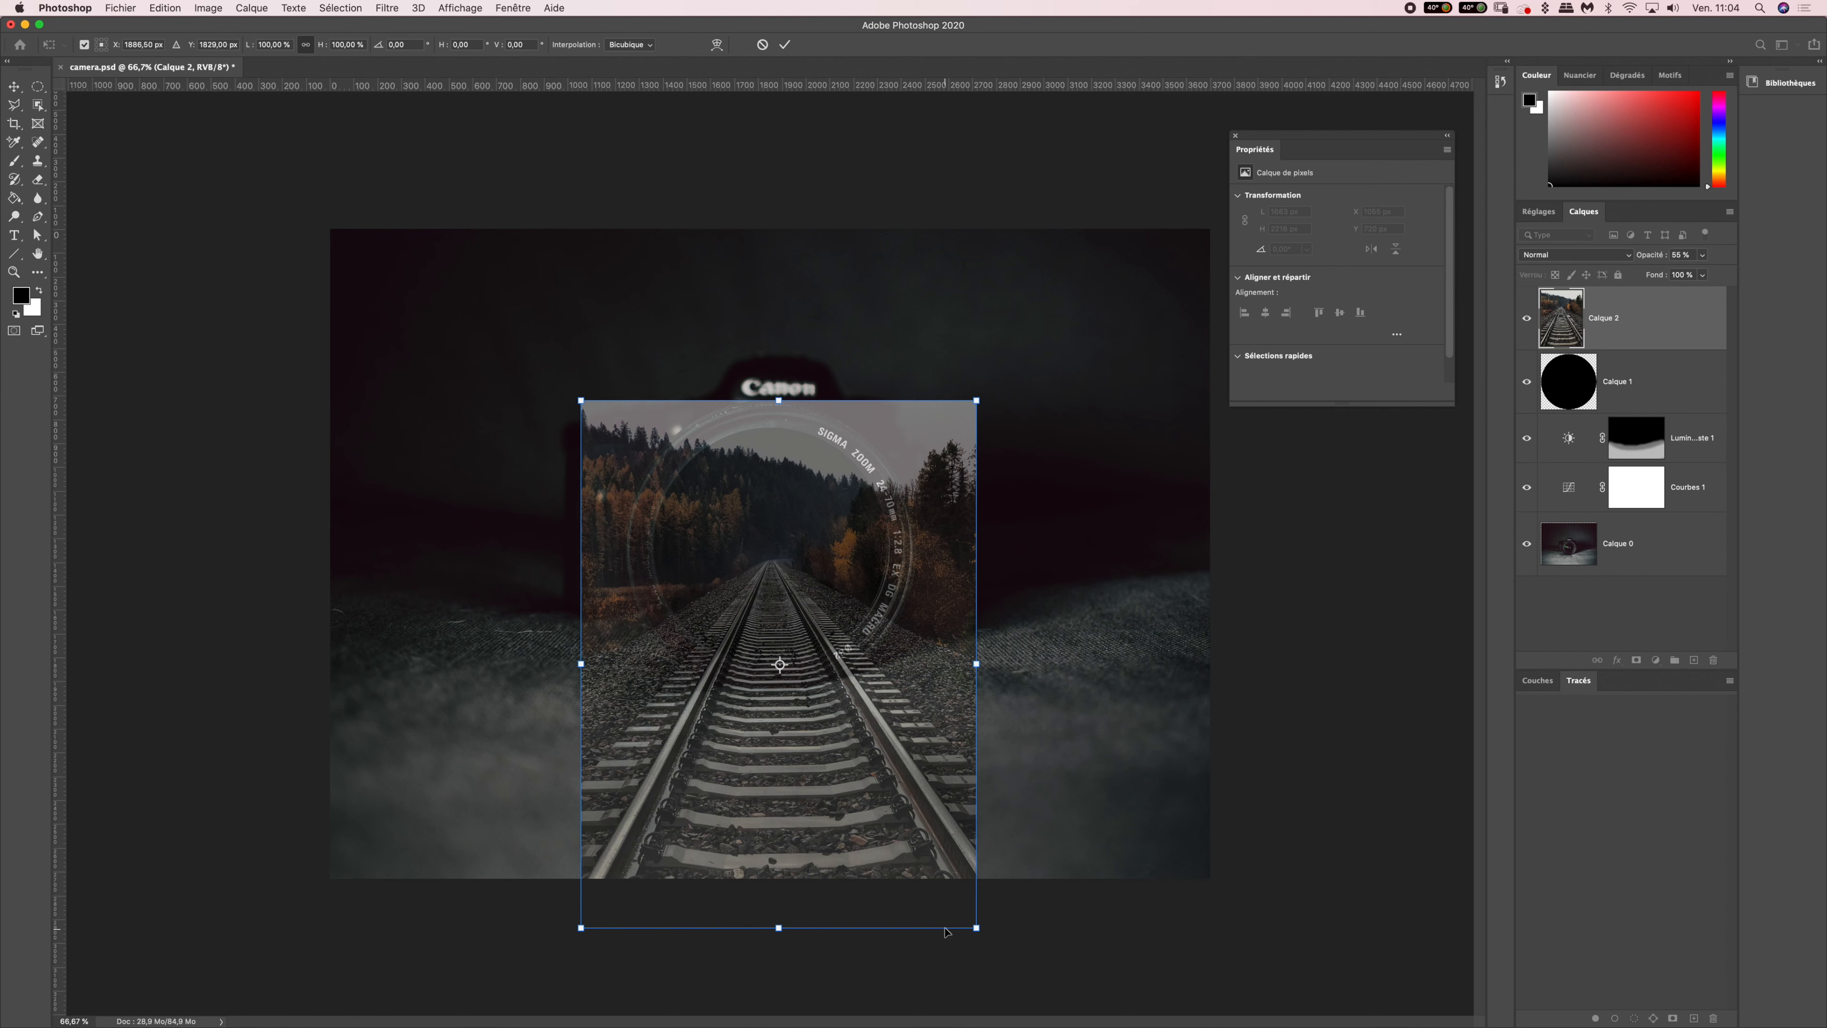
- Enlarge the rails photo to about 105%, recentre it on the lens and apply the transformation
drag(976, 928, 986, 965)
drag(851, 804, 846, 806)
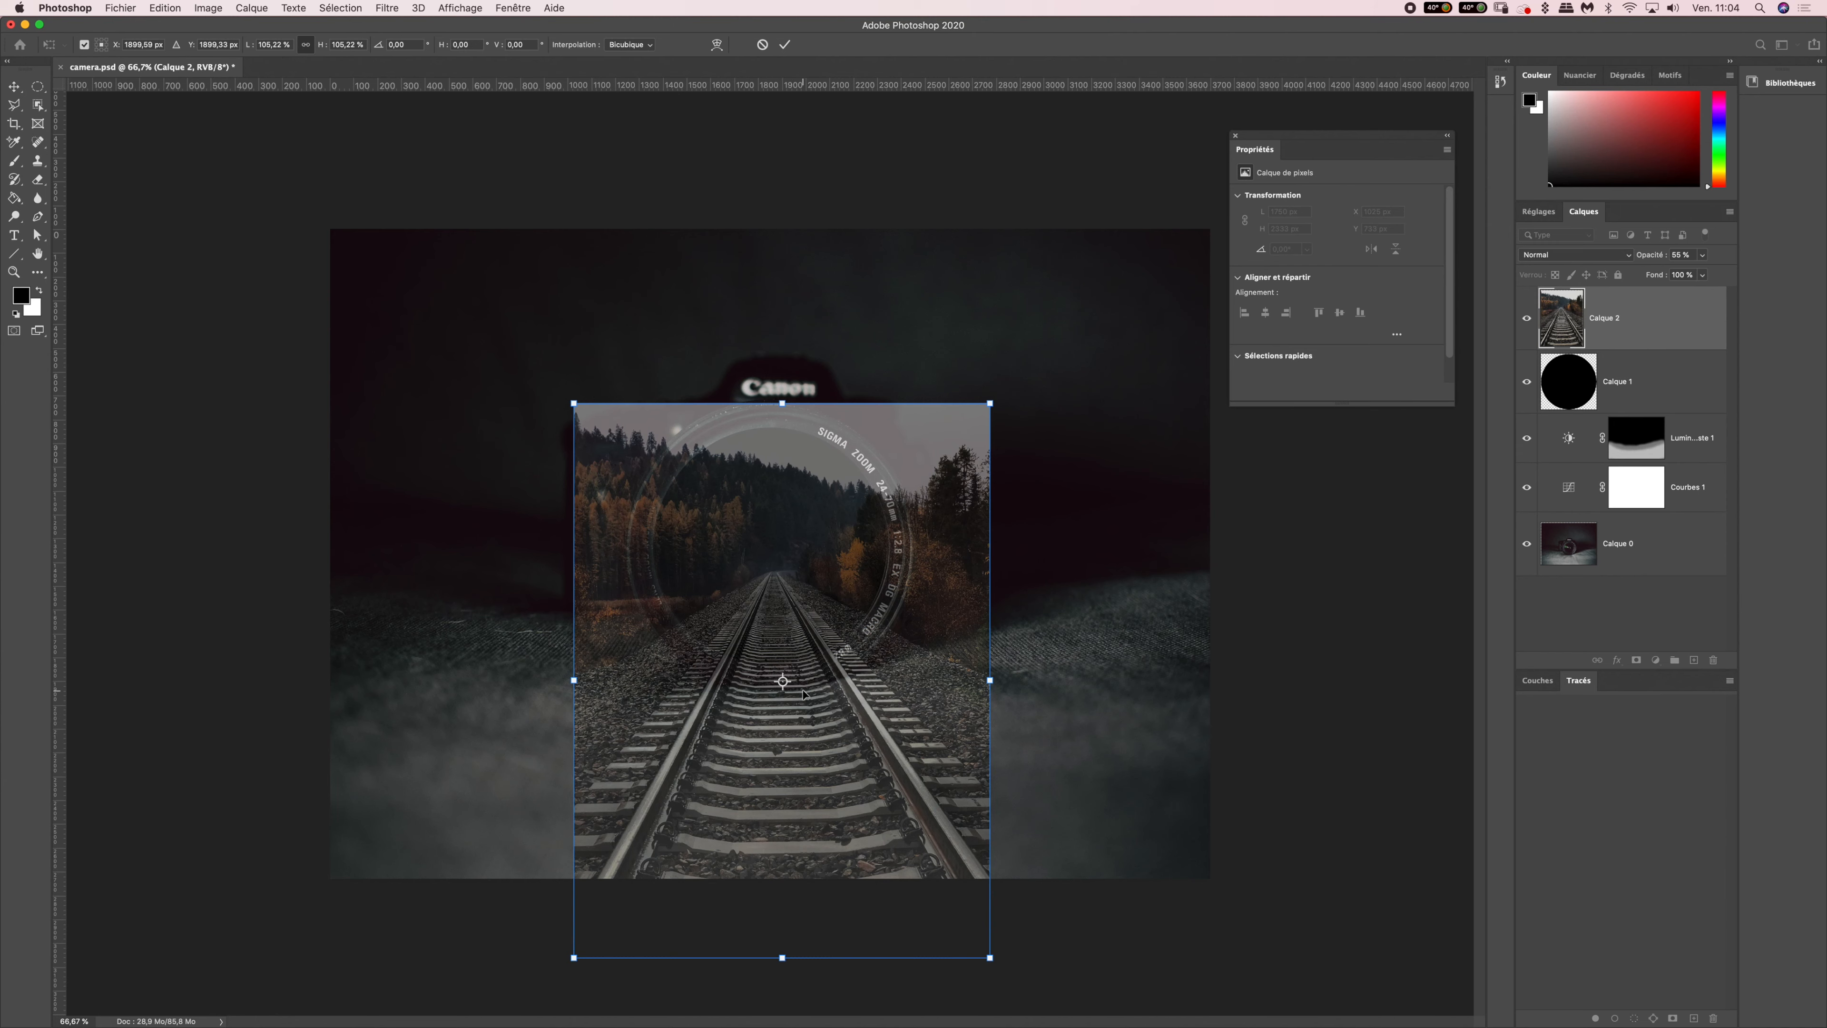
key(Return)
- Restore the rails layer's opacity to 100% and clip it to the black circle layer with a clipping mask
key(l)
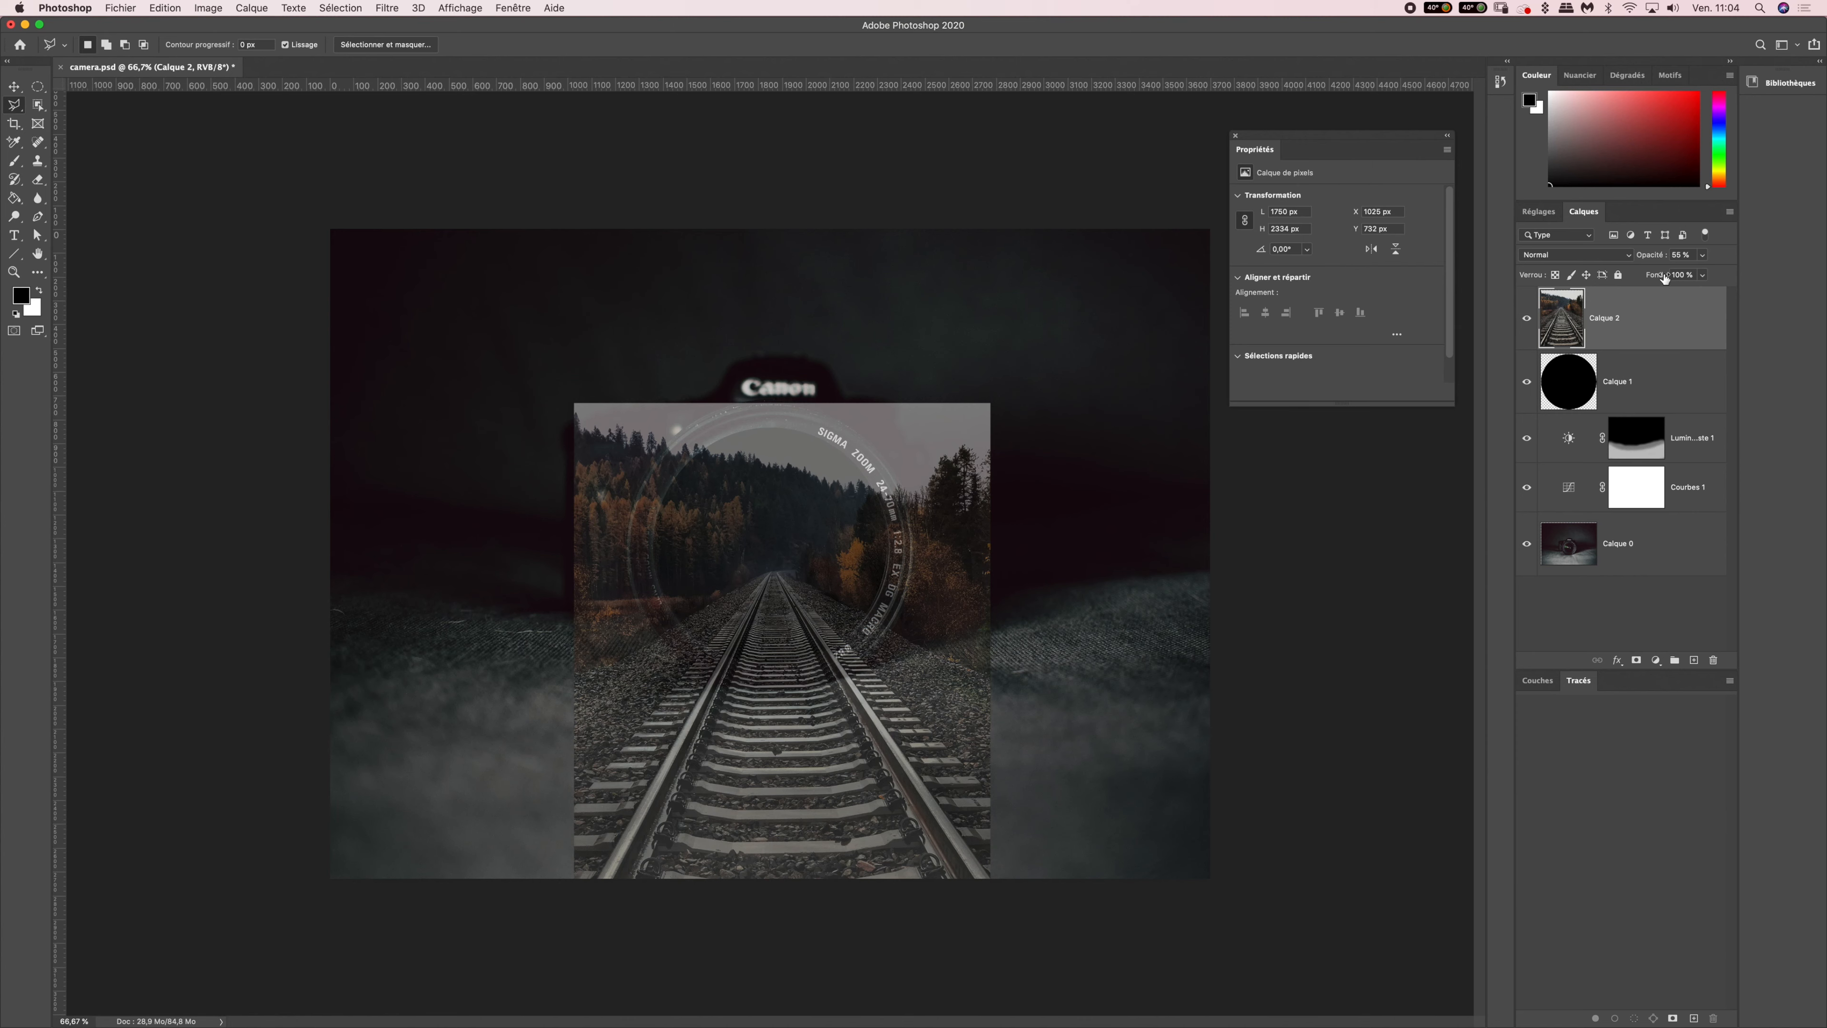
click(1680, 258)
text(100)
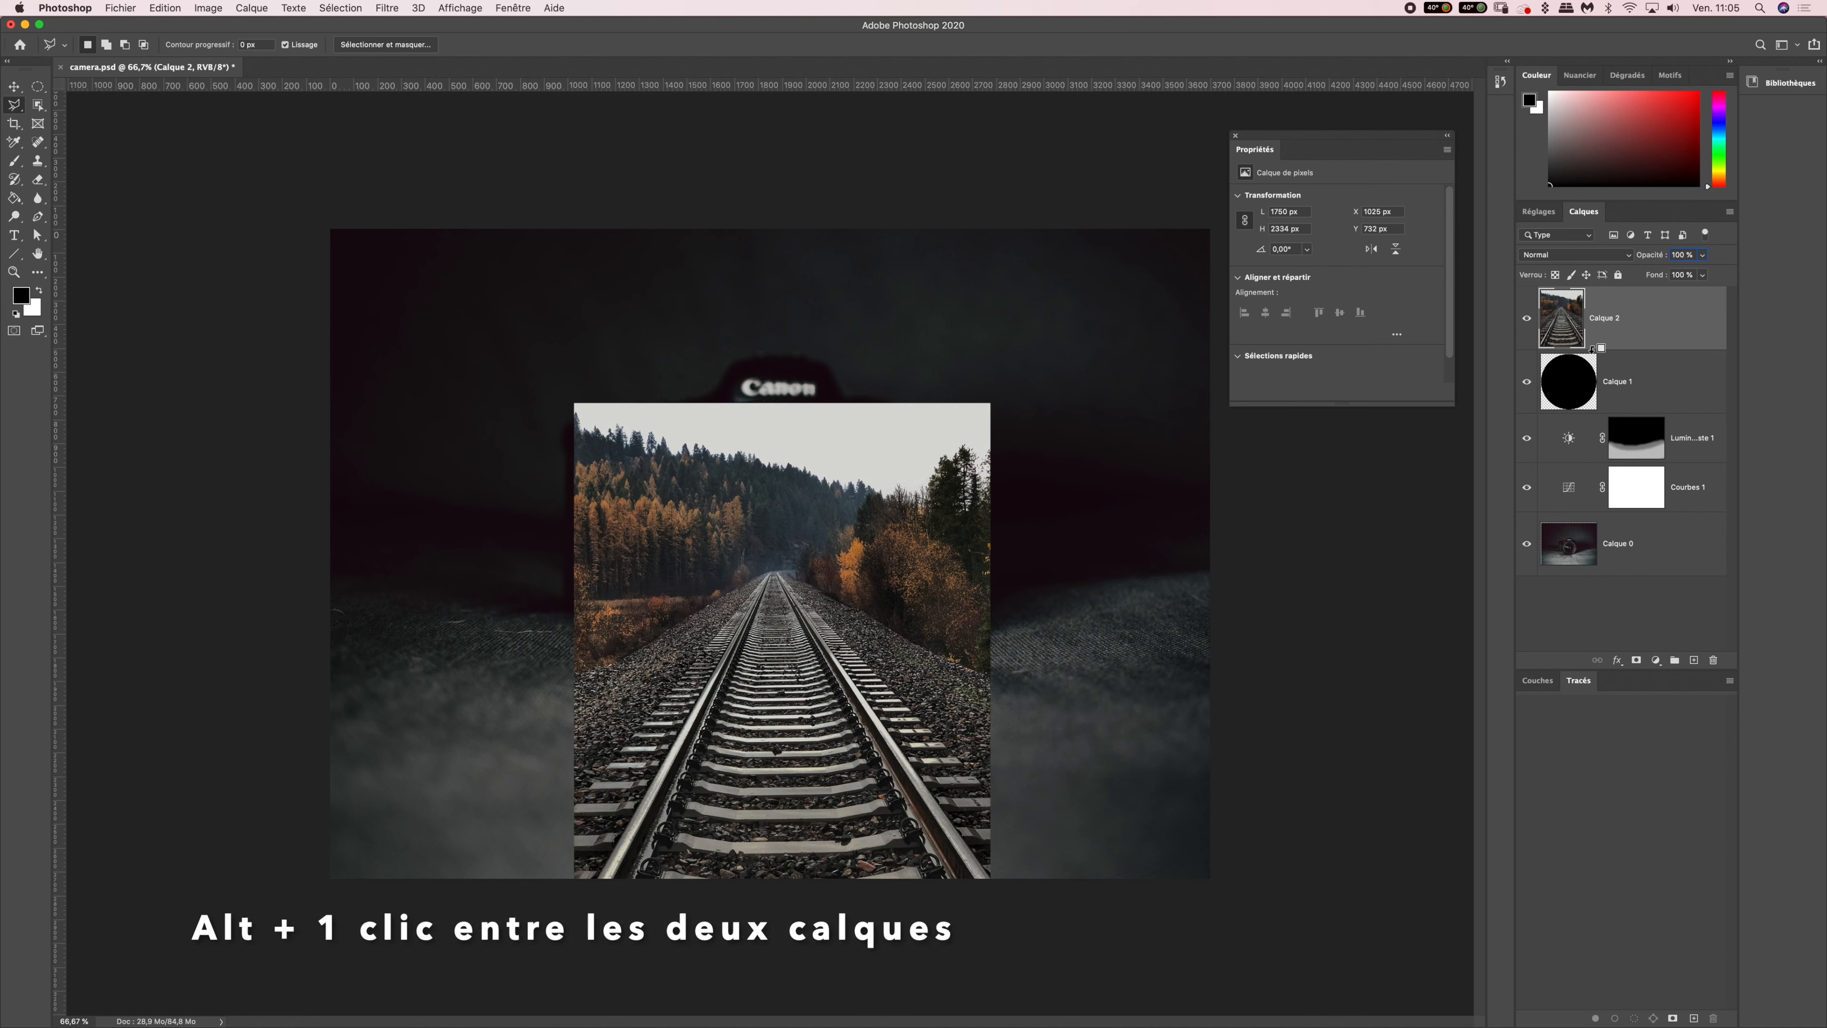
alt+click(1593, 357)
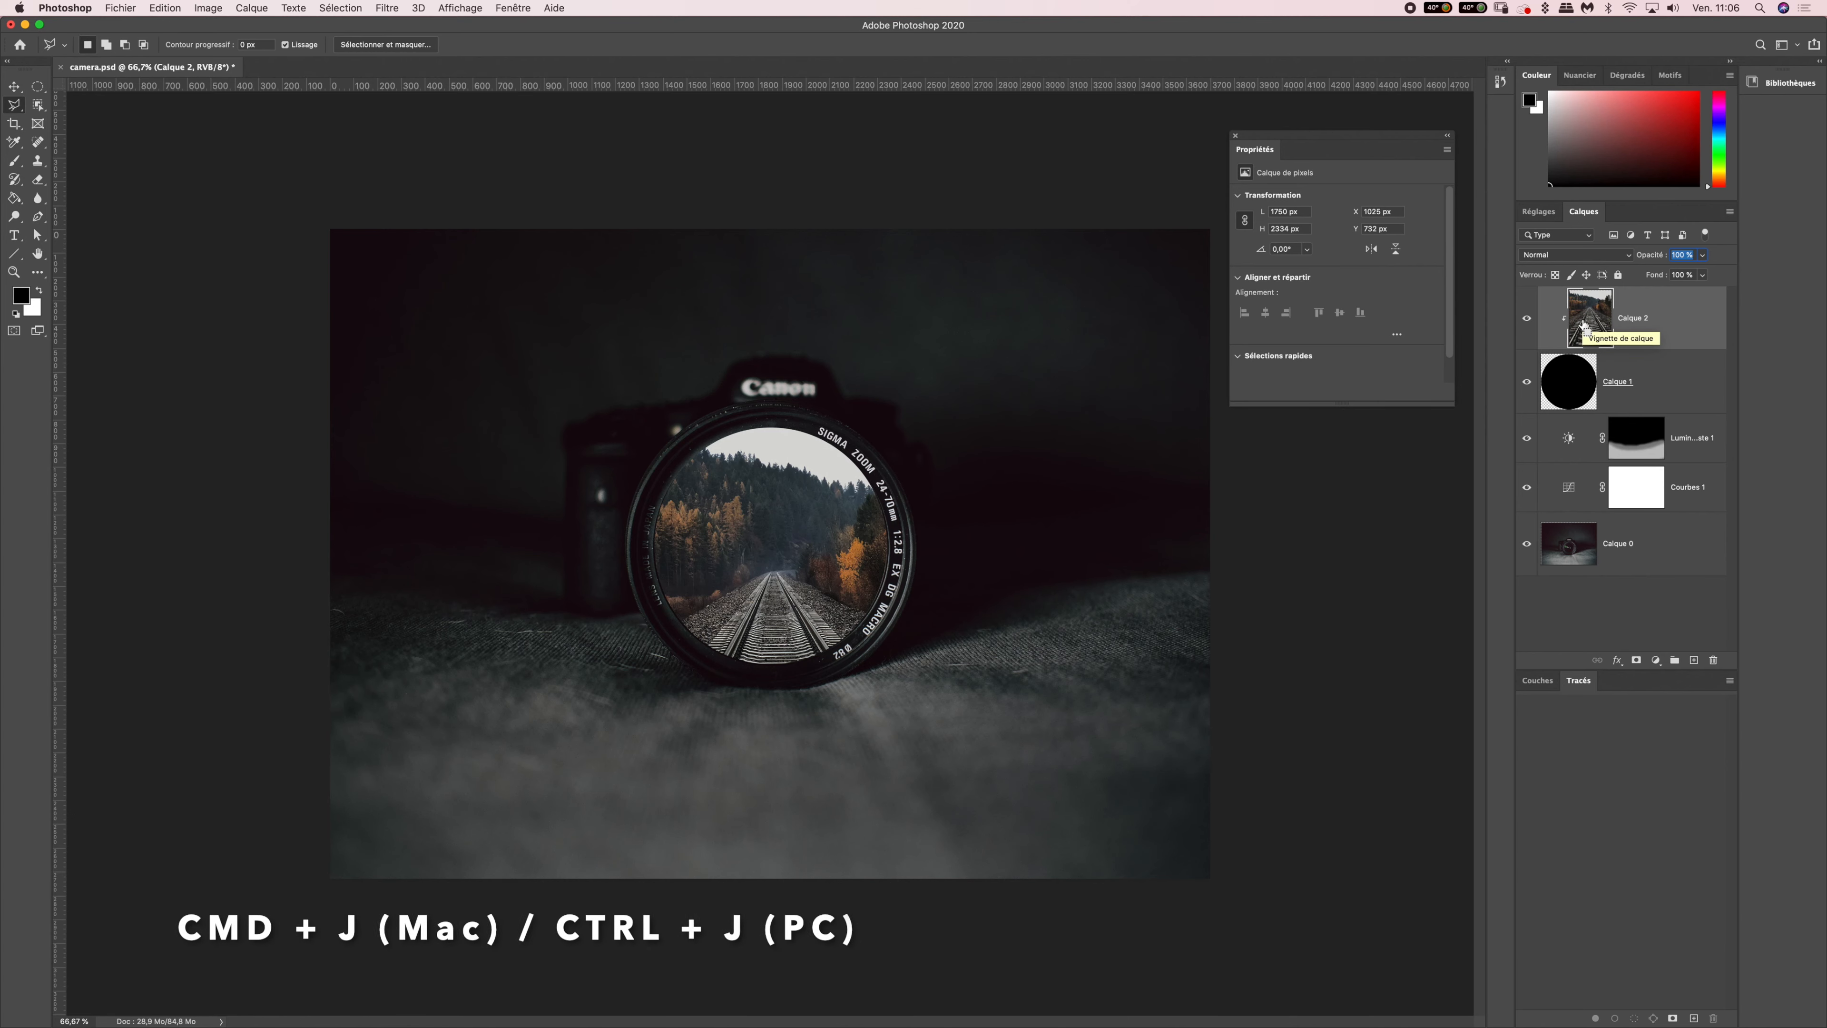
- Duplicate the rails photo layer (Calque 2) as an unclipped copy at the top of the layer stack
key(super+j)
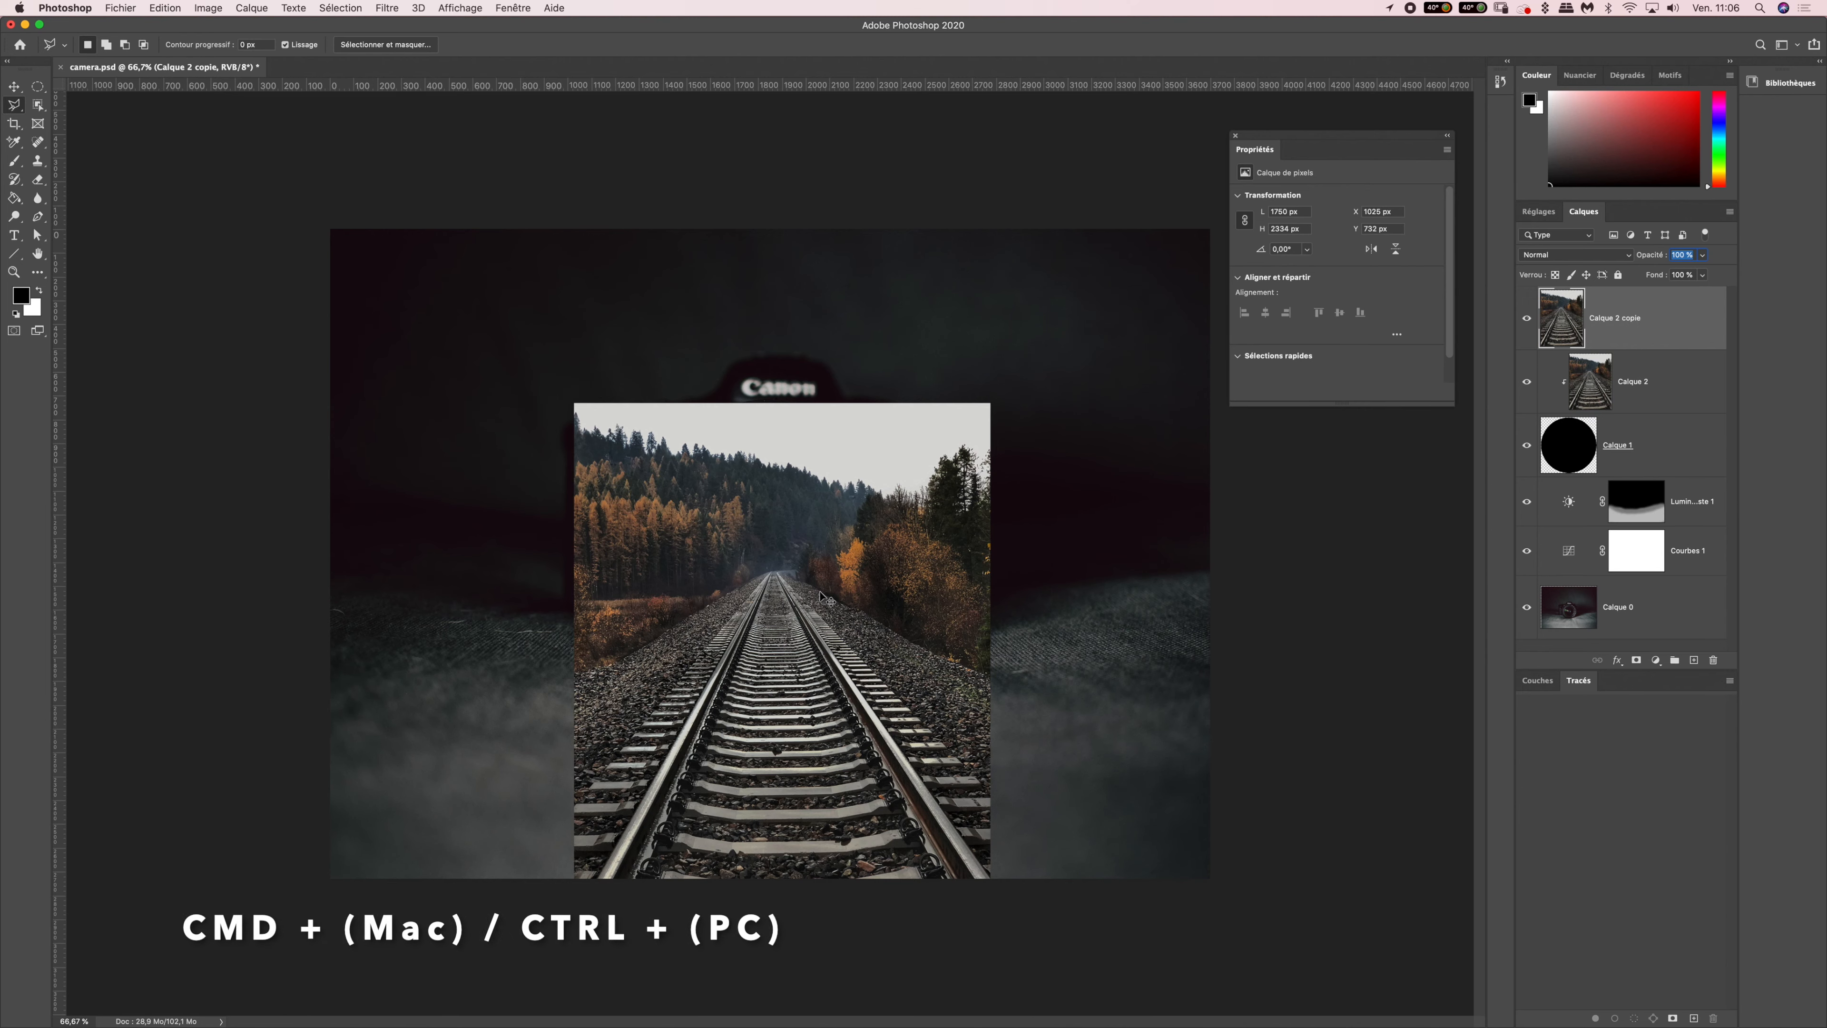
key(super+plus)
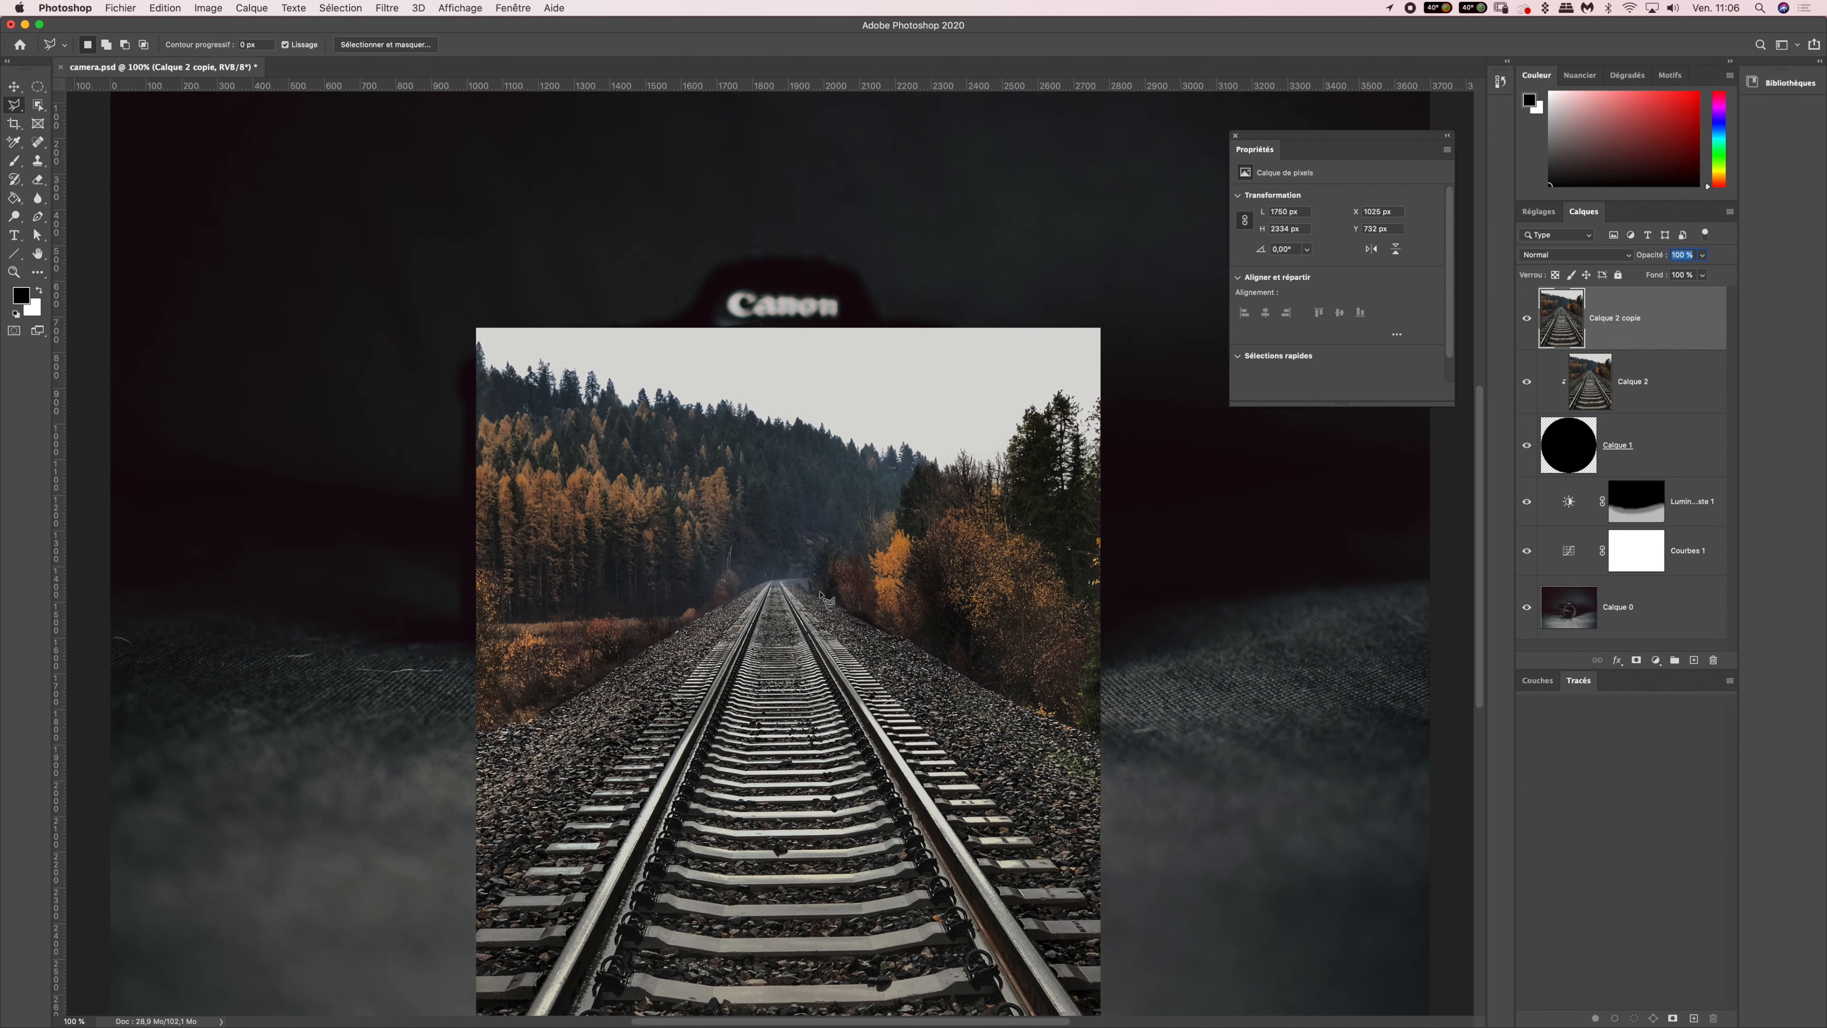
drag(740, 730, 730, 655)
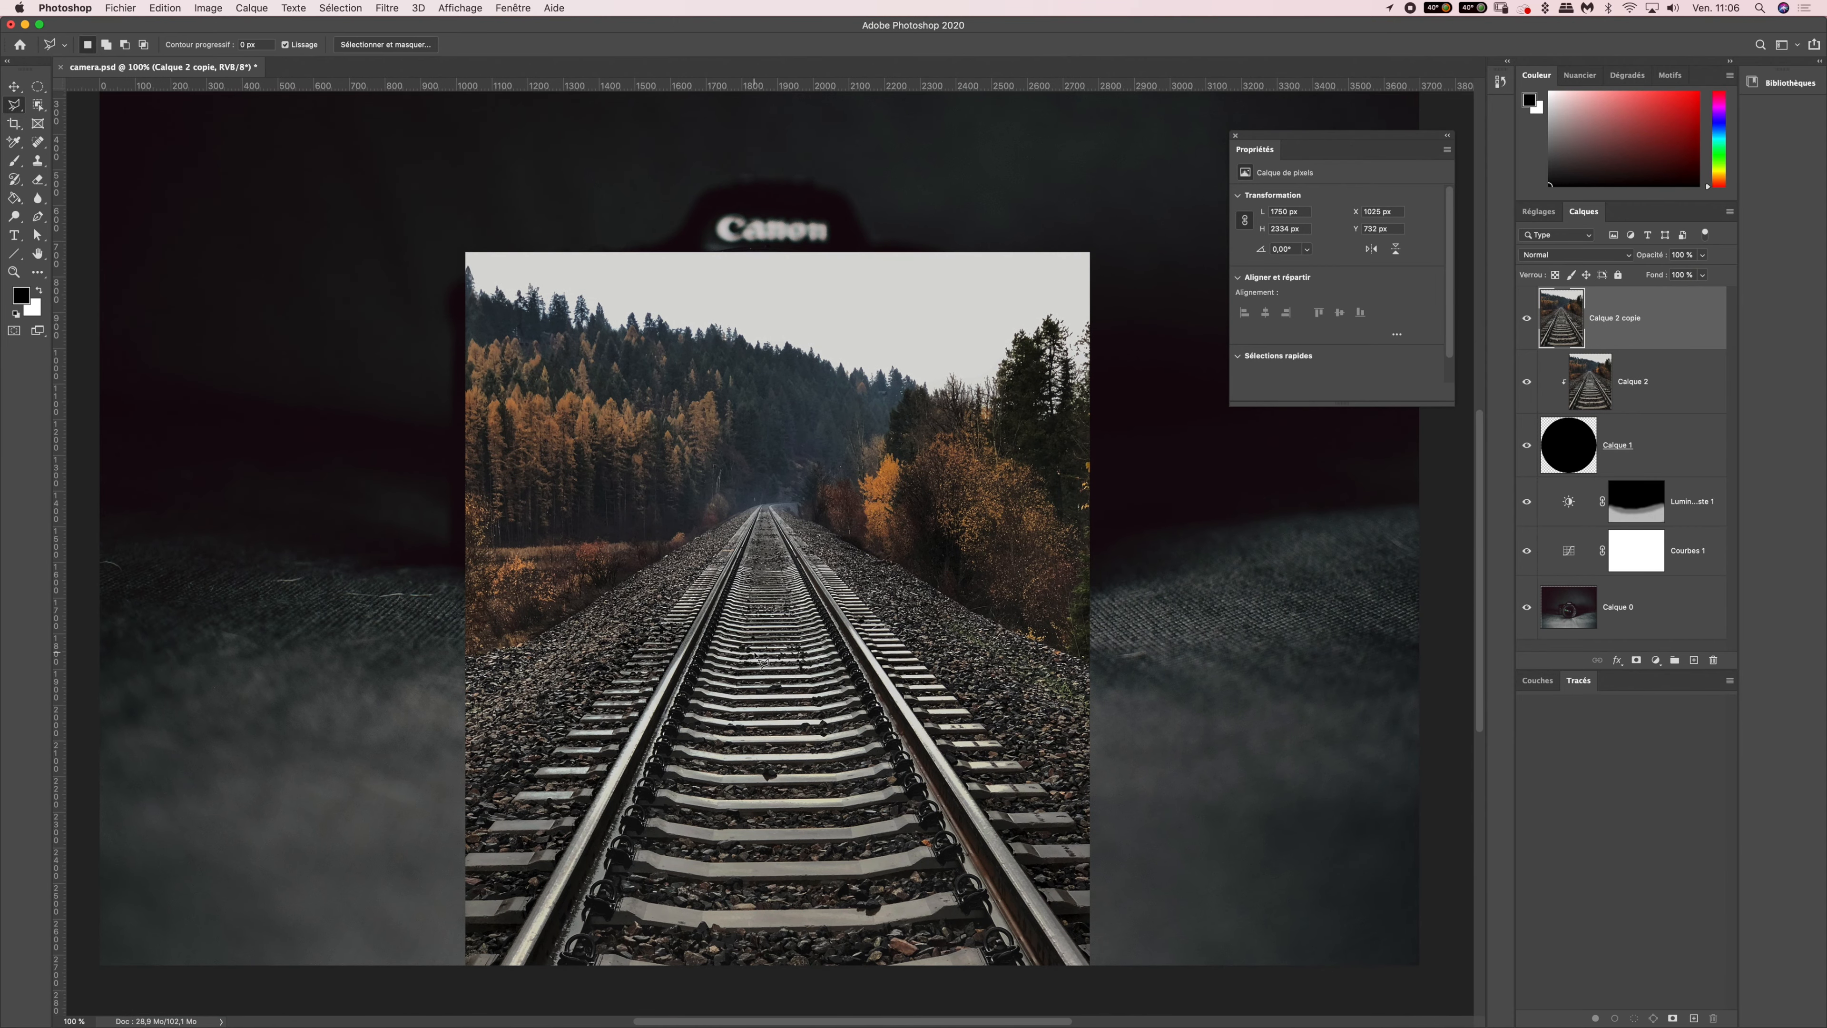
mouse_move(759, 657)
mouse_down()
mouse_move(697, 764)
mouse_move(783, 616)
mouse_move(753, 688)
mouse_move(704, 621)
mouse_move(753, 662)
mouse_up()
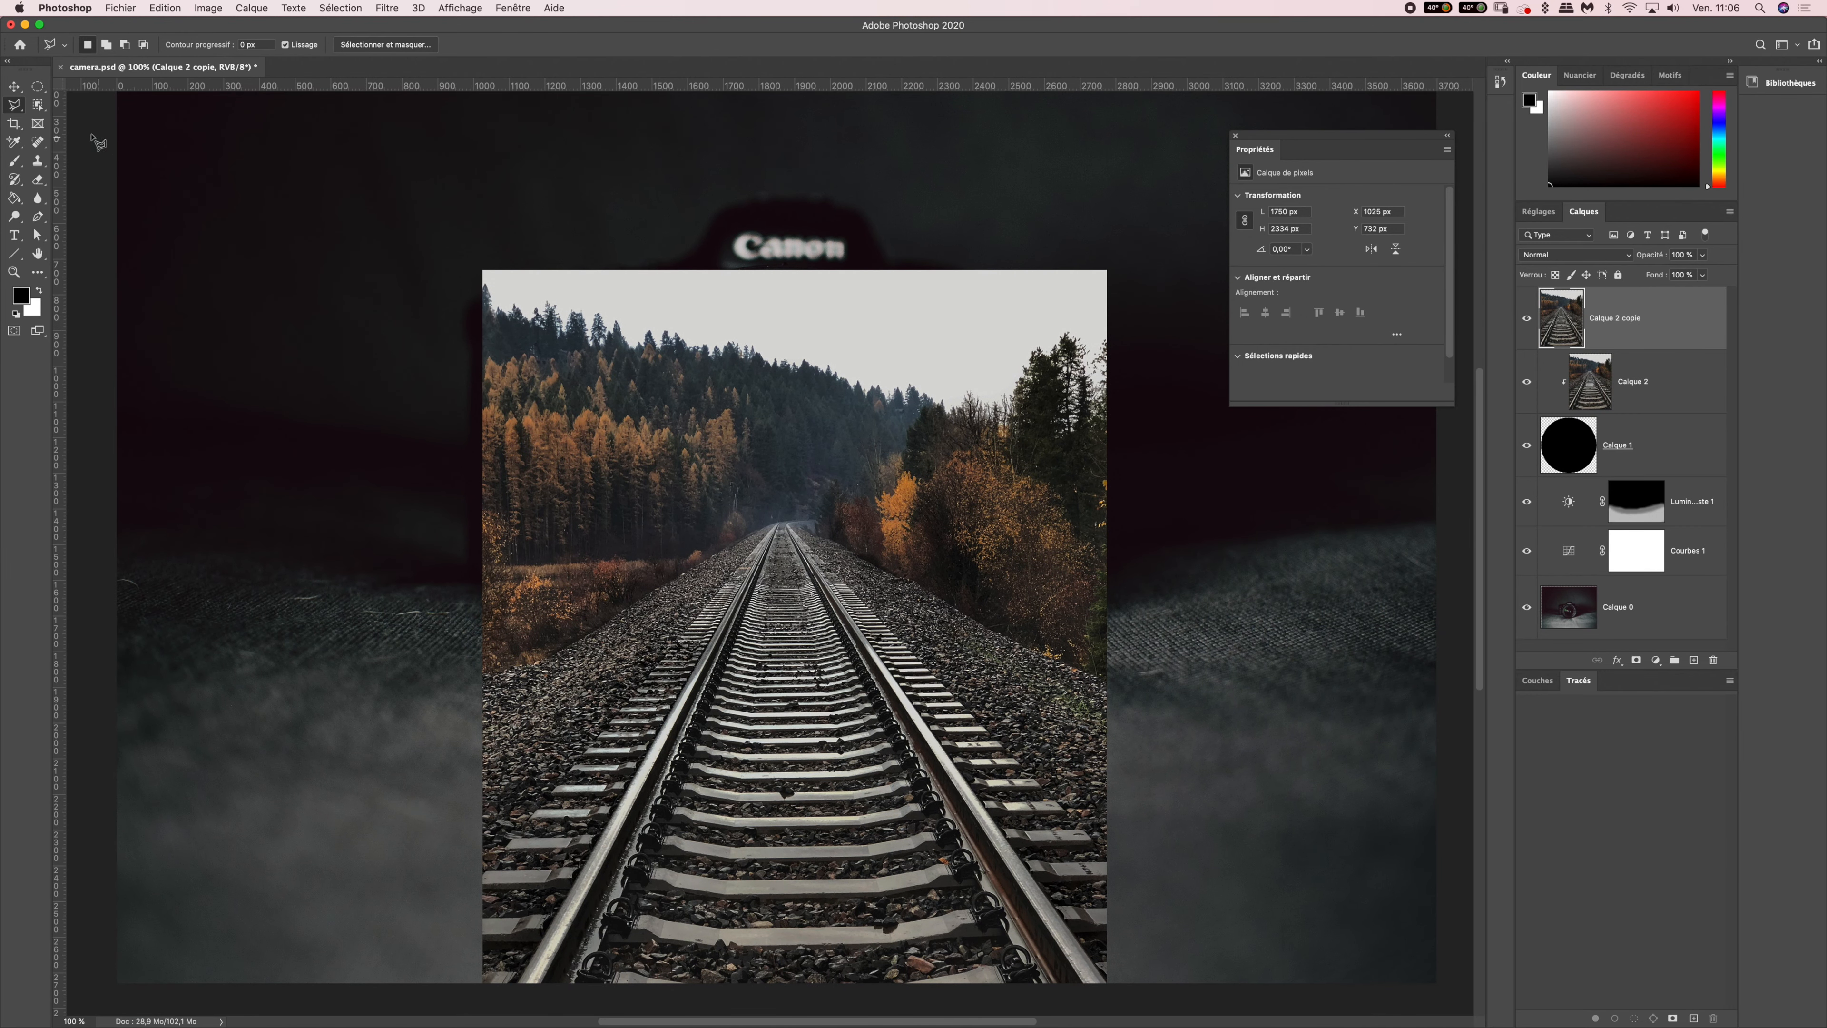
- Outline the railway track with the Polygonal Lasso, from its vanishing point down past the image's lower edge, and close the selection
click(14, 108)
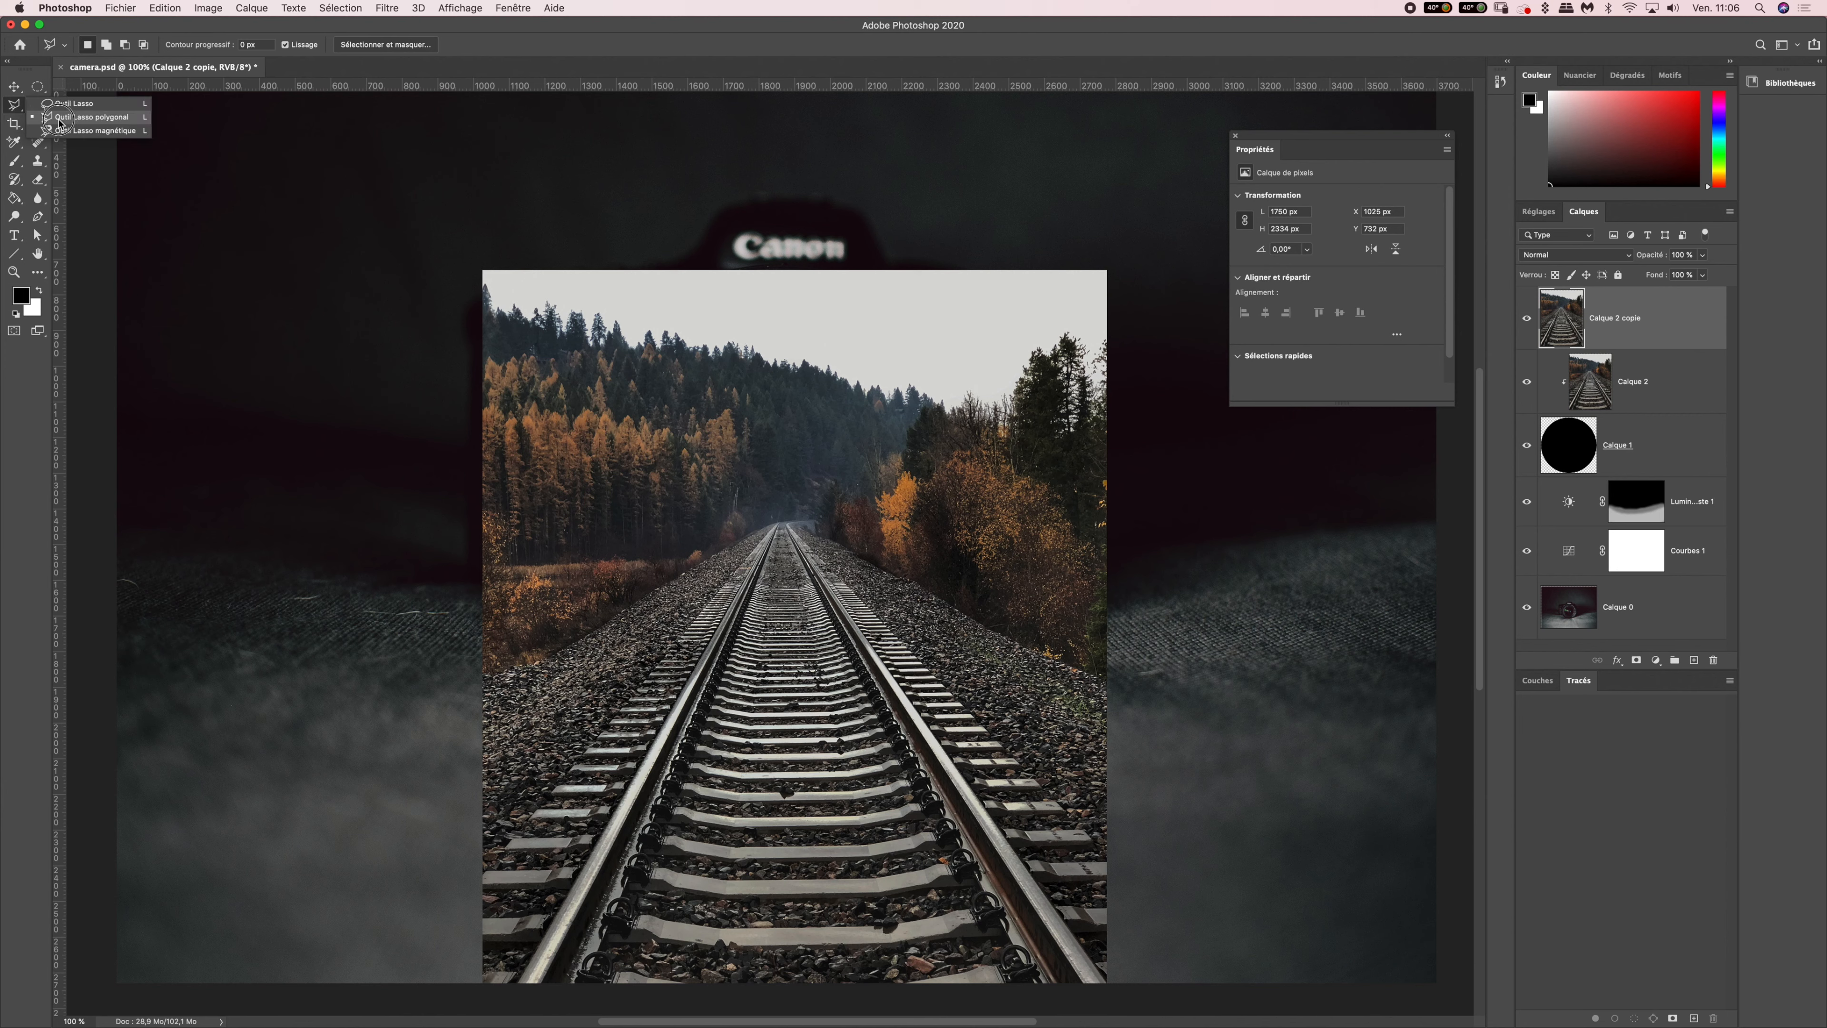
click(59, 121)
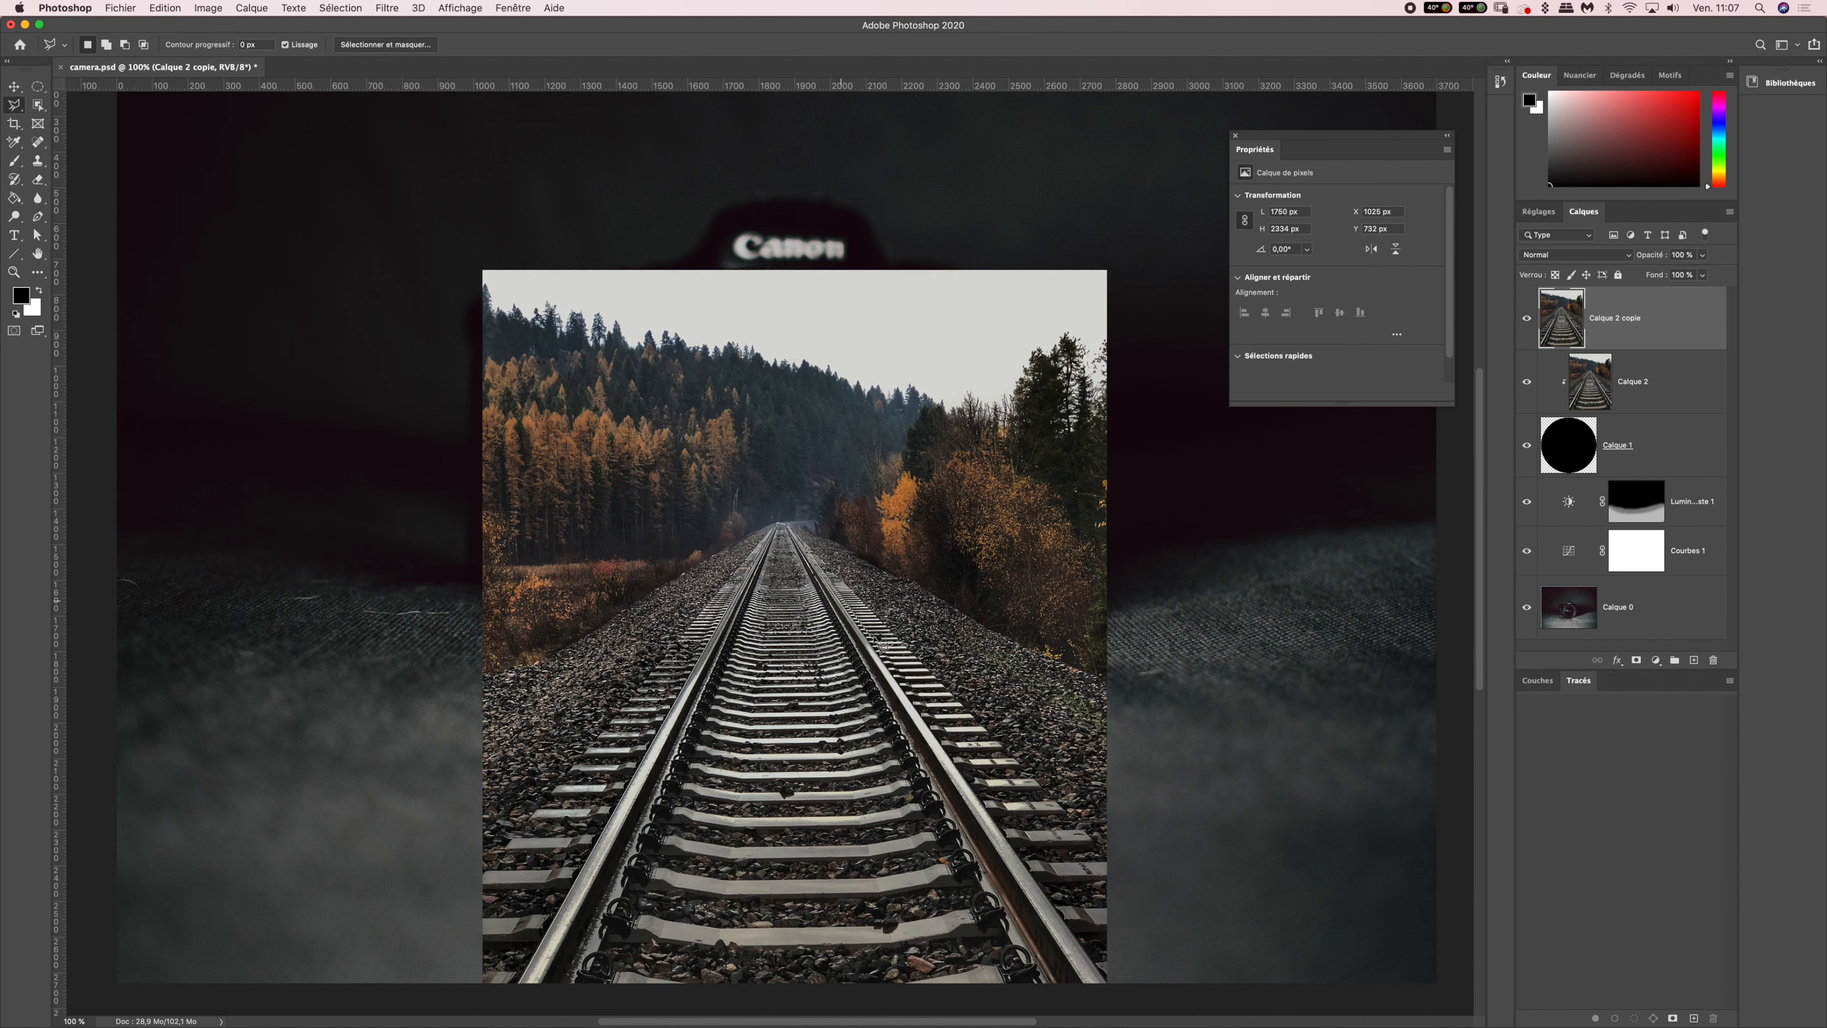
click(898, 678)
click(1109, 988)
drag(655, 959, 622, 826)
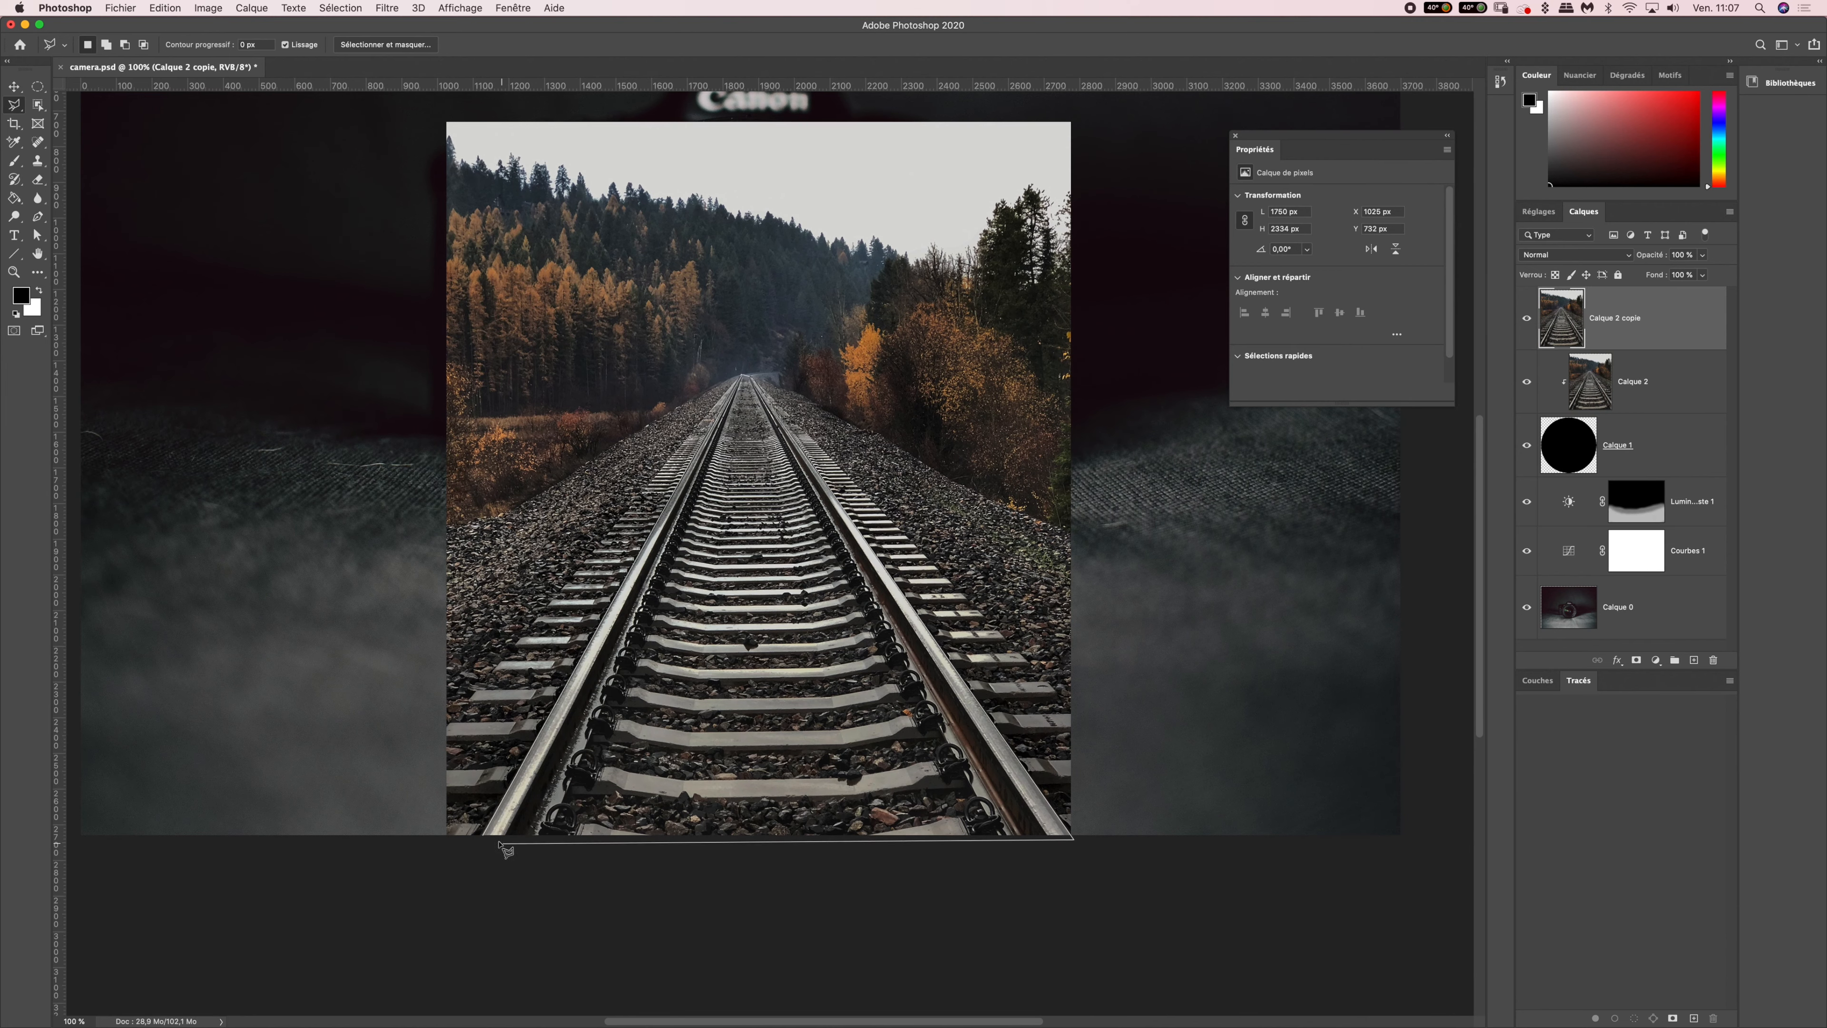
click(484, 838)
double_click(491, 842)
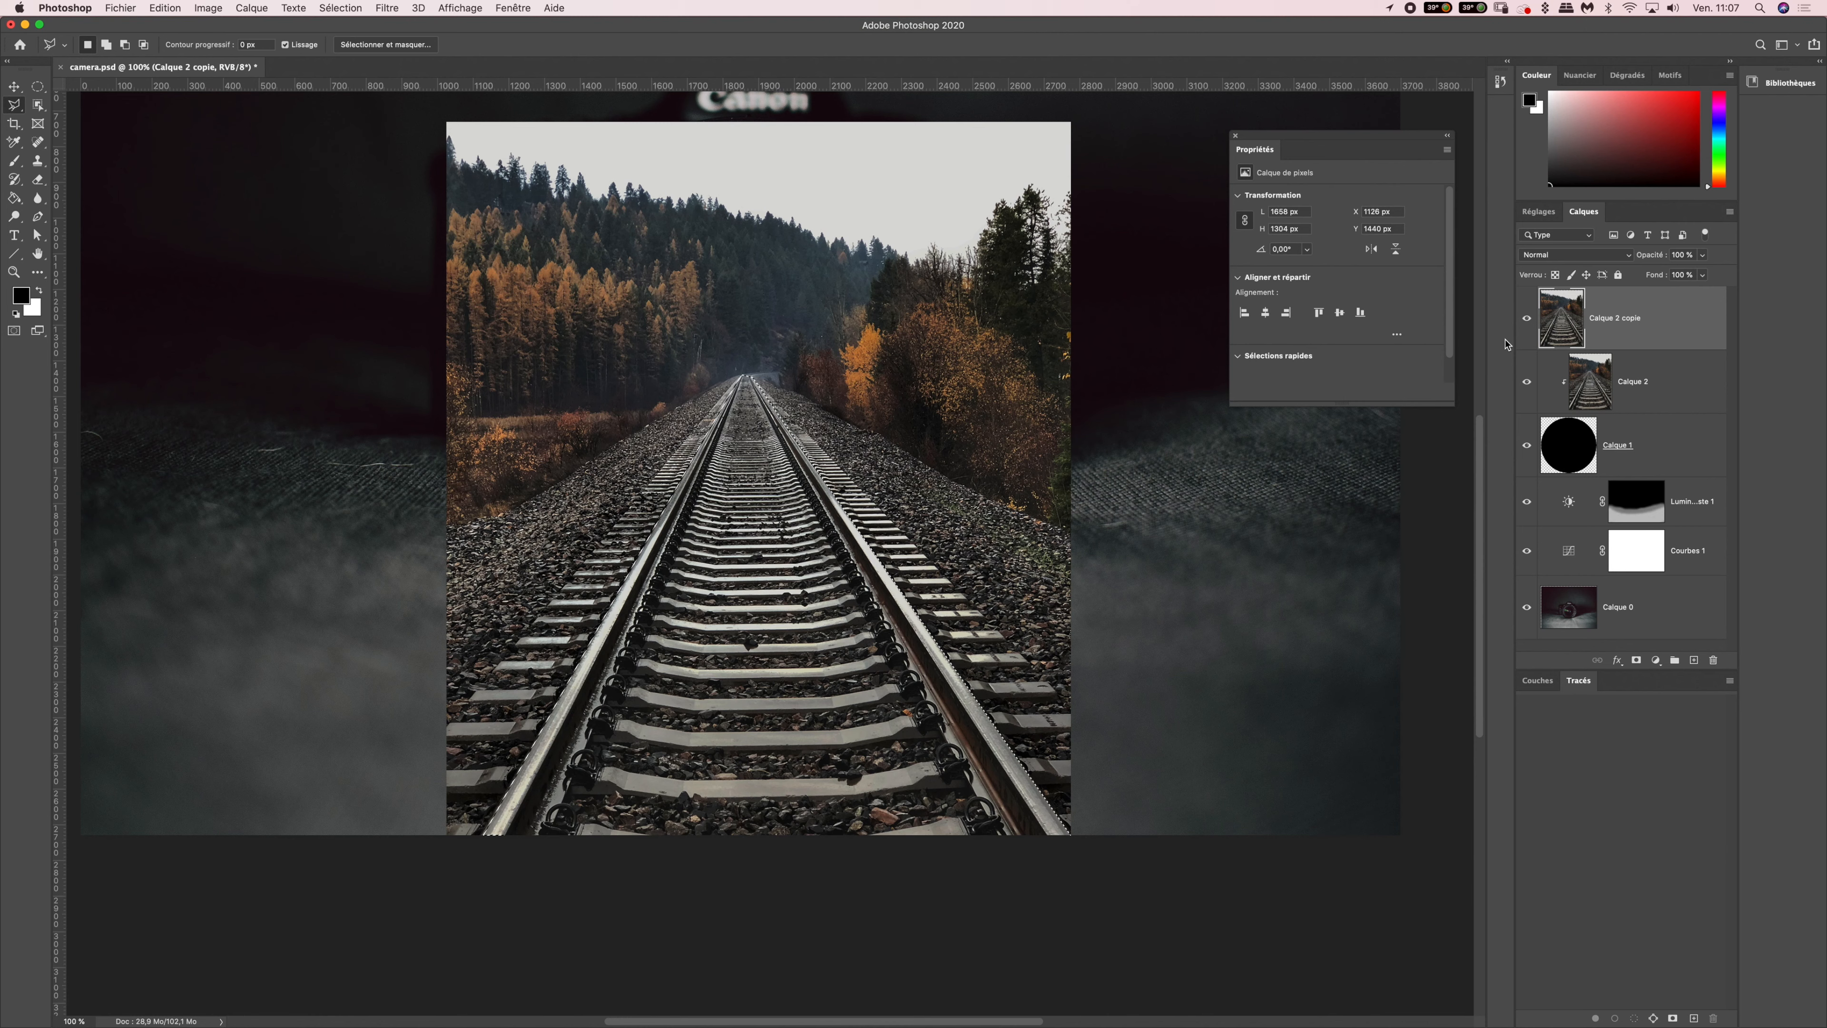
- Mask the duplicate rails layer with the track selection and fit the whole composite back in view
click(1637, 661)
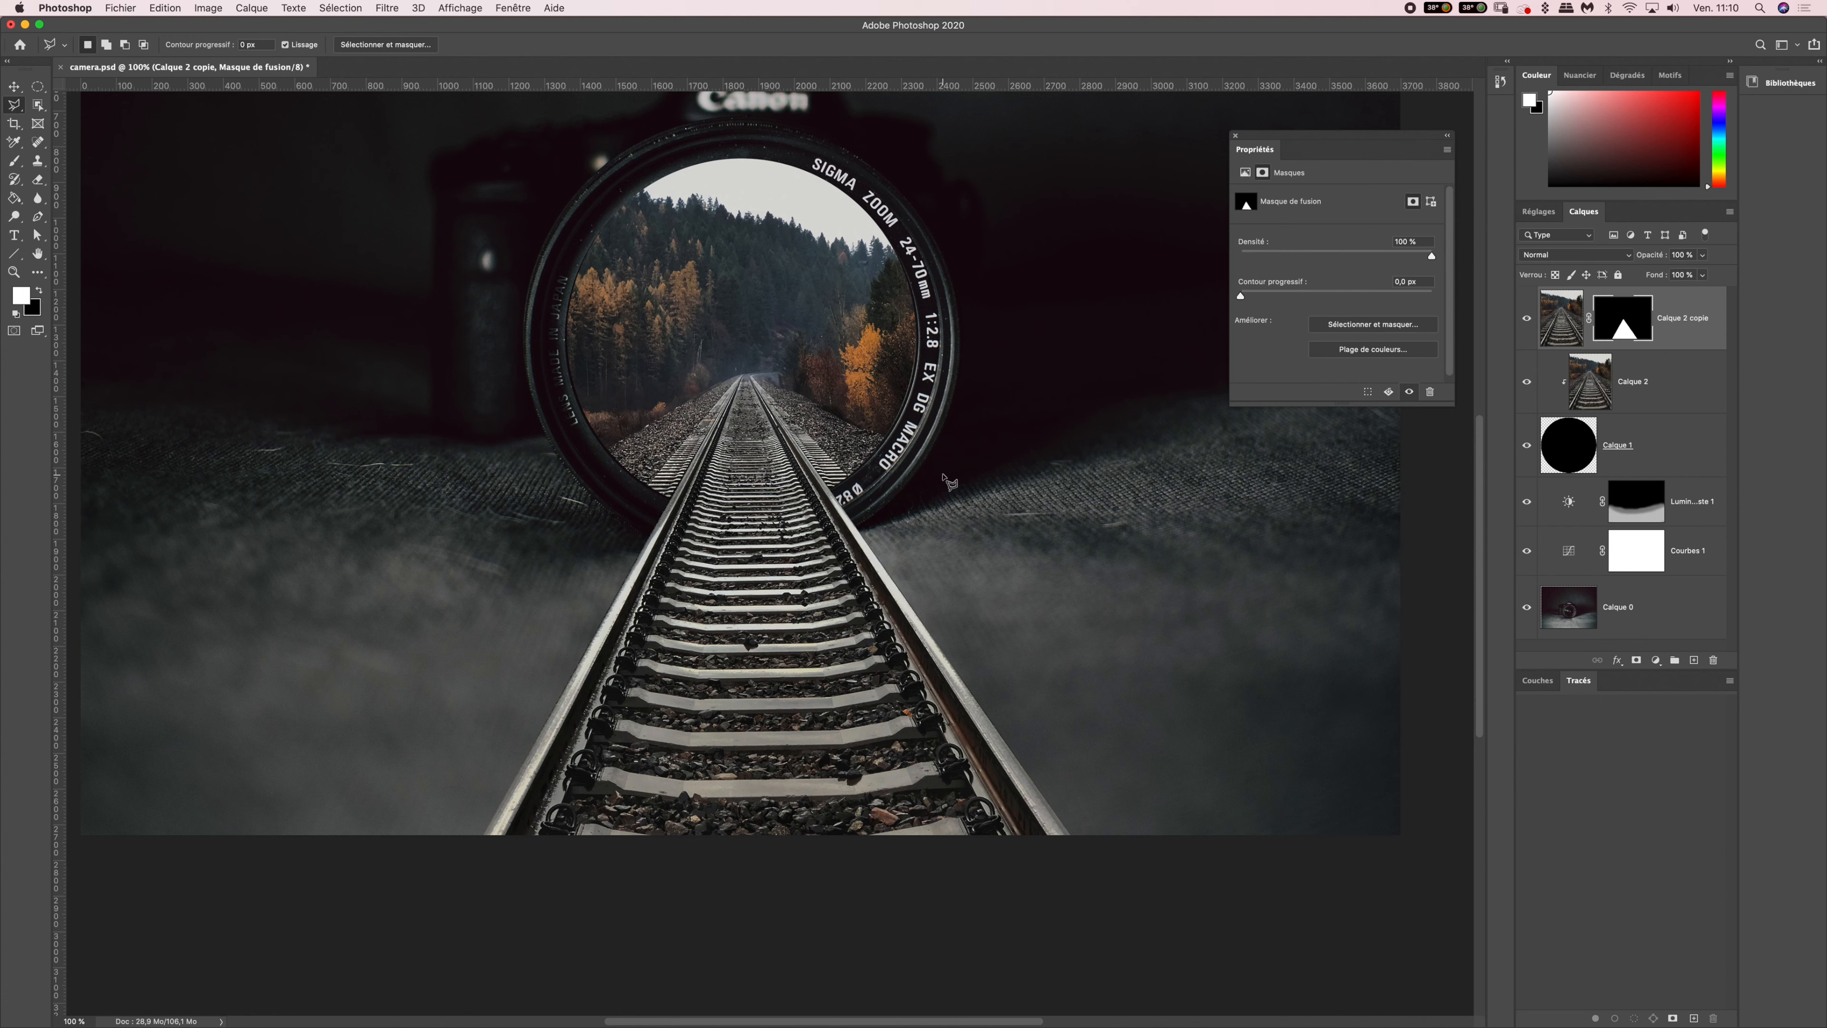
click(39, 256)
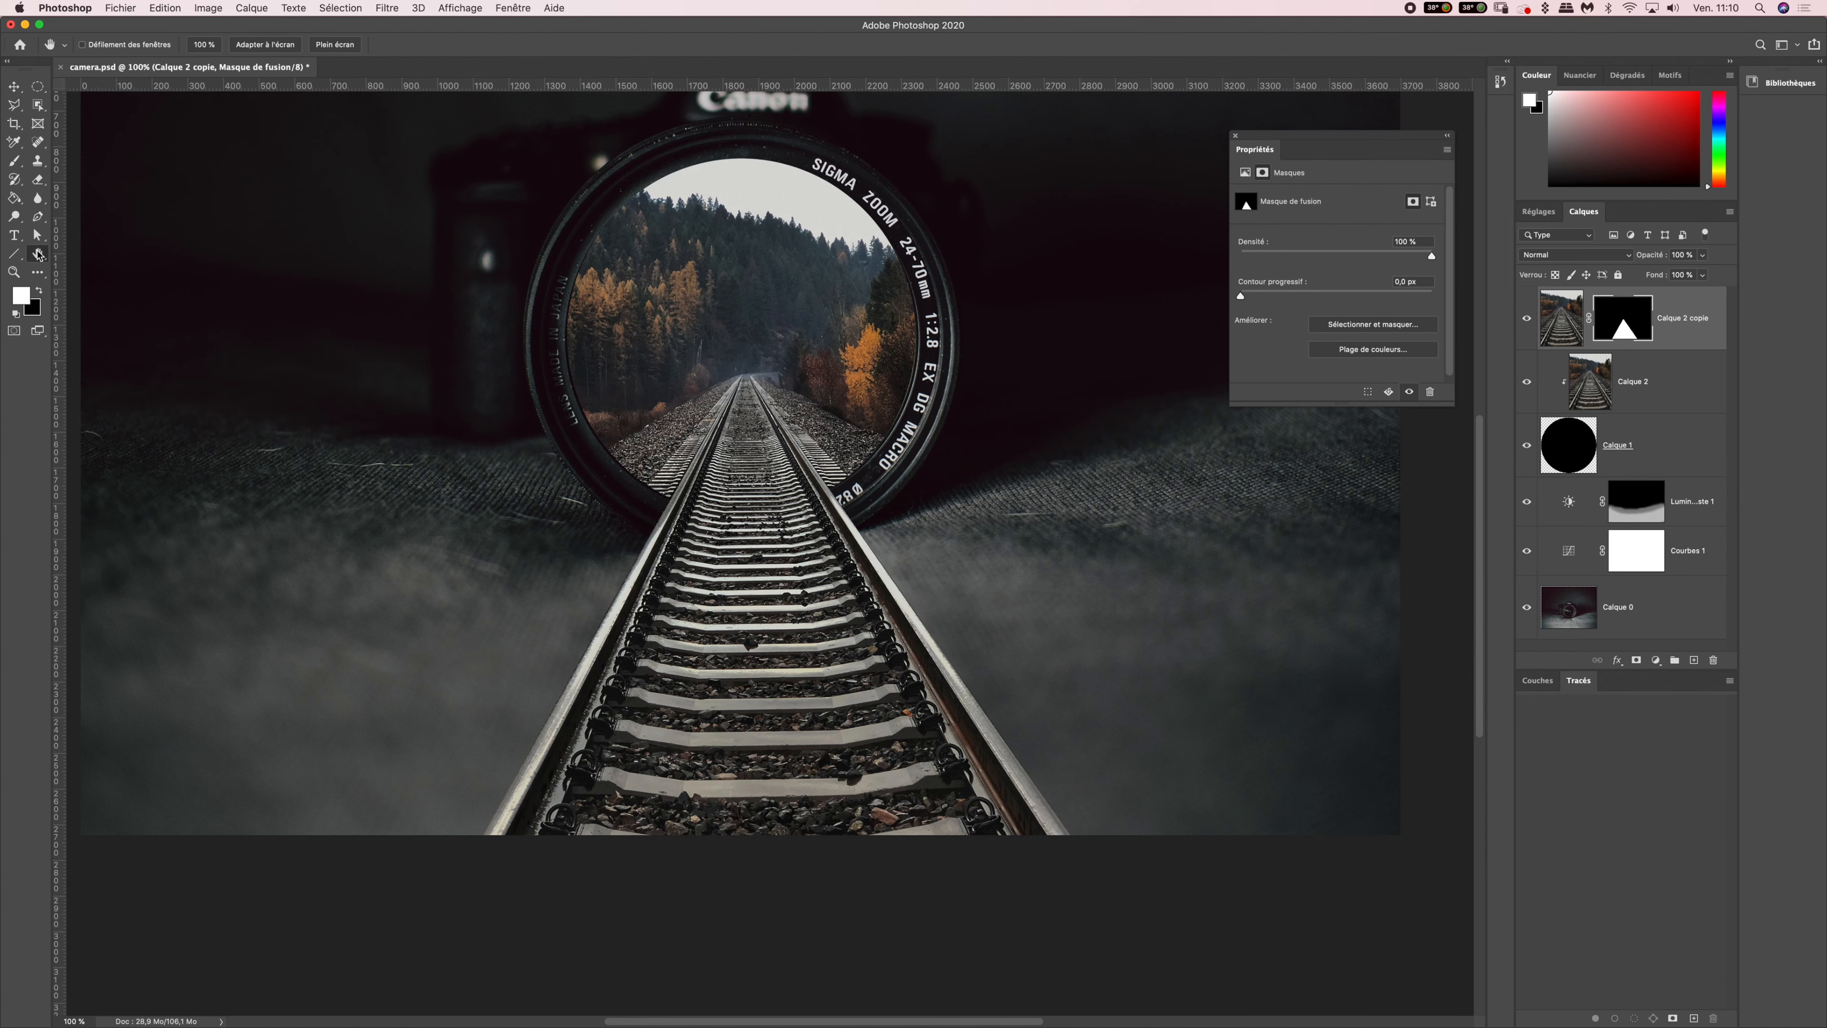
double_click(39, 256)
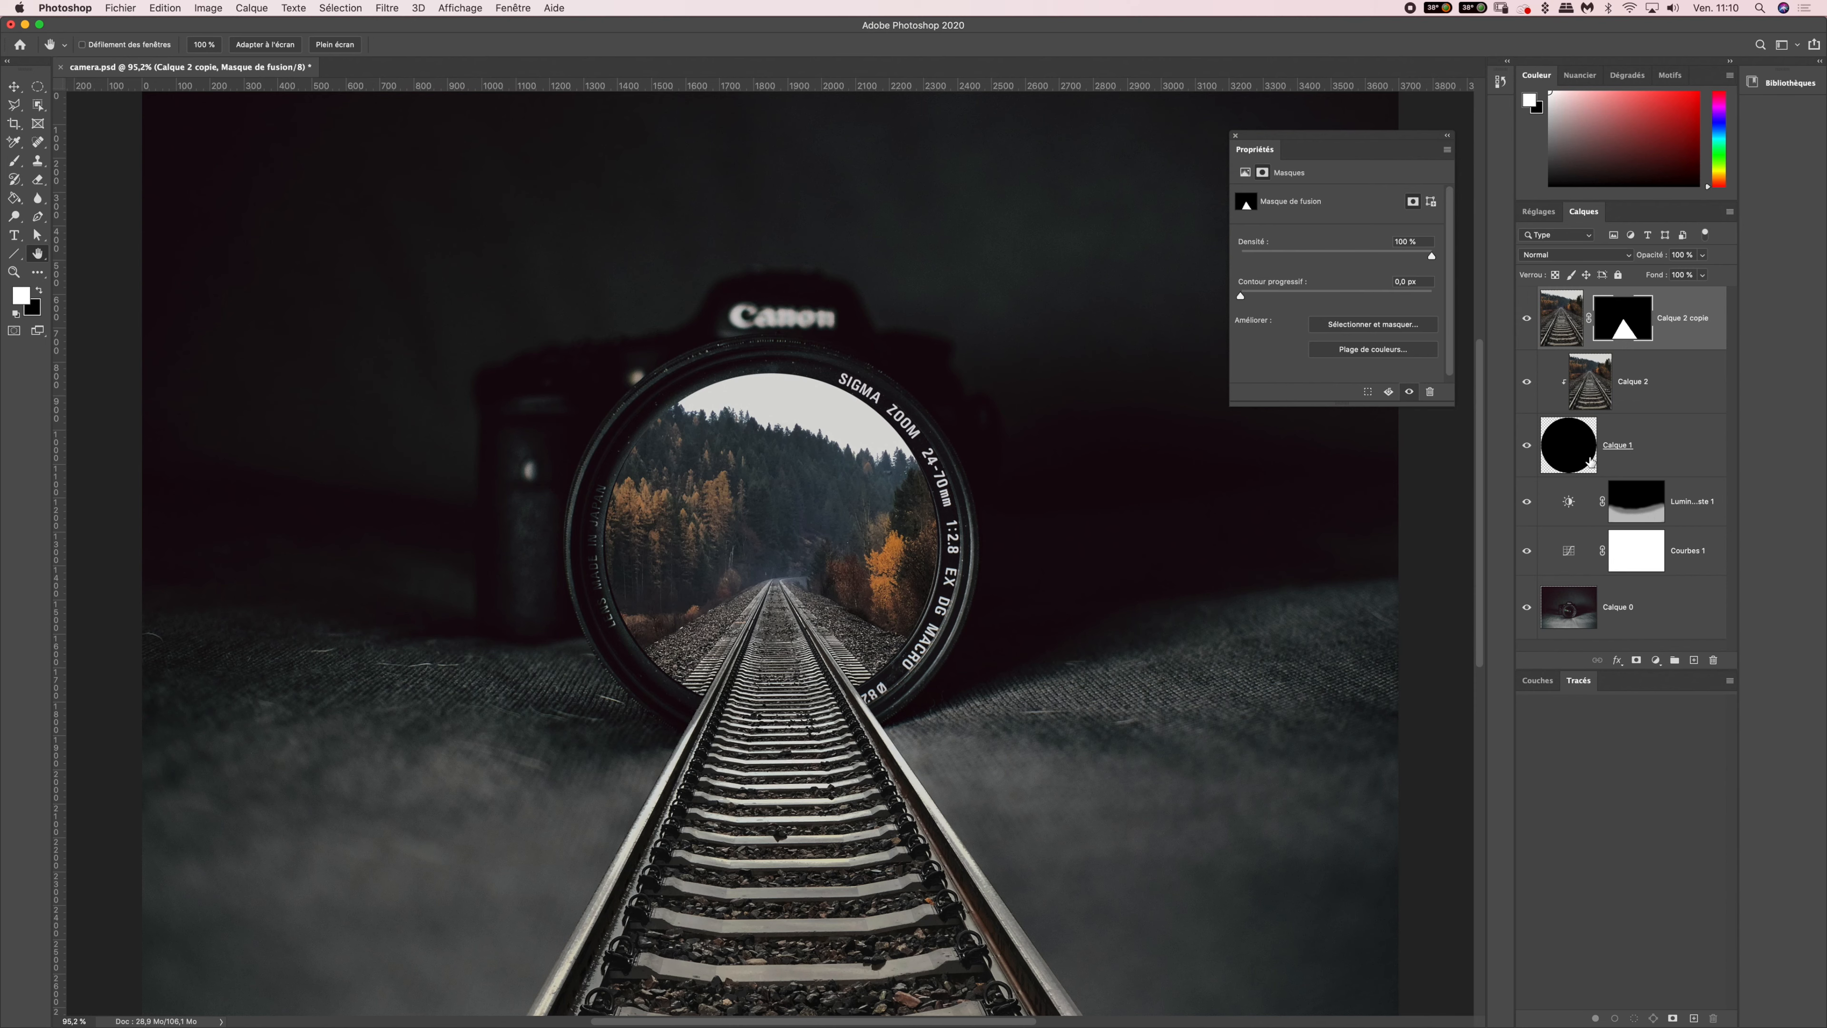
- Add a layer above the masked rails and paint black over the track's near end with a 500 px brush at 50% opacity
click(1694, 660)
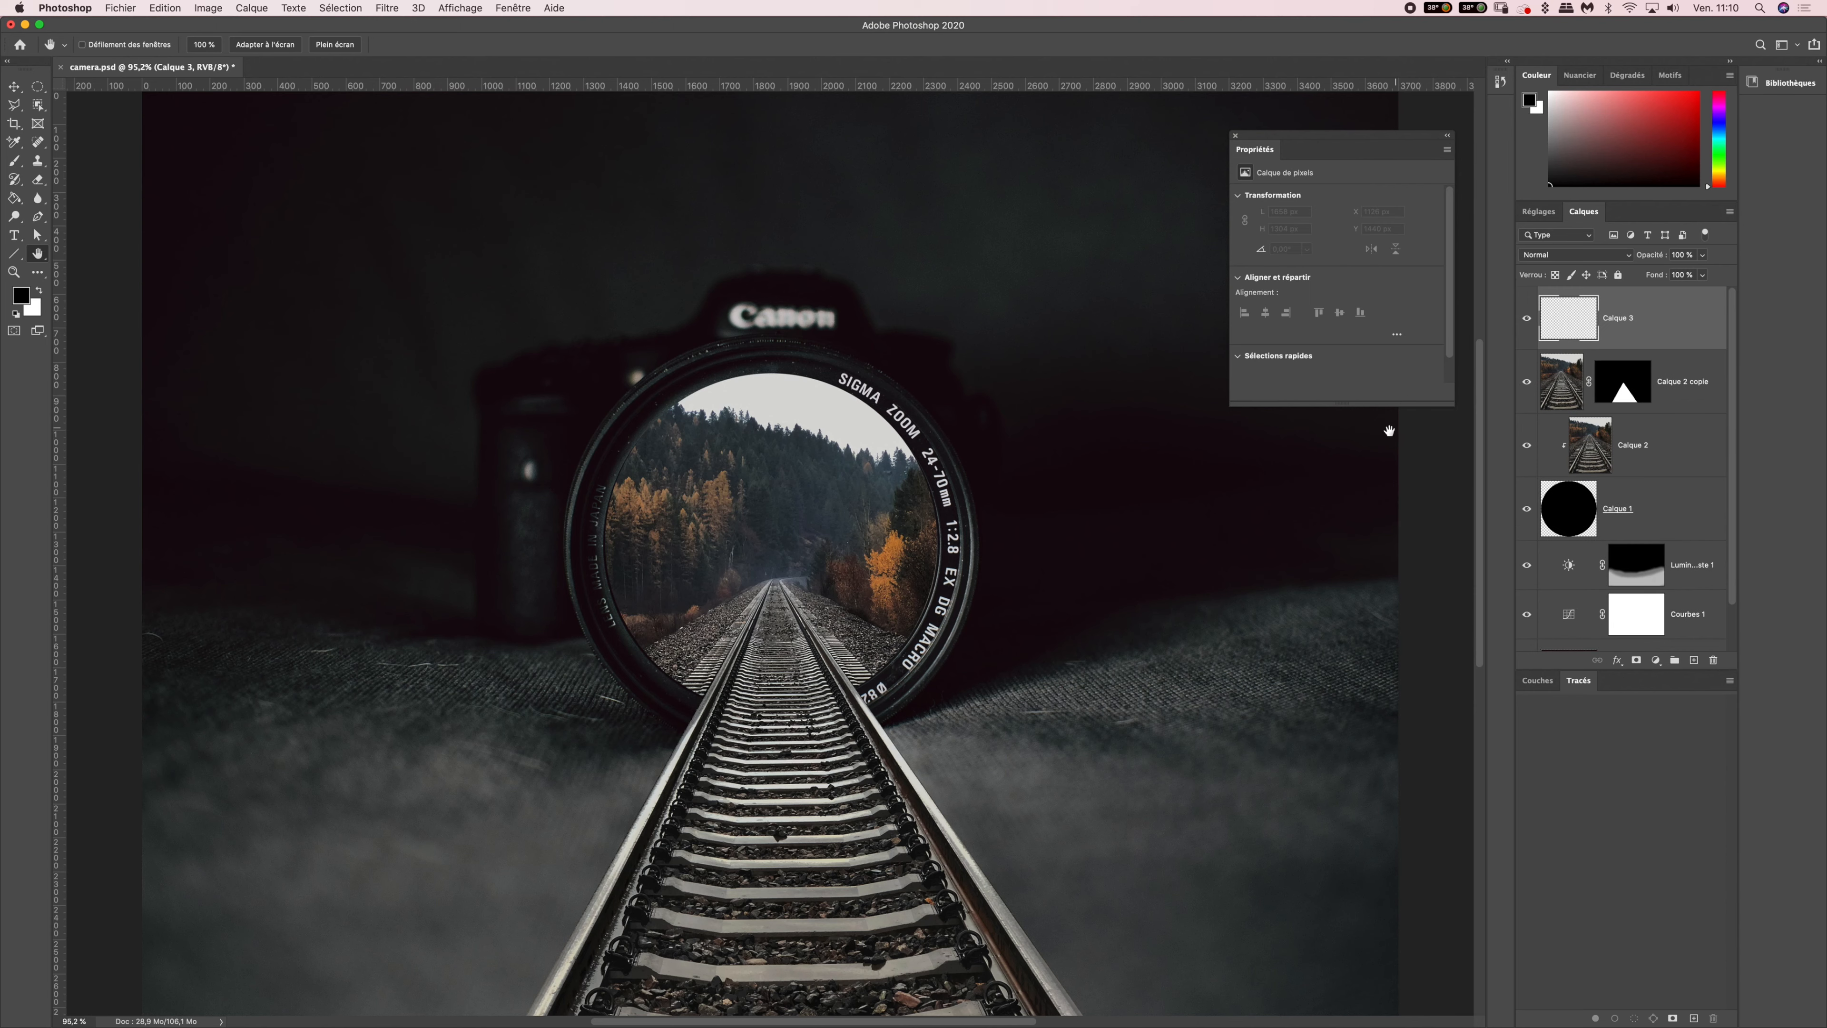
click(15, 163)
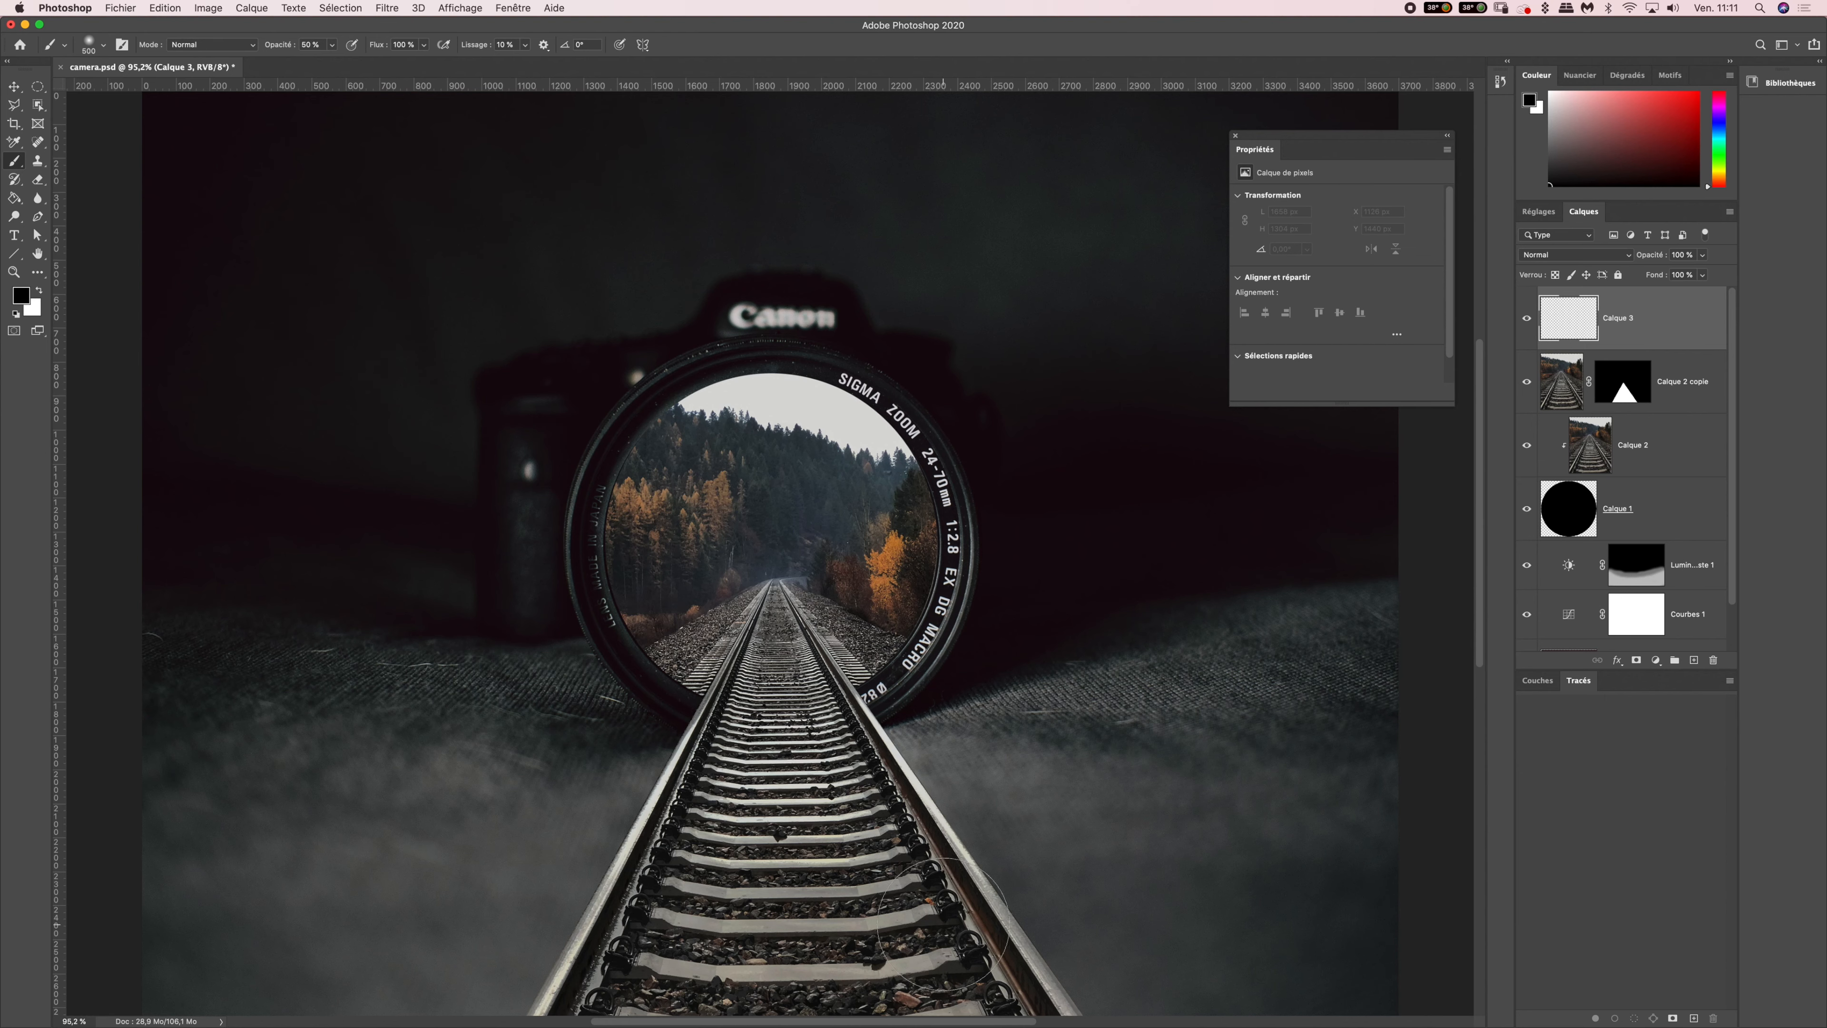
mouse_move(677, 852)
mouse_down()
mouse_move(573, 995)
mouse_move(631, 975)
mouse_move(692, 887)
mouse_move(704, 1021)
mouse_move(728, 887)
mouse_move(774, 1008)
mouse_move(790, 873)
mouse_move(839, 1006)
mouse_move(849, 867)
mouse_move(934, 953)
mouse_move(944, 917)
mouse_move(1036, 983)
mouse_up()
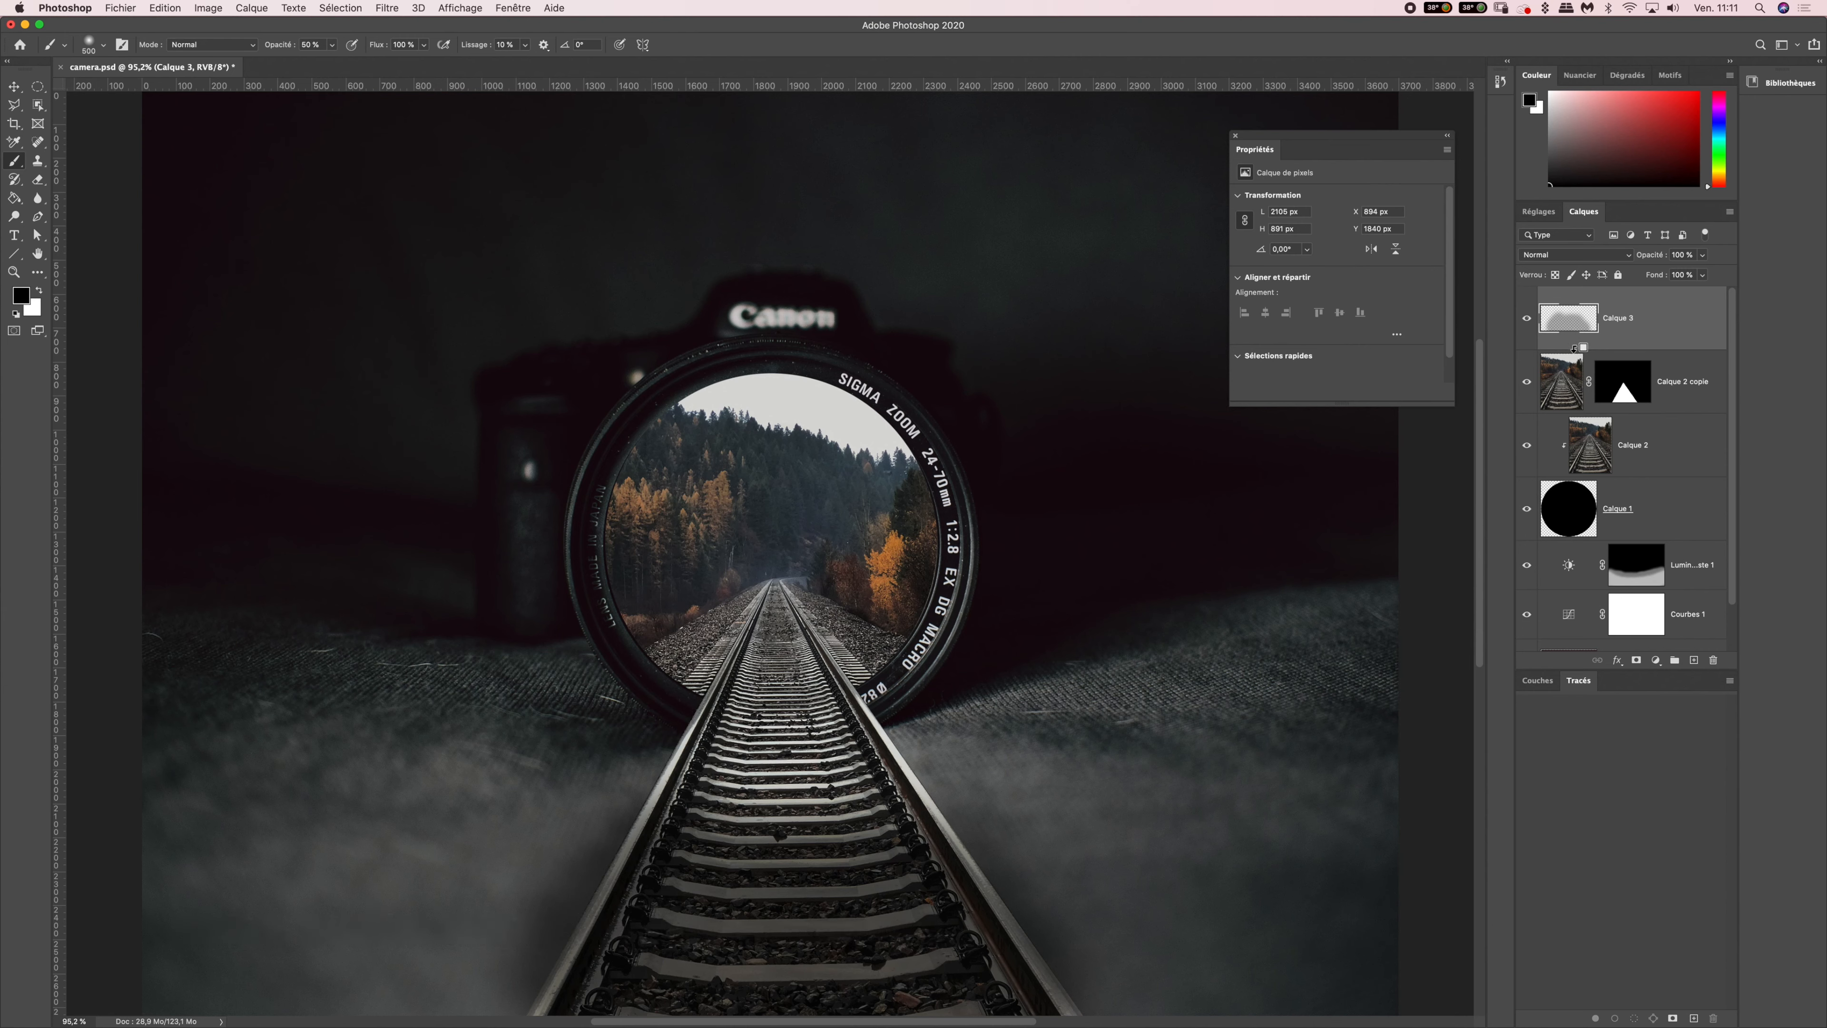
- Clip the black shading layer to the duplicate rails layer and set it to 67% opacity in Produit blend mode
alt+click(1573, 349)
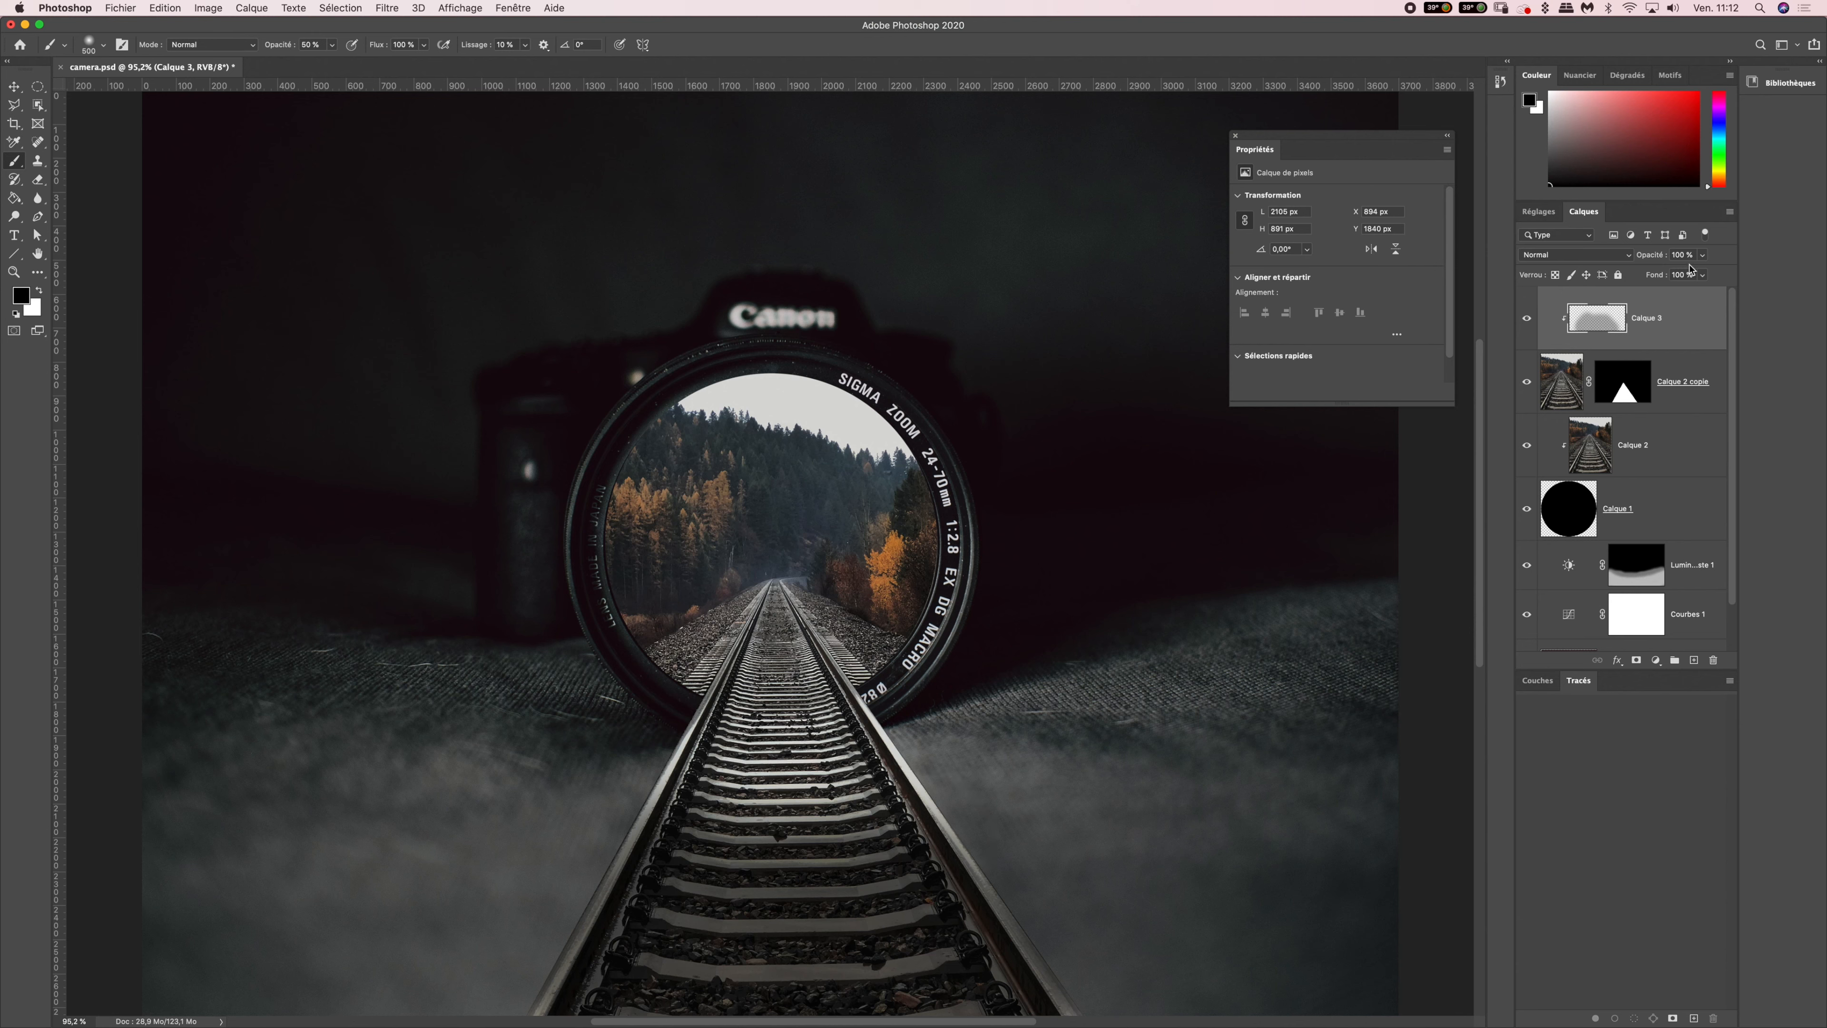
click(1701, 257)
drag(1700, 274, 1686, 275)
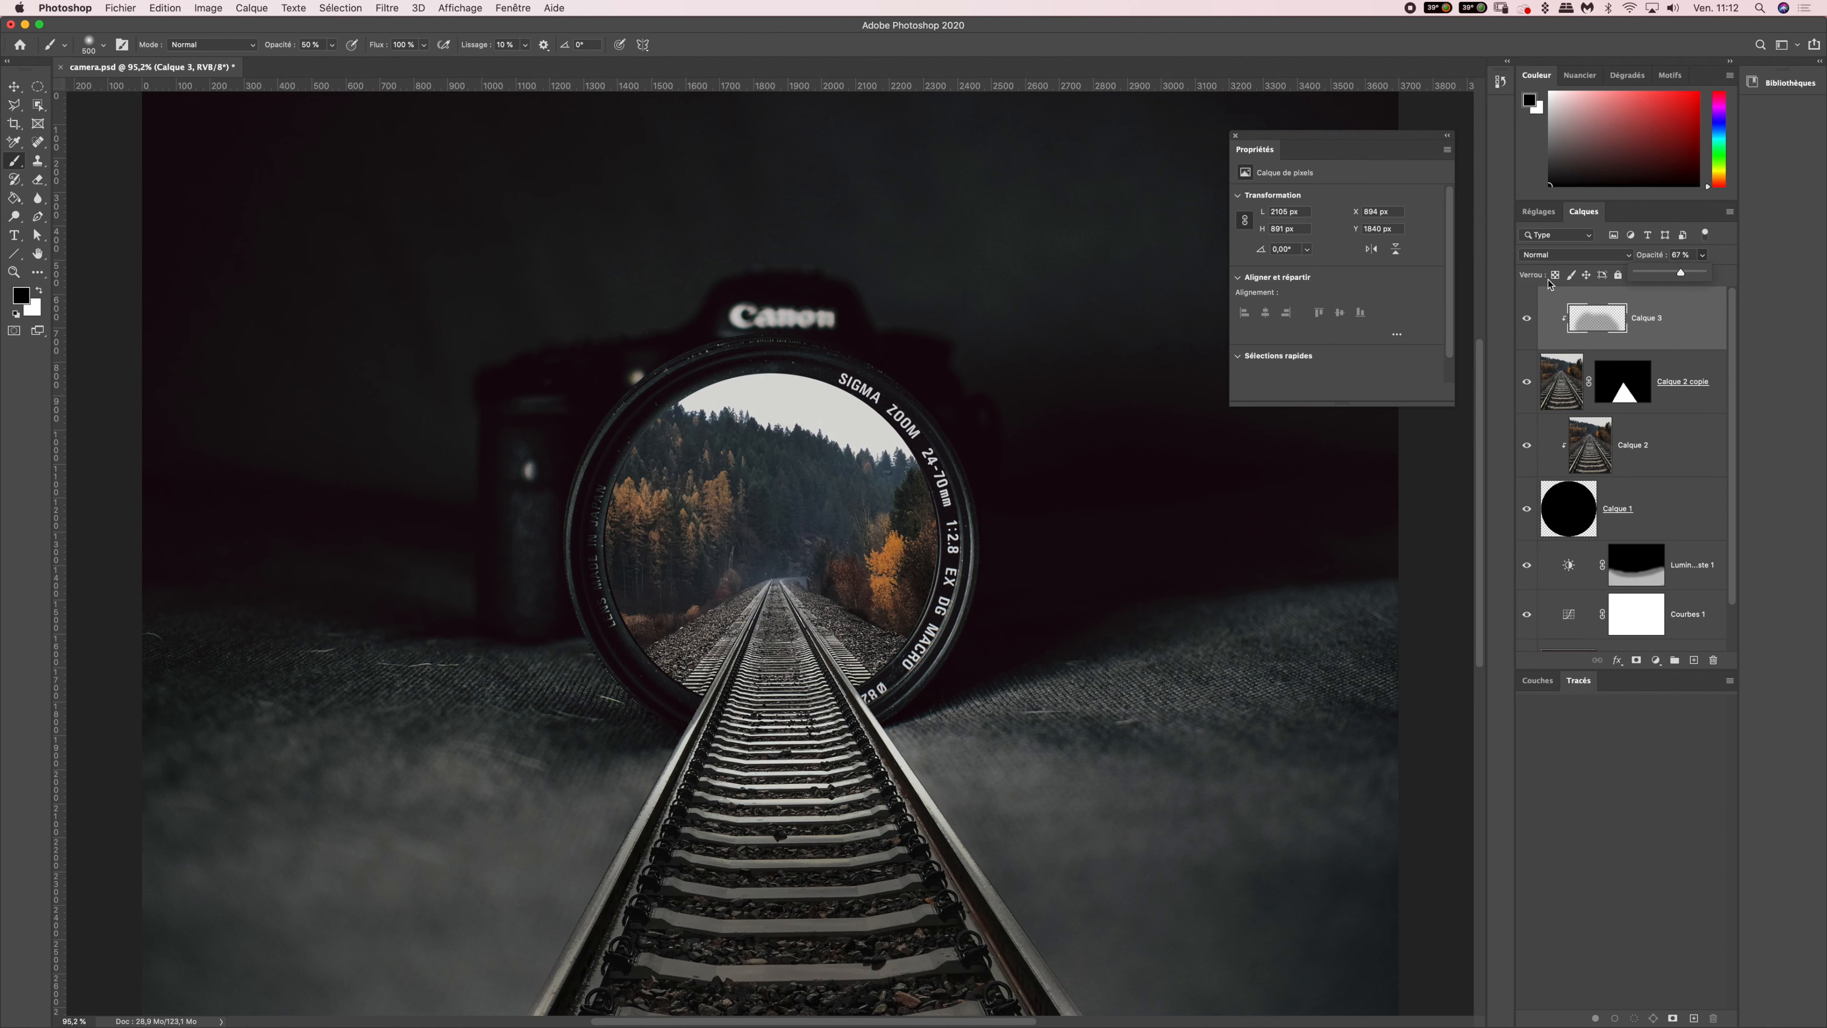
click(1566, 256)
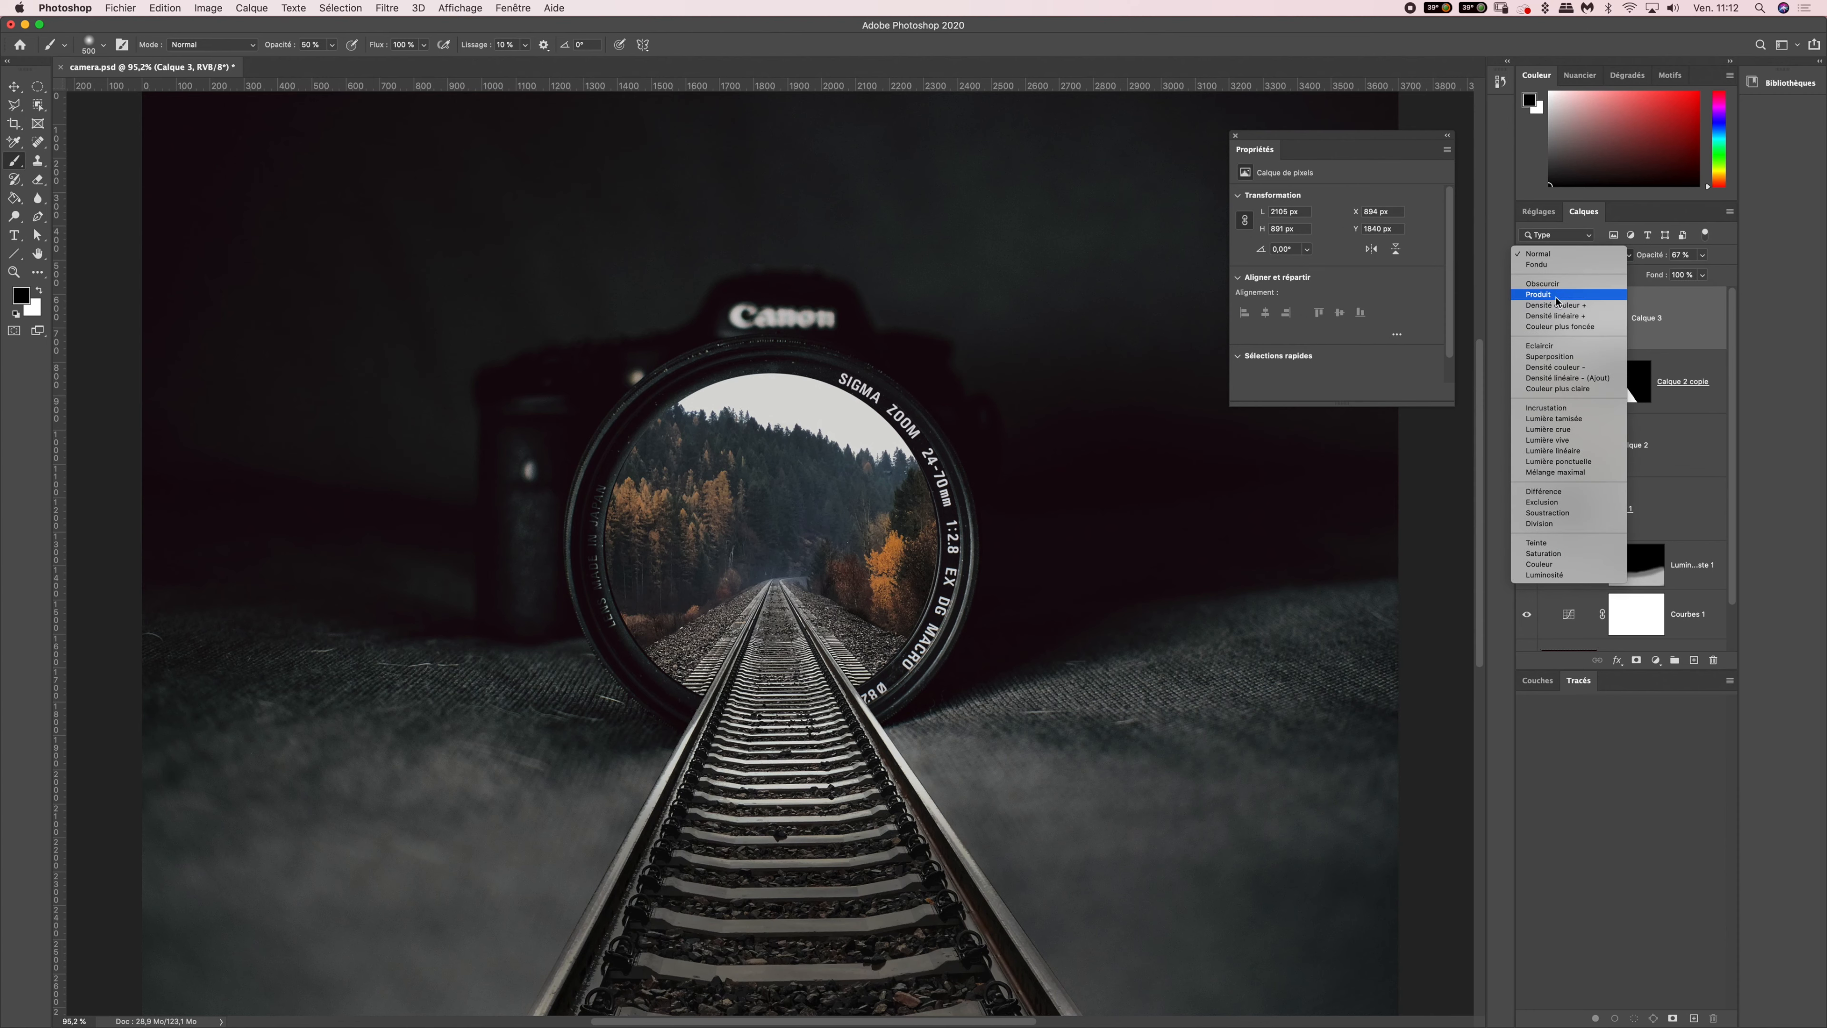
click(1558, 295)
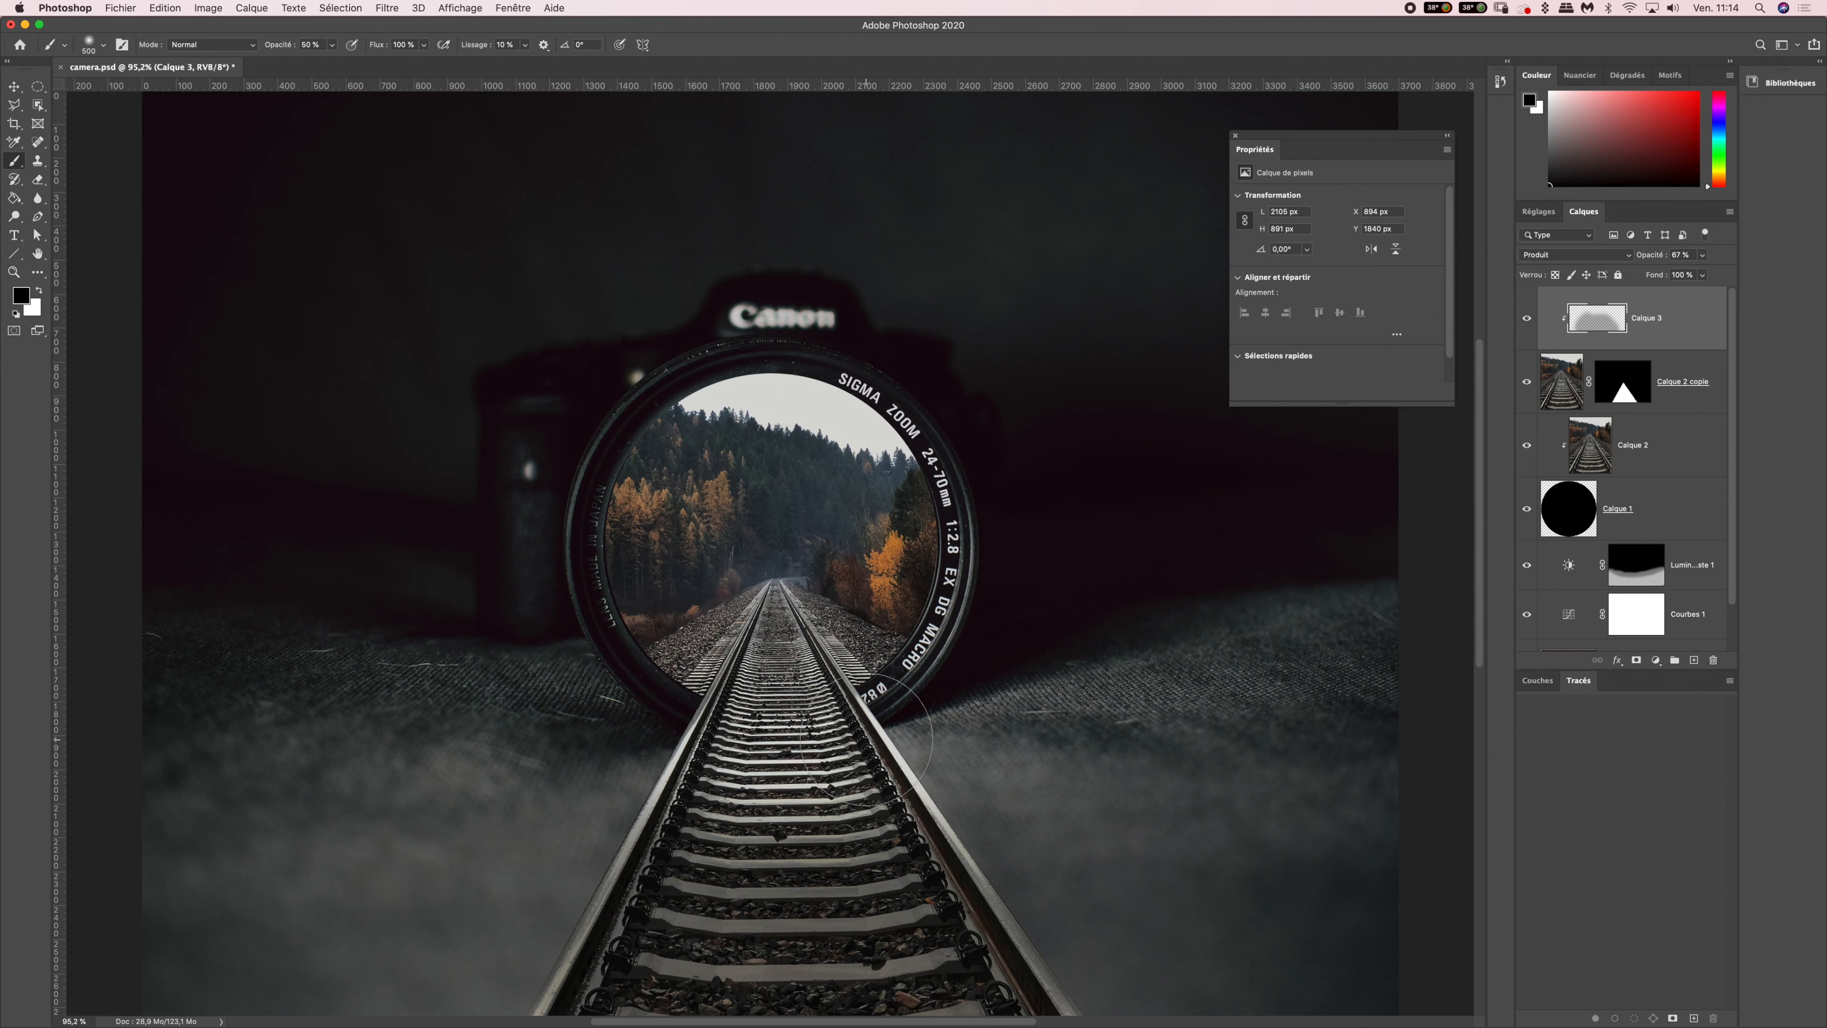
- Open the Bascule-Décentrement blur for the image of the duplicate rails layer, not its mask
click(1561, 386)
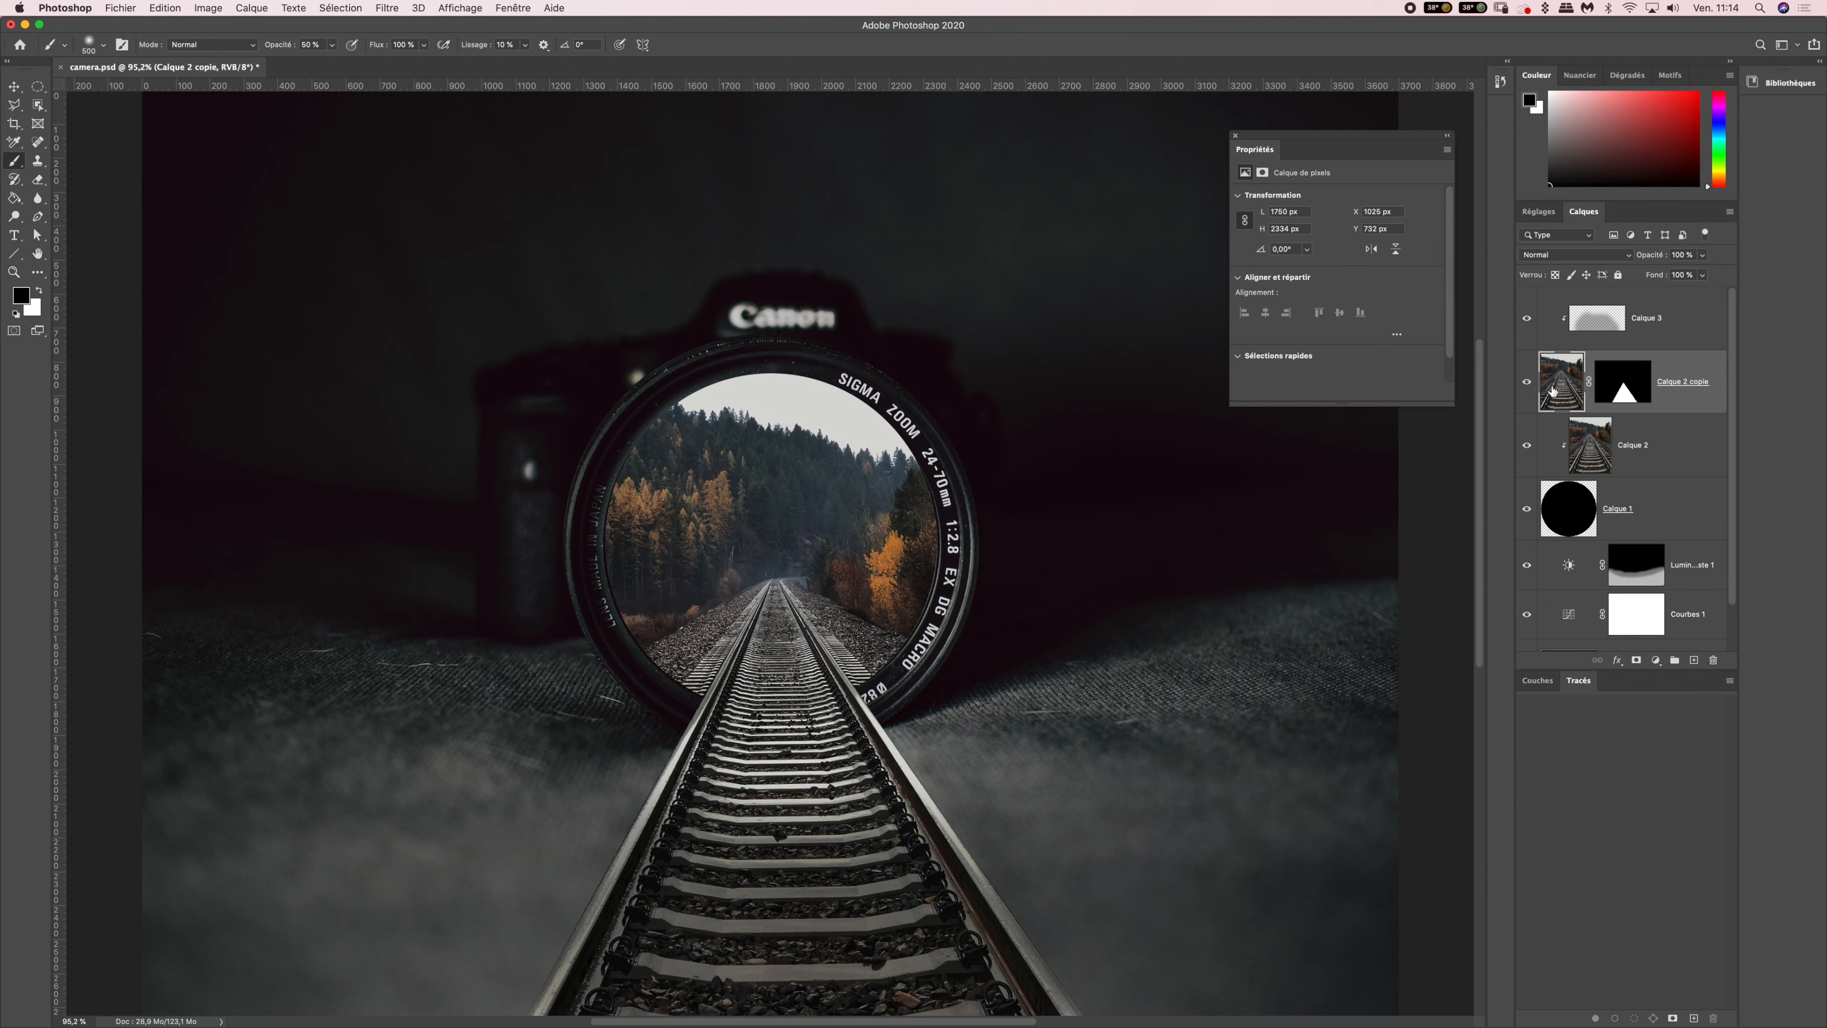
click(388, 8)
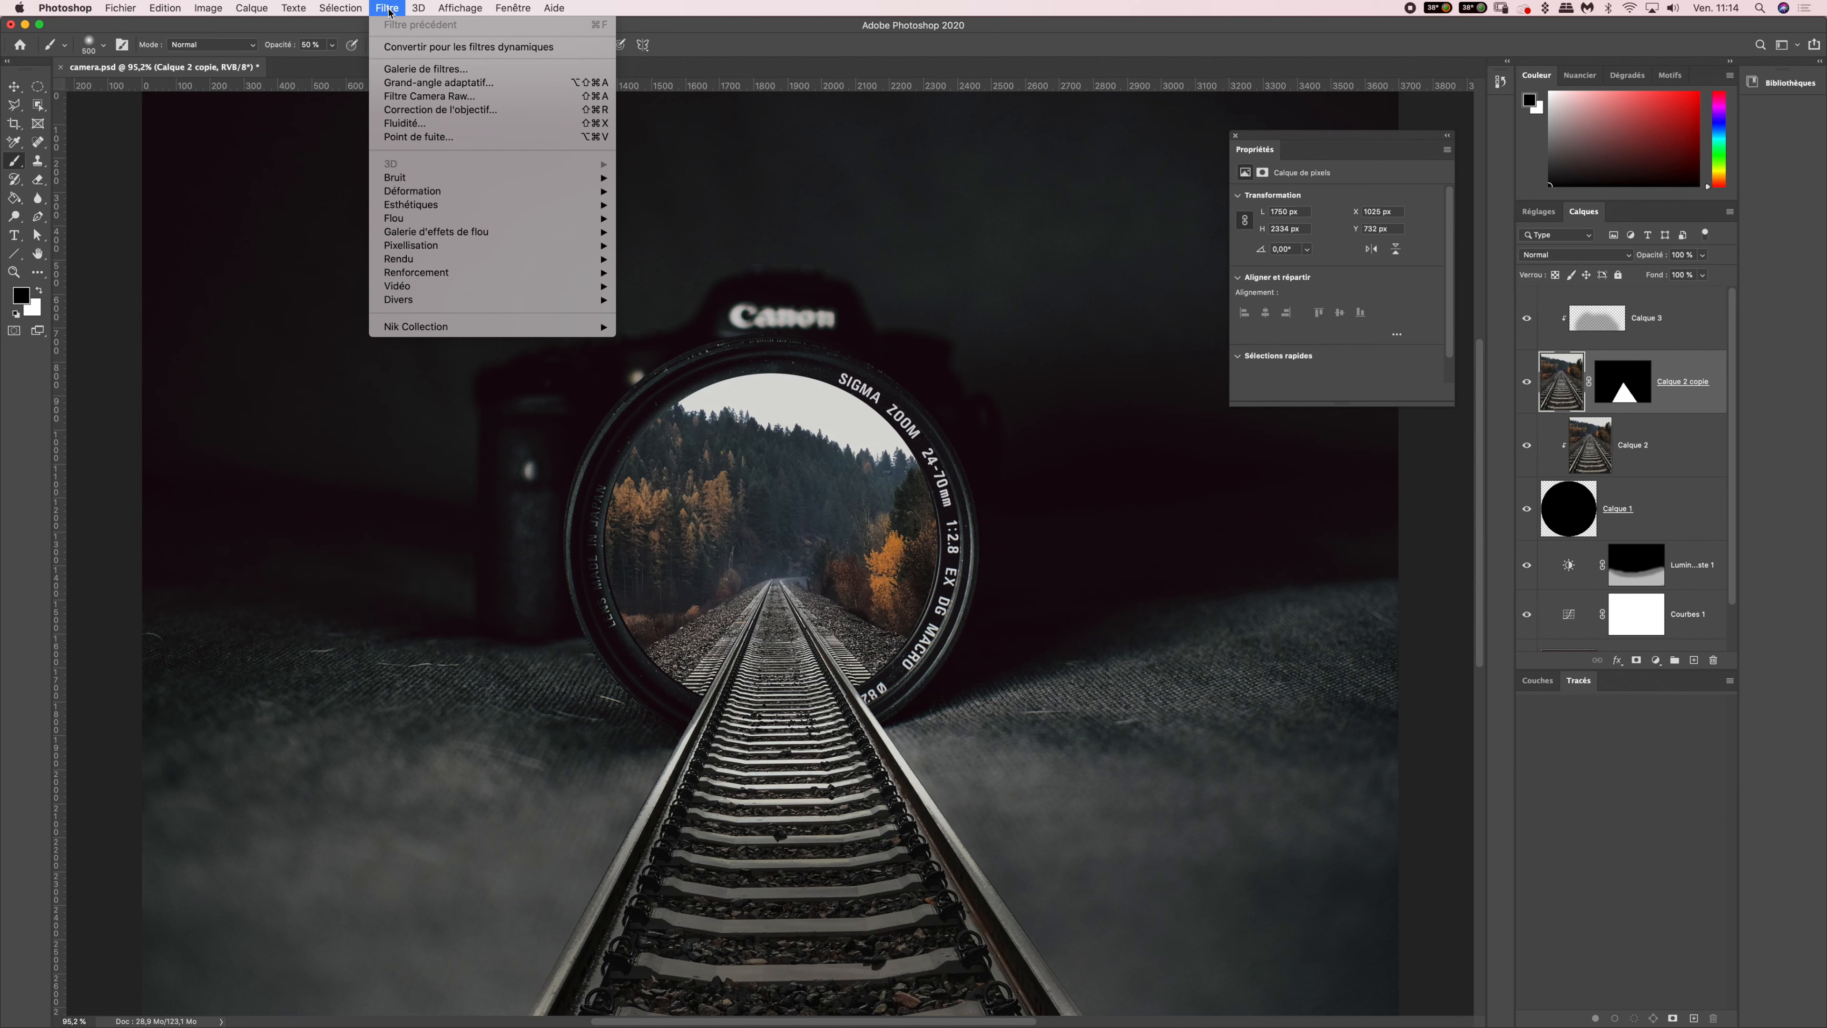
mouse_move(482, 233)
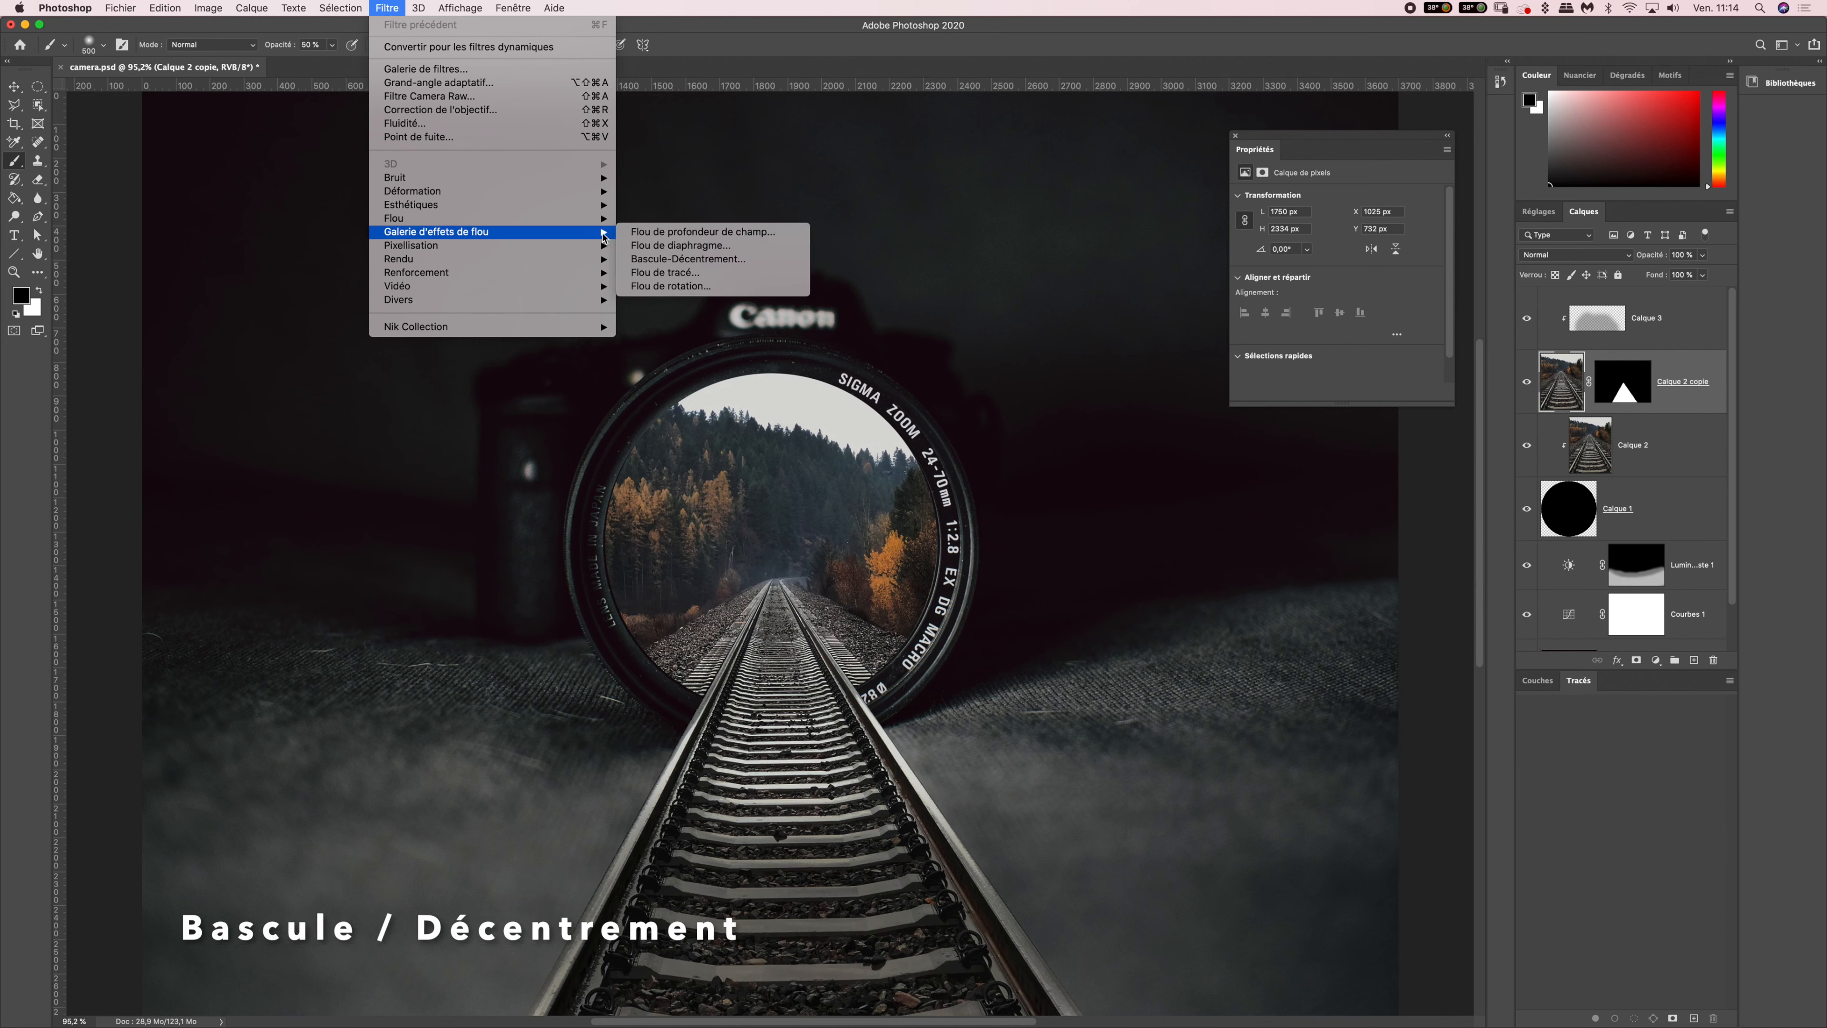
click(659, 257)
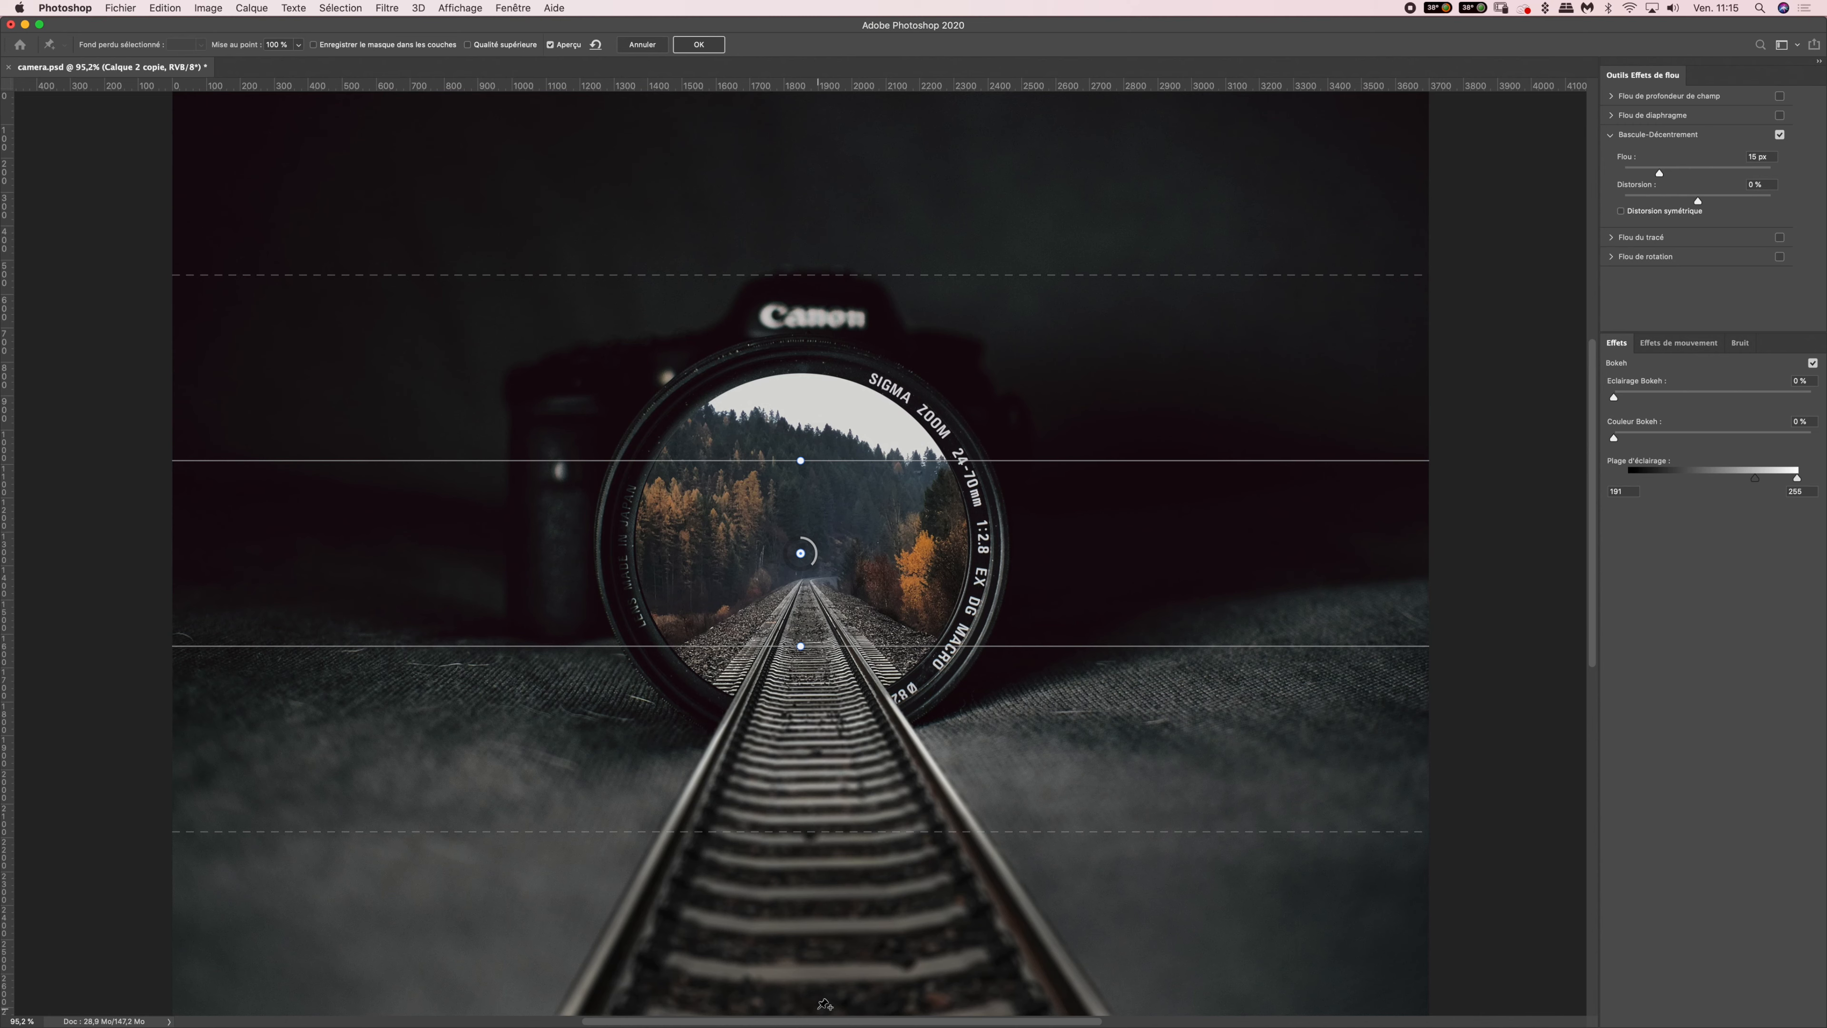
- Move the lower blur transition line below the image edge and the lower focus line down to the base of the lens
key(super+minus)
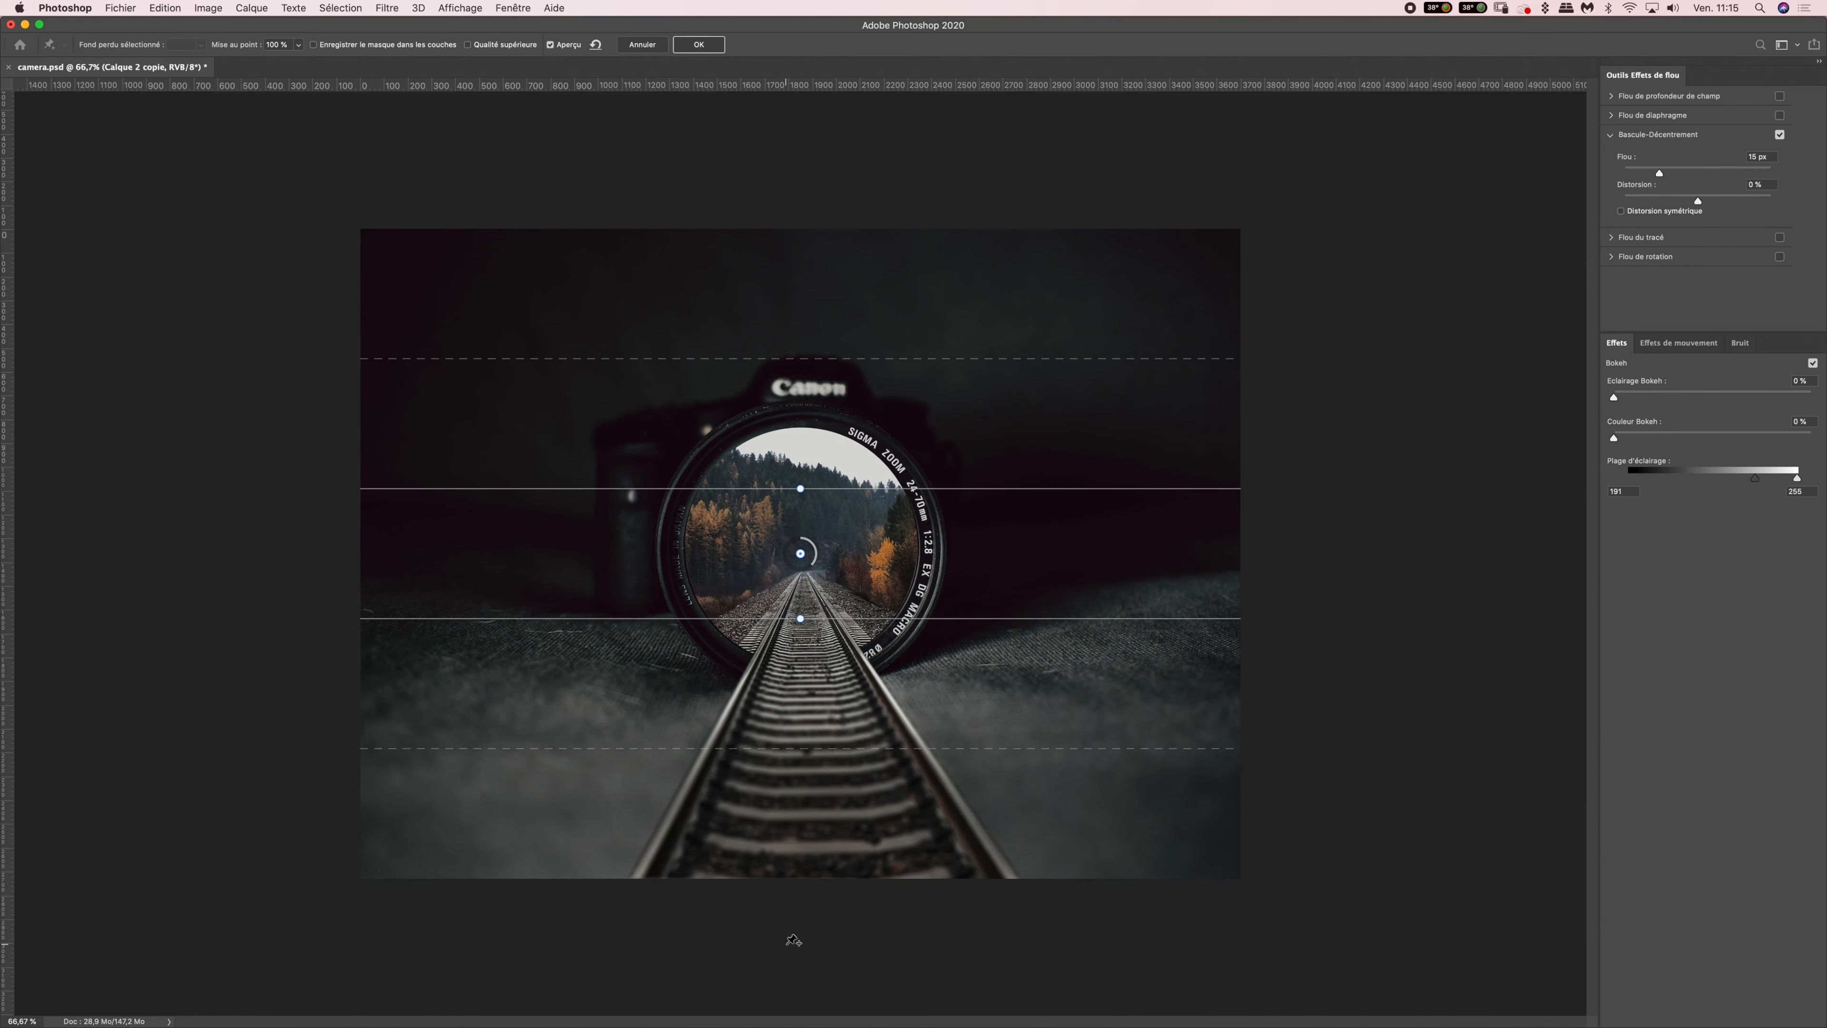
key(super+minus)
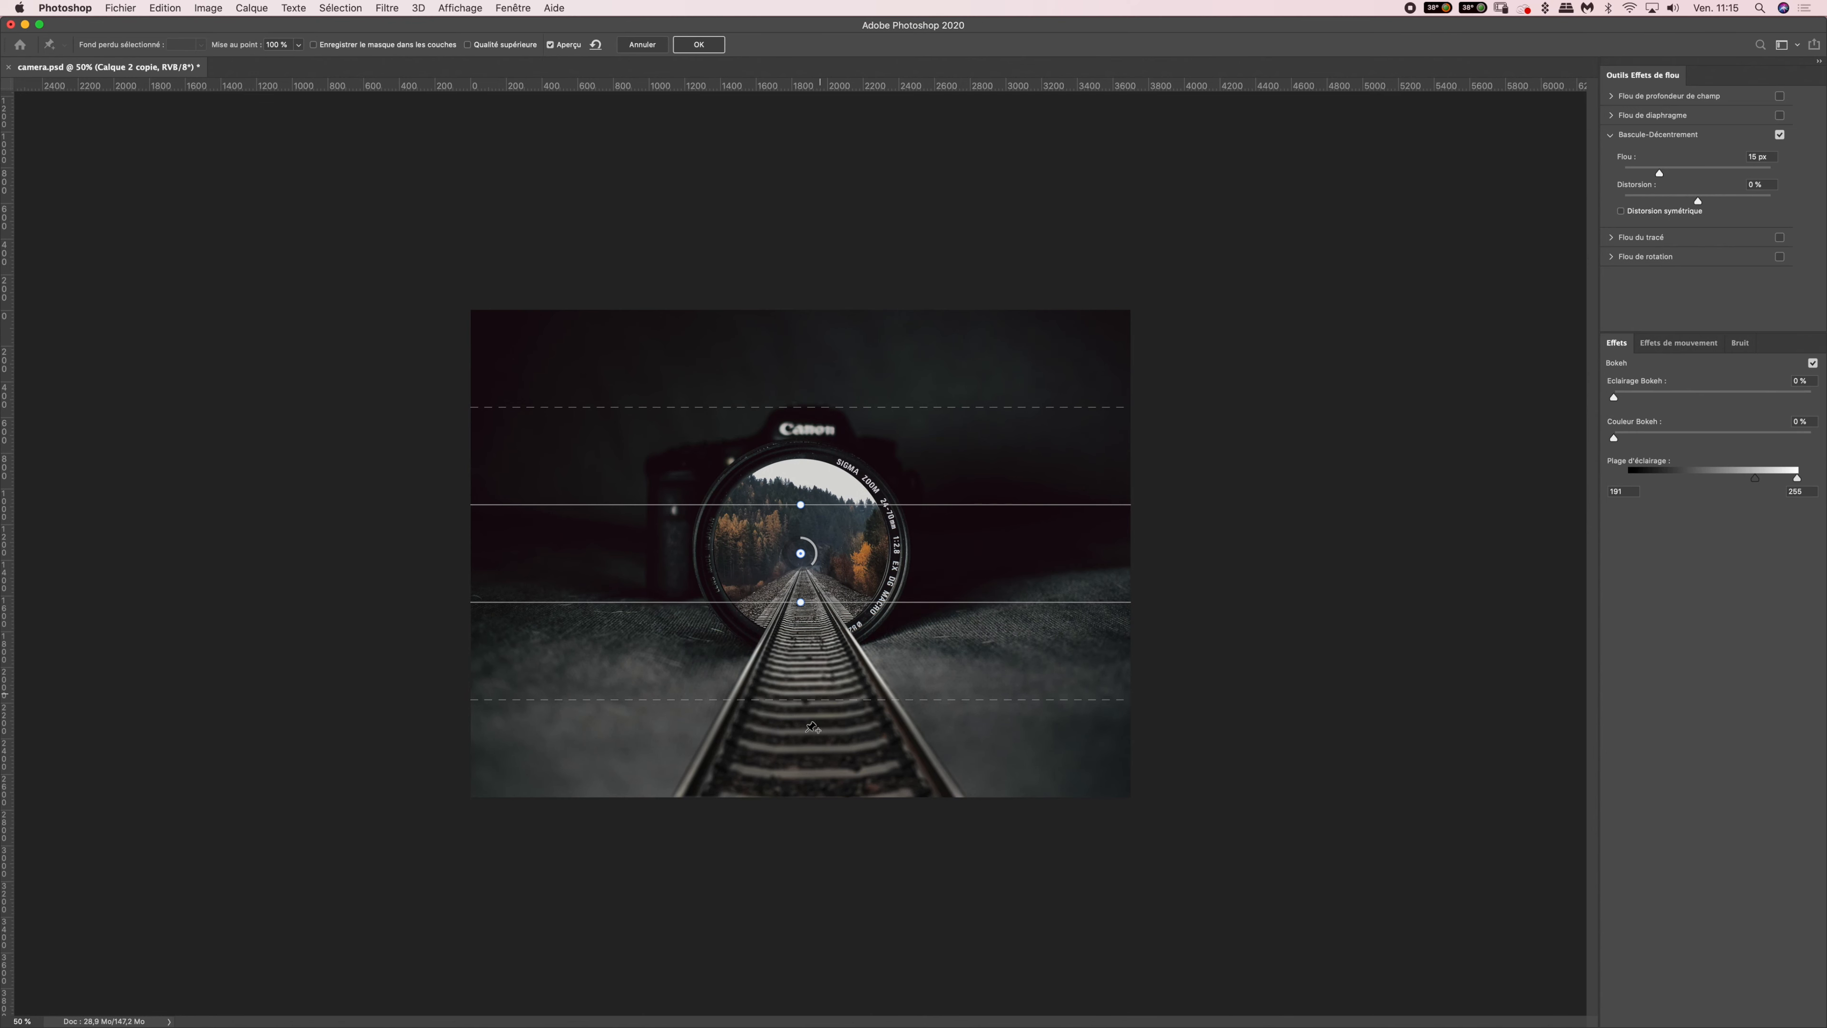
drag(797, 698, 796, 832)
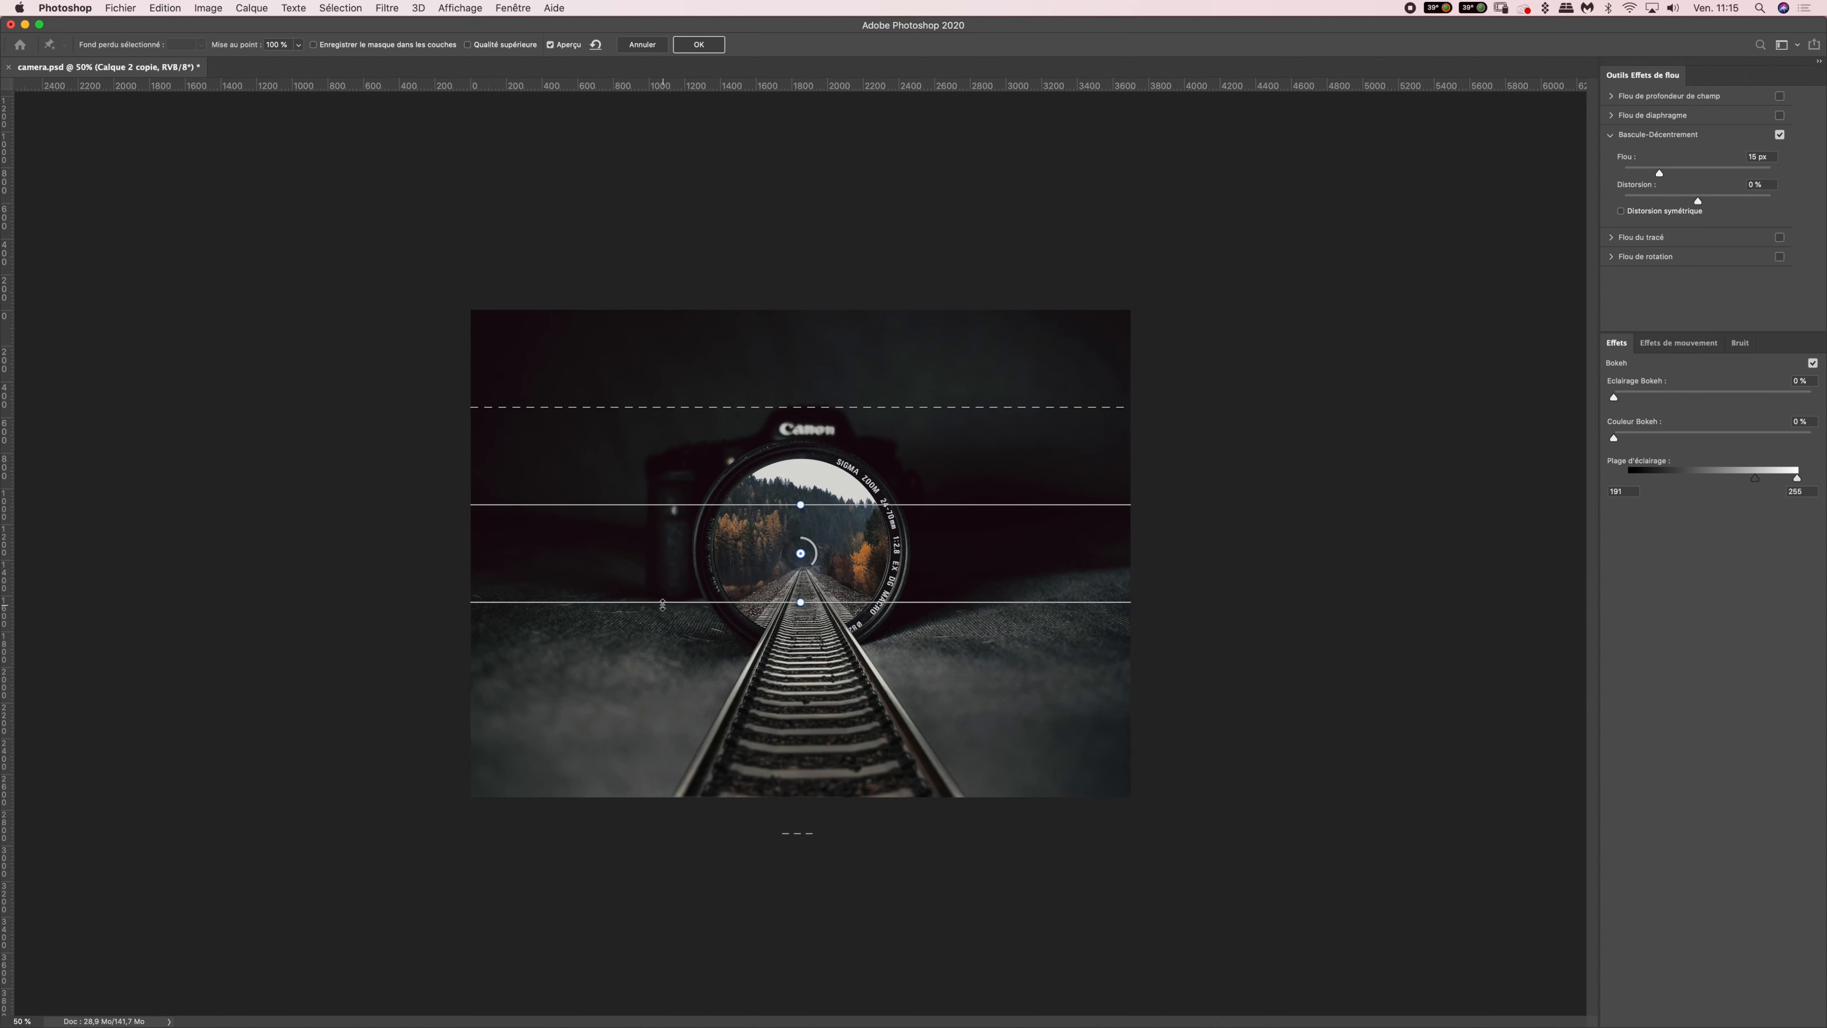
drag(854, 602, 852, 634)
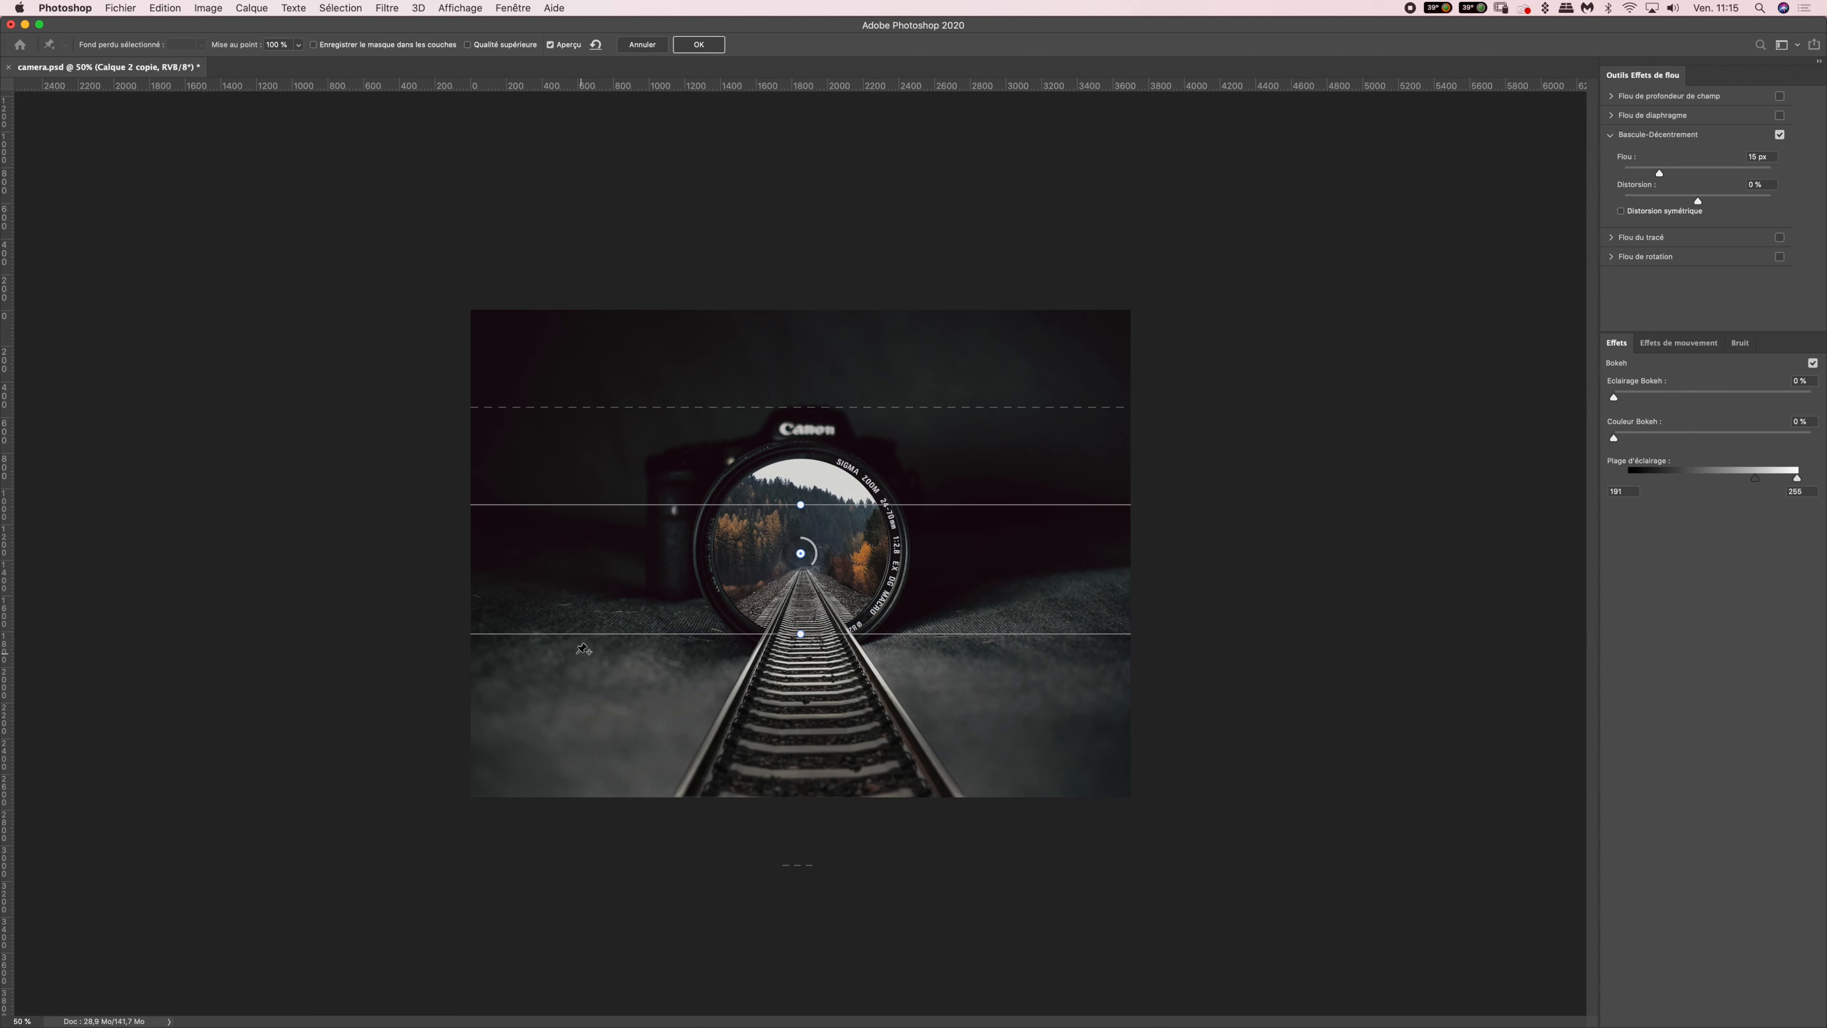
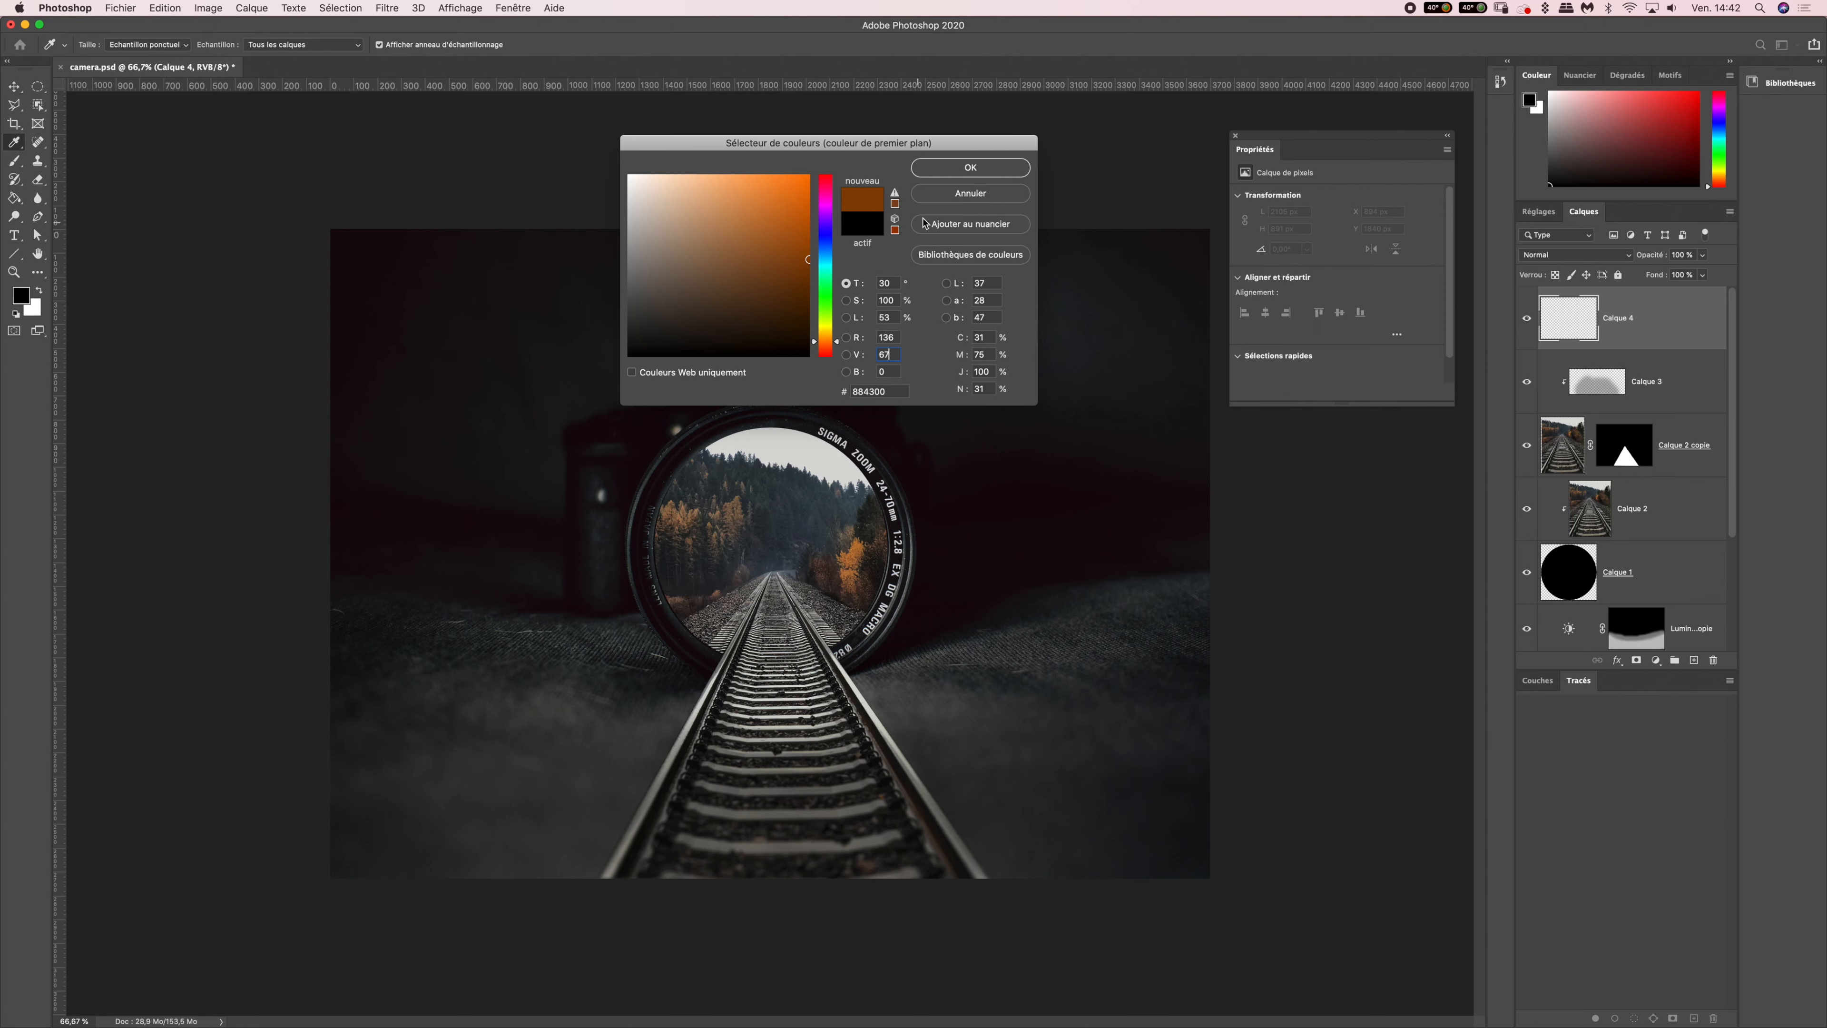
- Paint a soft glow in colour 884300 over the lens centre on Calque 4 and set its blend mode to Densité couleur -
click(938, 172)
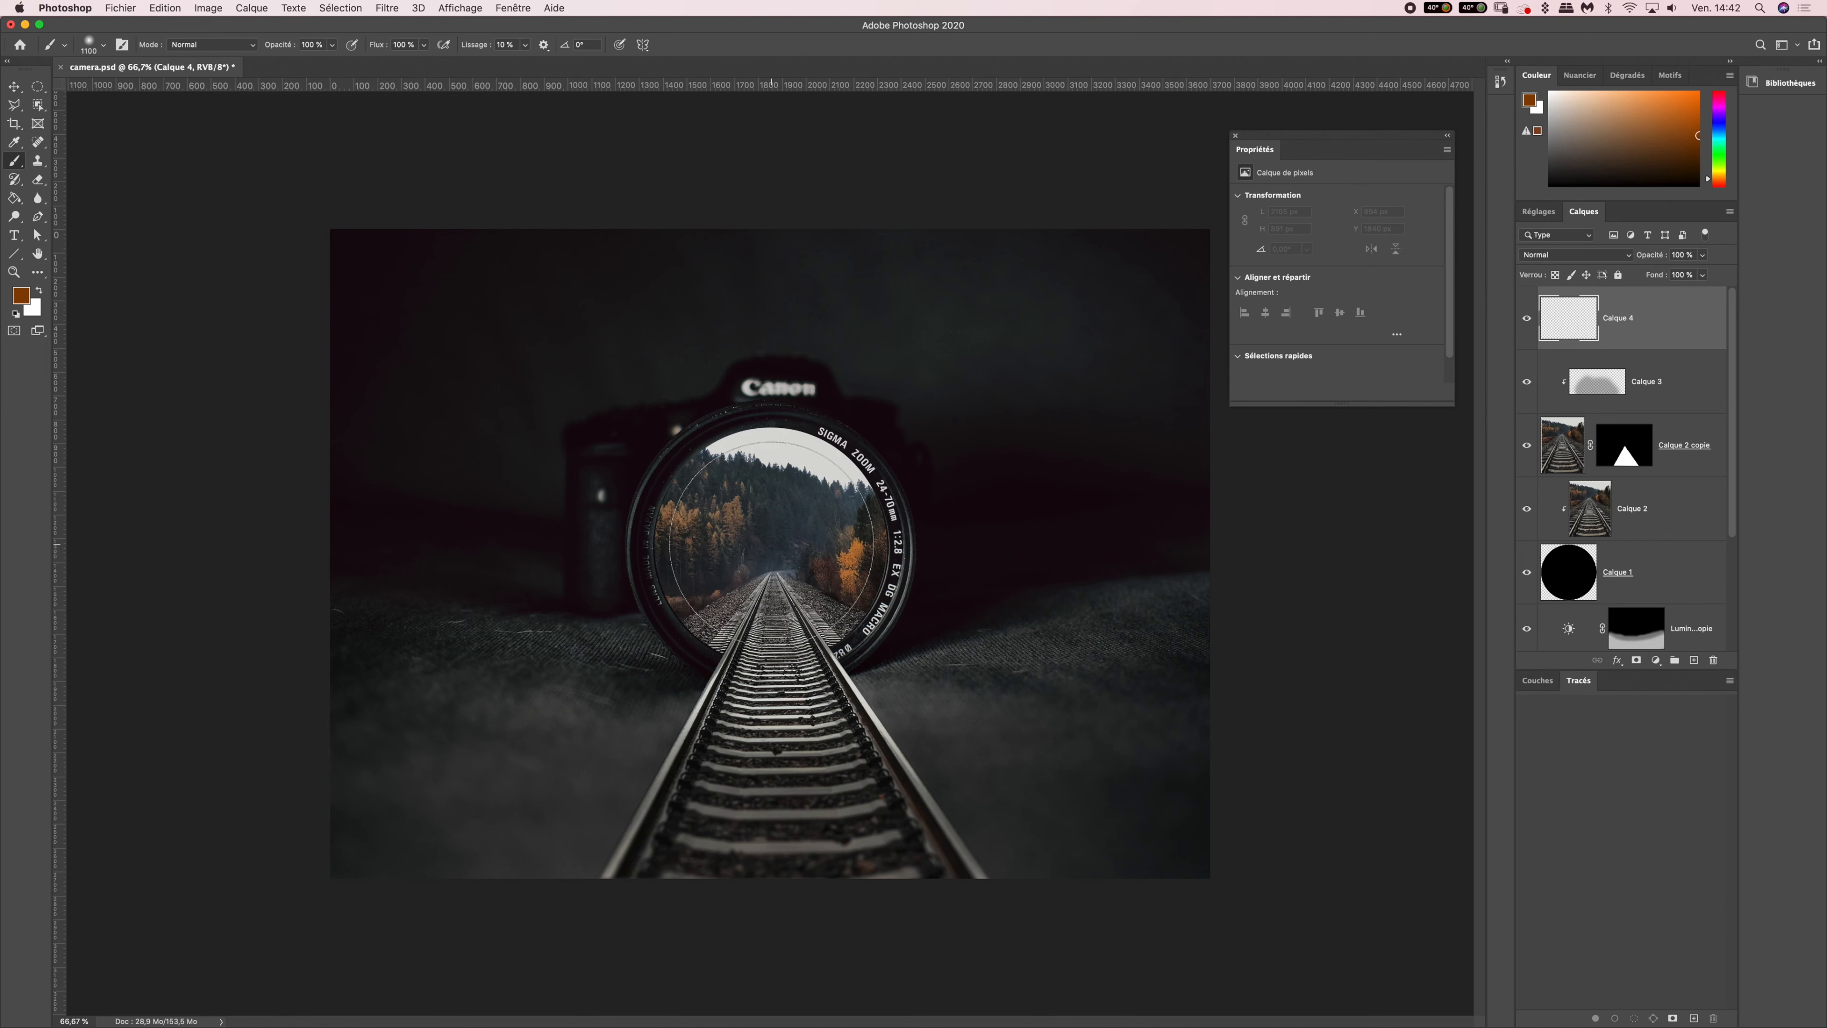
click(770, 539)
click(769, 531)
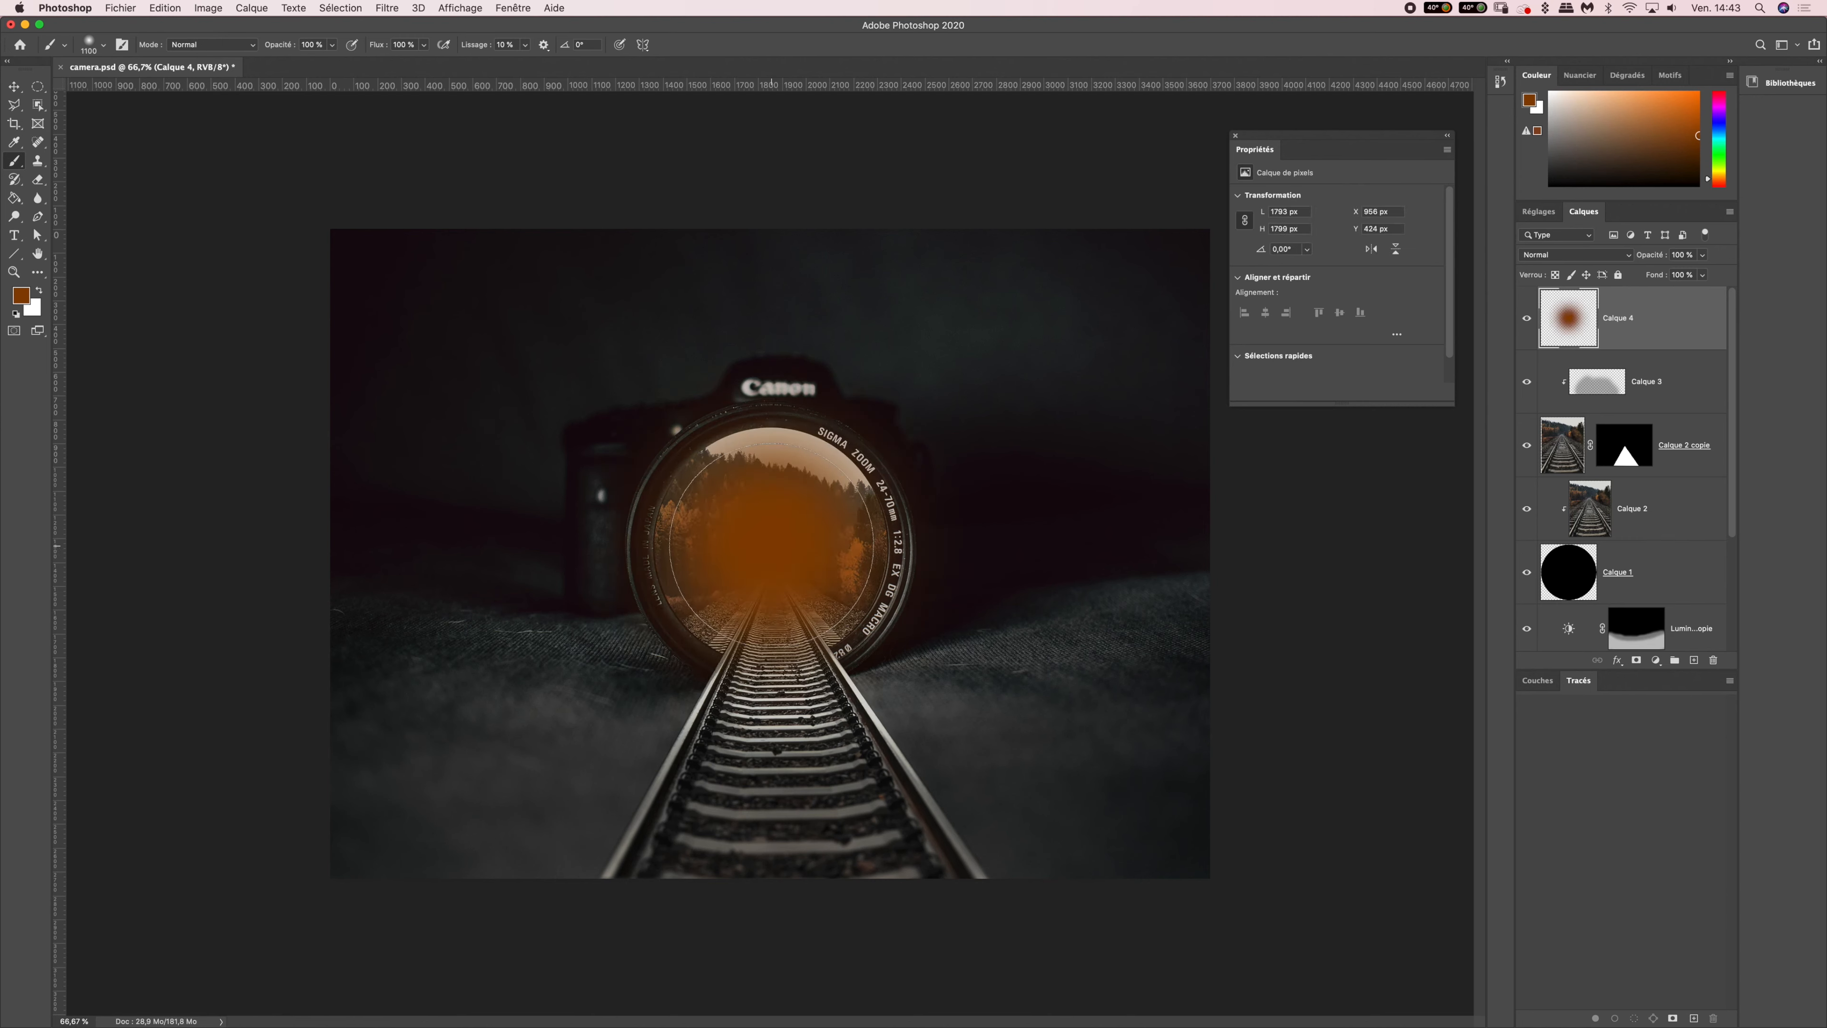
click(767, 522)
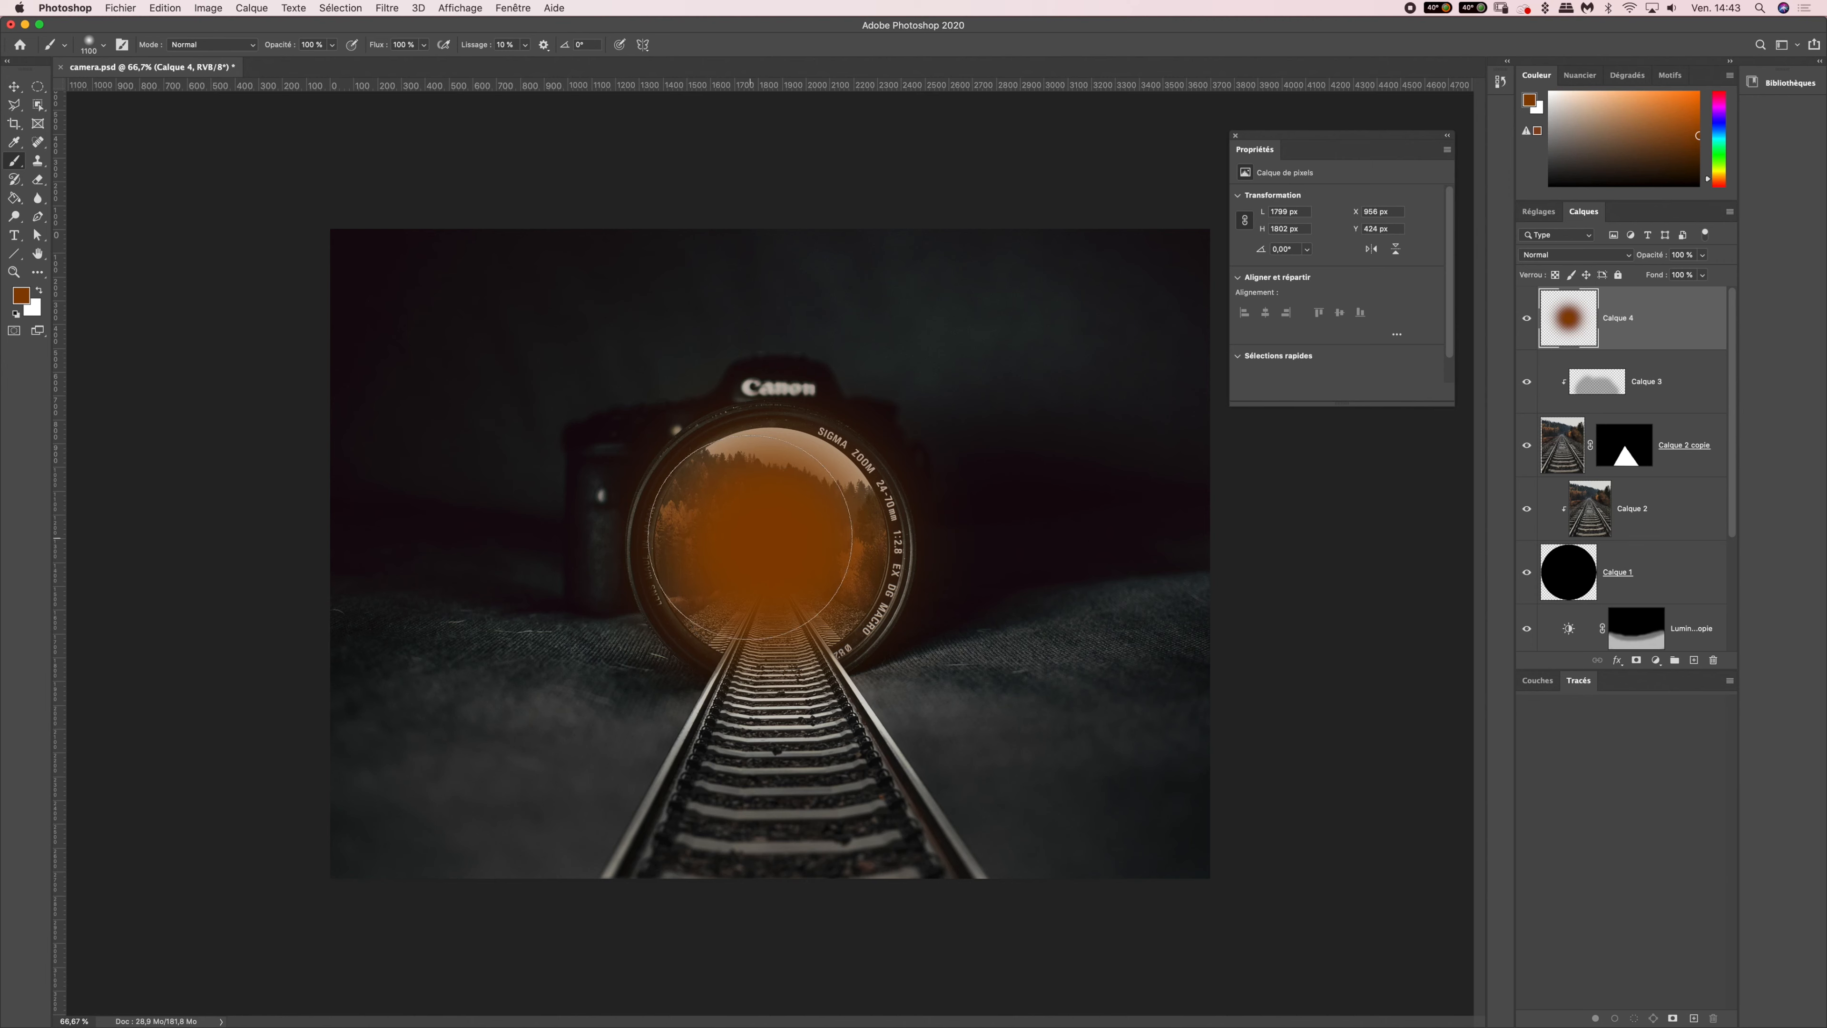
click(1551, 257)
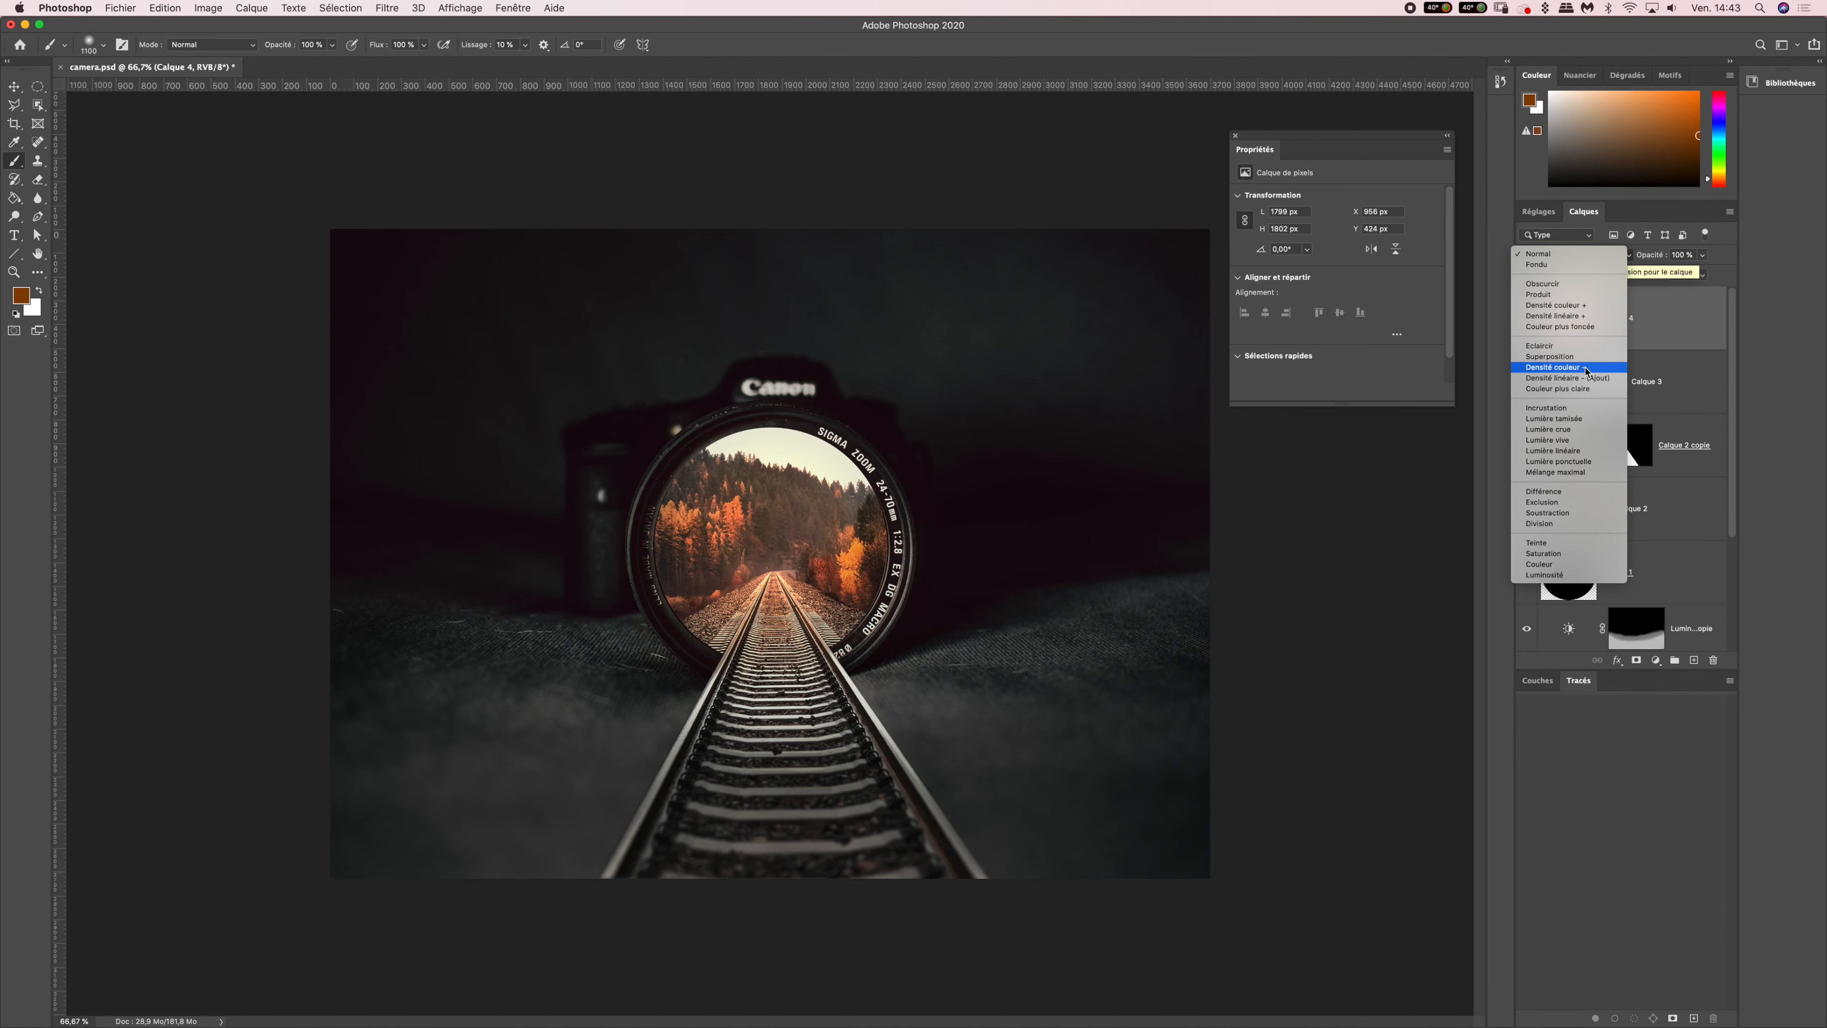
click(1586, 368)
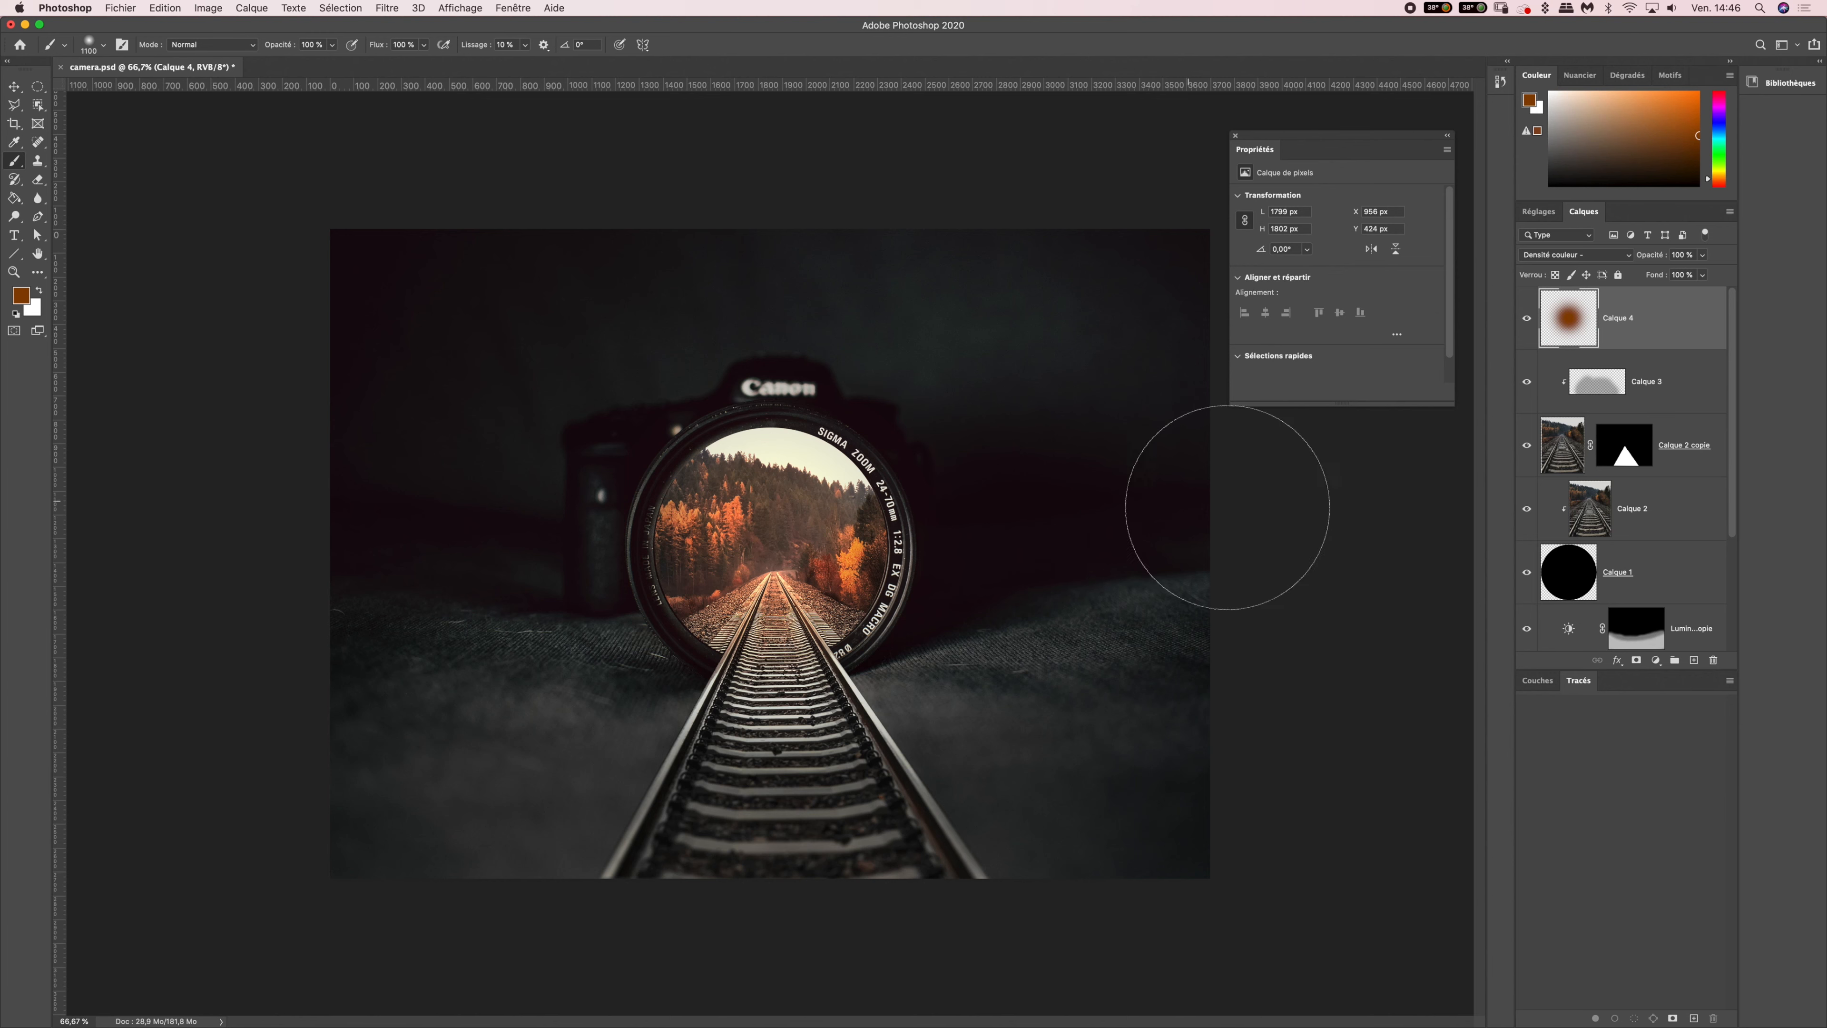
- Add another empty layer above the orange glow and set the brush size to 600 px
click(1695, 662)
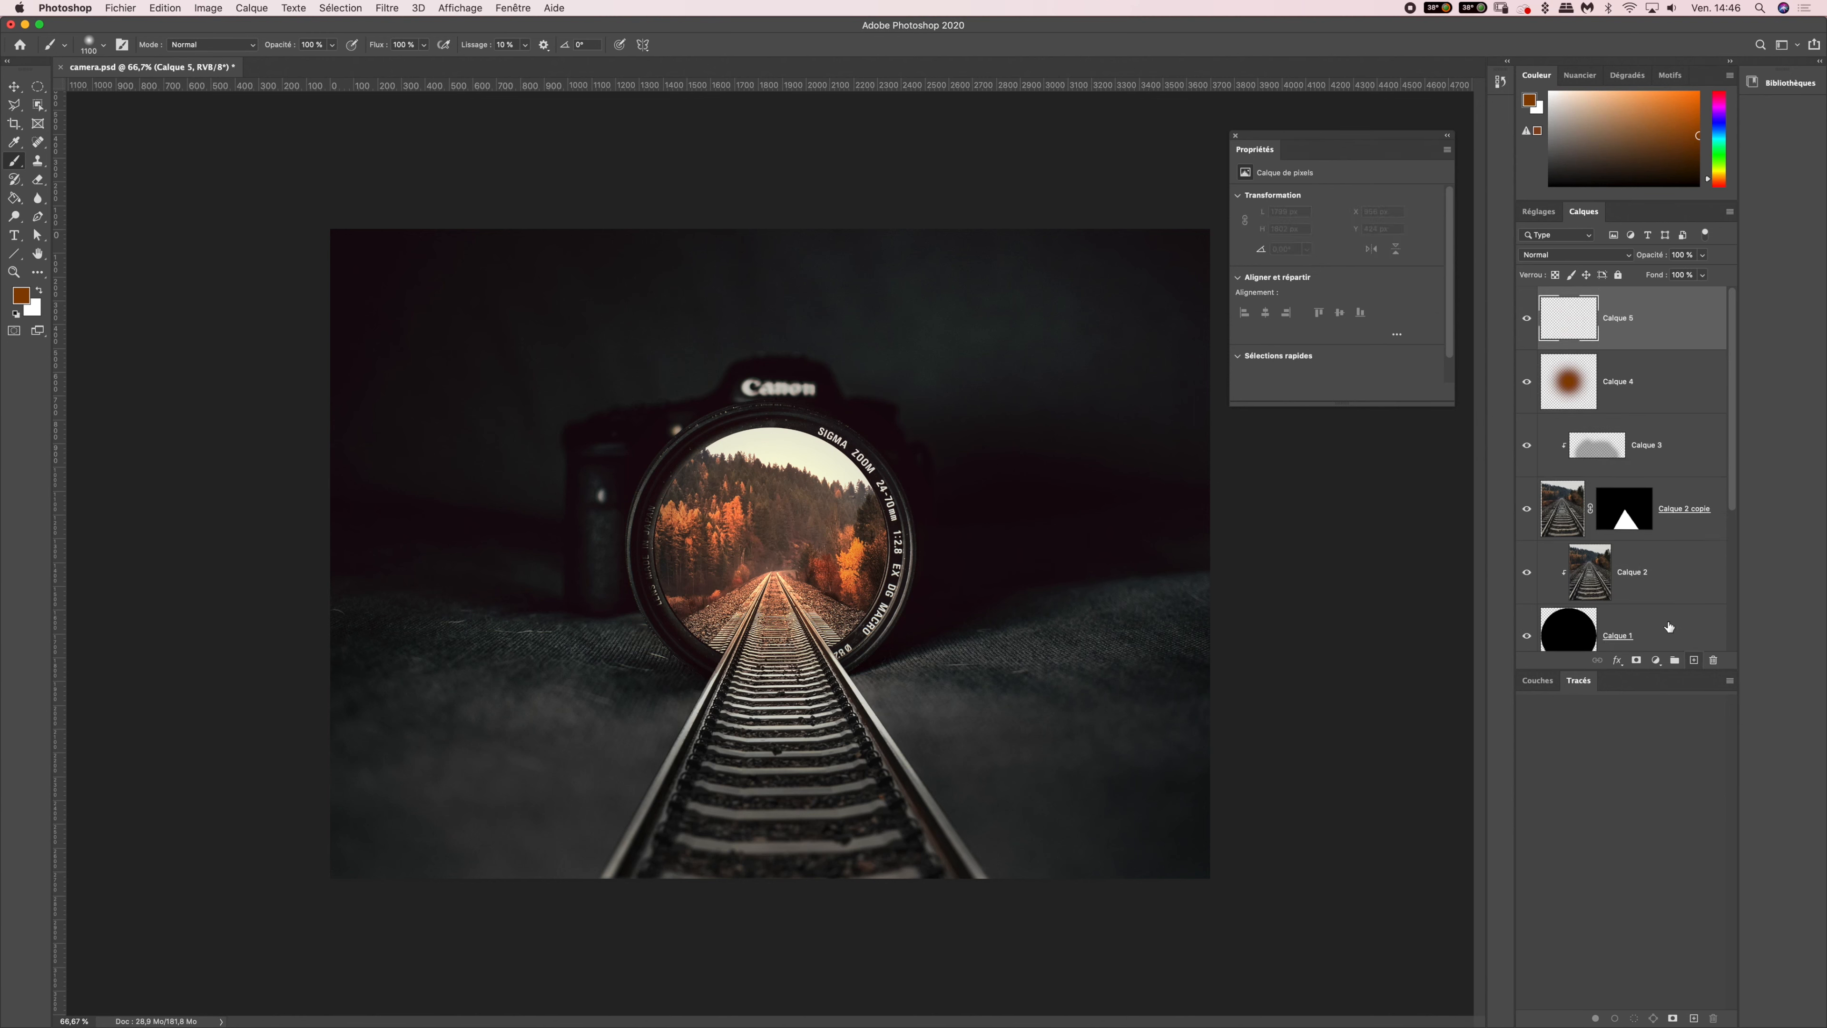
click(92, 48)
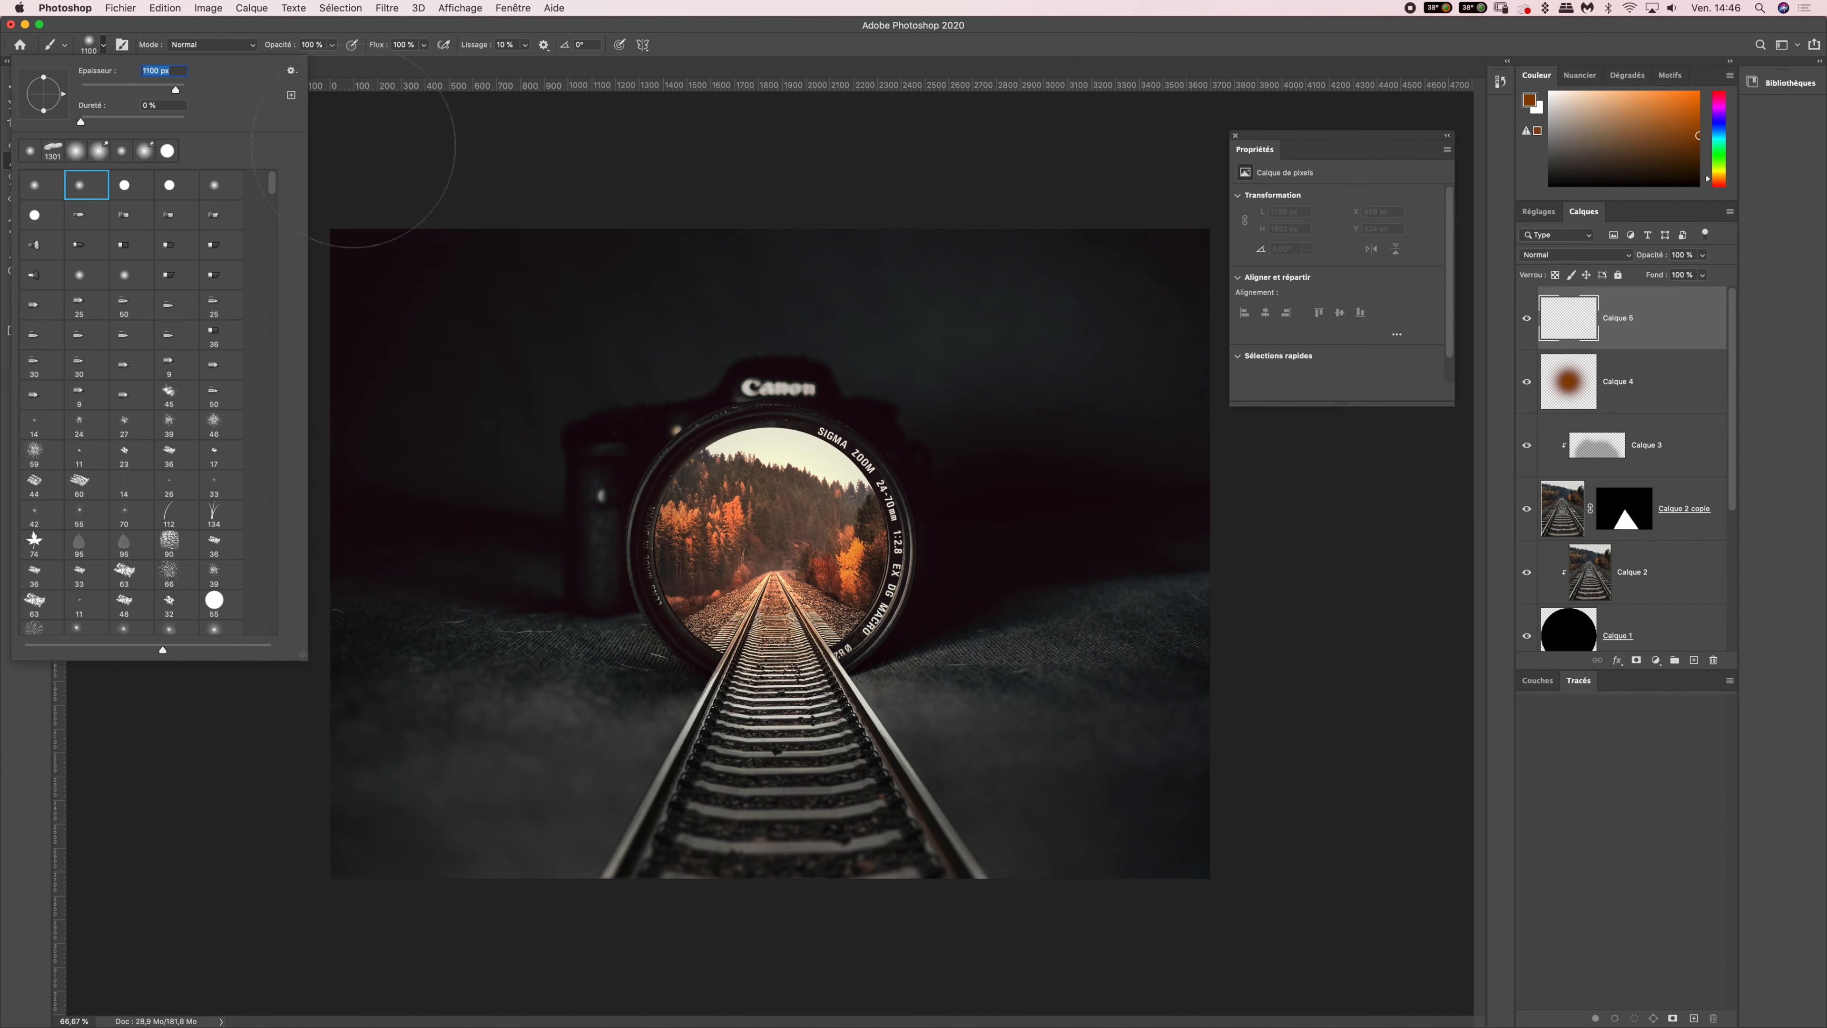
text(600)
key(super+Tab)
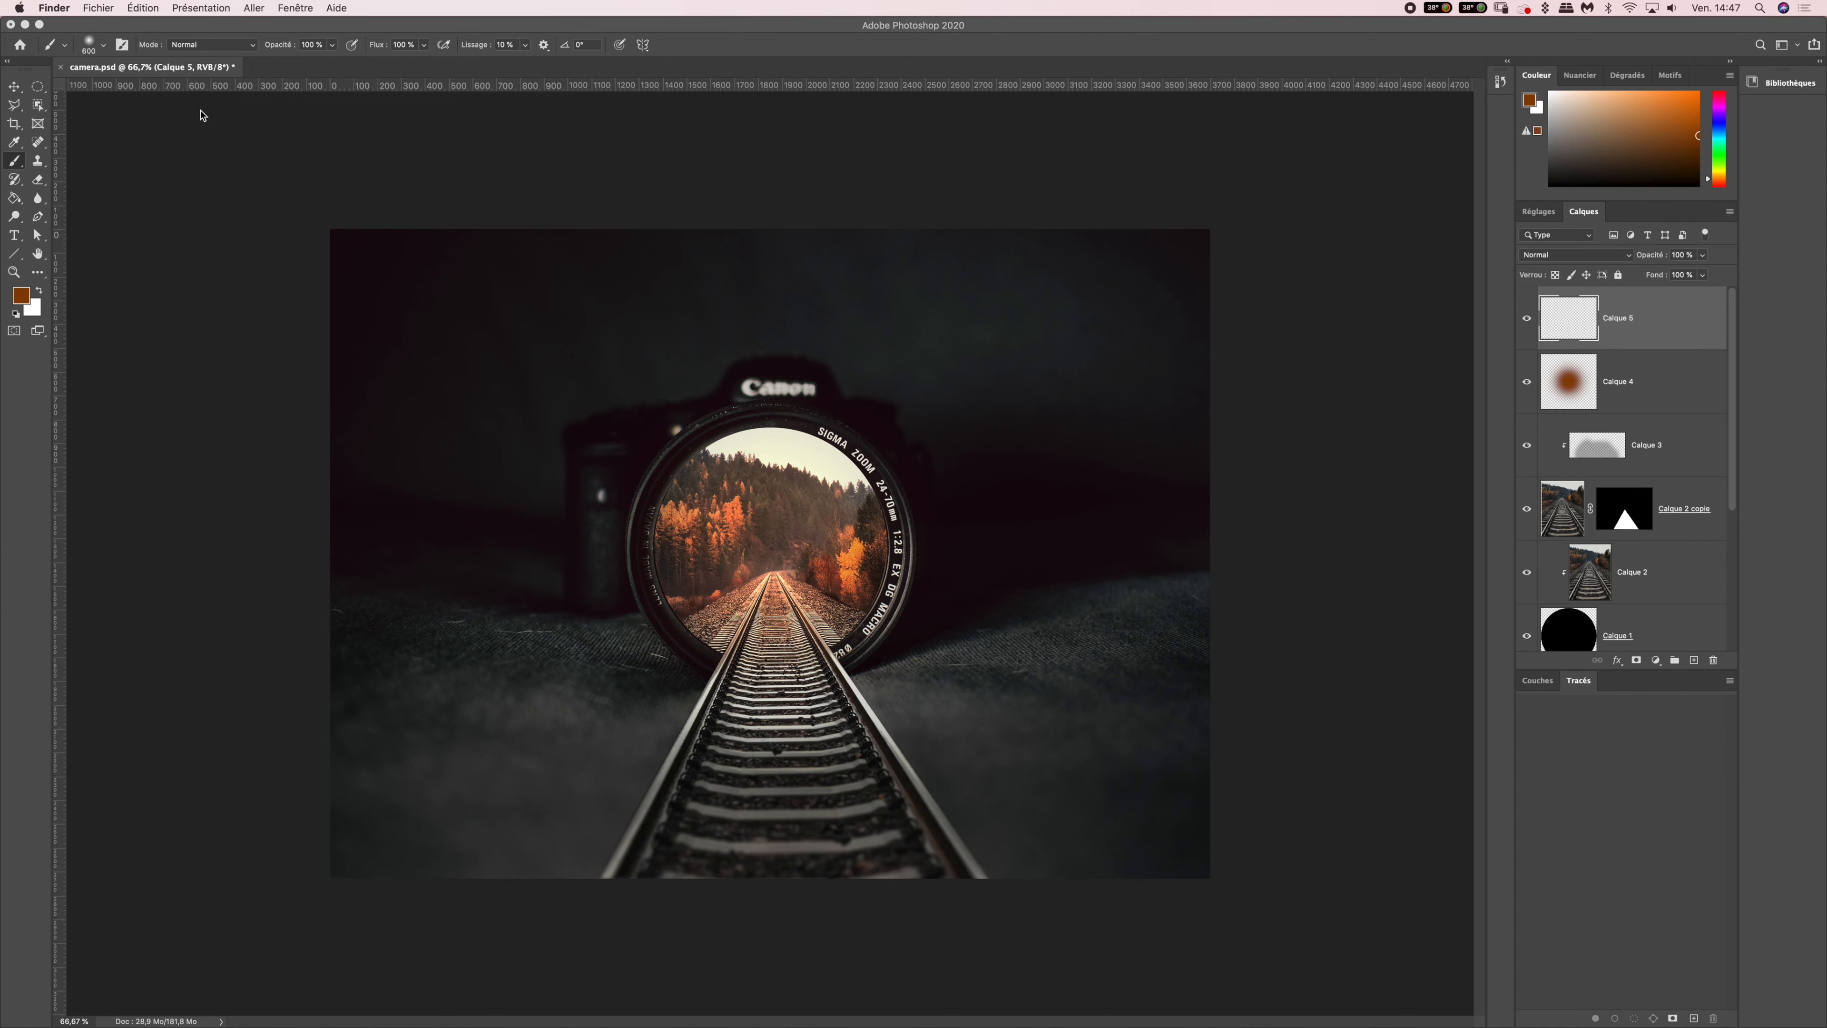
- Paint a soft glow in colour cb7623 over the upper centre of the lens on the empty top layer
click(102, 52)
click(311, 44)
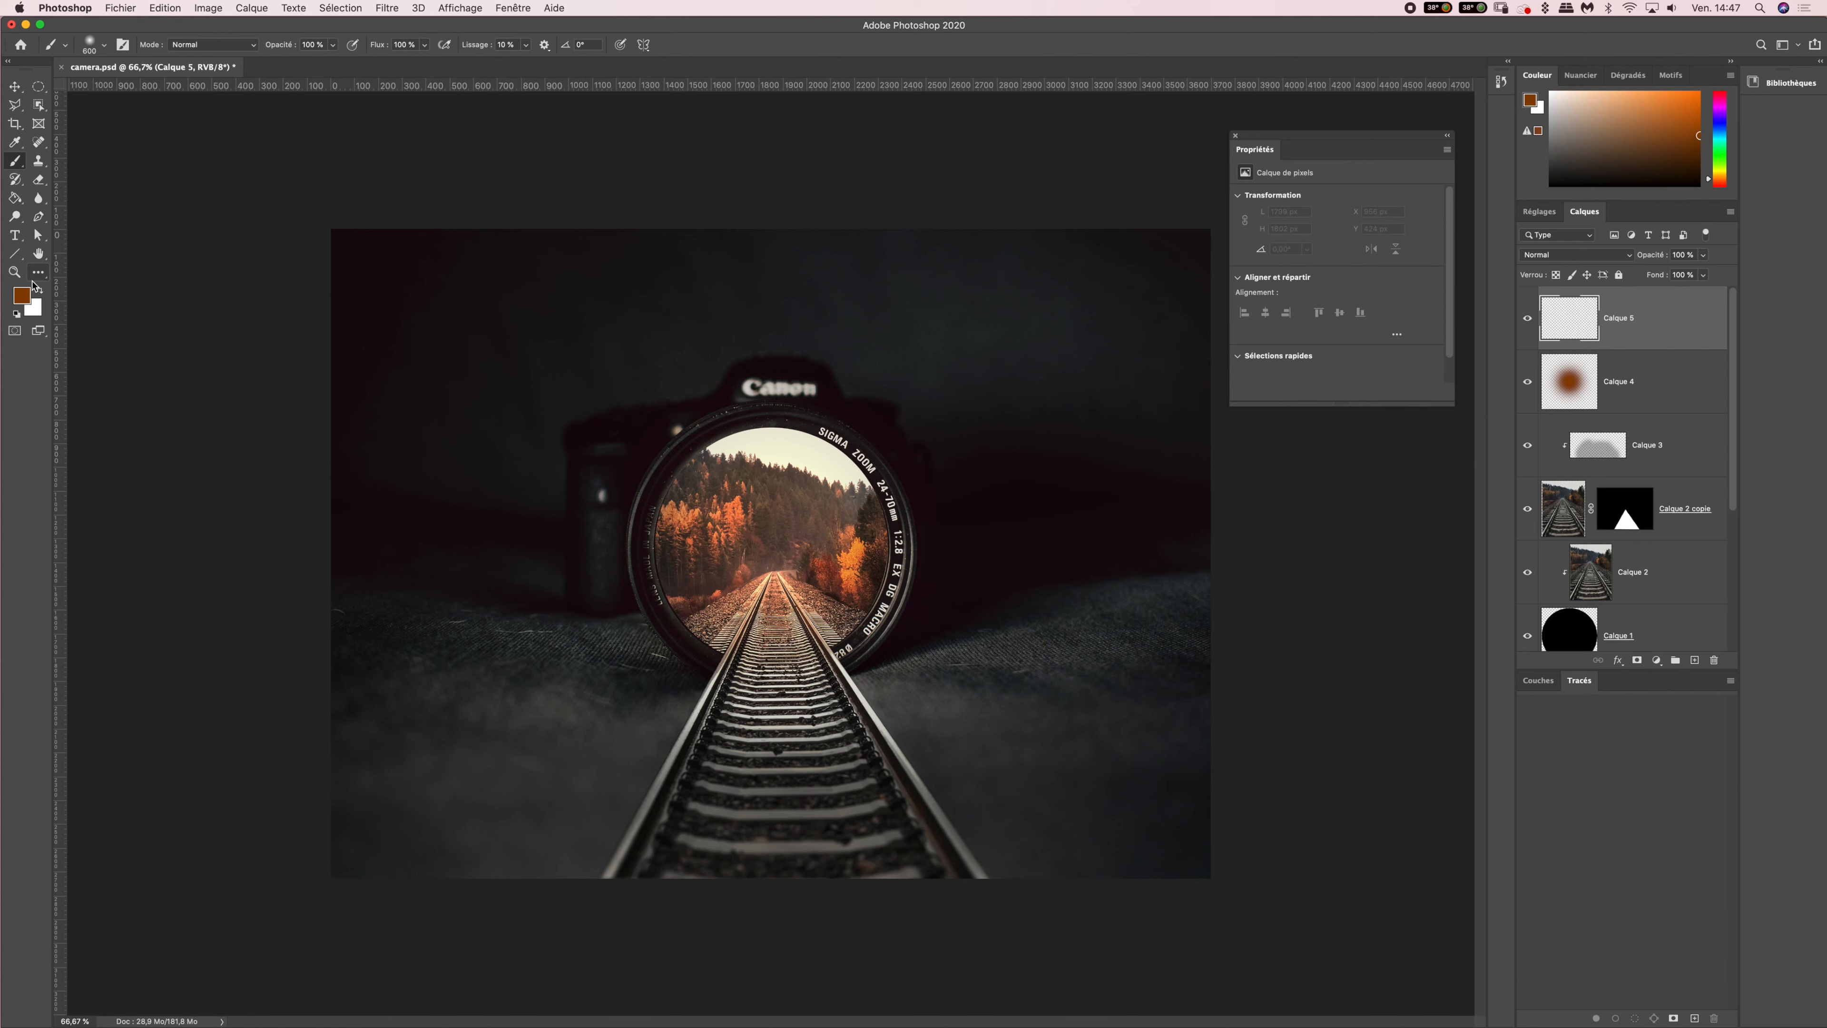
click(23, 298)
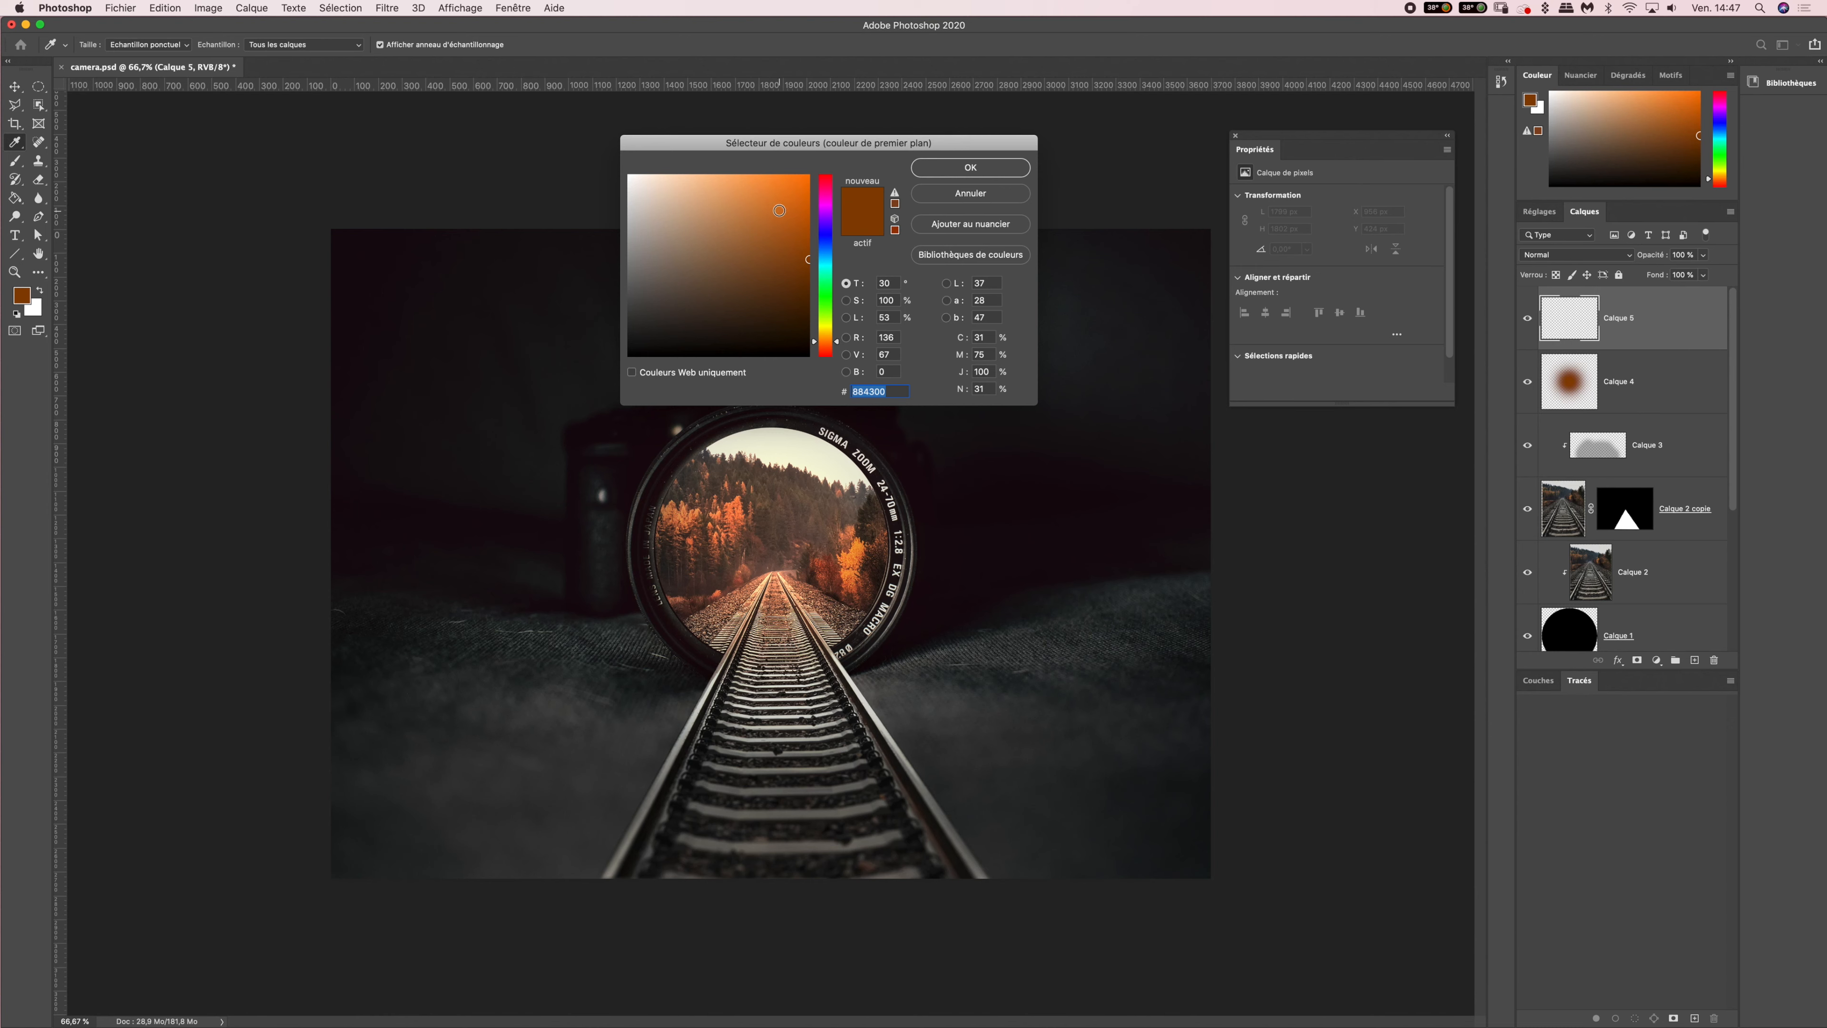
click(777, 210)
click(951, 172)
key(b)
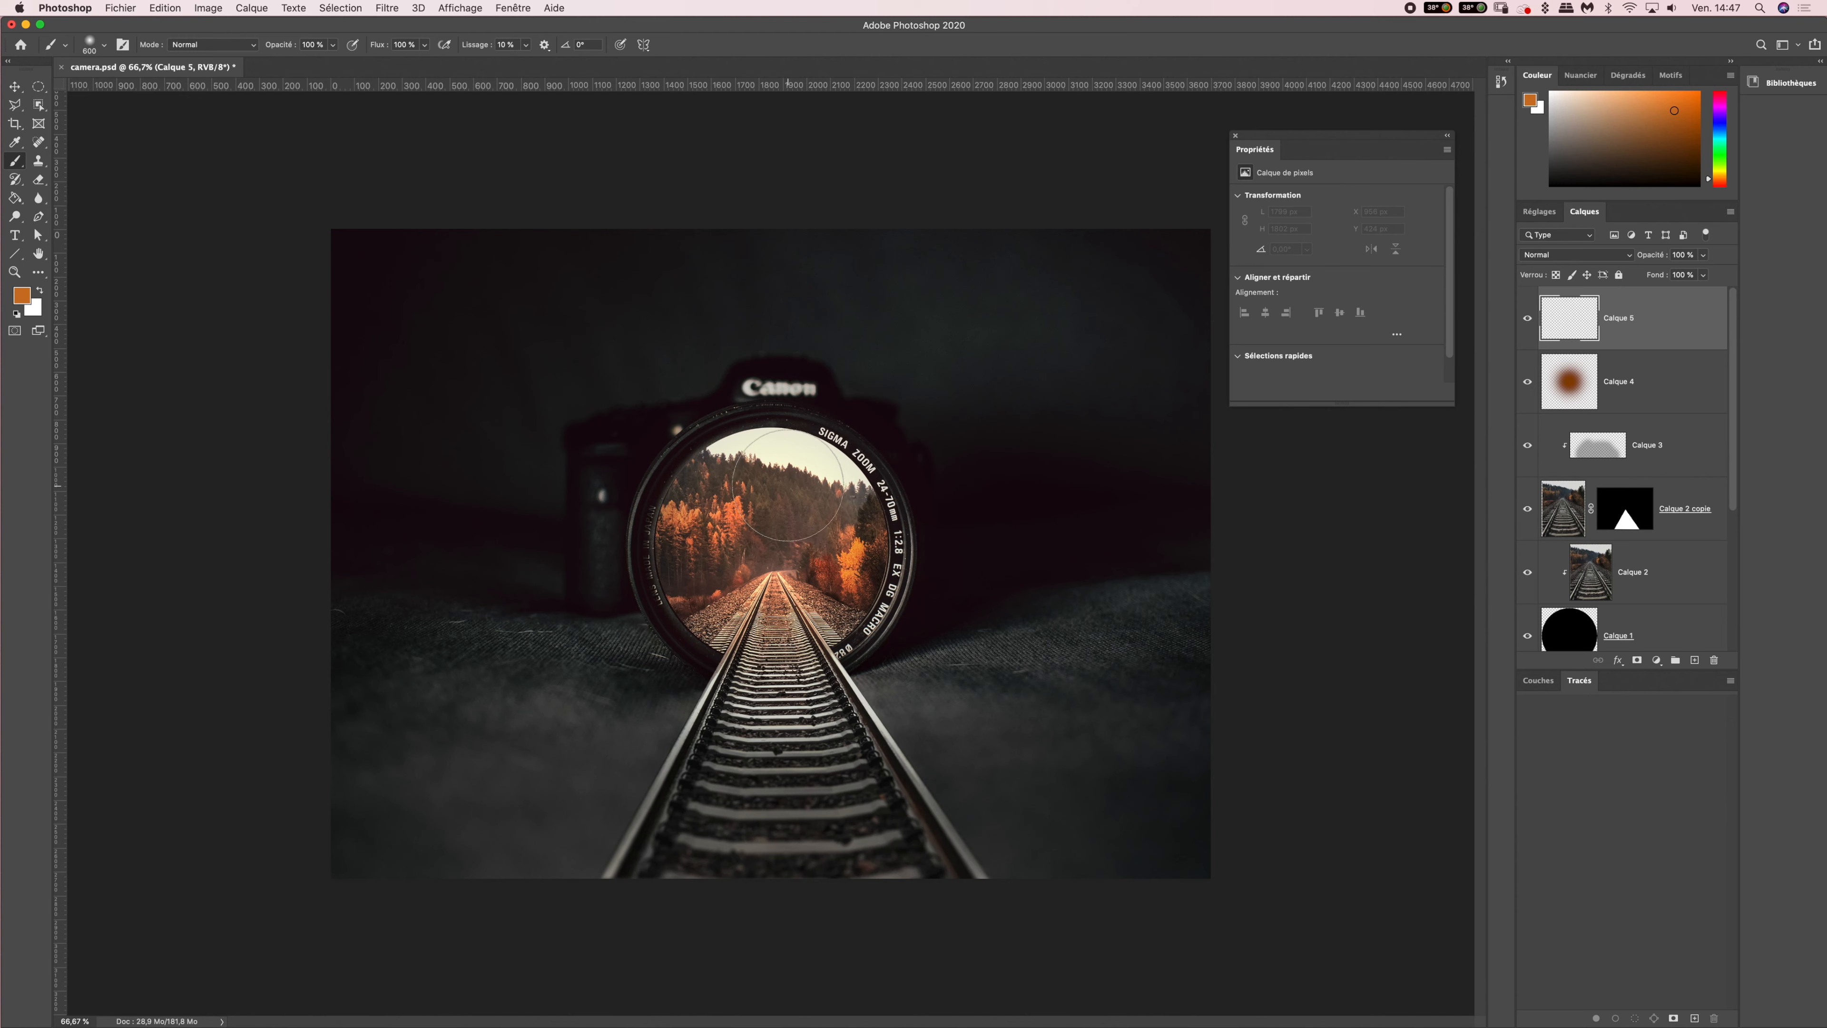
click(787, 487)
click(786, 494)
click(784, 501)
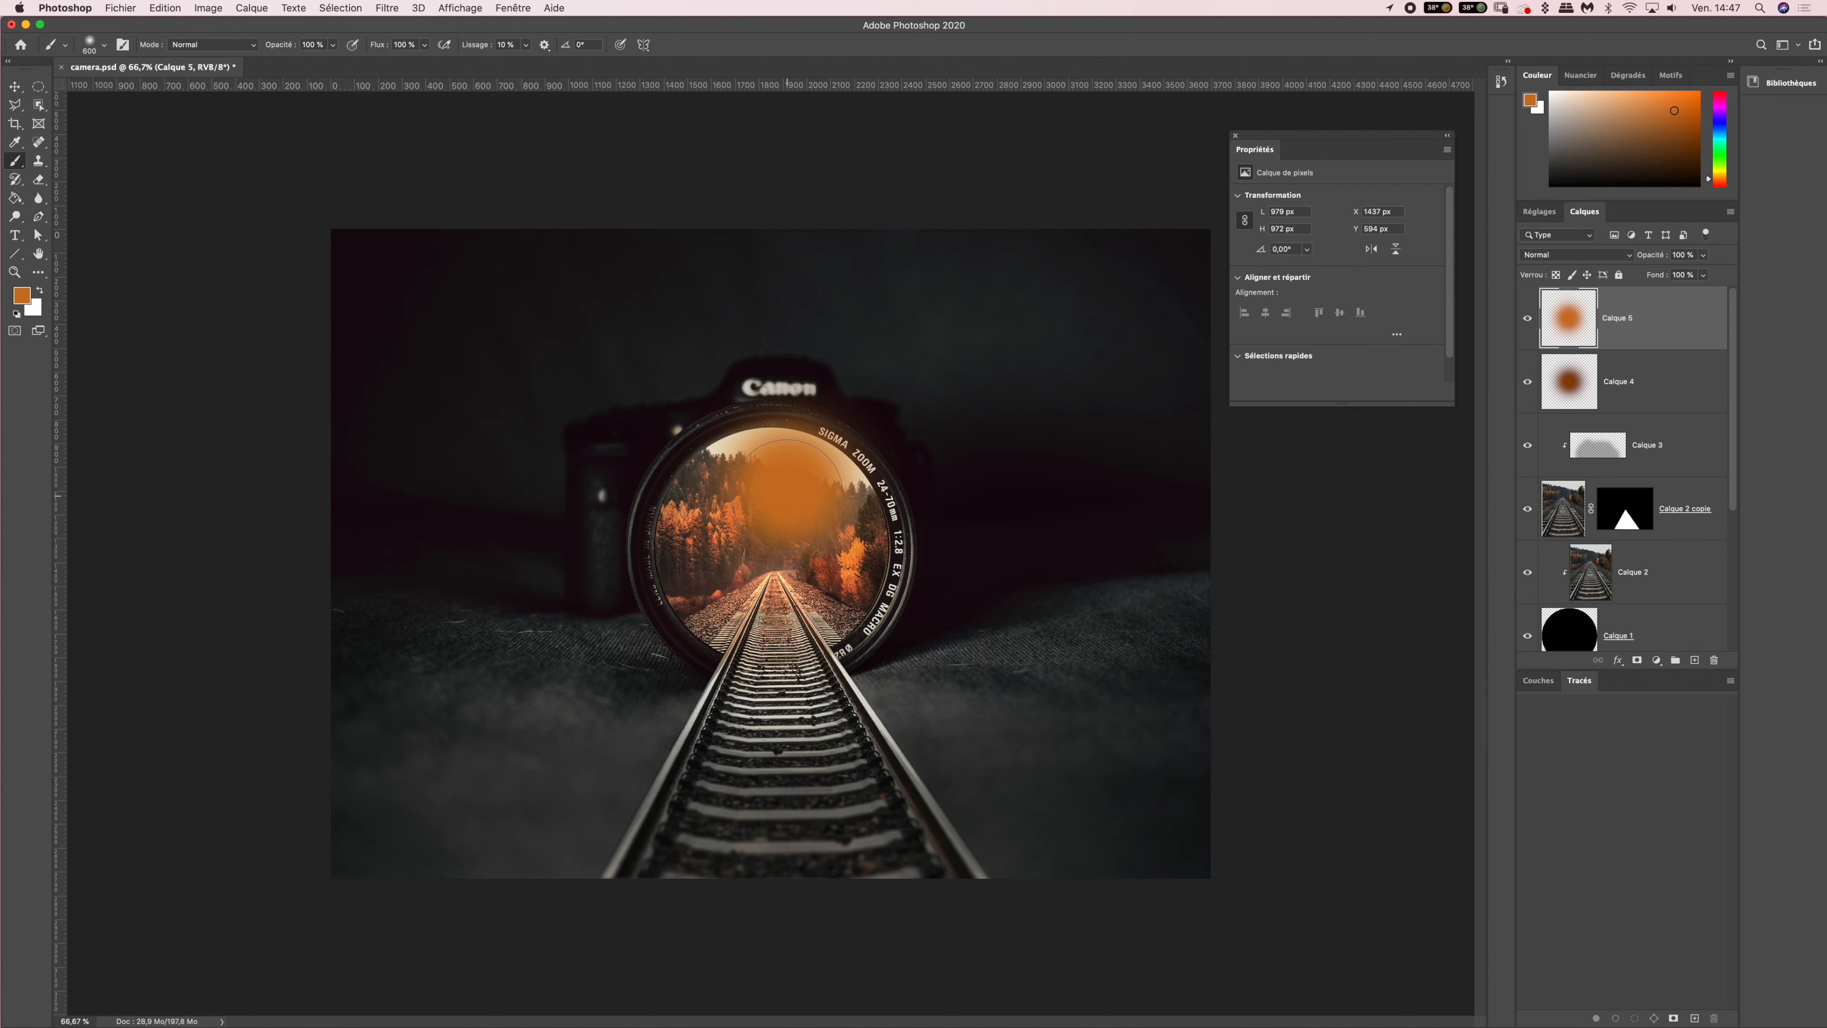
- Set the blend mode of the new orange glow layer to Superposition and its opacity to 80%
click(1537, 258)
click(1538, 255)
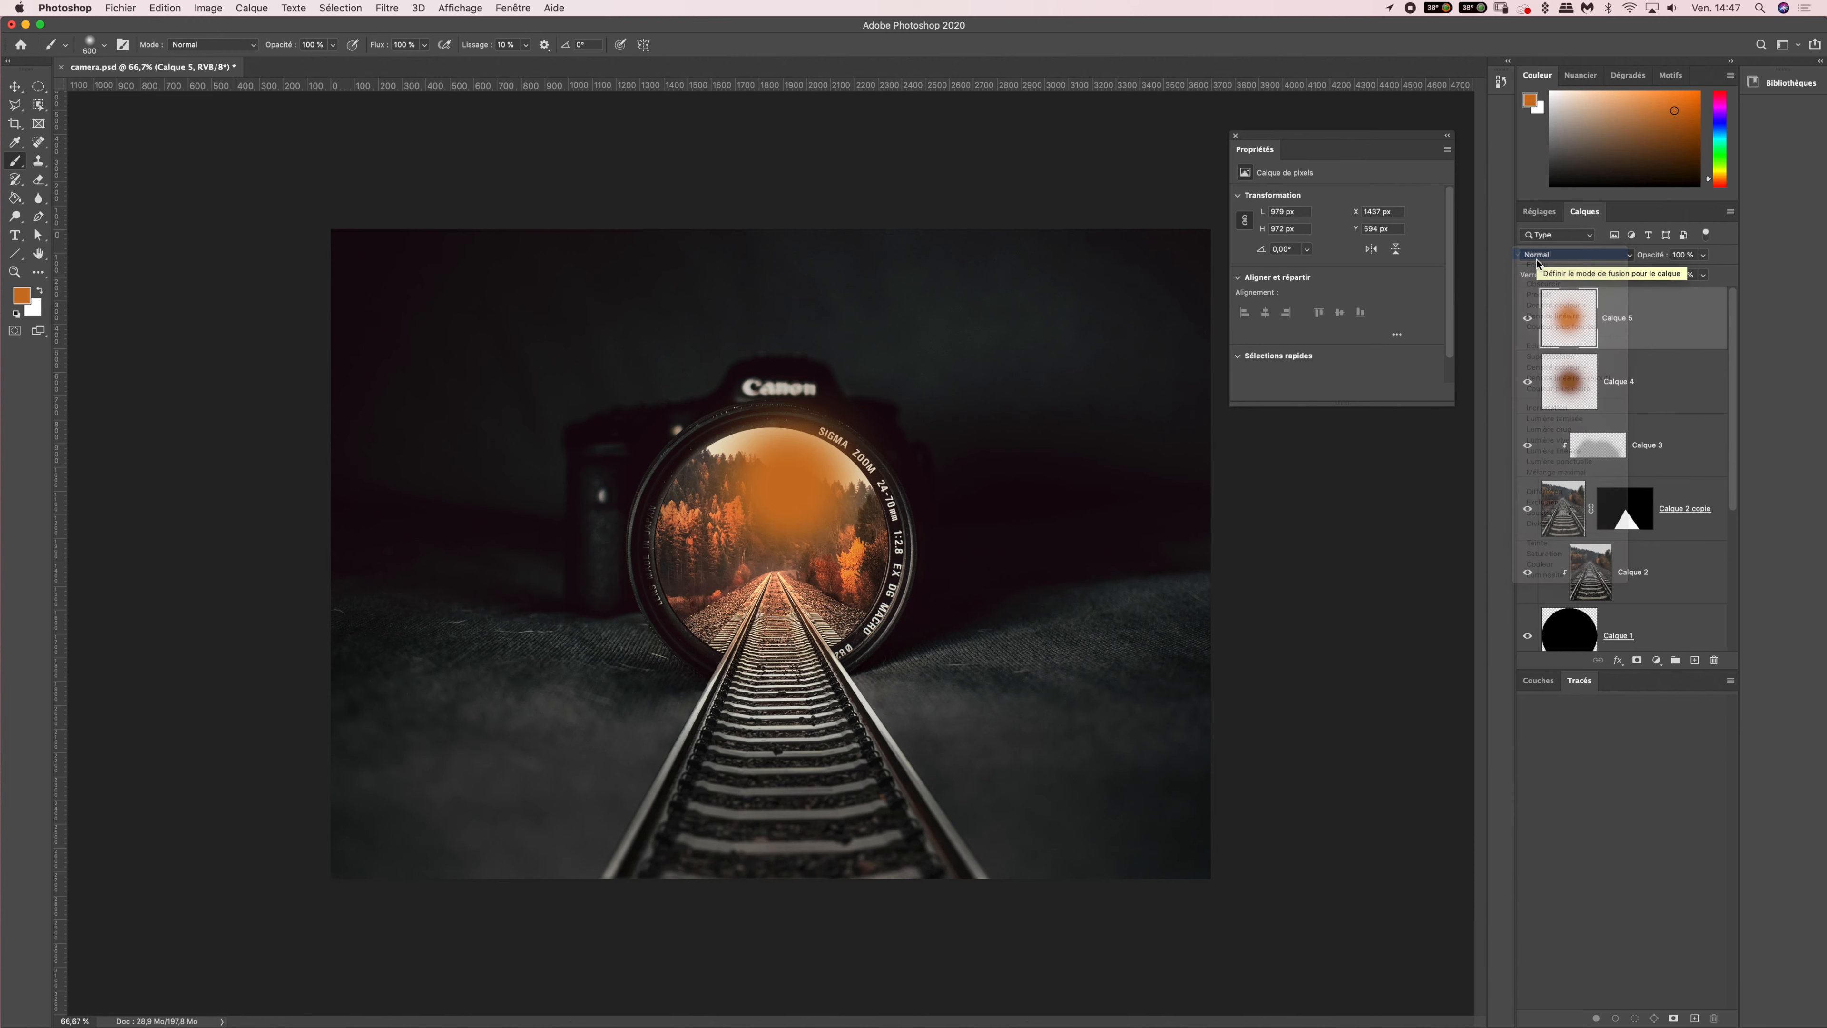
click(1539, 256)
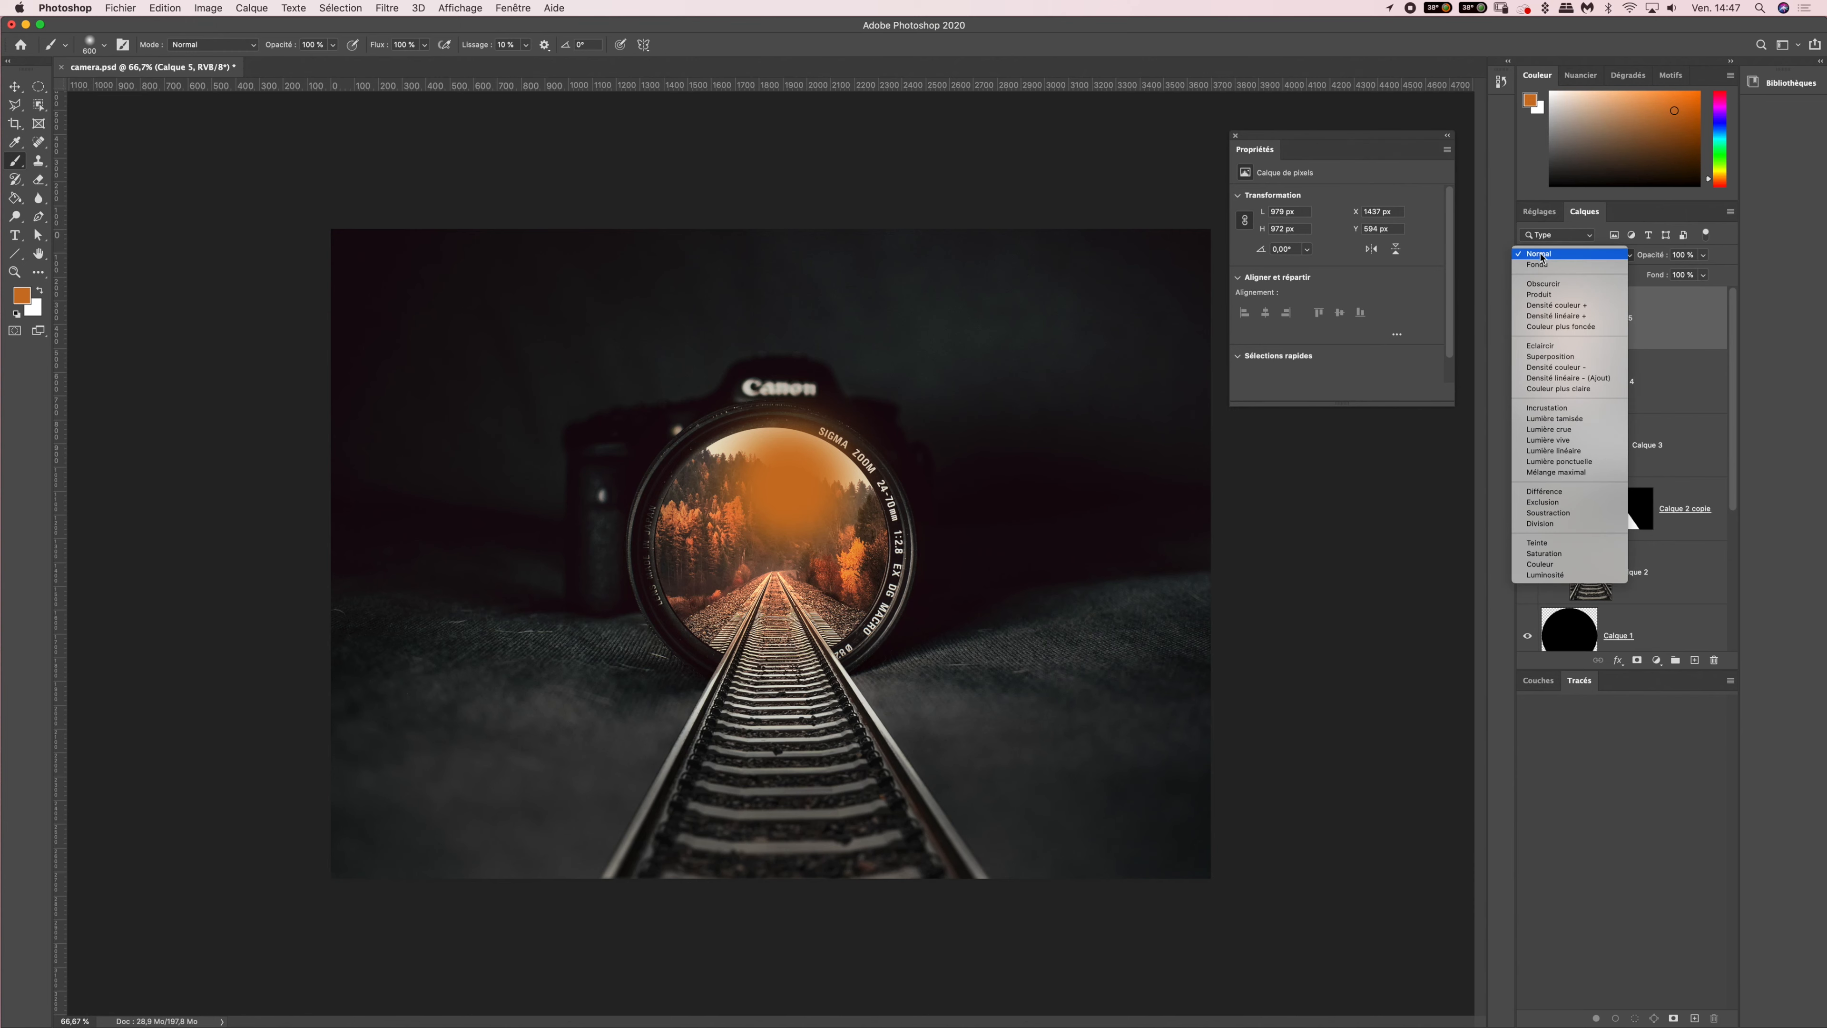
click(1553, 357)
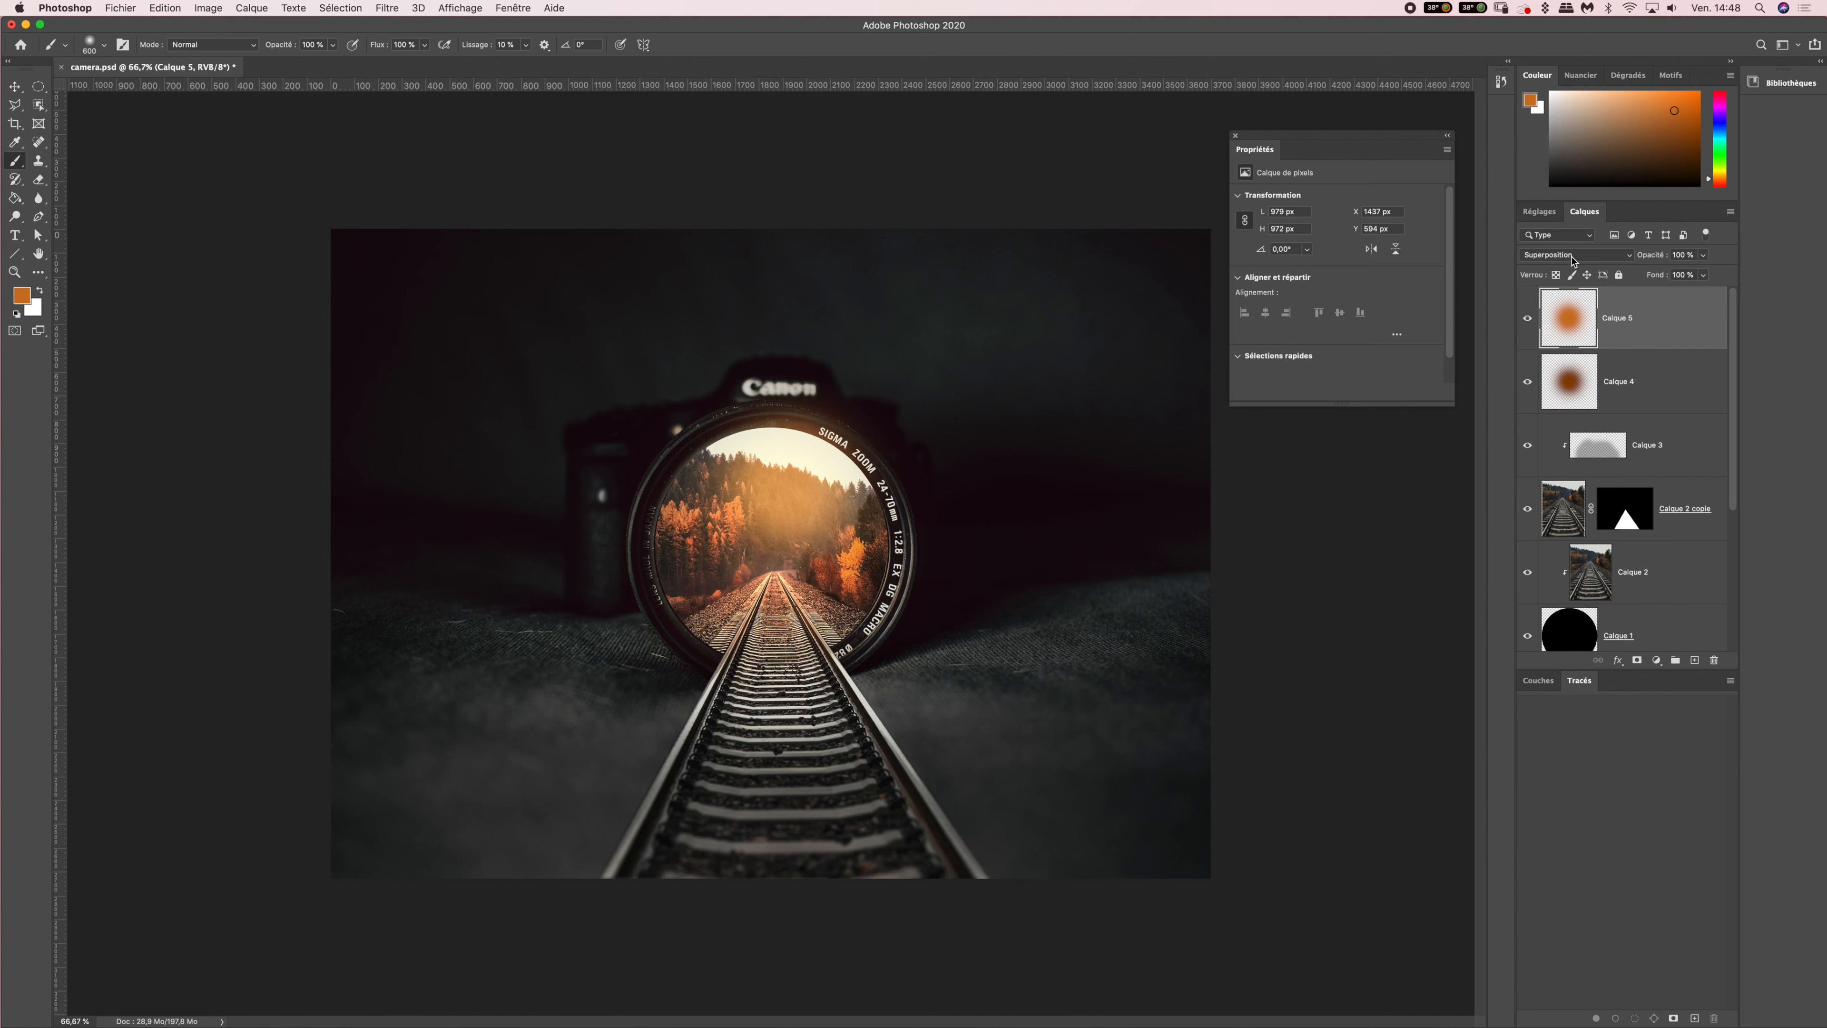
click(1686, 255)
text(80)
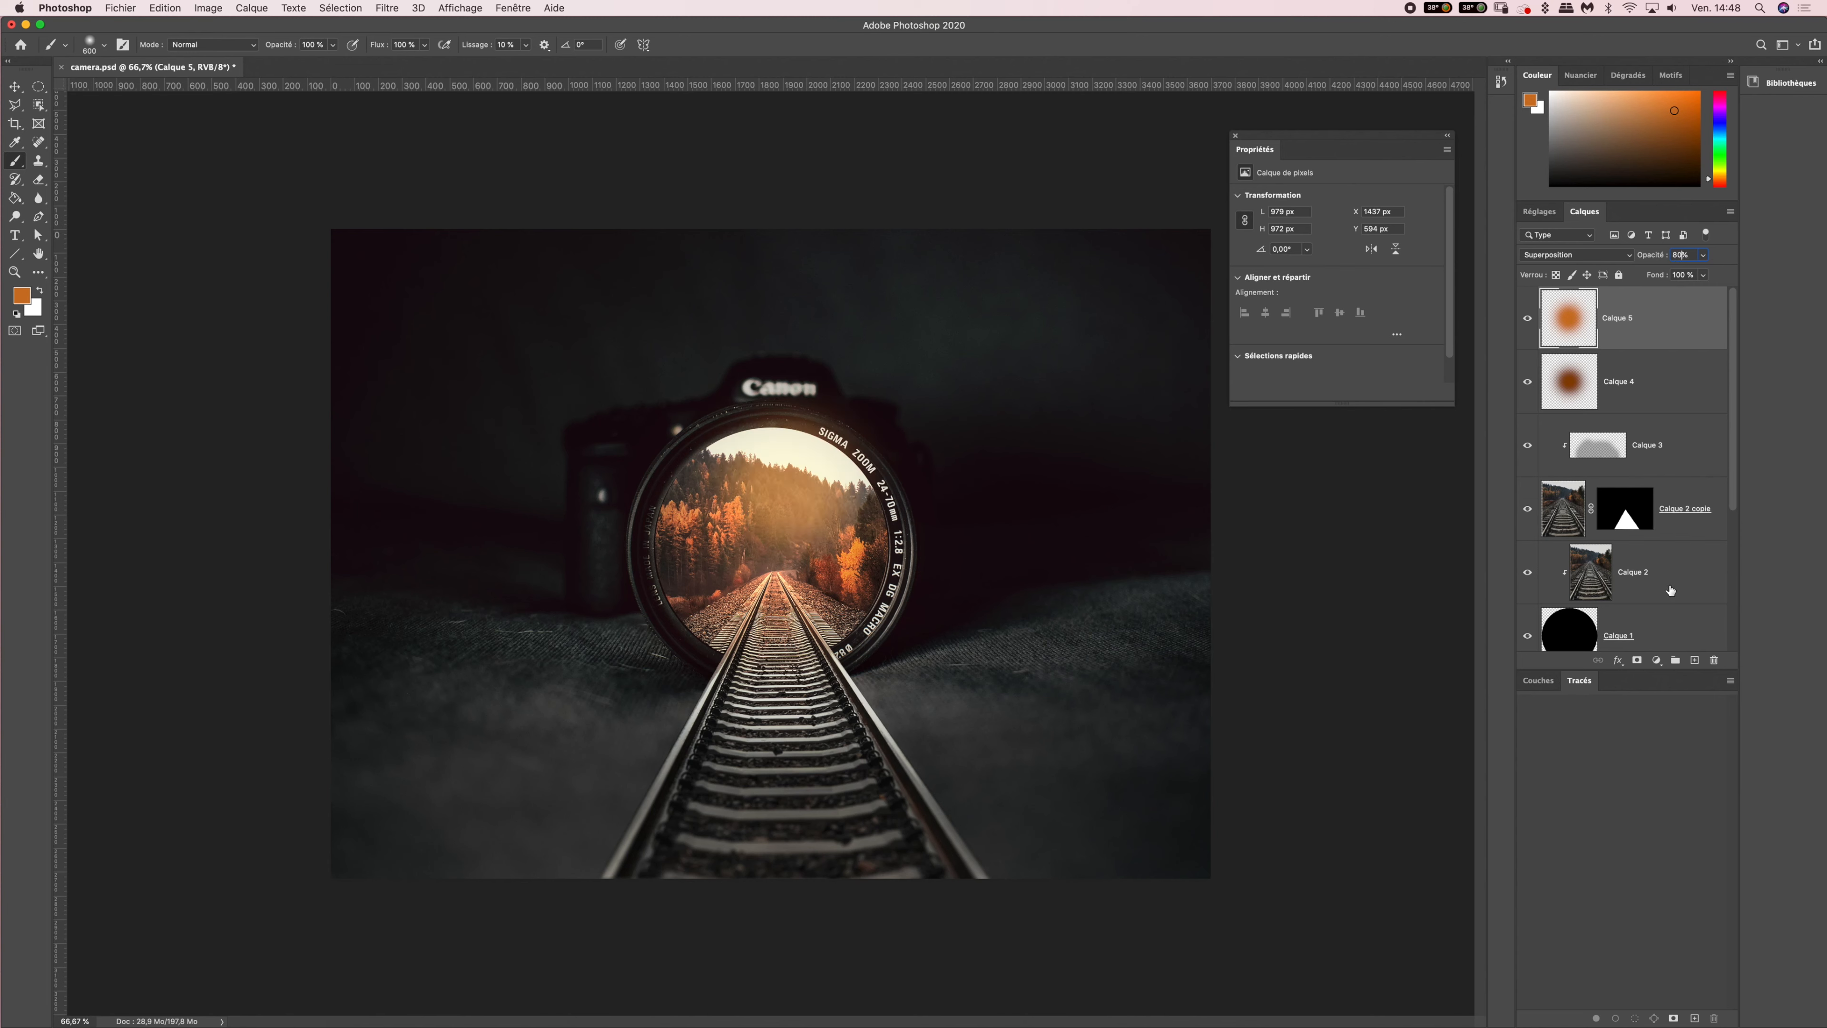
- Add another empty layer above the orange glow layers and set the brush size to 300 px
click(1695, 660)
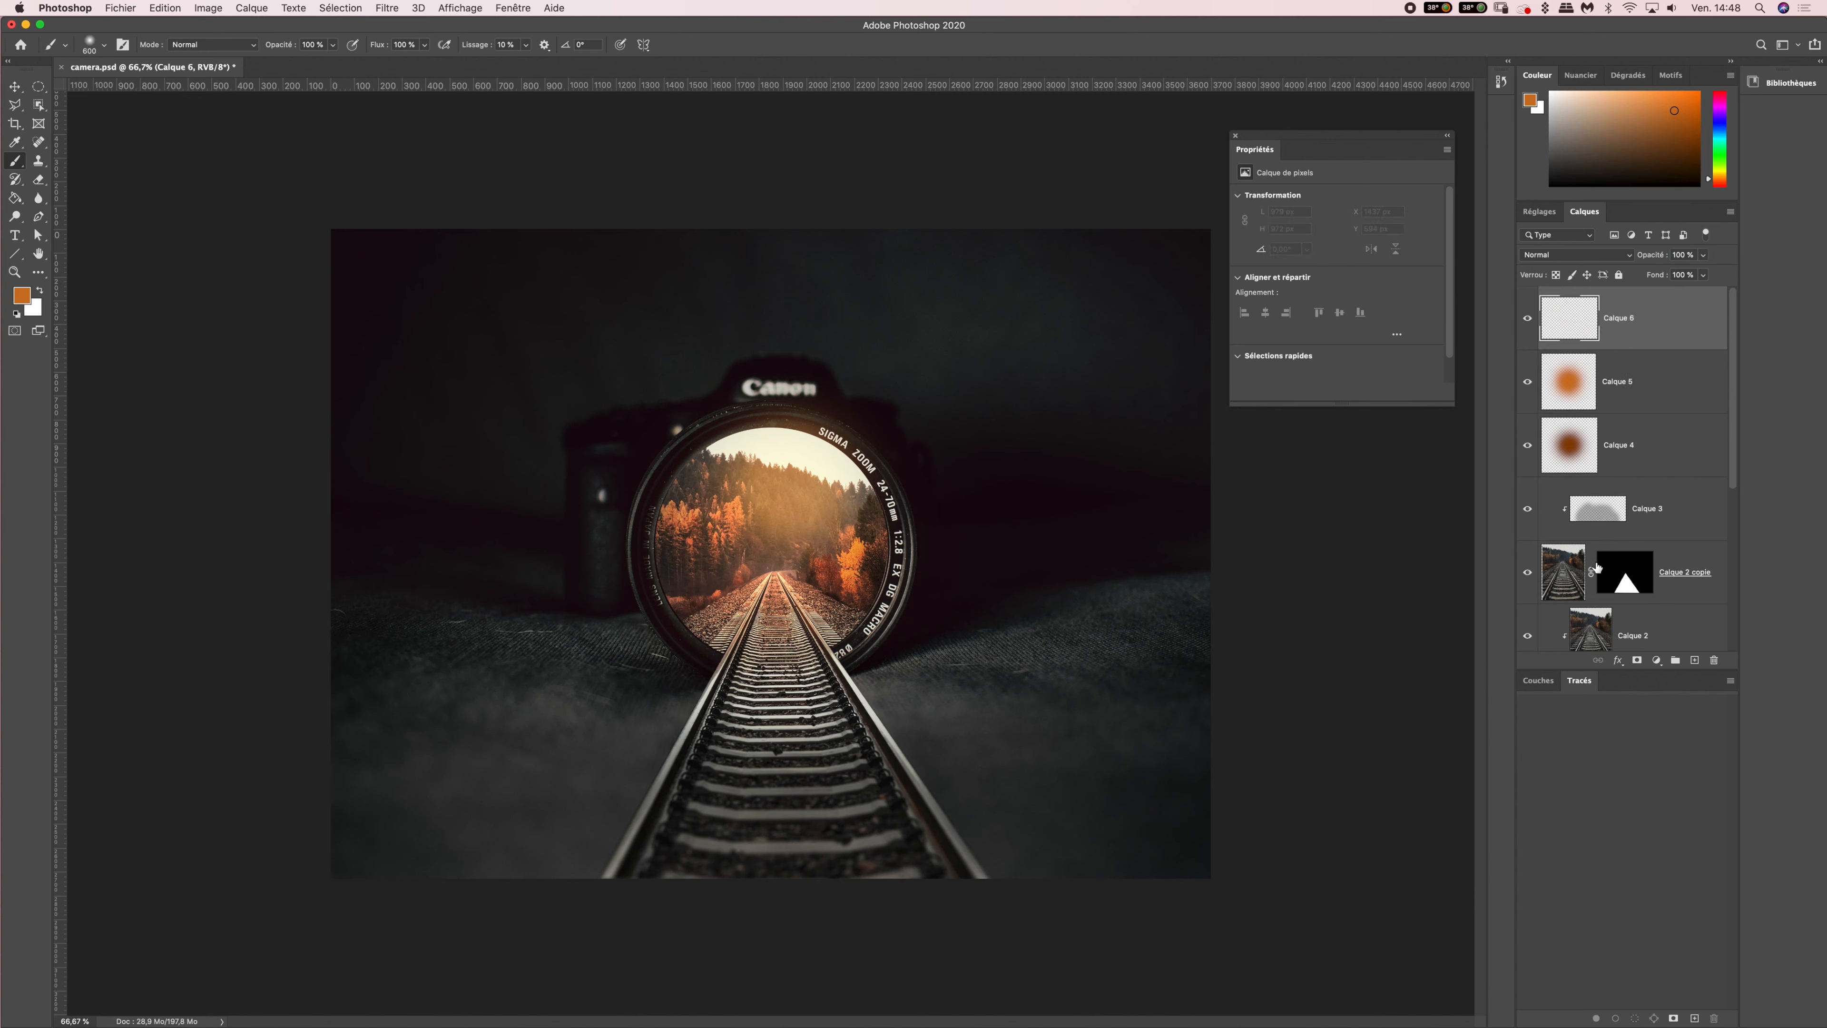
click(89, 45)
text(300)
key(Return)
- Paint a small soft yellow glow in colour ddb028 over the treetops inside the lens, slightly right of centre
click(22, 296)
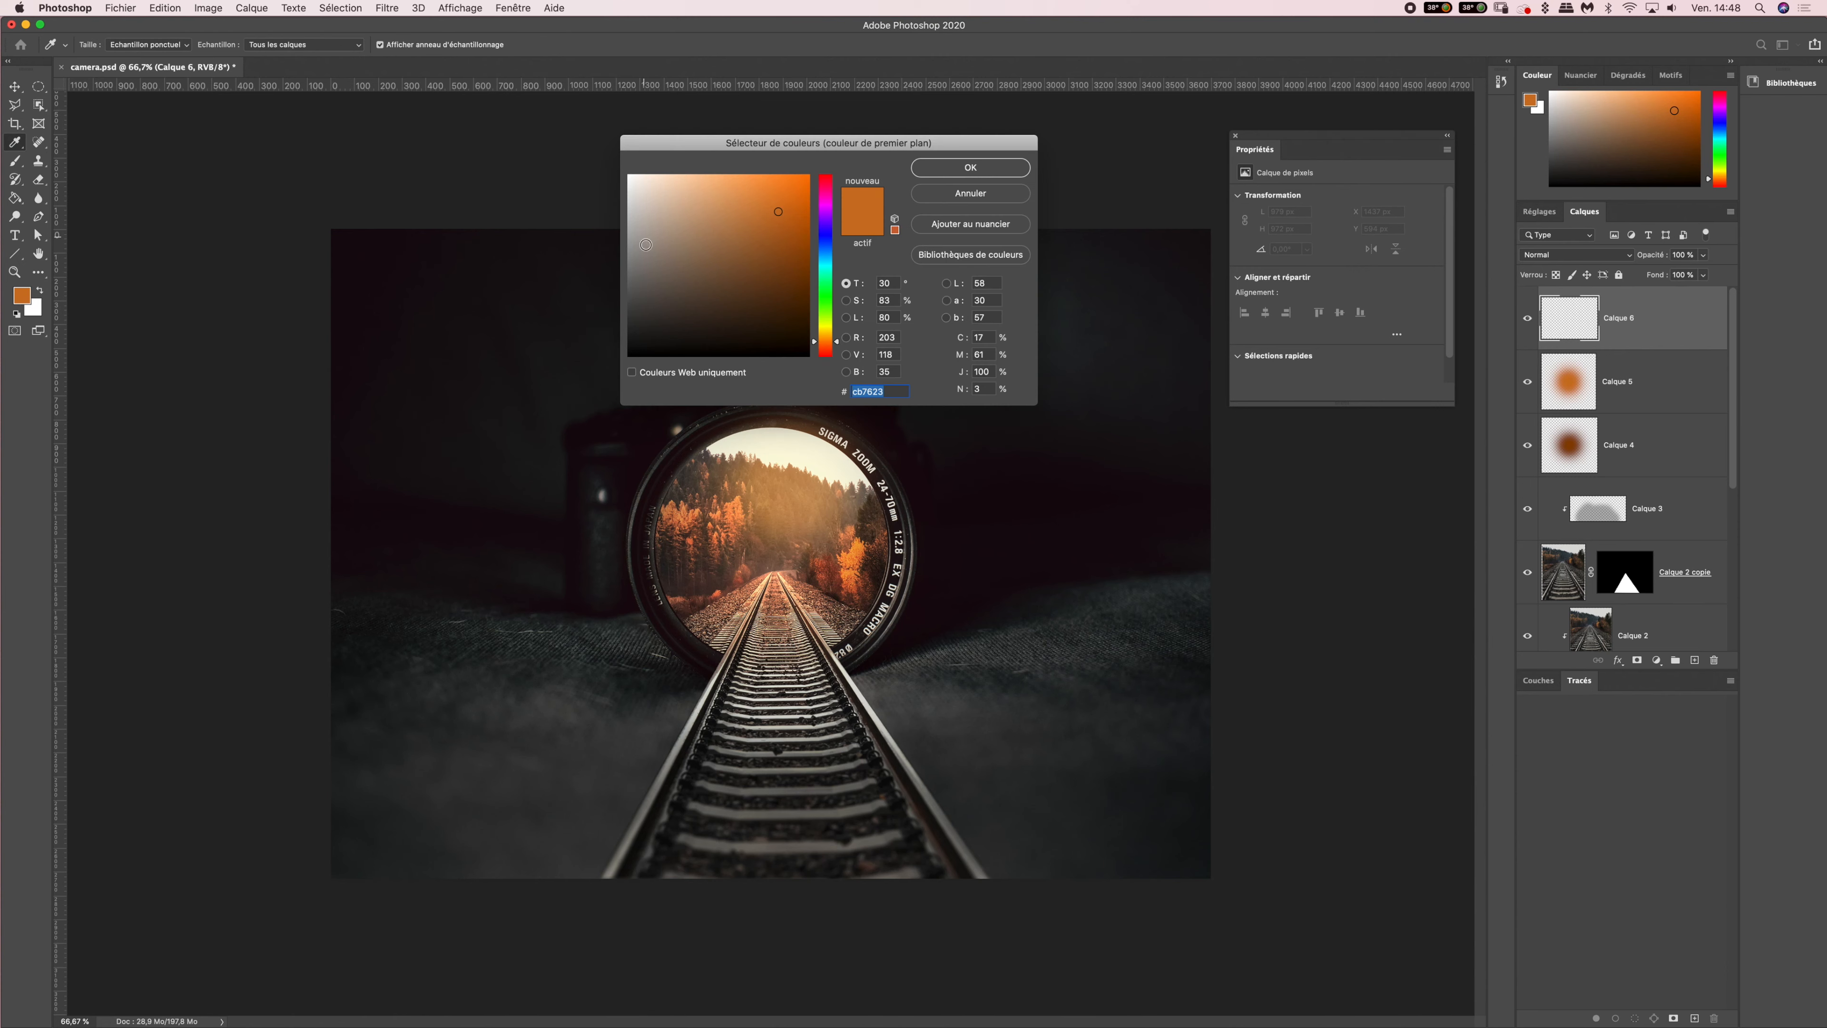
drag(839, 341, 837, 334)
click(777, 196)
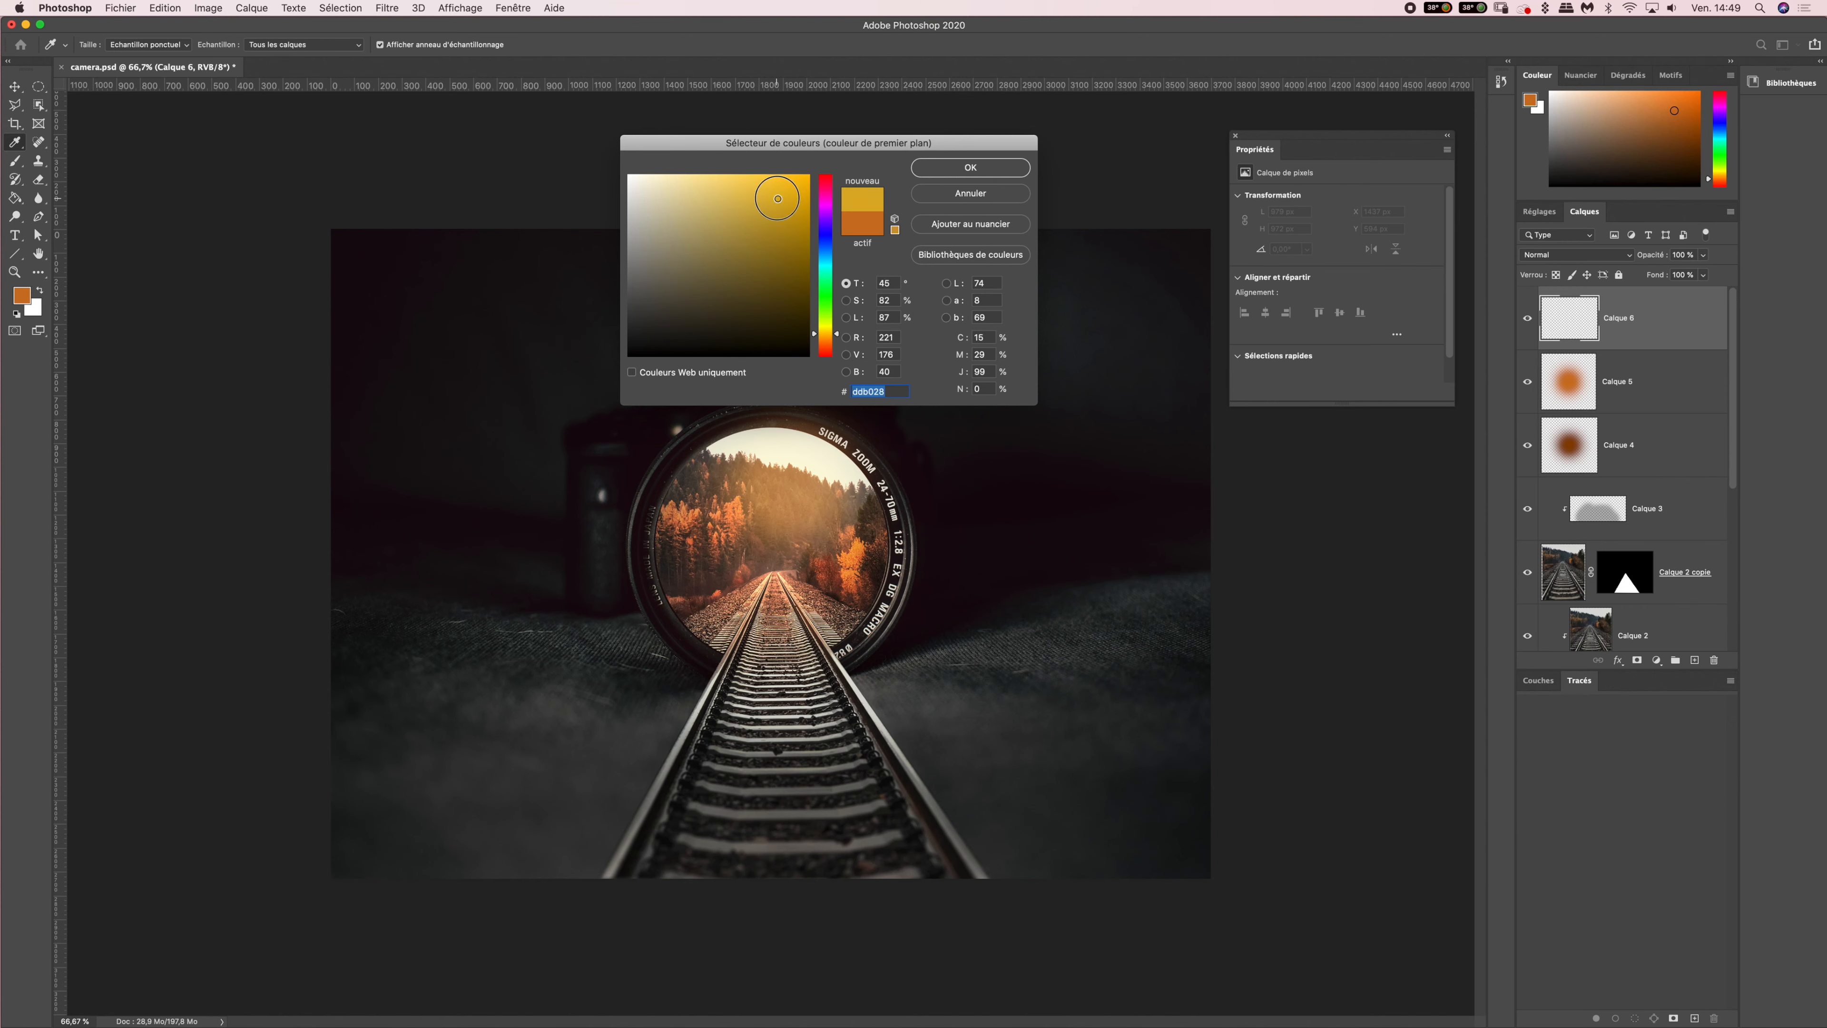
click(944, 169)
key(b)
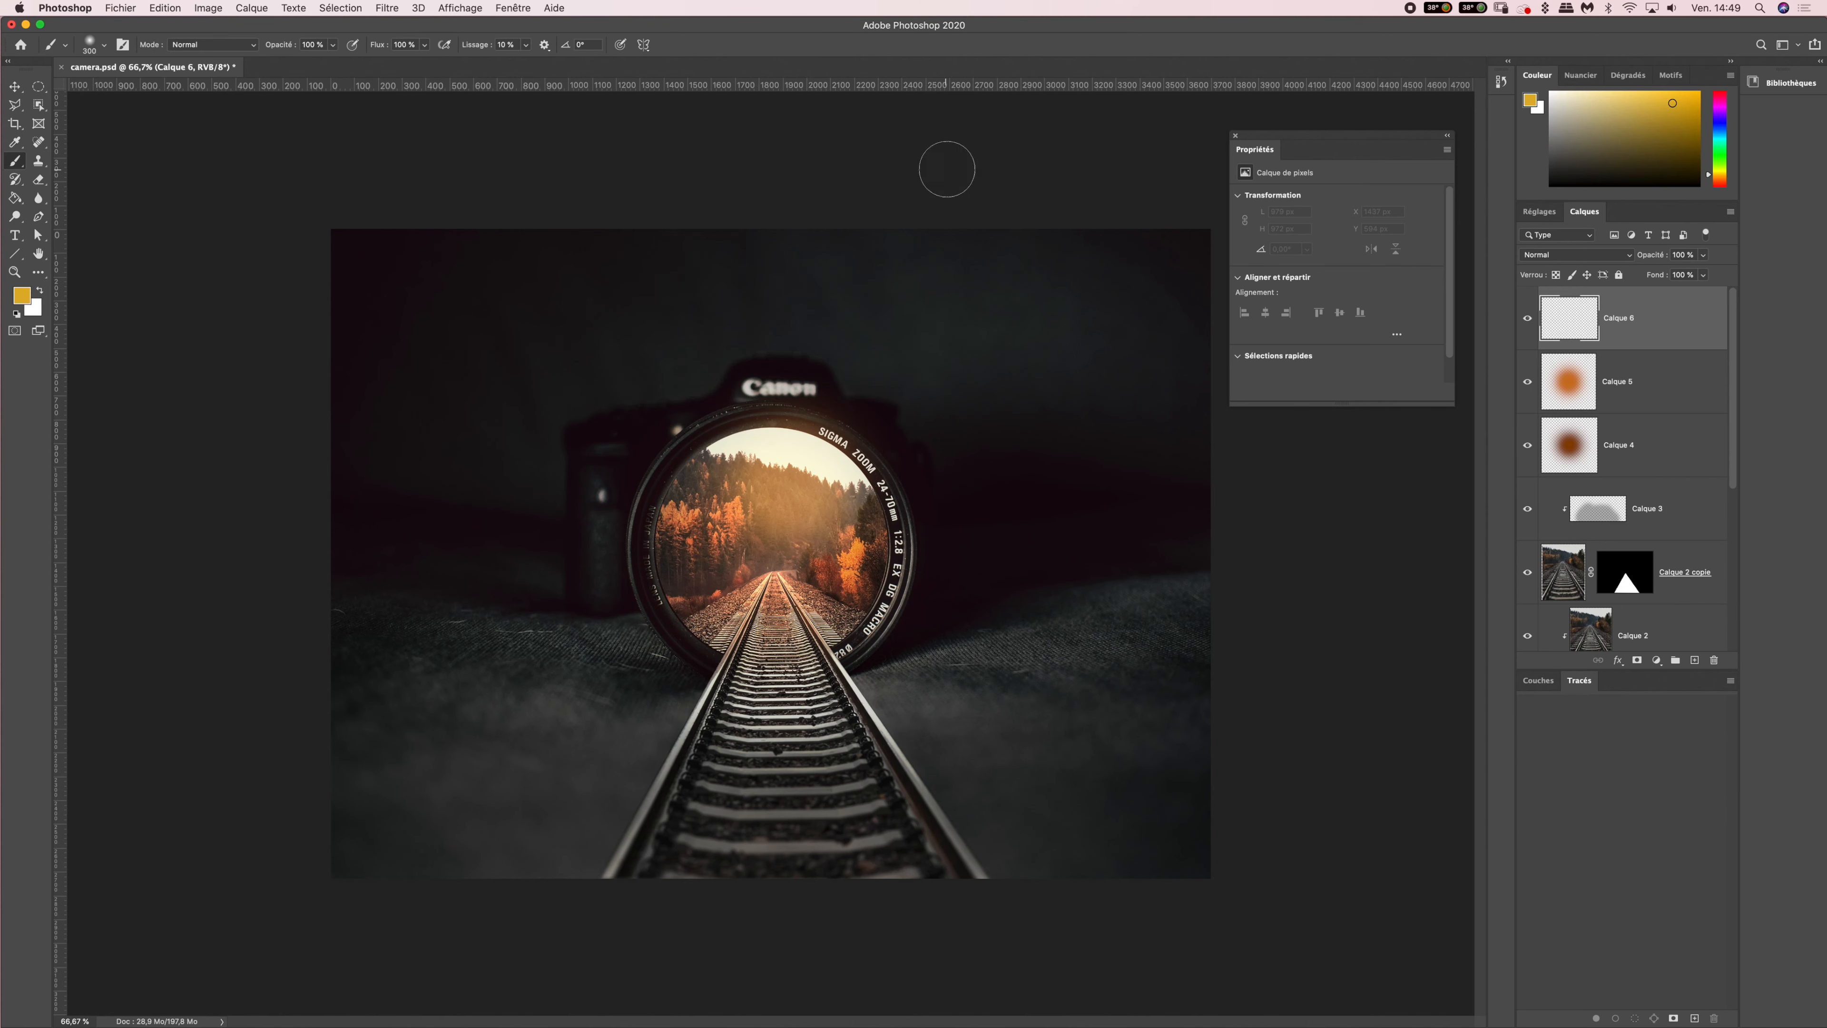
click(807, 477)
click(805, 477)
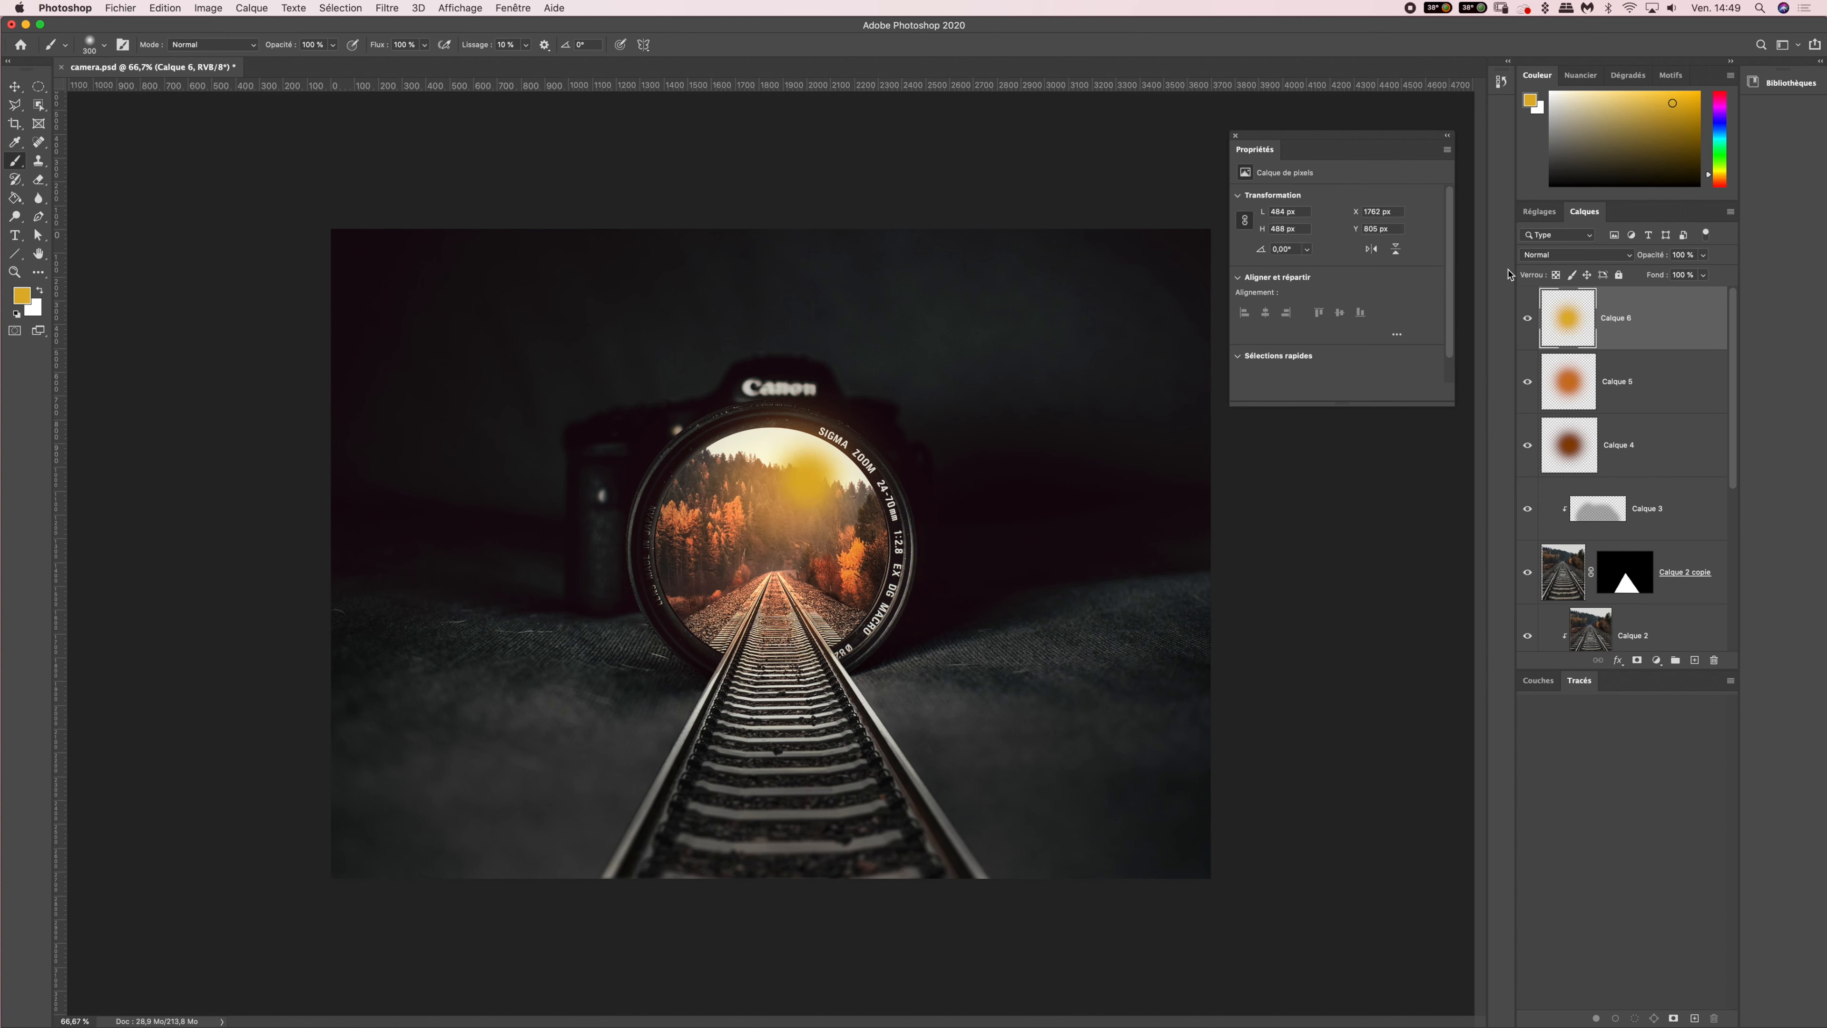
- Set the yellow glow layer's blend mode to Superposition and lower its opacity slightly
click(1547, 258)
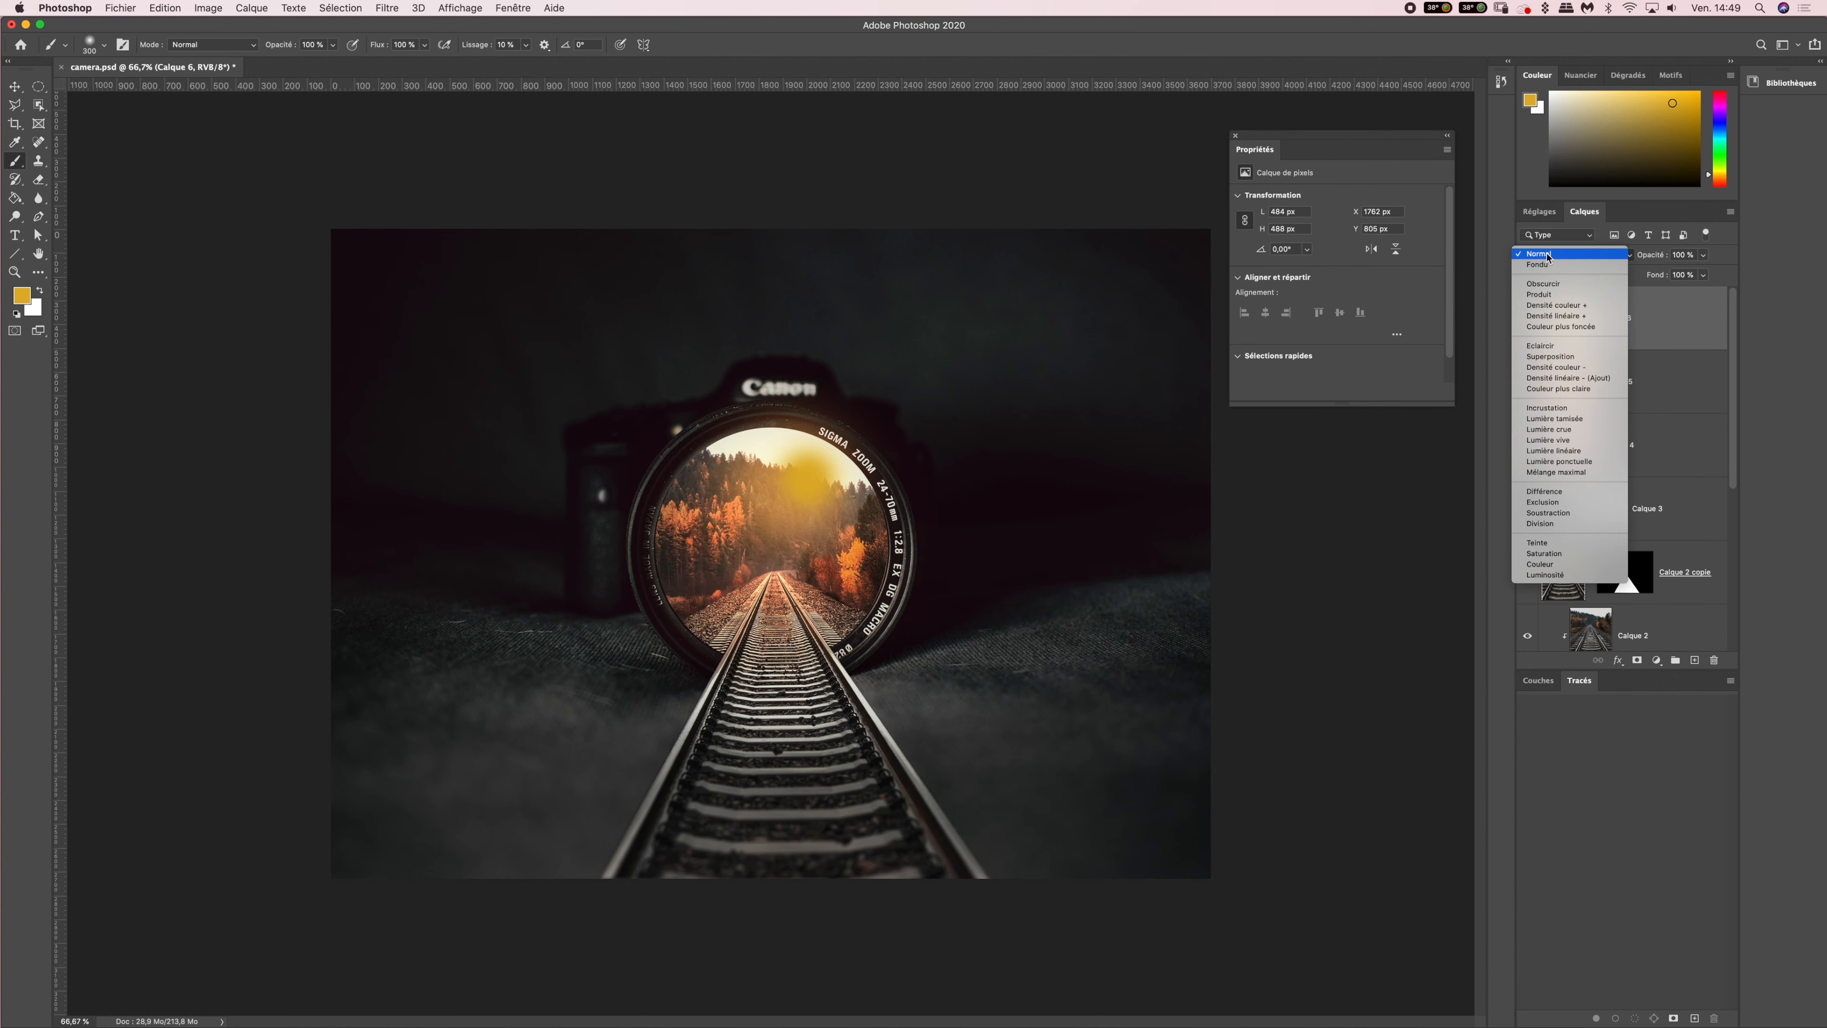
click(1570, 358)
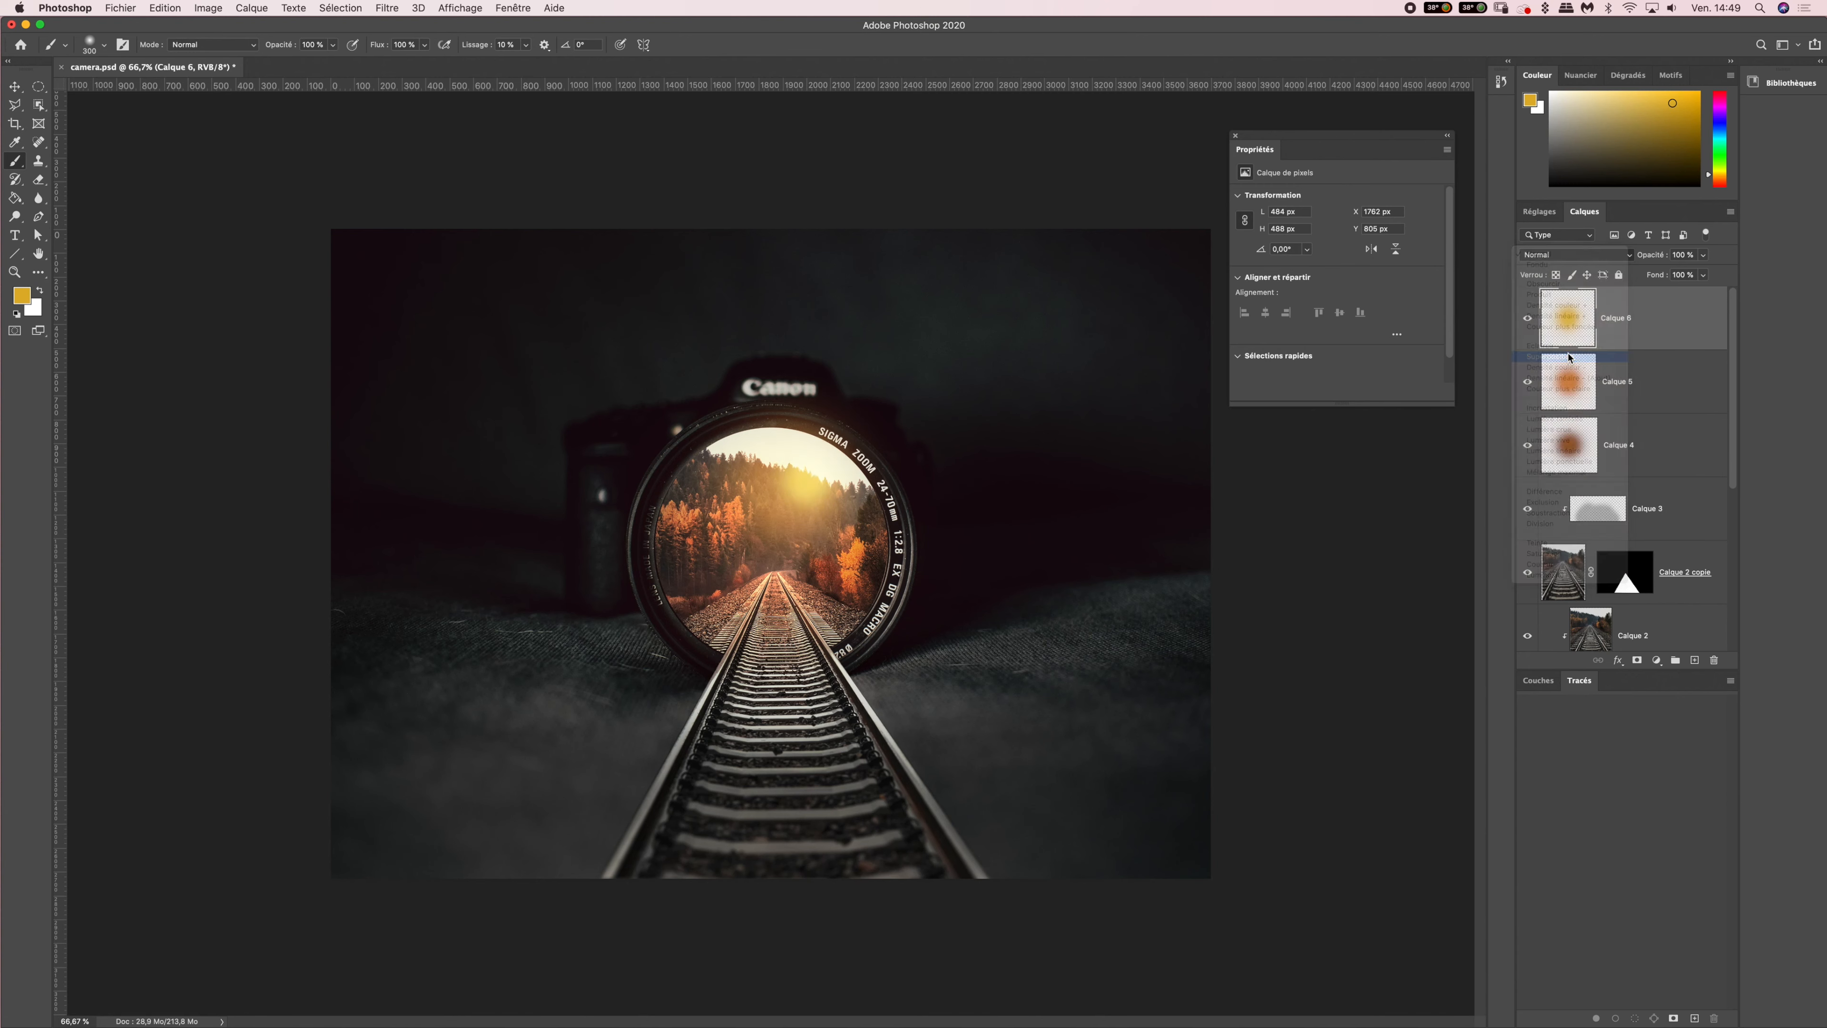
click(1703, 258)
drag(1701, 274, 1682, 274)
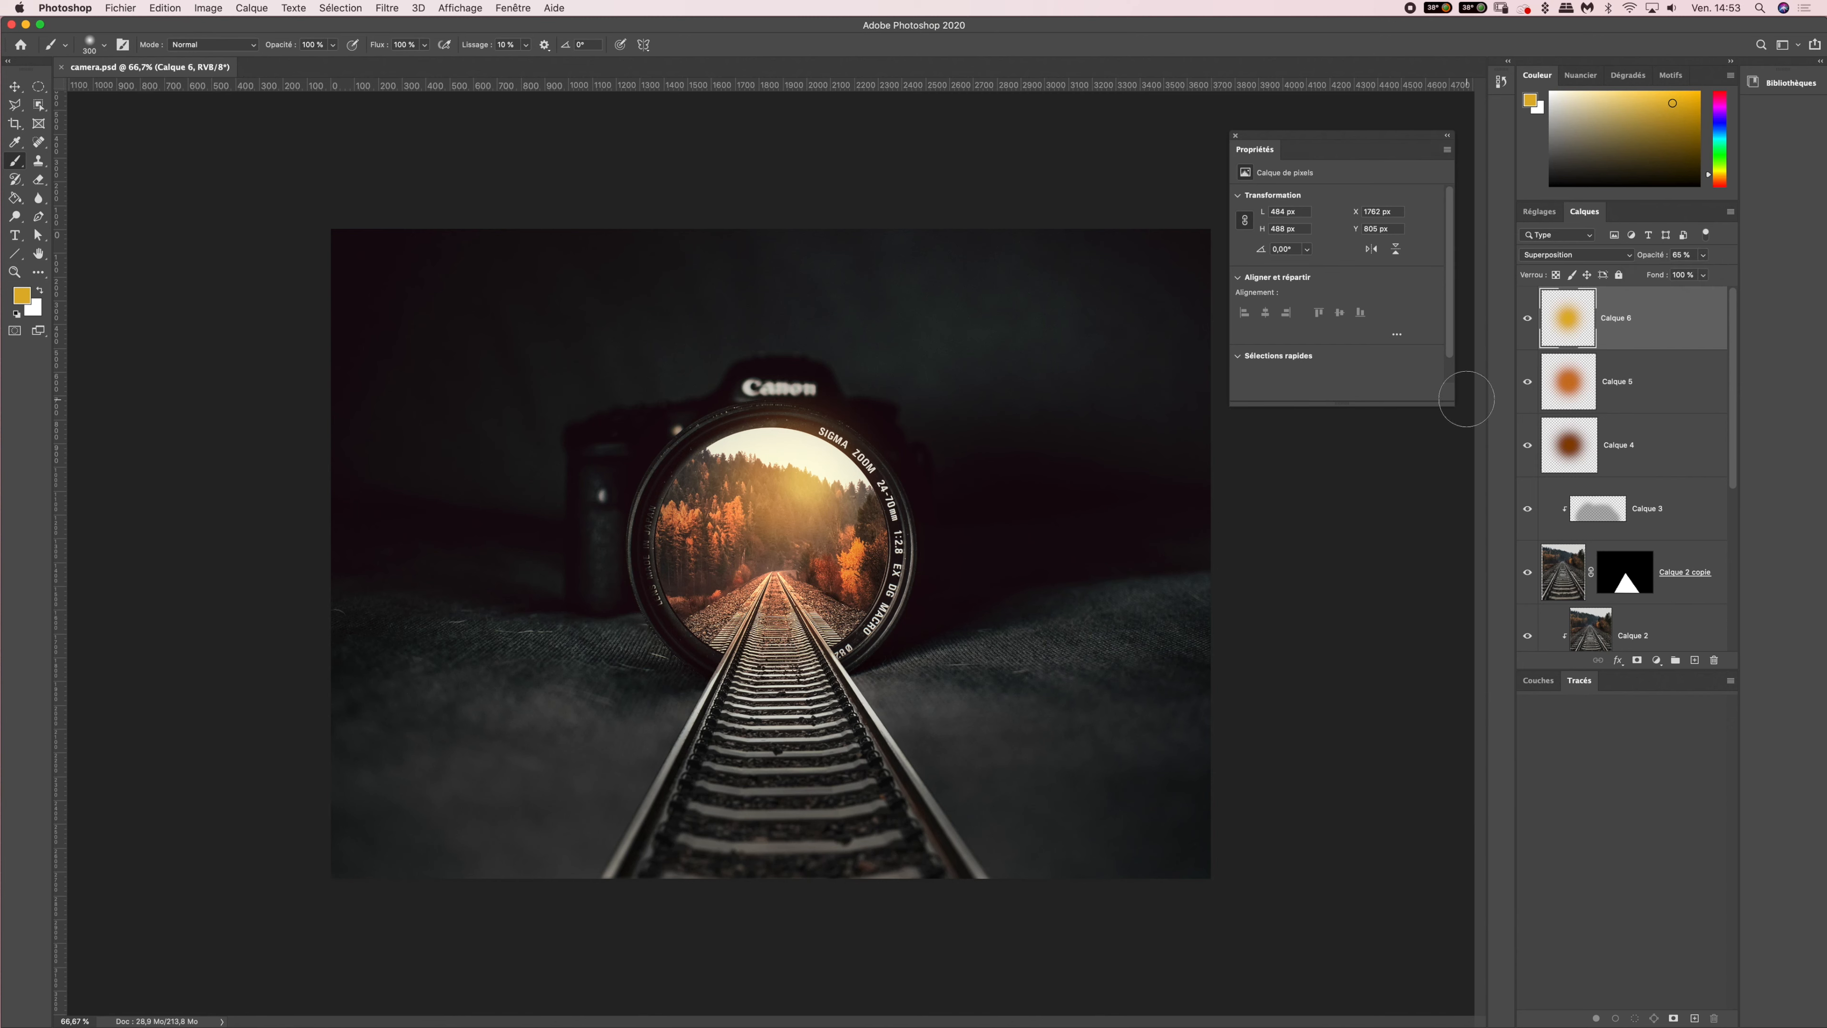
- Enlarge the yellow glow with Free Transform to about 643 × 648 px, keeping it over the treetops in the lens
key(super+t)
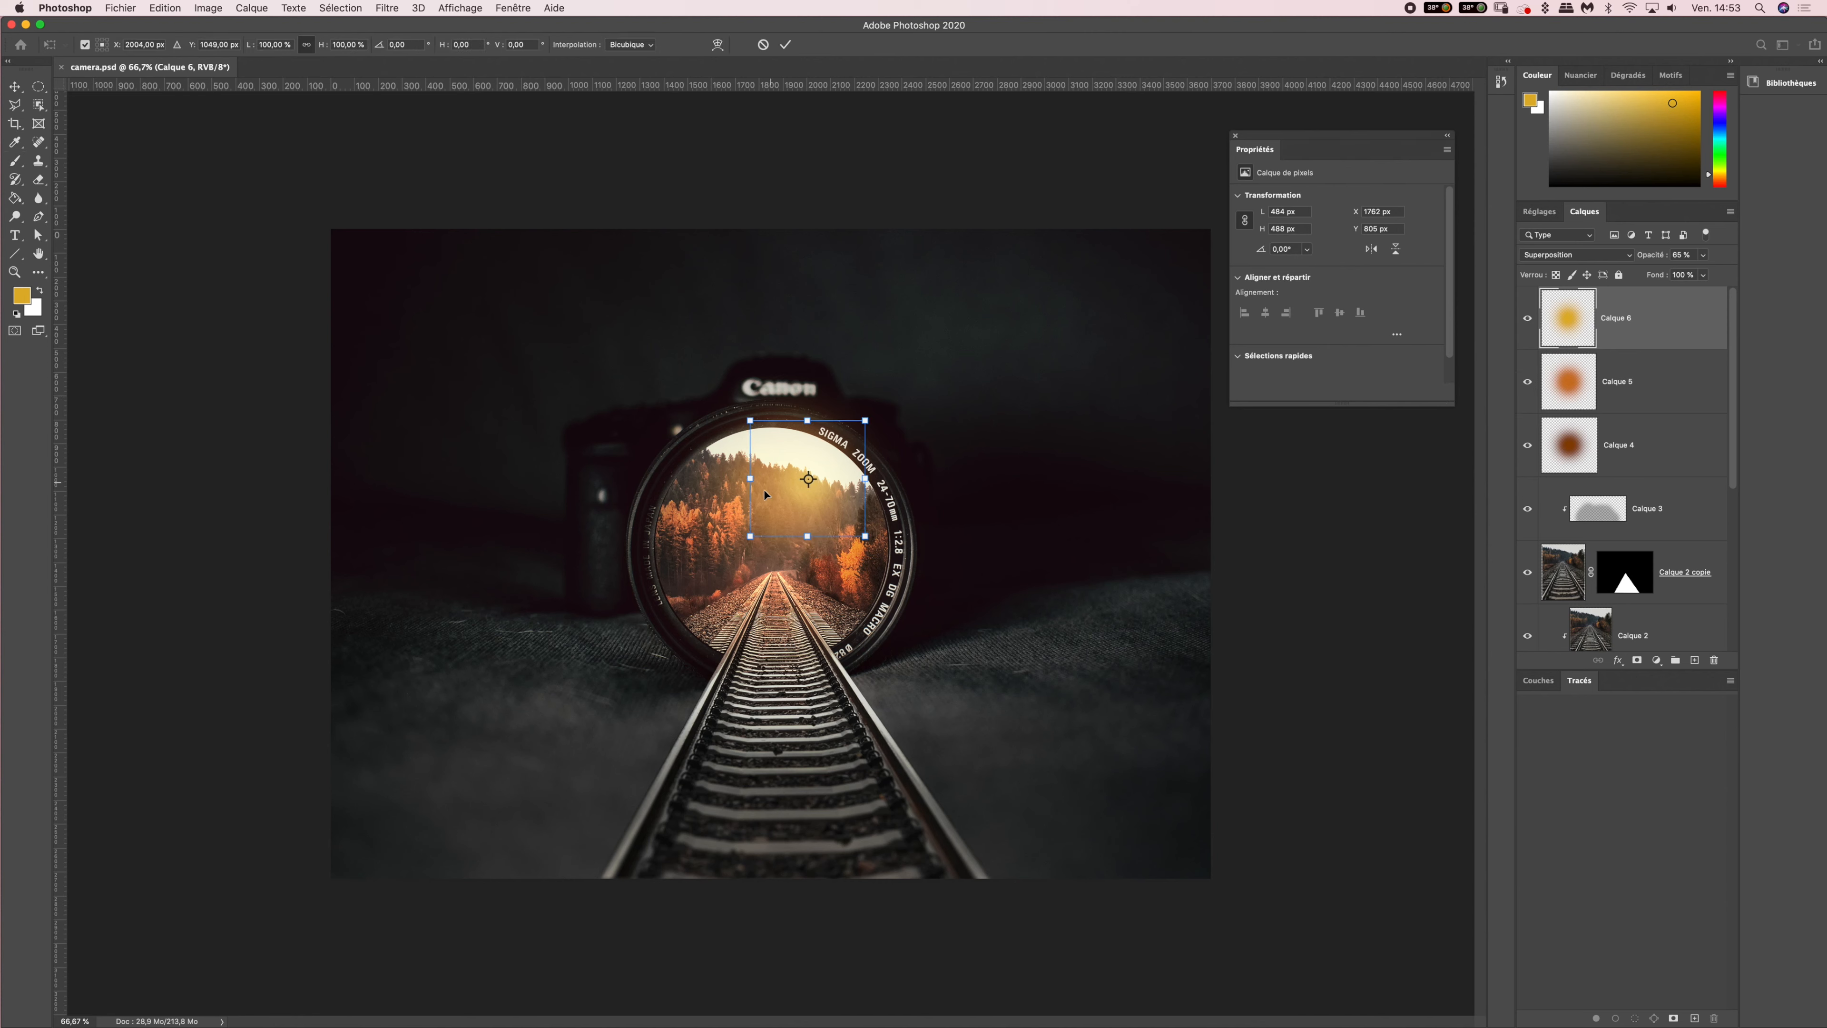
drag(751, 535, 722, 565)
drag(775, 472, 718, 395)
mouse_move(804, 509)
mouse_down()
mouse_move(837, 533)
mouse_move(819, 507)
mouse_move(814, 522)
mouse_up()
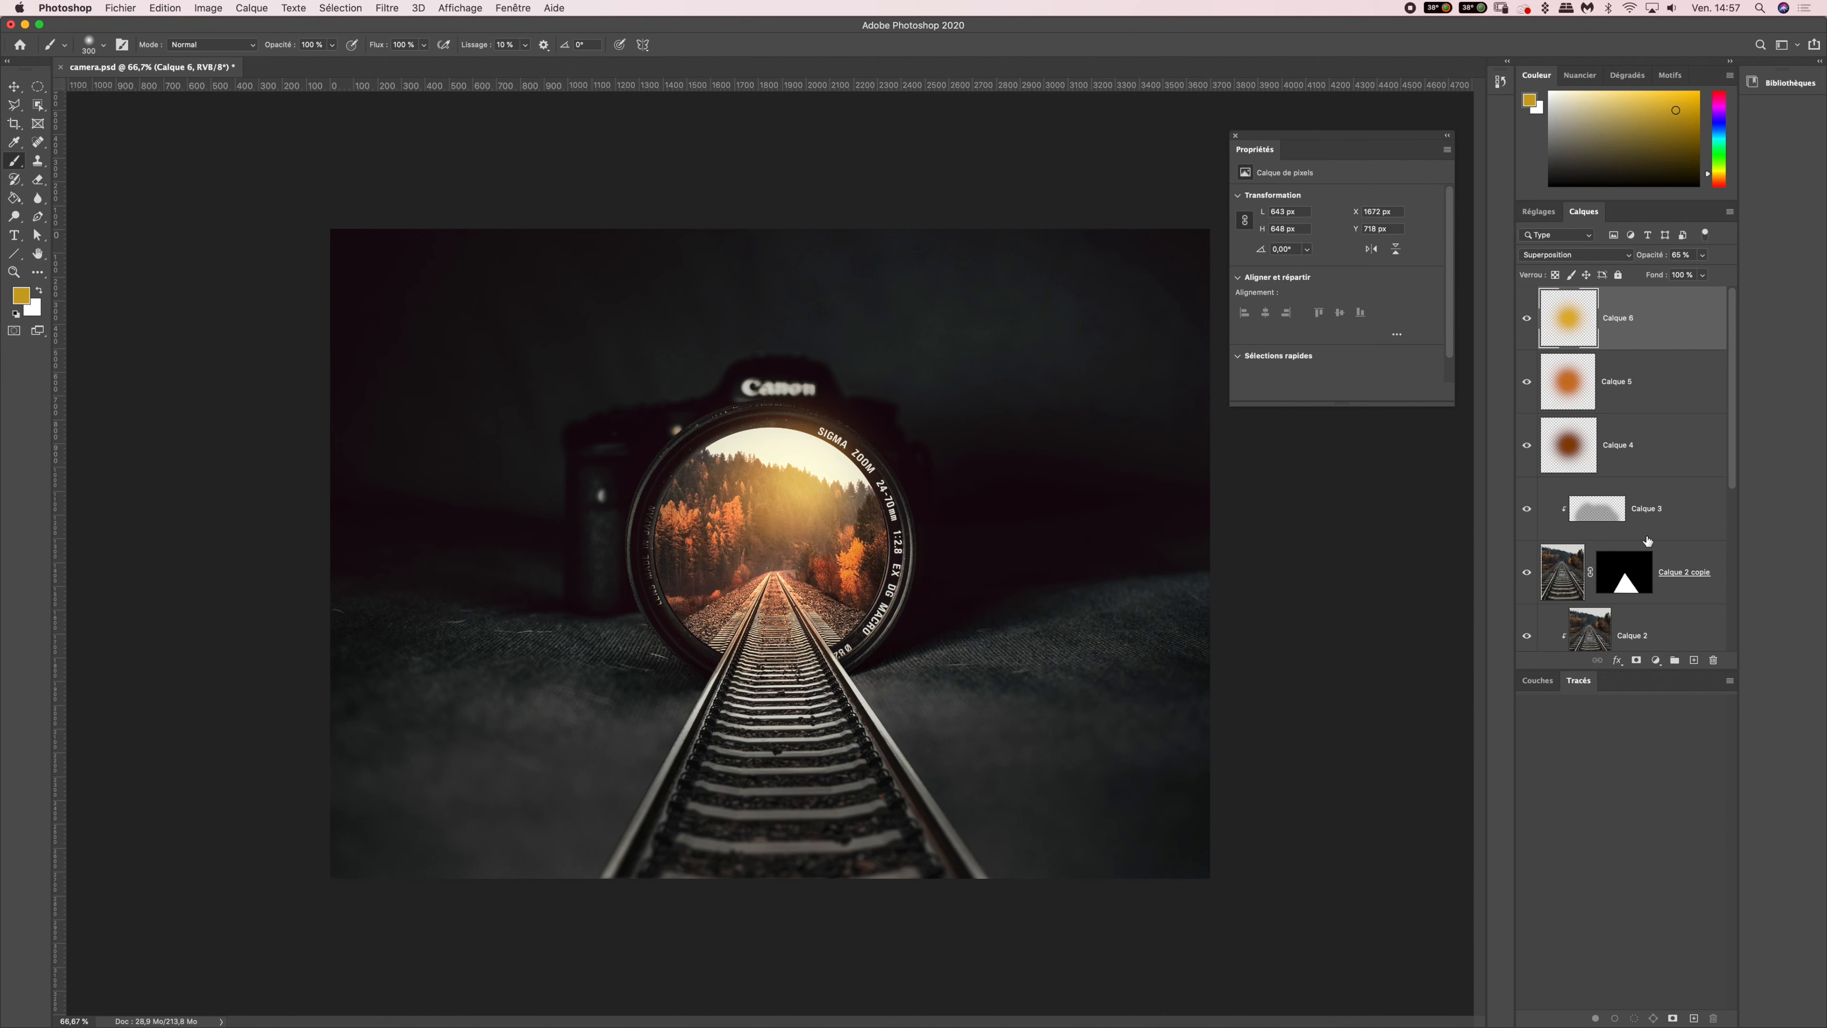
- Add an empty layer above the yellow glow and set the foreground colour to orange cc8120
click(1695, 661)
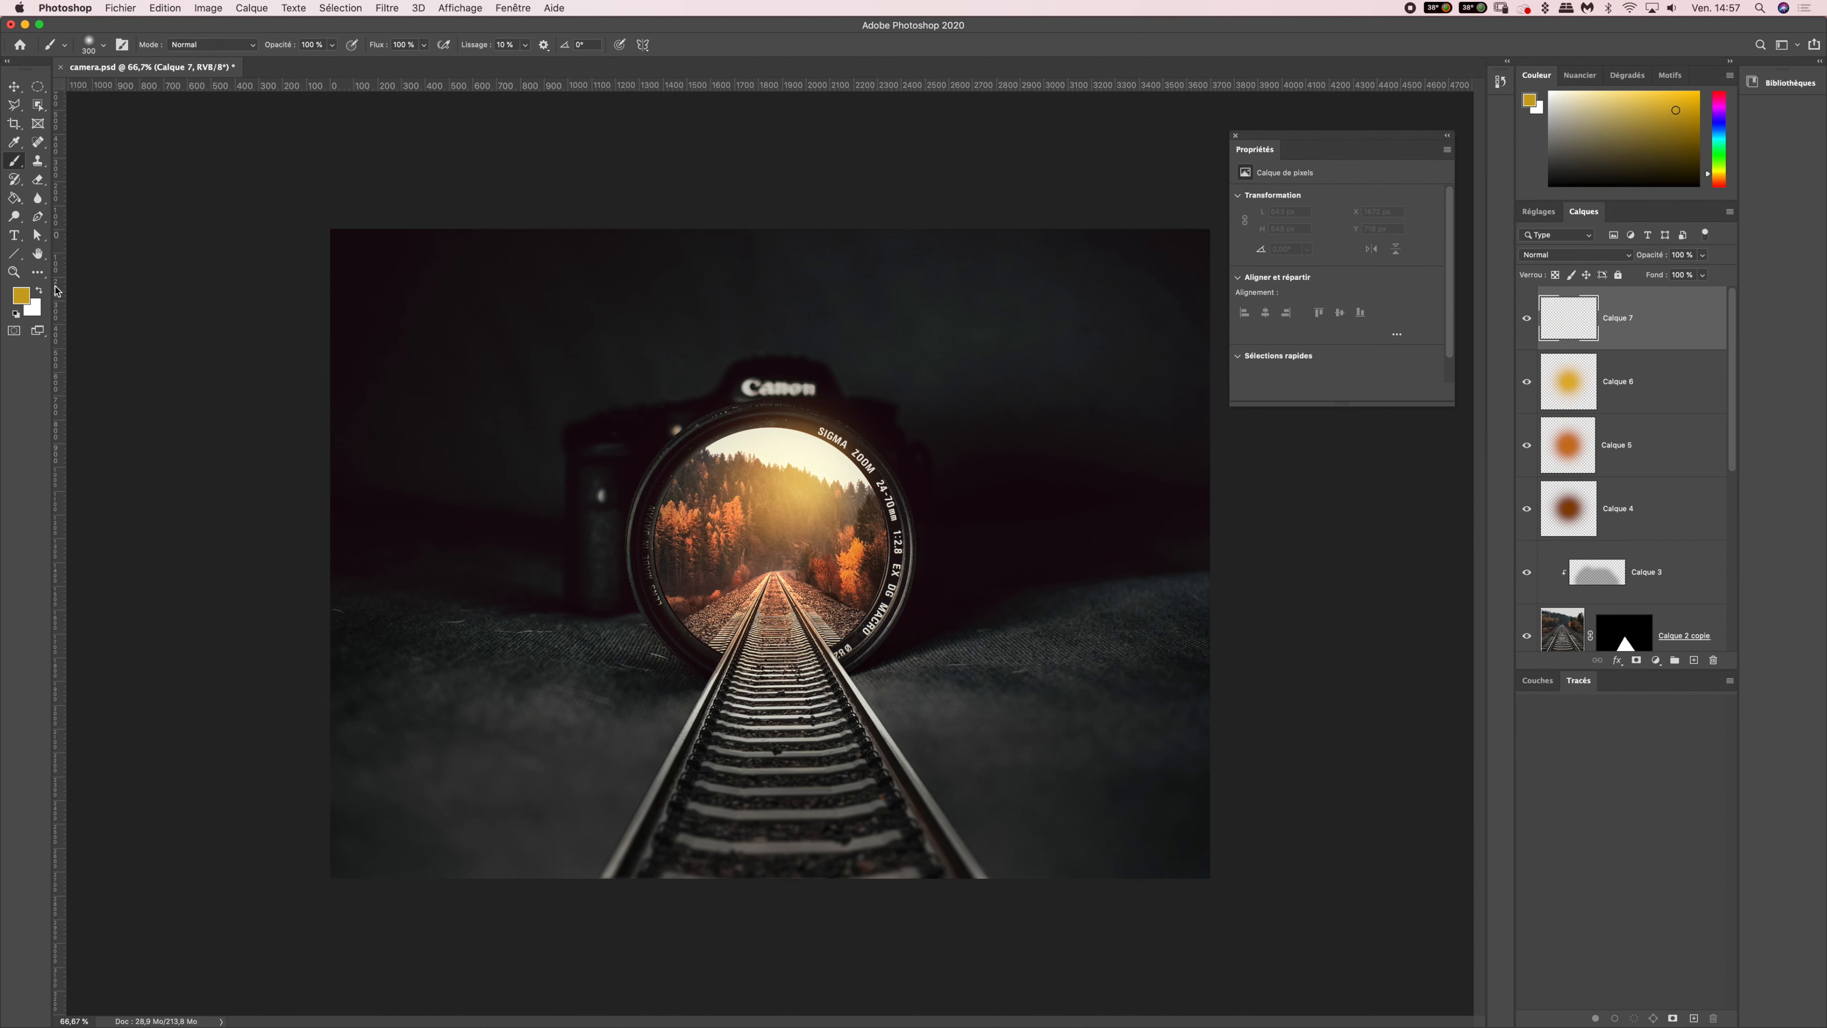
click(22, 296)
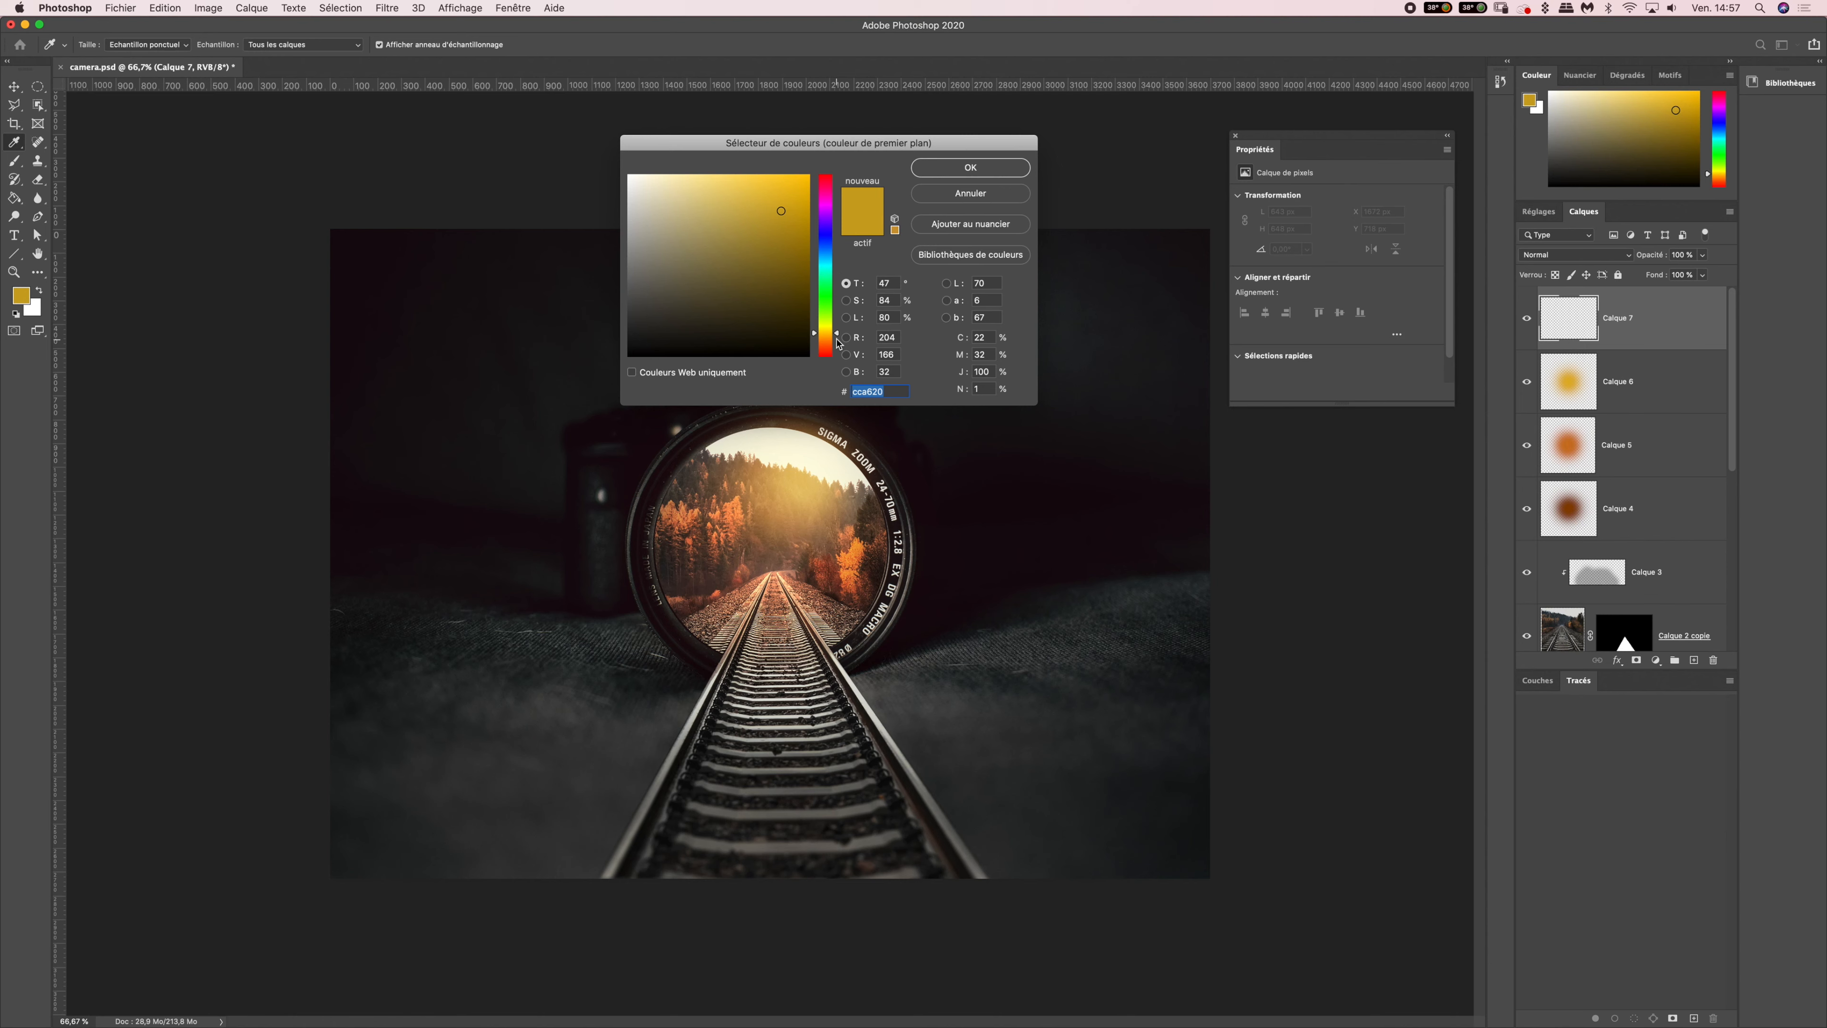
drag(837, 338, 837, 341)
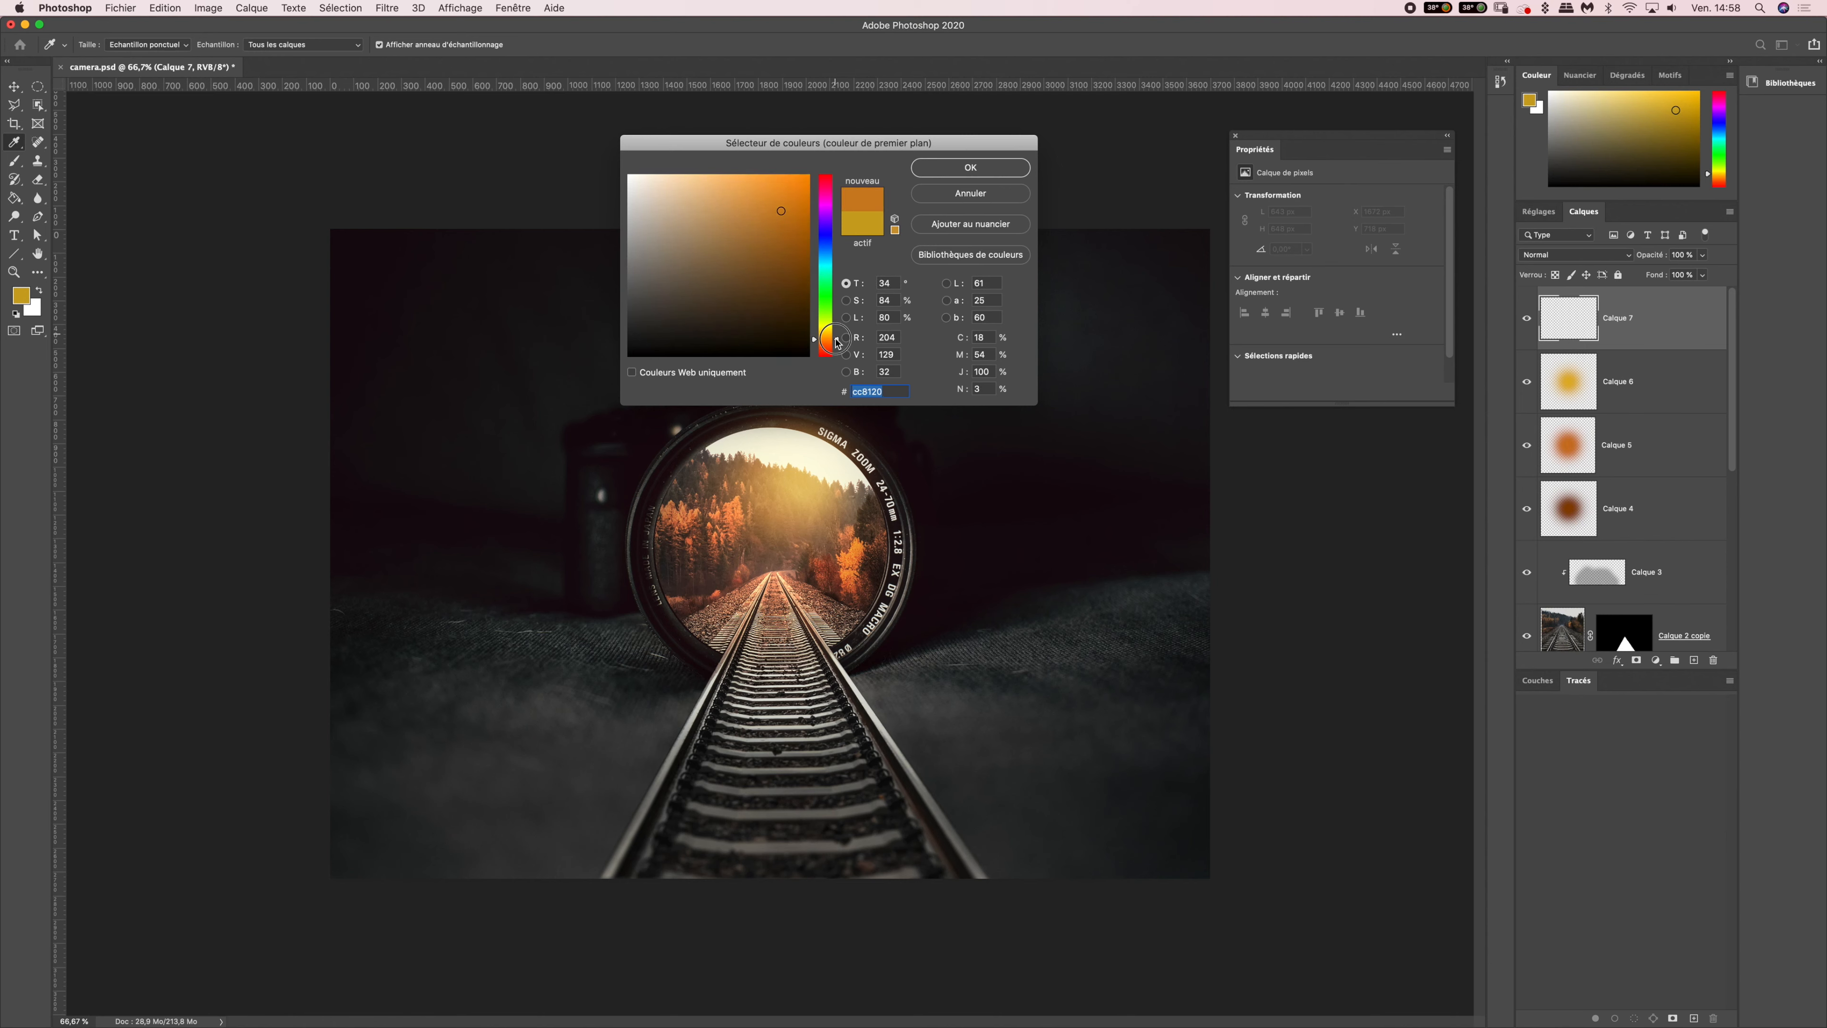
click(943, 172)
key(b)
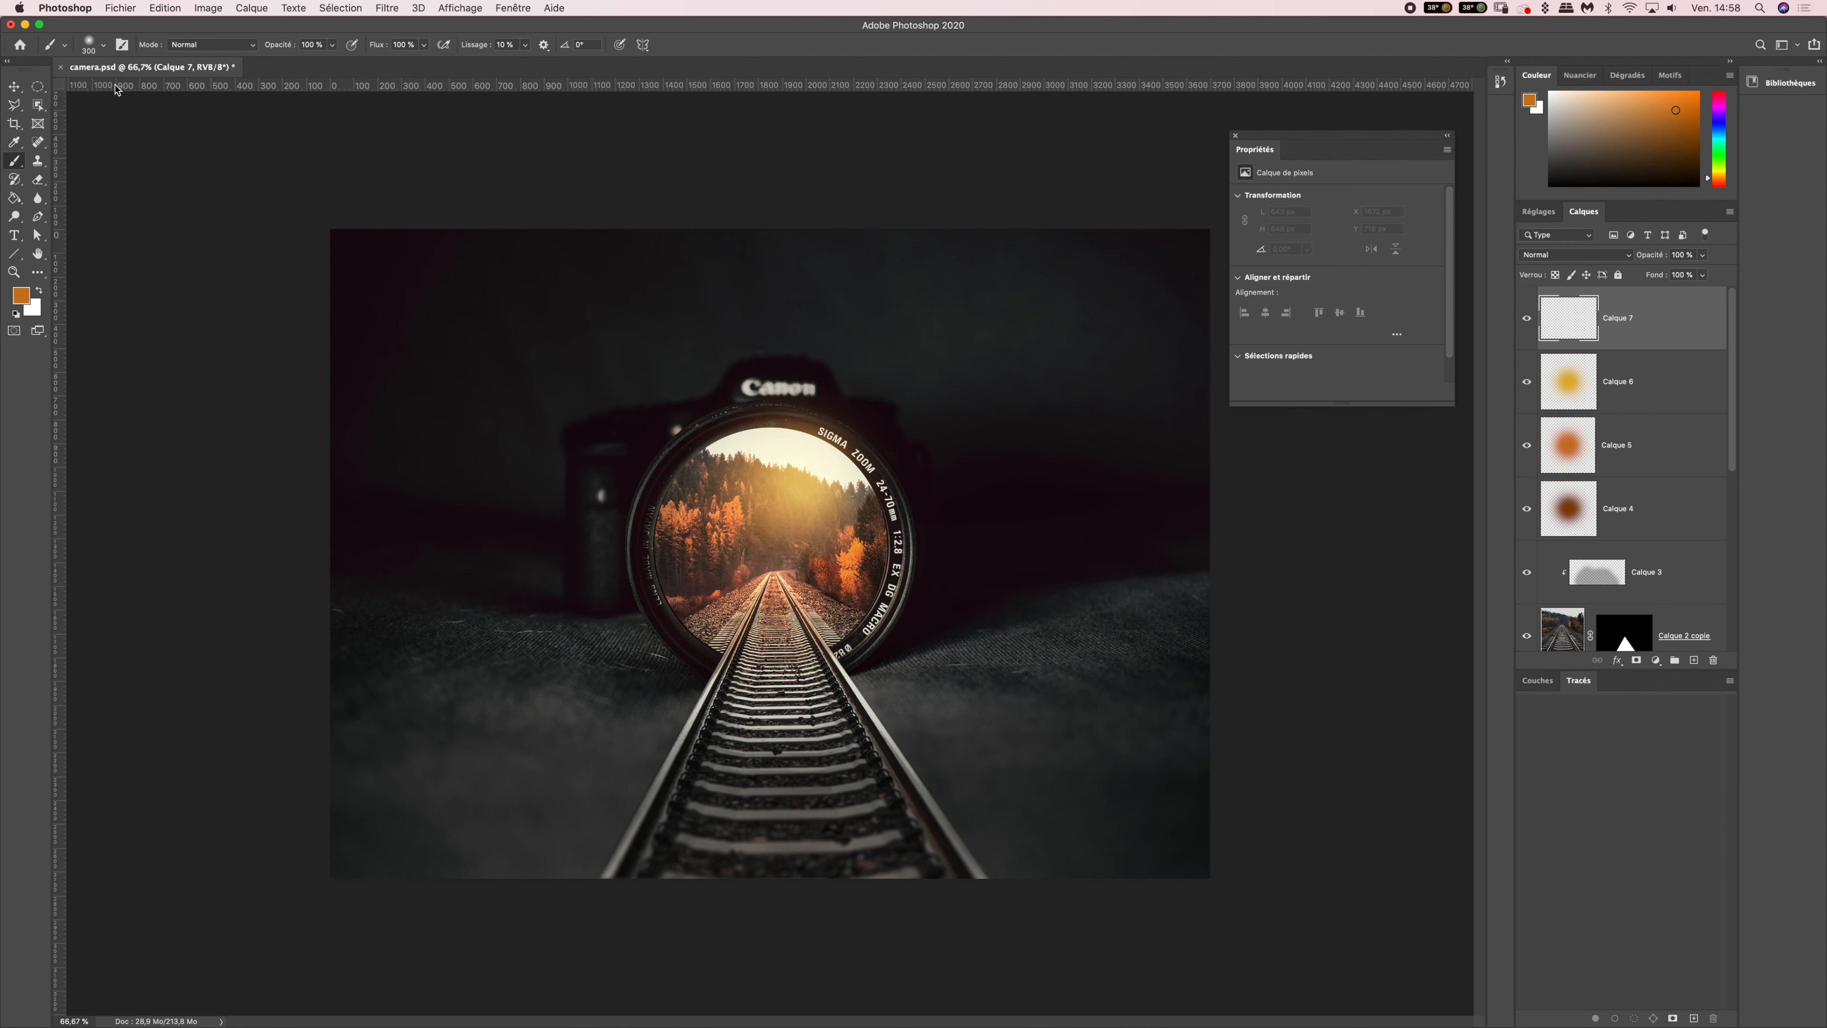
- Set the brush size to 500 px and the brush opacity to 30%
click(93, 48)
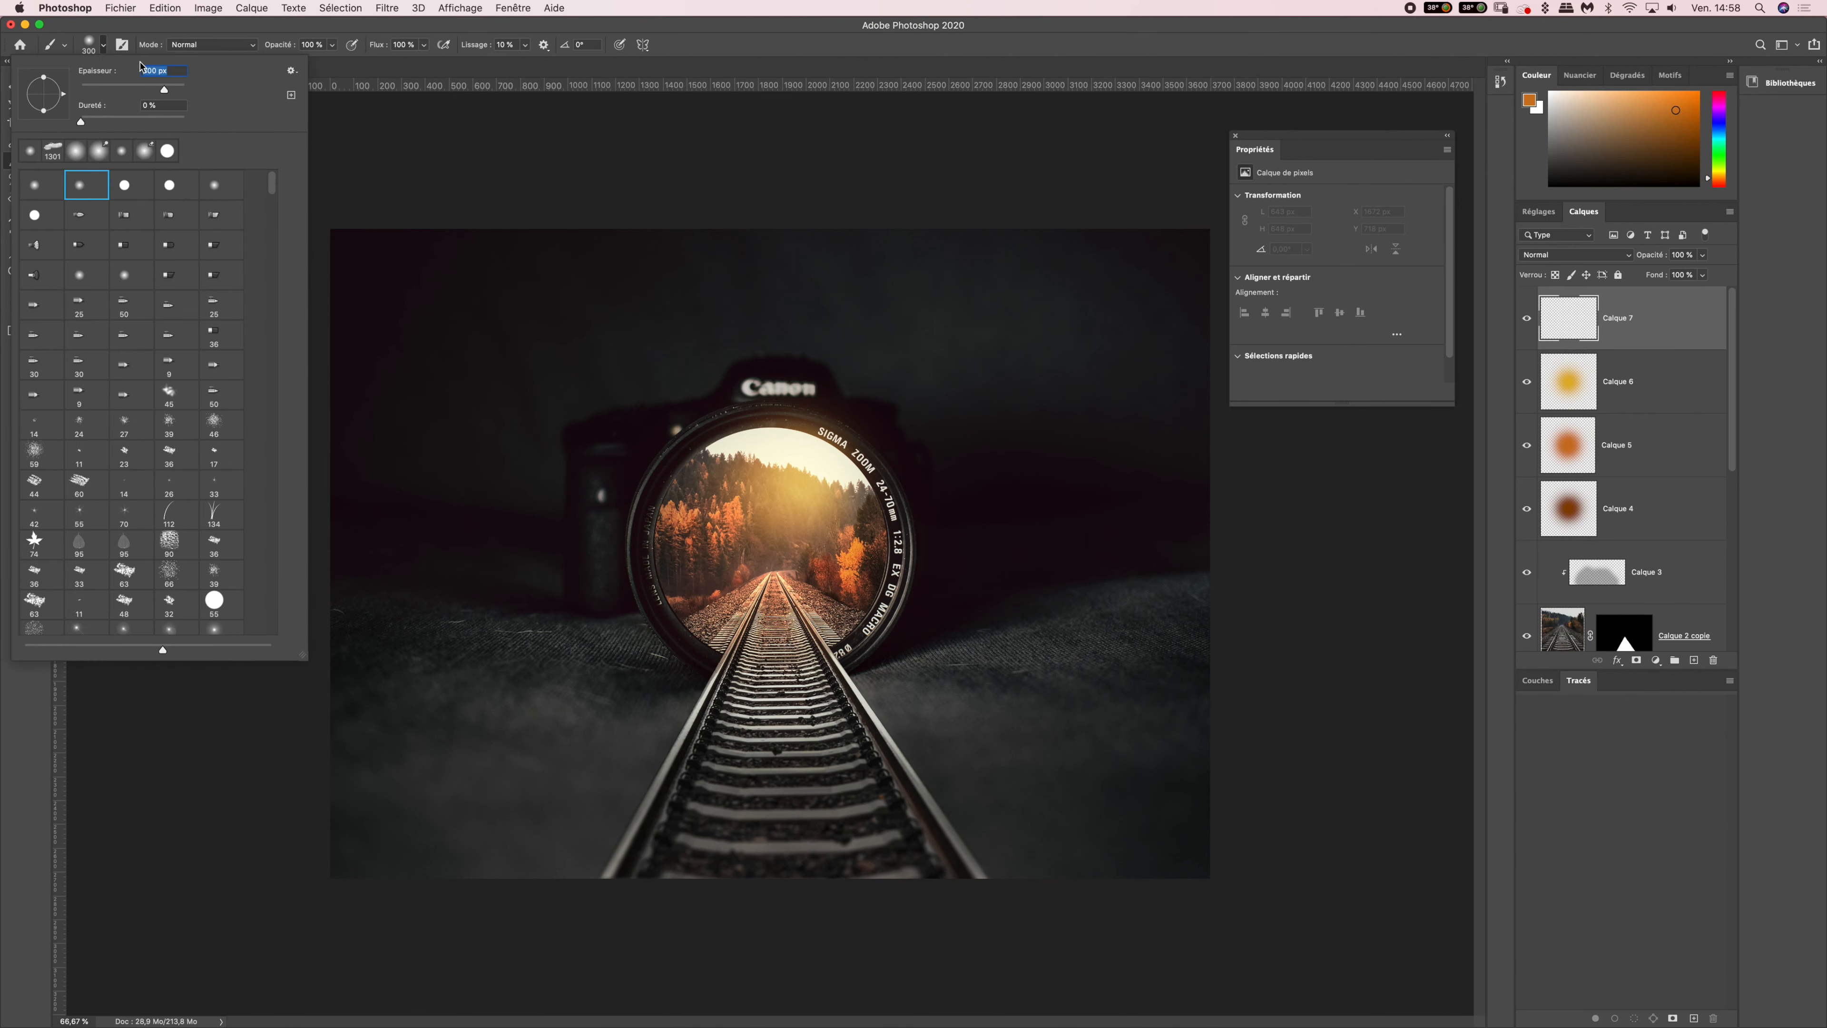
double_click(142, 68)
key(Return)
click(313, 44)
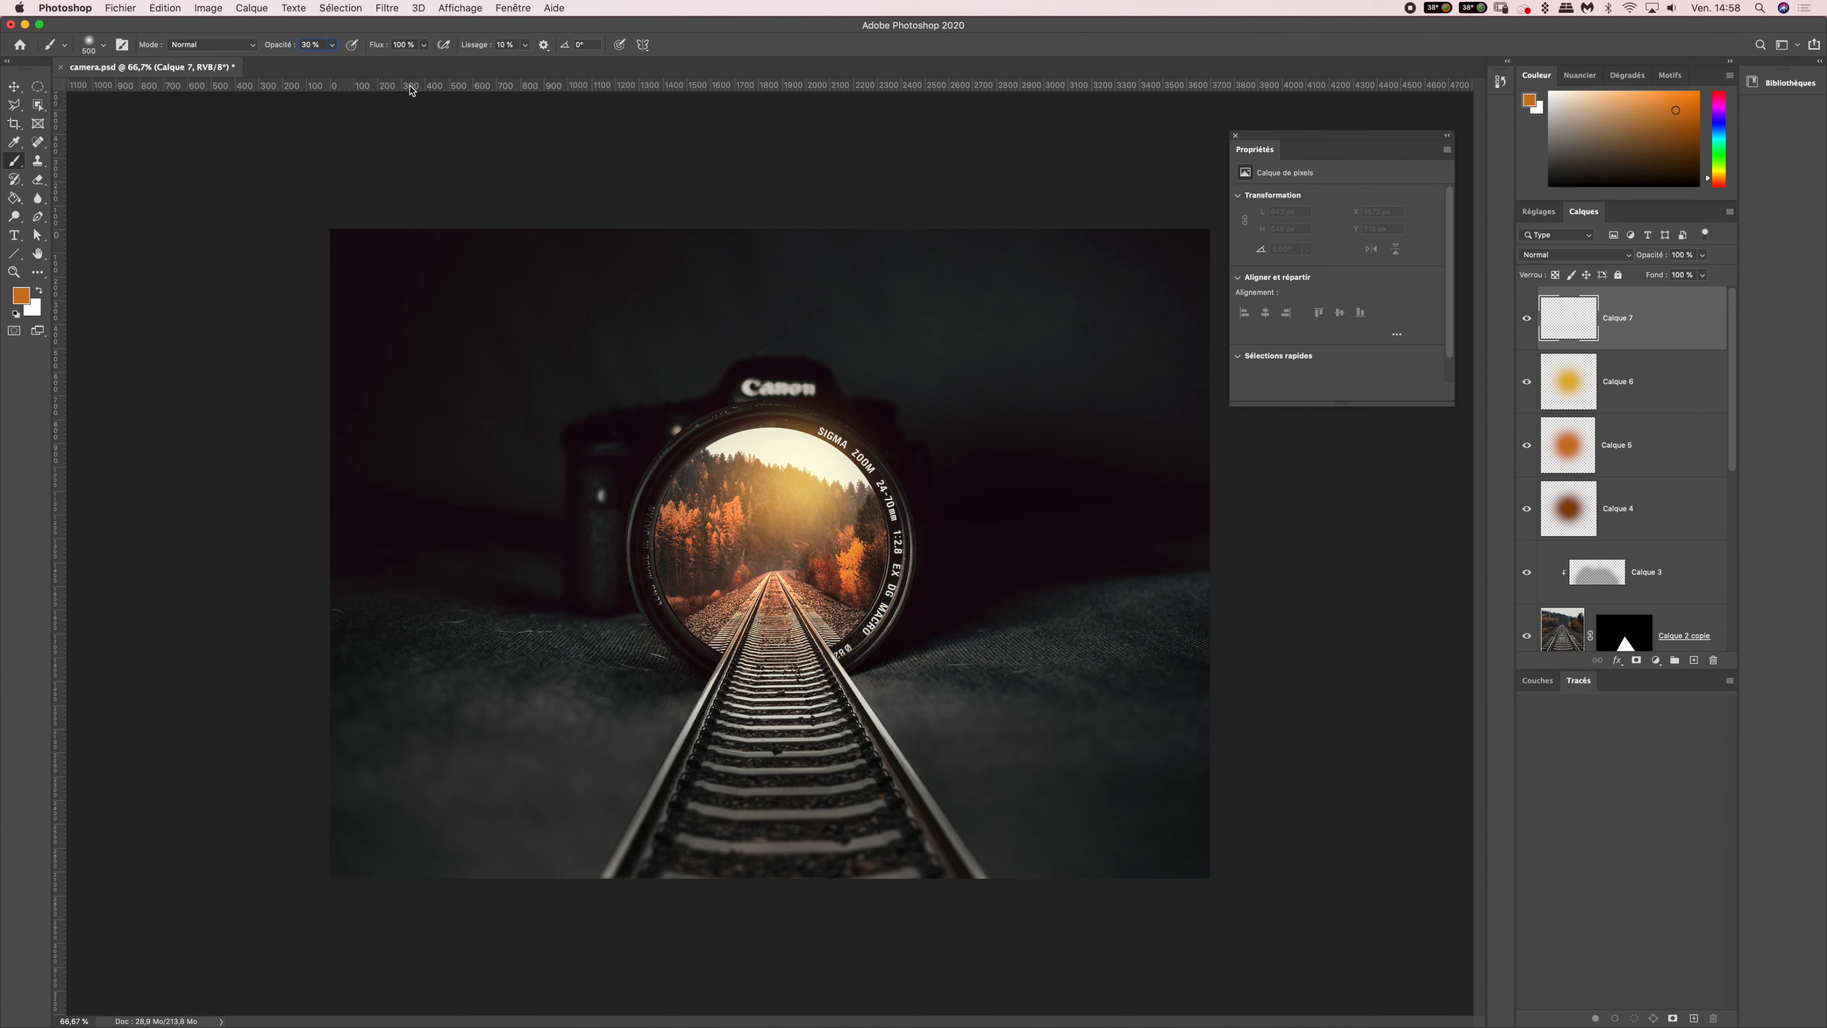
- Paint a faint orange glow across the rails at the base of the lens and set the layer's blend mode to Incrustation
click(720, 695)
click(766, 696)
click(813, 695)
click(864, 677)
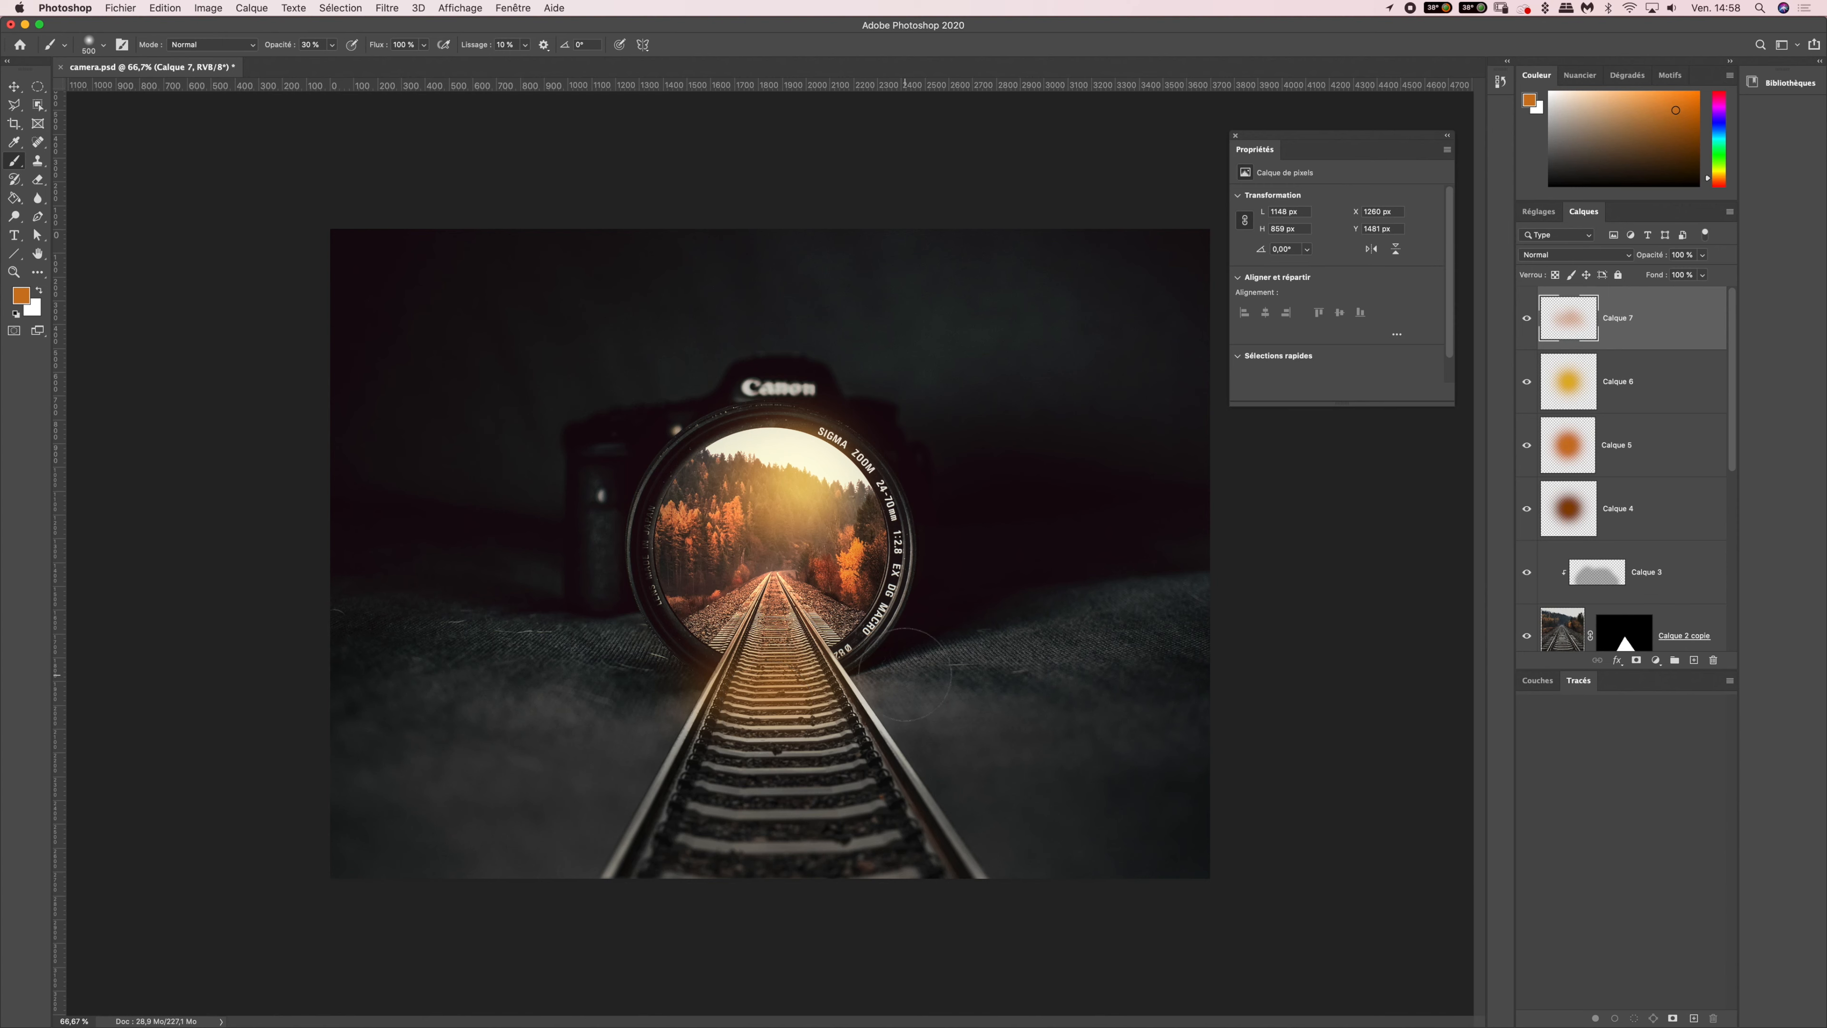
click(1559, 255)
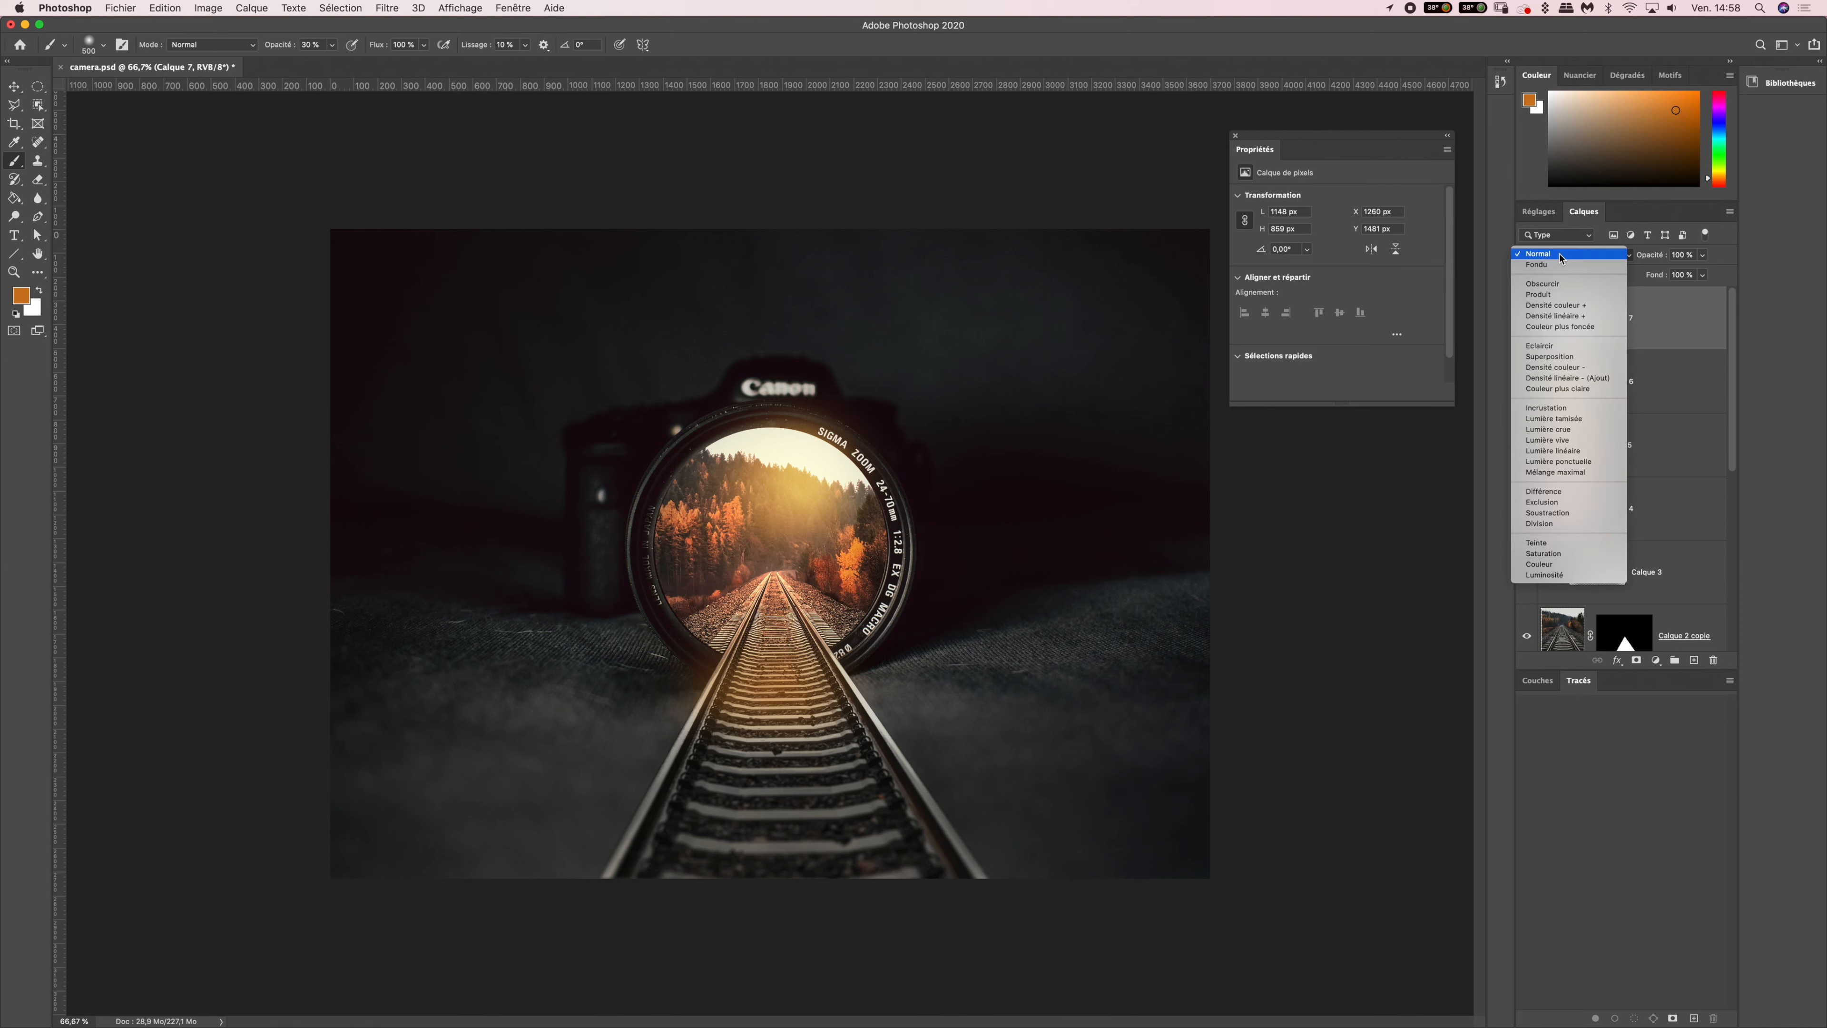
click(1559, 408)
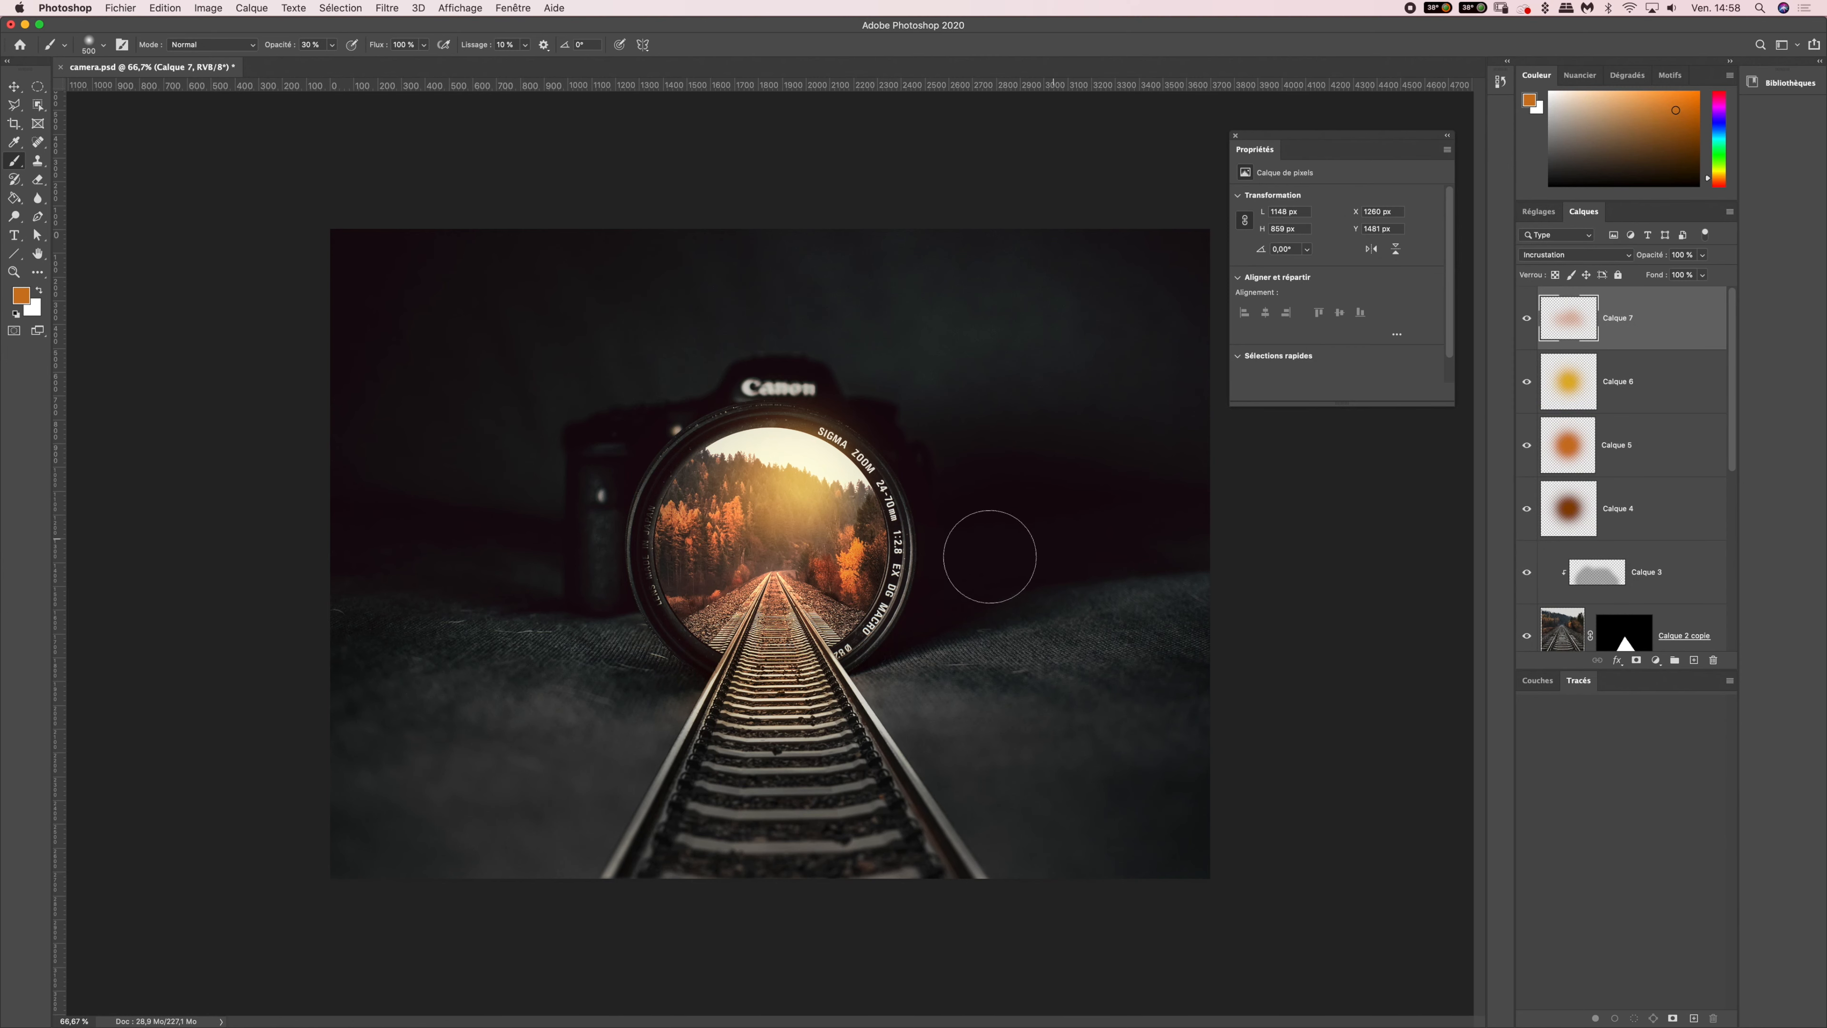
- Extend the orange glow onto the ground on both sides of the lens and further down the rails
mouse_move(679, 695)
mouse_down()
mouse_move(536, 673)
mouse_move(570, 672)
mouse_up()
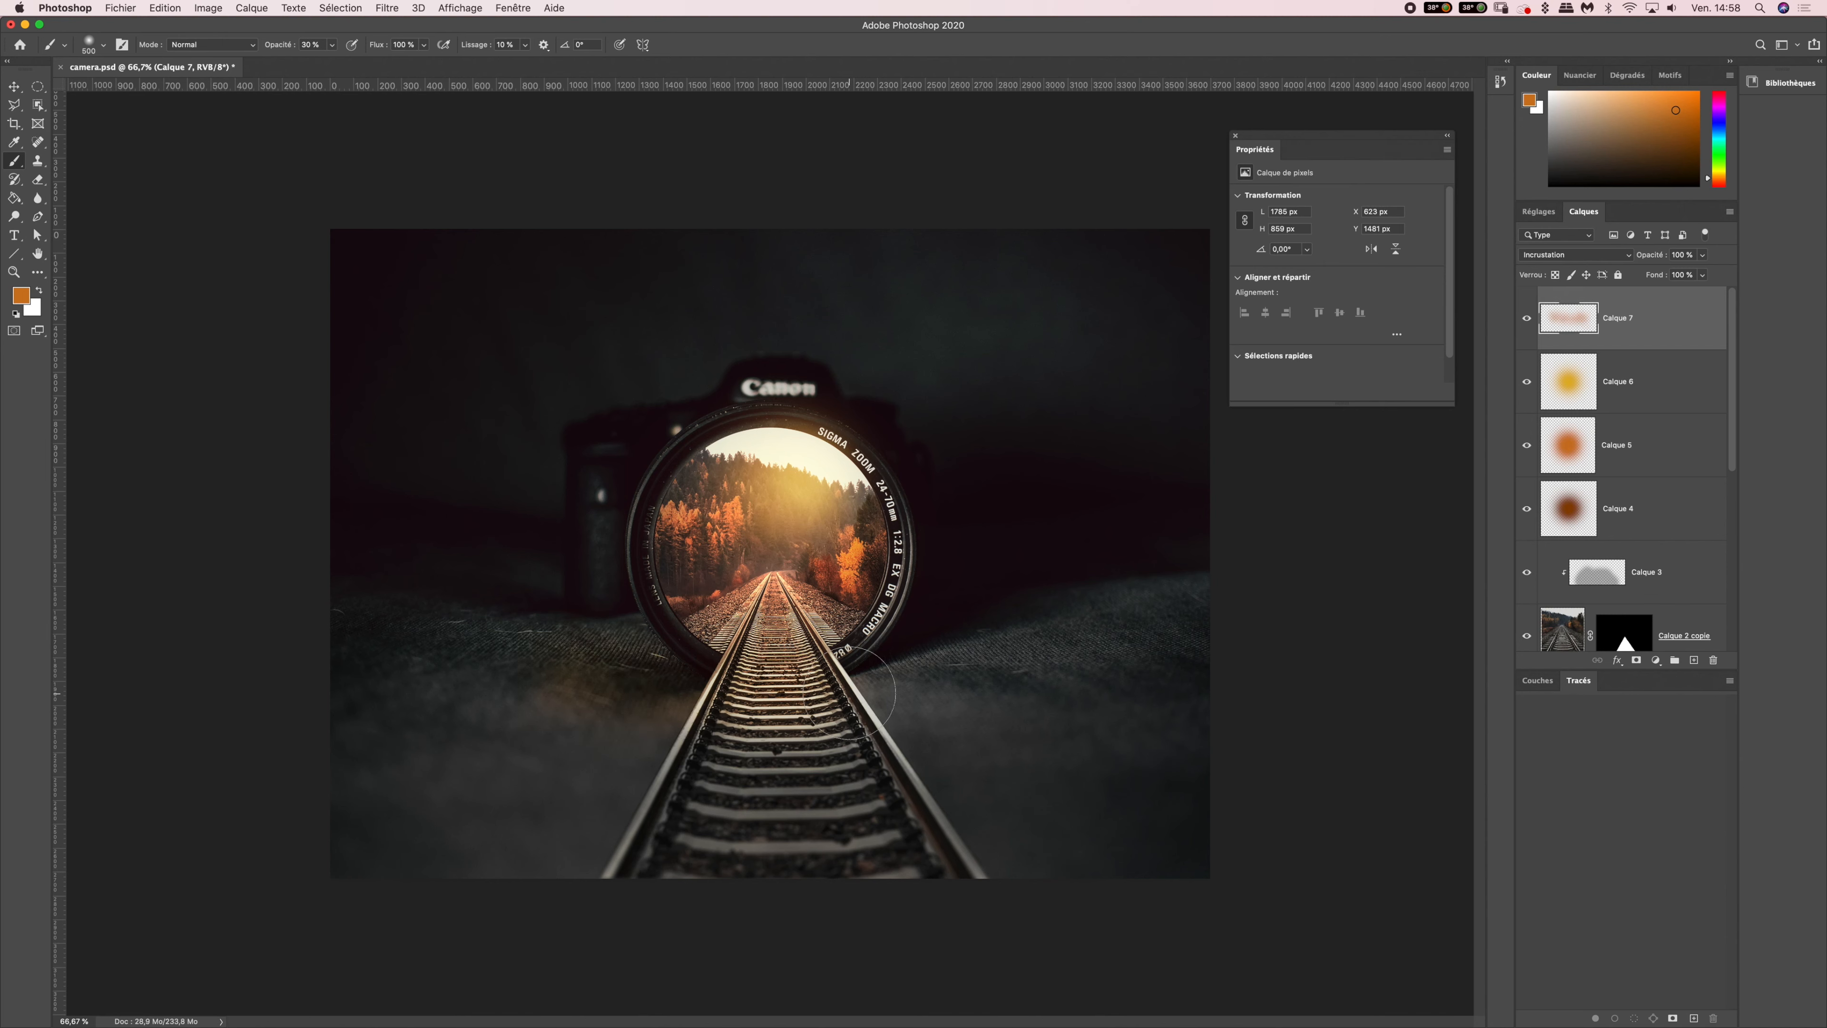
drag(853, 692, 992, 662)
mouse_move(743, 738)
mouse_down()
mouse_move(687, 756)
mouse_move(715, 762)
mouse_up()
mouse_move(857, 730)
mouse_down()
mouse_move(673, 719)
mouse_move(658, 683)
mouse_move(826, 651)
mouse_move(807, 654)
mouse_up()
- Reduce the brush opacity to 10%, paint a fainter glow over the rails and surrounding ground, and check the layer's effect
click(290, 44)
text(10)
mouse_move(655, 712)
mouse_down()
mouse_move(622, 742)
mouse_move(557, 745)
mouse_move(530, 702)
mouse_move(643, 776)
mouse_move(846, 779)
mouse_move(951, 735)
mouse_move(1050, 645)
mouse_move(479, 660)
mouse_move(592, 826)
mouse_move(712, 767)
mouse_move(562, 759)
mouse_move(625, 792)
mouse_move(847, 786)
mouse_move(868, 802)
mouse_move(905, 718)
mouse_move(755, 736)
mouse_move(880, 787)
mouse_up()
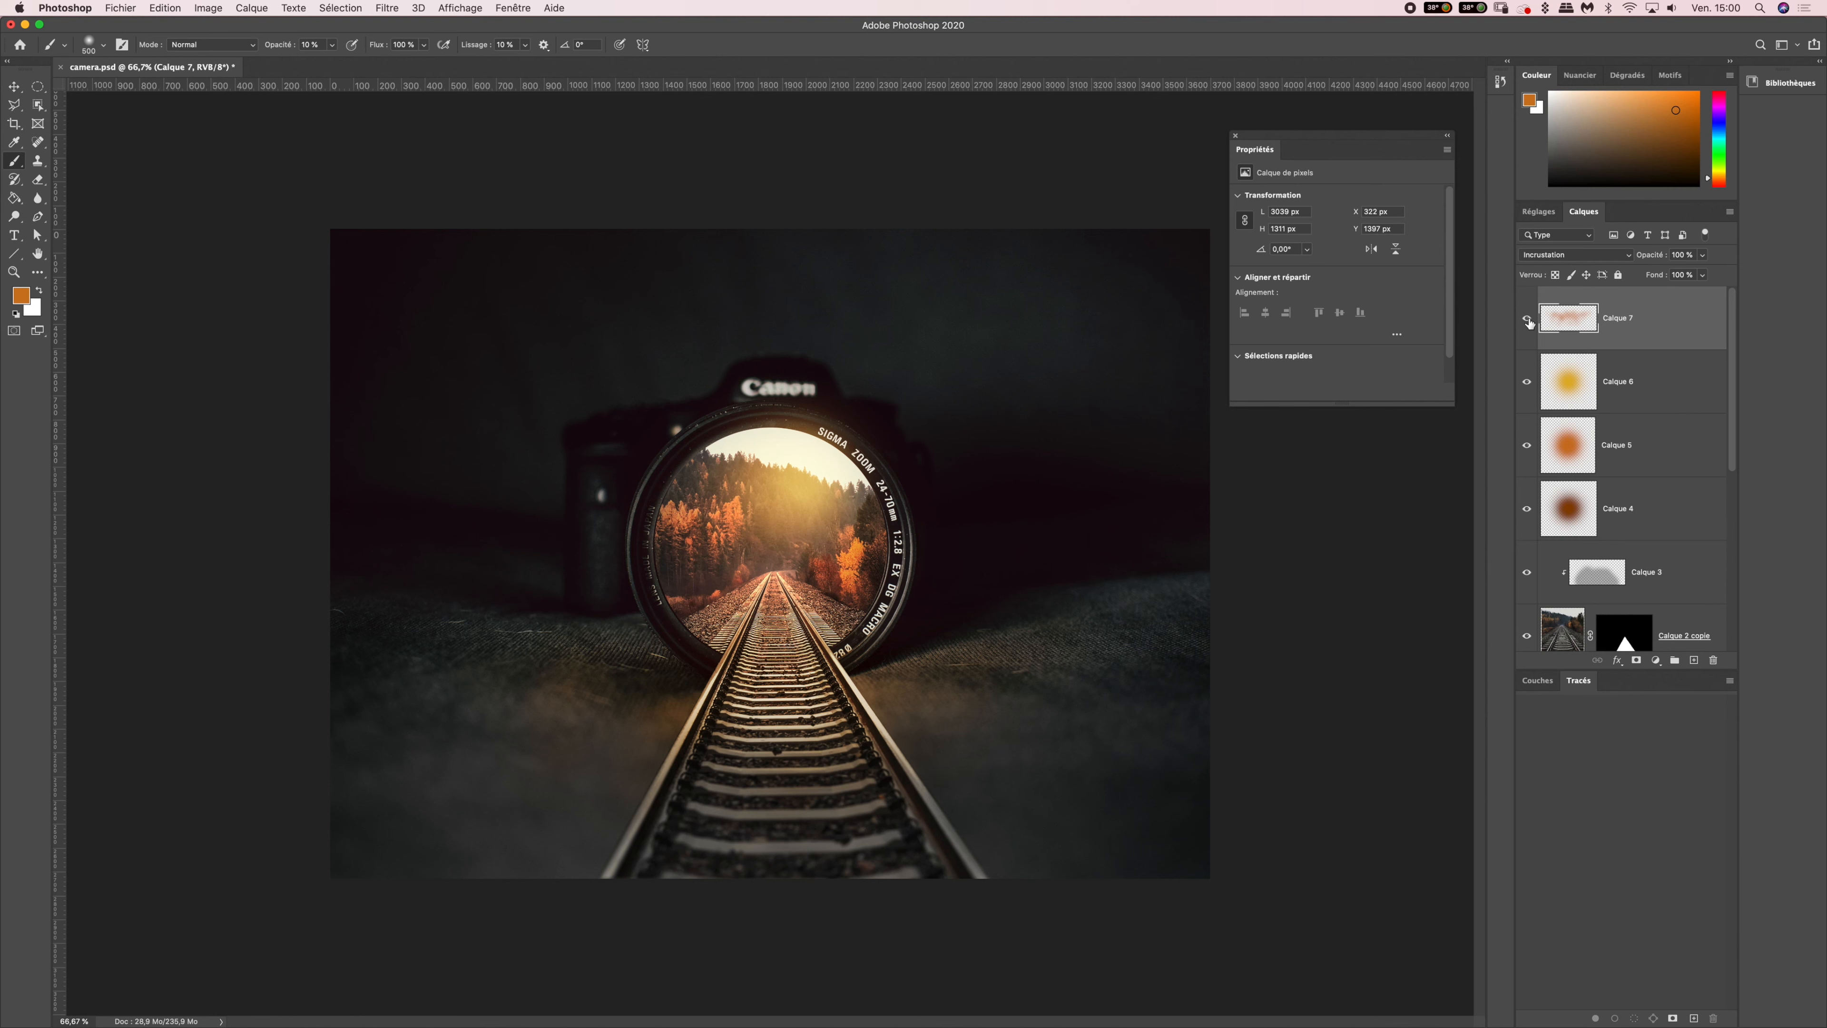
click(1527, 320)
- Open the image personne.jpg, keeping its embedded Adobe RGB (1998) colour profile
click(118, 11)
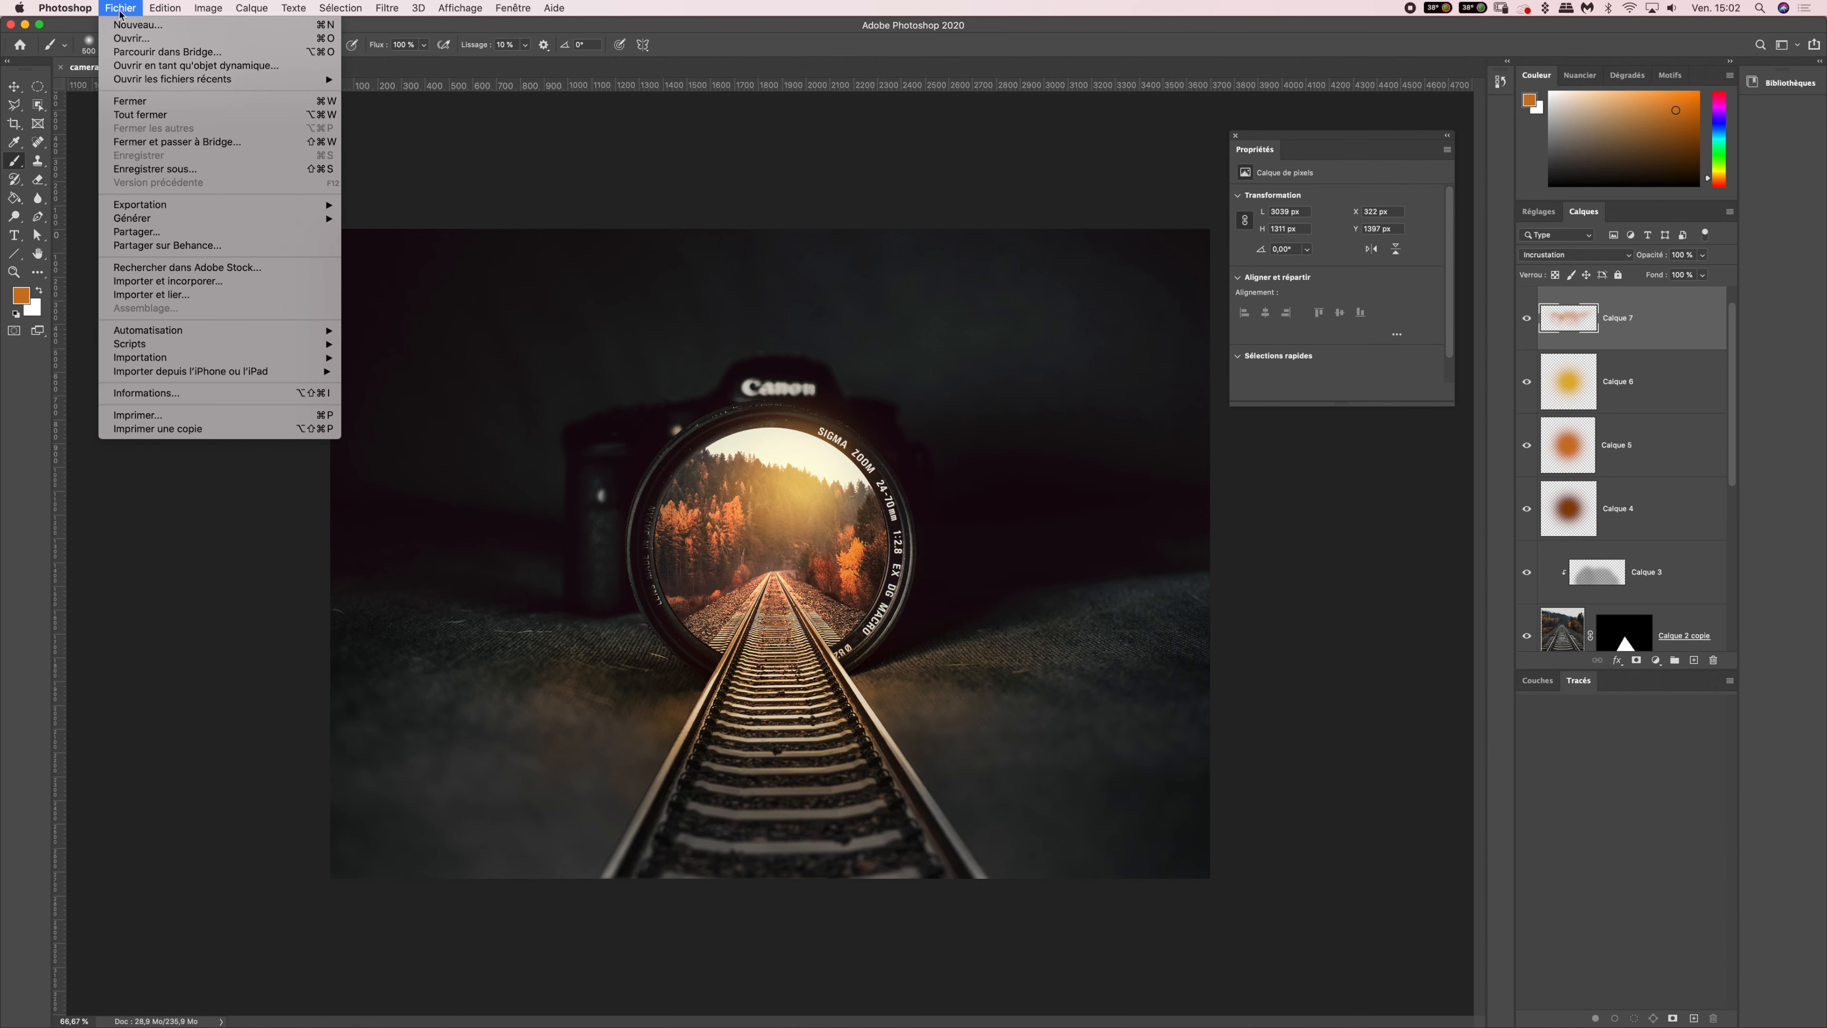
click(216, 37)
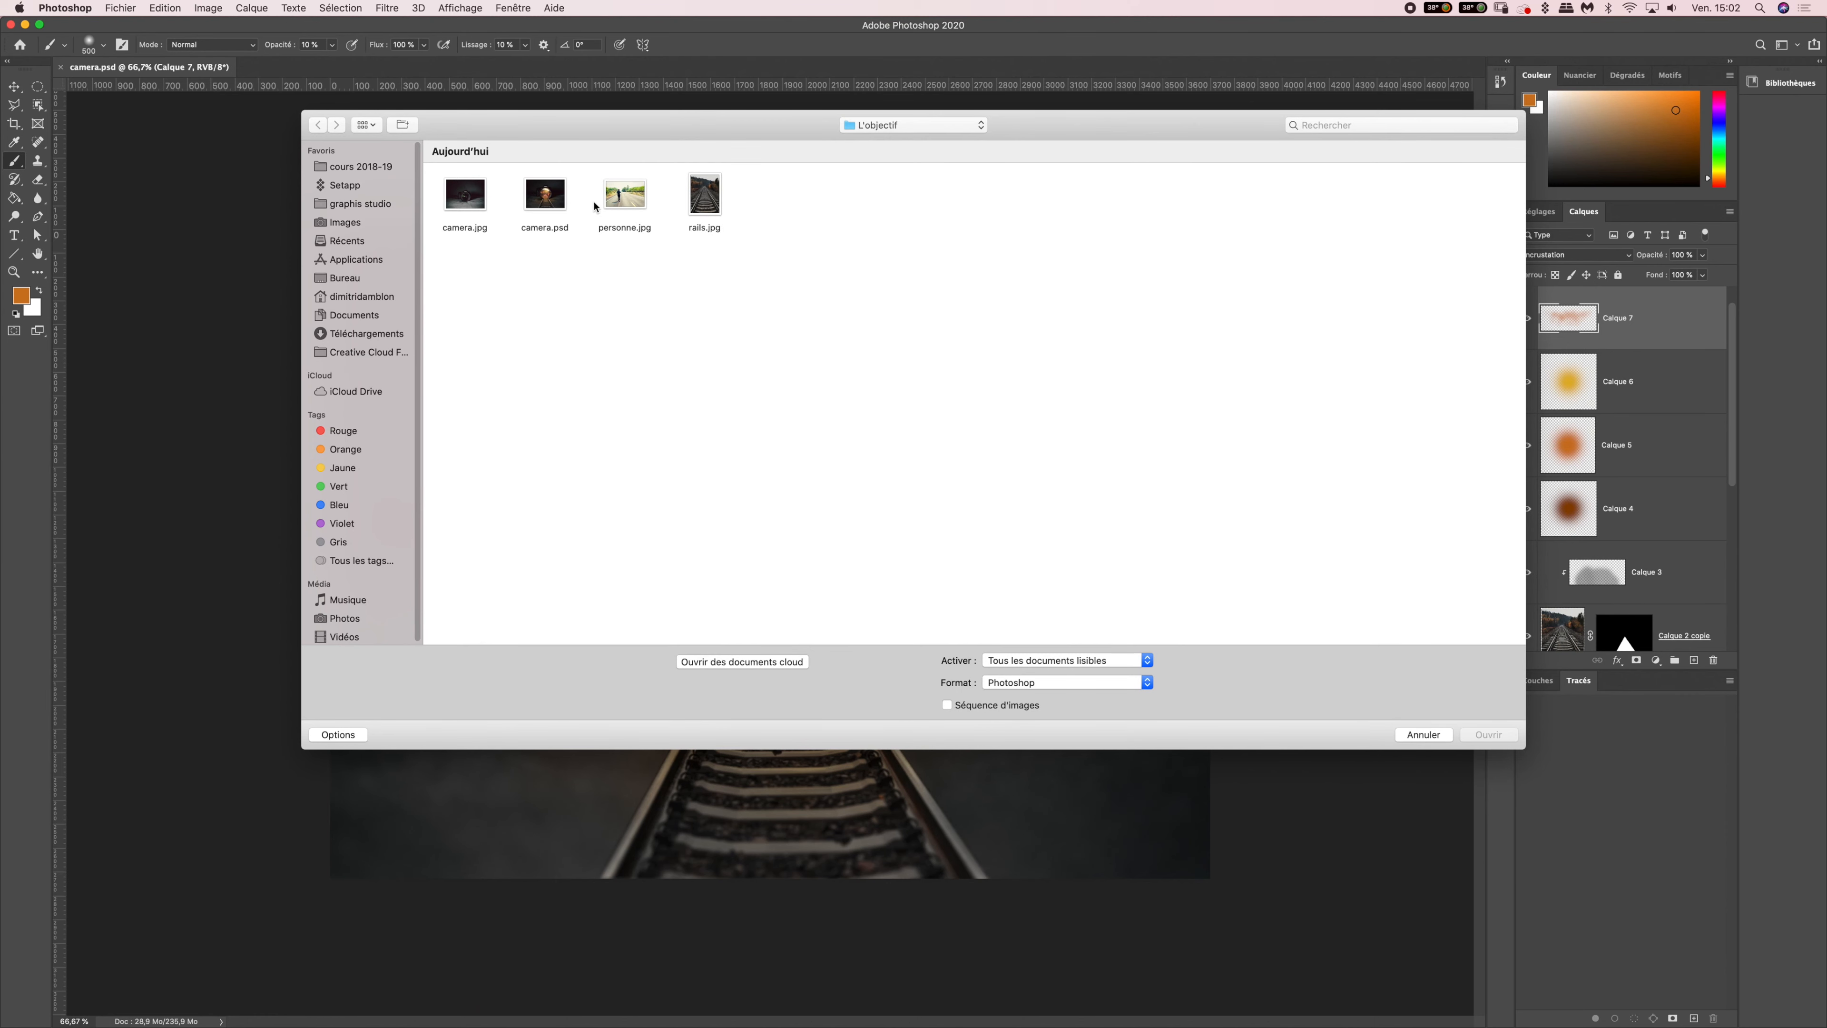
click(621, 200)
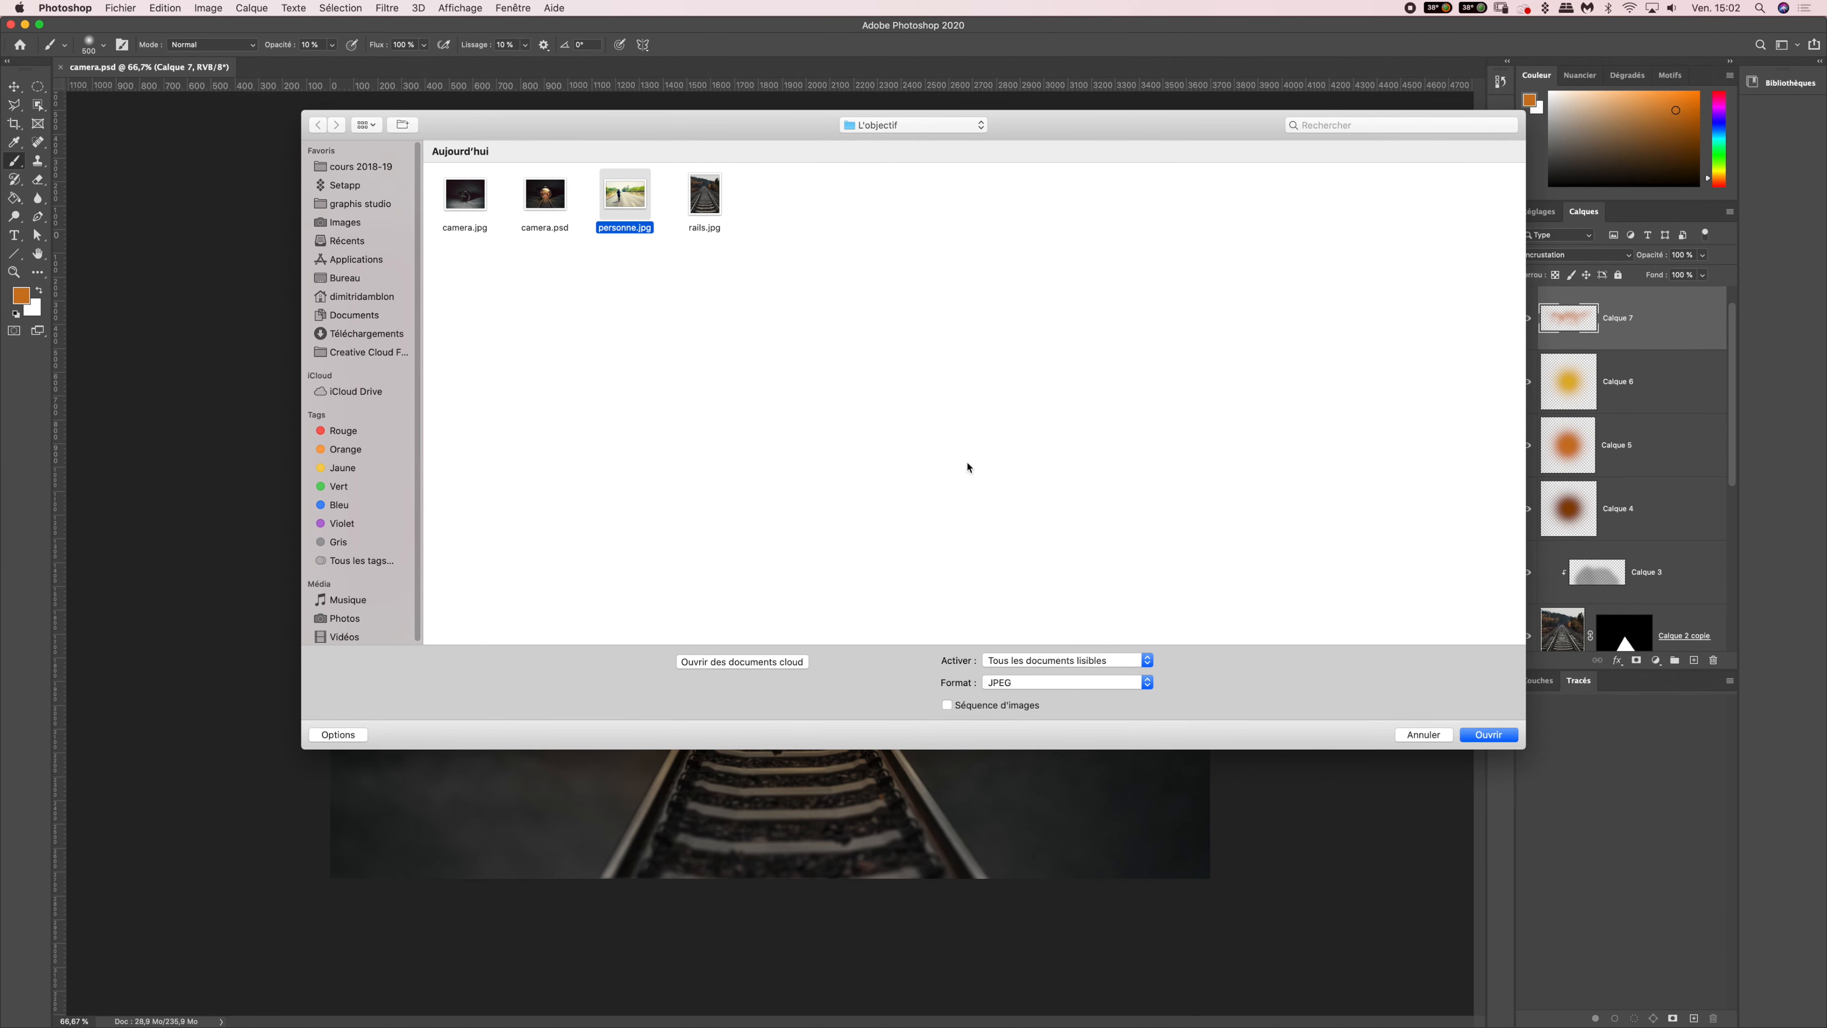
click(1486, 737)
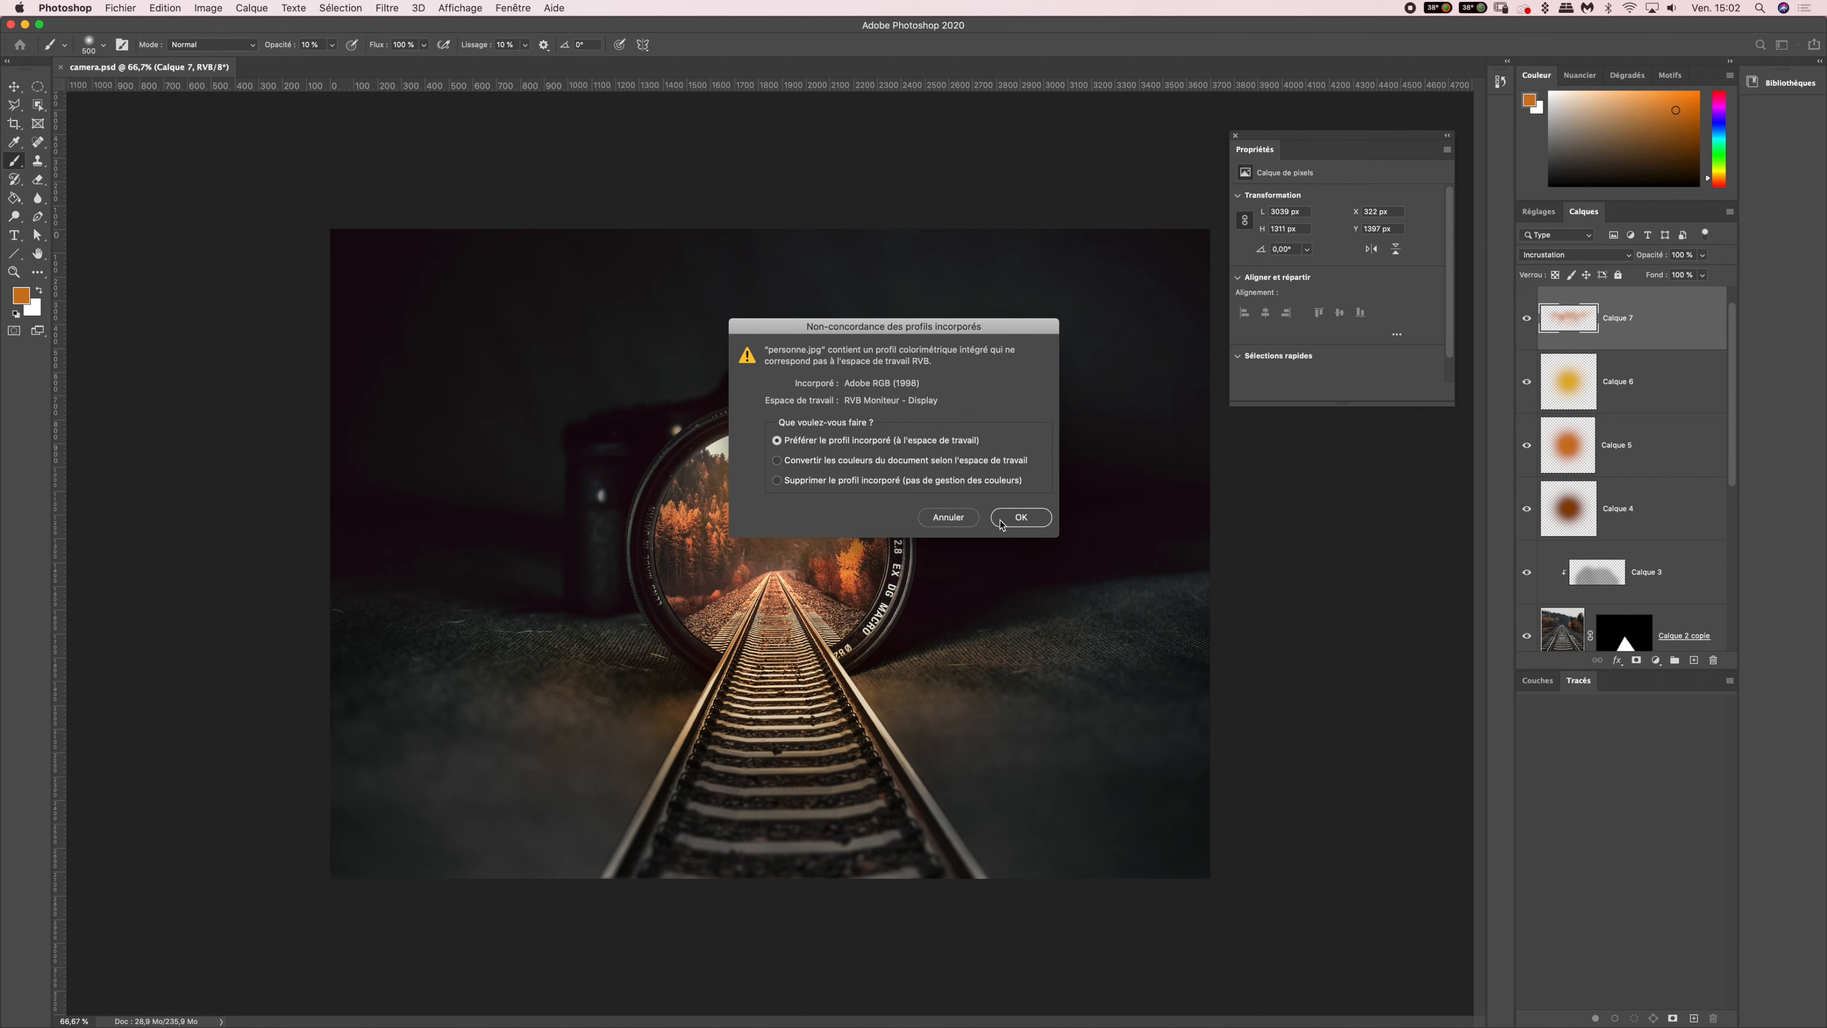
click(1020, 517)
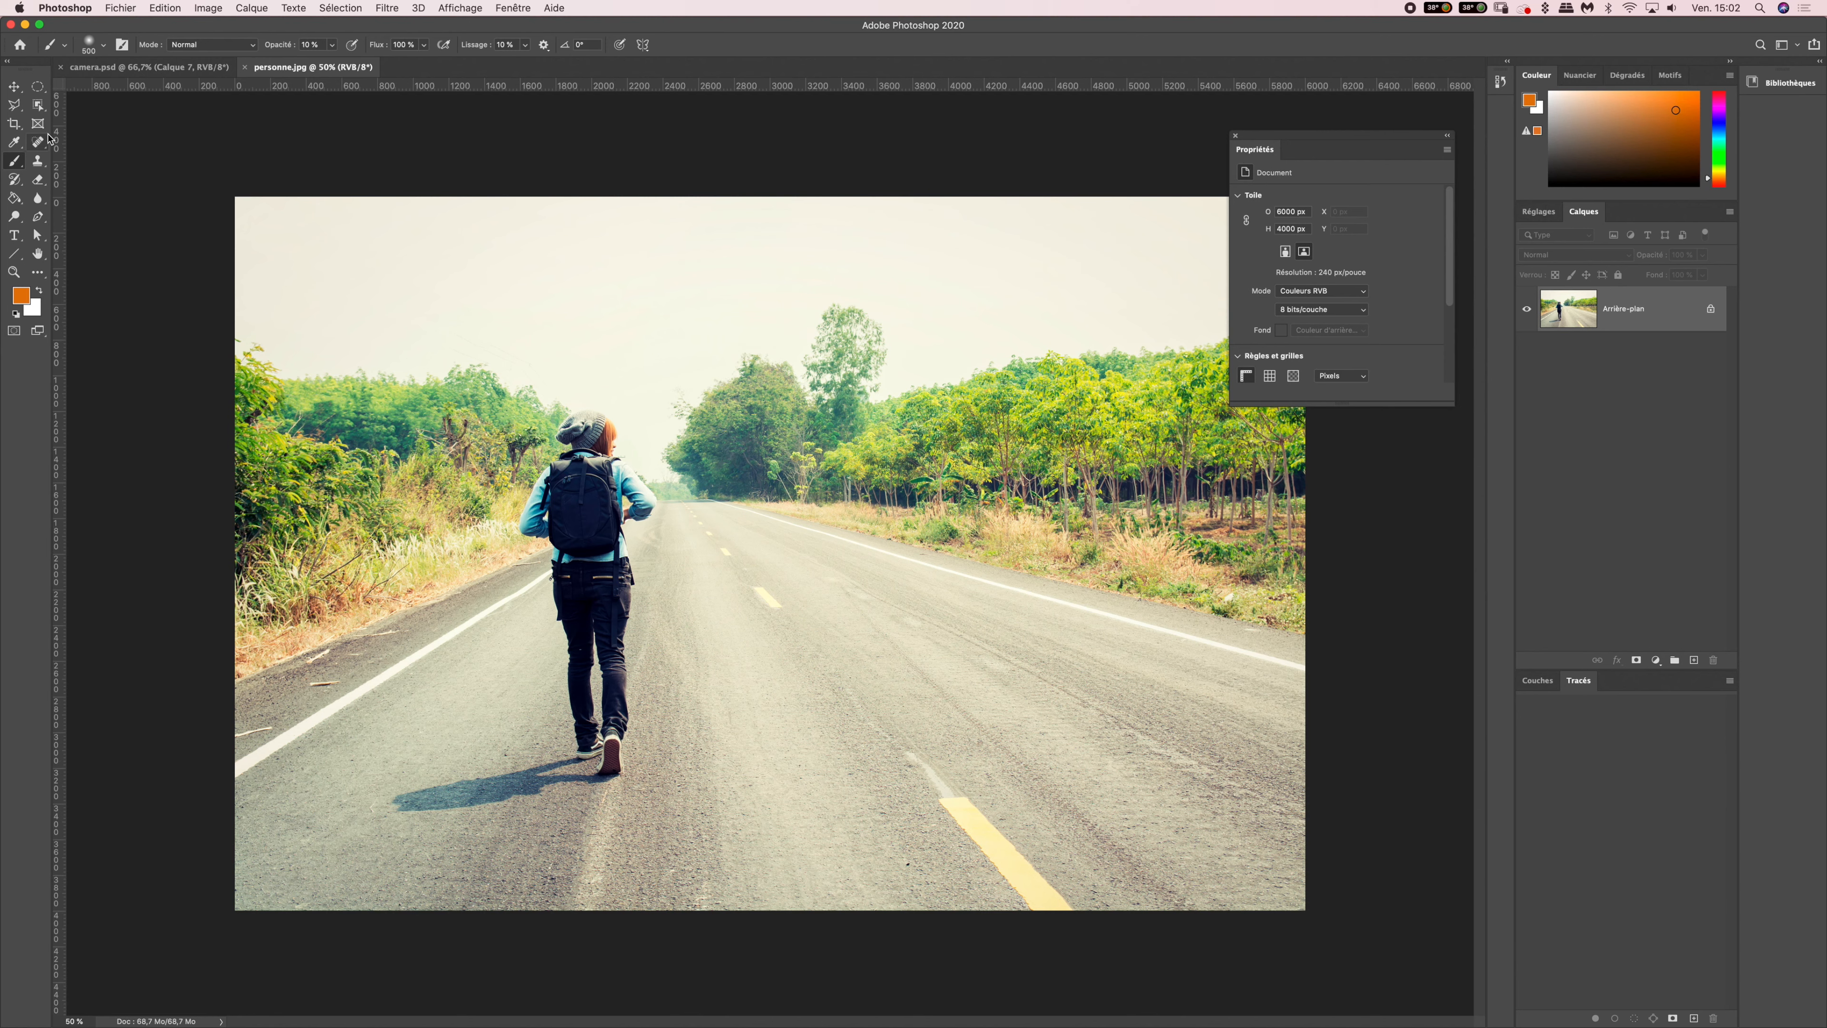
- Try selecting the walking person with the Object Selection tool using a rectangle around the full figure, and clear the selection
click(37, 105)
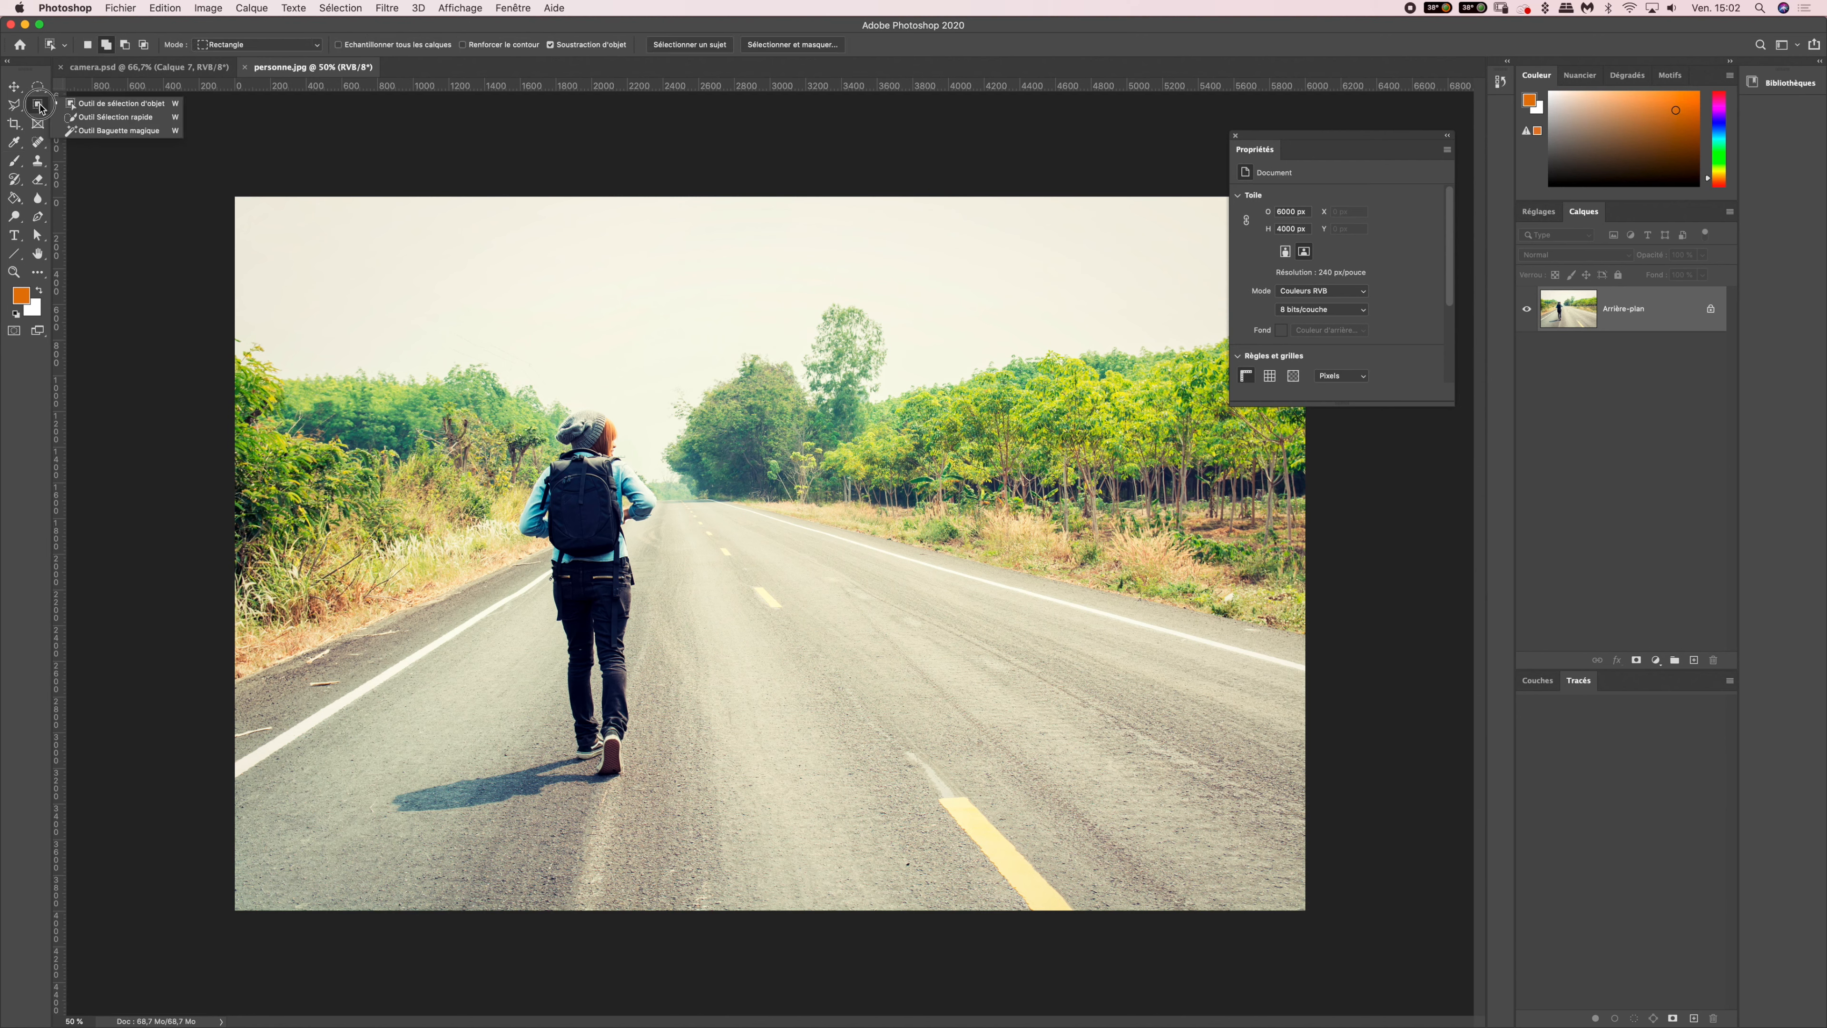
click(101, 104)
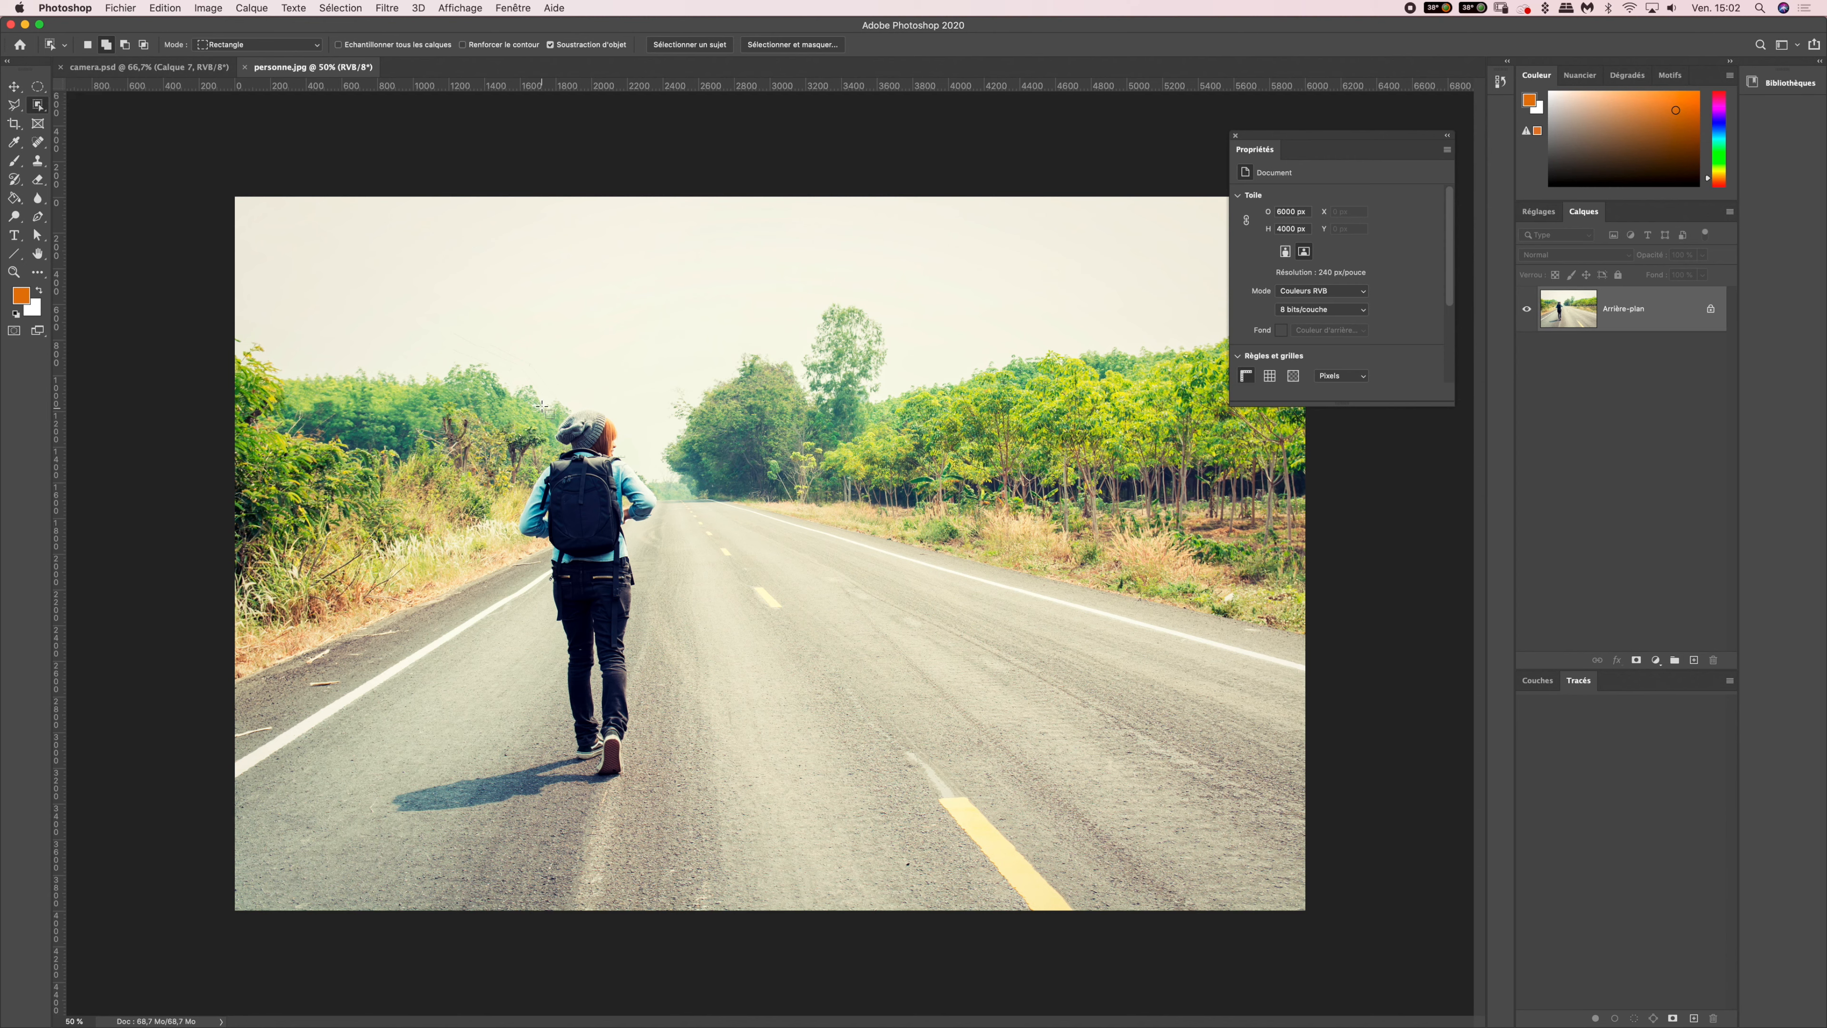
drag(516, 399, 668, 783)
key(super+plus)
key(super+plus)
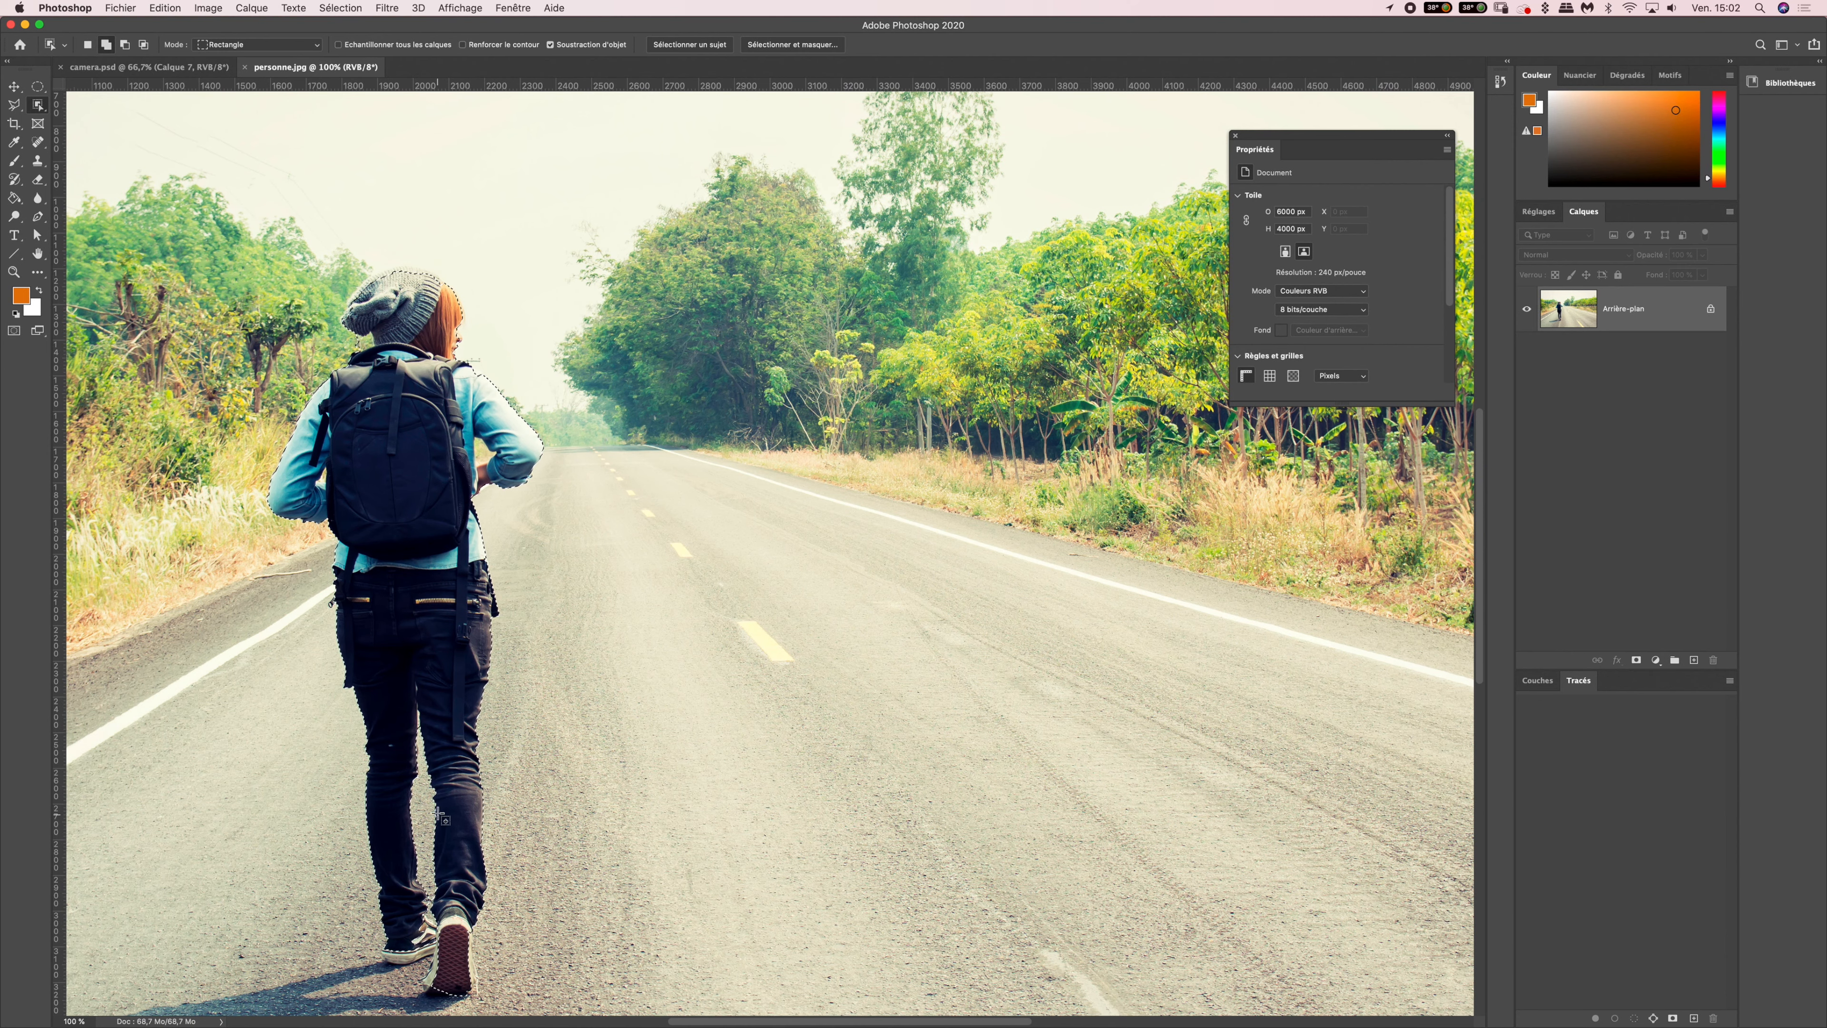
key(super+d)
key(super+minus)
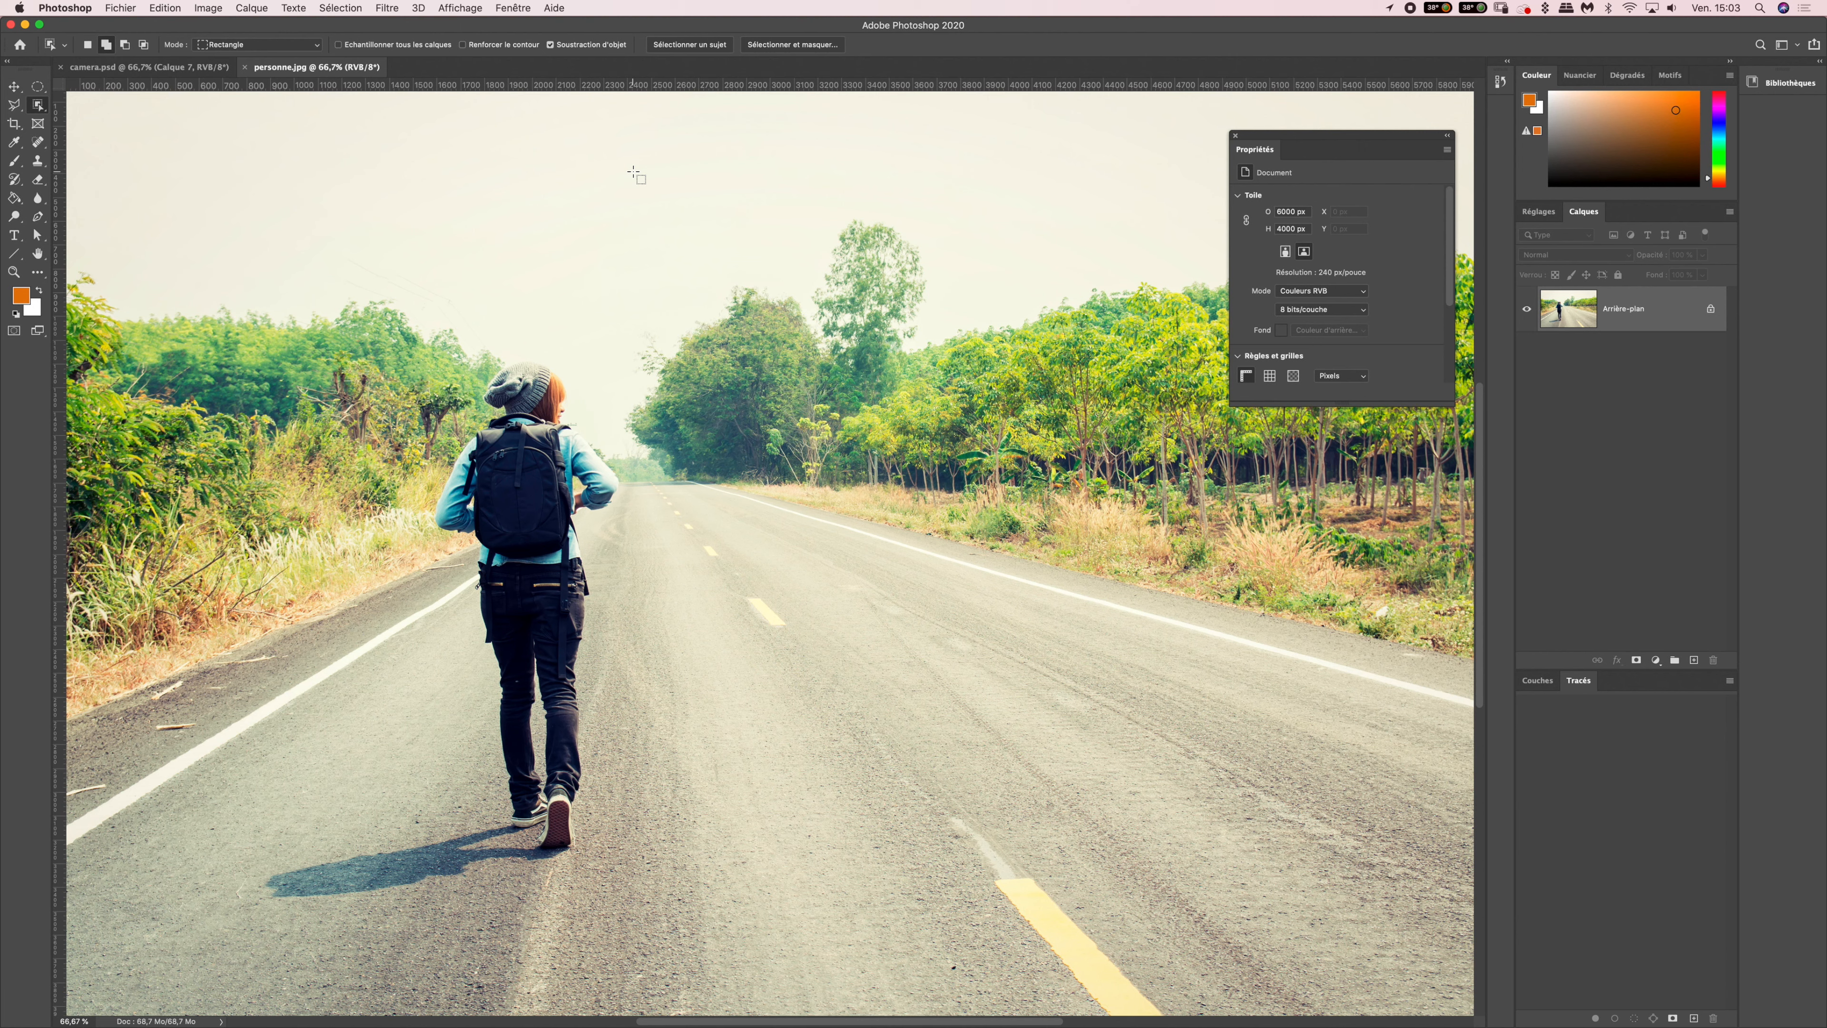
- Try selecting the person's hat, backpack and arms with the Quick Selection tool in add mode
right_click(38, 105)
click(115, 116)
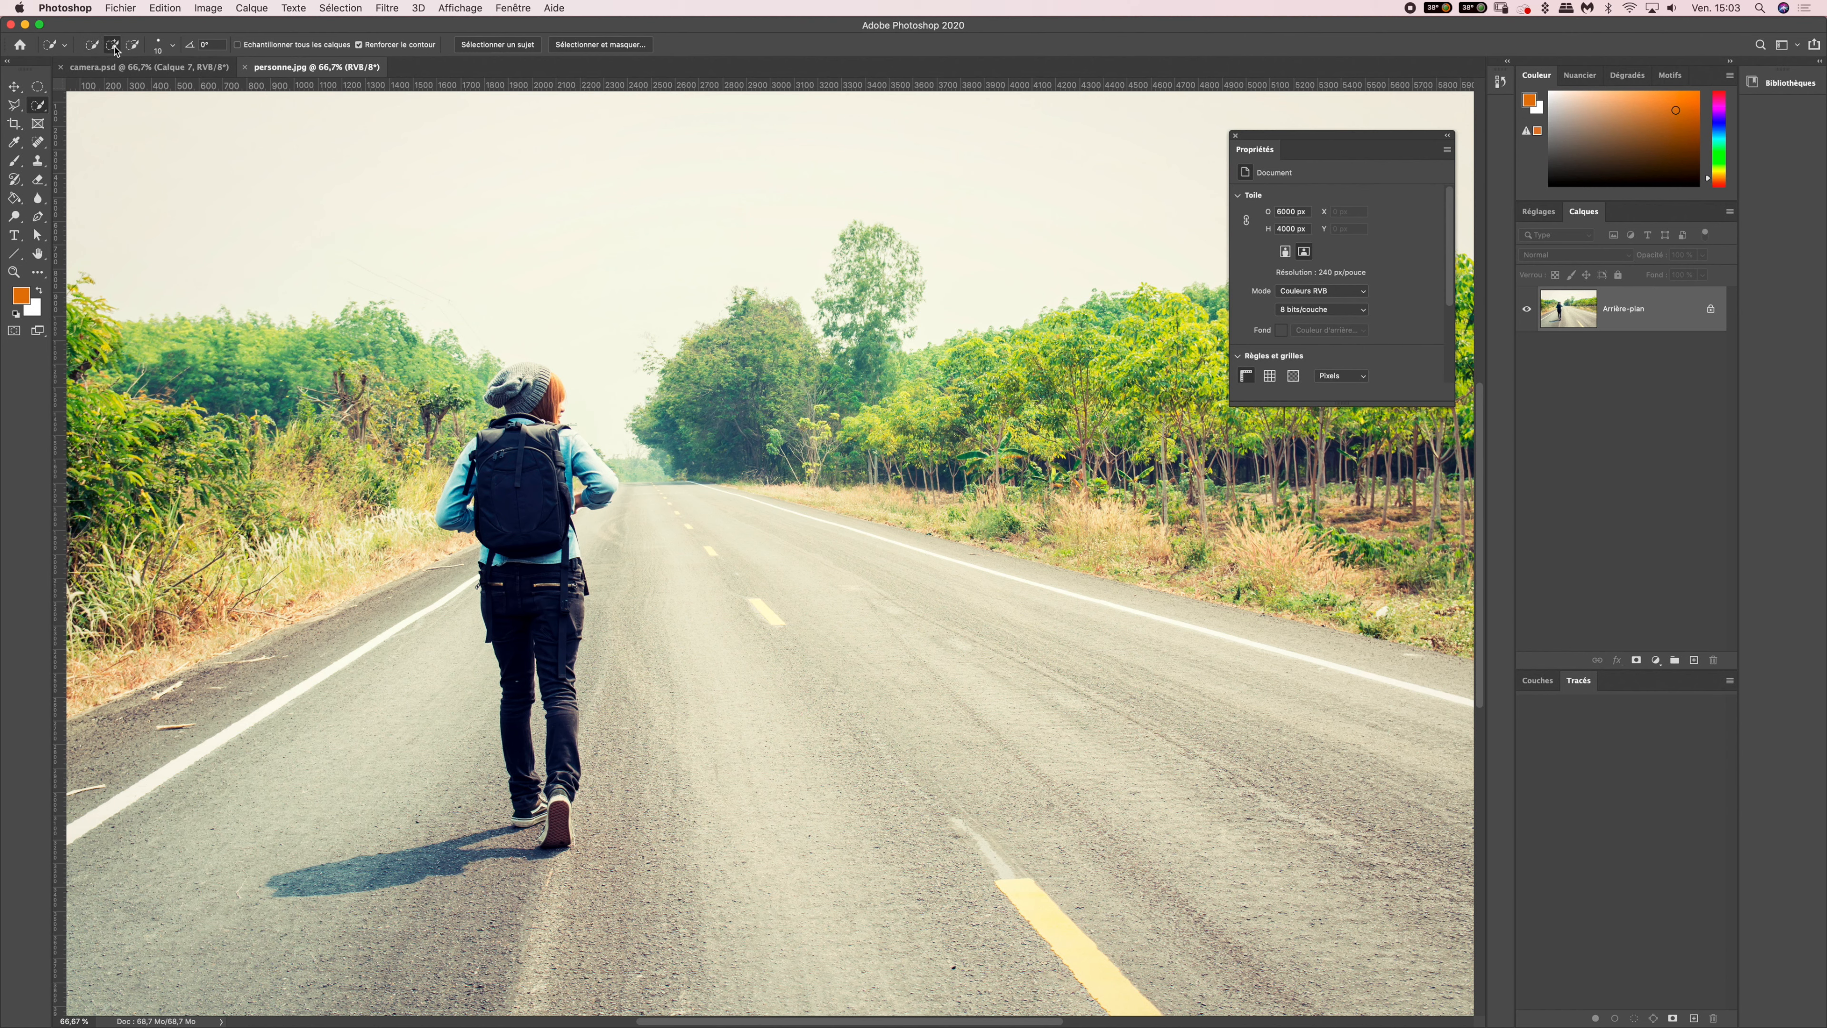
click(161, 46)
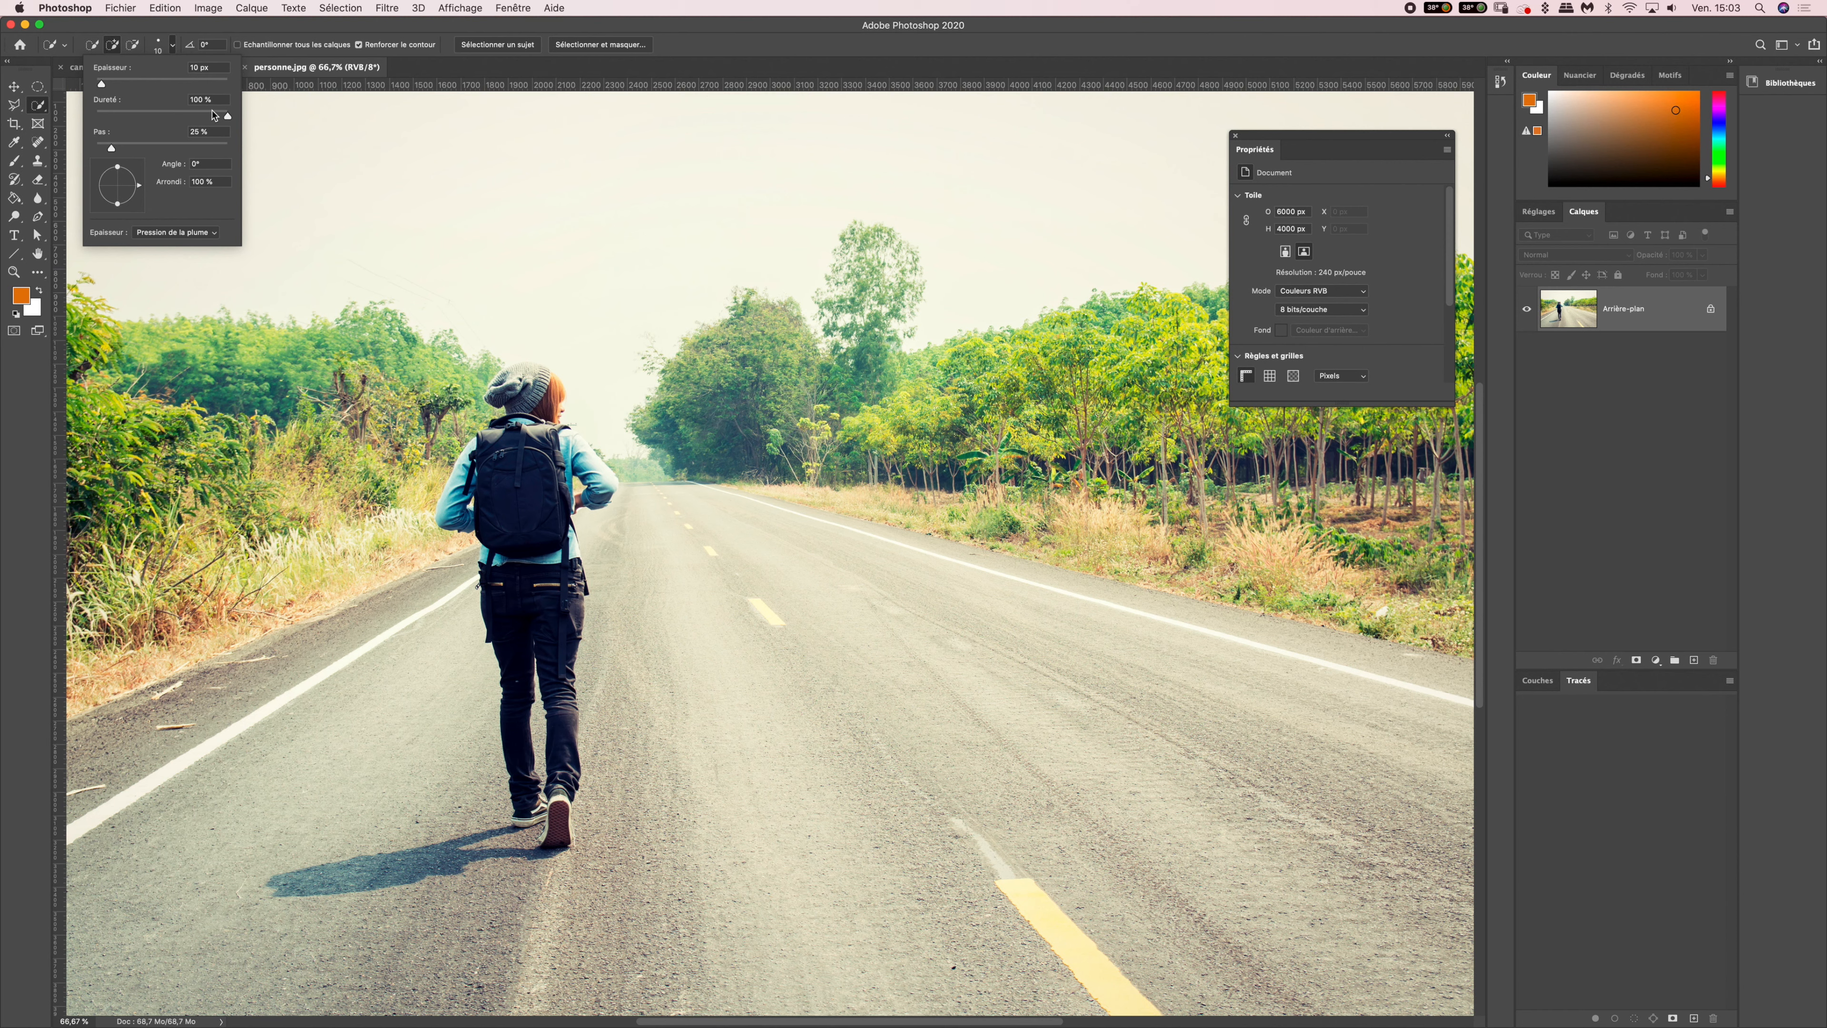
click(235, 32)
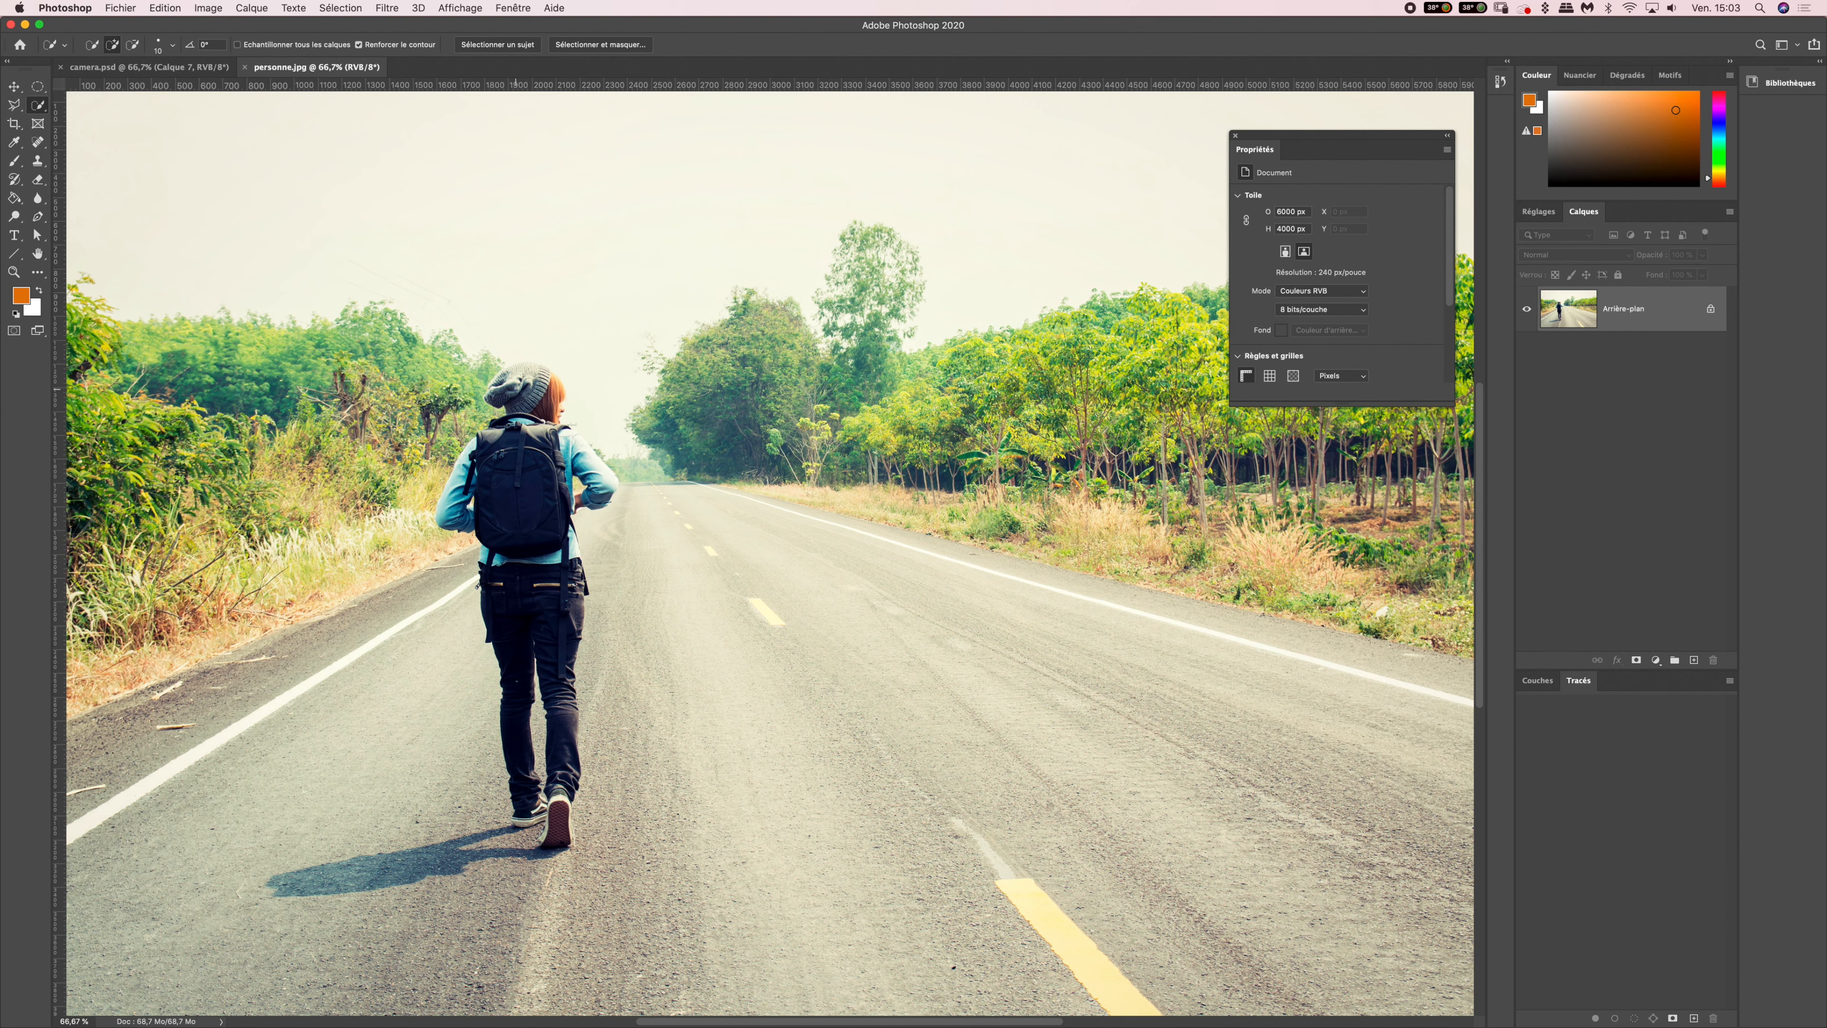
mouse_move(498, 396)
mouse_down()
mouse_move(525, 375)
mouse_move(528, 392)
mouse_move(498, 376)
mouse_move(528, 373)
mouse_move(555, 418)
mouse_up()
drag(492, 395, 496, 382)
click(496, 436)
drag(497, 436, 455, 497)
mouse_move(577, 456)
mouse_down()
mouse_move(596, 503)
mouse_move(574, 443)
mouse_move(496, 421)
mouse_up()
- Undo the last addition on the person's right arm and reselect the arm more tightly along its edge
key(super+plus)
key(super+plus)
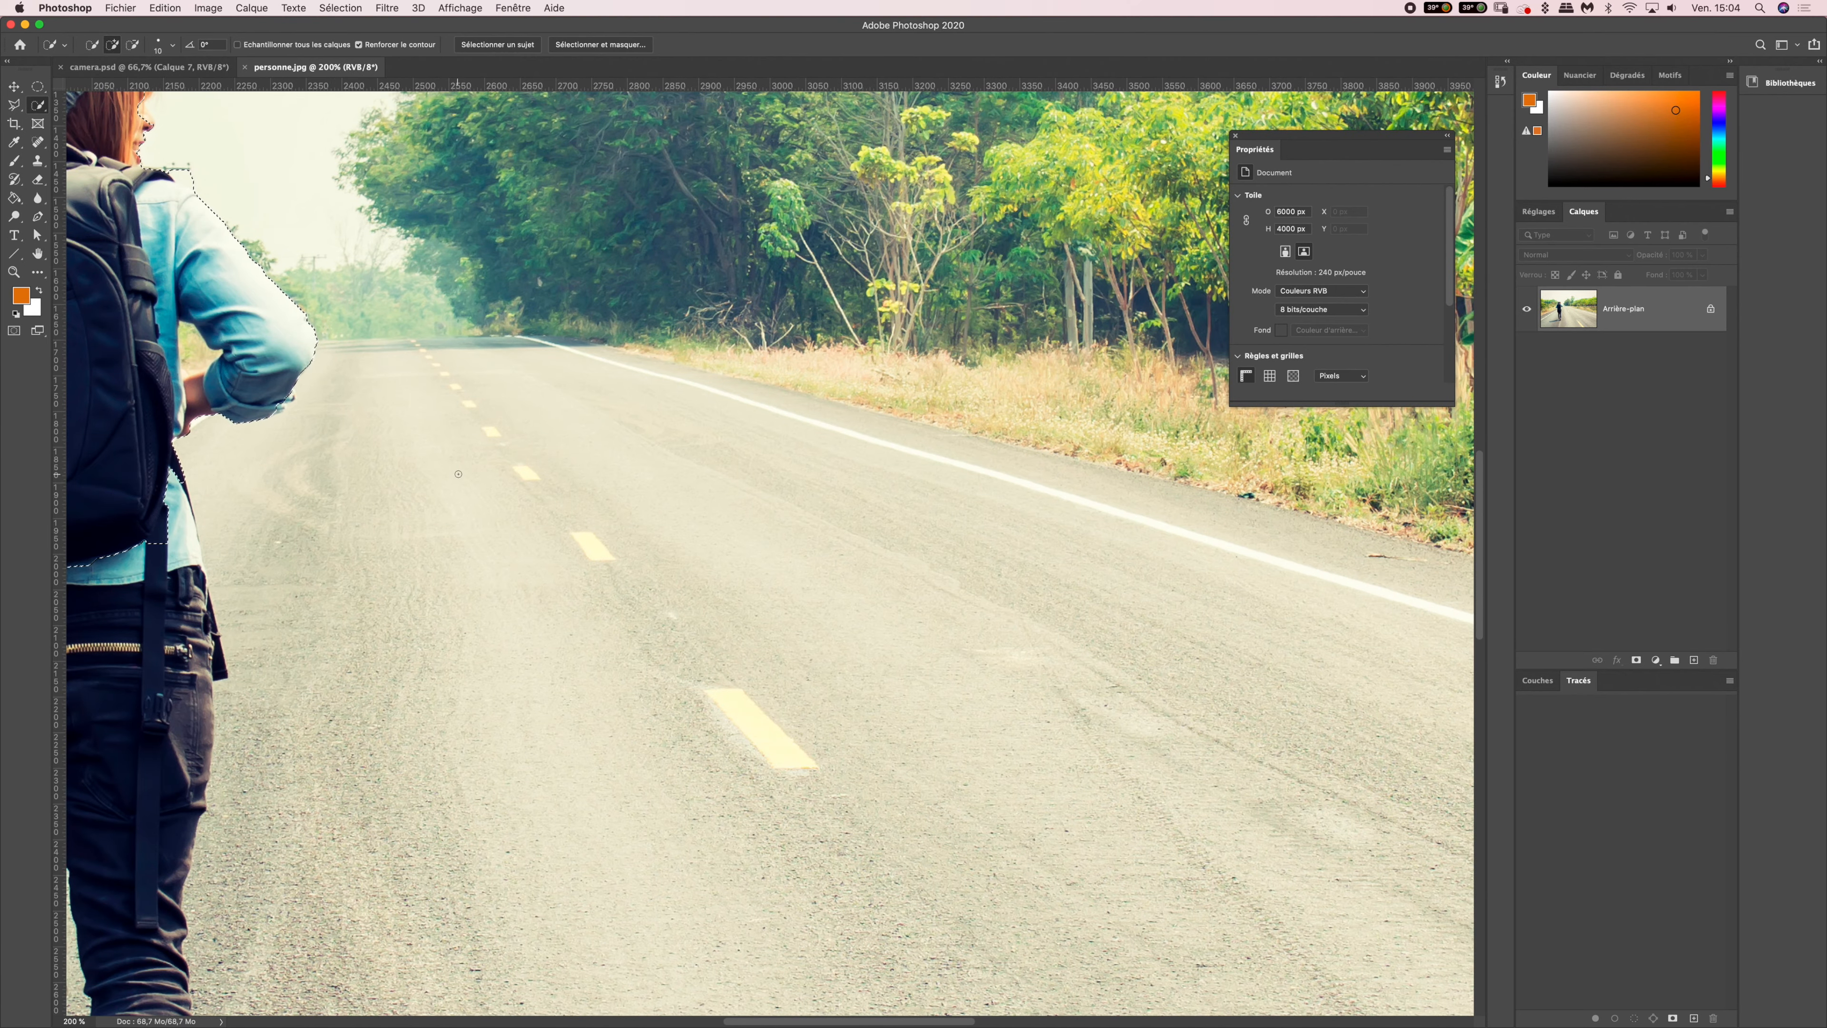
drag(285, 350, 748, 428)
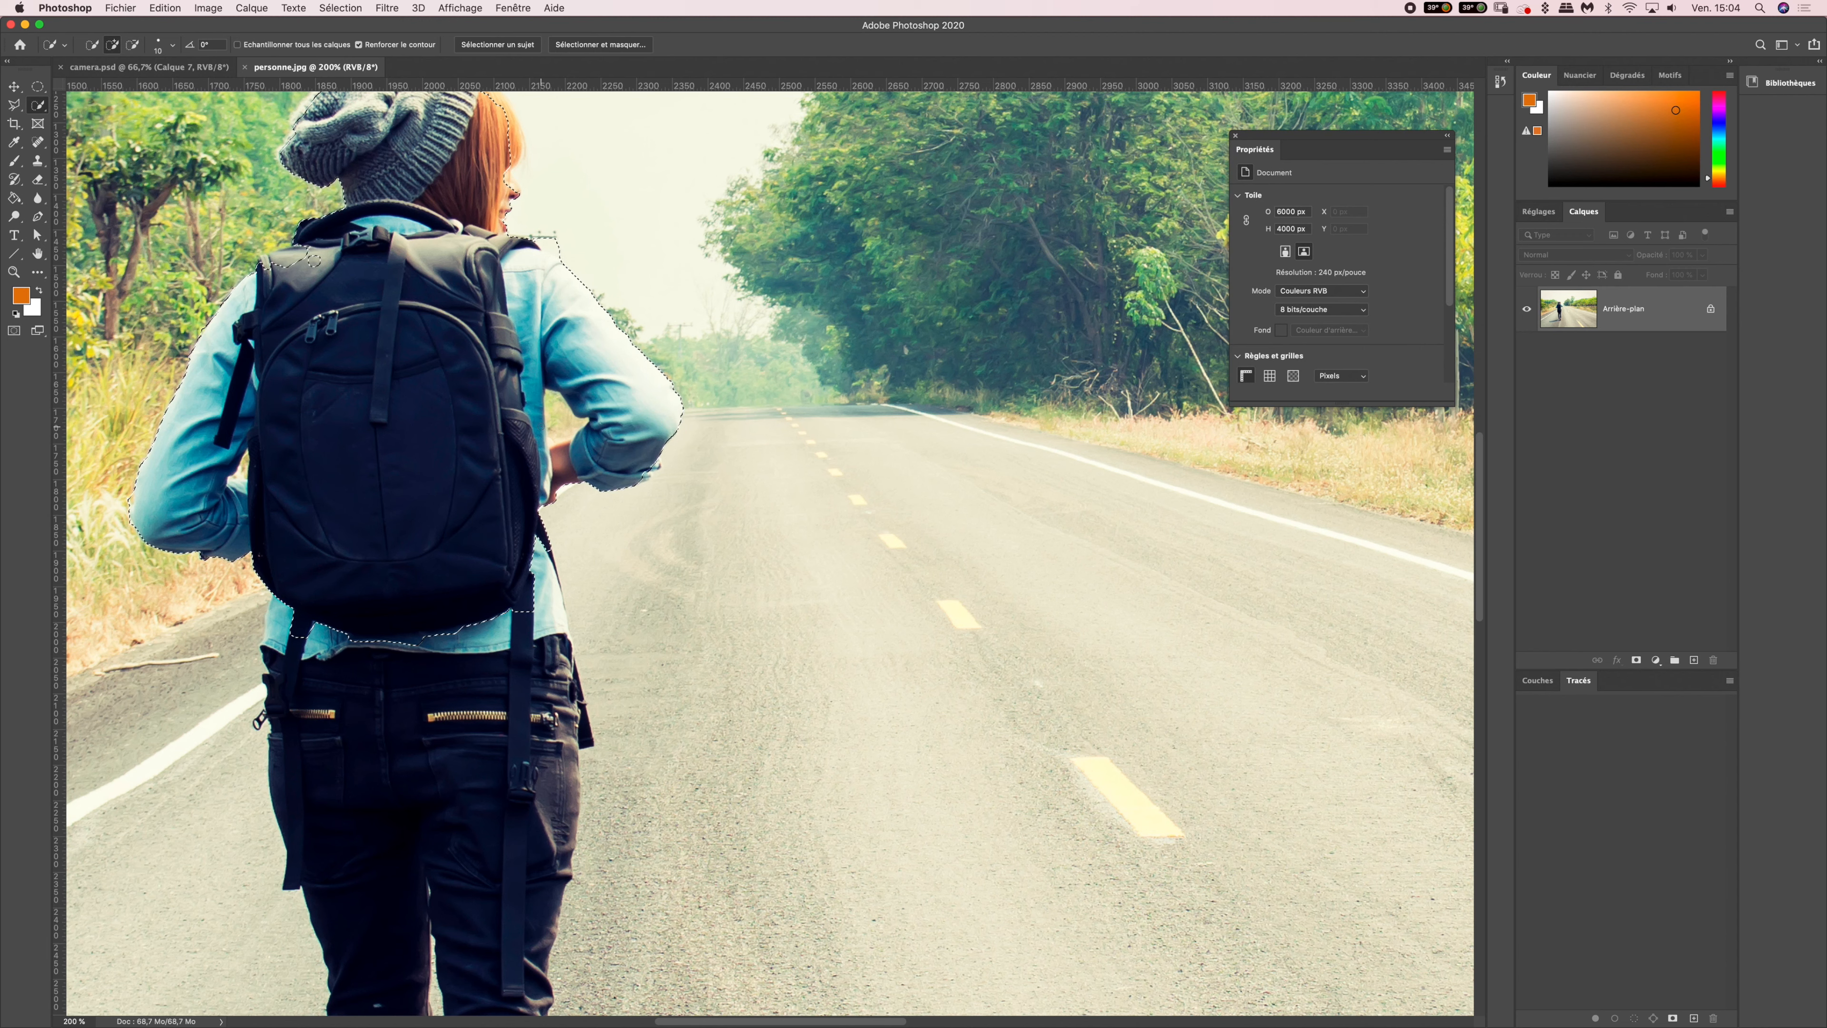
key(super+z)
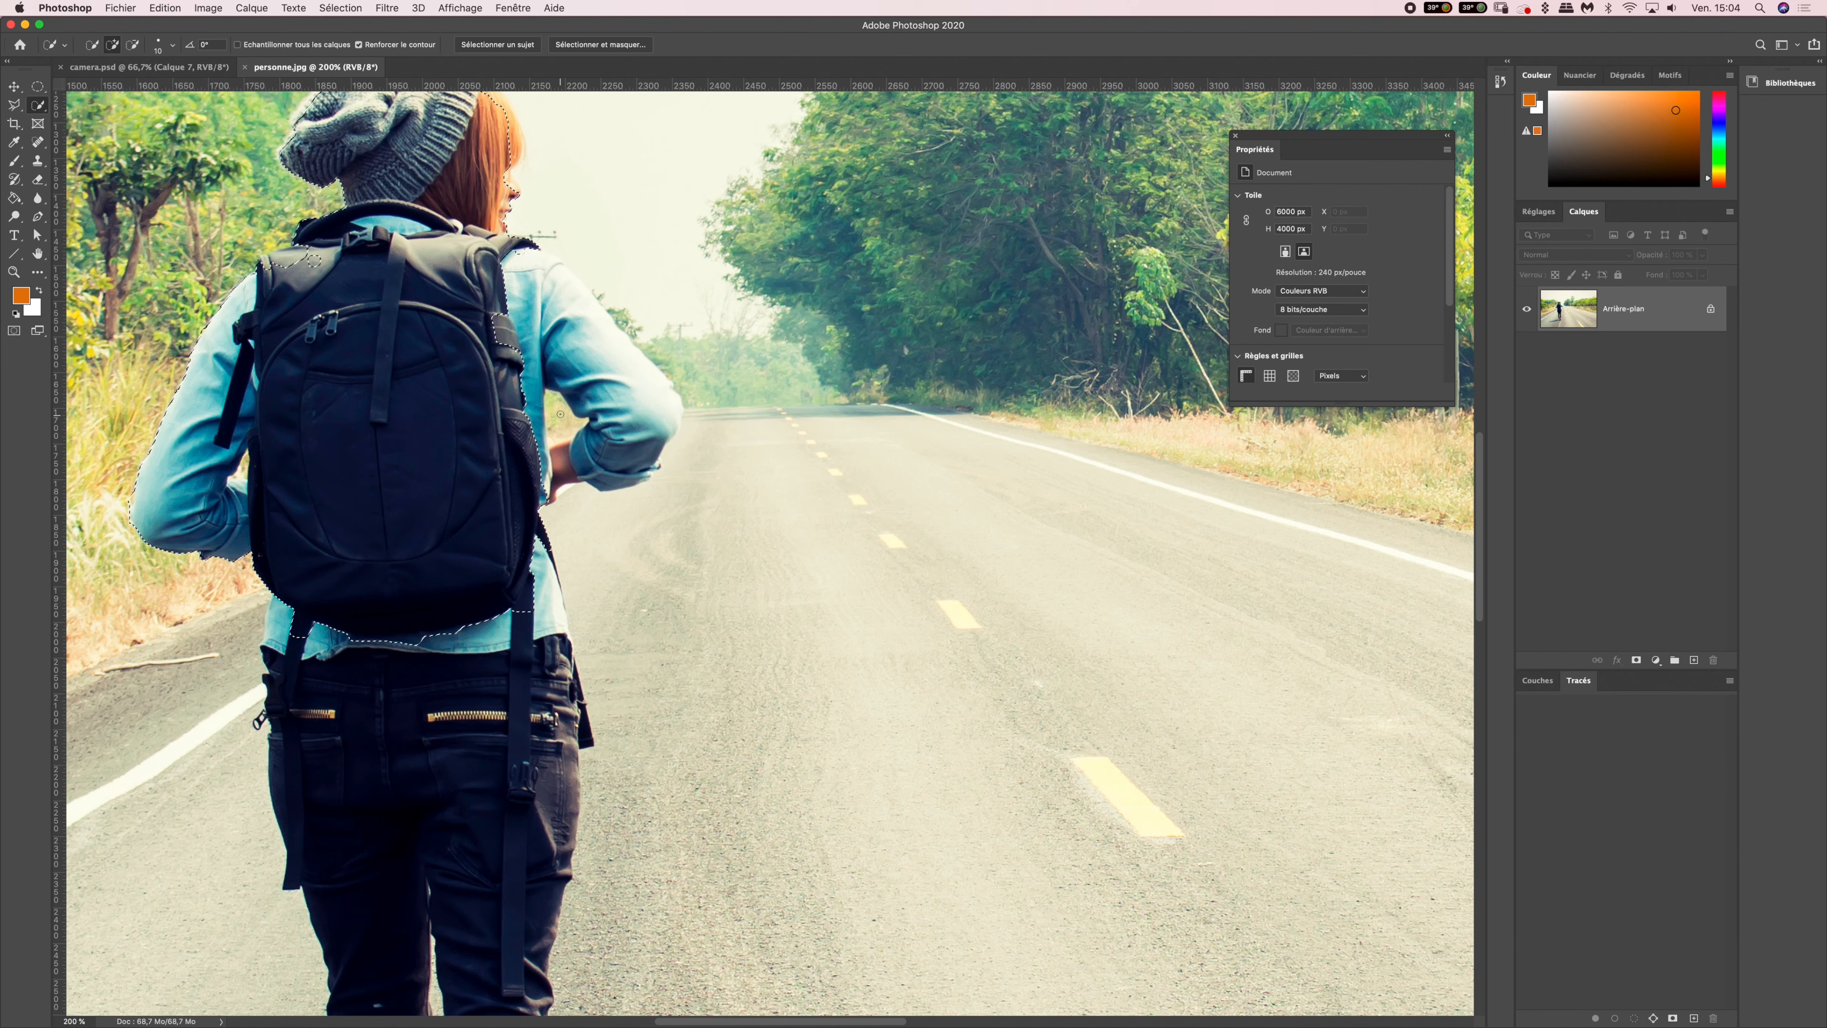
key(alt)
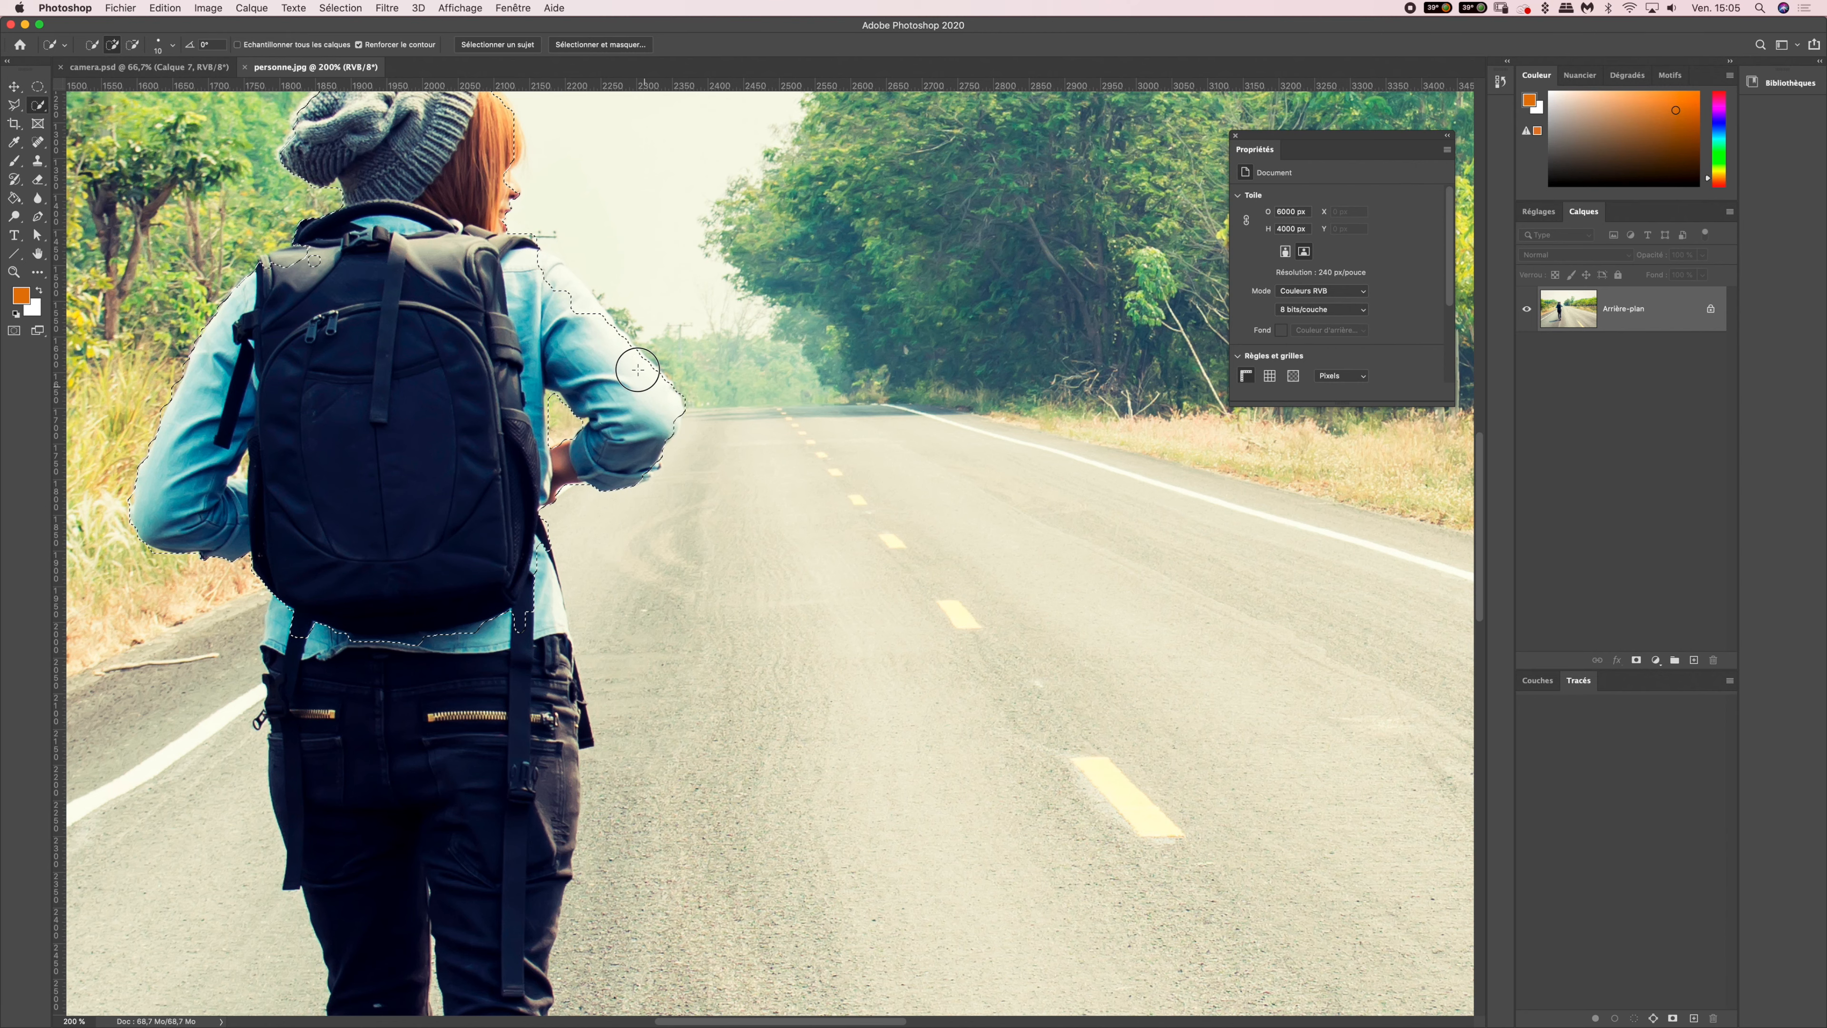
- Check the quick selection along the trousers and shoes, and clear the whole selection
scroll(558, 485, down, 5)
scroll(557, 484, left, 2)
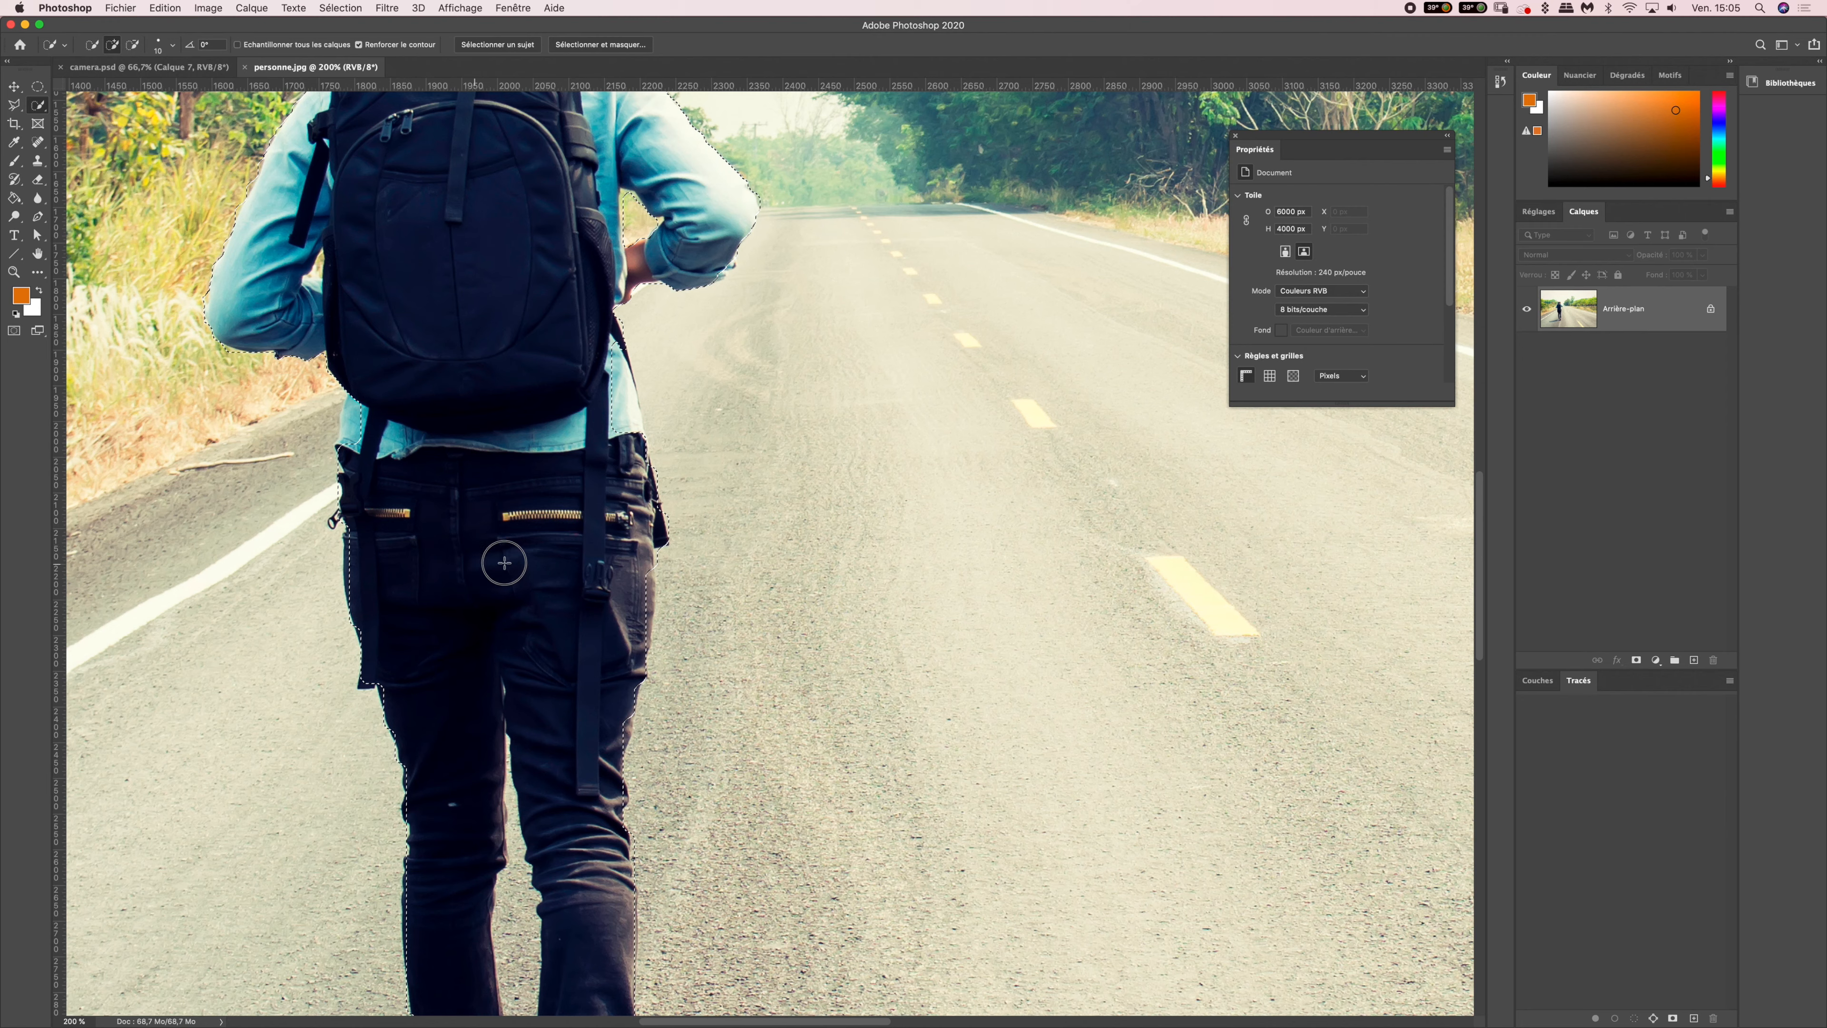
scroll(514, 474, down, 5)
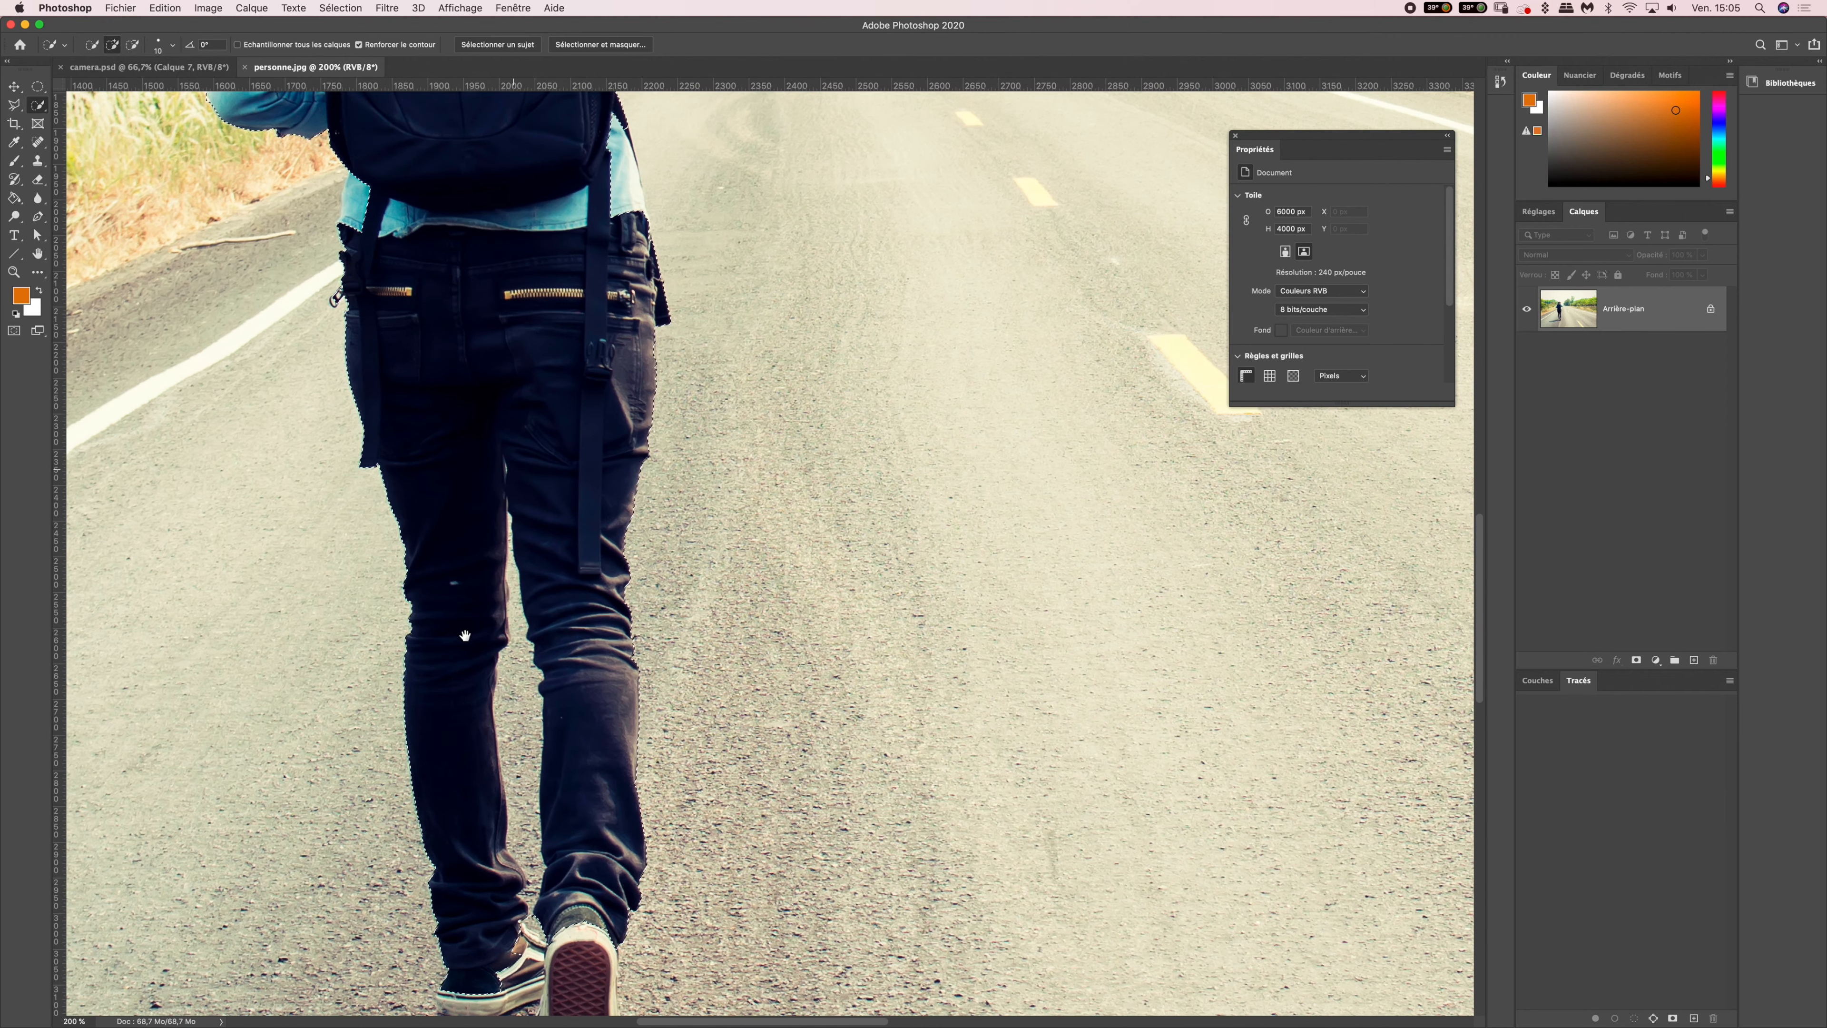
scroll(457, 698, down, 4)
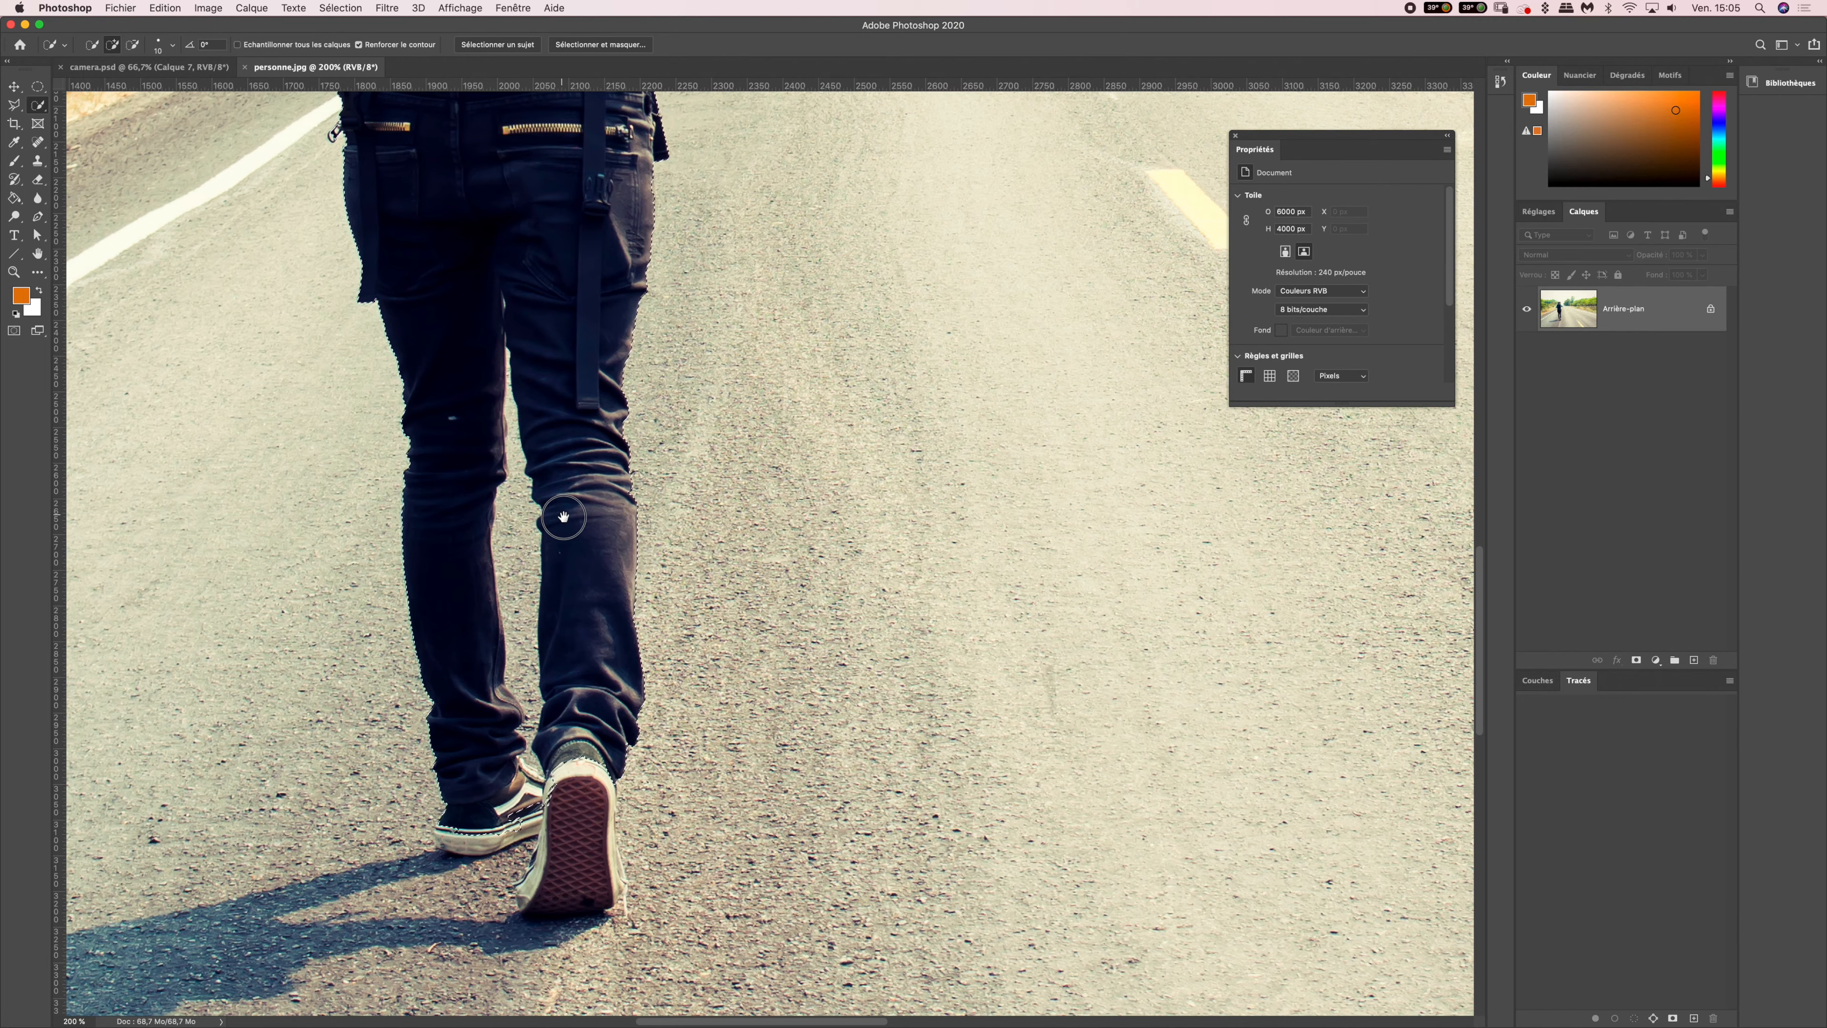
drag(548, 480, 575, 741)
scroll(575, 741, up, 10)
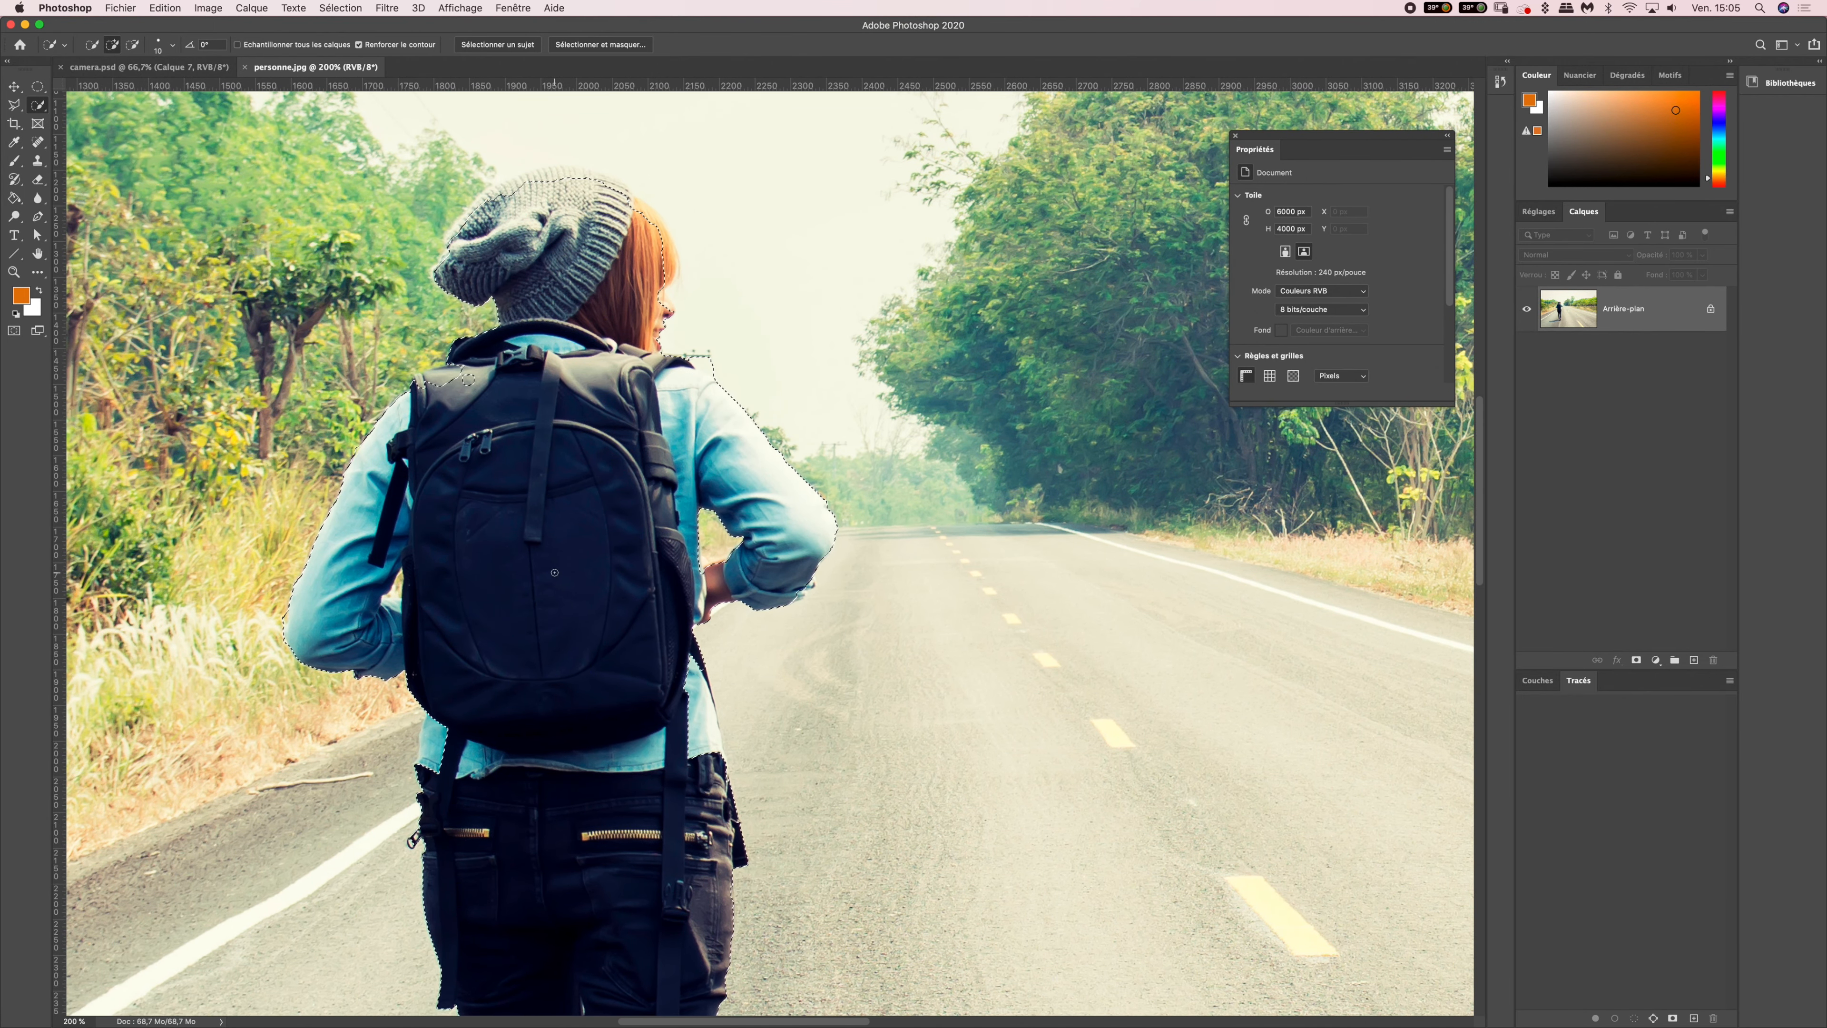
key(super+d)
- Start a Polygonal Lasso outline at the woolly hat and trace the person's right side down to the knee
key(super+plus)
drag(530, 310, 704, 569)
key(super+plus)
drag(532, 384, 565, 453)
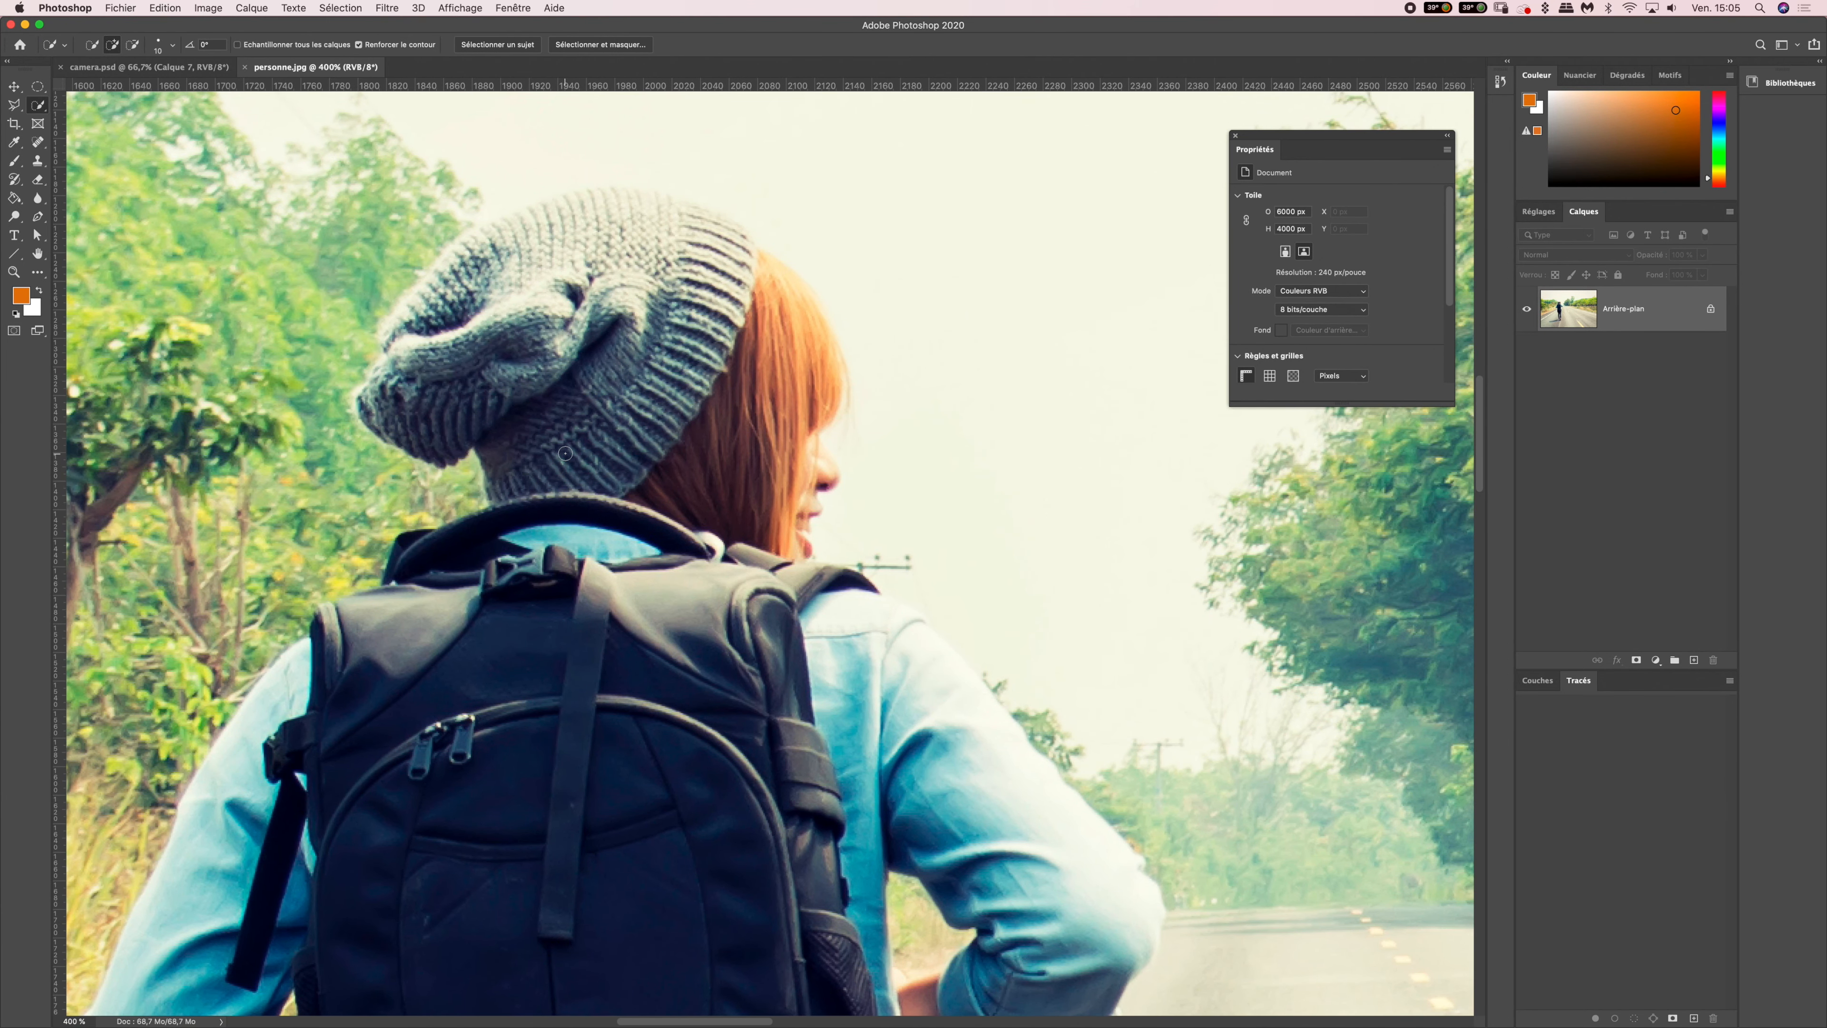
key(h)
click(565, 458)
drag(539, 419, 644, 393)
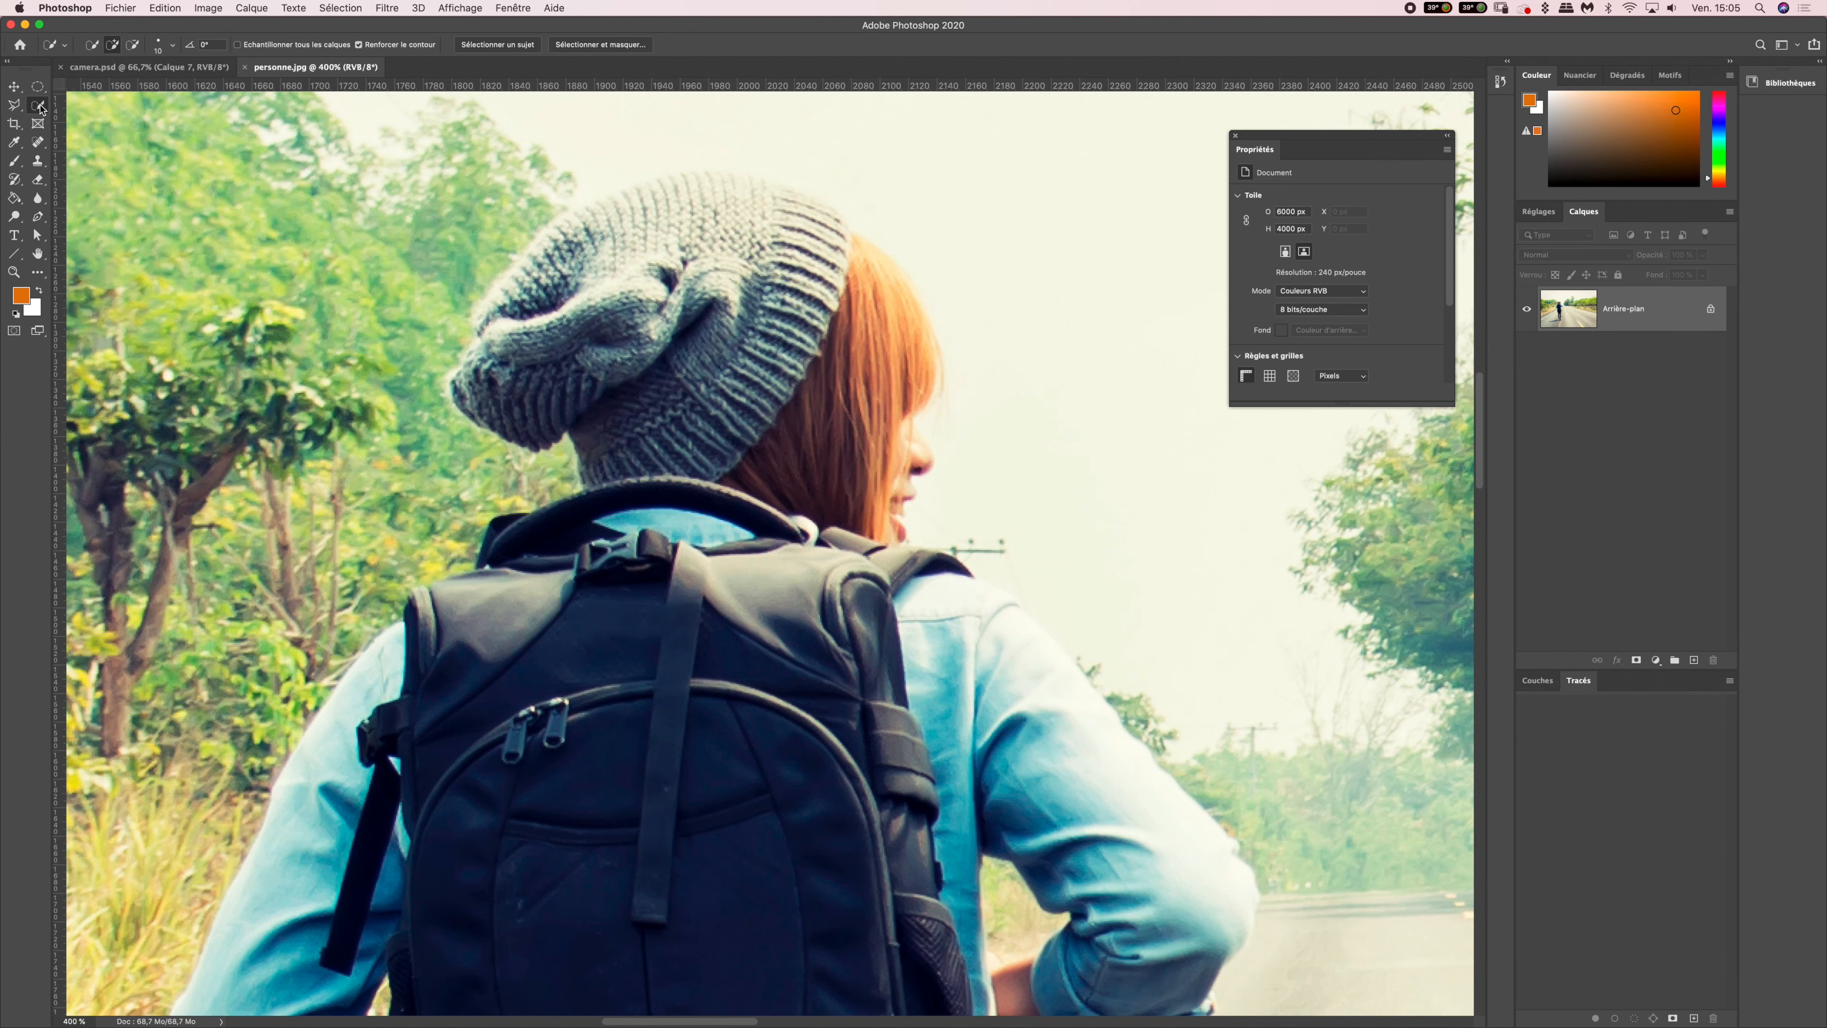
click(12, 106)
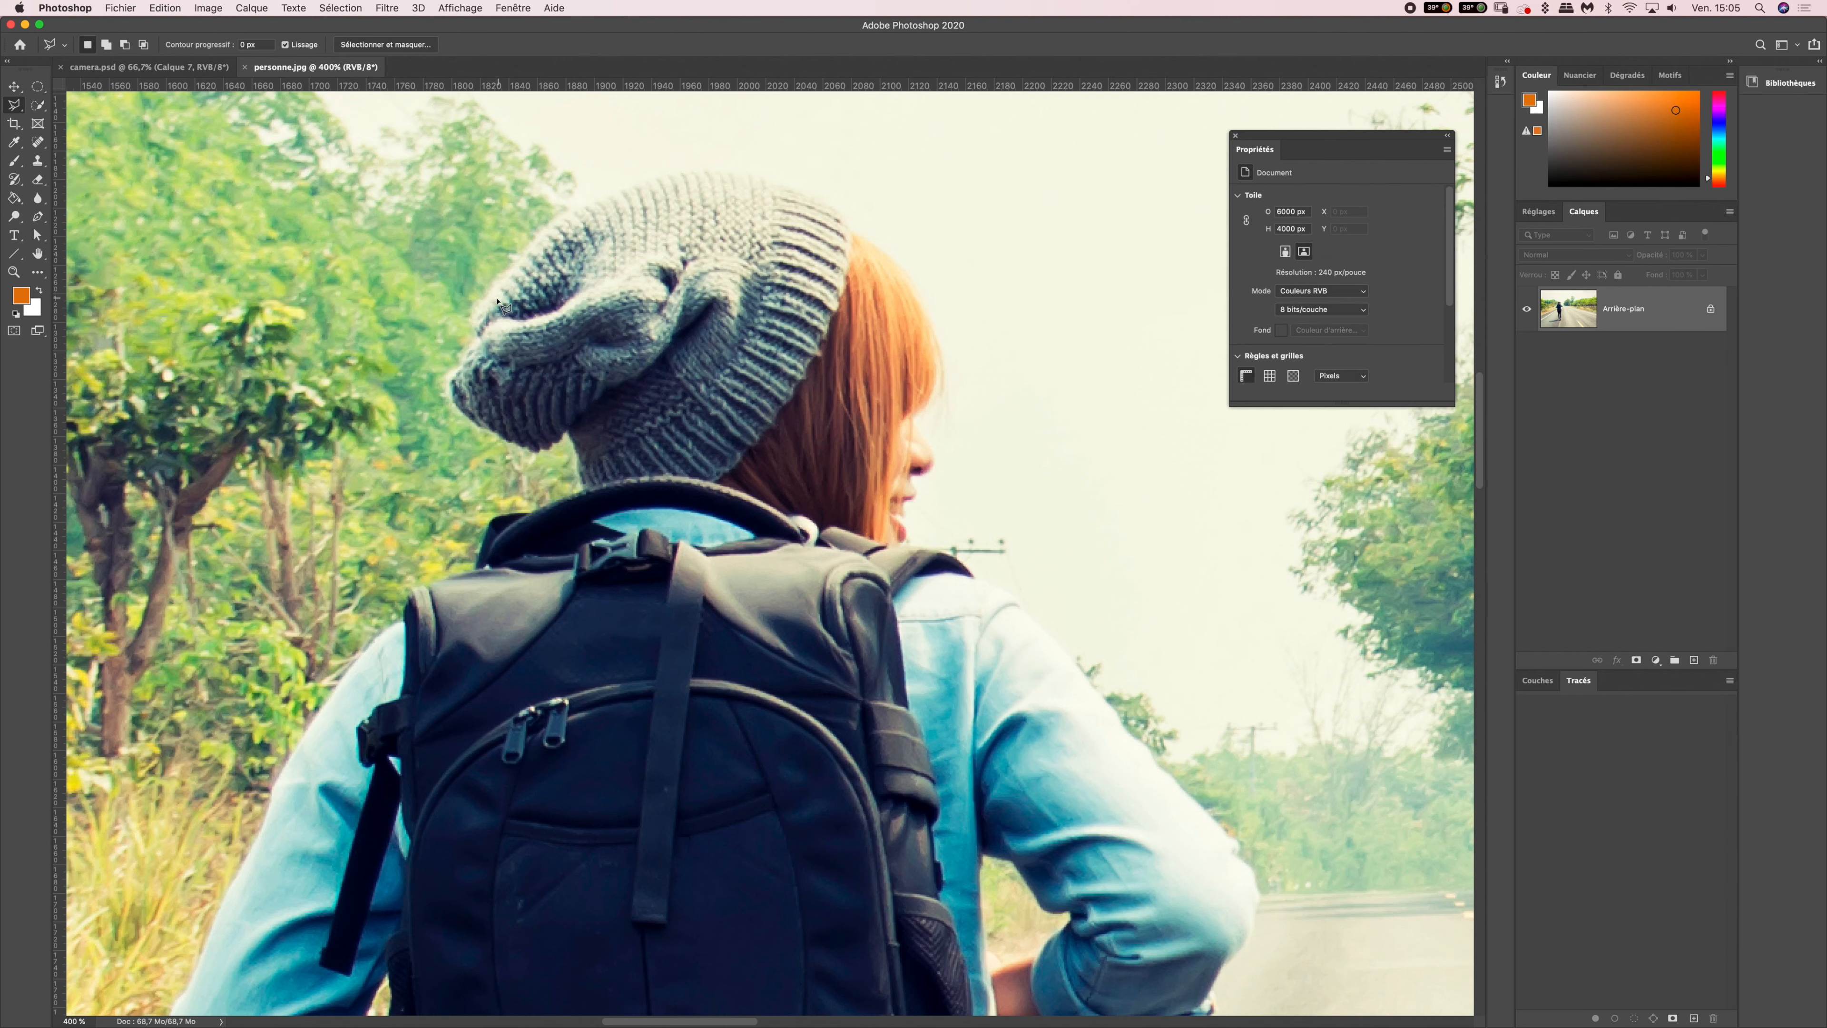
mouse_move(503, 277)
mouse_down()
mouse_move(668, 175)
mouse_move(770, 181)
mouse_move(904, 272)
mouse_move(924, 318)
mouse_move(864, 254)
mouse_move(859, 412)
mouse_move(872, 308)
mouse_move(864, 348)
mouse_move(931, 391)
mouse_move(783, 285)
mouse_move(985, 504)
mouse_move(869, 379)
mouse_move(905, 444)
mouse_move(856, 563)
mouse_move(725, 589)
mouse_up()
mouse_move(630, 640)
mouse_down()
mouse_move(812, 454)
mouse_move(898, 847)
mouse_move(903, 420)
mouse_move(869, 444)
mouse_move(883, 405)
mouse_move(856, 638)
mouse_move(896, 384)
mouse_move(847, 571)
mouse_move(850, 650)
mouse_move(807, 404)
mouse_move(827, 520)
mouse_up()
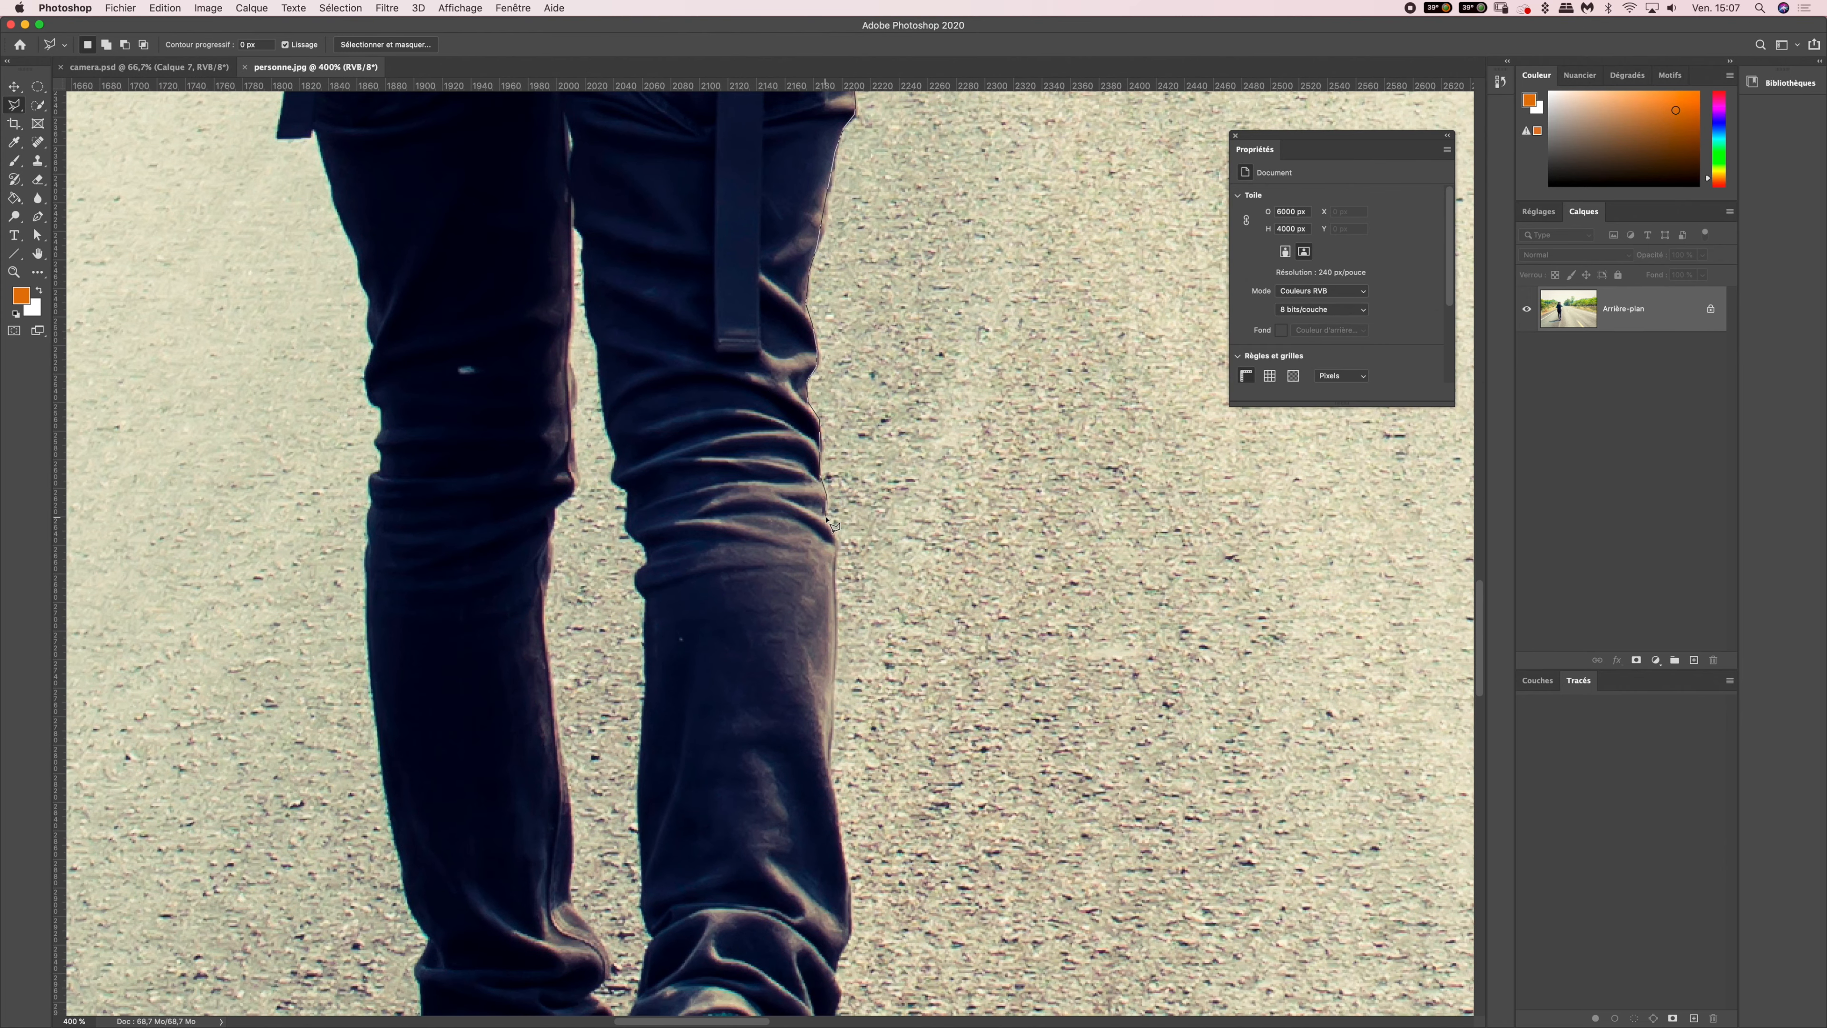
- Continue the lasso outline down the lower right leg and around the soles of both shoes
drag(837, 677, 819, 491)
drag(800, 570, 794, 606)
mouse_move(769, 678)
mouse_down()
mouse_move(762, 795)
mouse_move(779, 584)
mouse_up()
scroll(763, 795, down, 5)
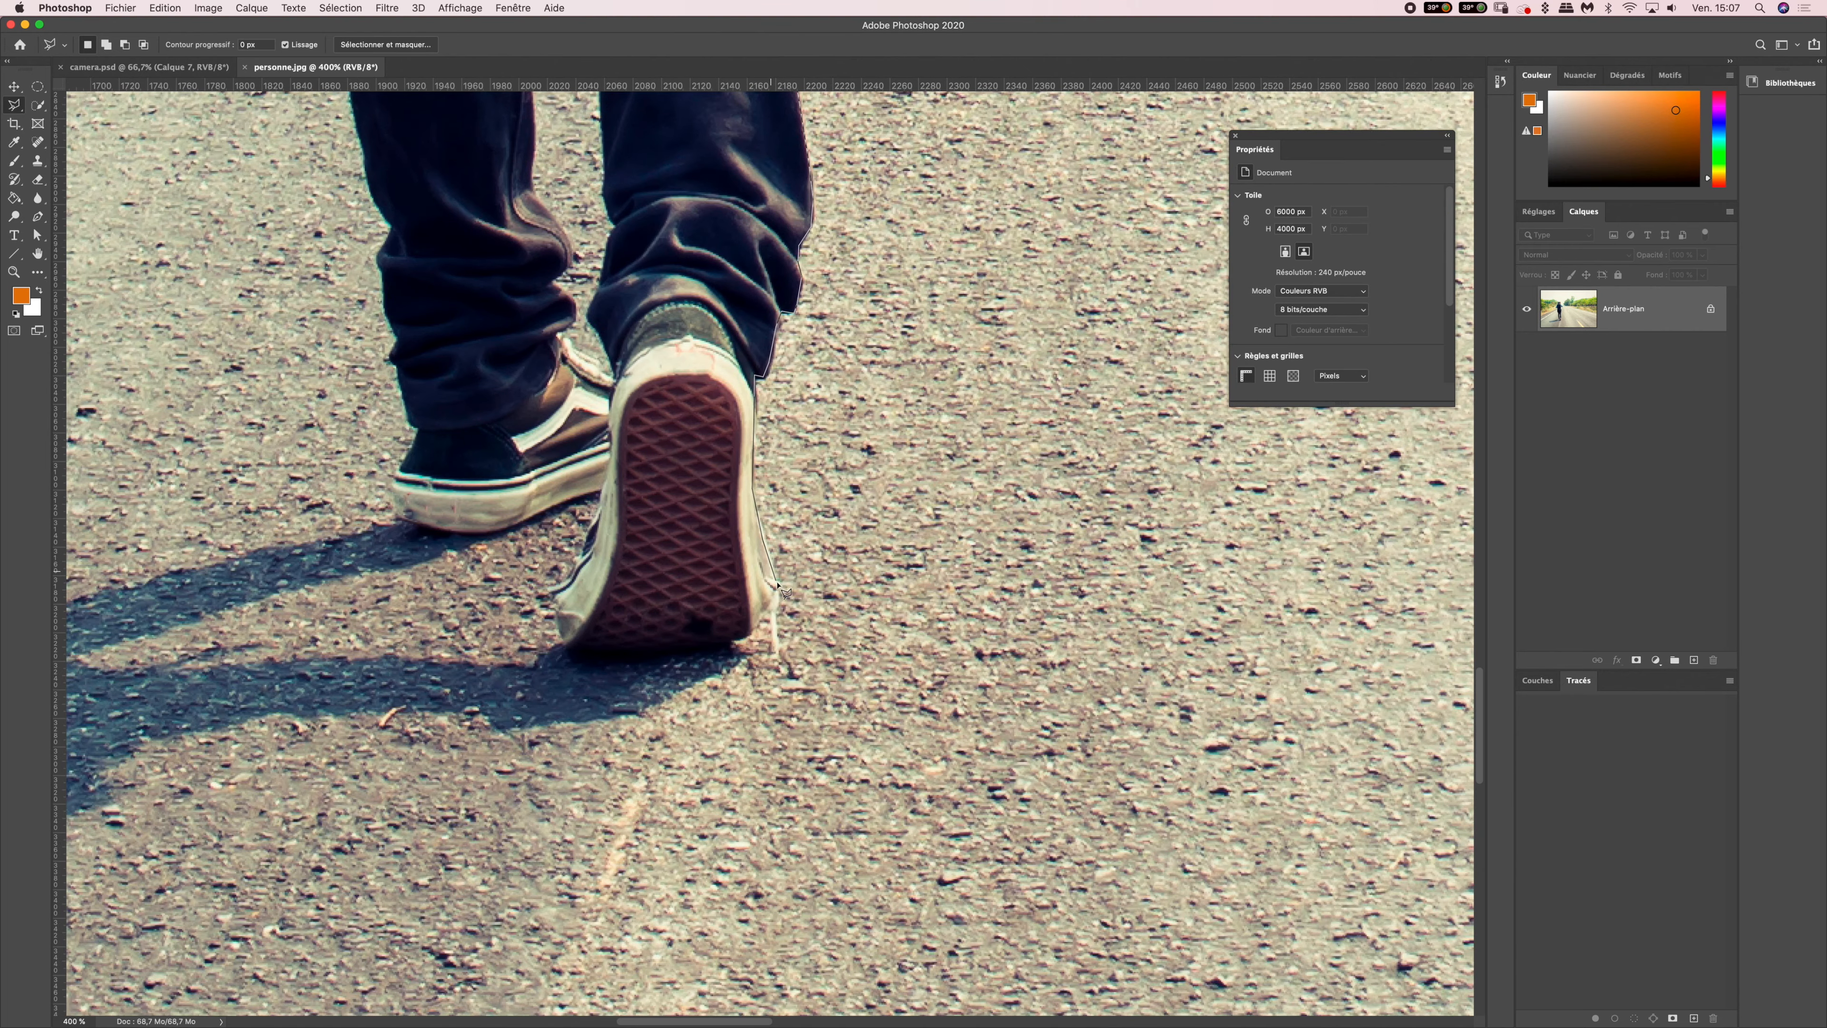
mouse_move(742, 656)
mouse_down()
mouse_move(579, 665)
mouse_move(554, 618)
mouse_move(607, 498)
mouse_up()
drag(489, 538, 397, 511)
scroll(419, 432, up, 4)
scroll(419, 432, left, 2)
- Trace the lasso outline up the outer edge of the left leg, past the hip and strap to the backpack's base
mouse_move(419, 432)
mouse_down()
mouse_move(511, 591)
mouse_move(492, 513)
mouse_up()
scroll(486, 429, up, 3)
scroll(487, 429, left, 2)
mouse_move(486, 430)
mouse_down()
mouse_move(540, 594)
mouse_move(503, 420)
mouse_move(498, 222)
mouse_move(579, 556)
mouse_up()
scroll(504, 216, up, 5)
mouse_move(579, 493)
mouse_down()
mouse_move(559, 424)
mouse_move(515, 379)
mouse_move(568, 597)
mouse_move(550, 392)
mouse_up()
scroll(559, 424, up, 3)
scroll(560, 424, left, 1)
scroll(515, 379, up, 4)
scroll(515, 379, left, 1)
mouse_move(541, 324)
mouse_down()
mouse_move(532, 251)
mouse_move(570, 498)
mouse_move(585, 415)
mouse_move(542, 353)
mouse_move(453, 350)
mouse_up()
scroll(554, 248, up, 4)
scroll(554, 248, left, 1)
scroll(454, 349, up, 3)
scroll(455, 349, left, 2)
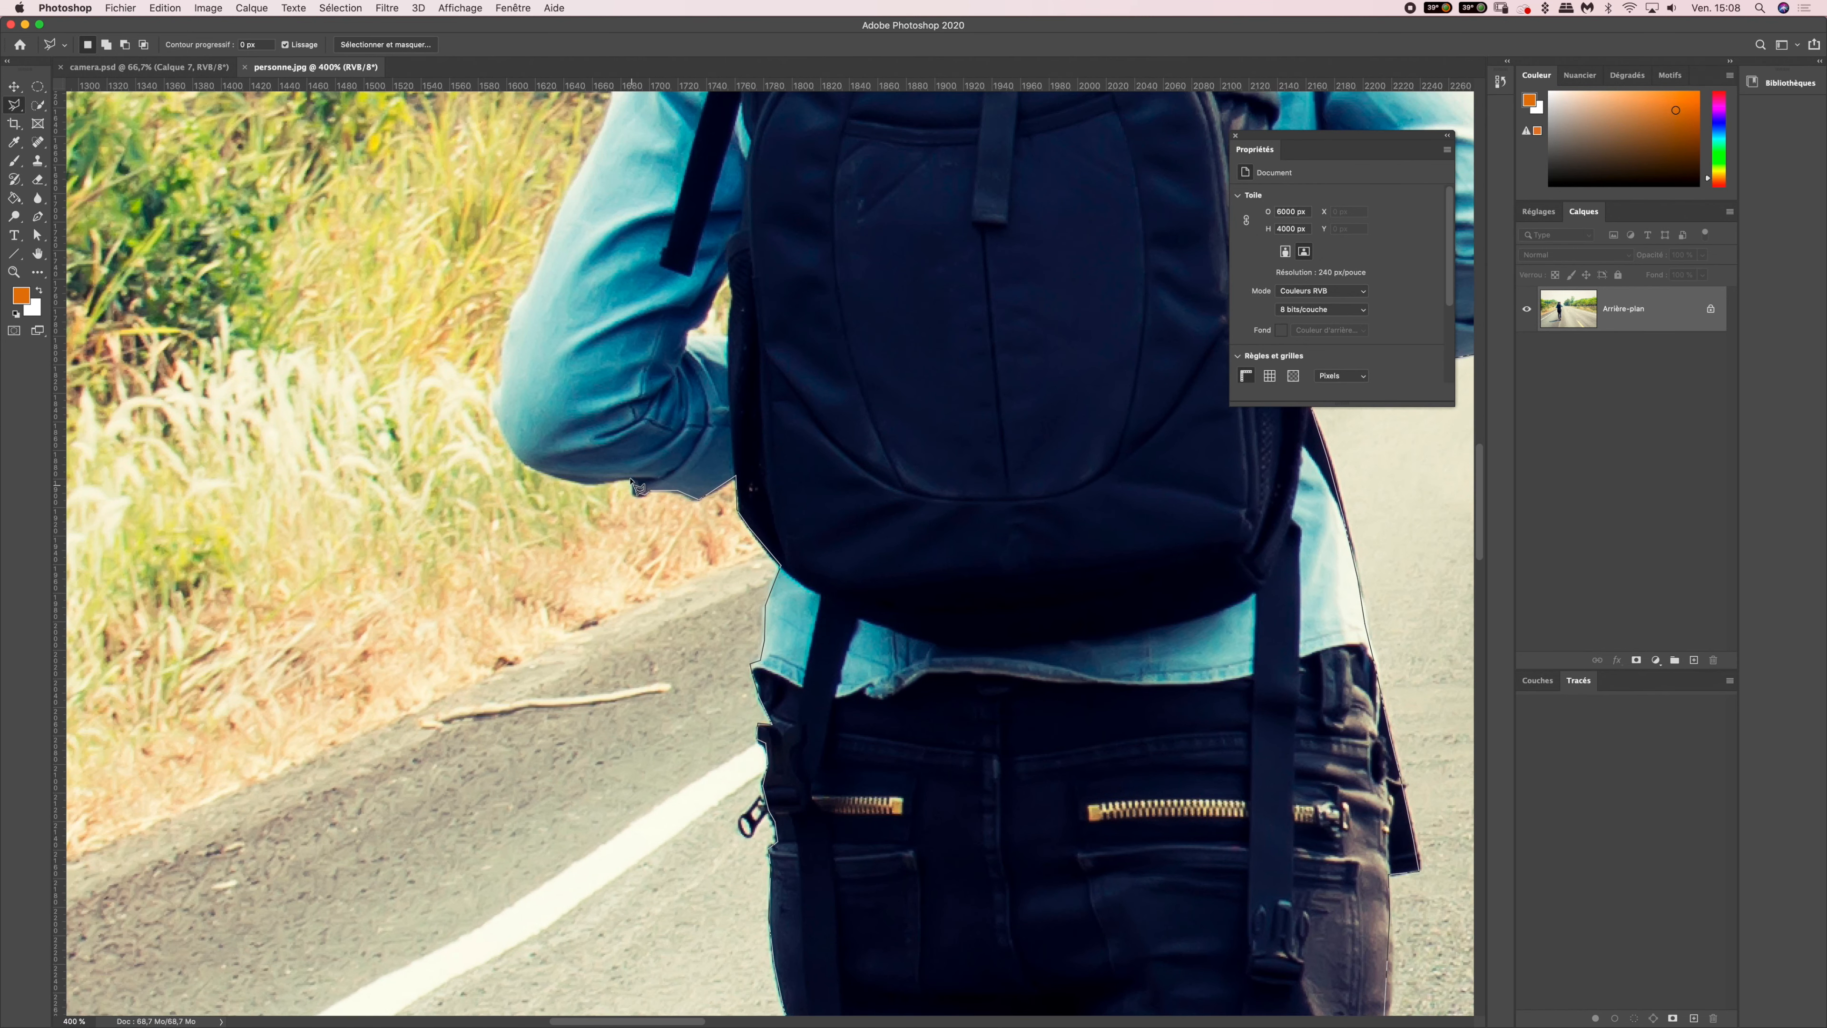
- Trace the outline around the left elbow, arm and shoulder up to the hat, and close the selection
mouse_move(527, 469)
mouse_down()
mouse_move(503, 332)
mouse_move(513, 569)
mouse_move(580, 410)
mouse_move(616, 377)
mouse_move(622, 445)
mouse_move(801, 286)
mouse_move(656, 492)
mouse_move(644, 451)
mouse_up()
scroll(507, 331, up, 4)
scroll(507, 331, right, 1)
scroll(568, 403, up, 4)
scroll(799, 287, up, 4)
scroll(798, 288, right, 2)
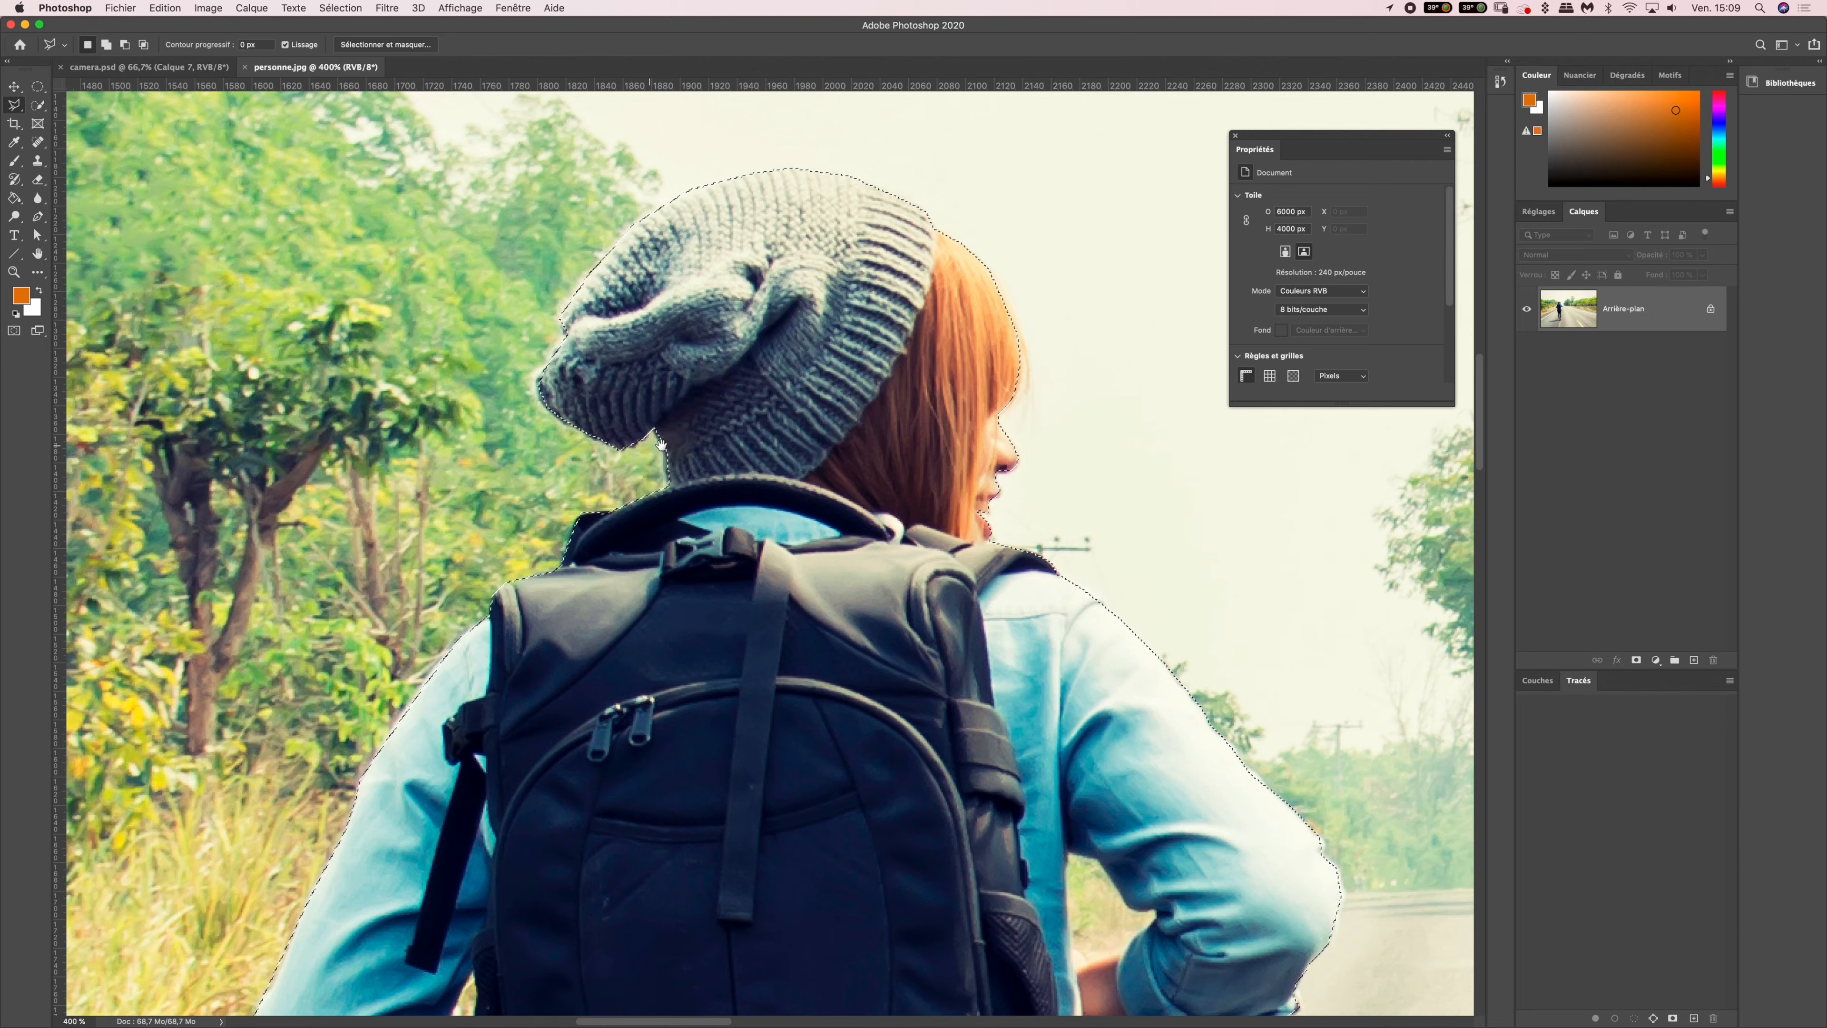
- Subtract the background gap between the person's right arm and torso from the selection with the Polygonal Lasso
scroll(694, 345, down, 5)
scroll(695, 345, right, 2)
key(Return)
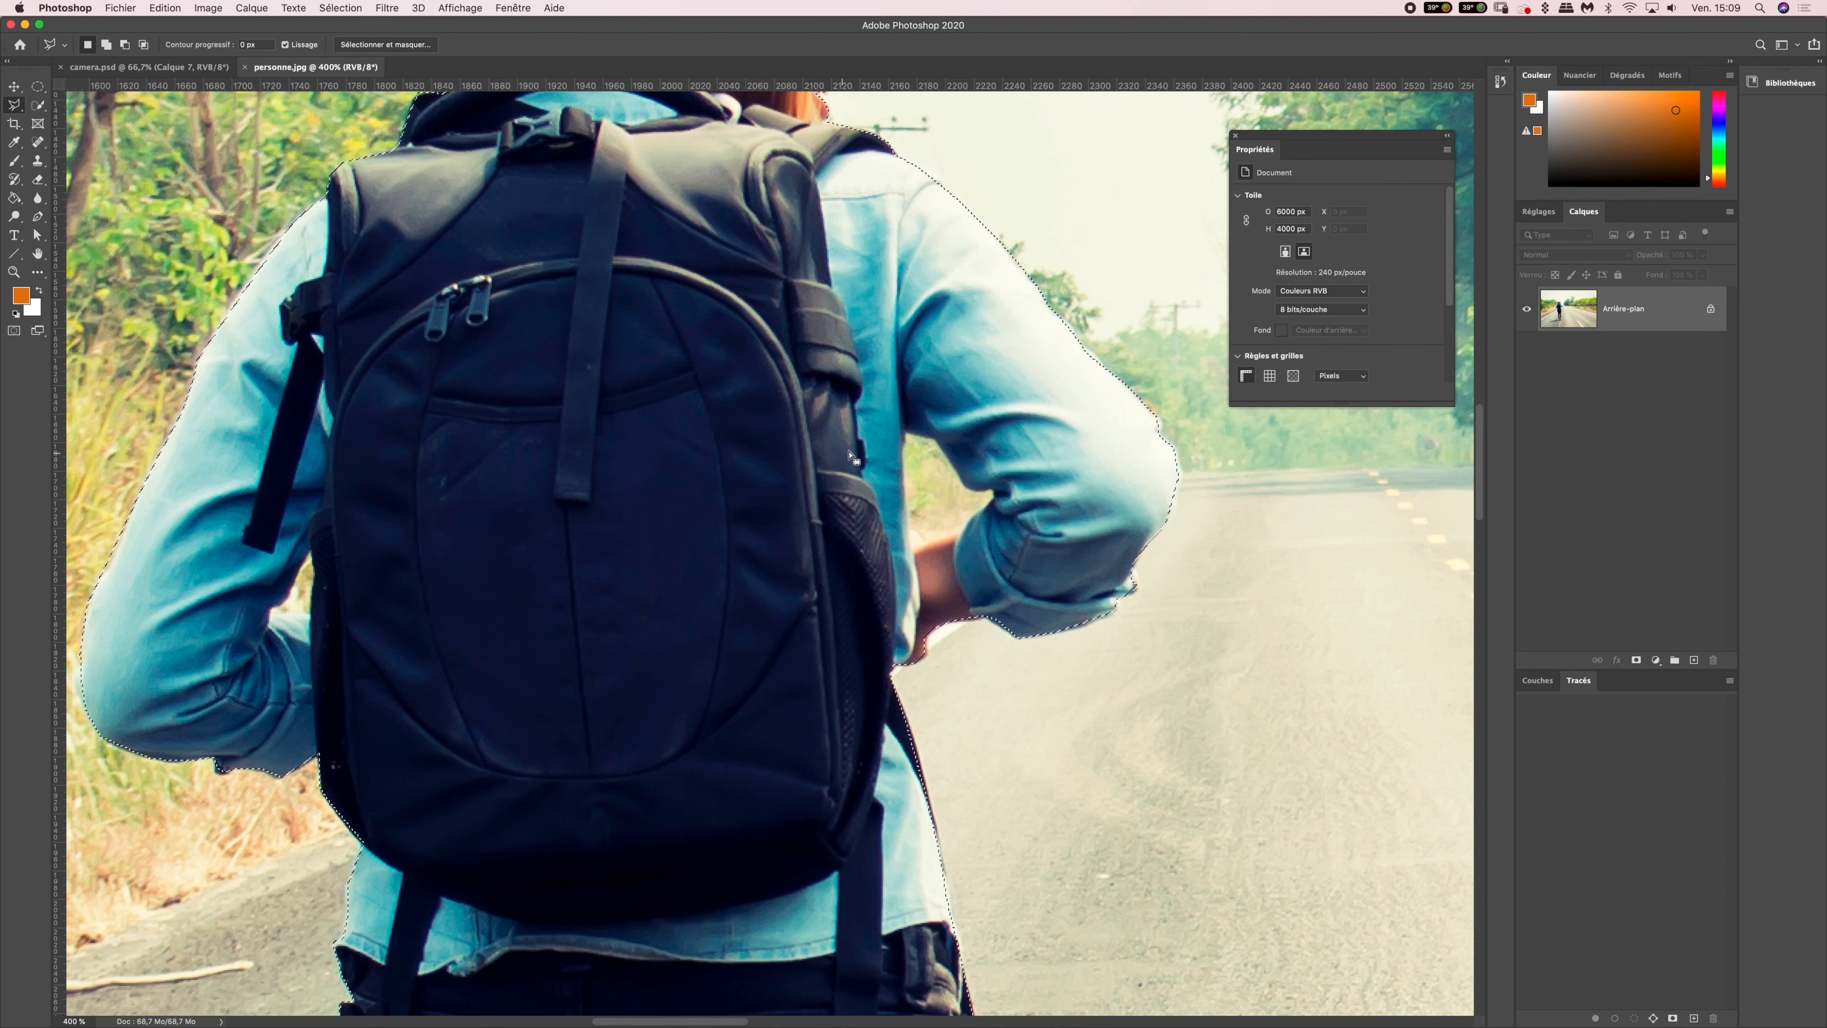
key(alt)
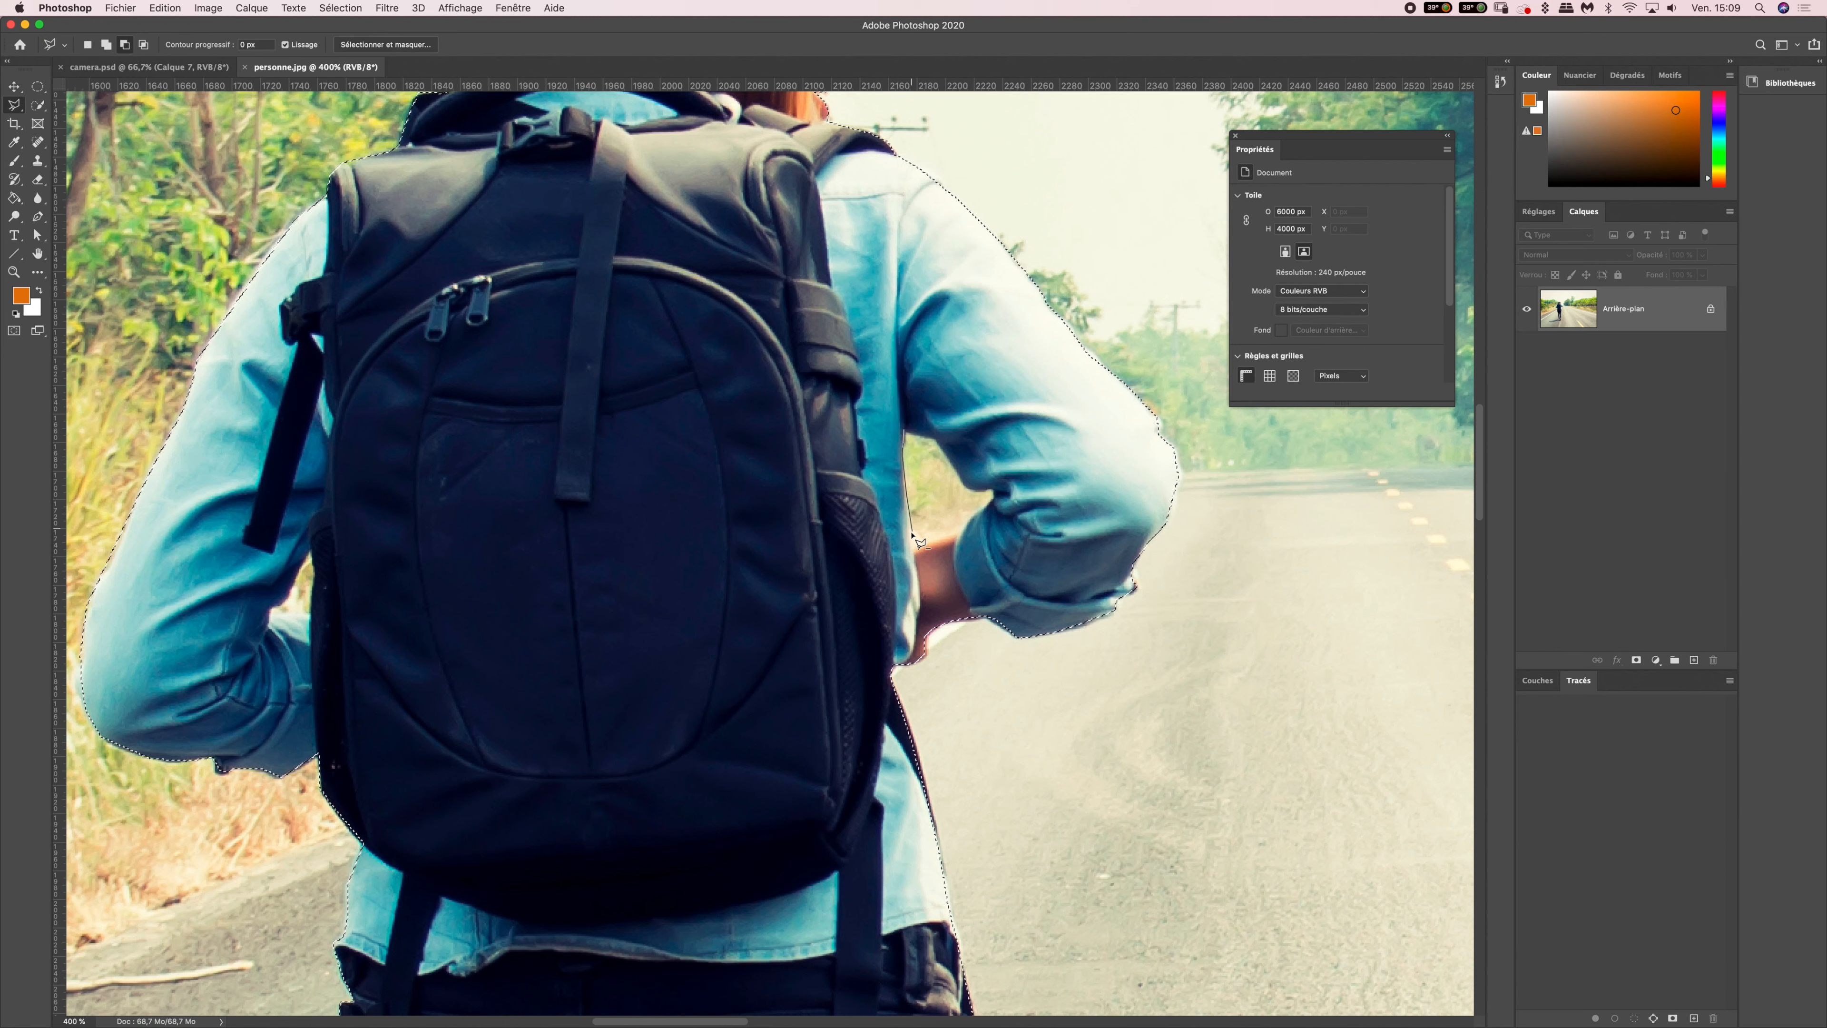
click(911, 554)
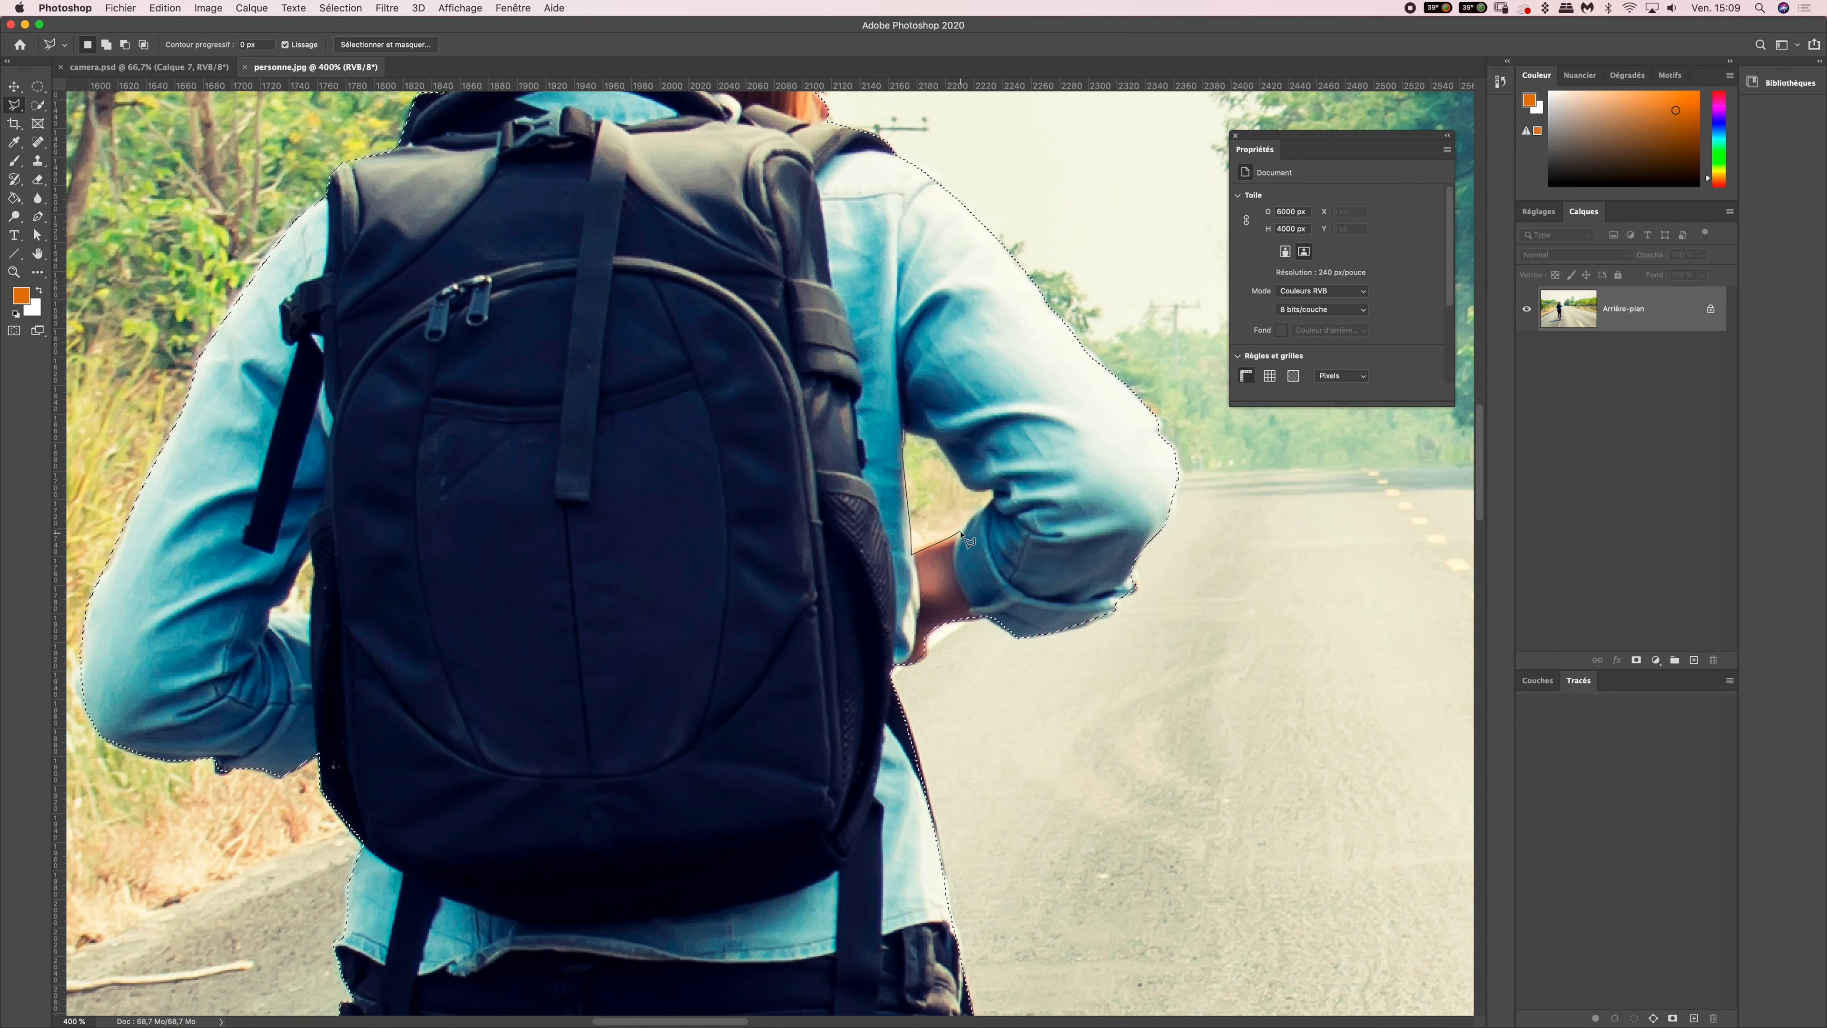
click(993, 489)
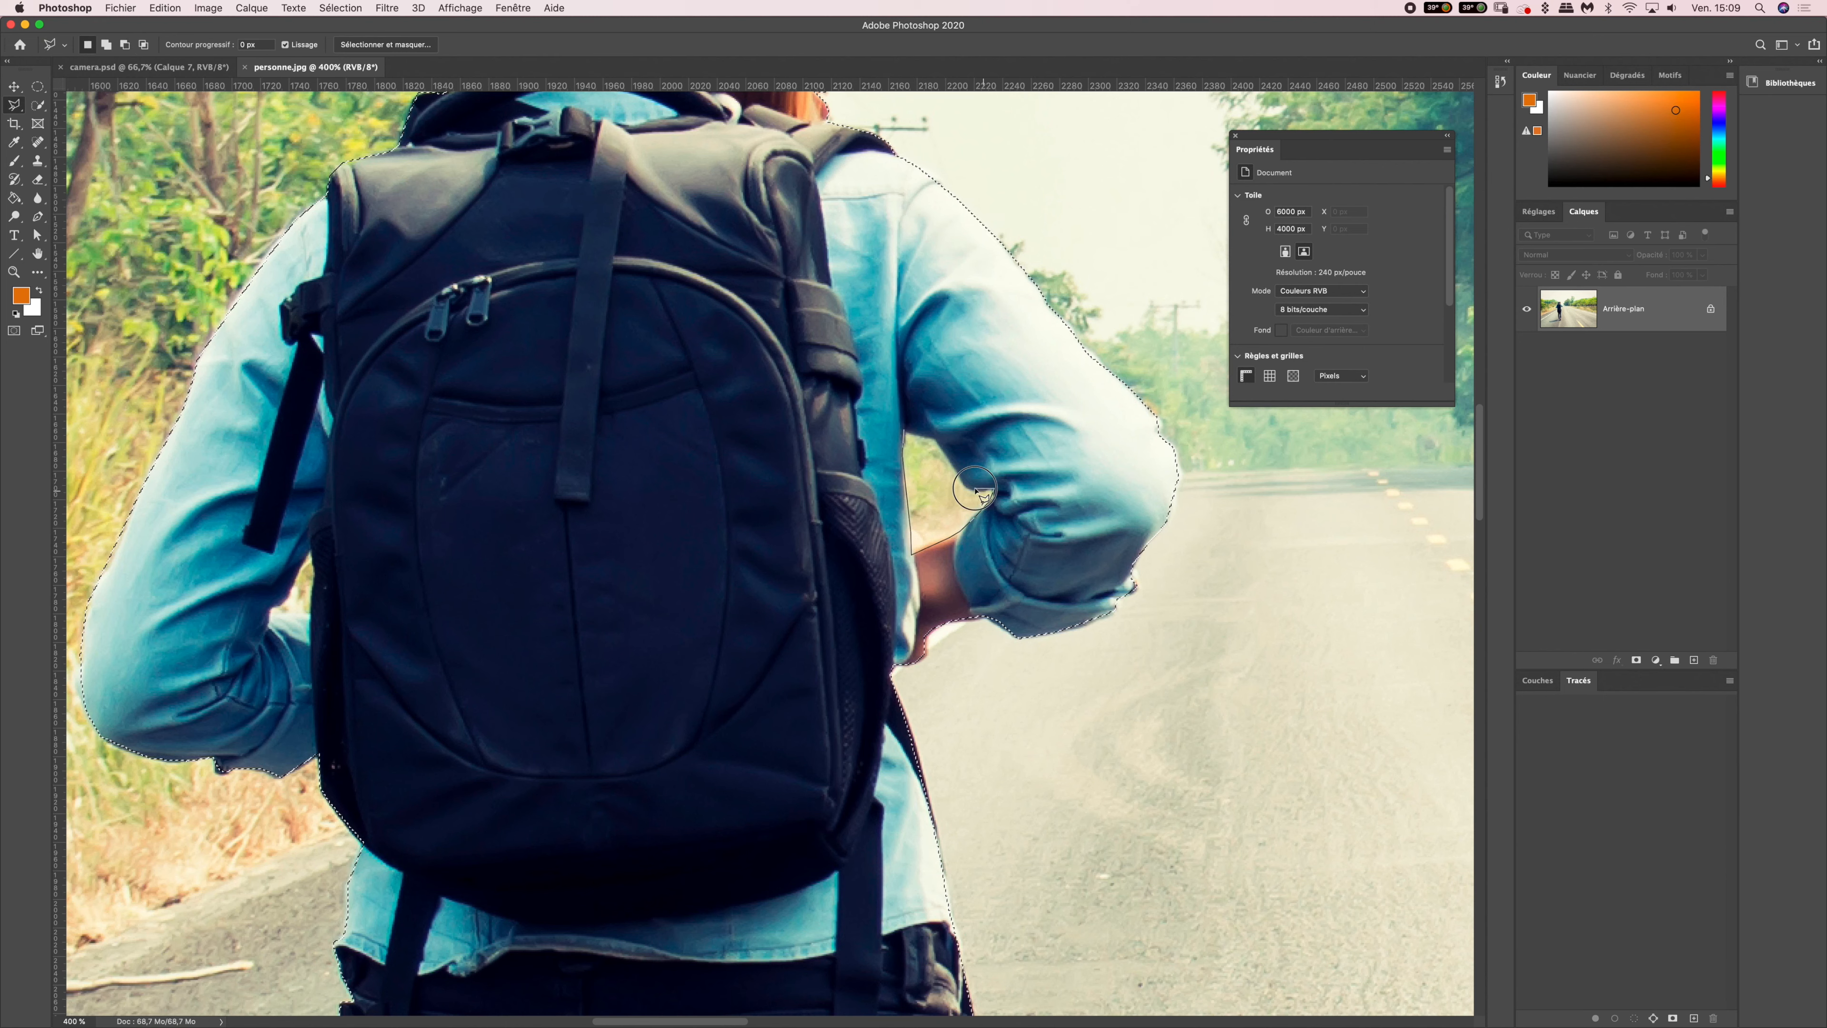
click(959, 477)
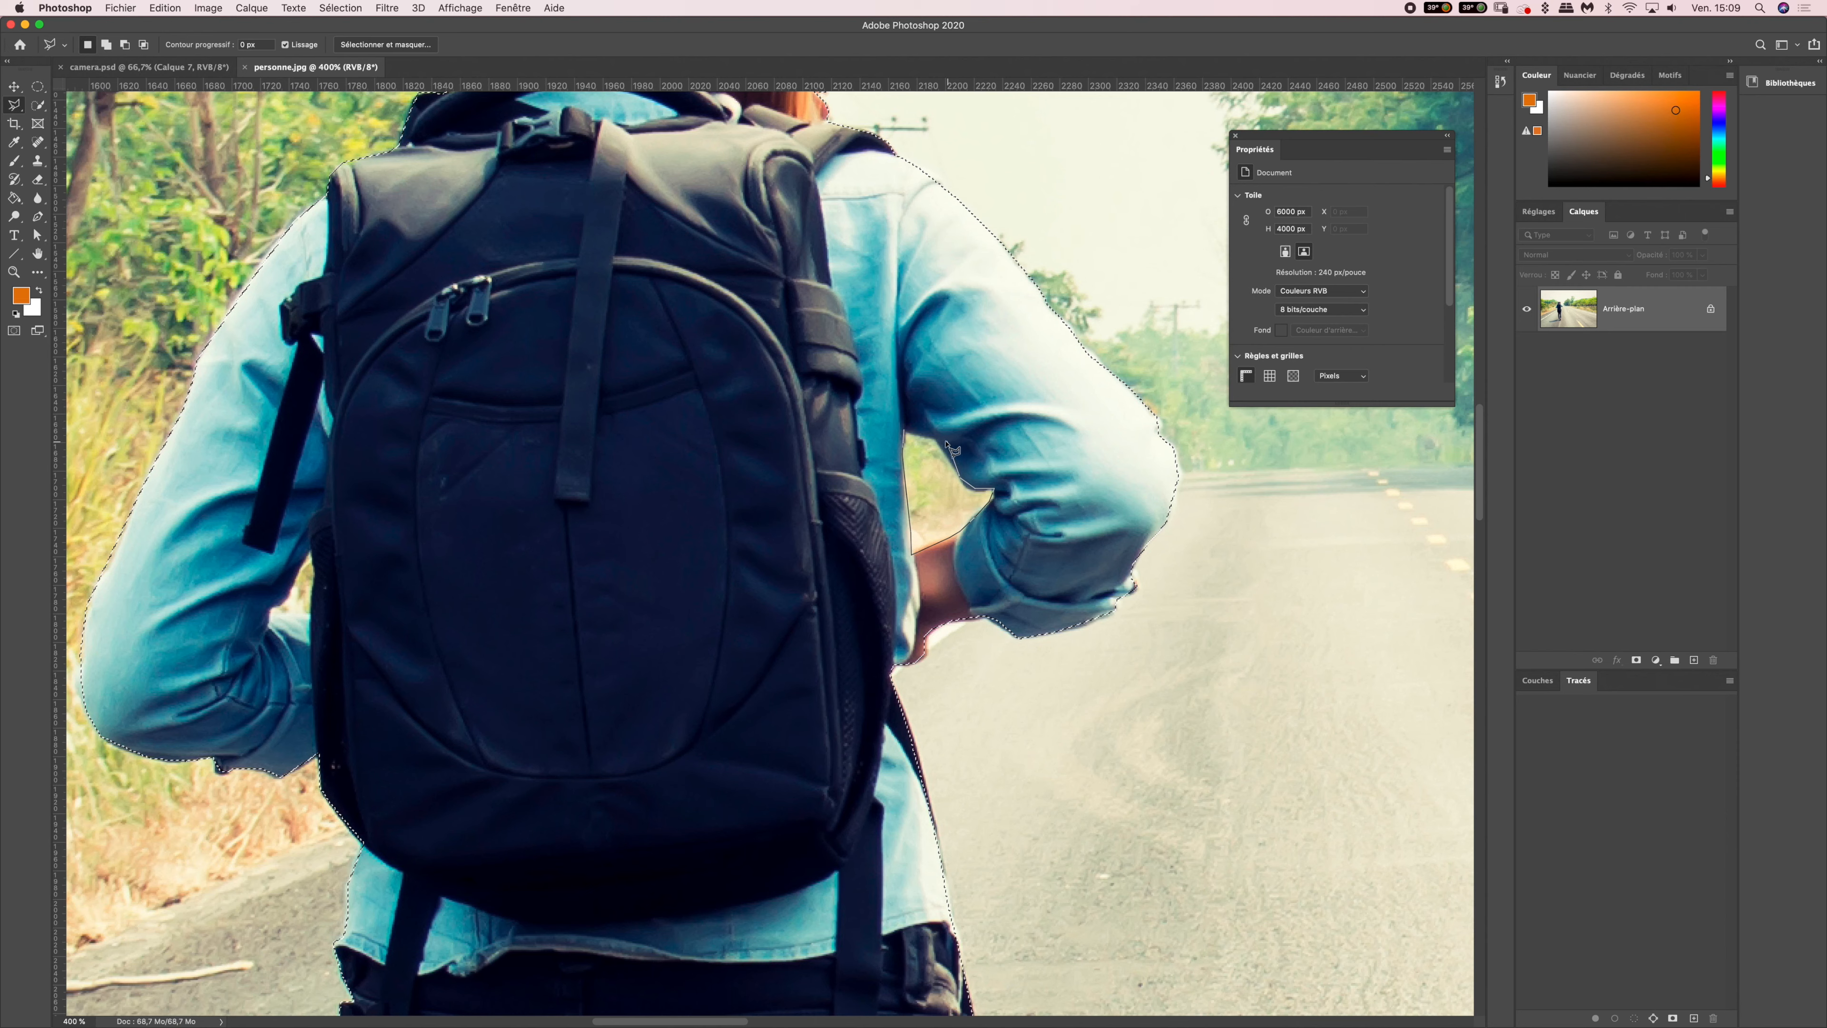
click(907, 435)
- Subtract the small background gap between the left arm and the backpack from the selection
scroll(912, 453, down, 5)
scroll(912, 454, left, 5)
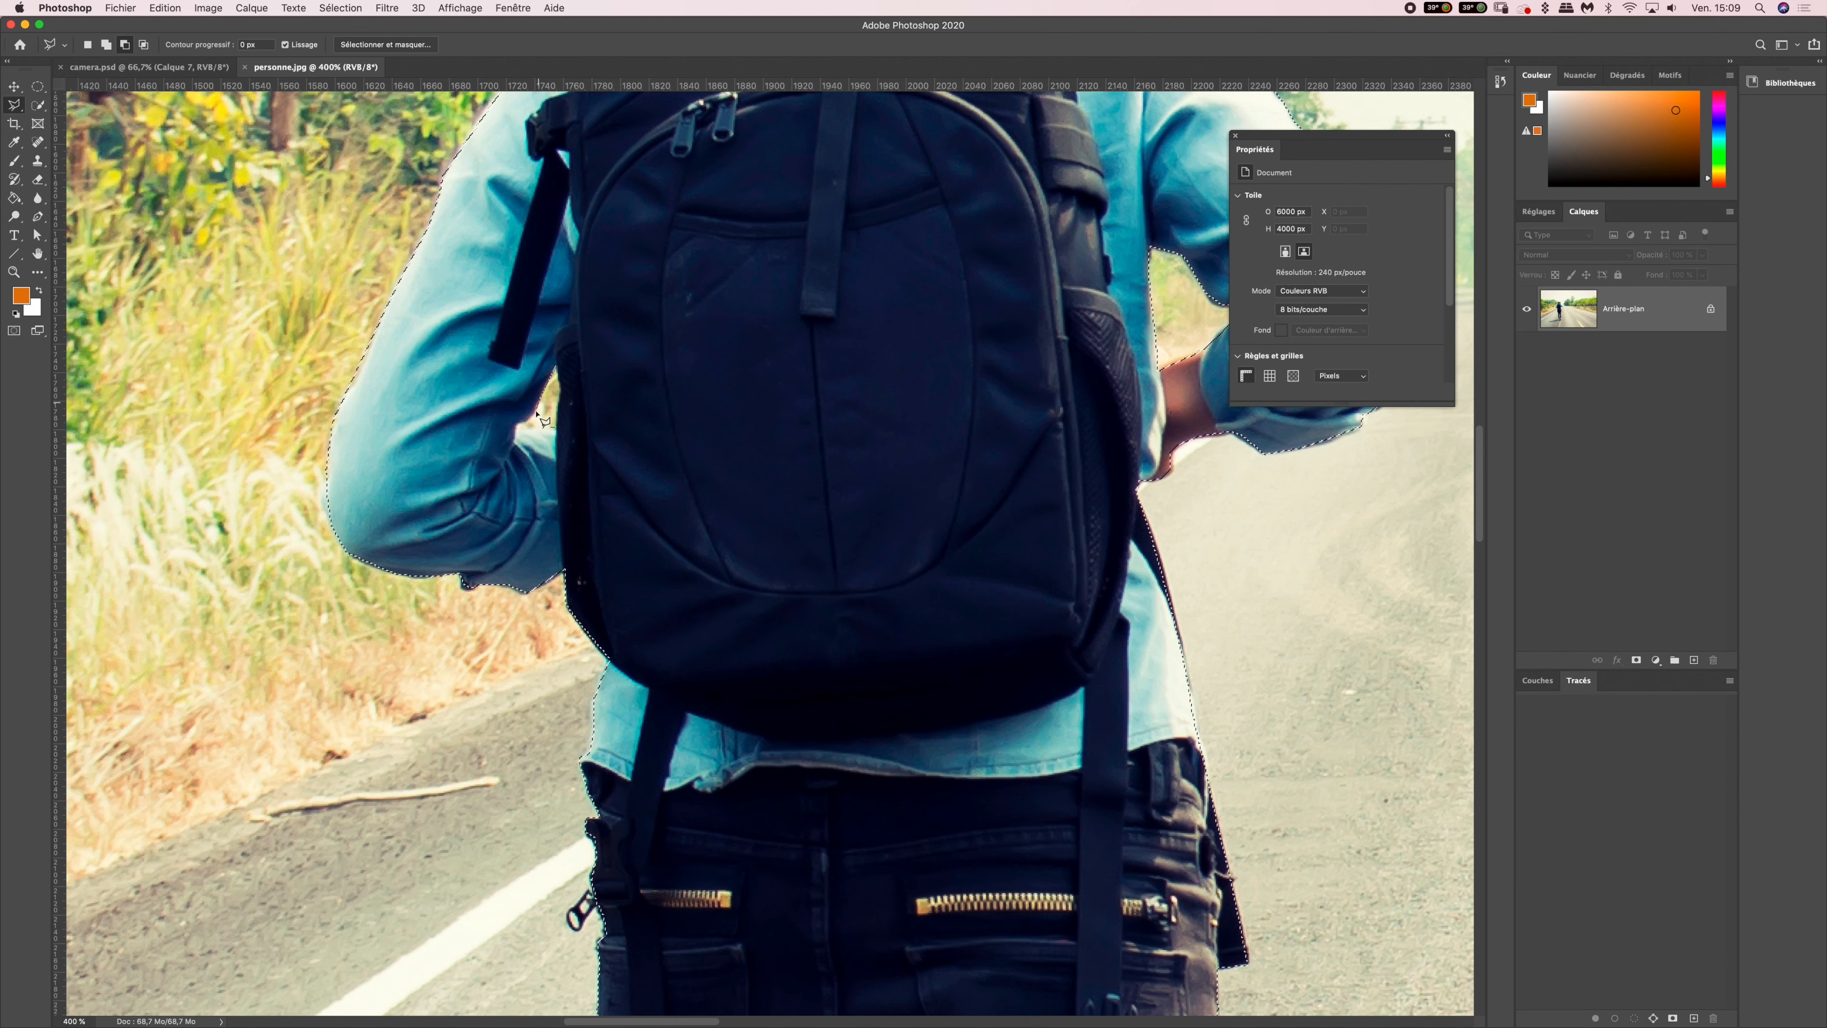
click(516, 430)
click(556, 431)
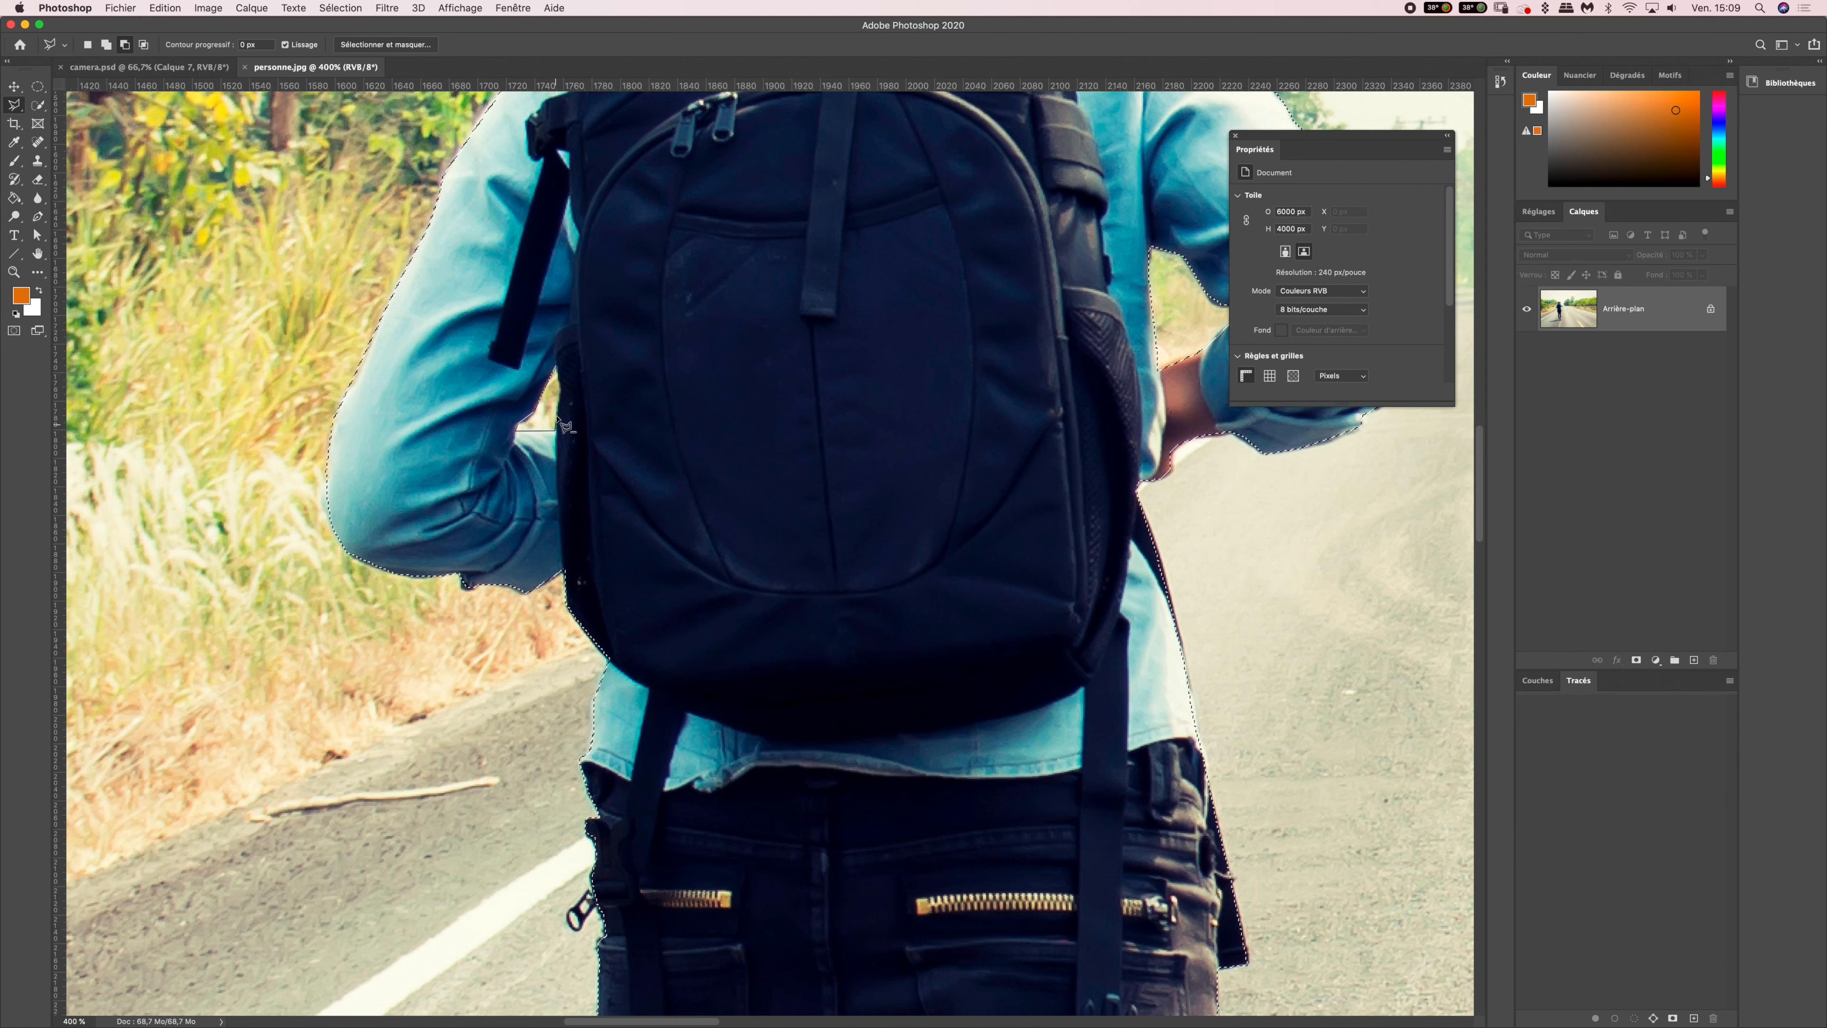
double_click(559, 387)
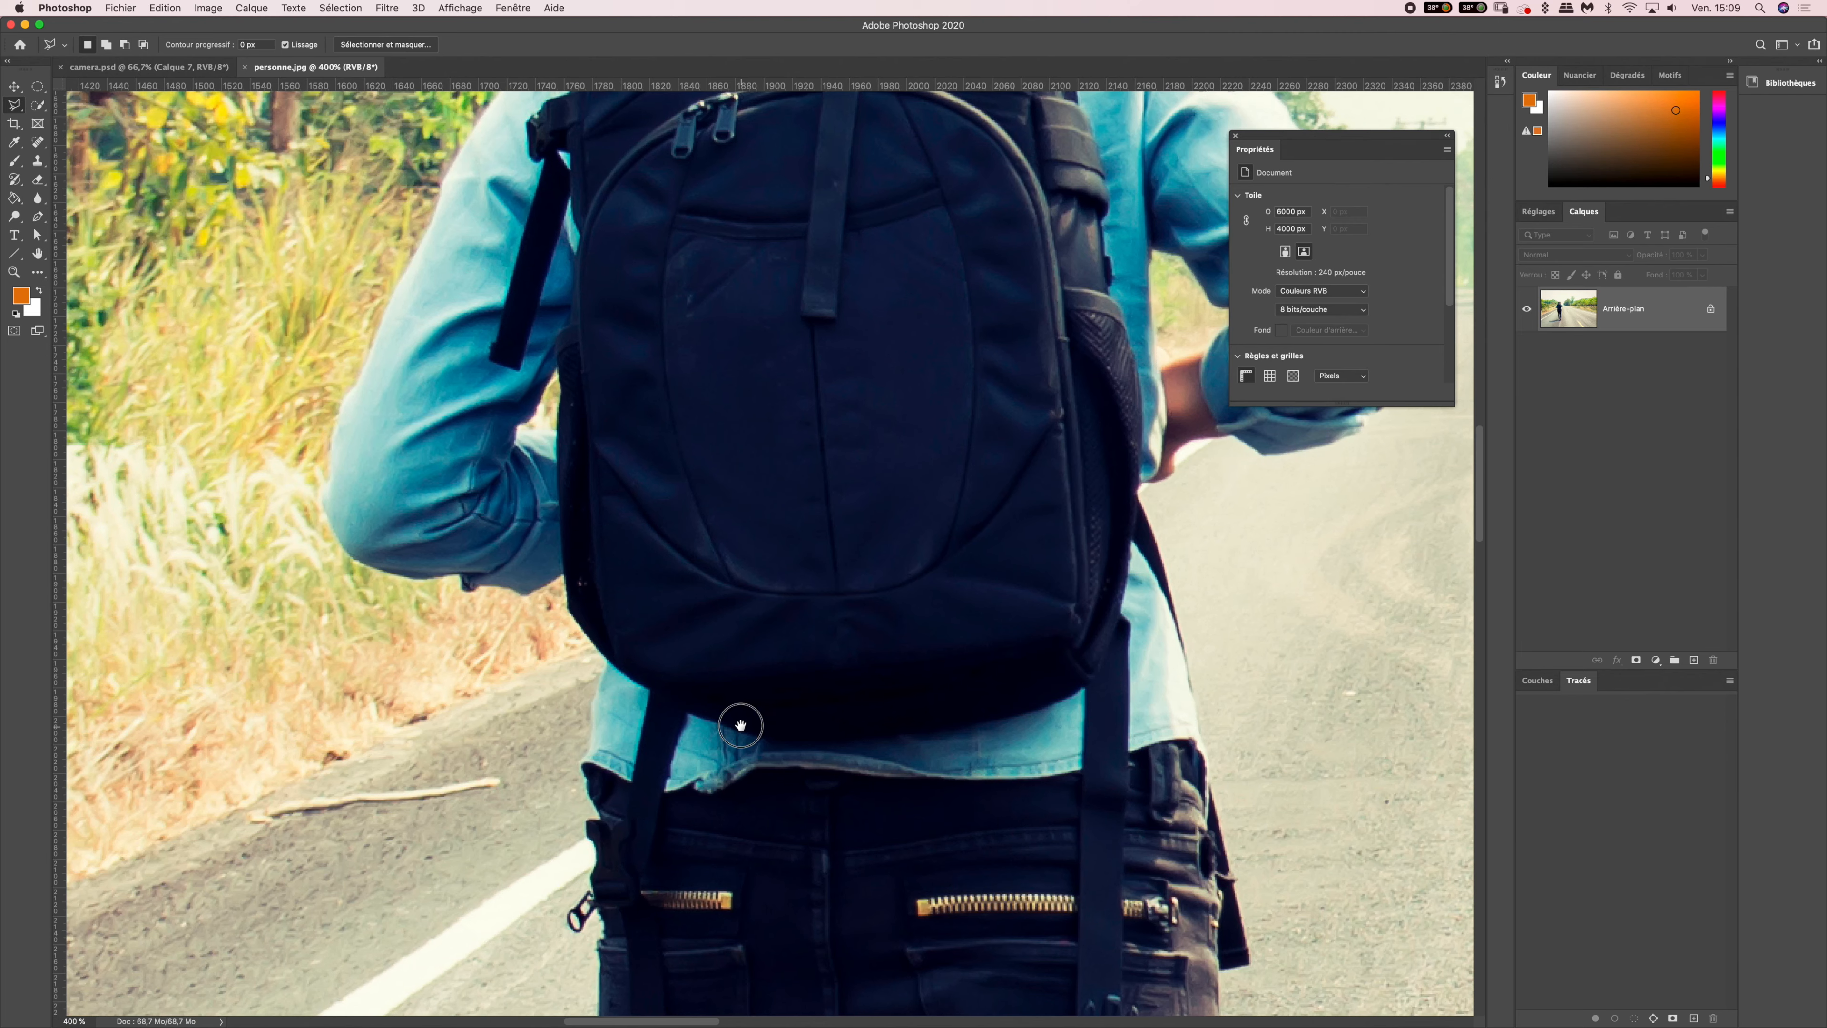
- Subtract the narrow sliver of road just below the crotch from the selection
scroll(688, 467, down, 10)
drag(688, 467, 665, 305)
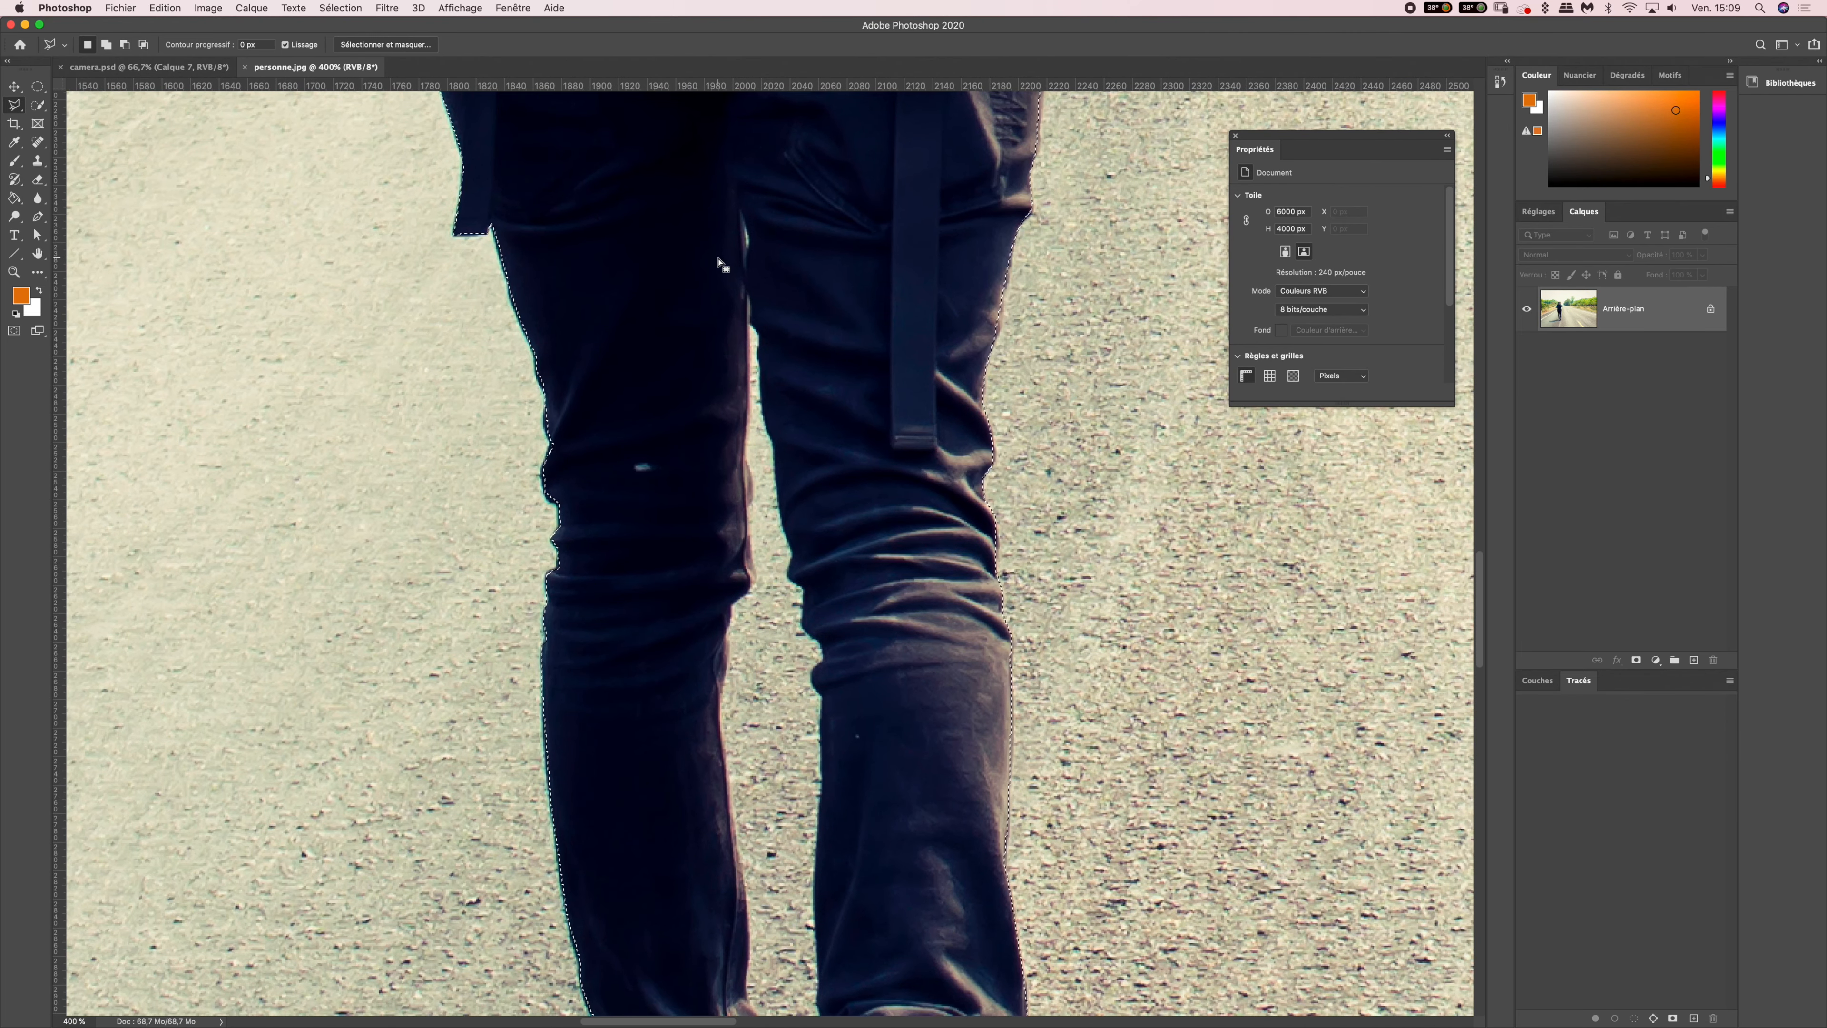
alt+click(743, 214)
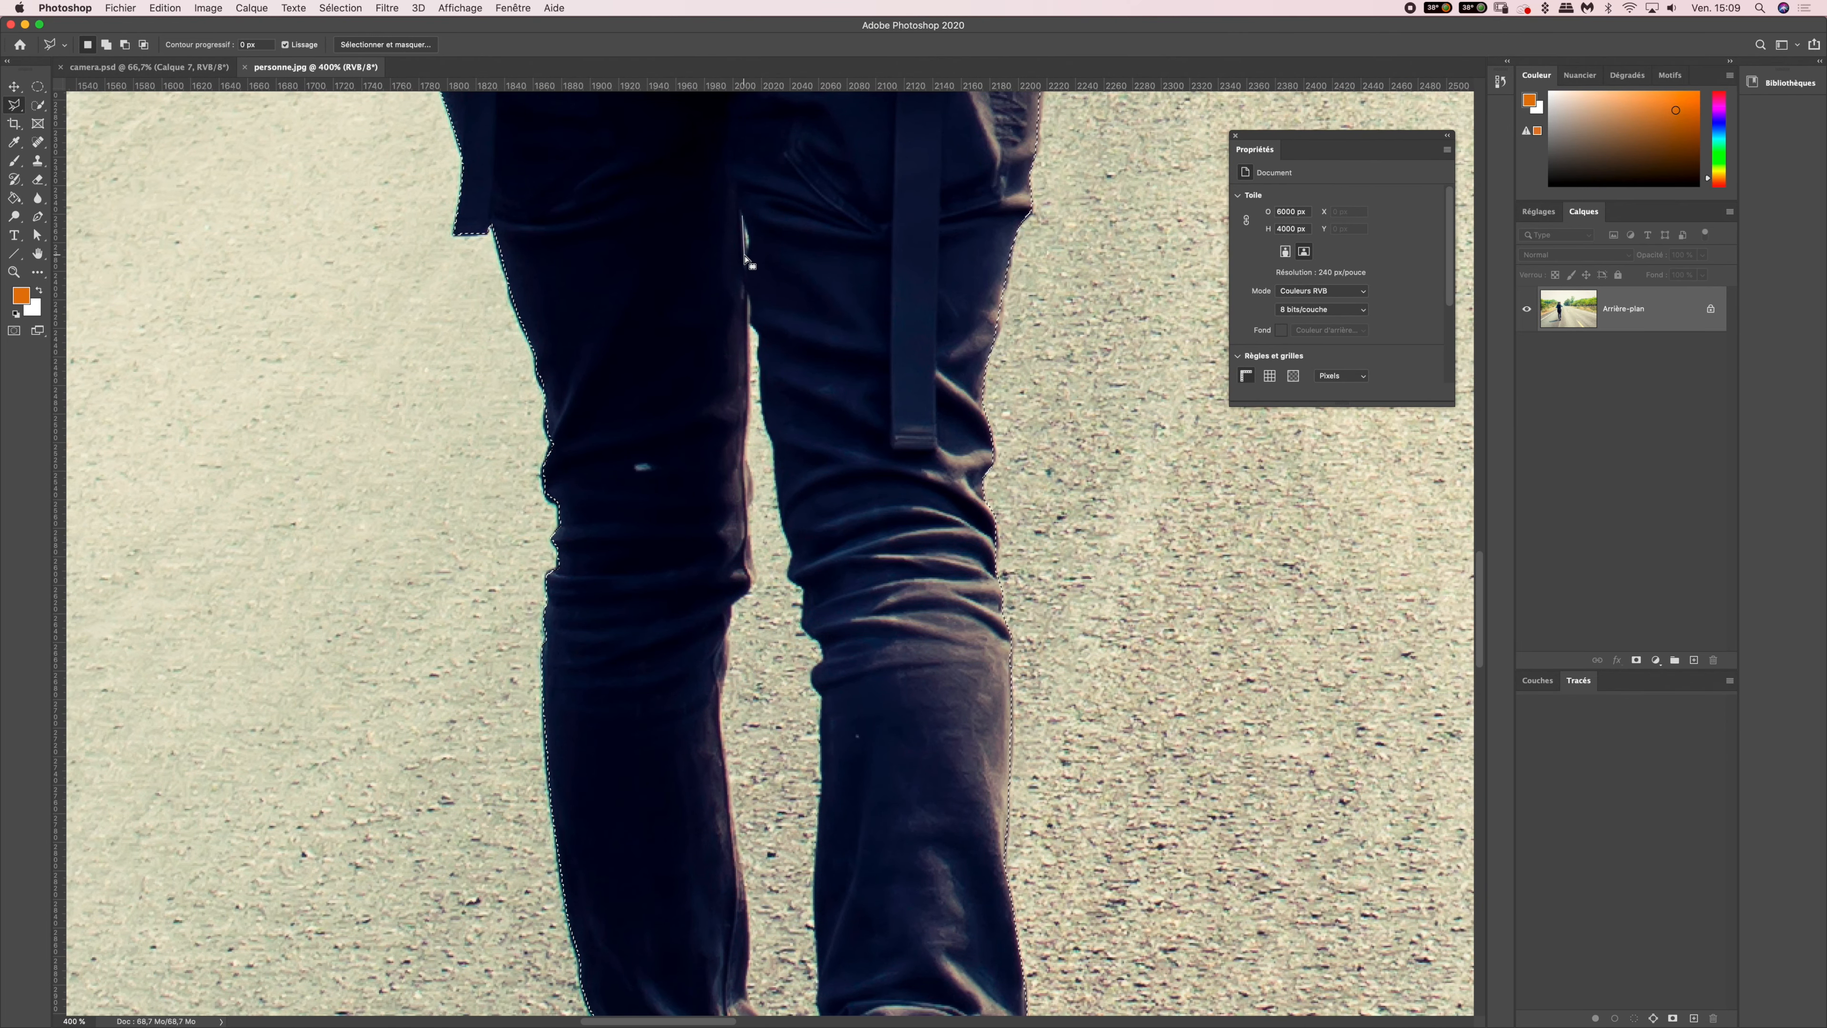
alt+click(748, 251)
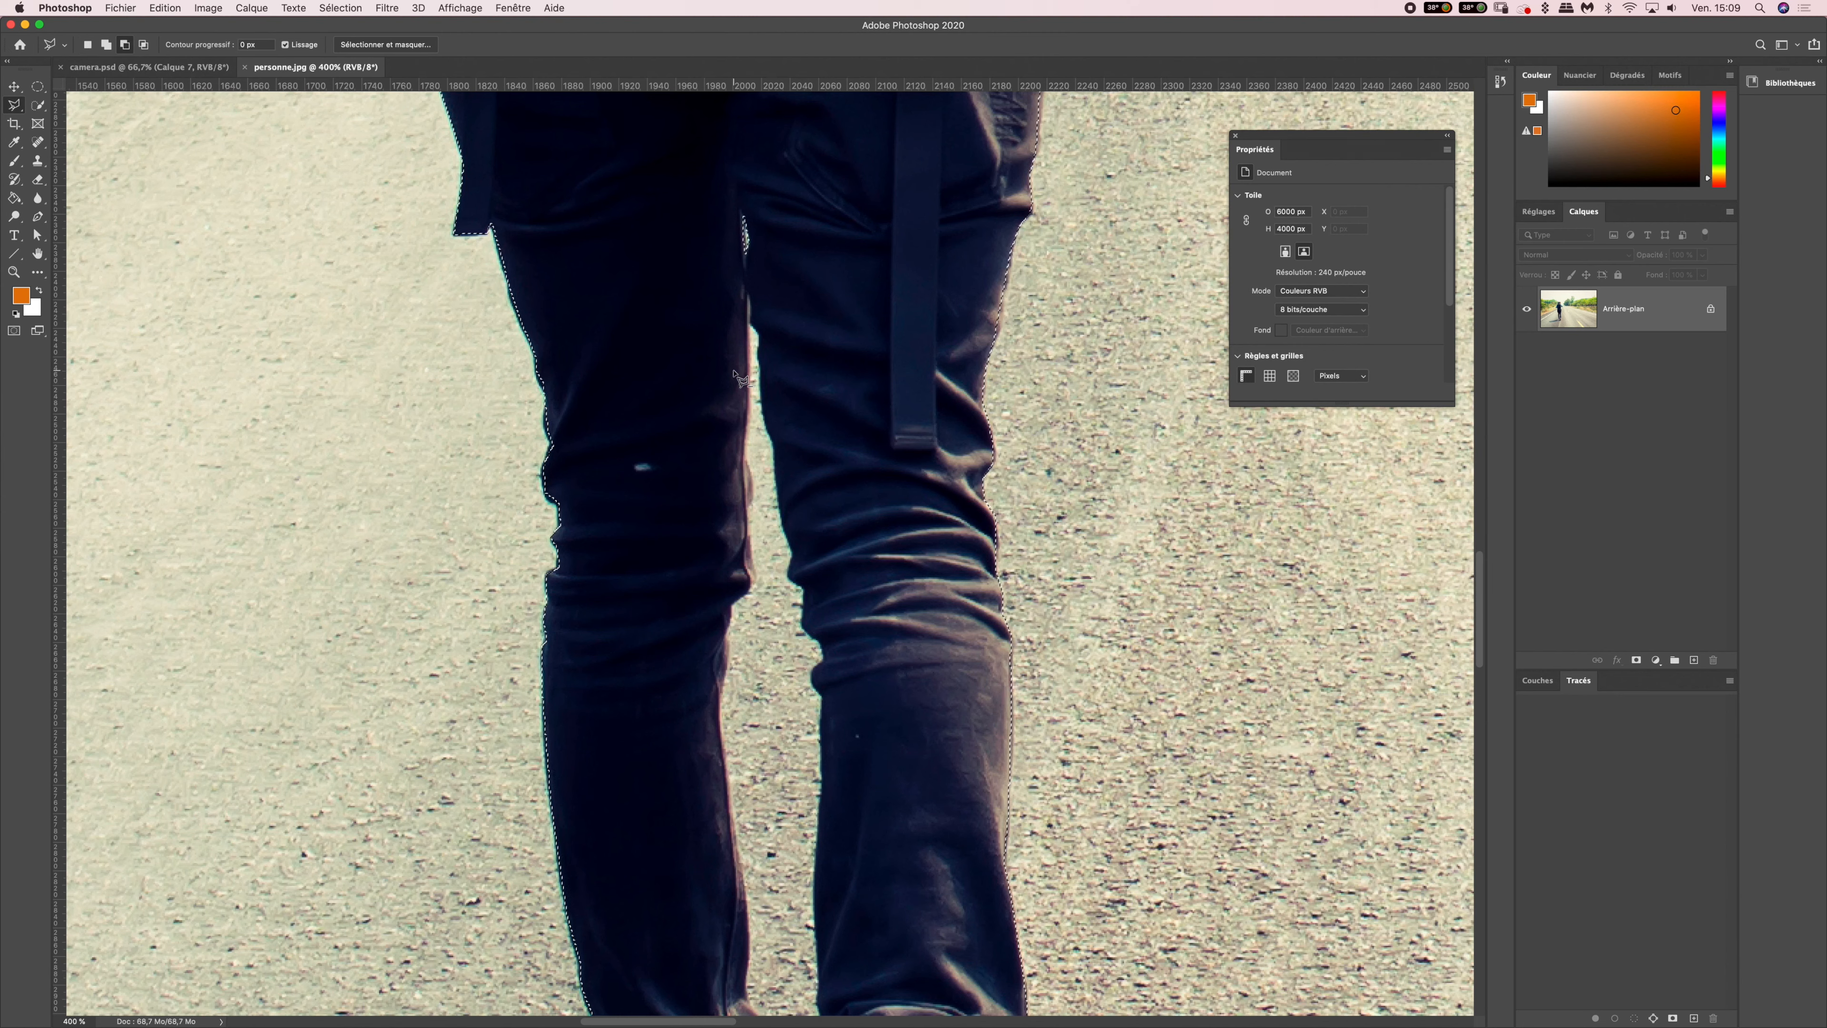
- Start subtracting the road gap between the legs, tracing down the left leg's inner edge to the trouser hem and across to the right leg
alt+click(748, 299)
alt+click(746, 425)
click(751, 582)
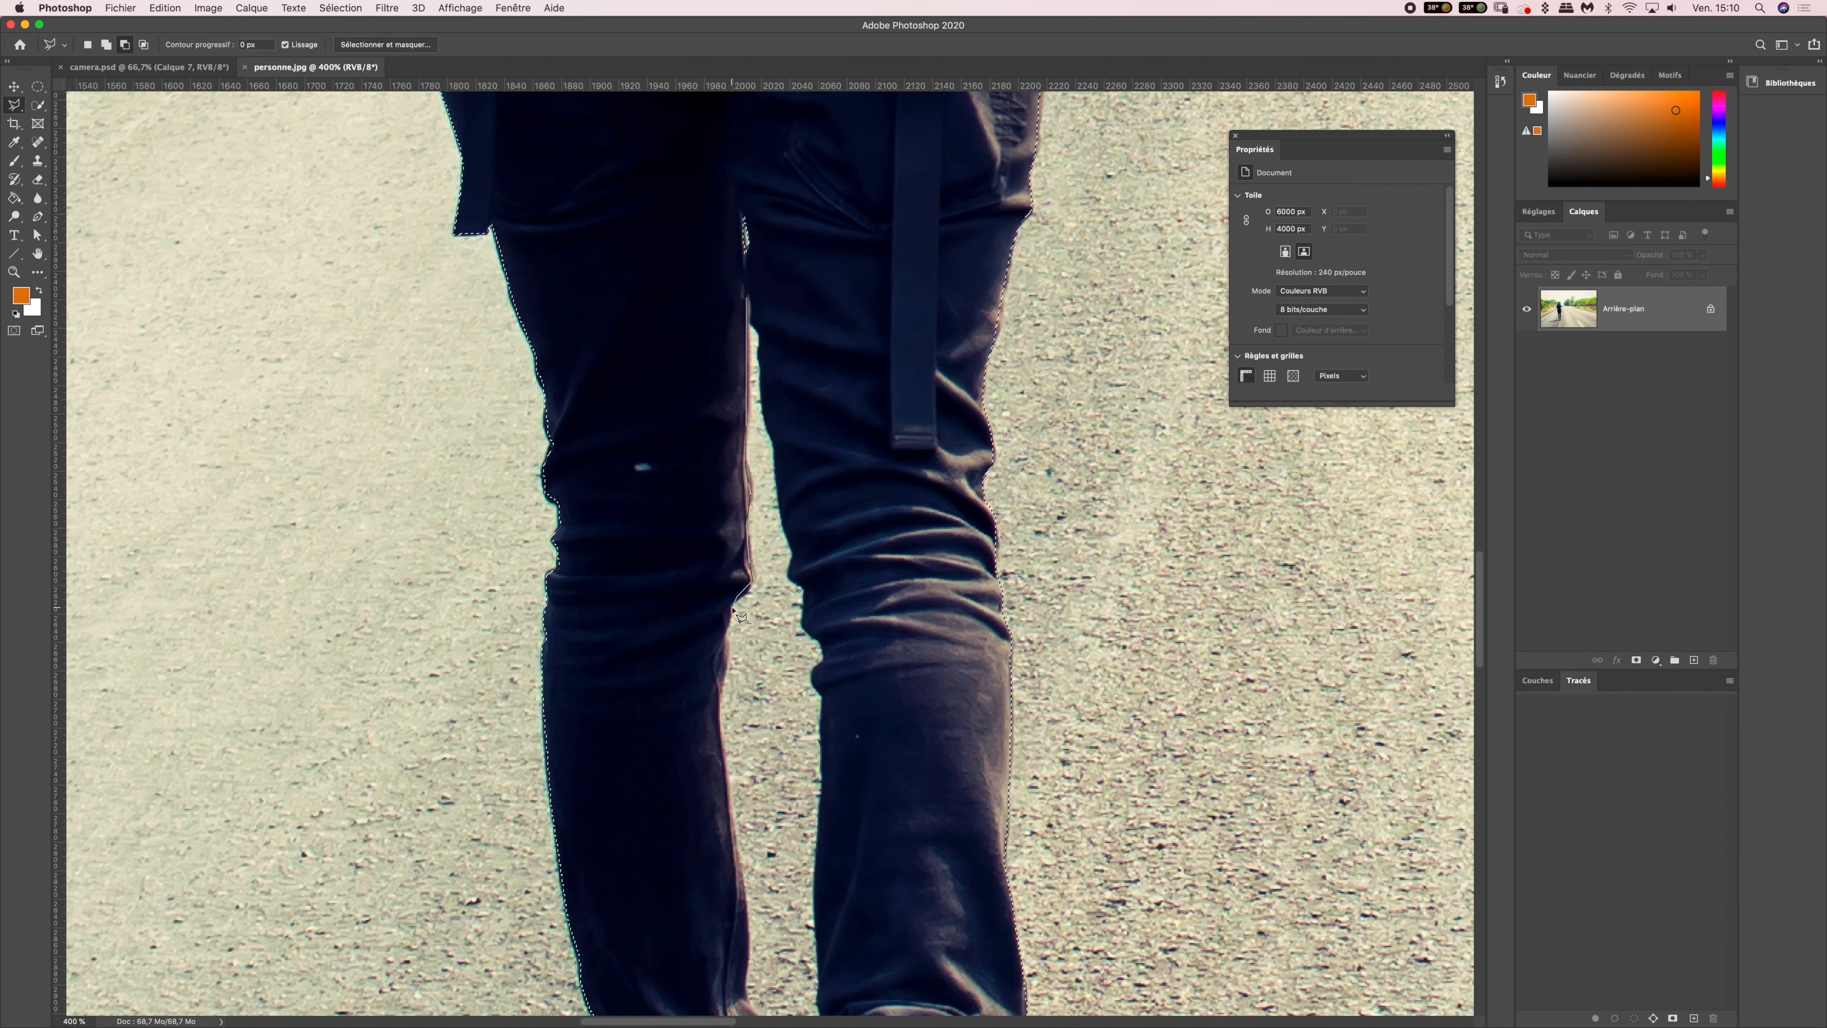
click(720, 724)
scroll(656, 461, down, 5)
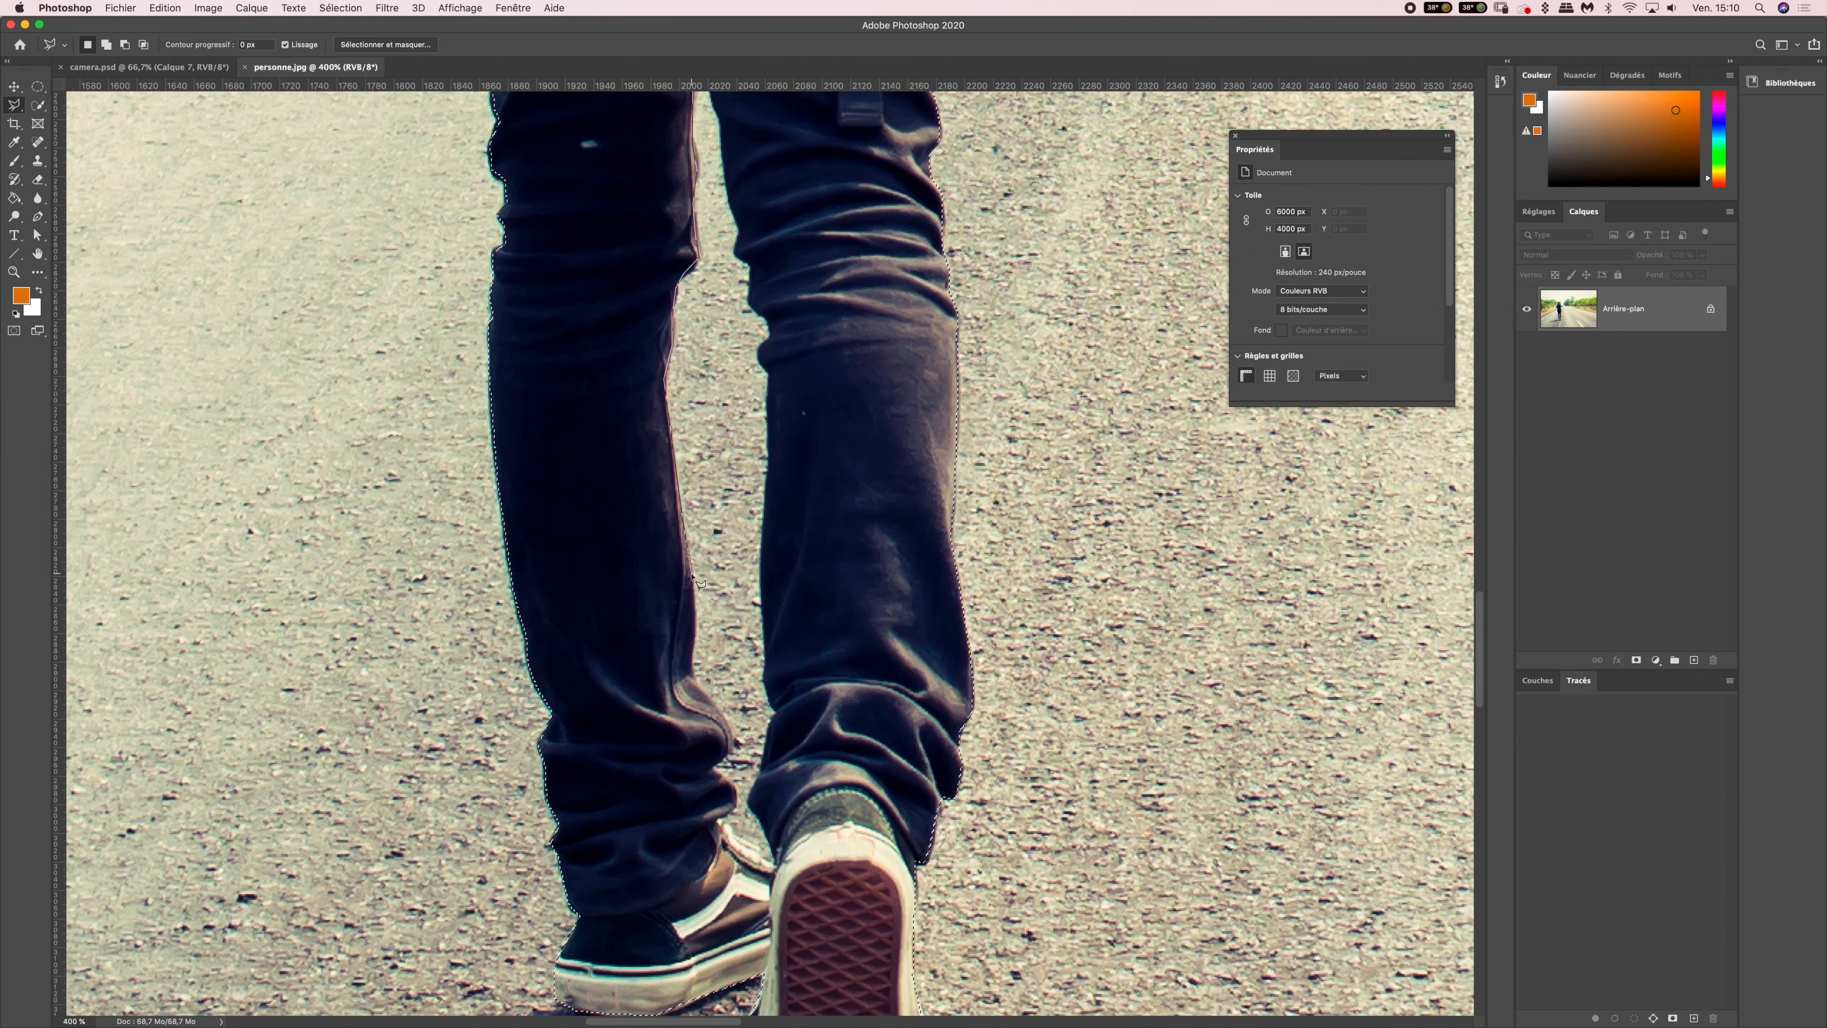
click(731, 741)
click(716, 768)
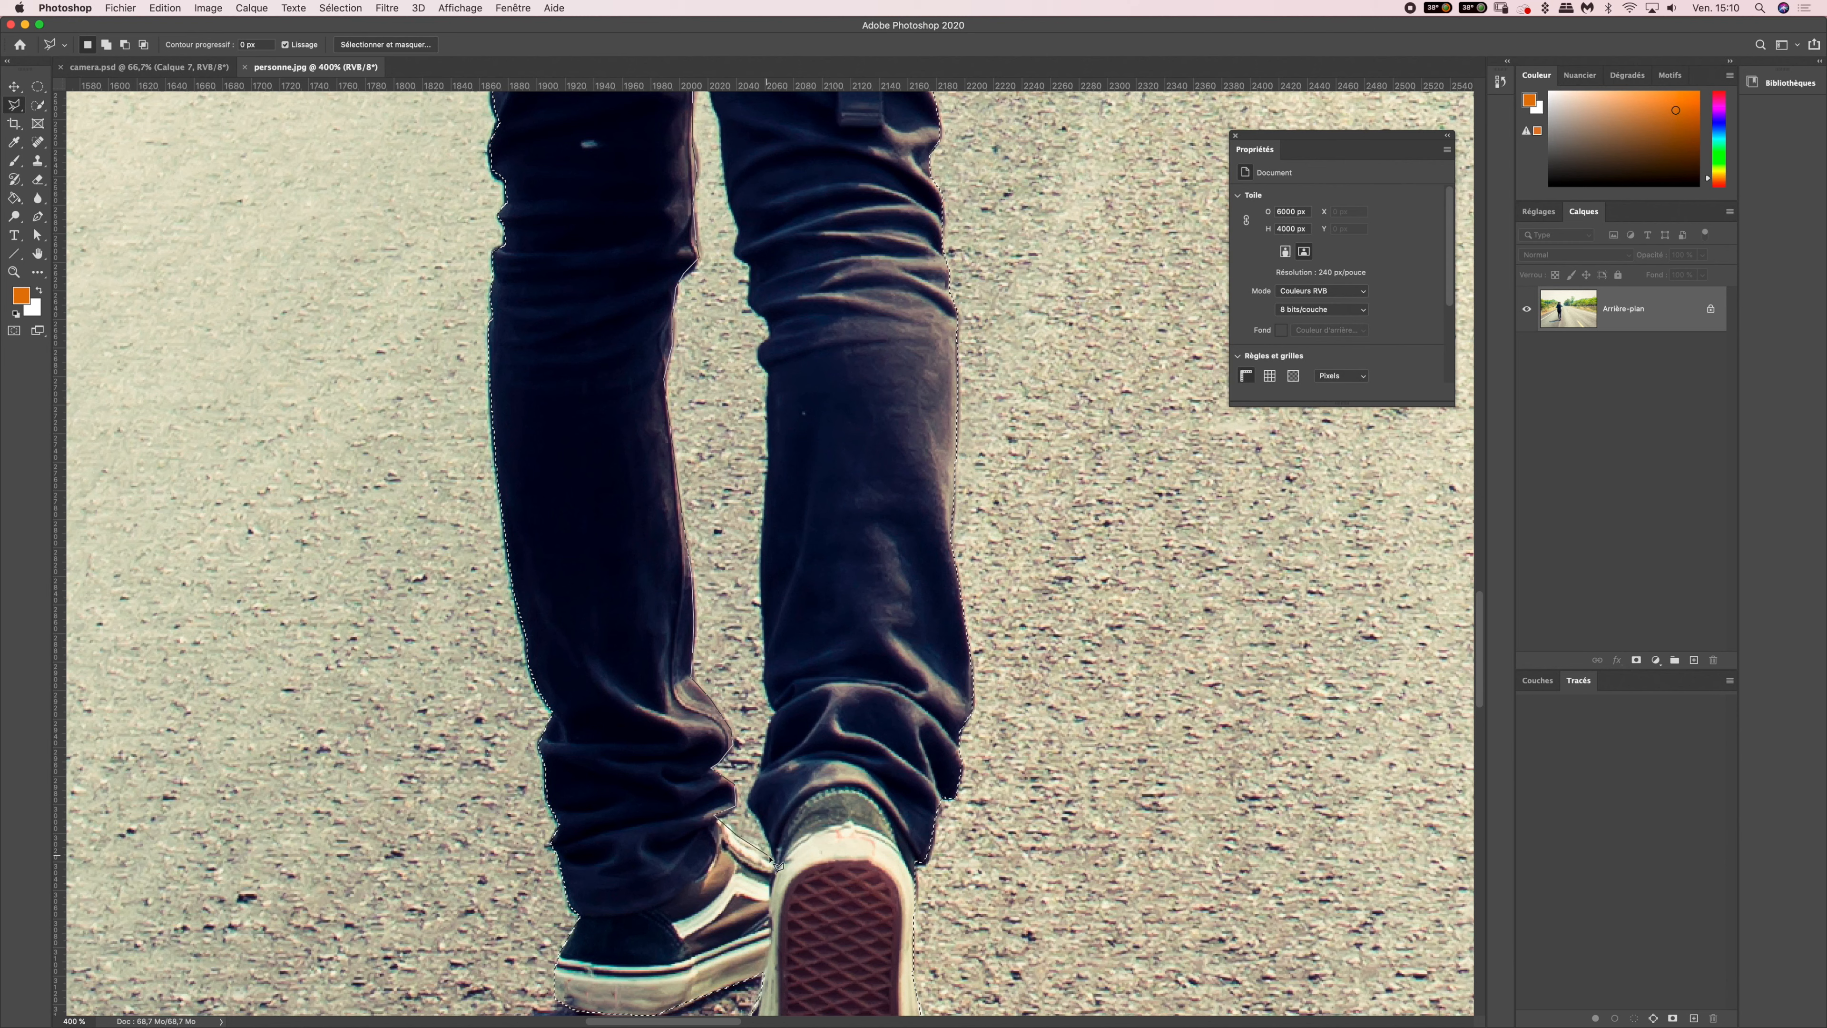
click(746, 799)
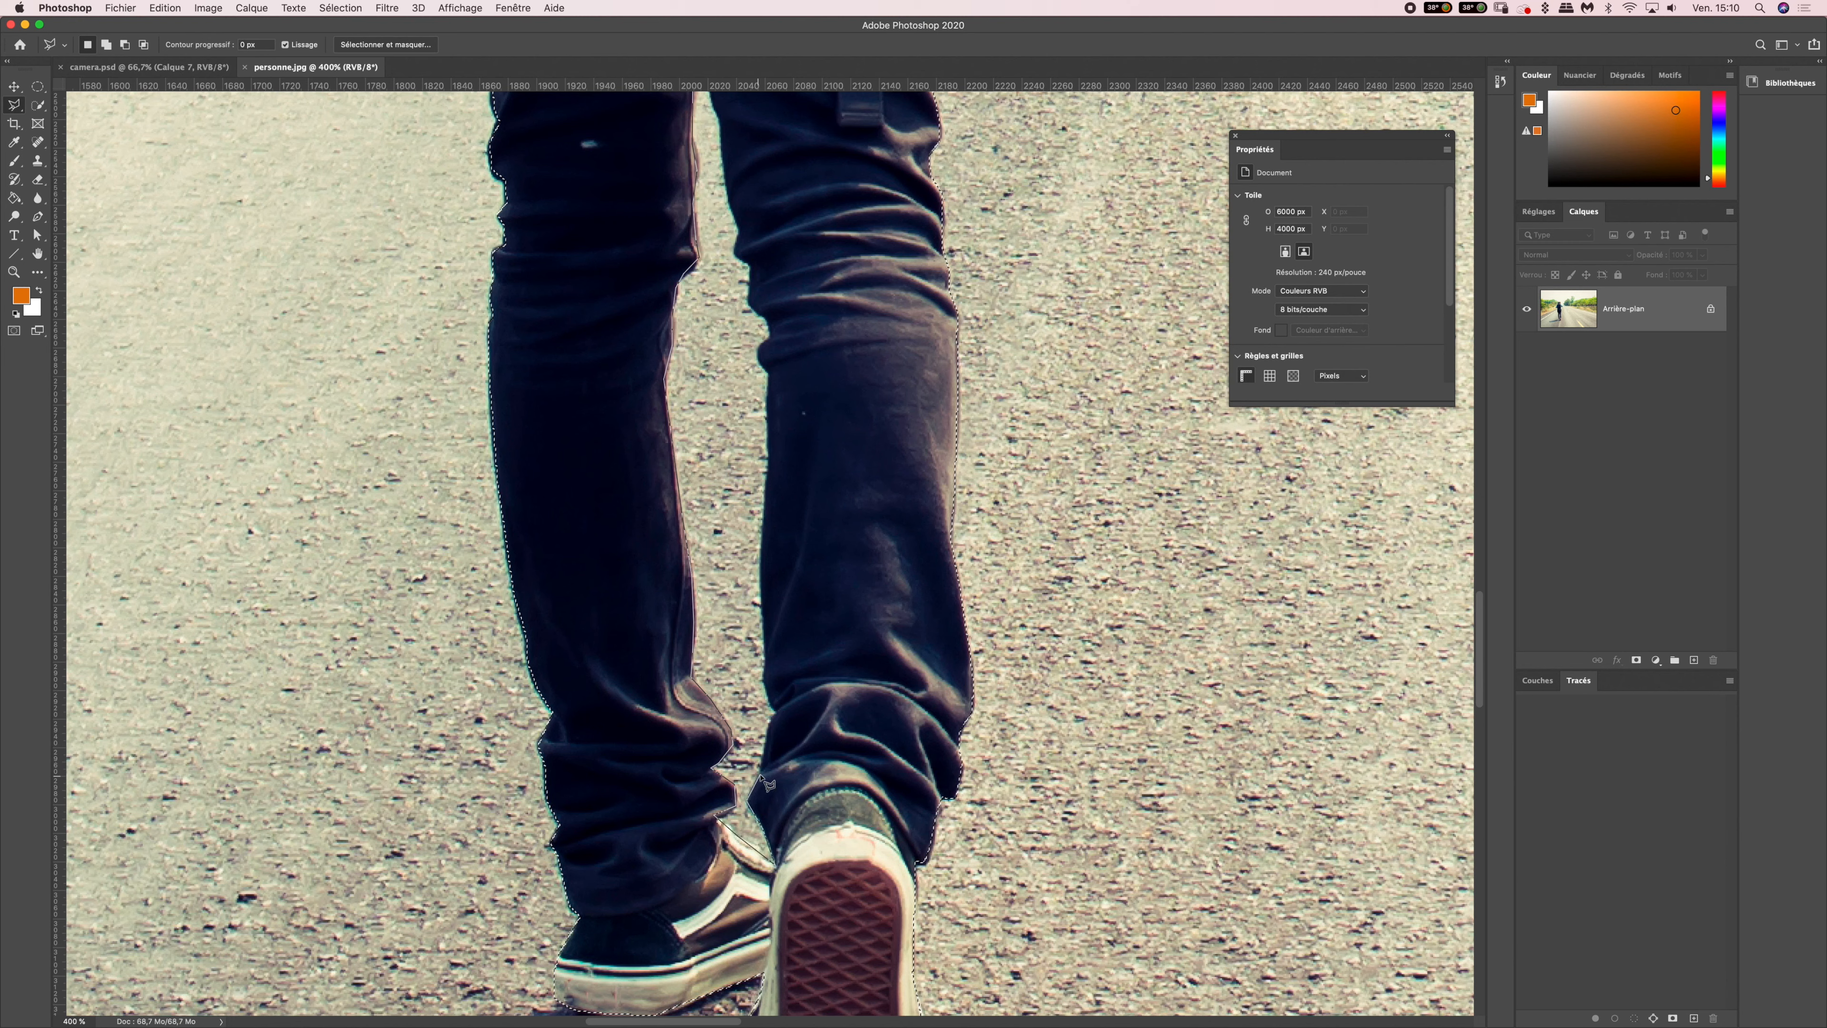
- Trace up the right leg's inner edge to the crotch and close the outline to remove the road gap from the selection
click(765, 651)
click(759, 350)
click(767, 331)
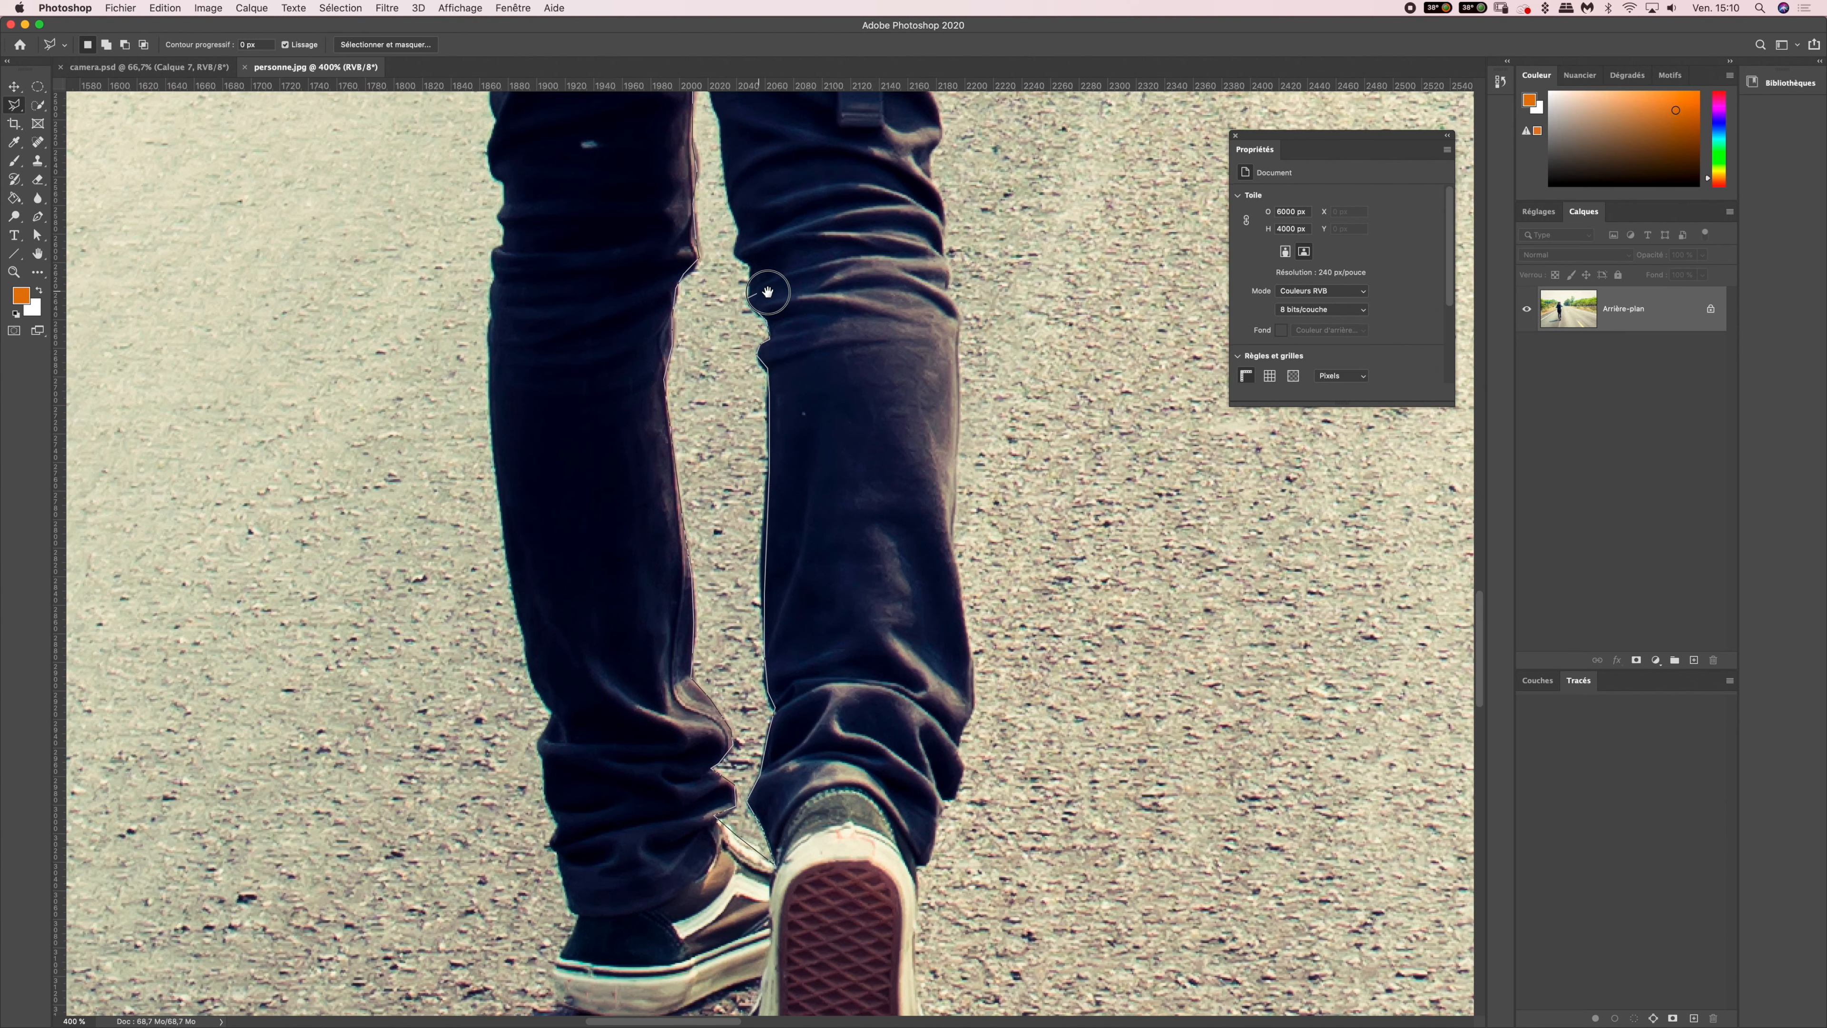
drag(755, 286, 781, 479)
click(780, 459)
click(767, 446)
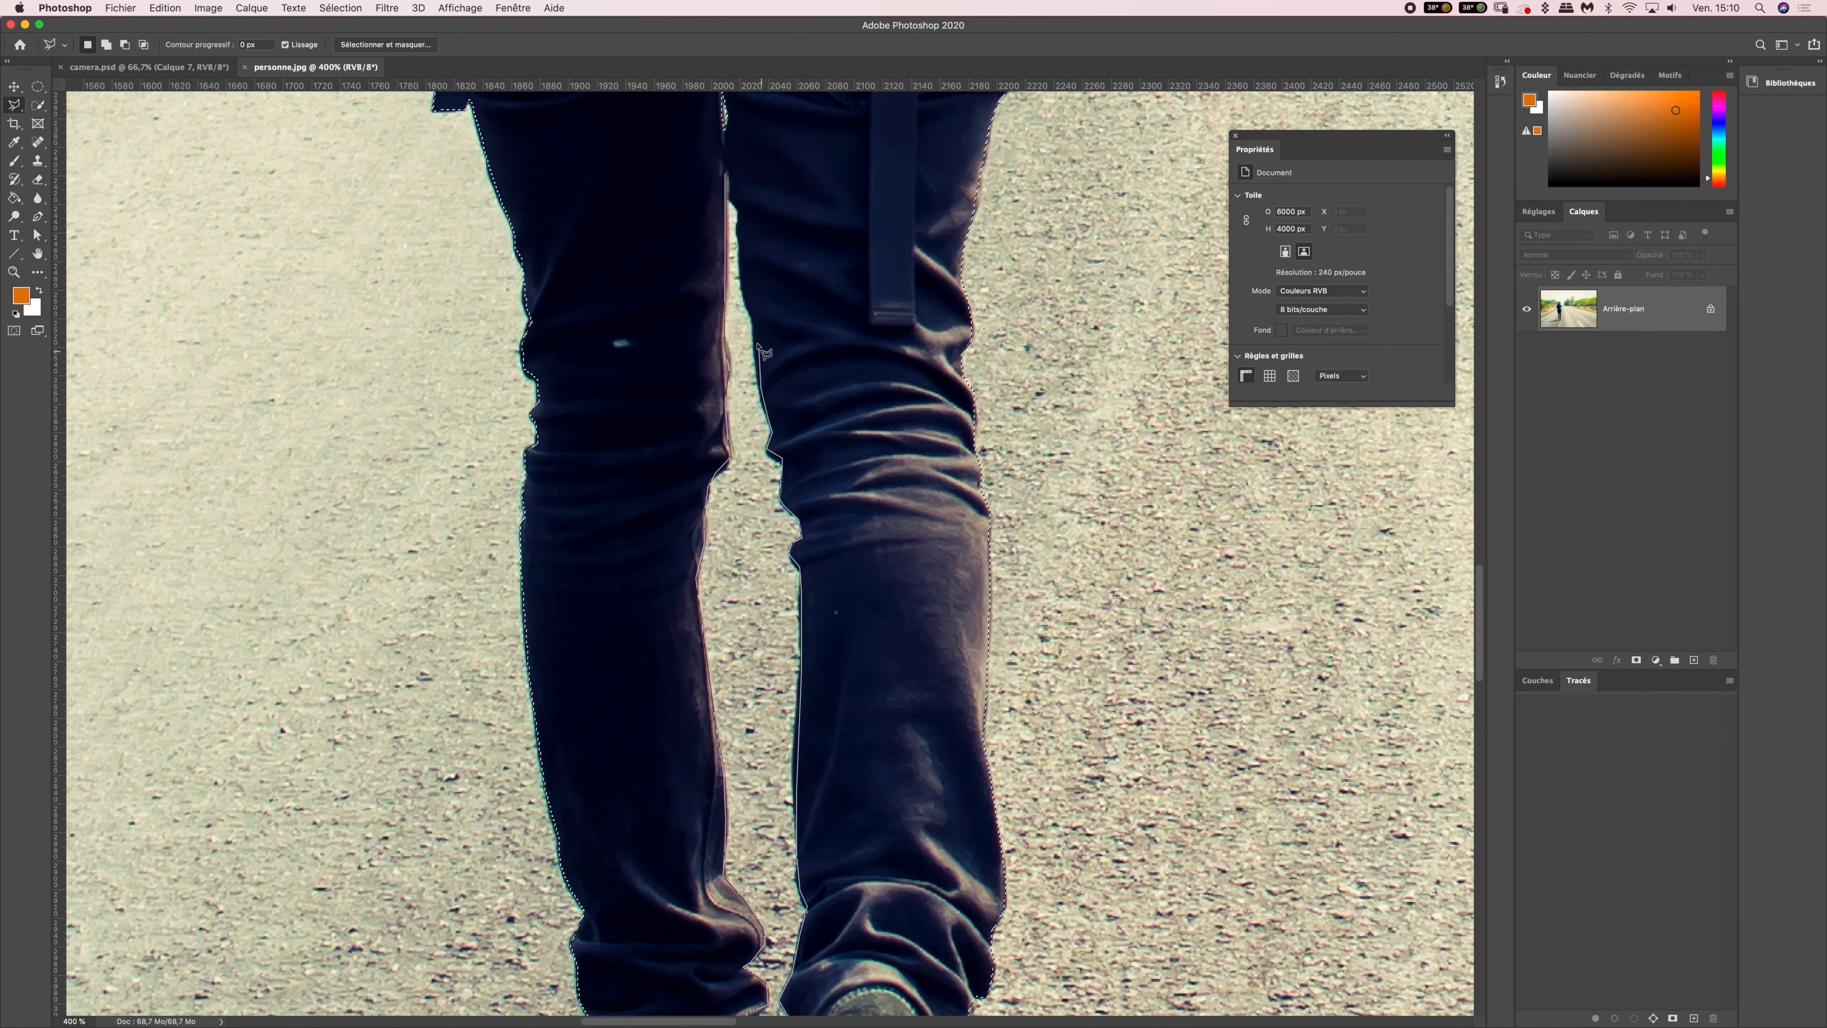
drag(759, 327, 772, 449)
click(755, 407)
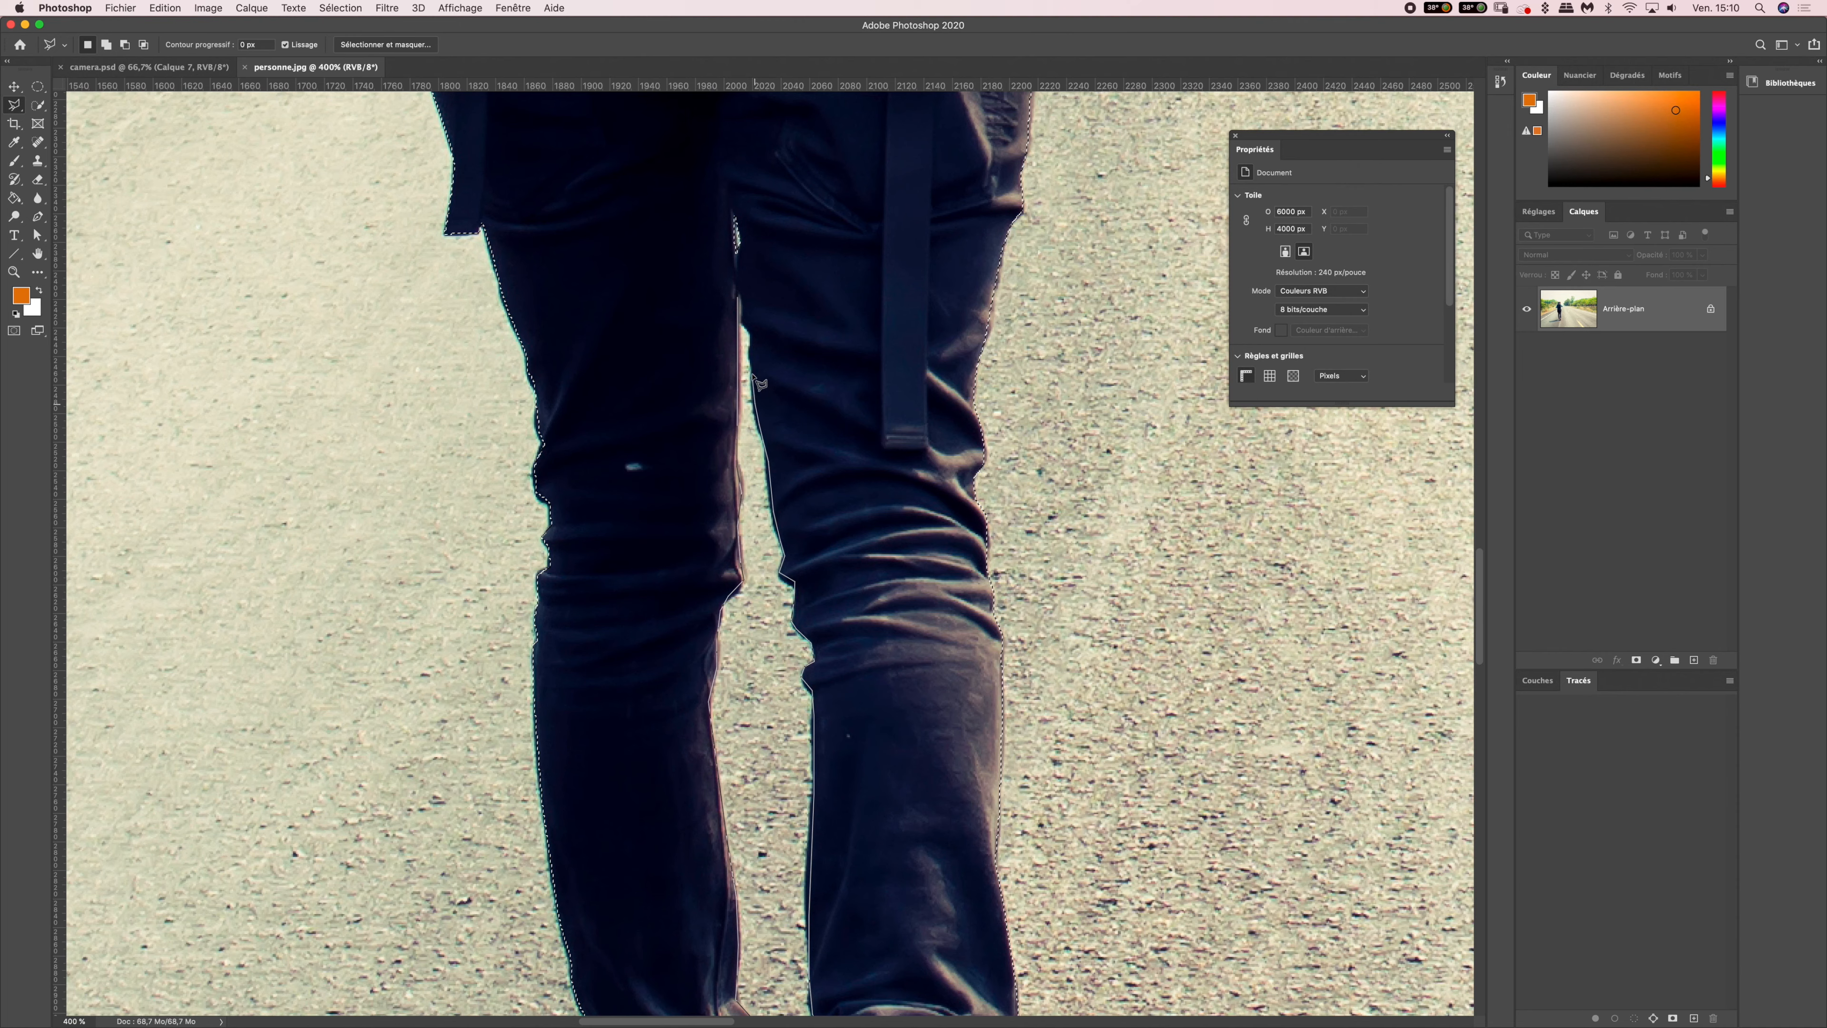
click(750, 332)
click(743, 320)
click(739, 301)
key(super+minus)
key(super+minus)
key(super+minus)
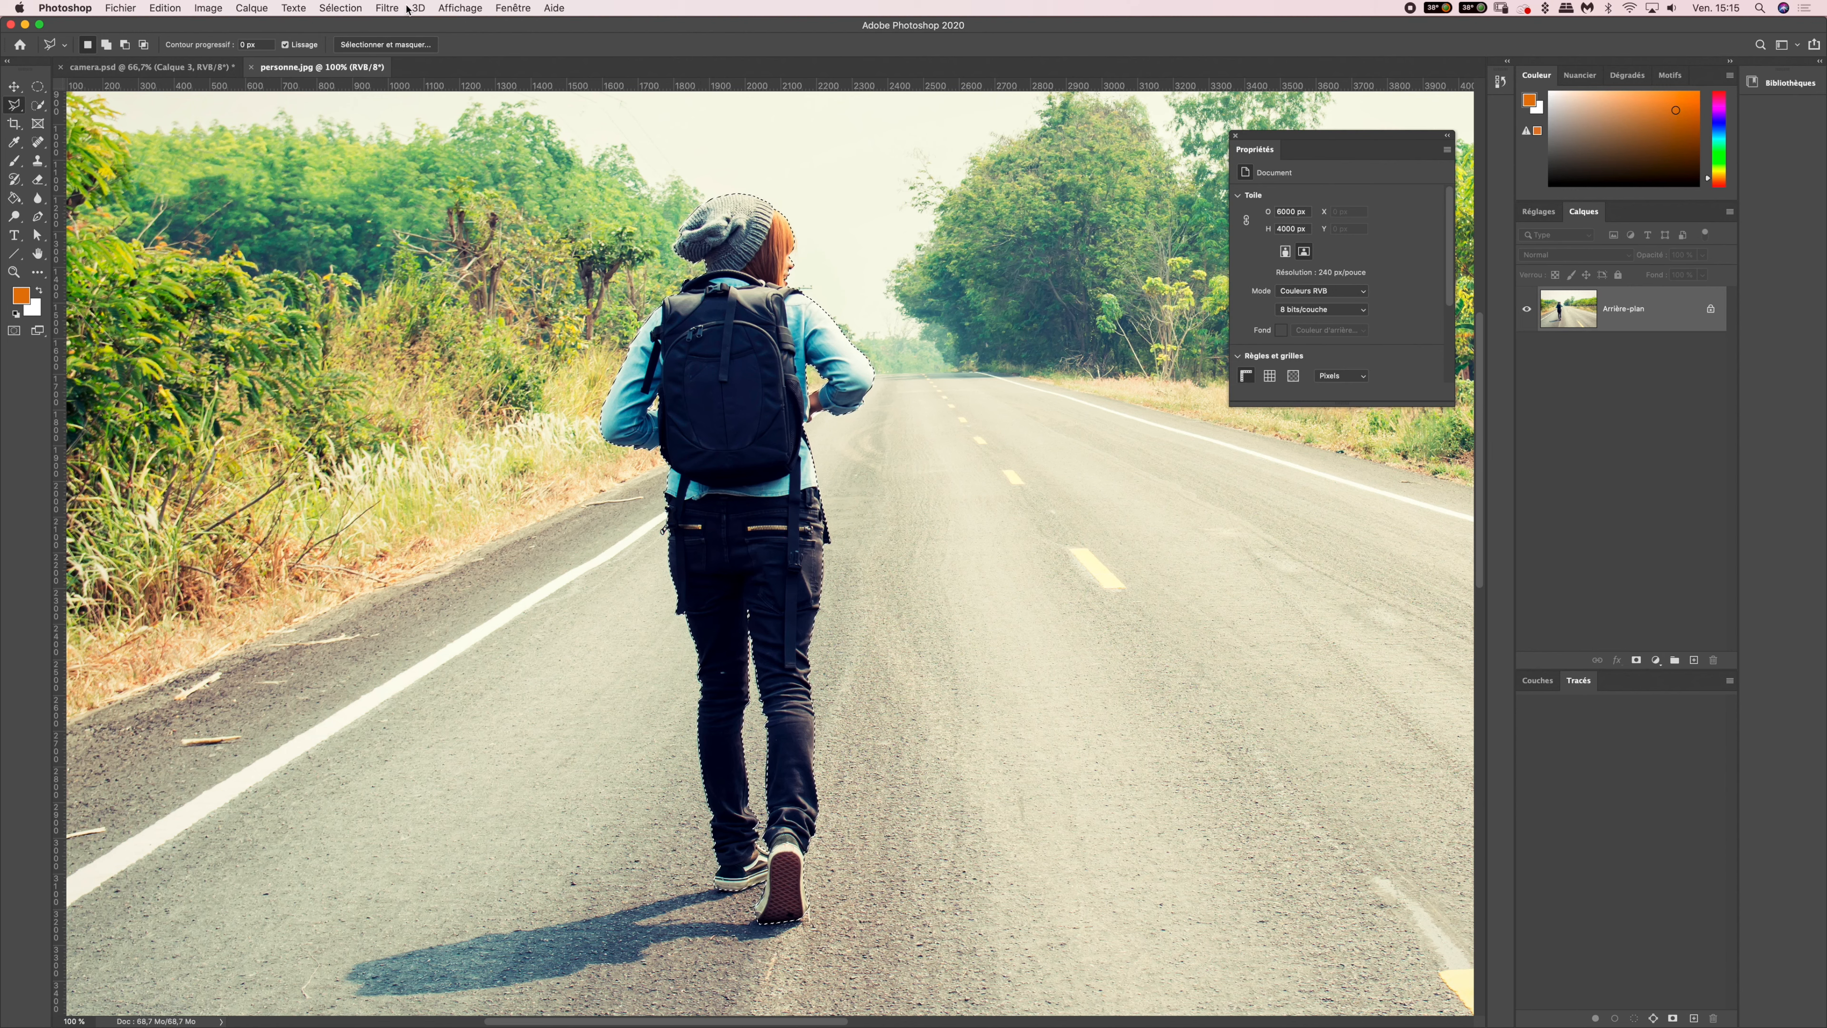
- Apply a Camera Raw filter to the selected person with the highlights (Tons clairs) set to -80
click(387, 9)
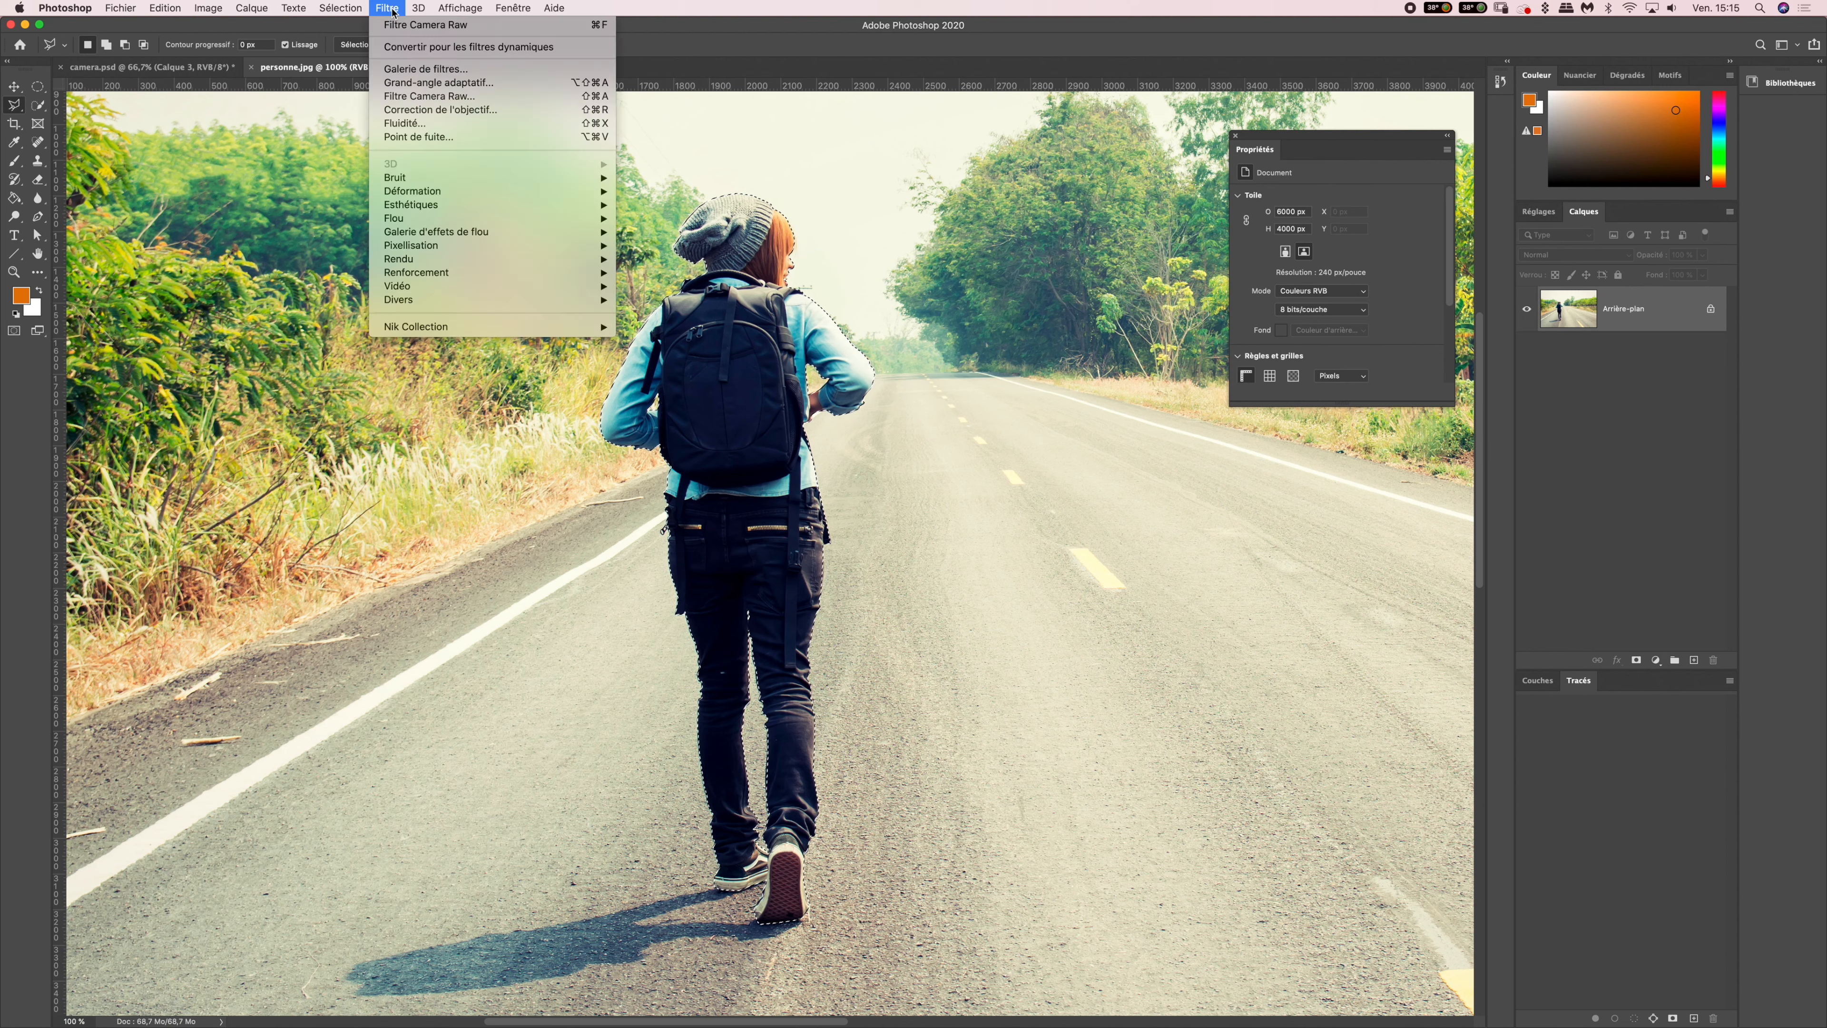
click(437, 97)
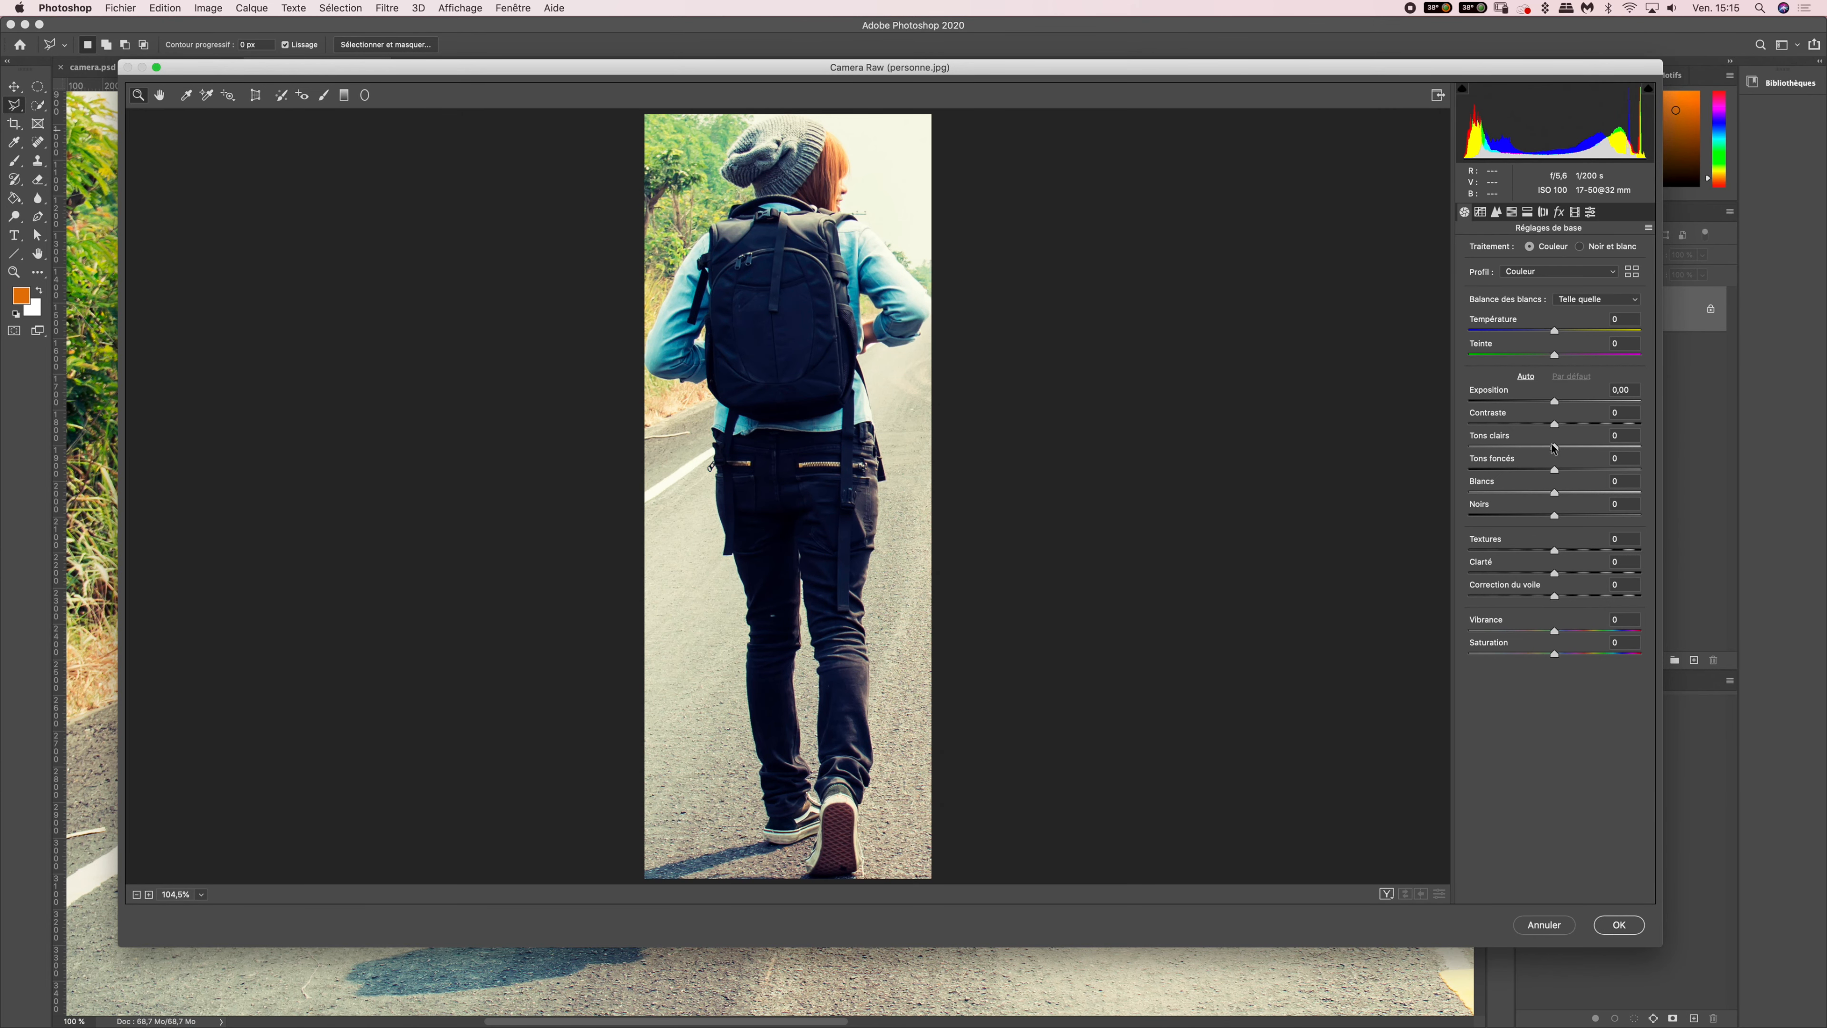
drag(1555, 451, 1483, 450)
click(1619, 431)
text(-80)
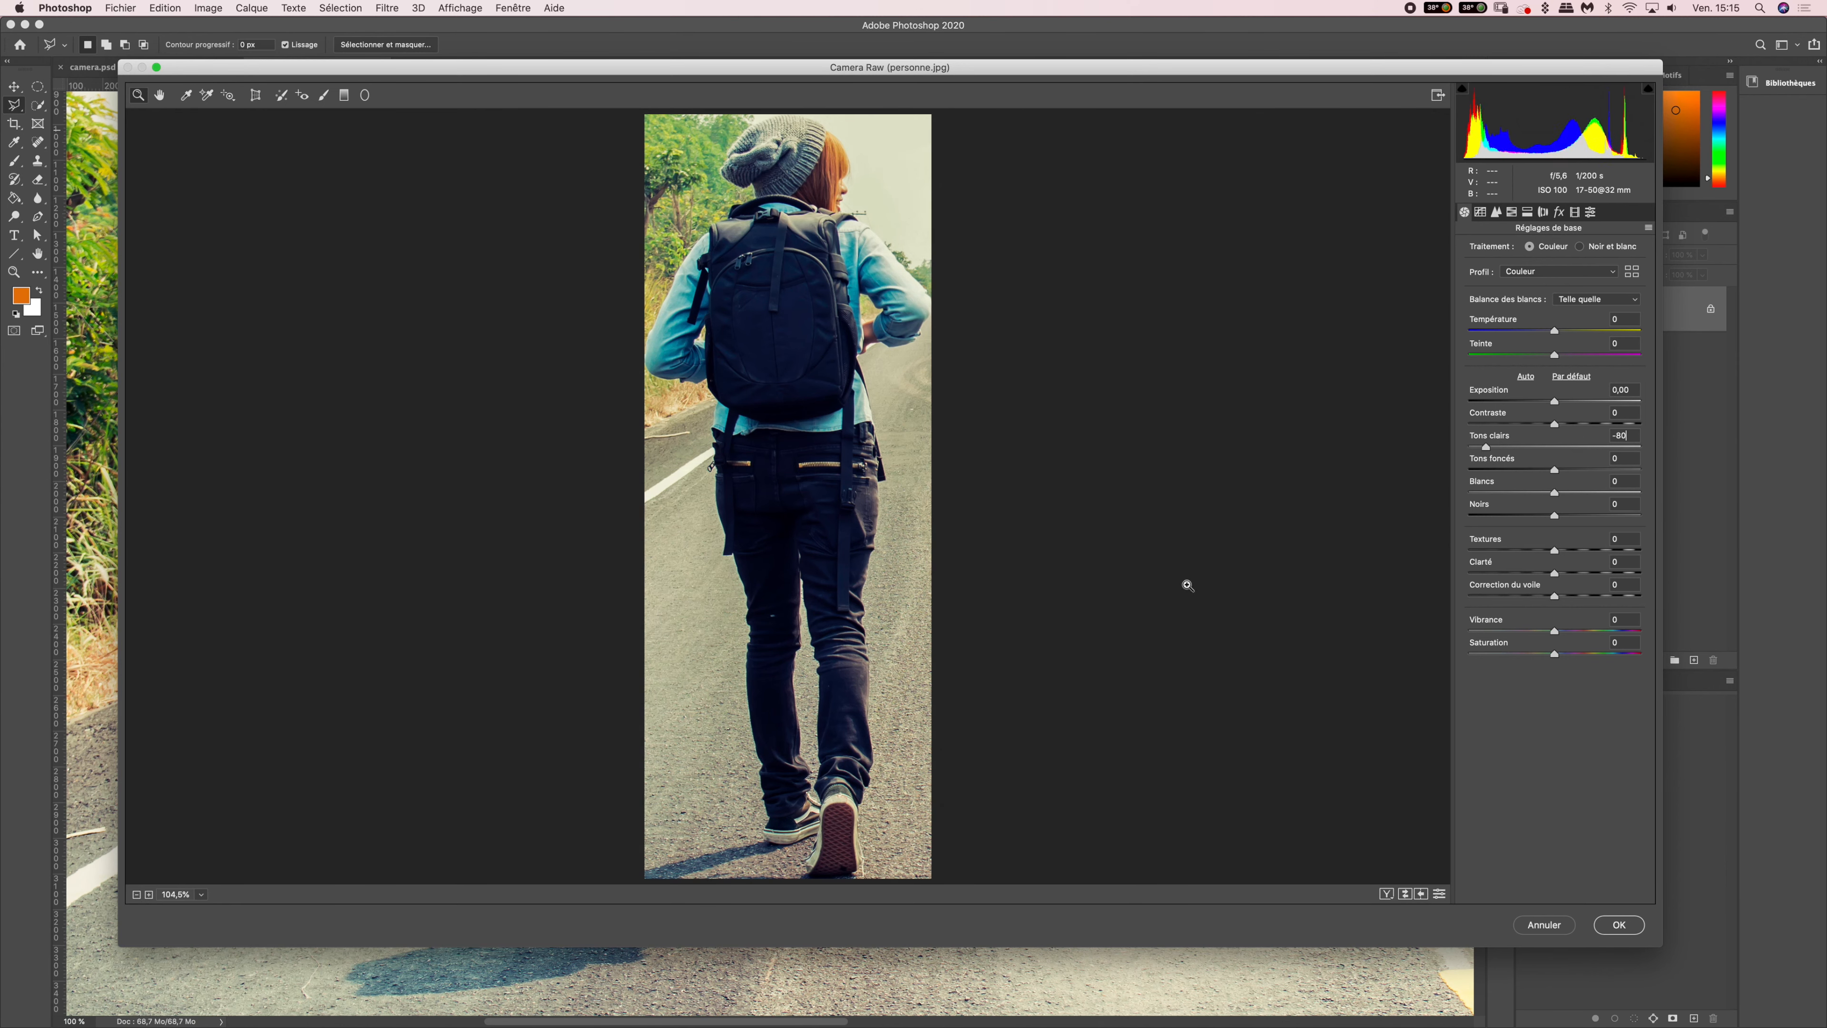
click(1618, 924)
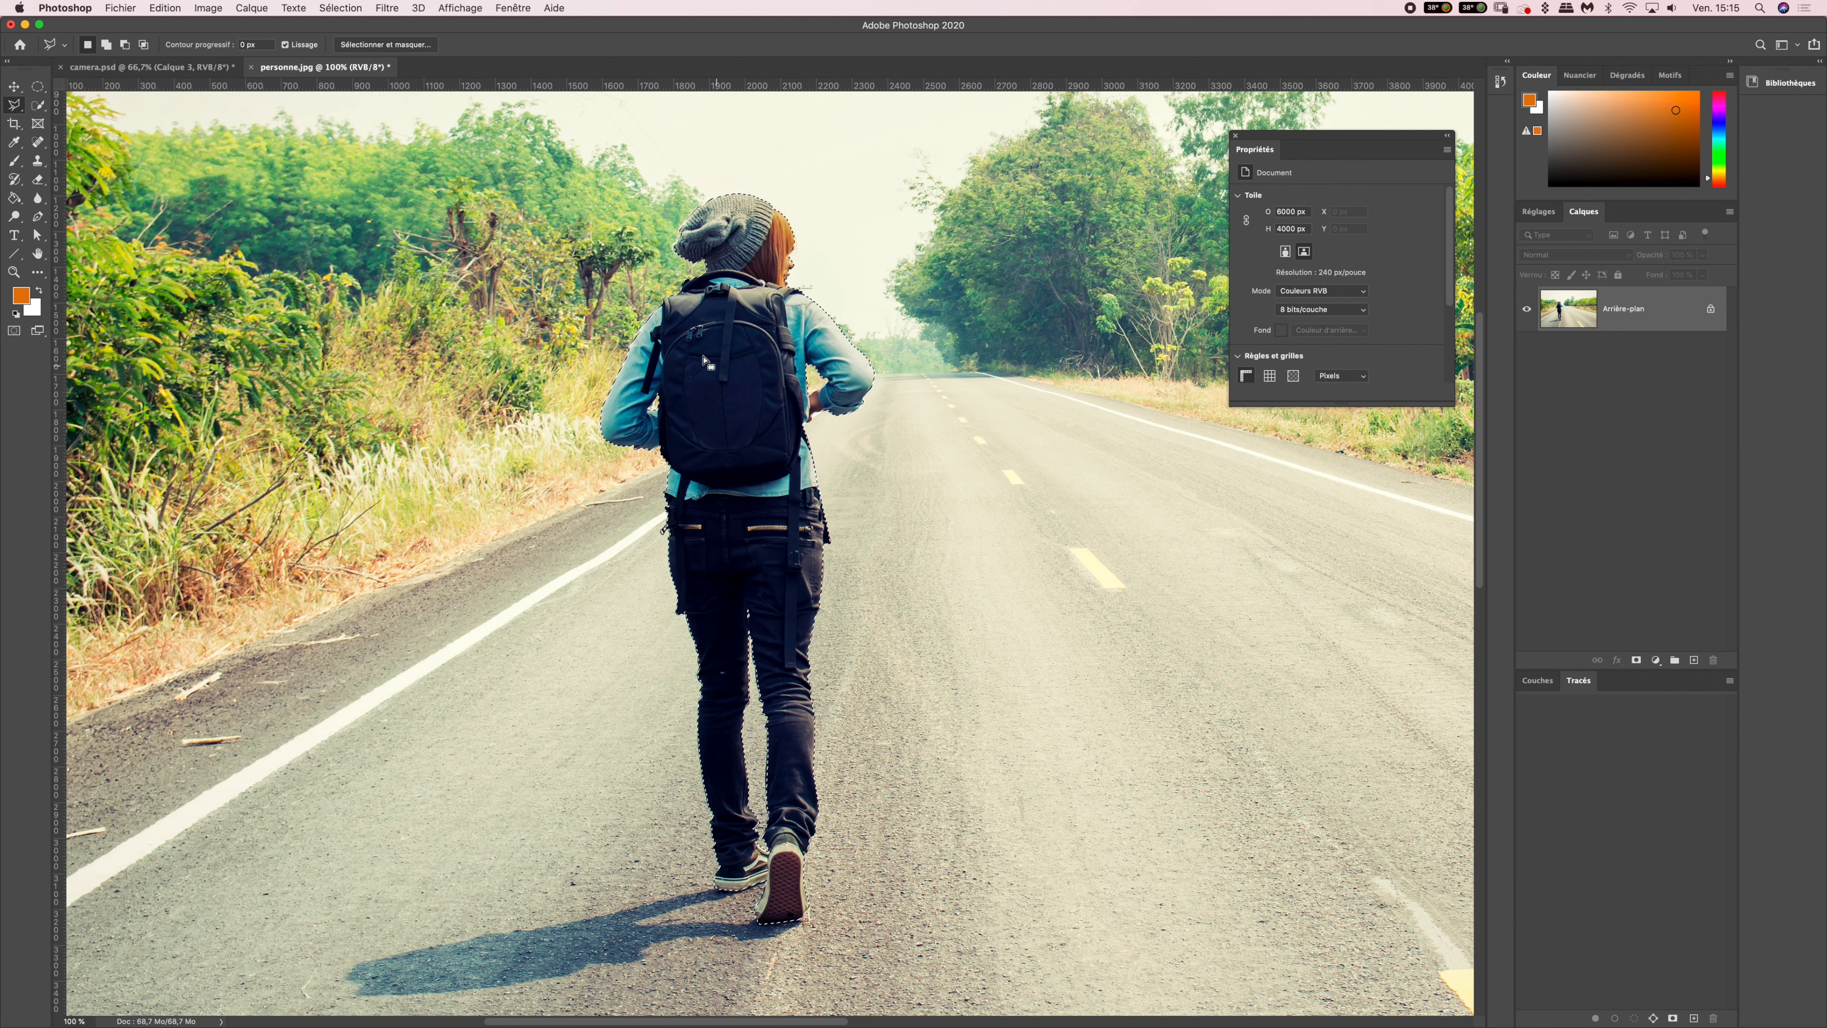
- Paste the cut-out person into camera.psd above Calque 7 and convert the pasted layer to a smart object
click(194, 70)
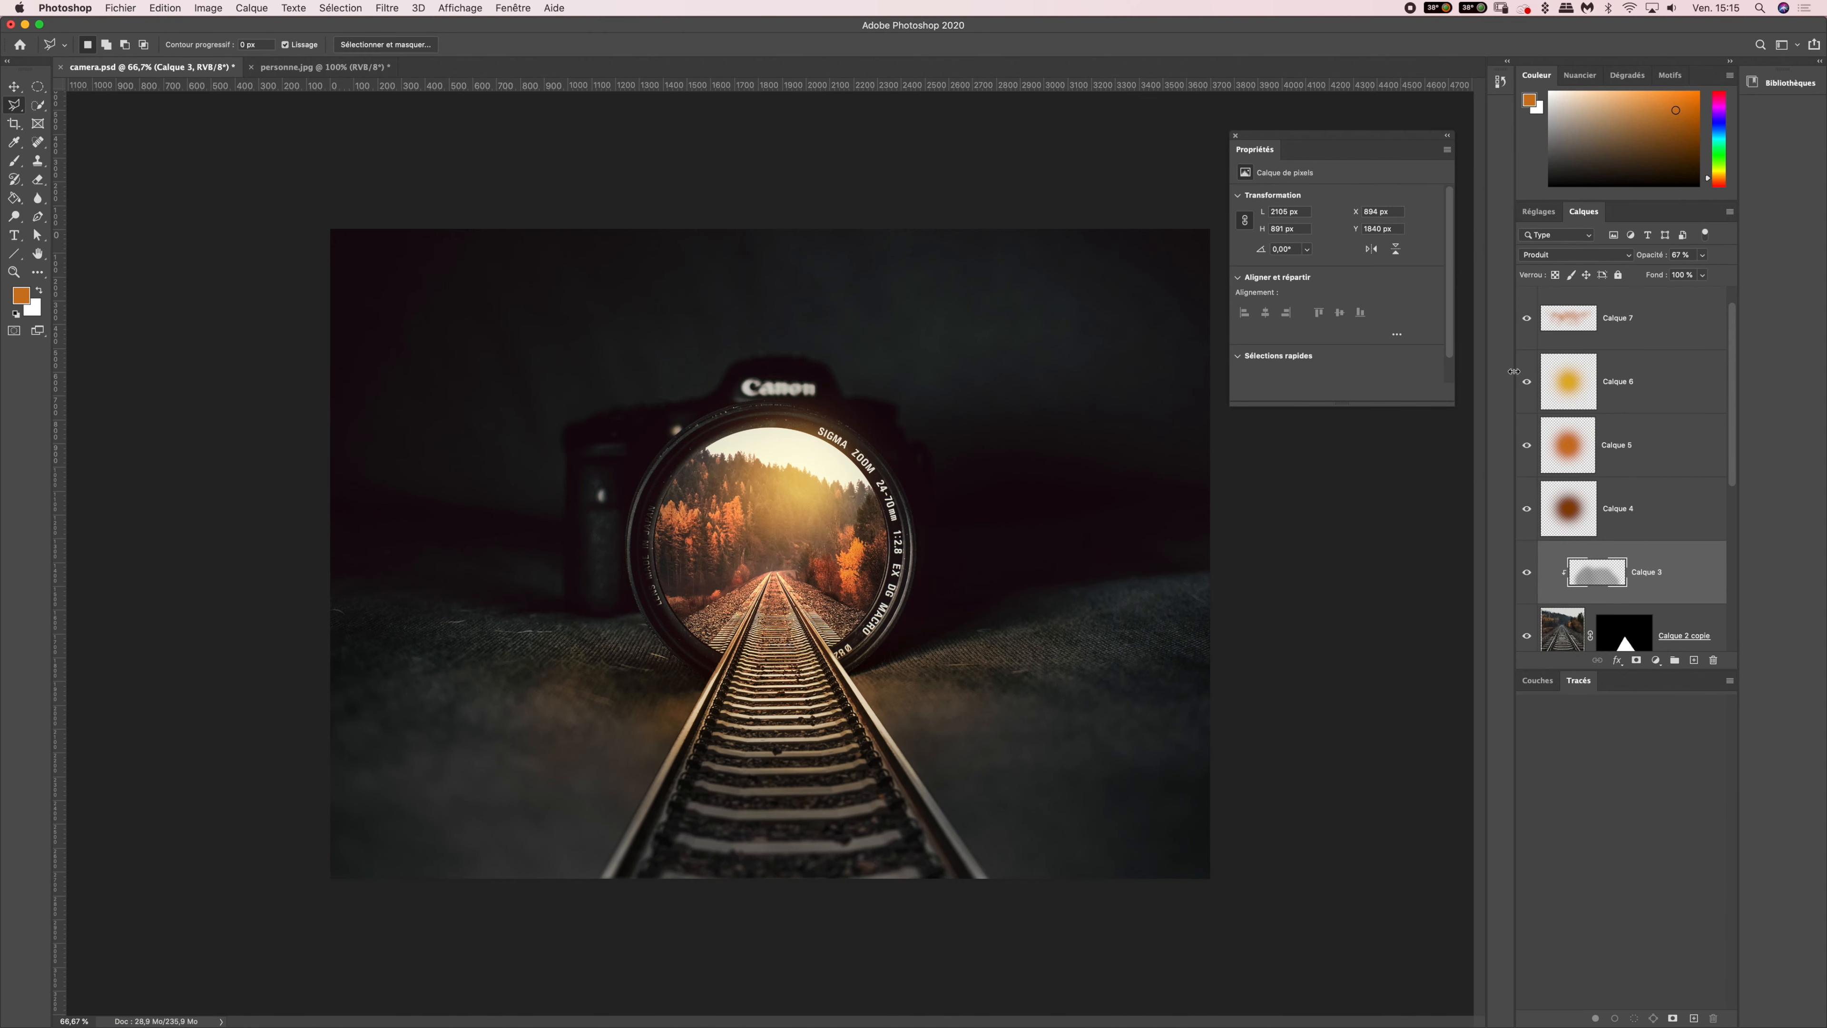
click(1654, 338)
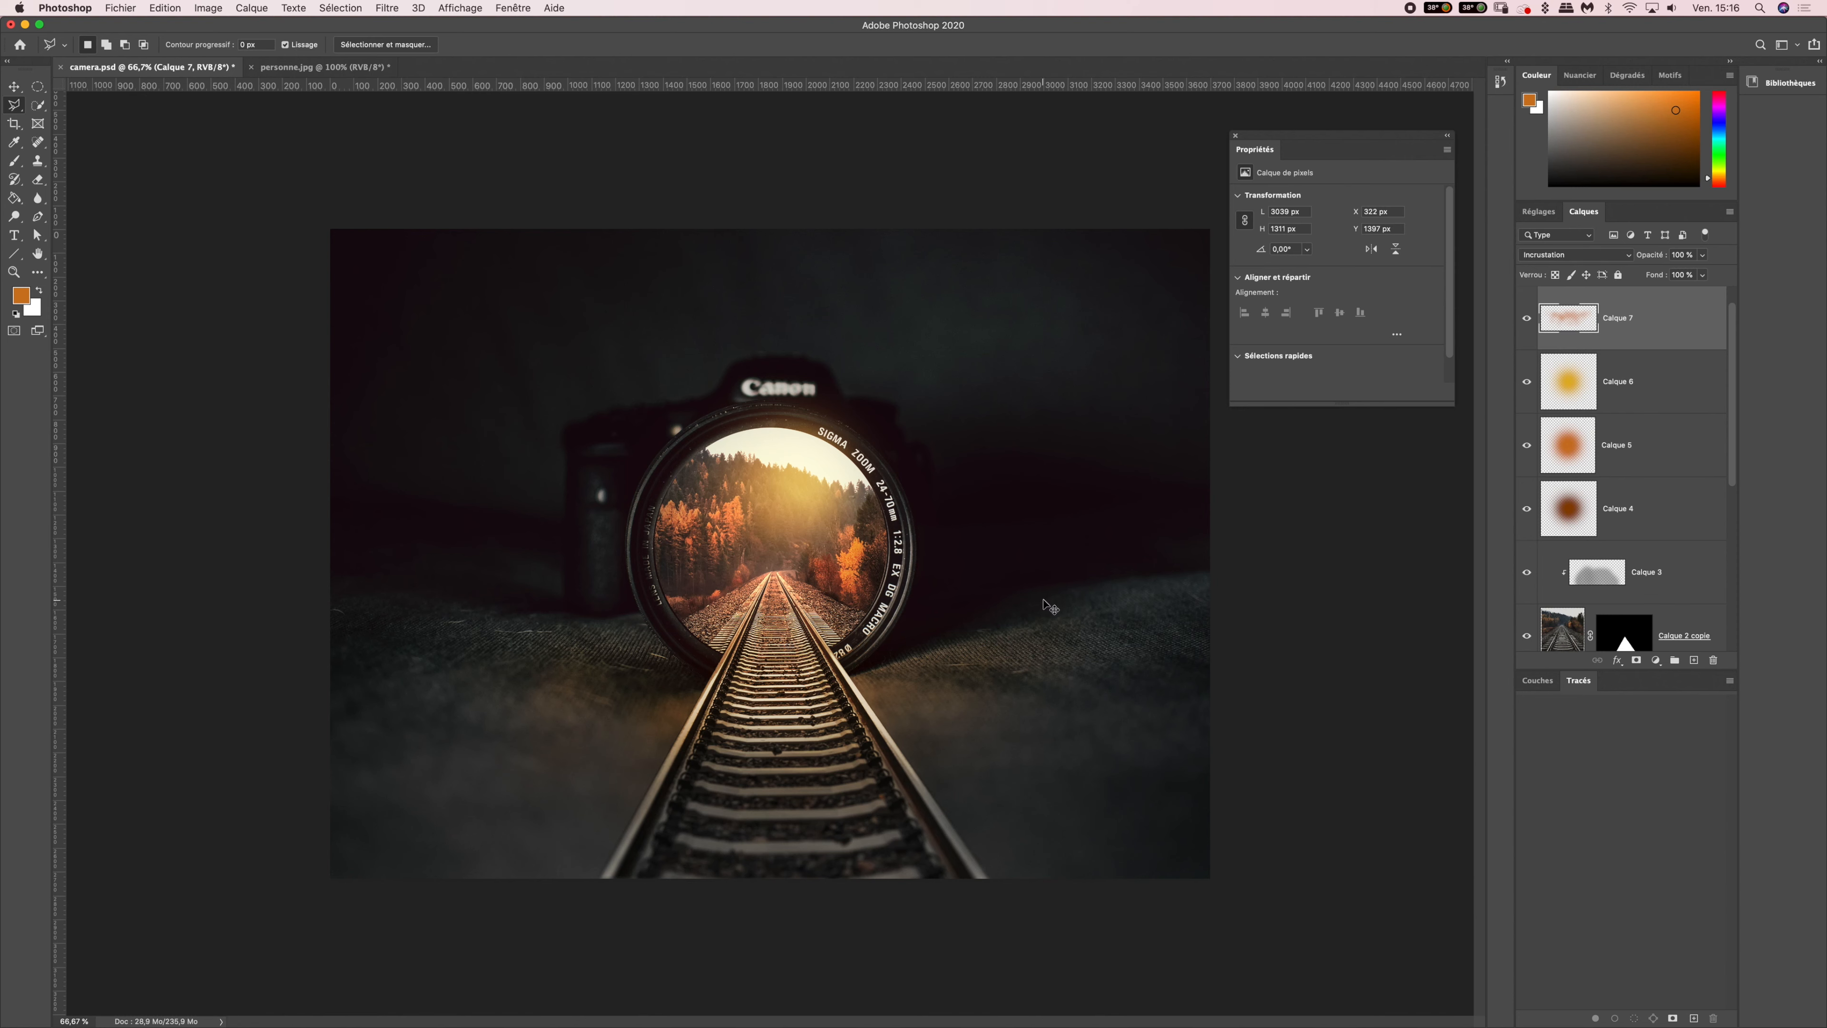
key(super+v)
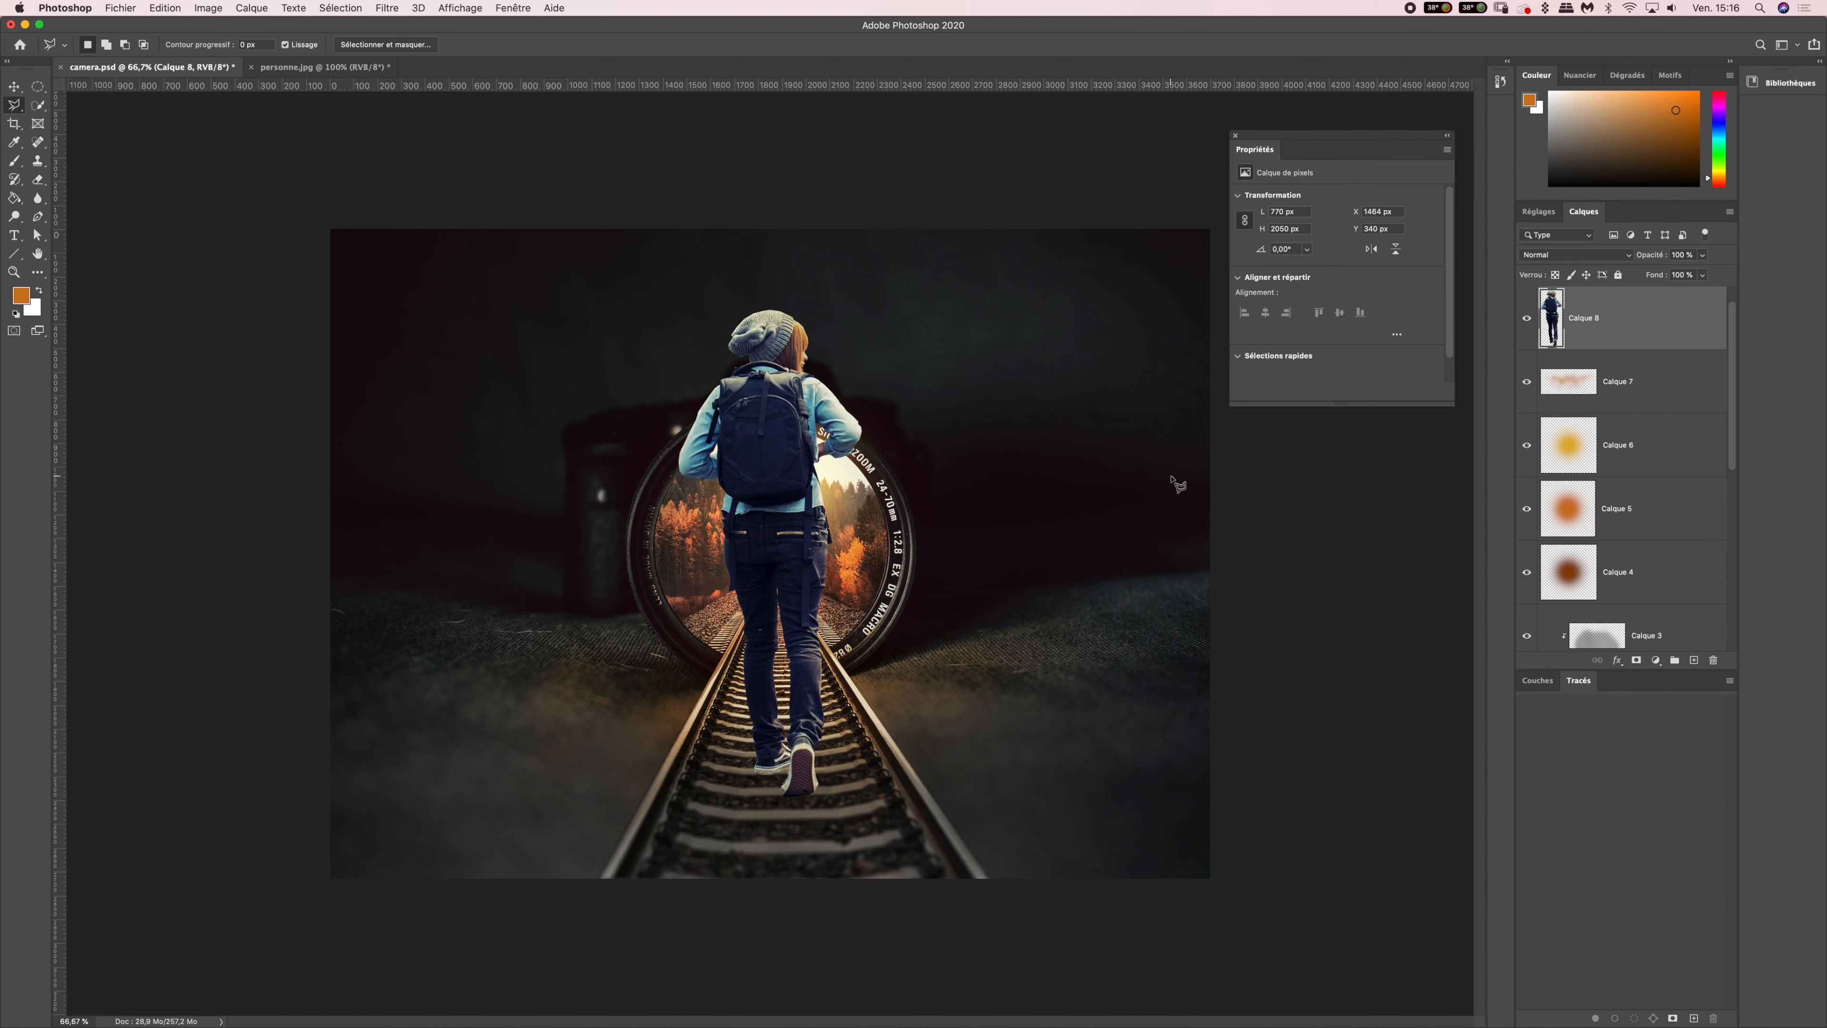
right_click(1615, 317)
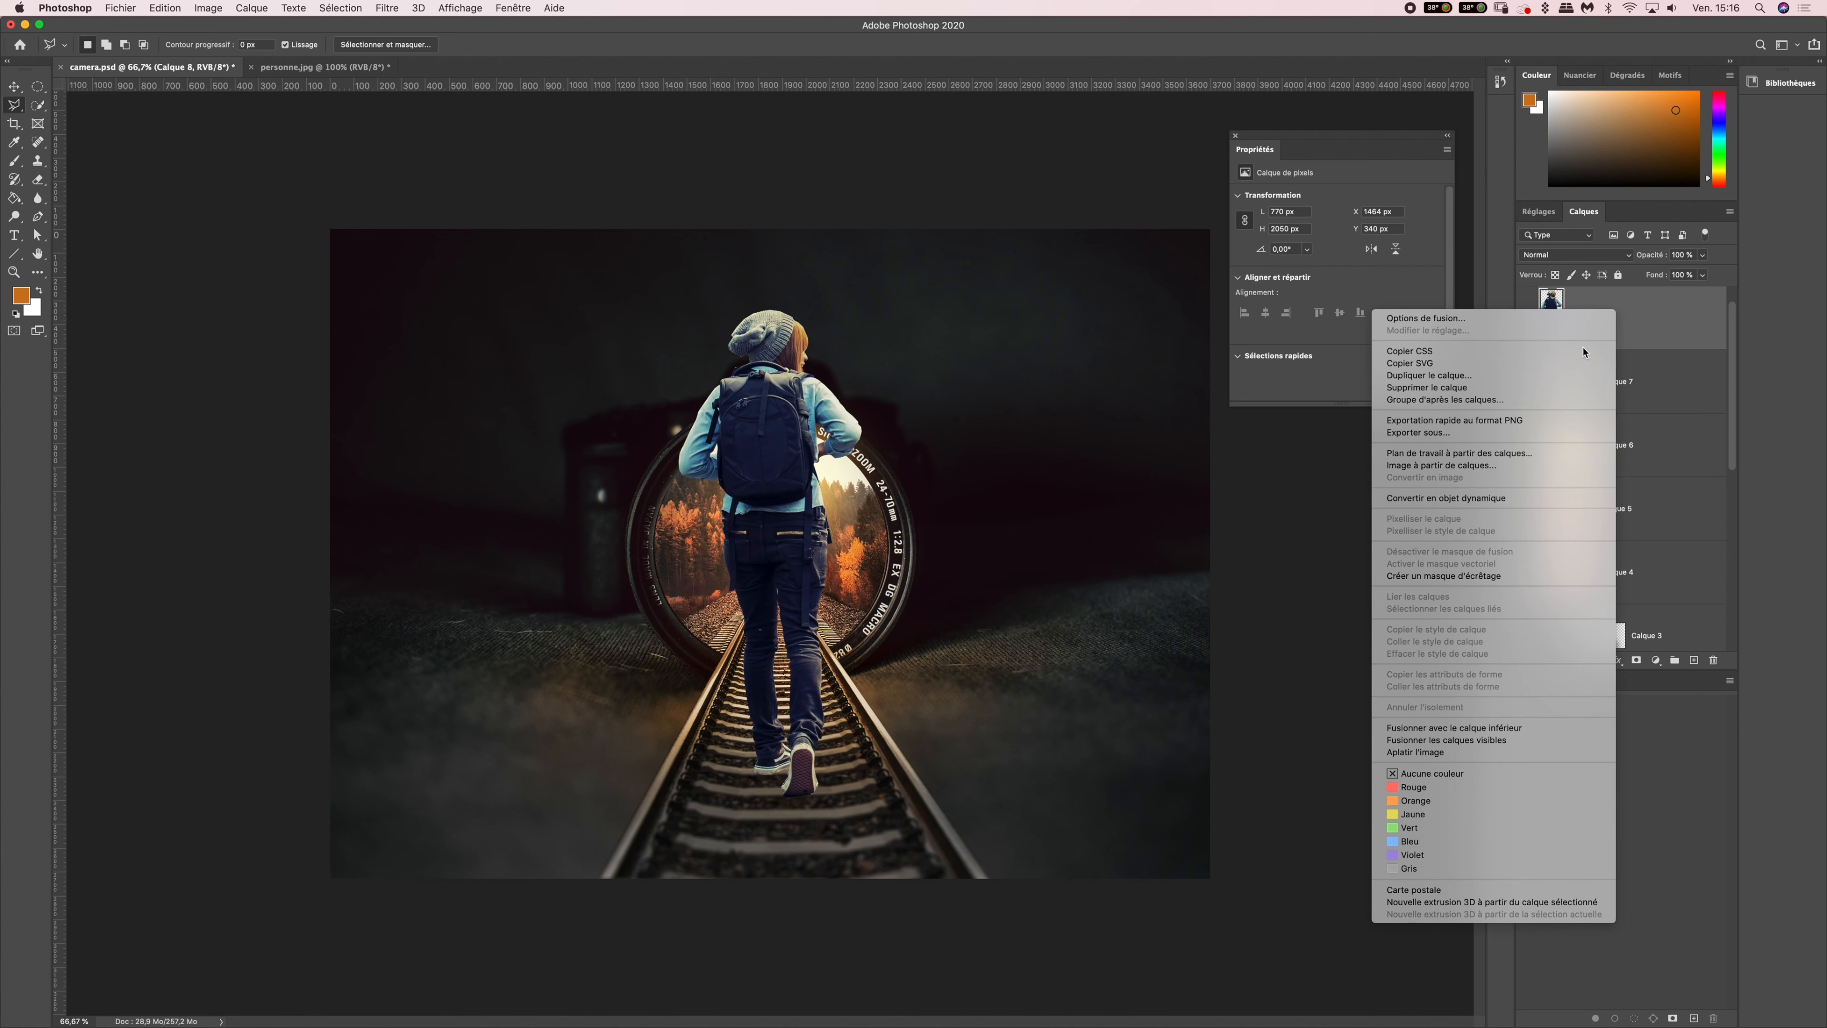
click(1463, 499)
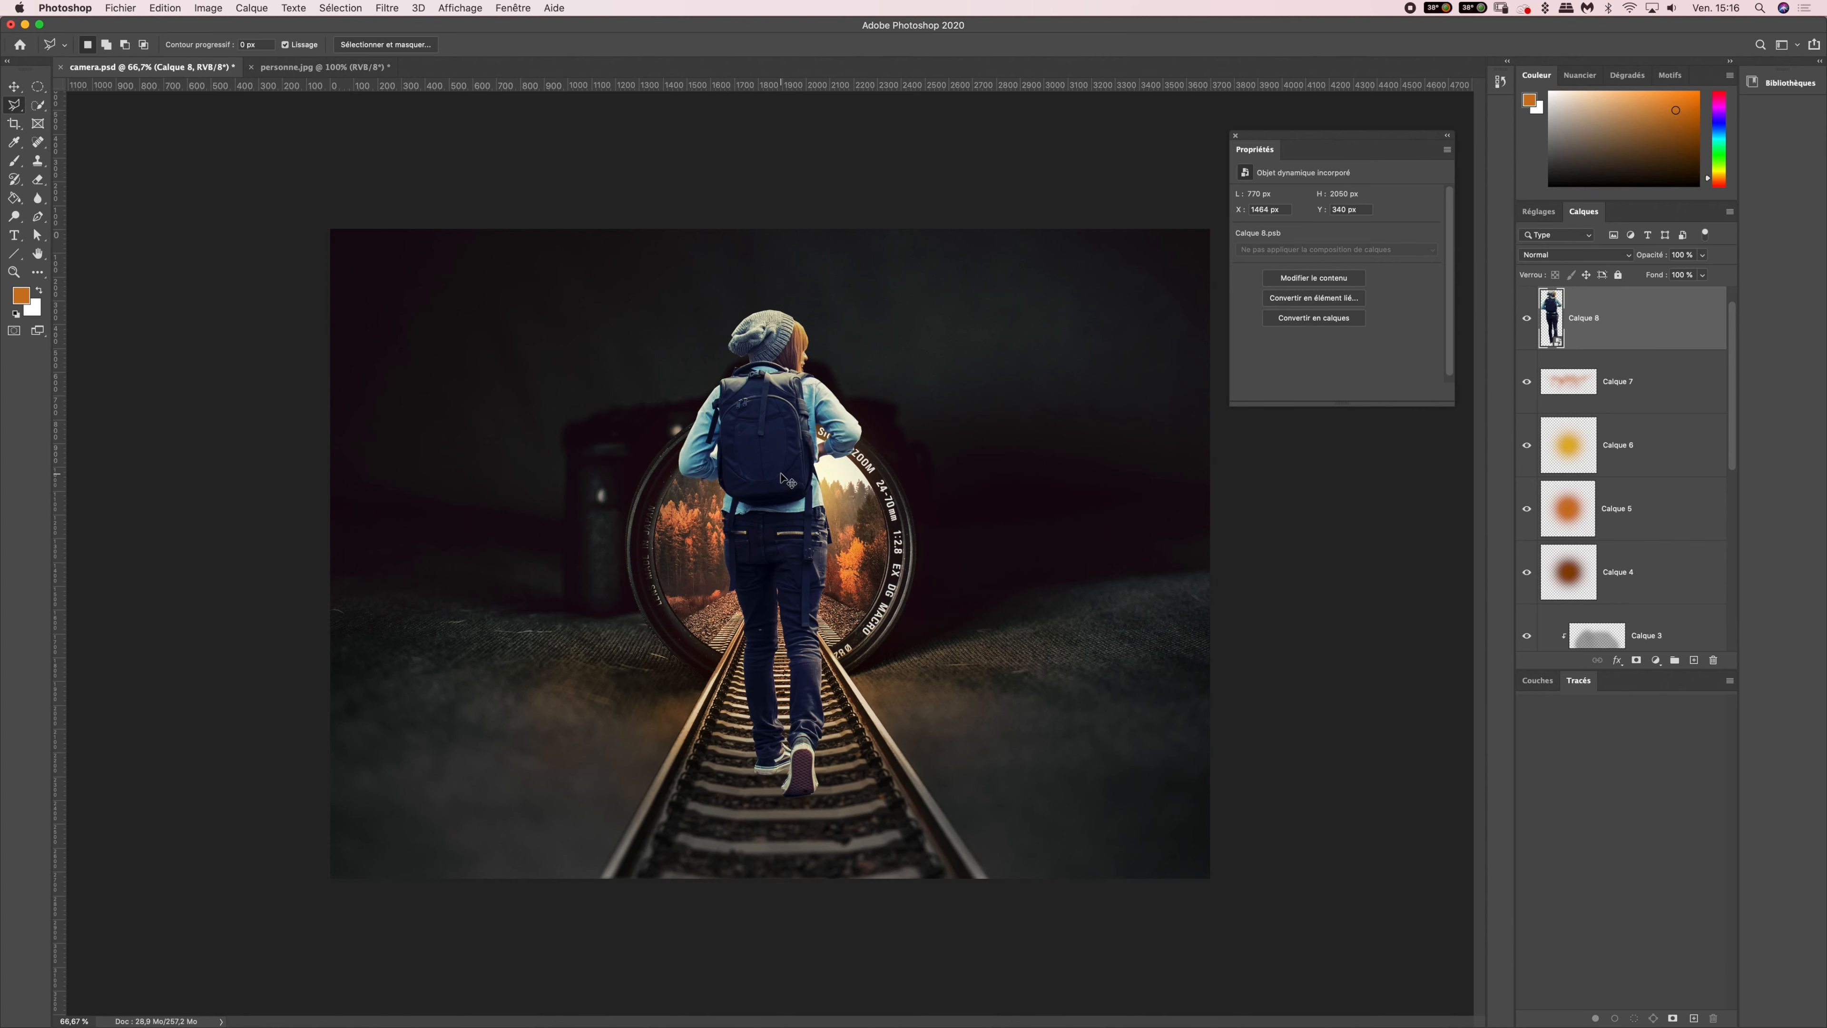
- Scale the person down to about 22.6 % and place them between the rails at the lower edge of the lens
key(super+t)
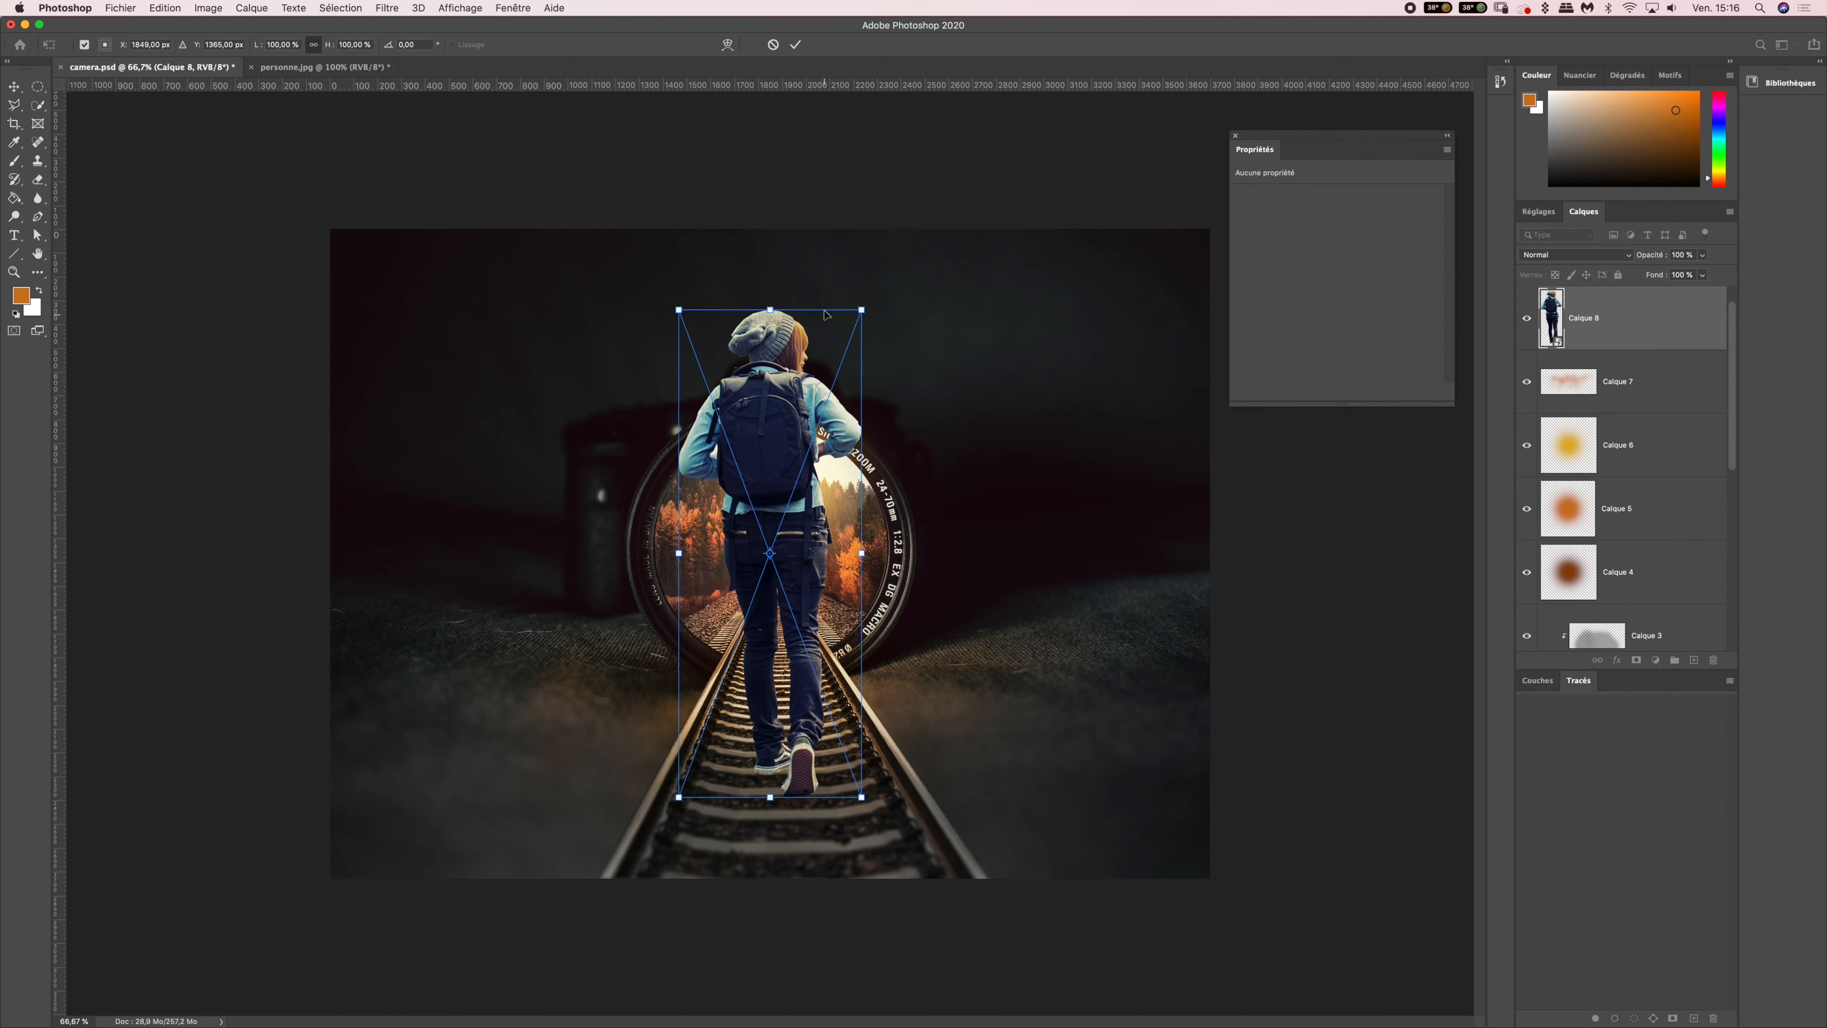
drag(677, 309, 779, 625)
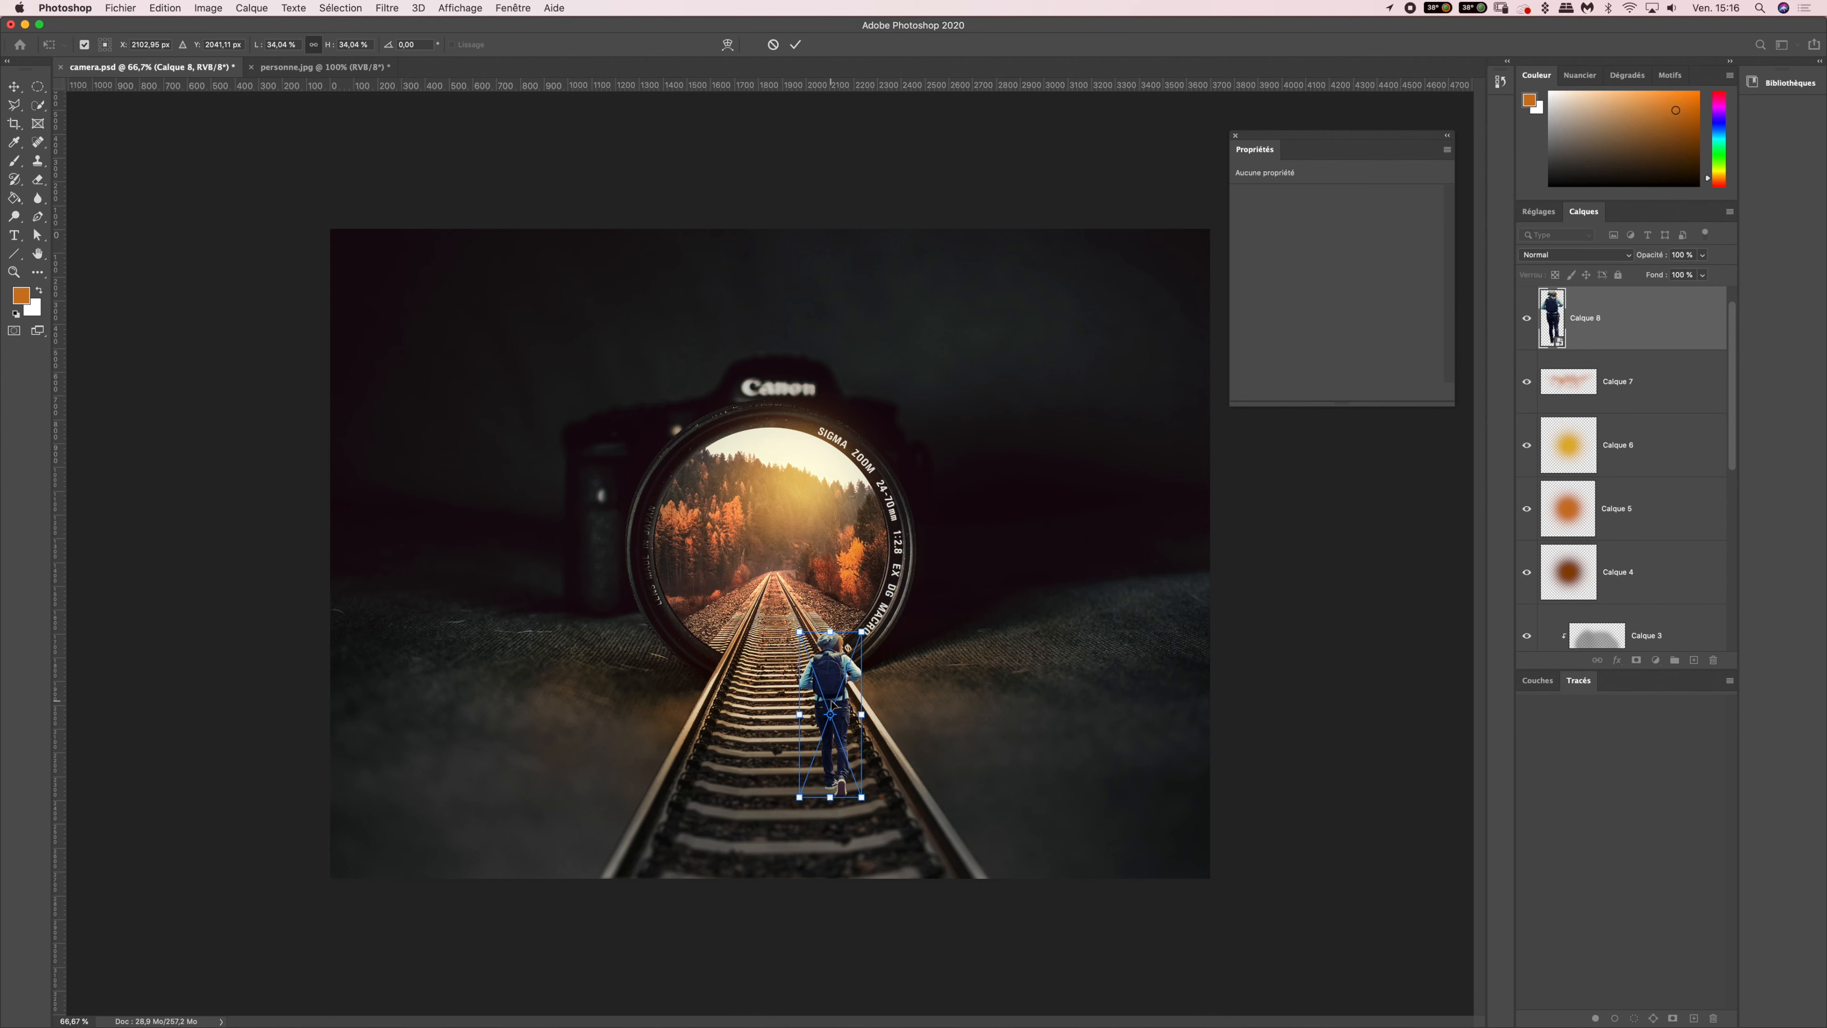
drag(834, 699, 771, 570)
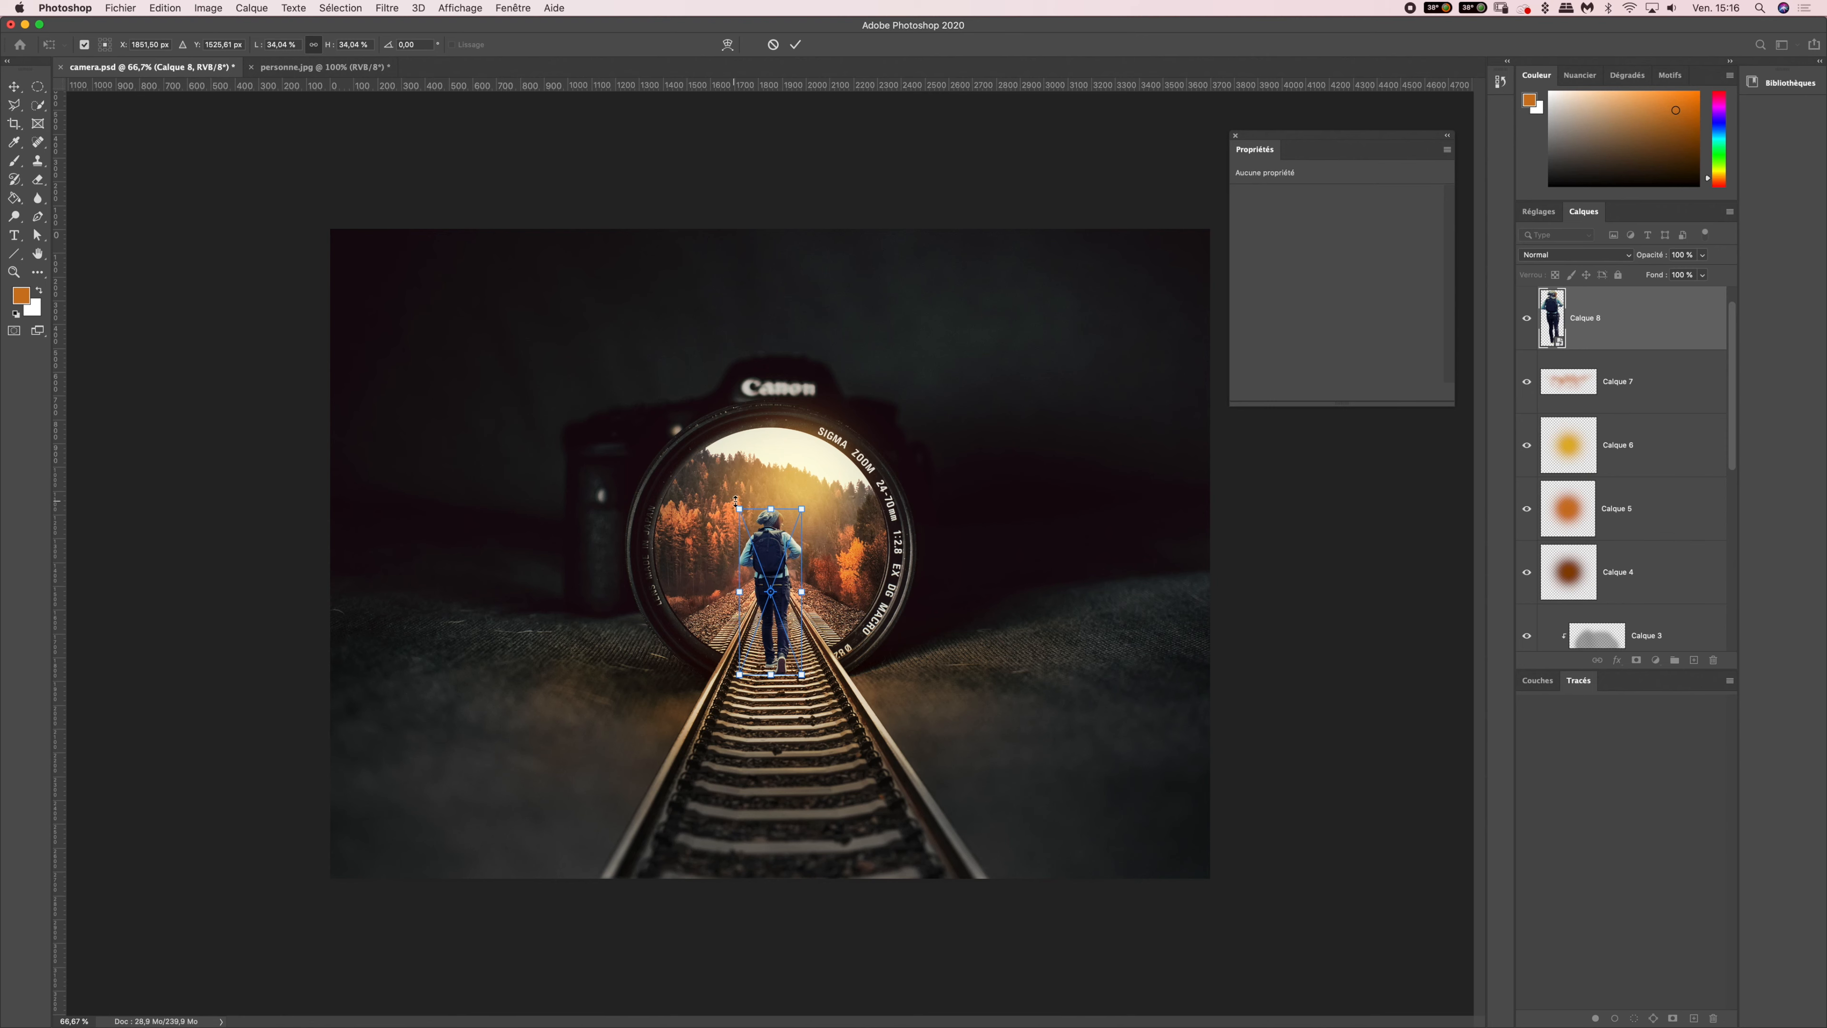
drag(739, 509, 780, 608)
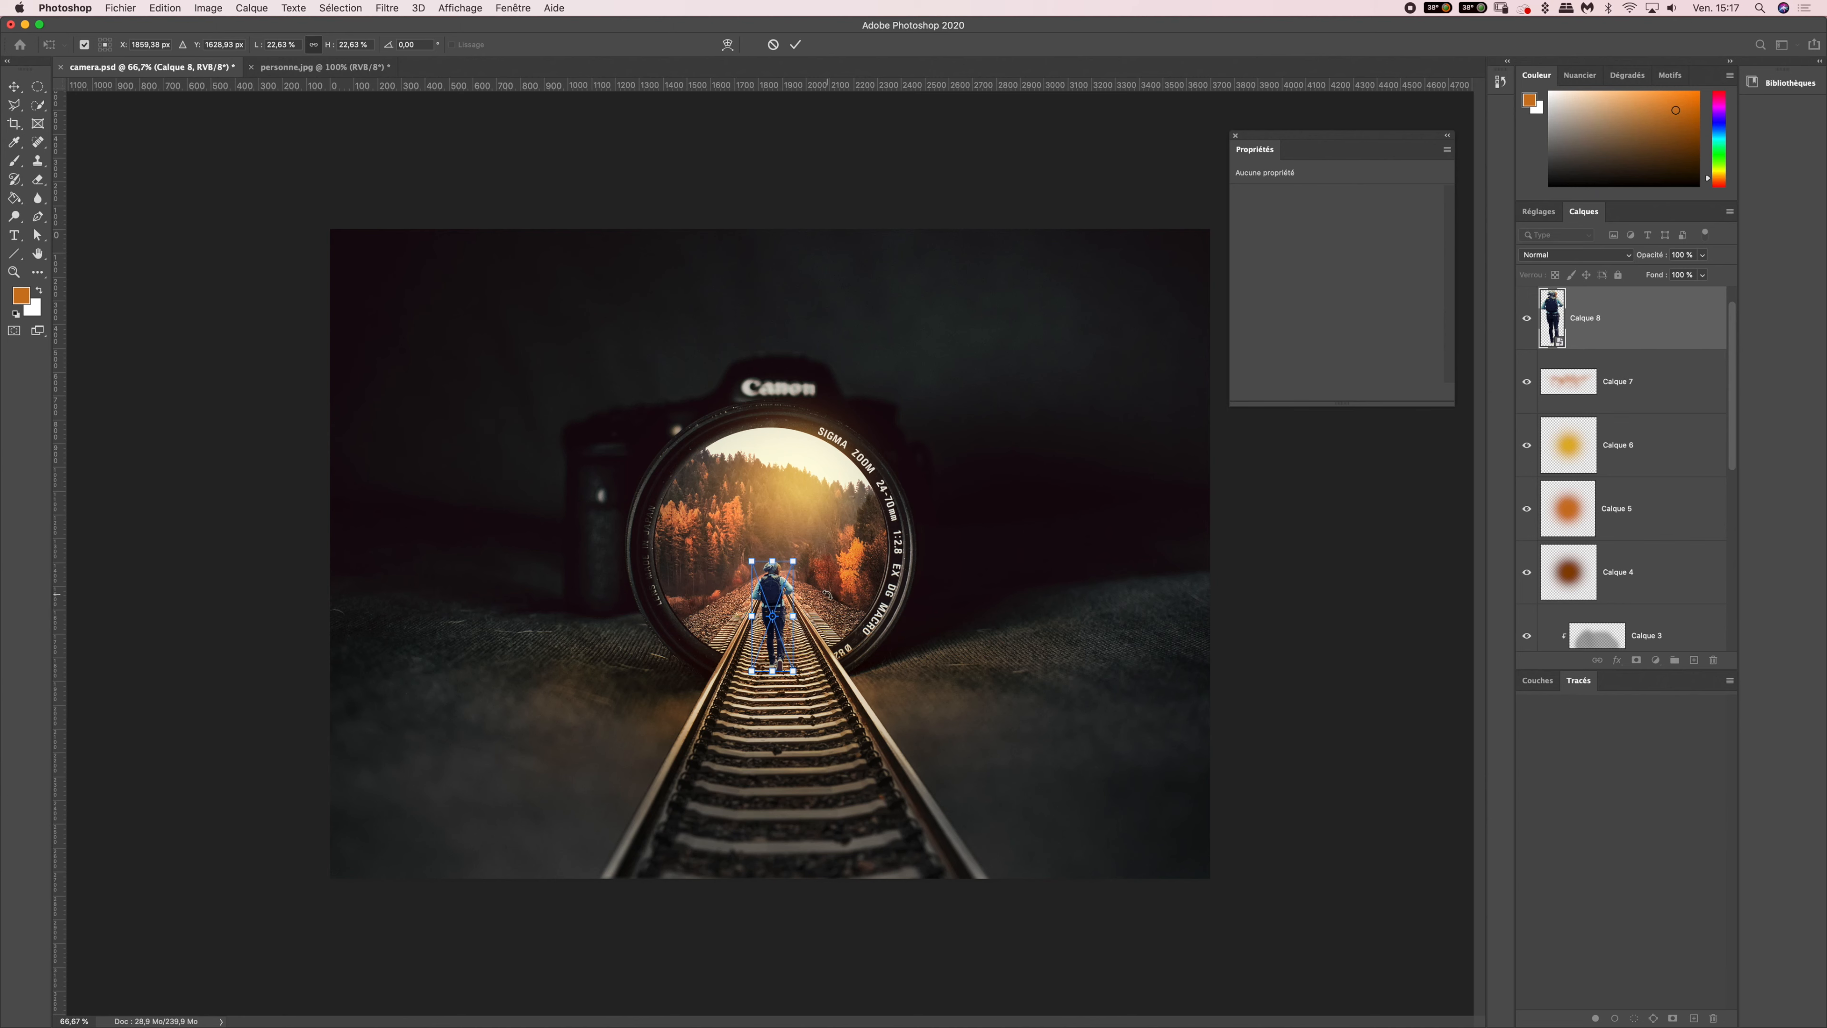
key(Return)
key(l)
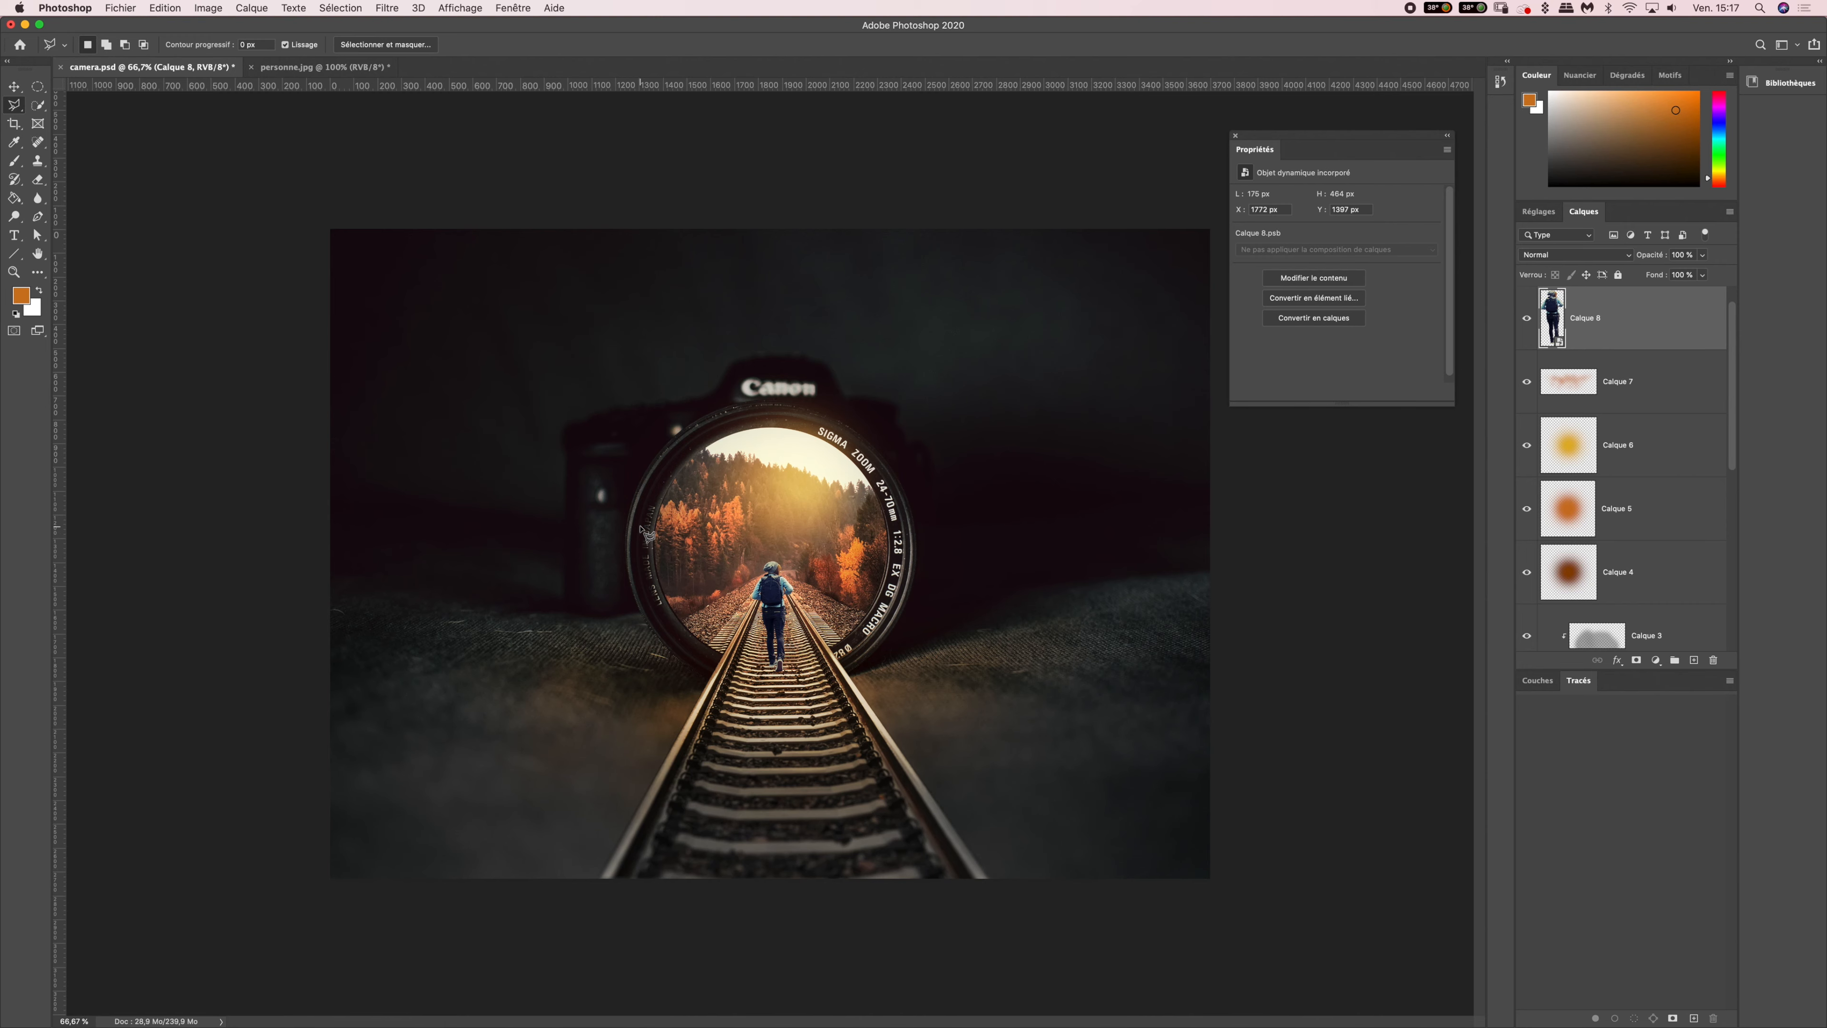
- Add a new layer above the person and set the Brush to a size of 100 px and 100 % opacity
key(super+plus)
key(super+plus)
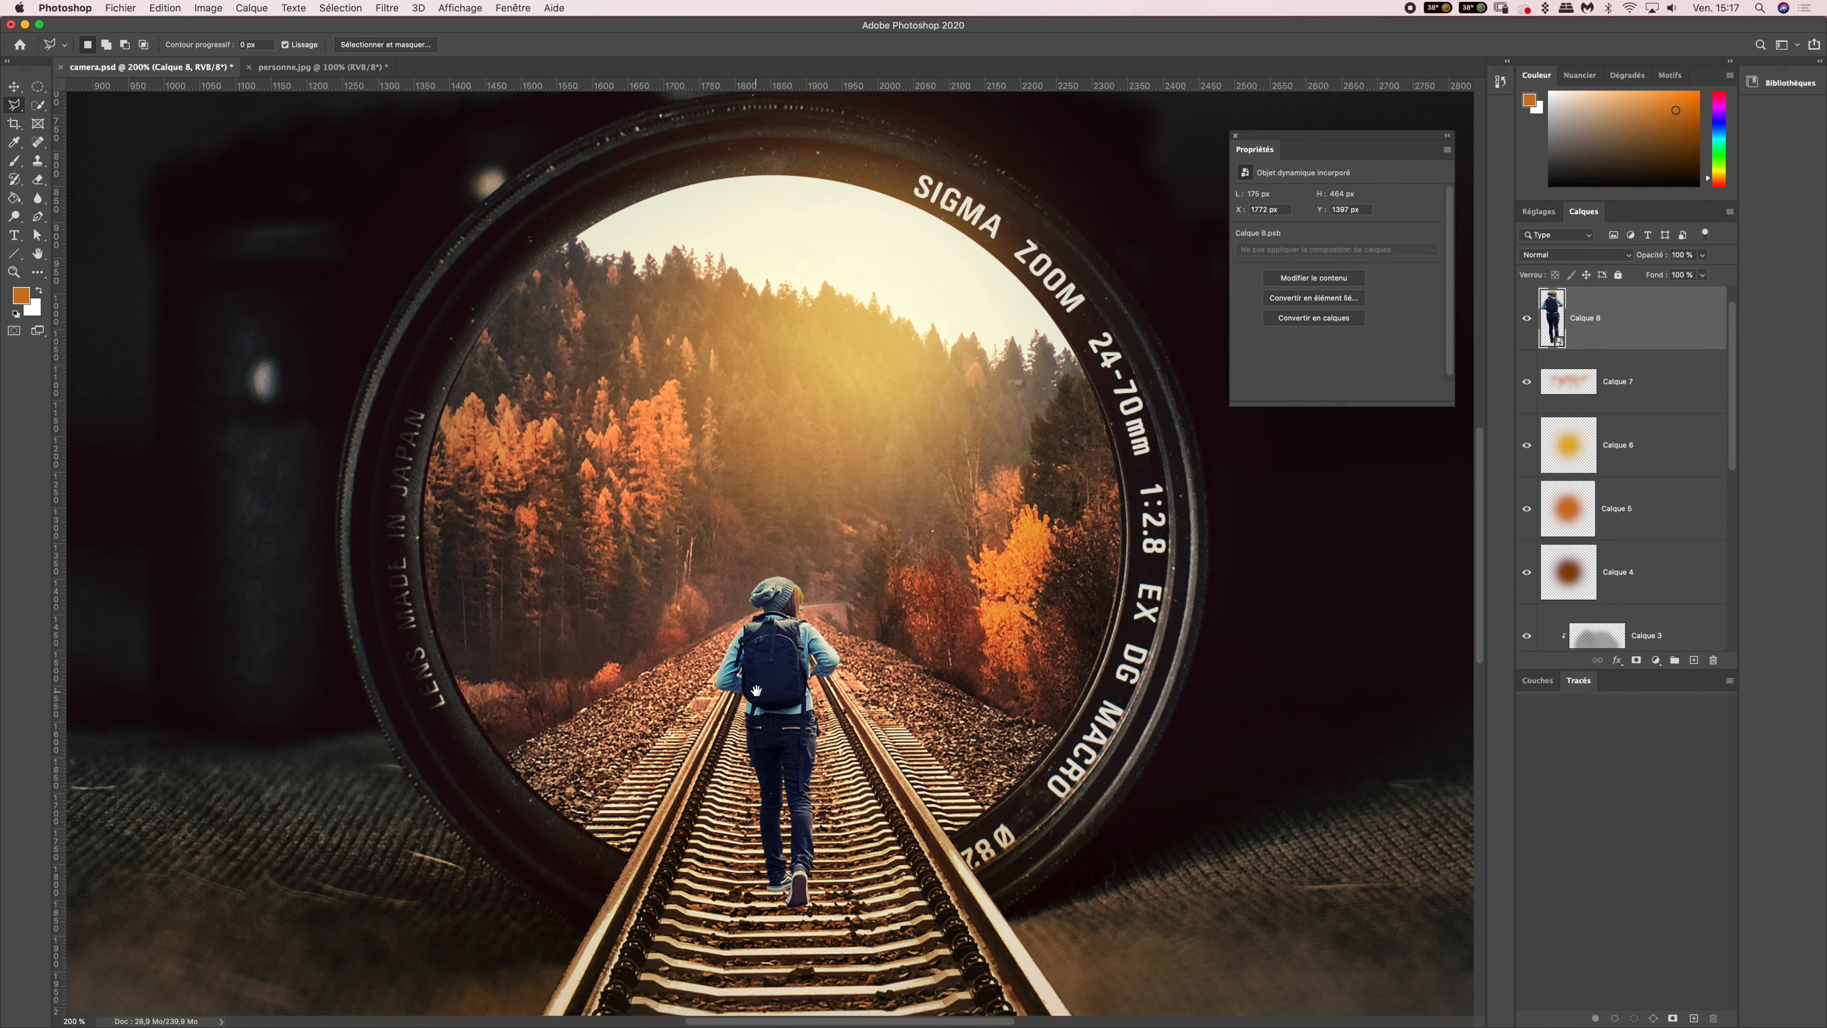
drag(756, 690, 754, 545)
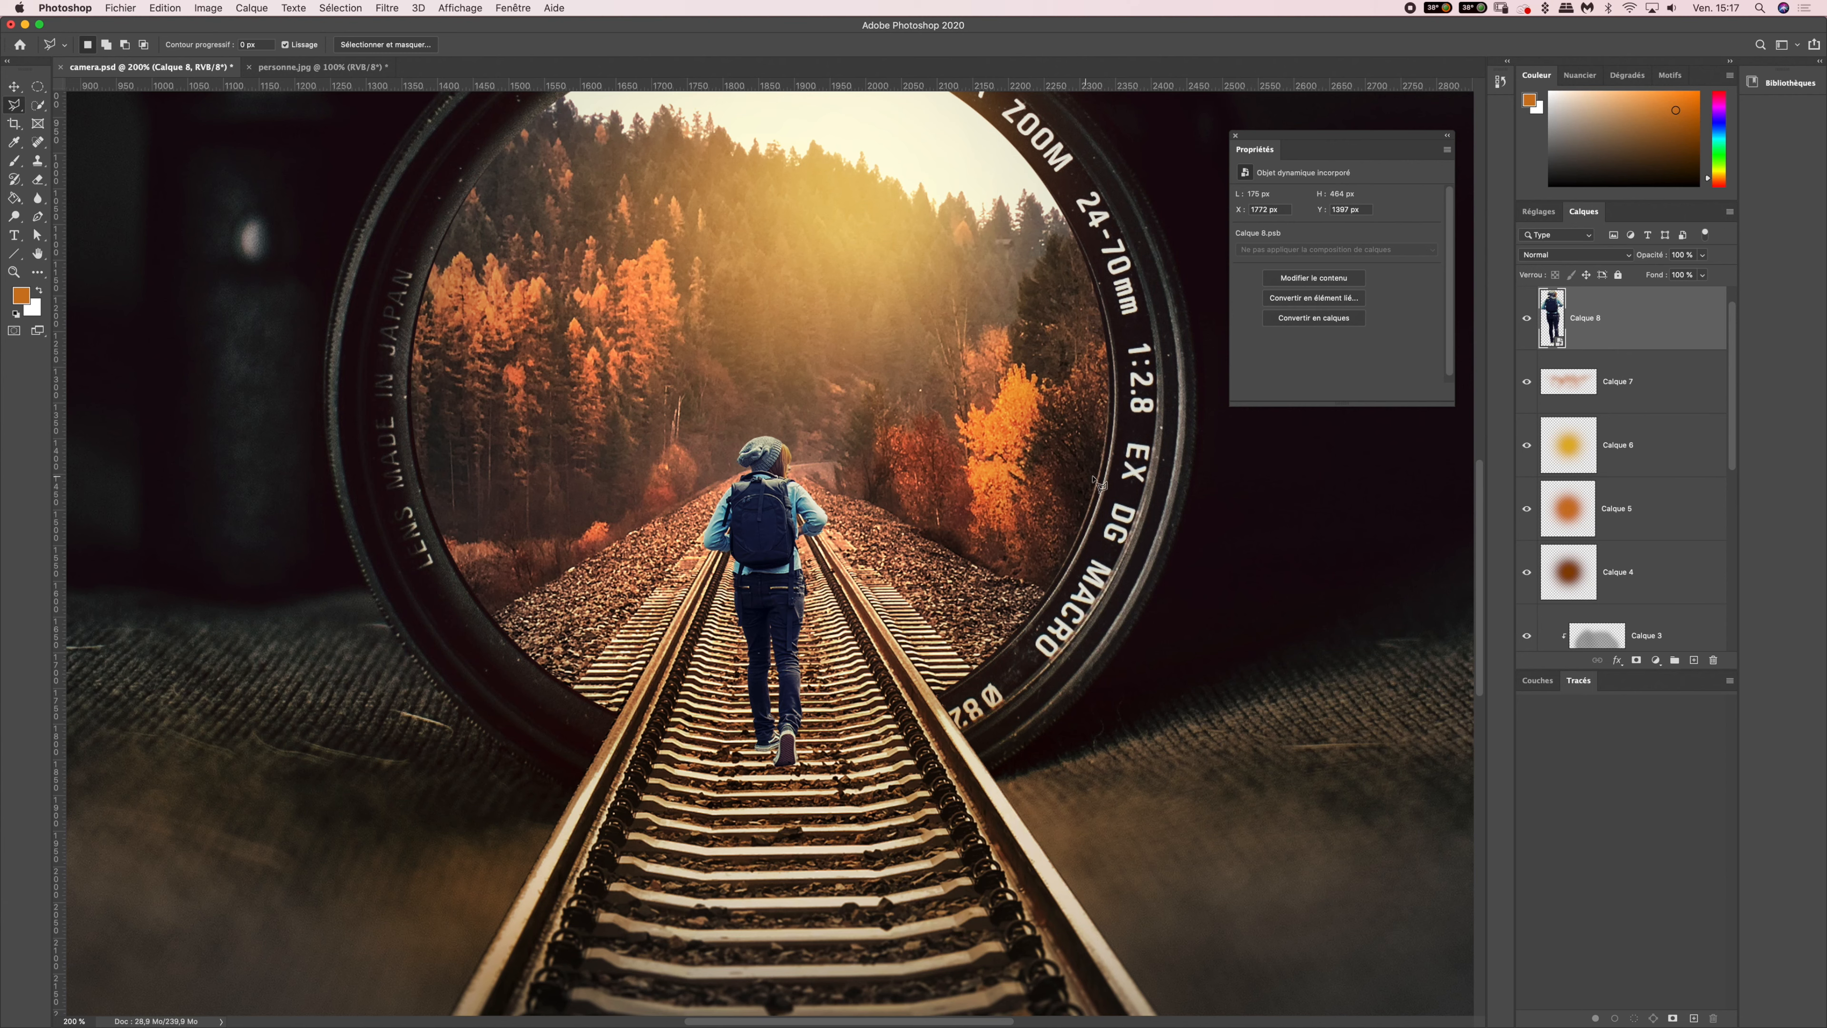
click(1695, 661)
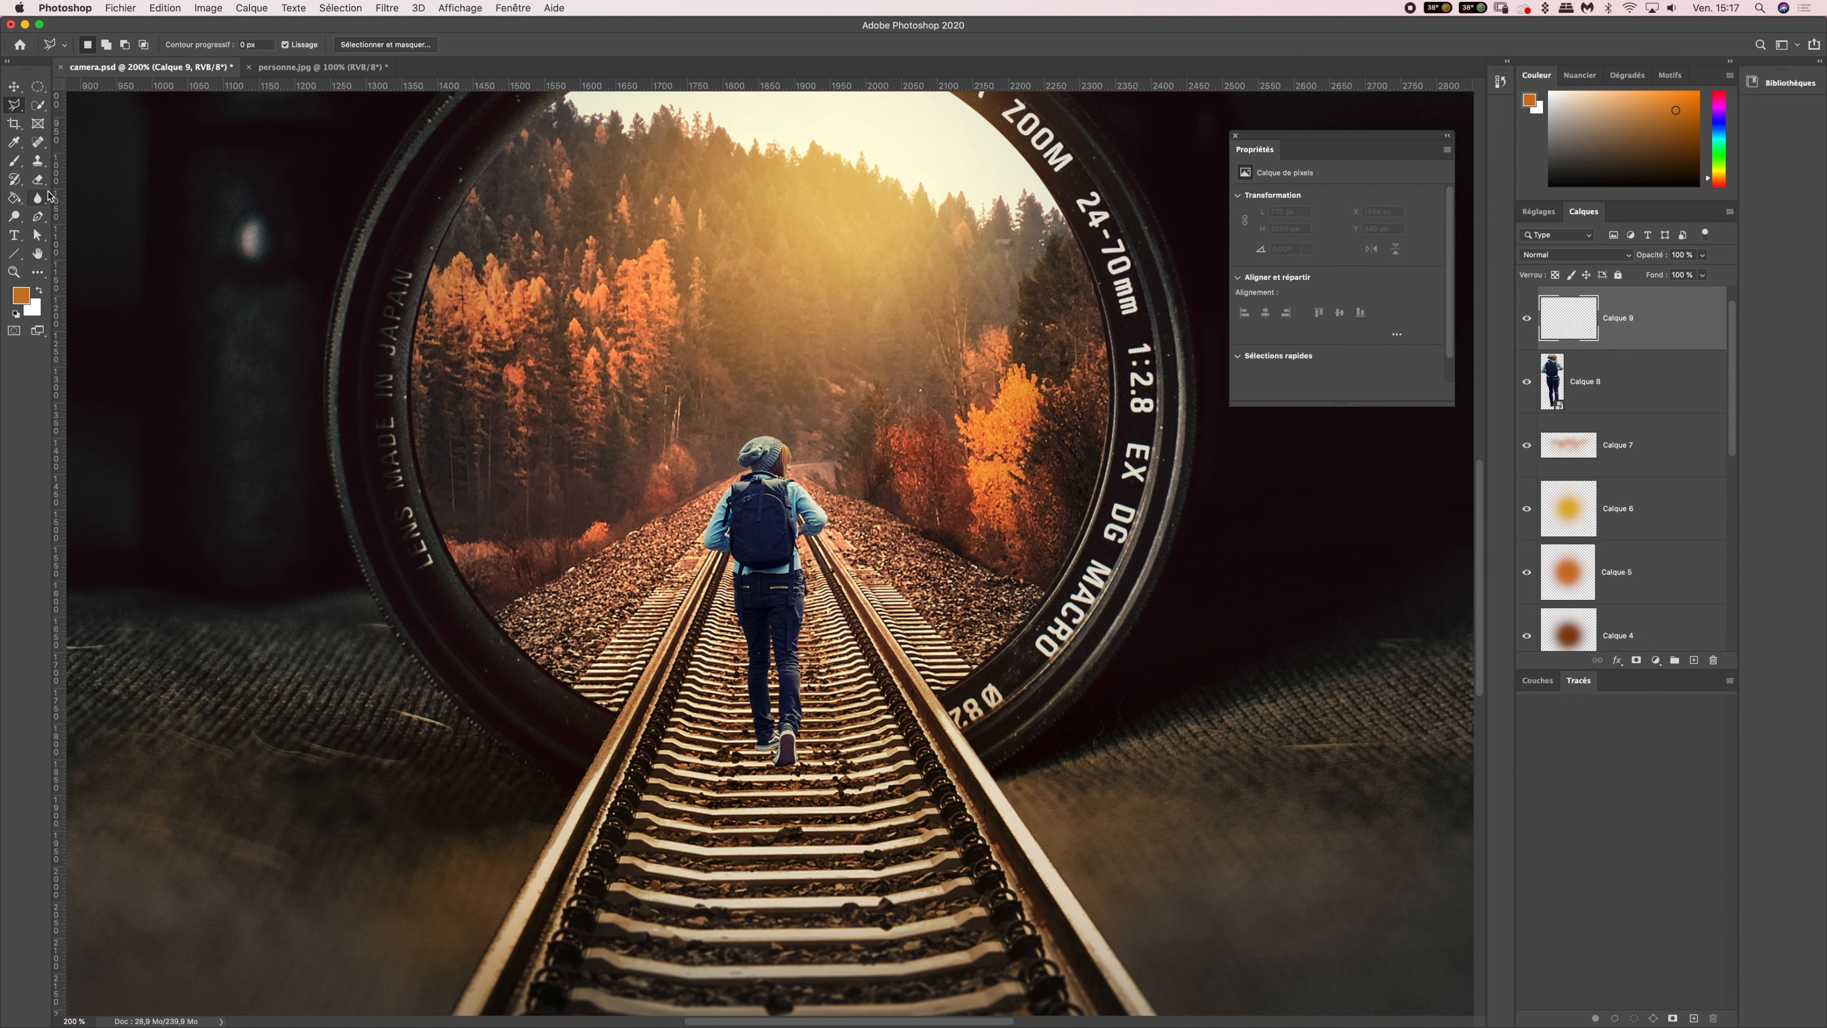
click(14, 161)
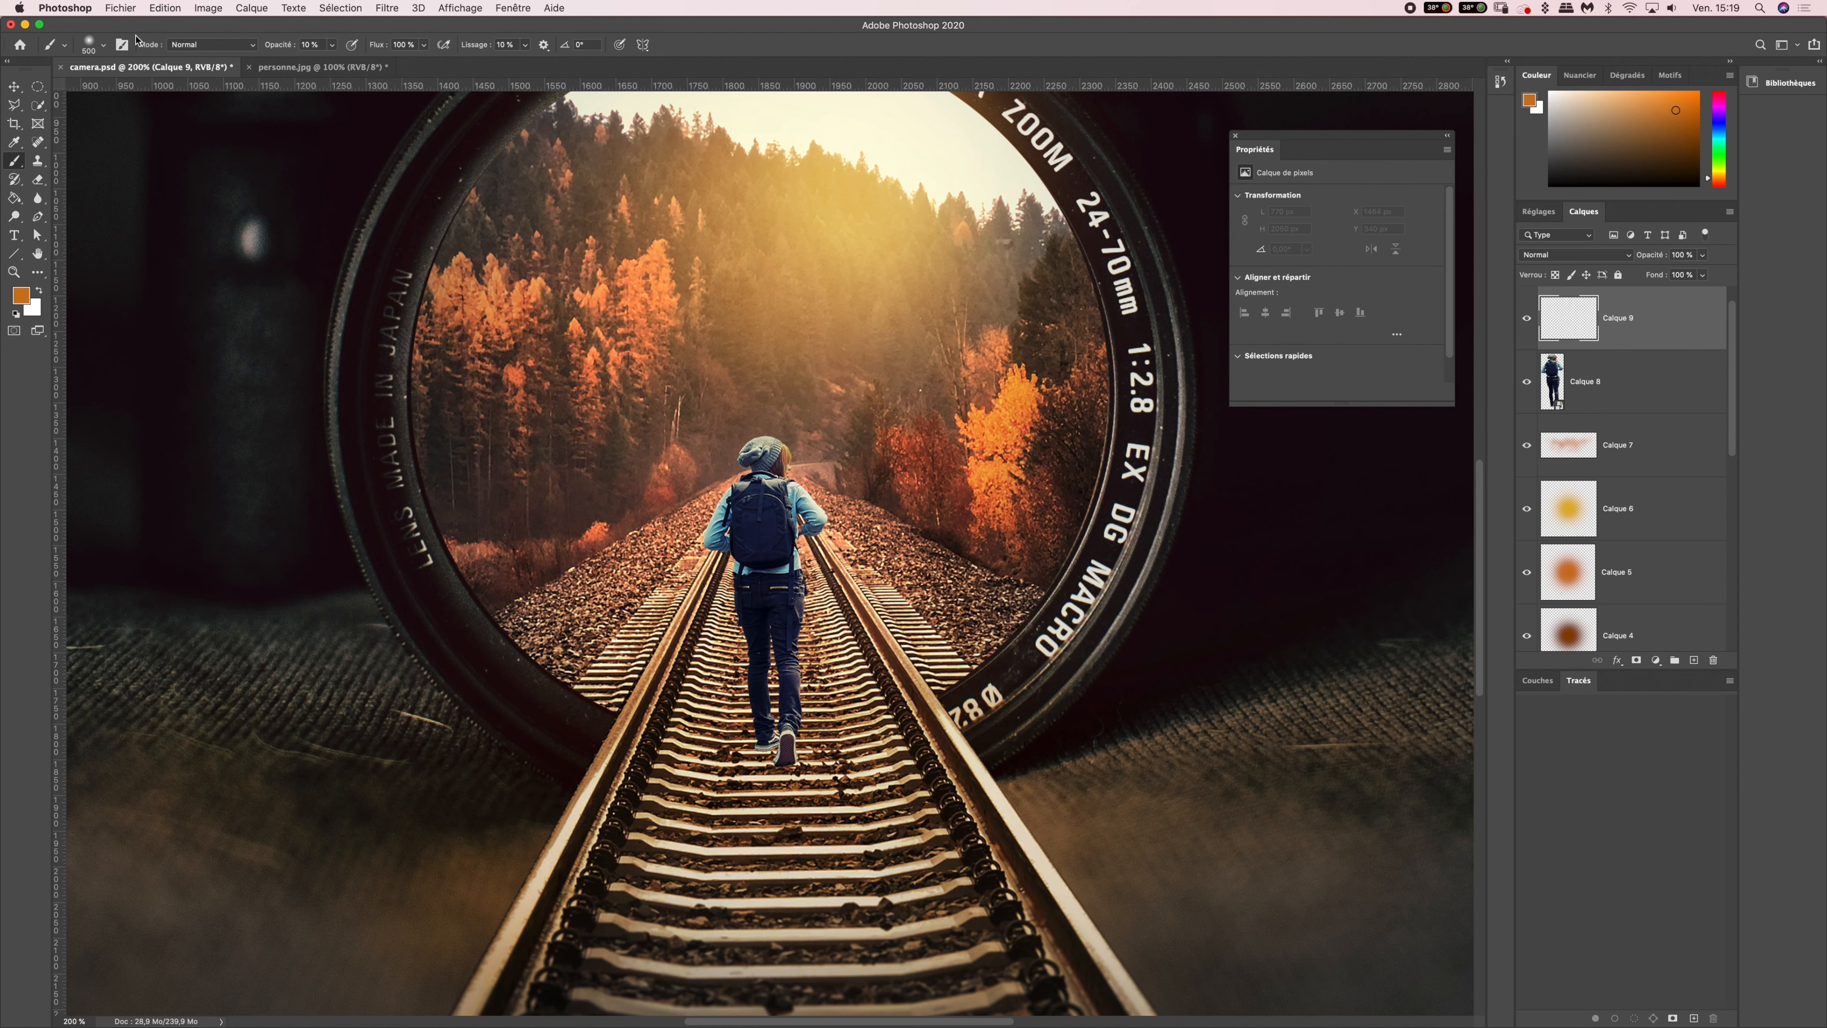
click(99, 49)
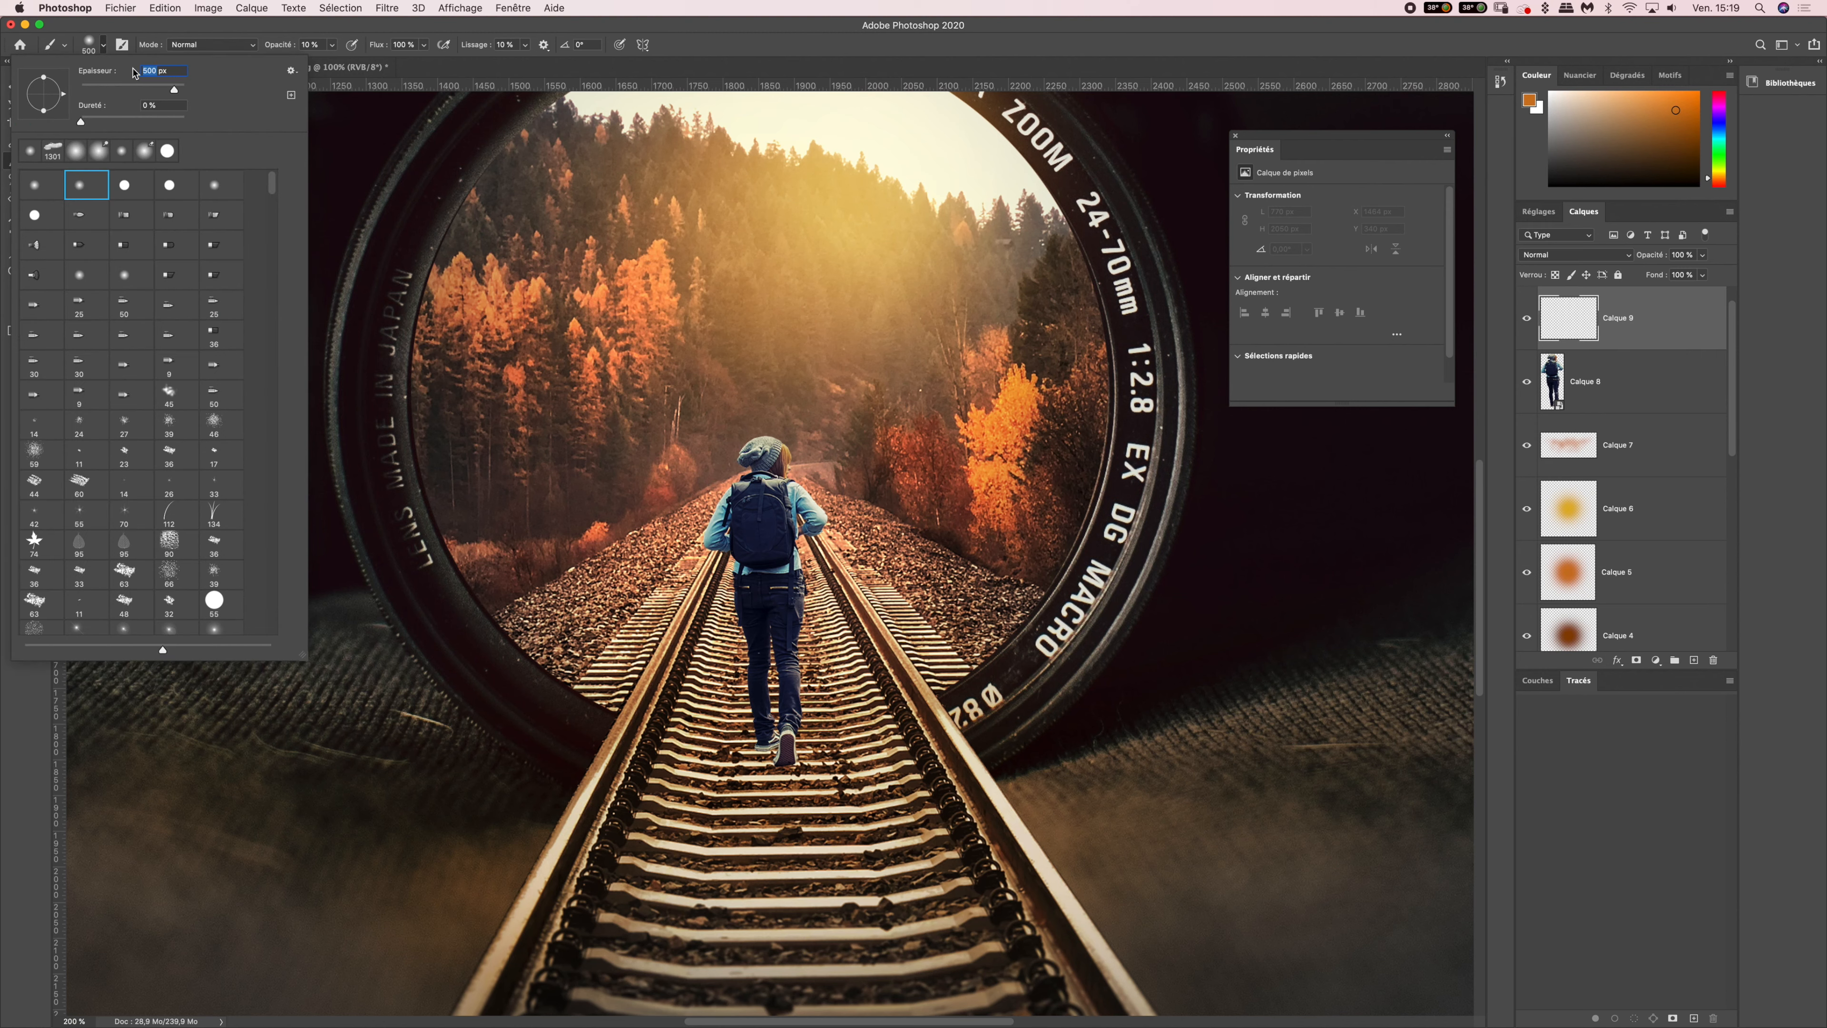
text(100)
click(249, 25)
click(287, 47)
text(1)
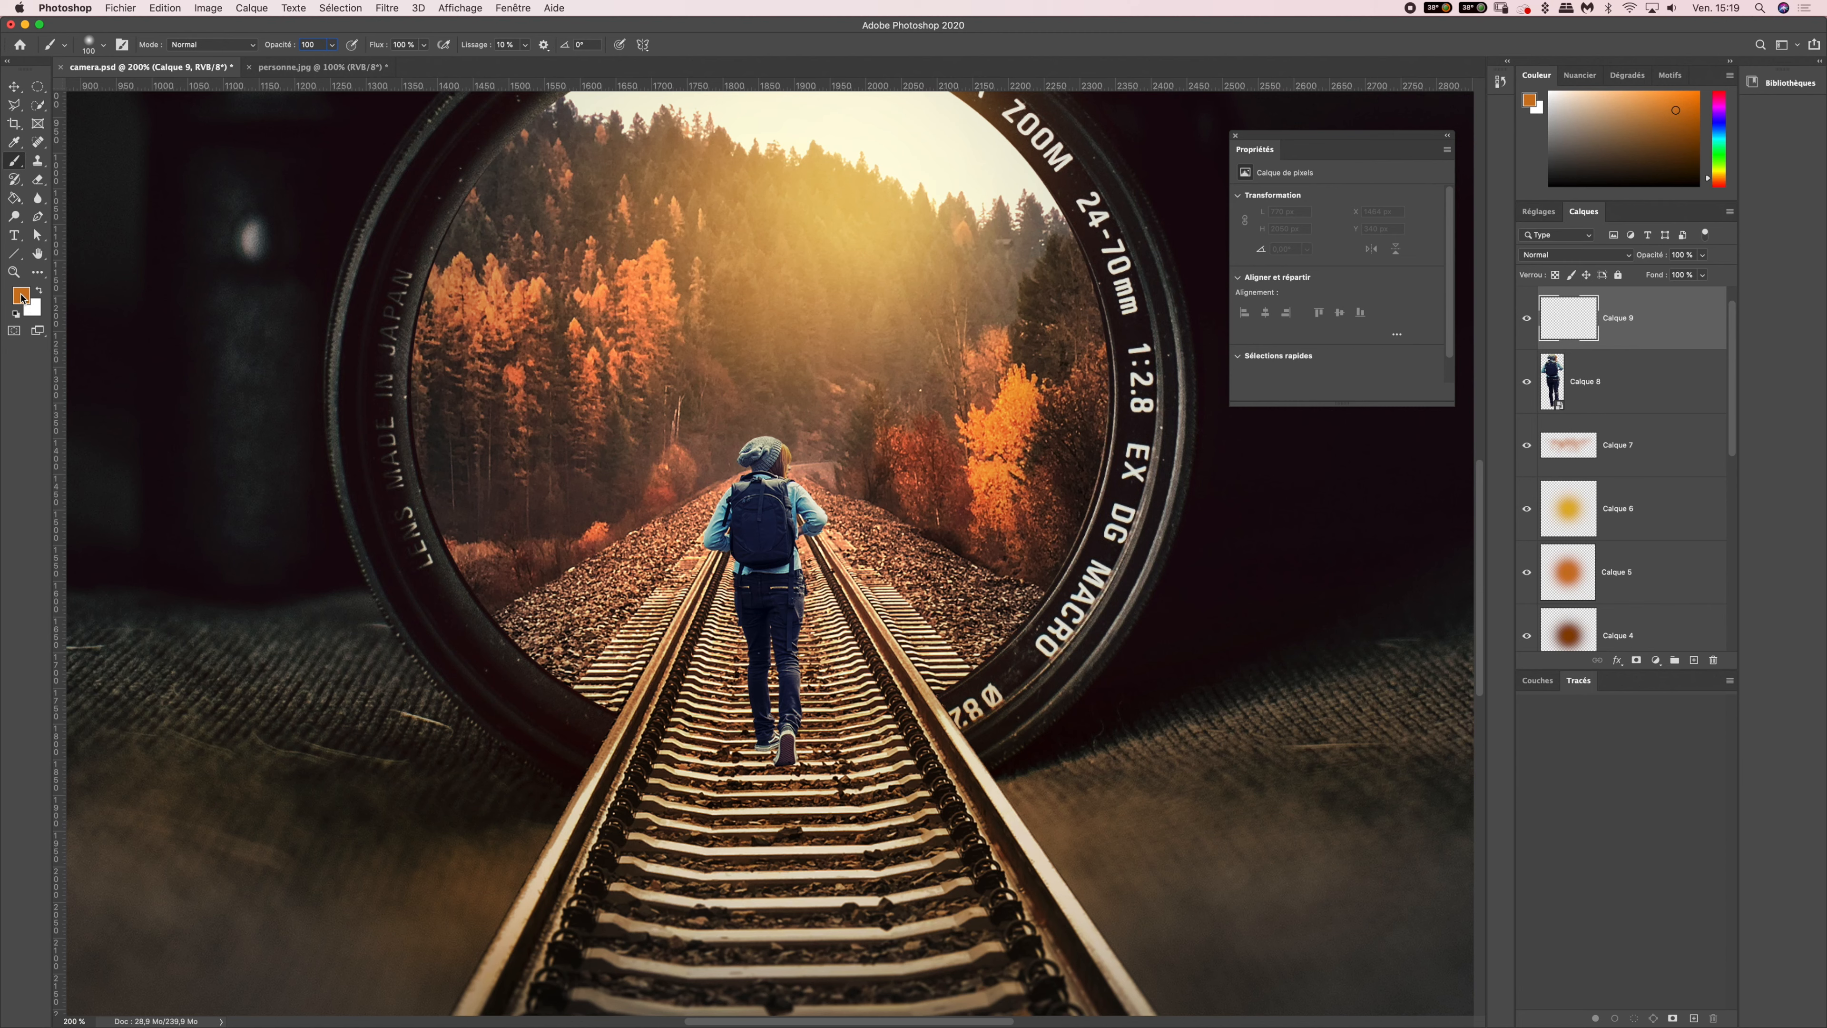
- Change the foreground colour to a saturated golden yellow
click(21, 298)
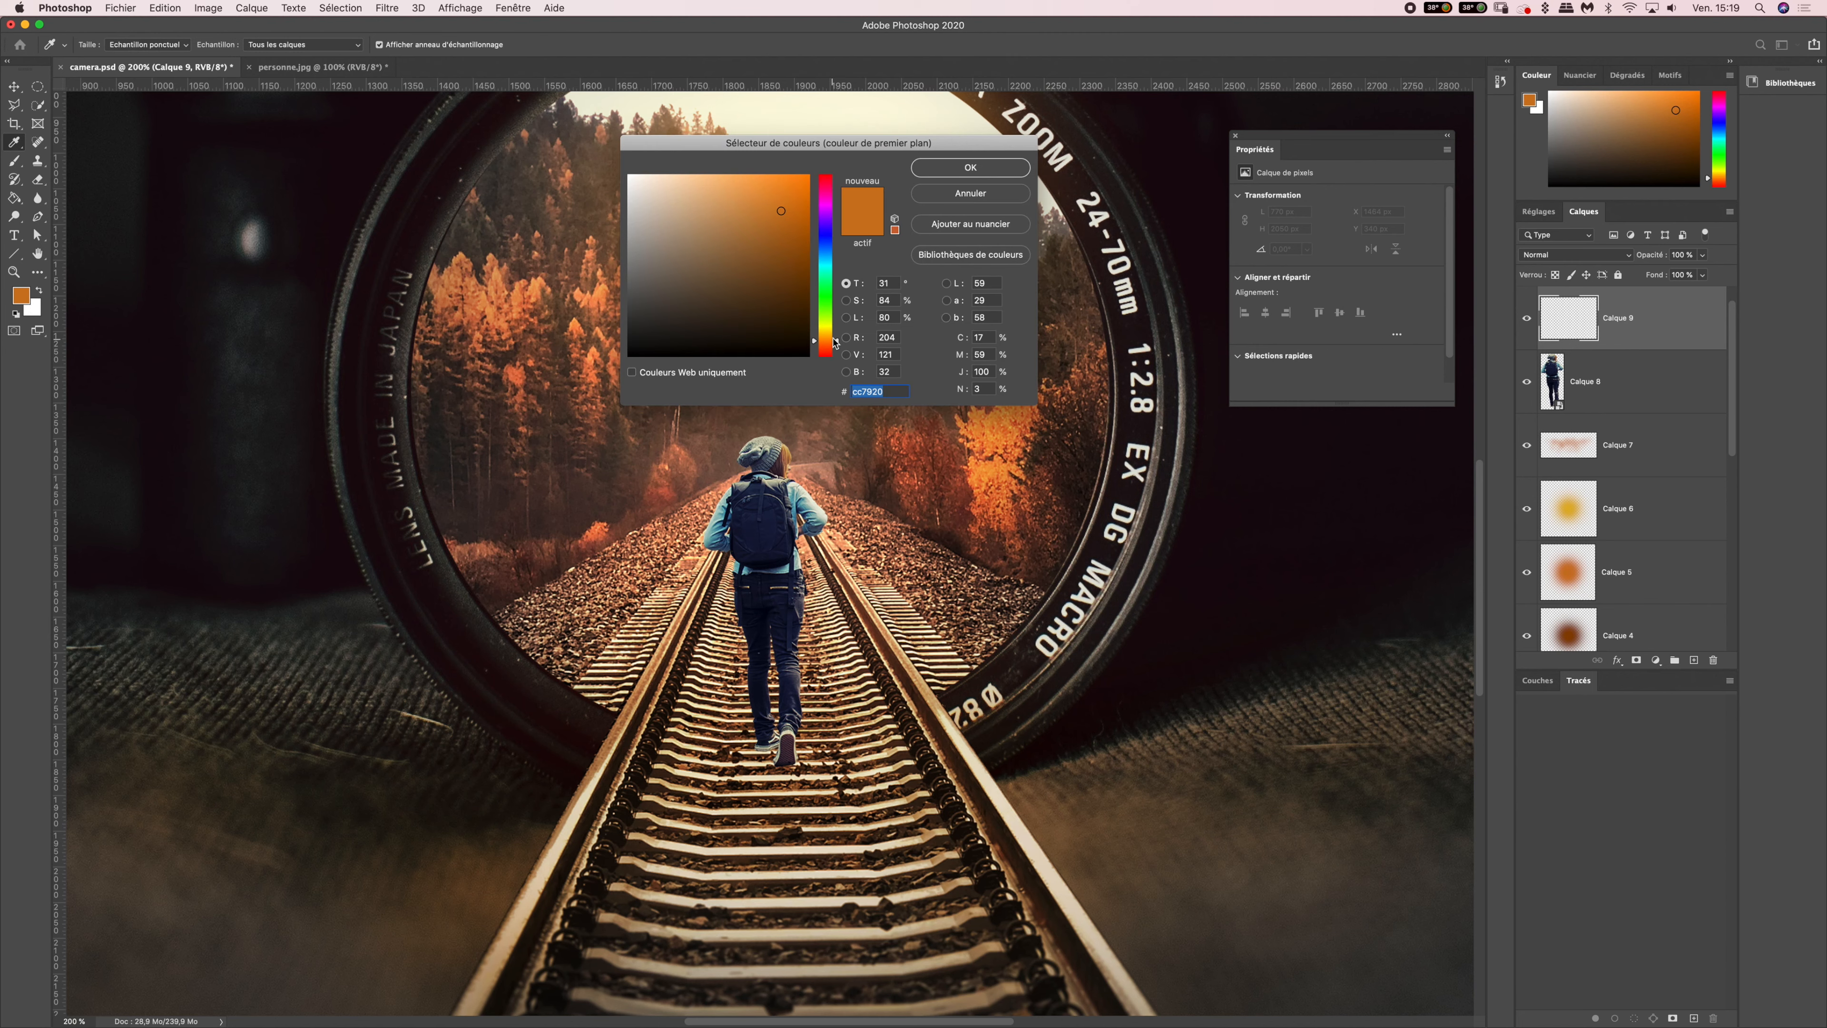
drag(836, 345, 836, 333)
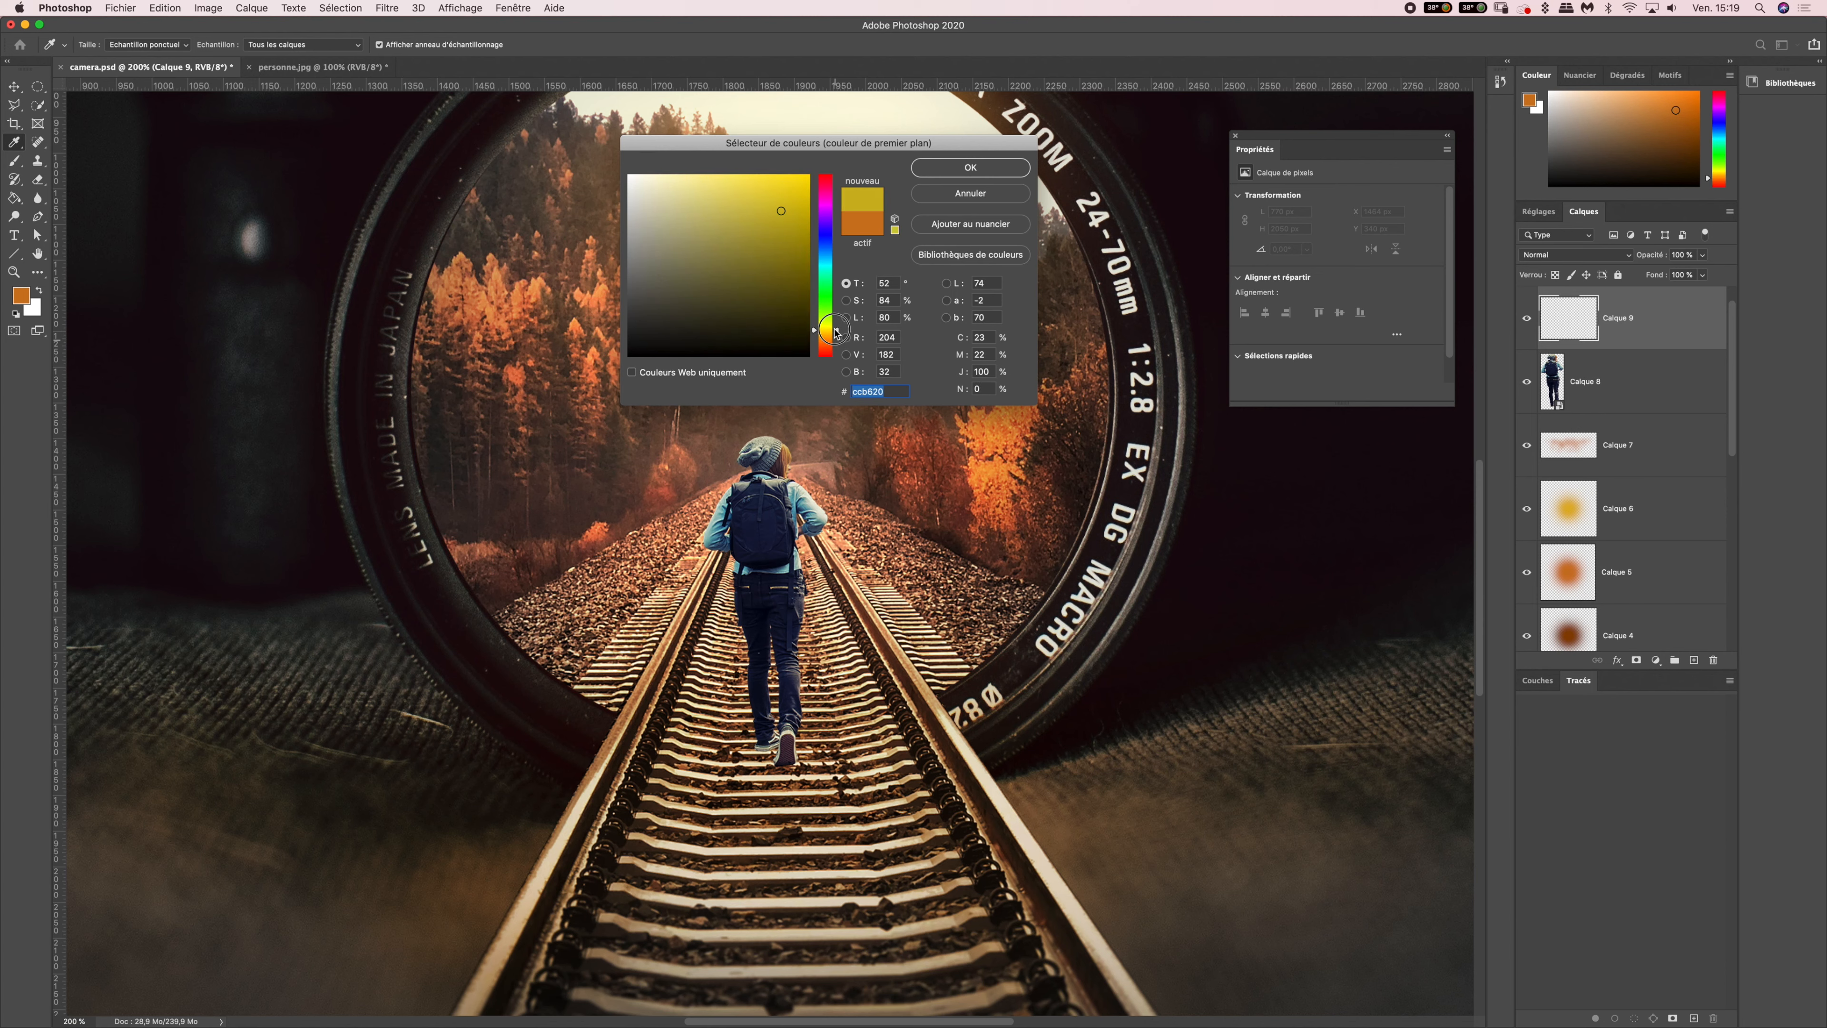
click(788, 204)
drag(836, 329, 836, 332)
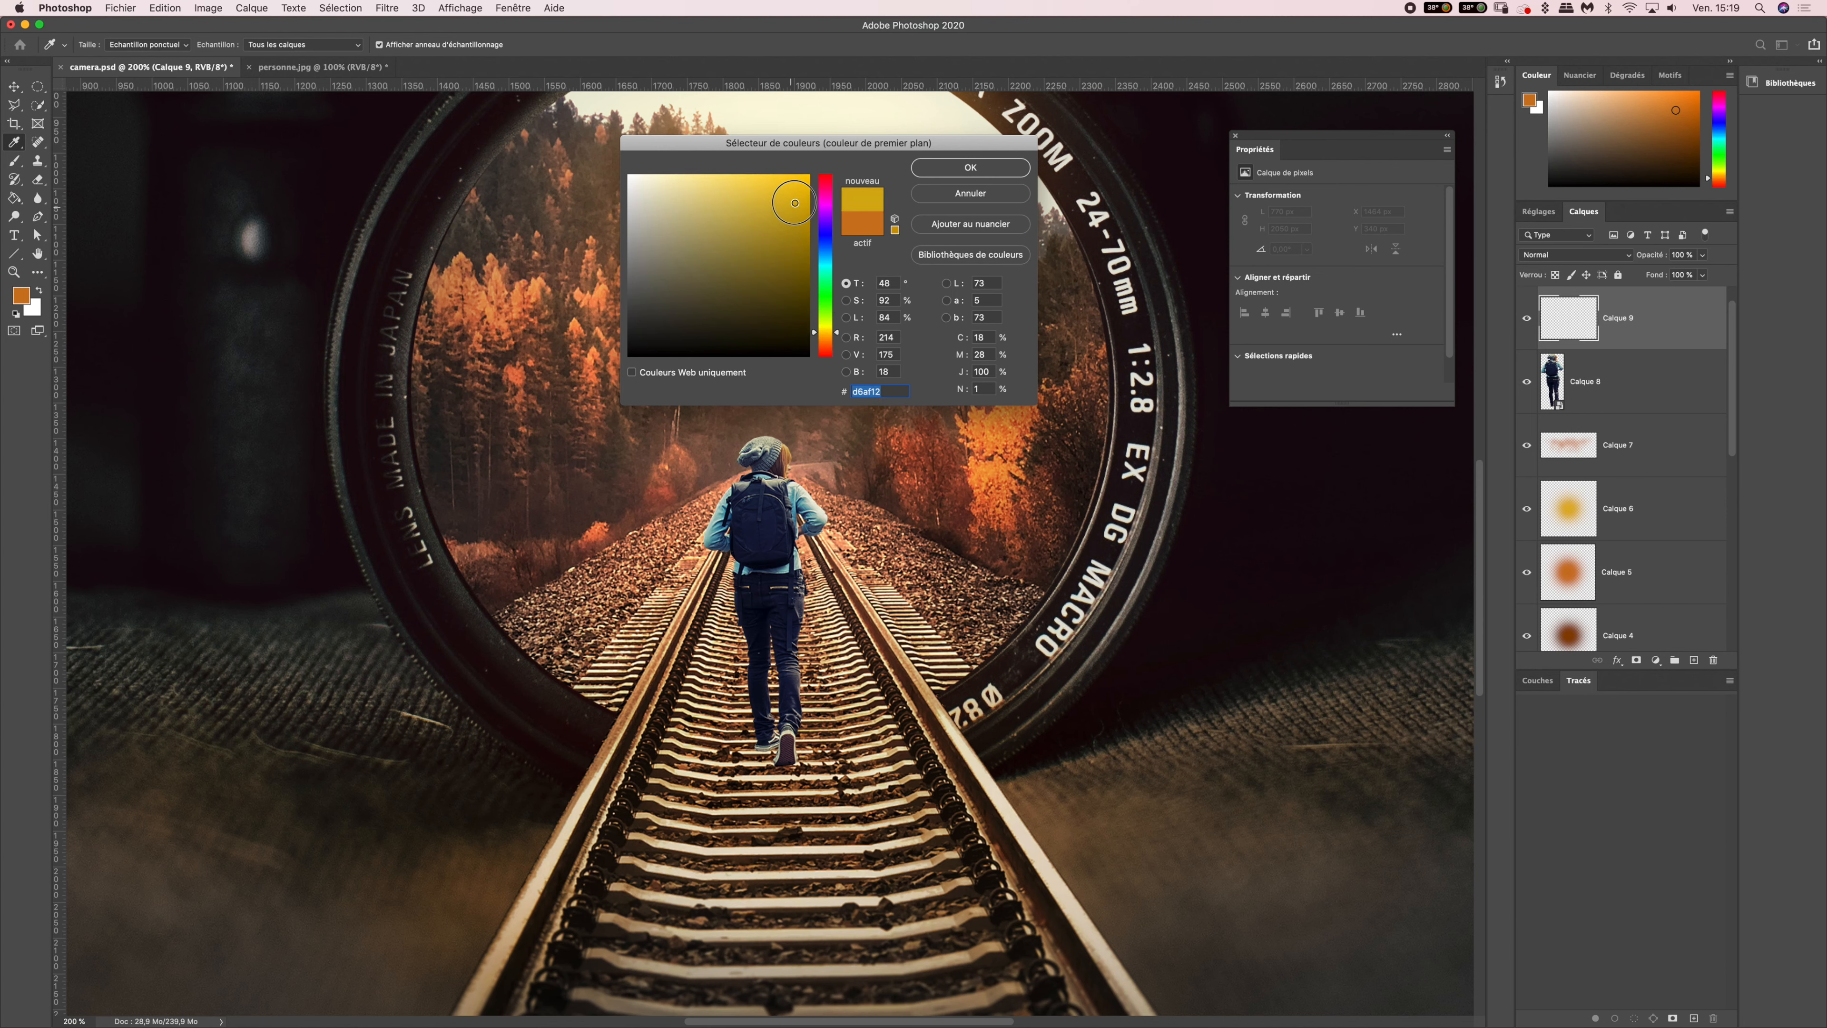
drag(790, 206, 795, 205)
click(961, 168)
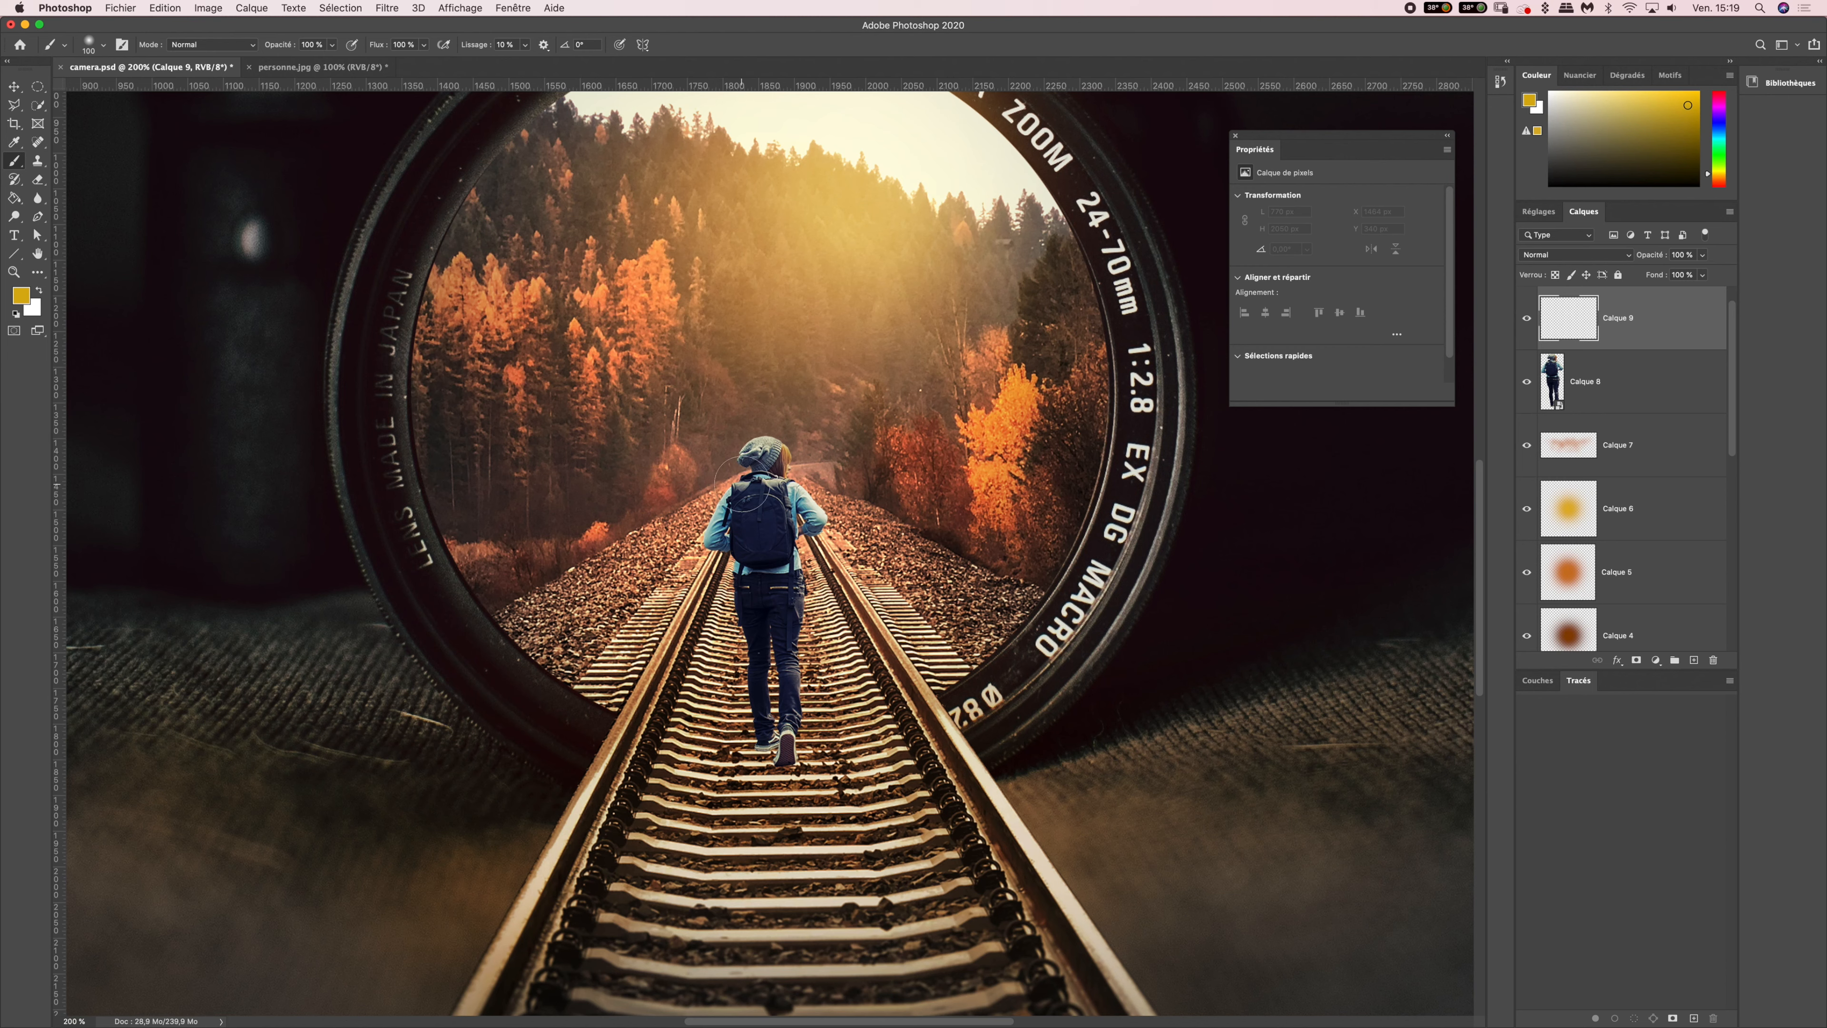
- Try a yellow brush stroke over the person's left shoulder, undo it, and clip the empty layer to the person's layer
drag(740, 502, 715, 510)
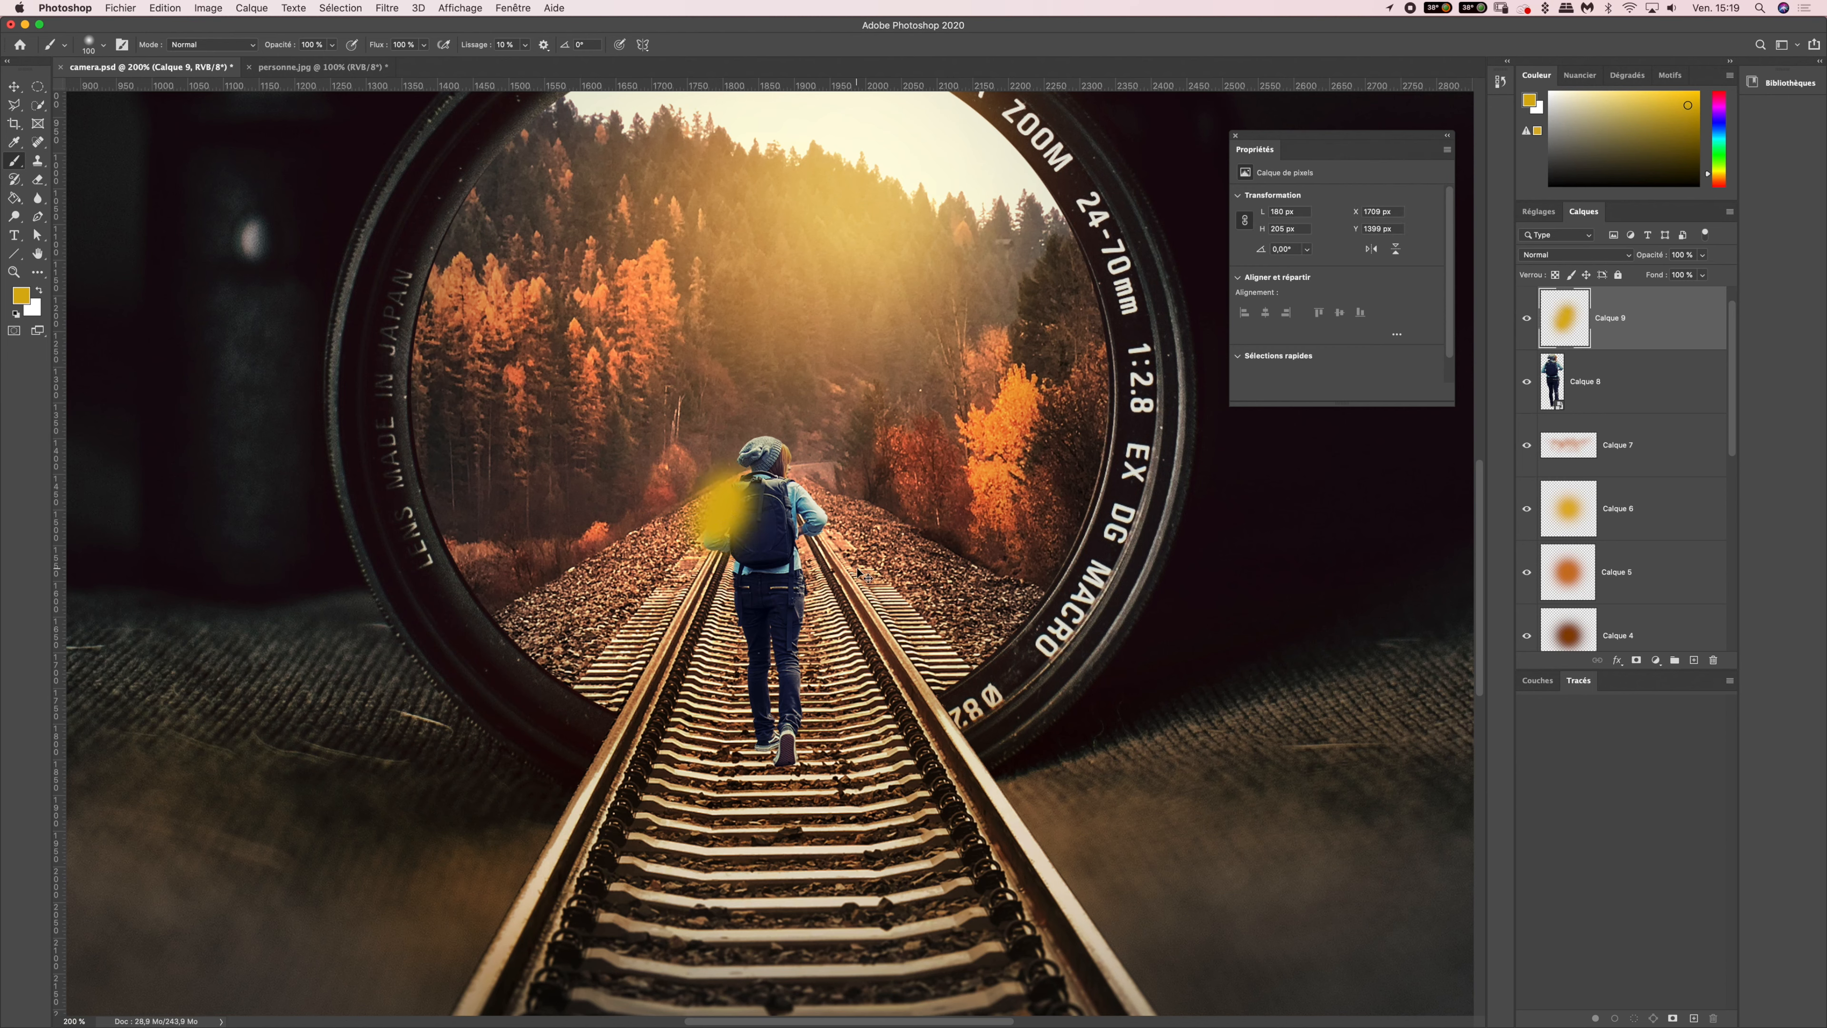
key(super+z)
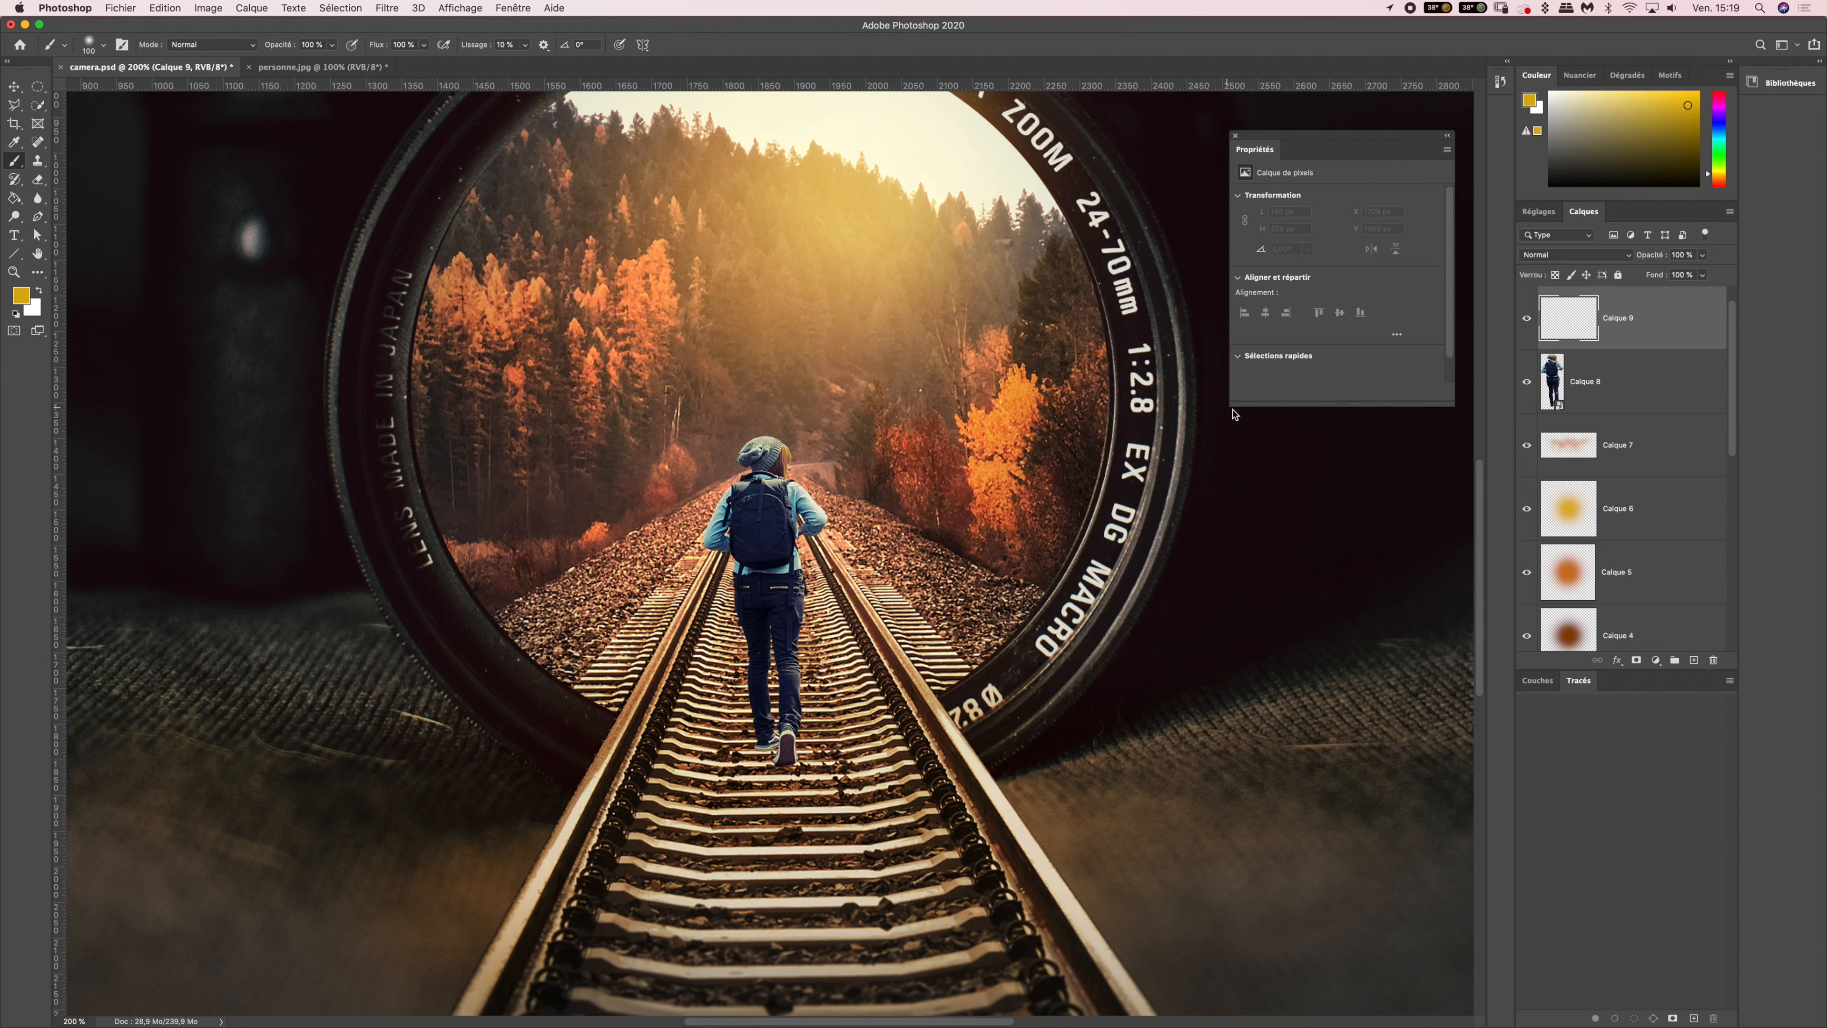
alt+click(1579, 348)
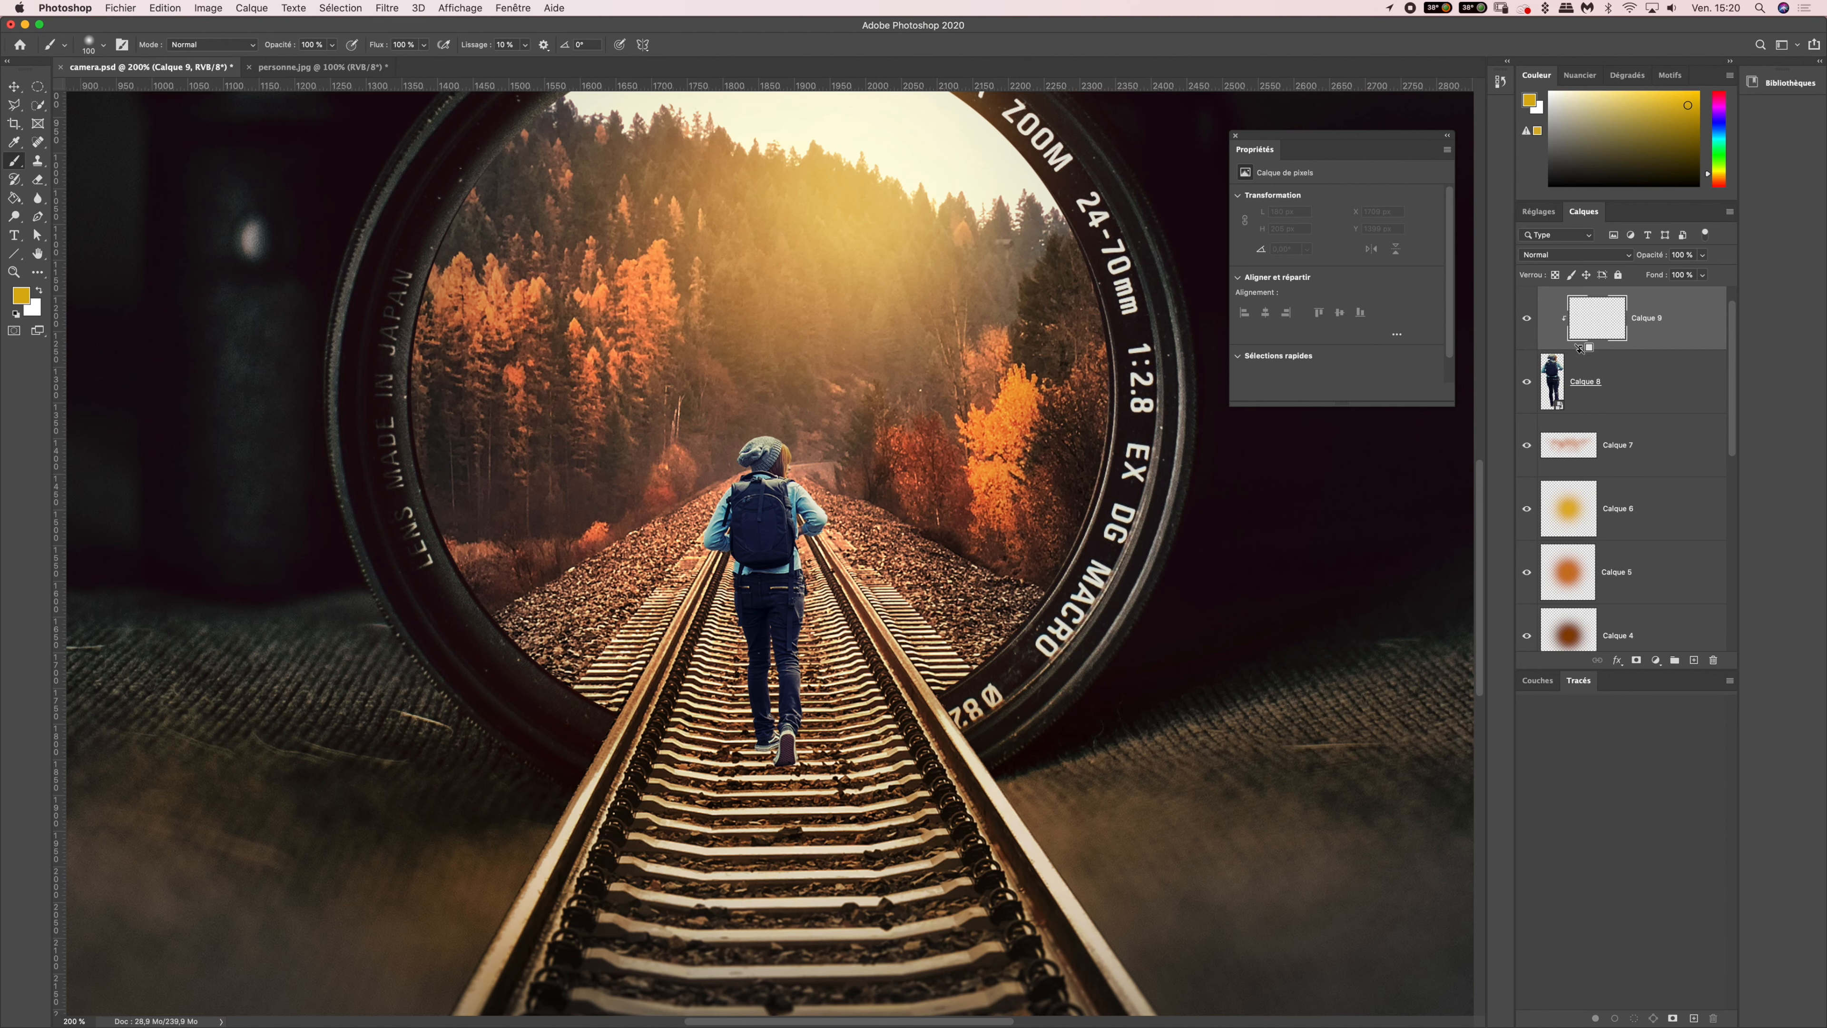
- Try a yellow brush stroke down the person's left arm on the clipped layer, then undo the stroke
drag(738, 483, 712, 551)
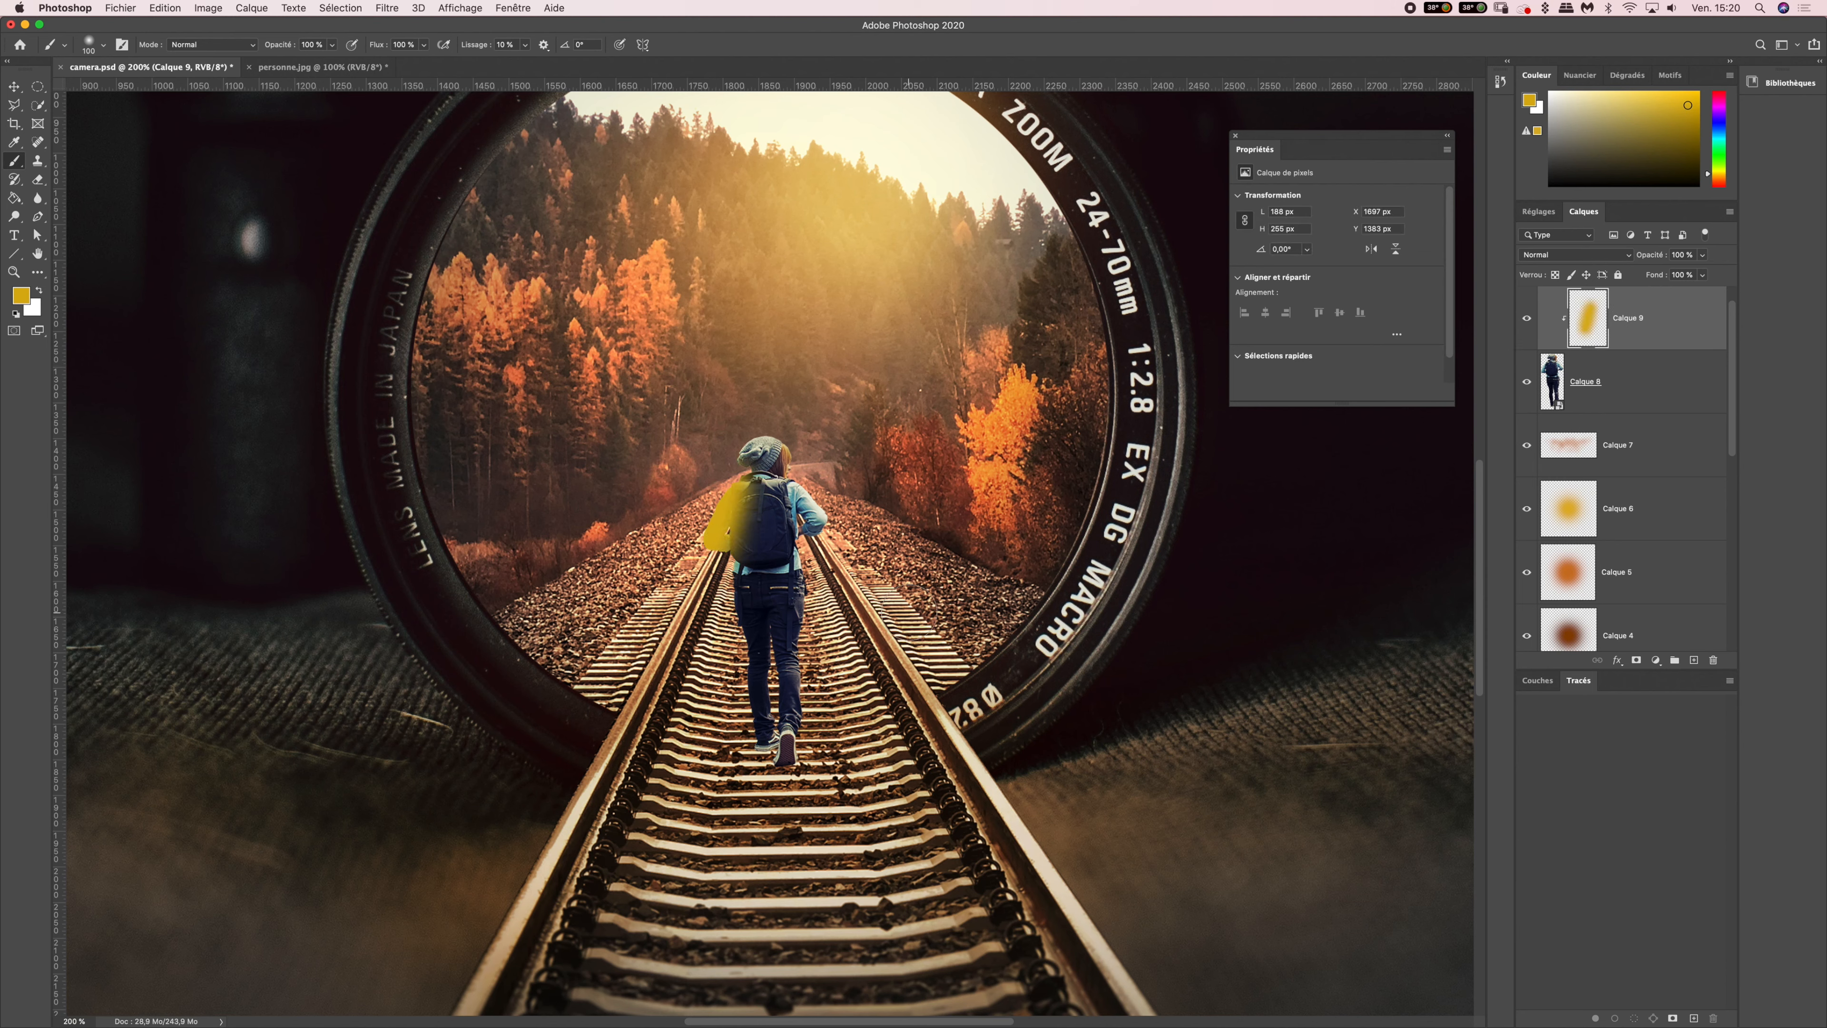
key(super+z)
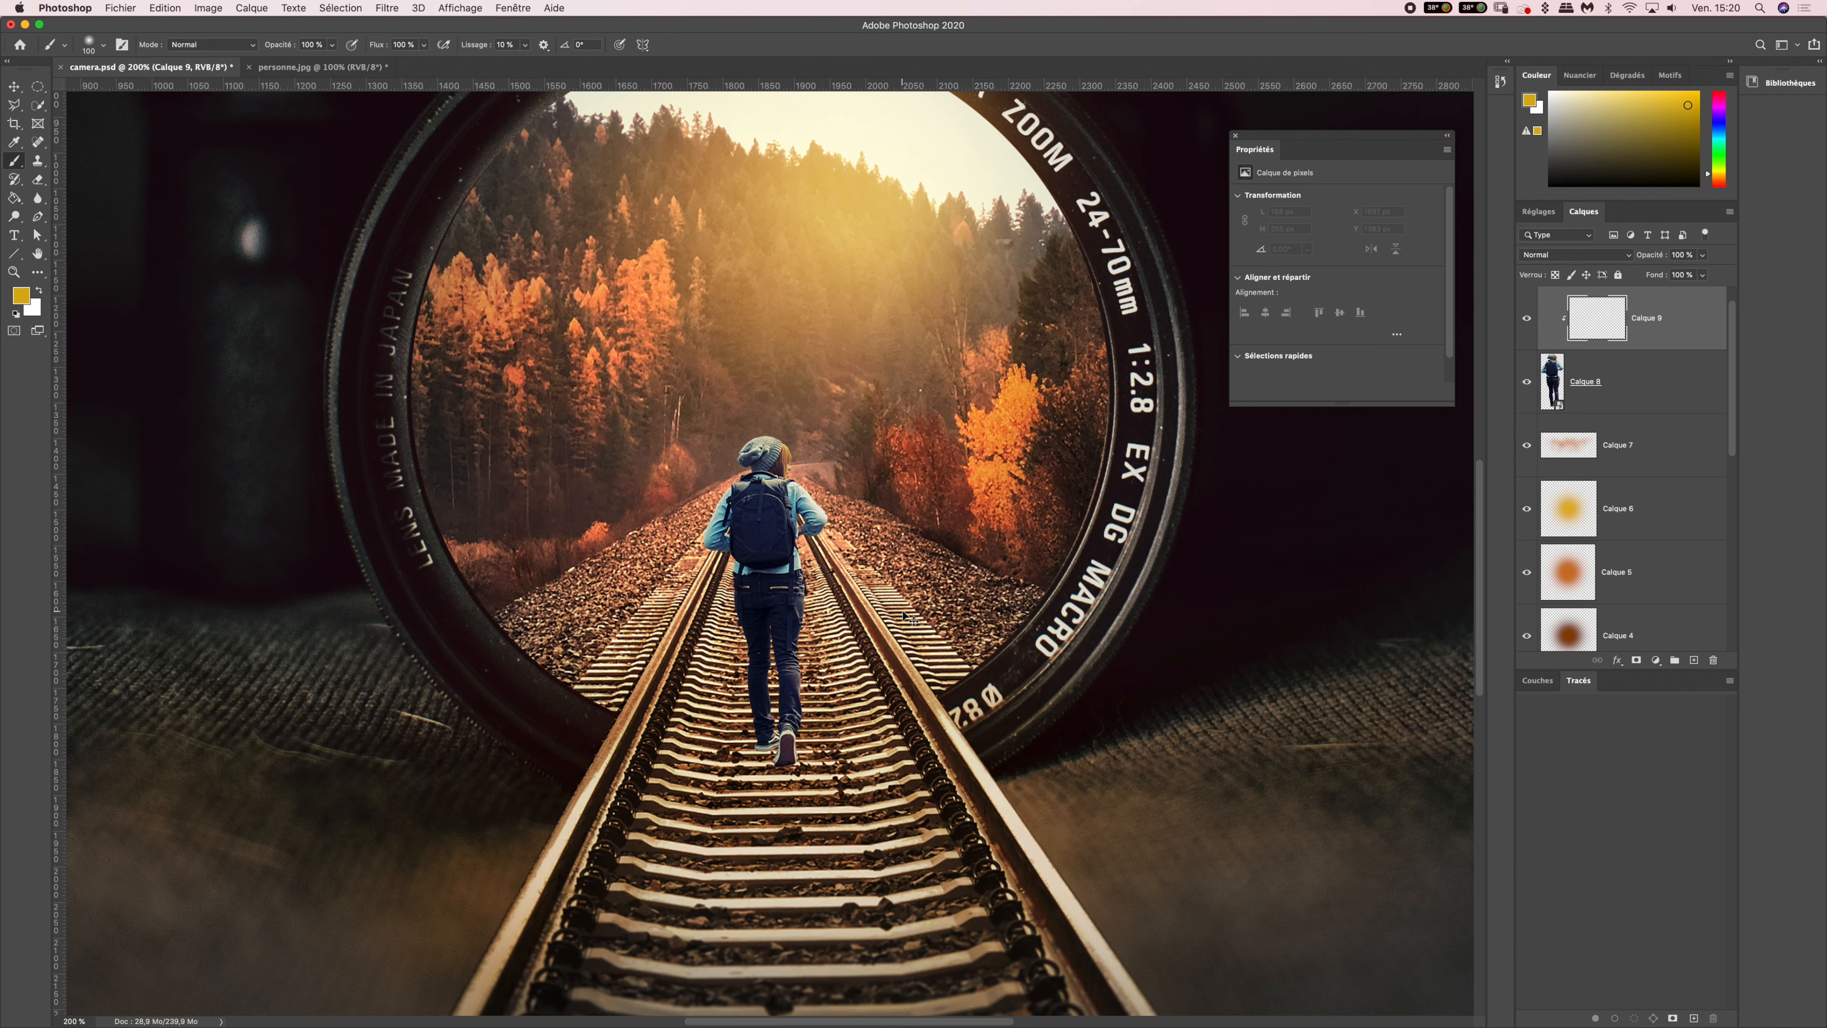
- Set the brush size to 20 px for close-up painting on the person's shirt
key(super+equal)
key(super+equal)
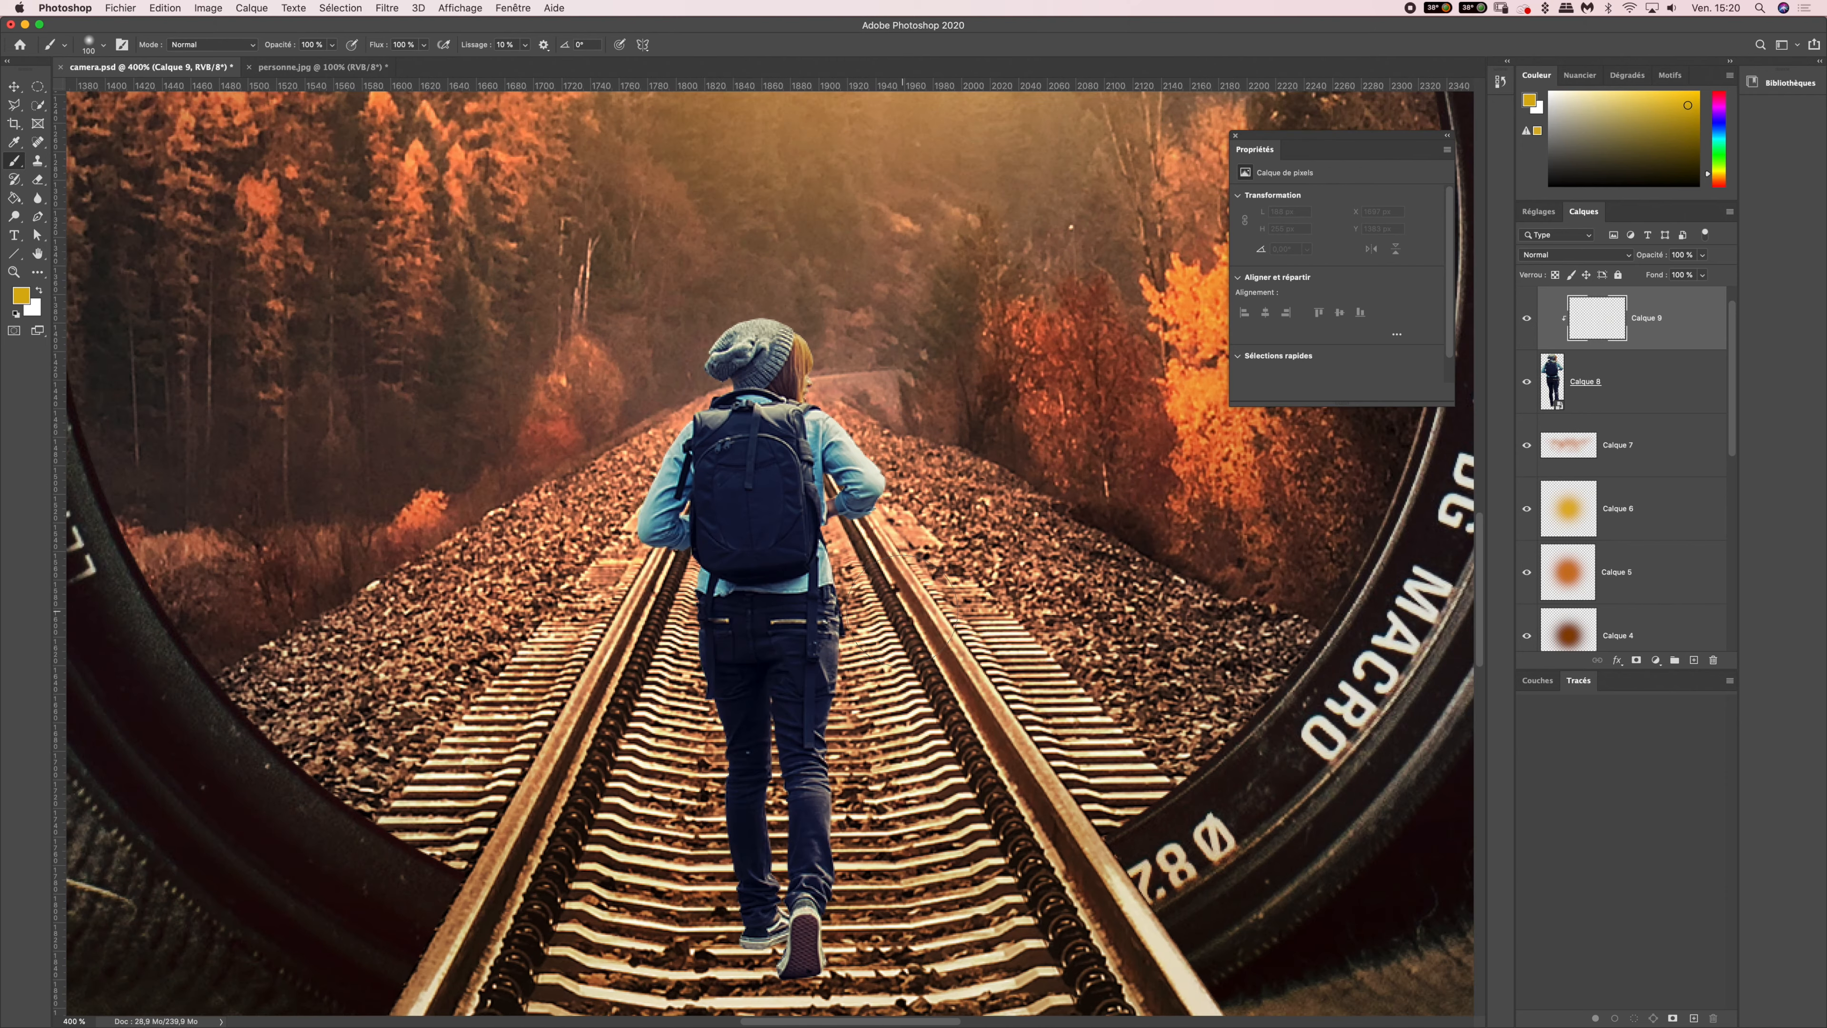
key(super+equal)
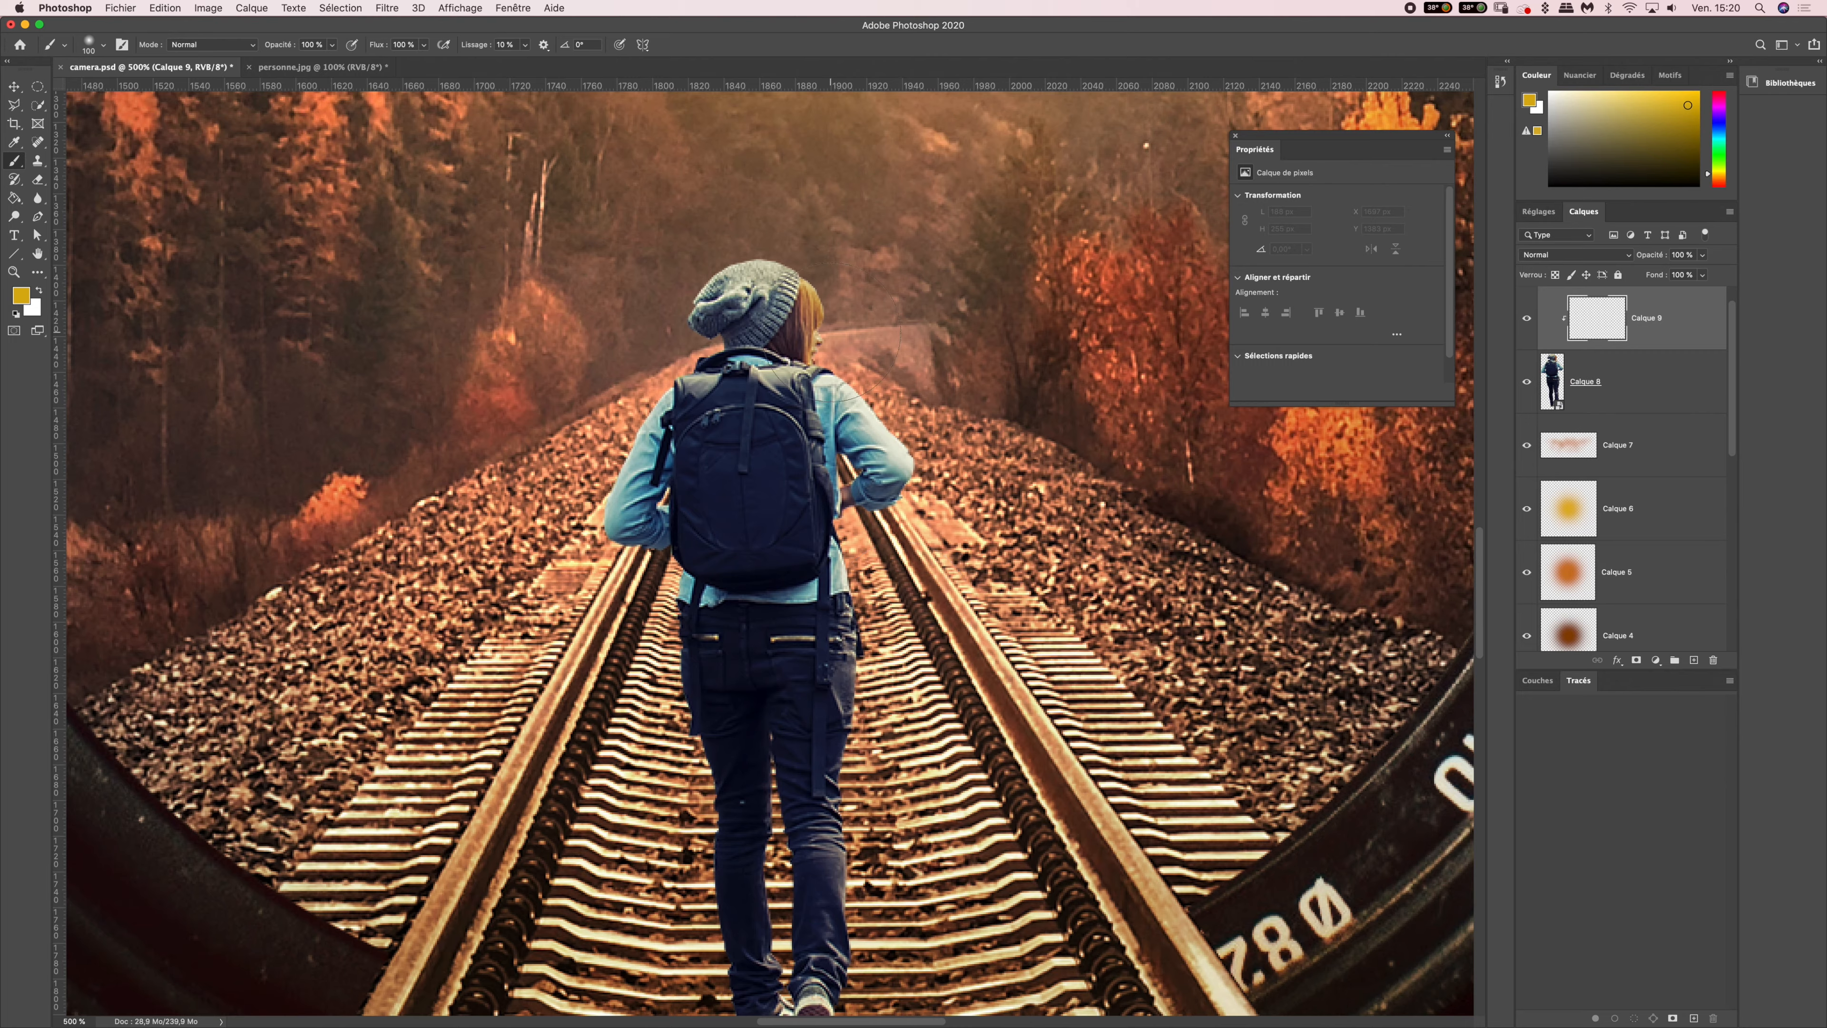
key(super+equal)
key(super+equal)
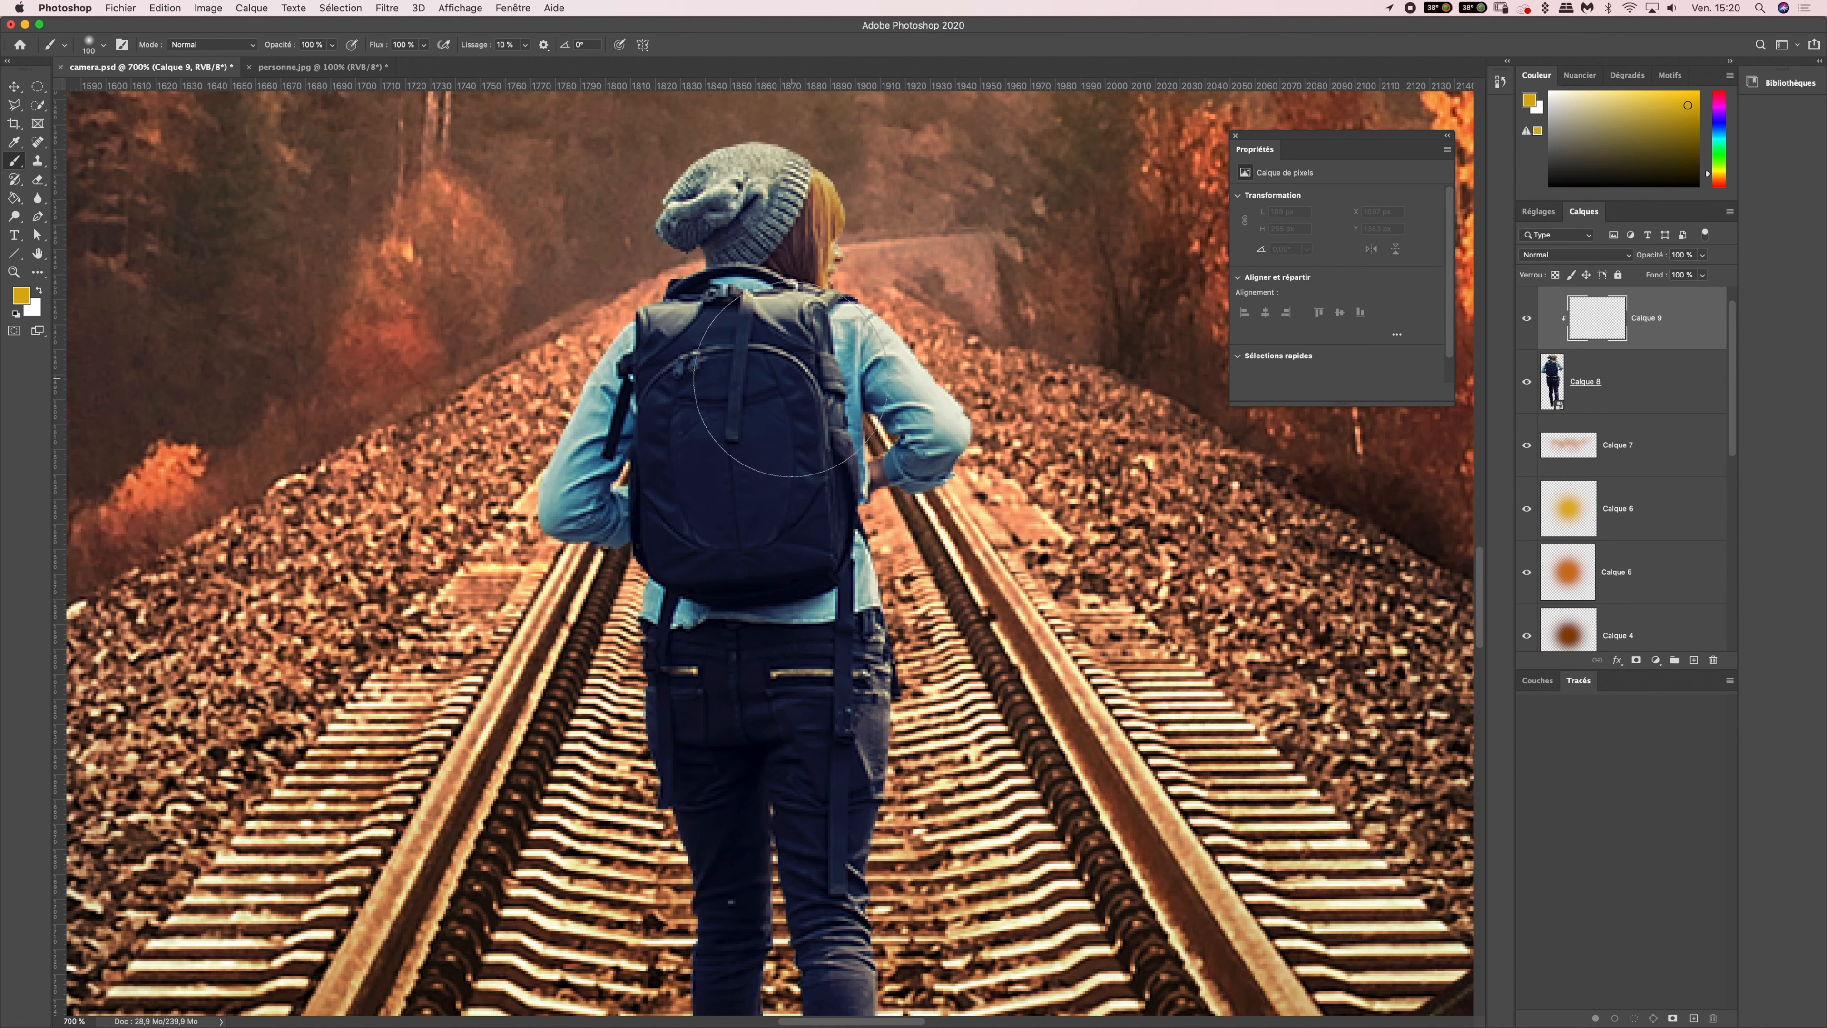
click(105, 46)
text(20)
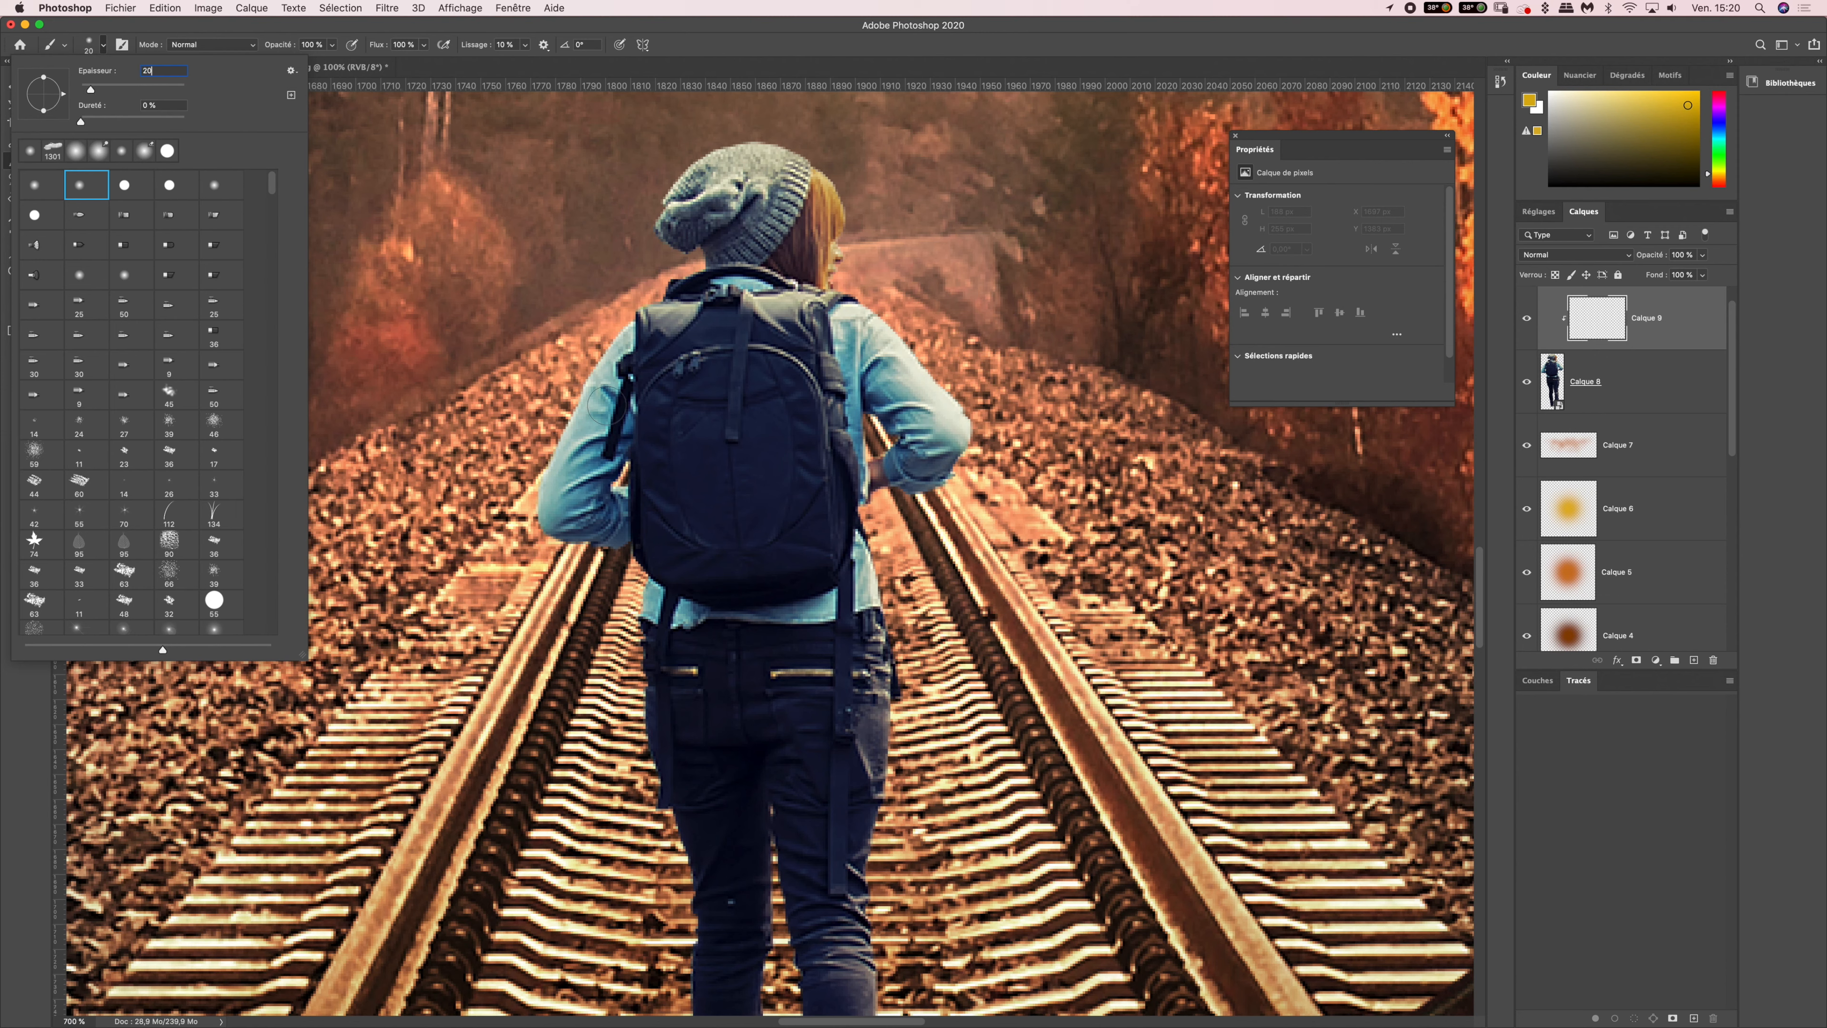
key(Return)
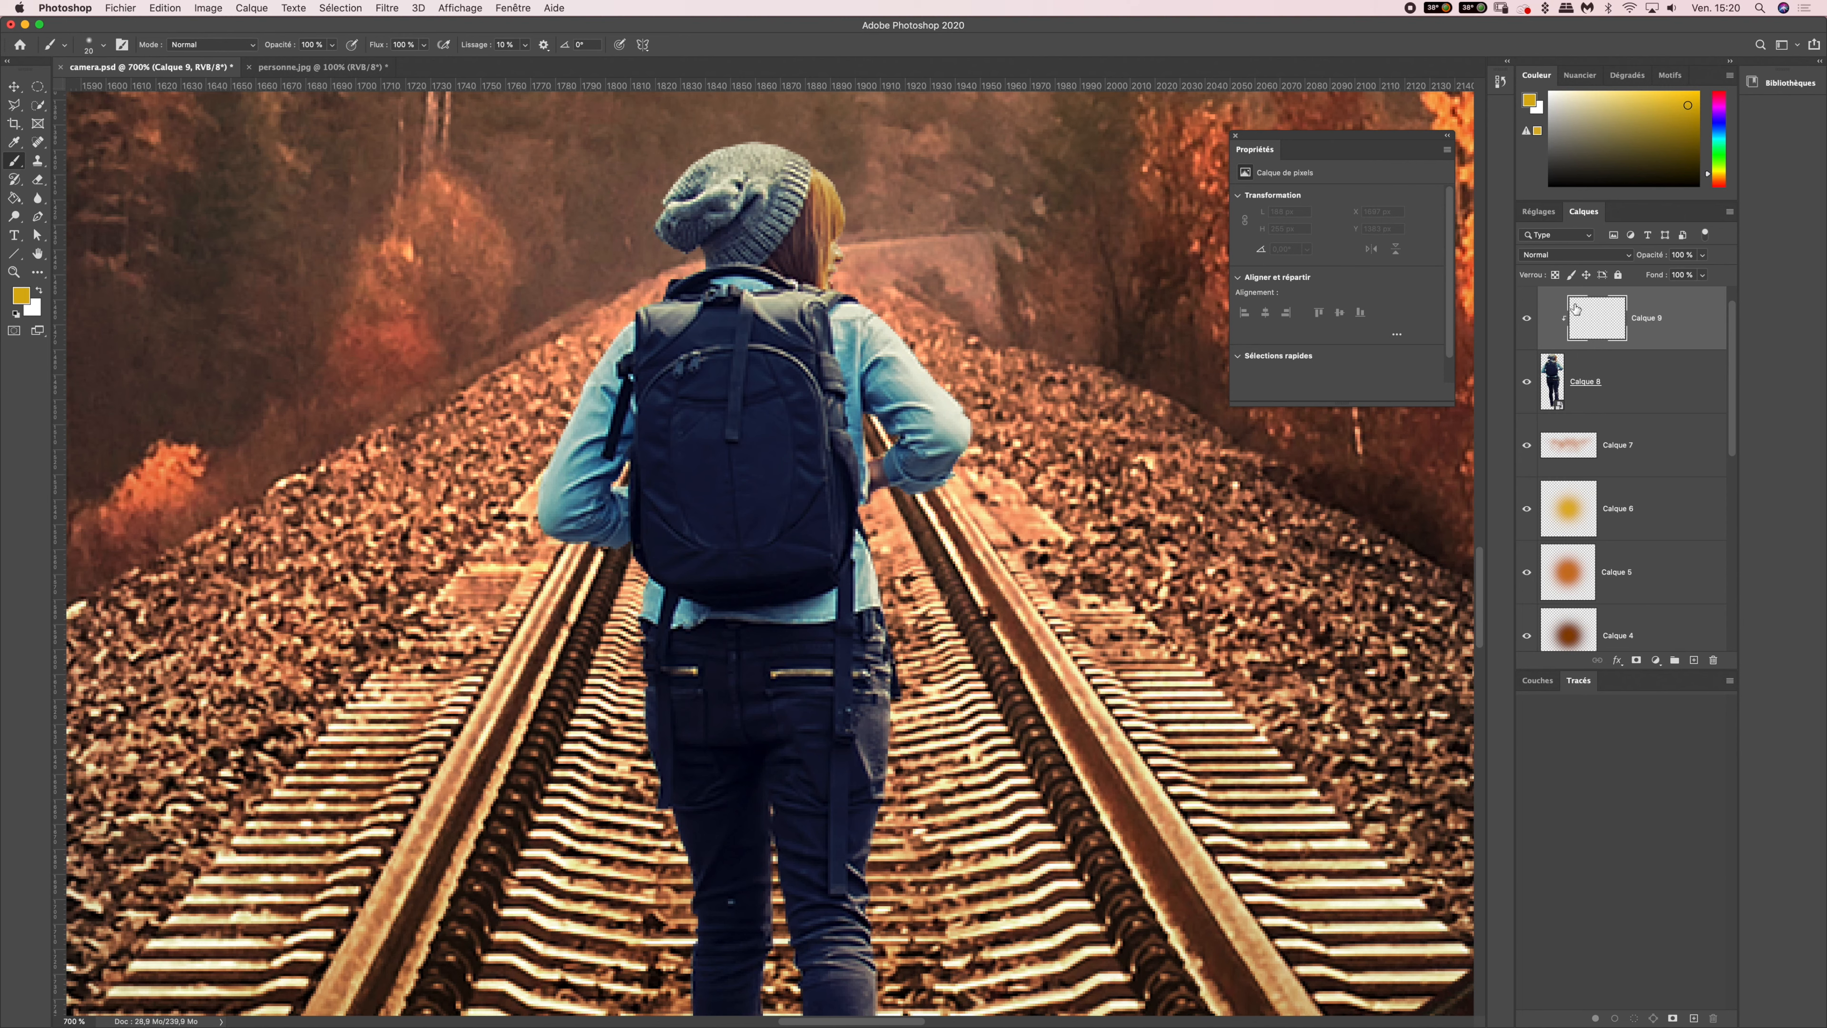
- Set the clipped layer's blend mode to Couleur and paint both shirt sleeves in golden yellow
click(1547, 255)
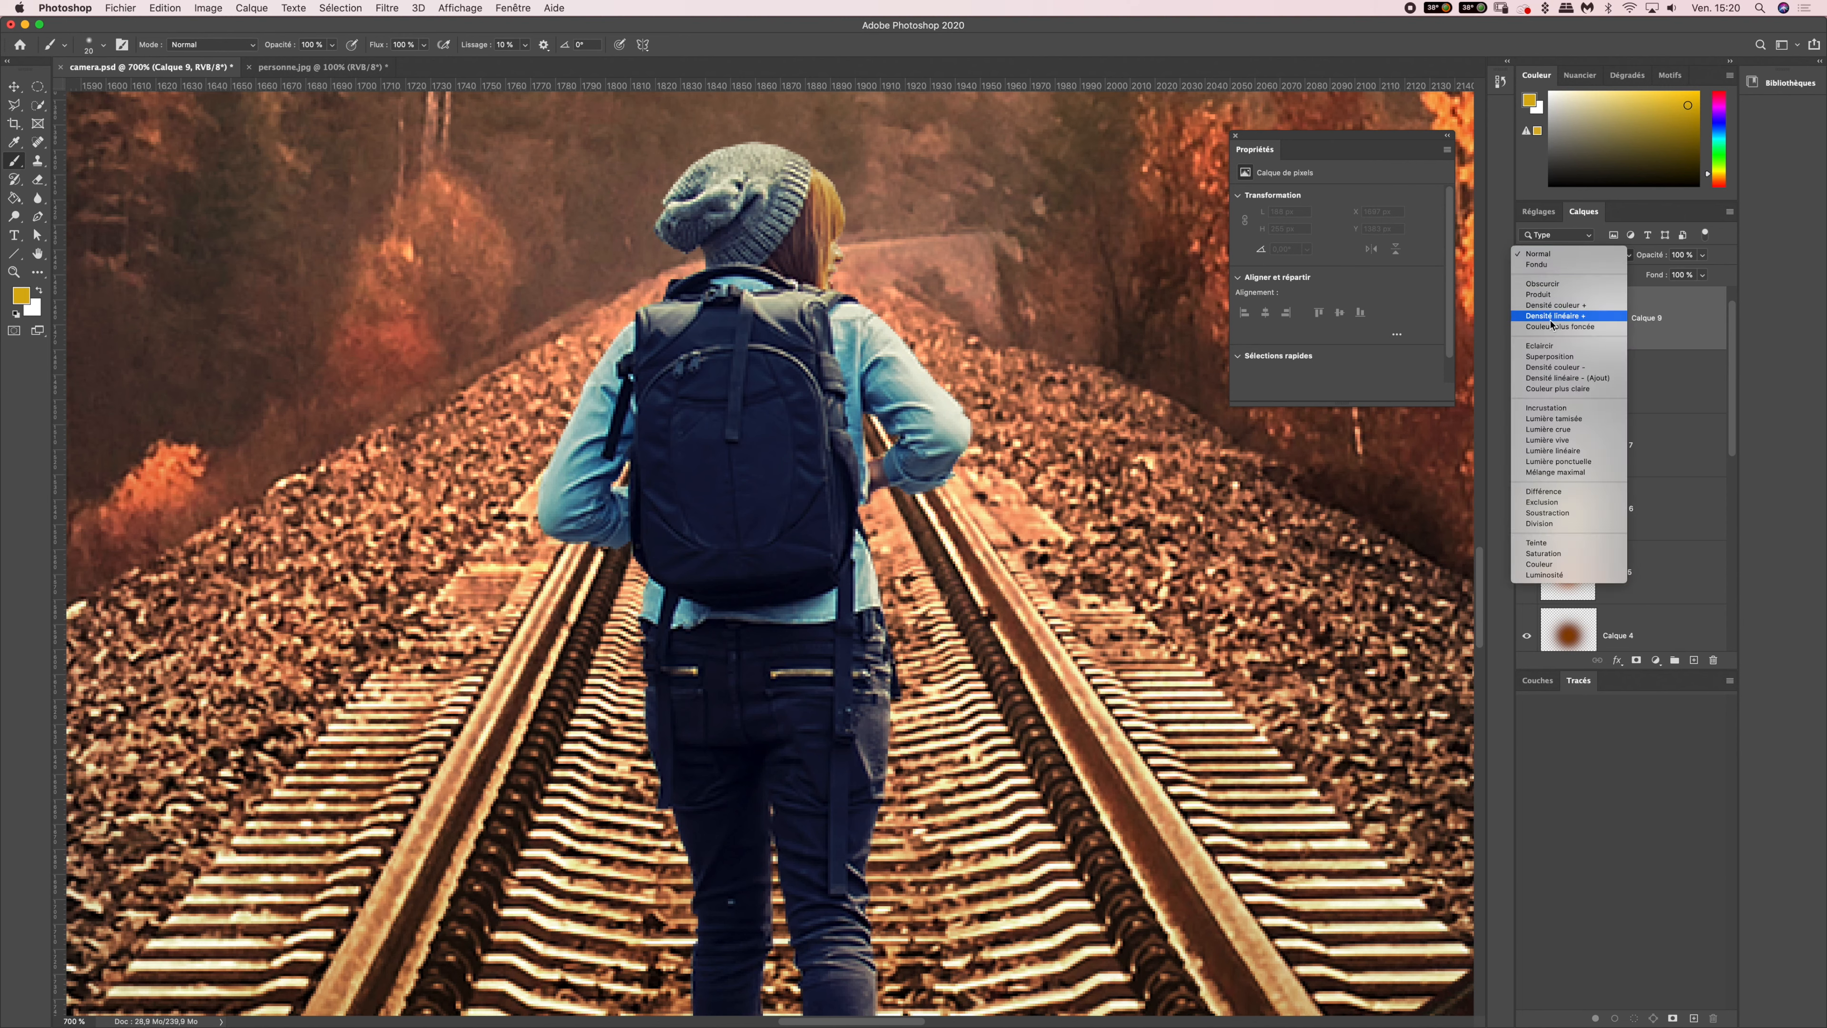
click(1559, 565)
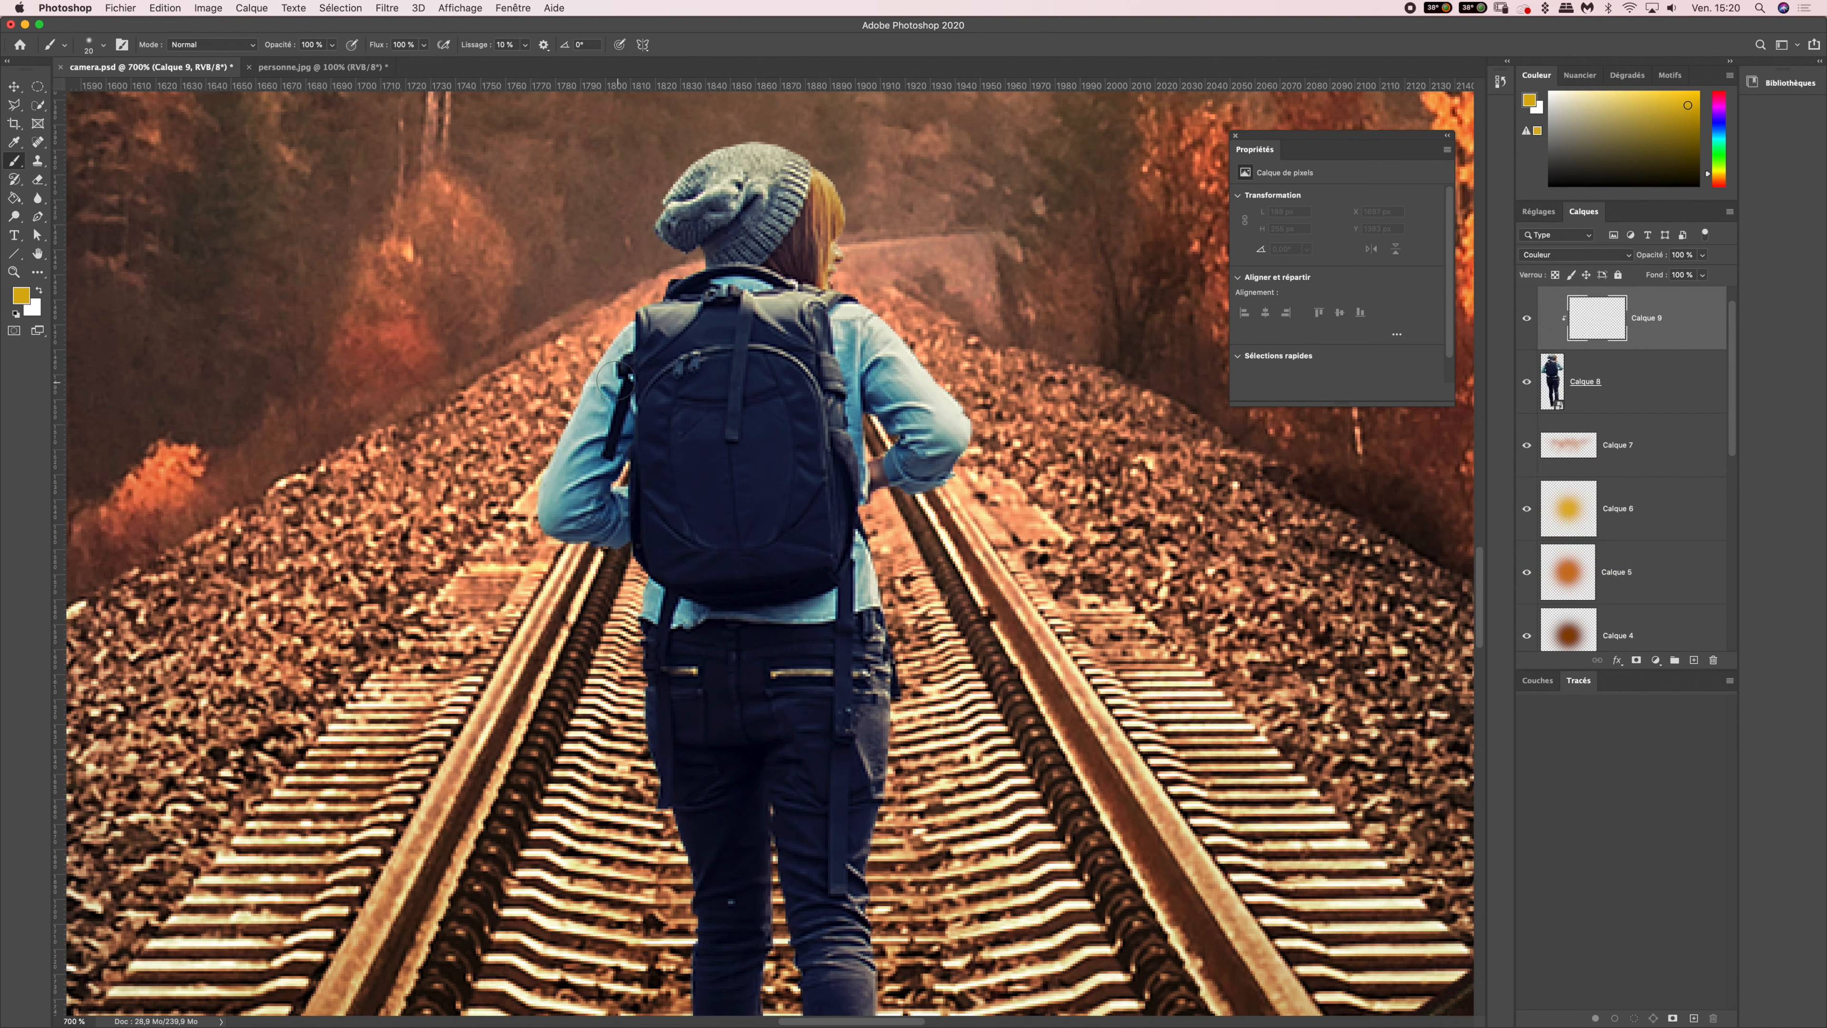
mouse_move(867, 346)
mouse_down()
mouse_move(915, 412)
mouse_move(908, 370)
mouse_move(897, 405)
mouse_move(883, 394)
mouse_move(922, 436)
mouse_move(911, 466)
mouse_move(942, 454)
mouse_move(950, 417)
mouse_move(935, 466)
mouse_move(906, 456)
mouse_move(935, 479)
mouse_up()
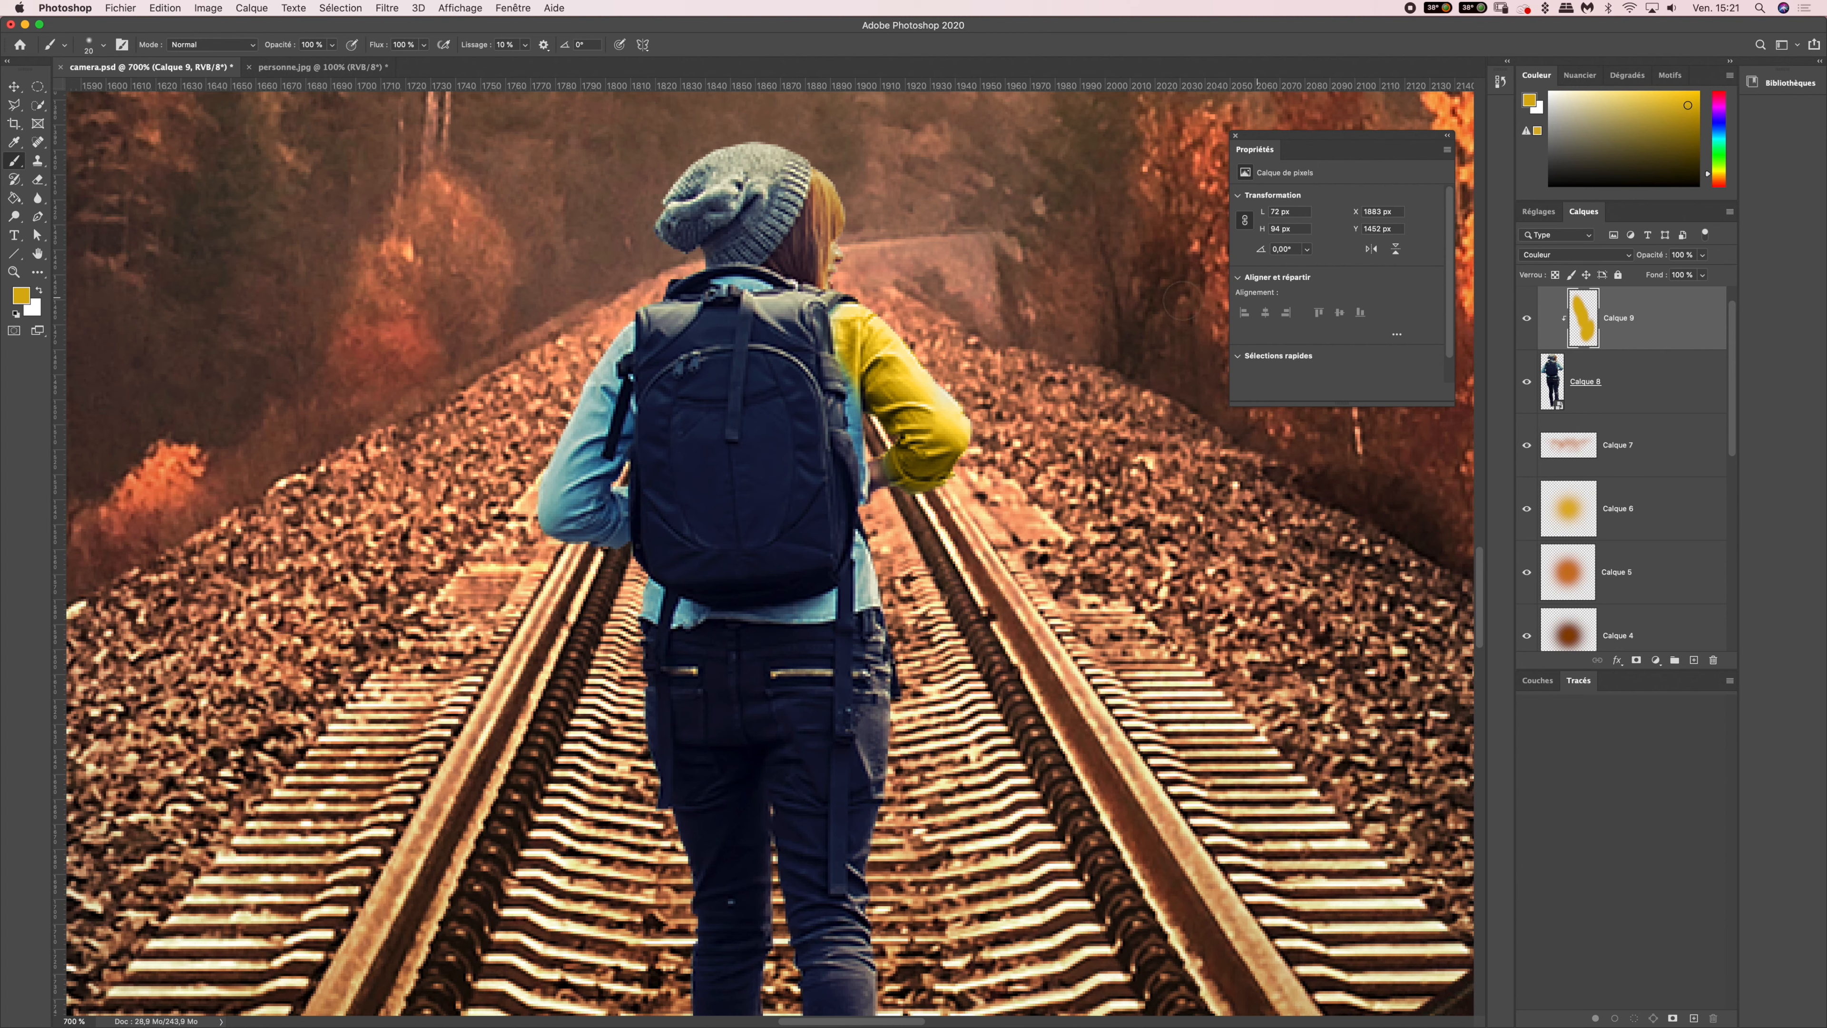
mouse_move(615, 407)
mouse_down()
mouse_move(579, 414)
mouse_move(557, 494)
mouse_up()
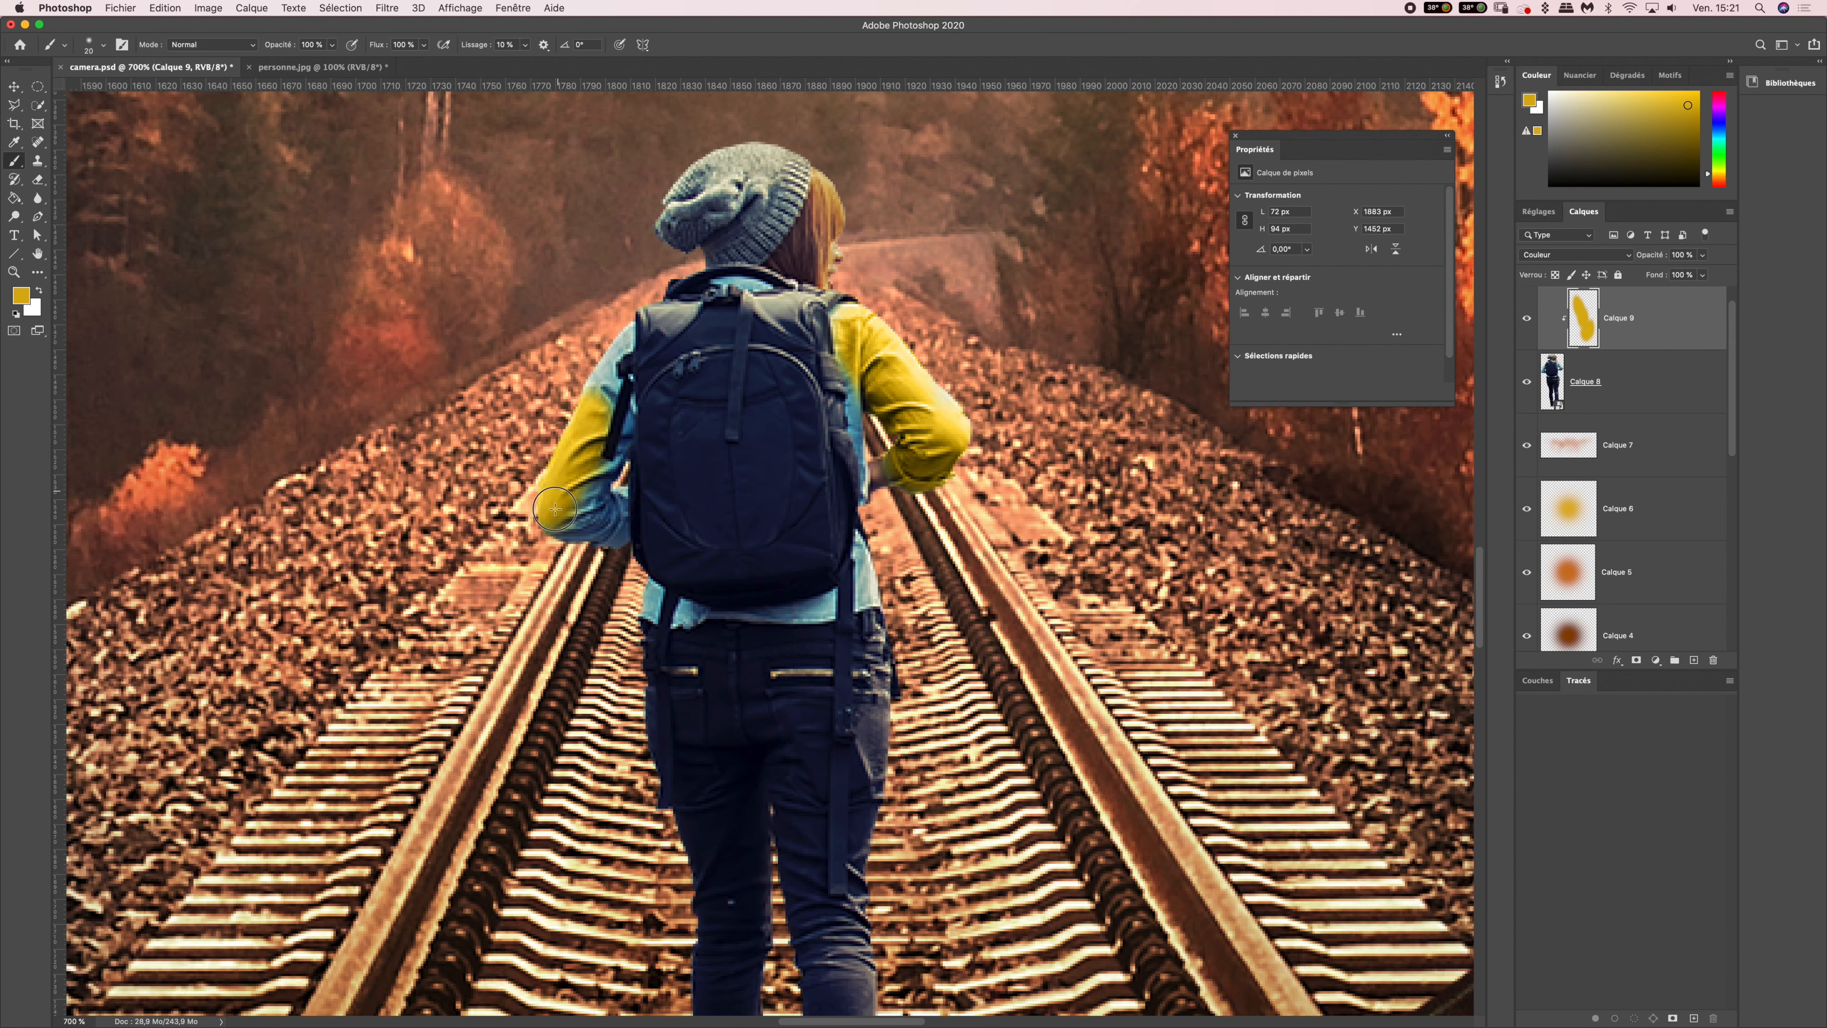
- Reduce the brush size to 10 px and paint the remaining blue areas along the sleeves and beside the backpack
click(95, 46)
drag(154, 70, 139, 73)
text(10)
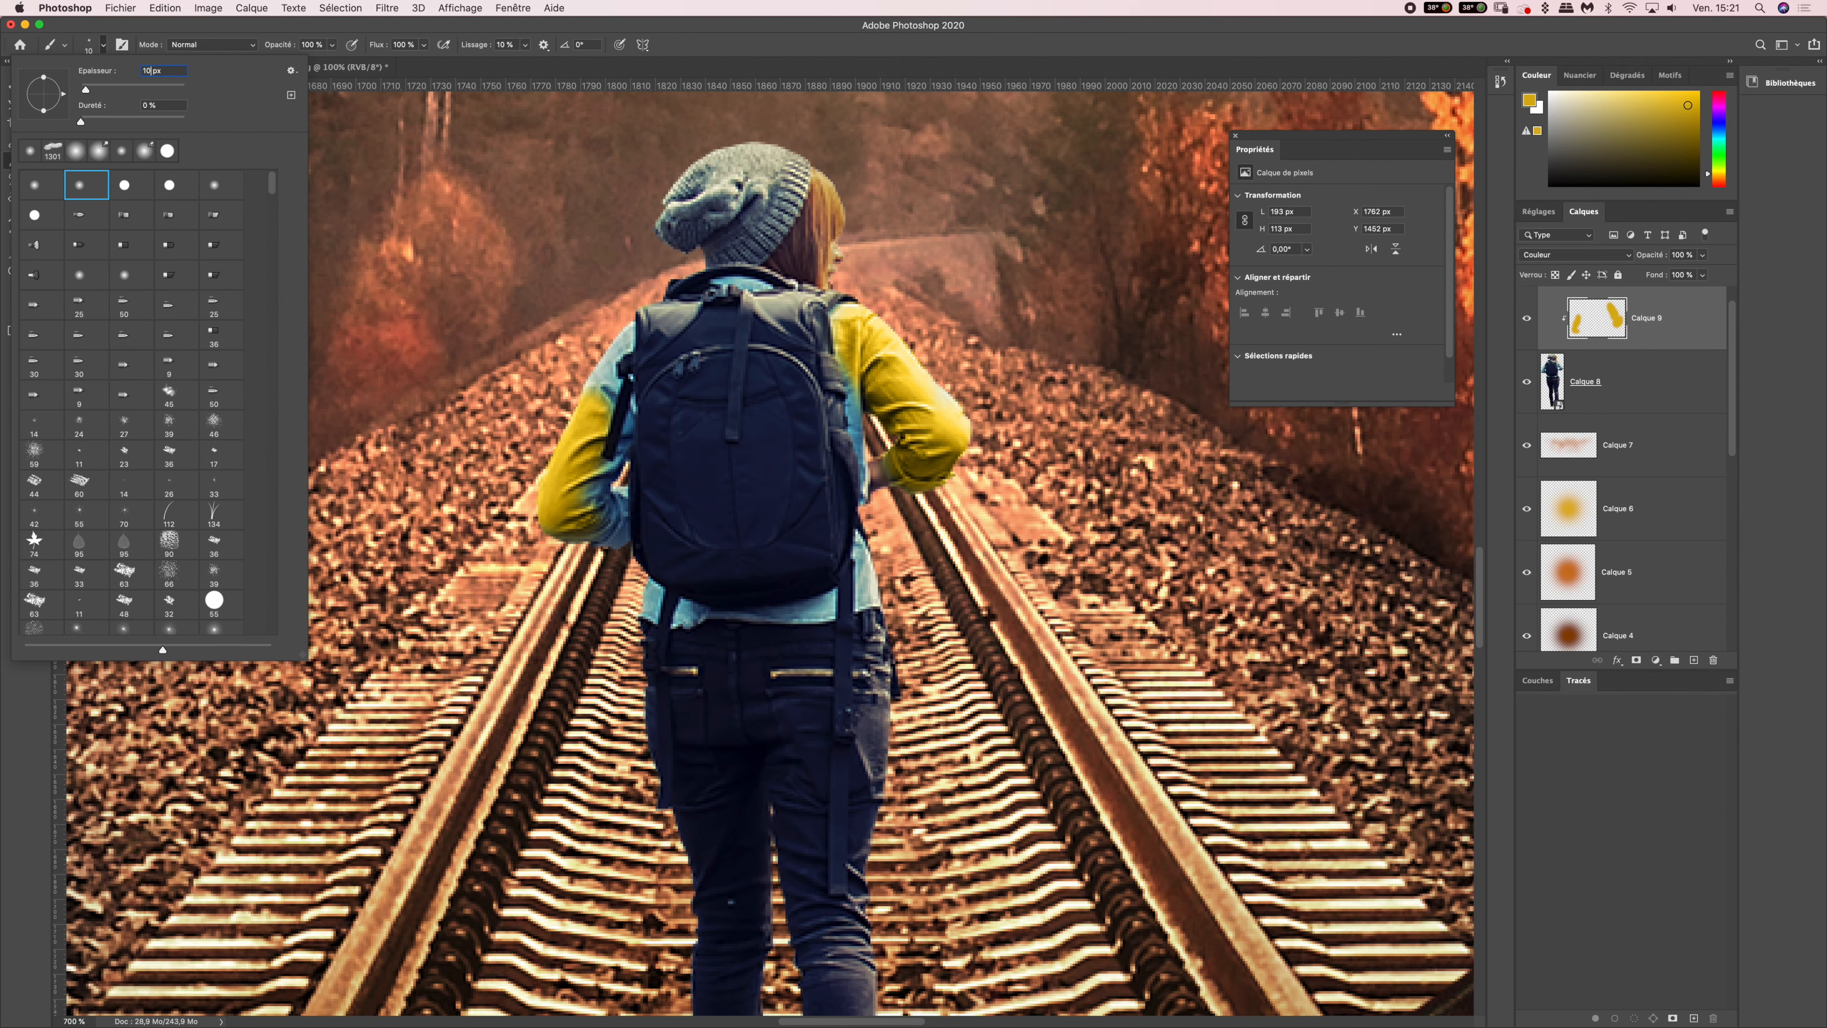
key(Return)
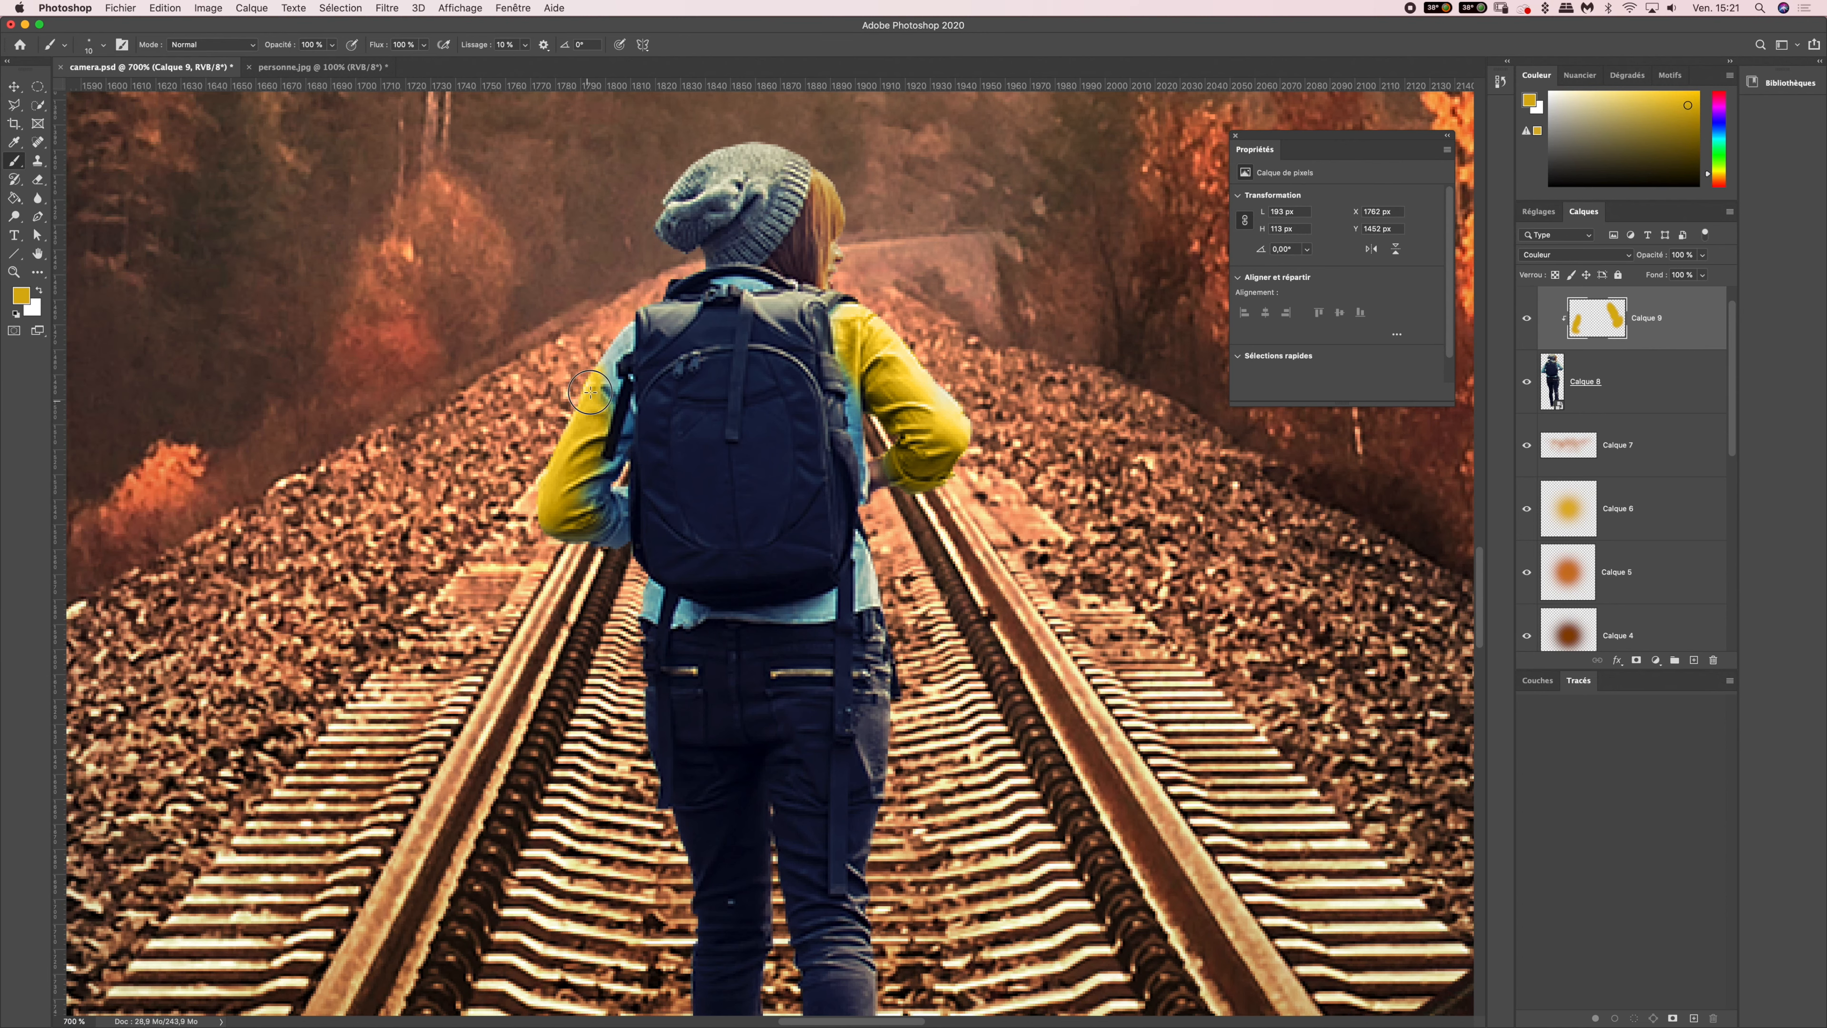
mouse_move(595, 379)
mouse_down()
mouse_move(627, 324)
mouse_move(601, 375)
mouse_move(620, 463)
mouse_move(629, 407)
mouse_move(605, 496)
mouse_move(539, 504)
mouse_move(575, 536)
mouse_move(615, 503)
mouse_move(611, 539)
mouse_move(618, 504)
mouse_up()
drag(632, 400, 630, 375)
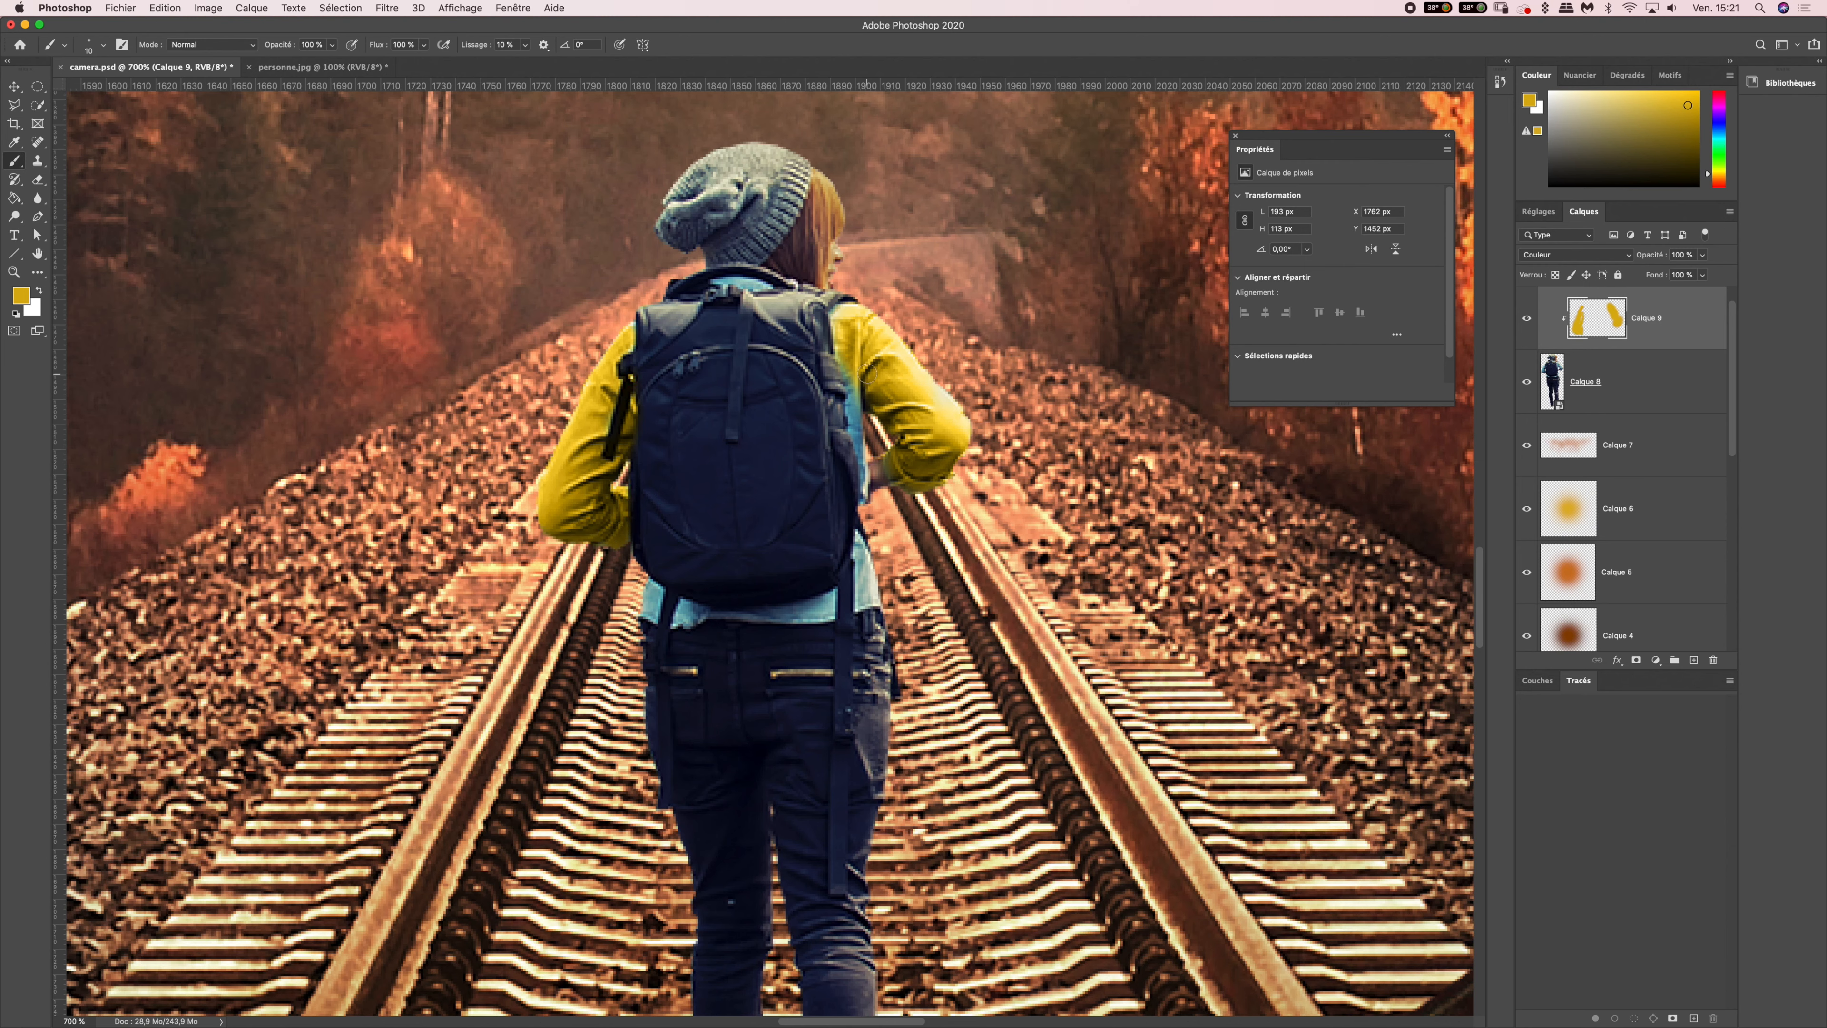
drag(841, 356, 852, 468)
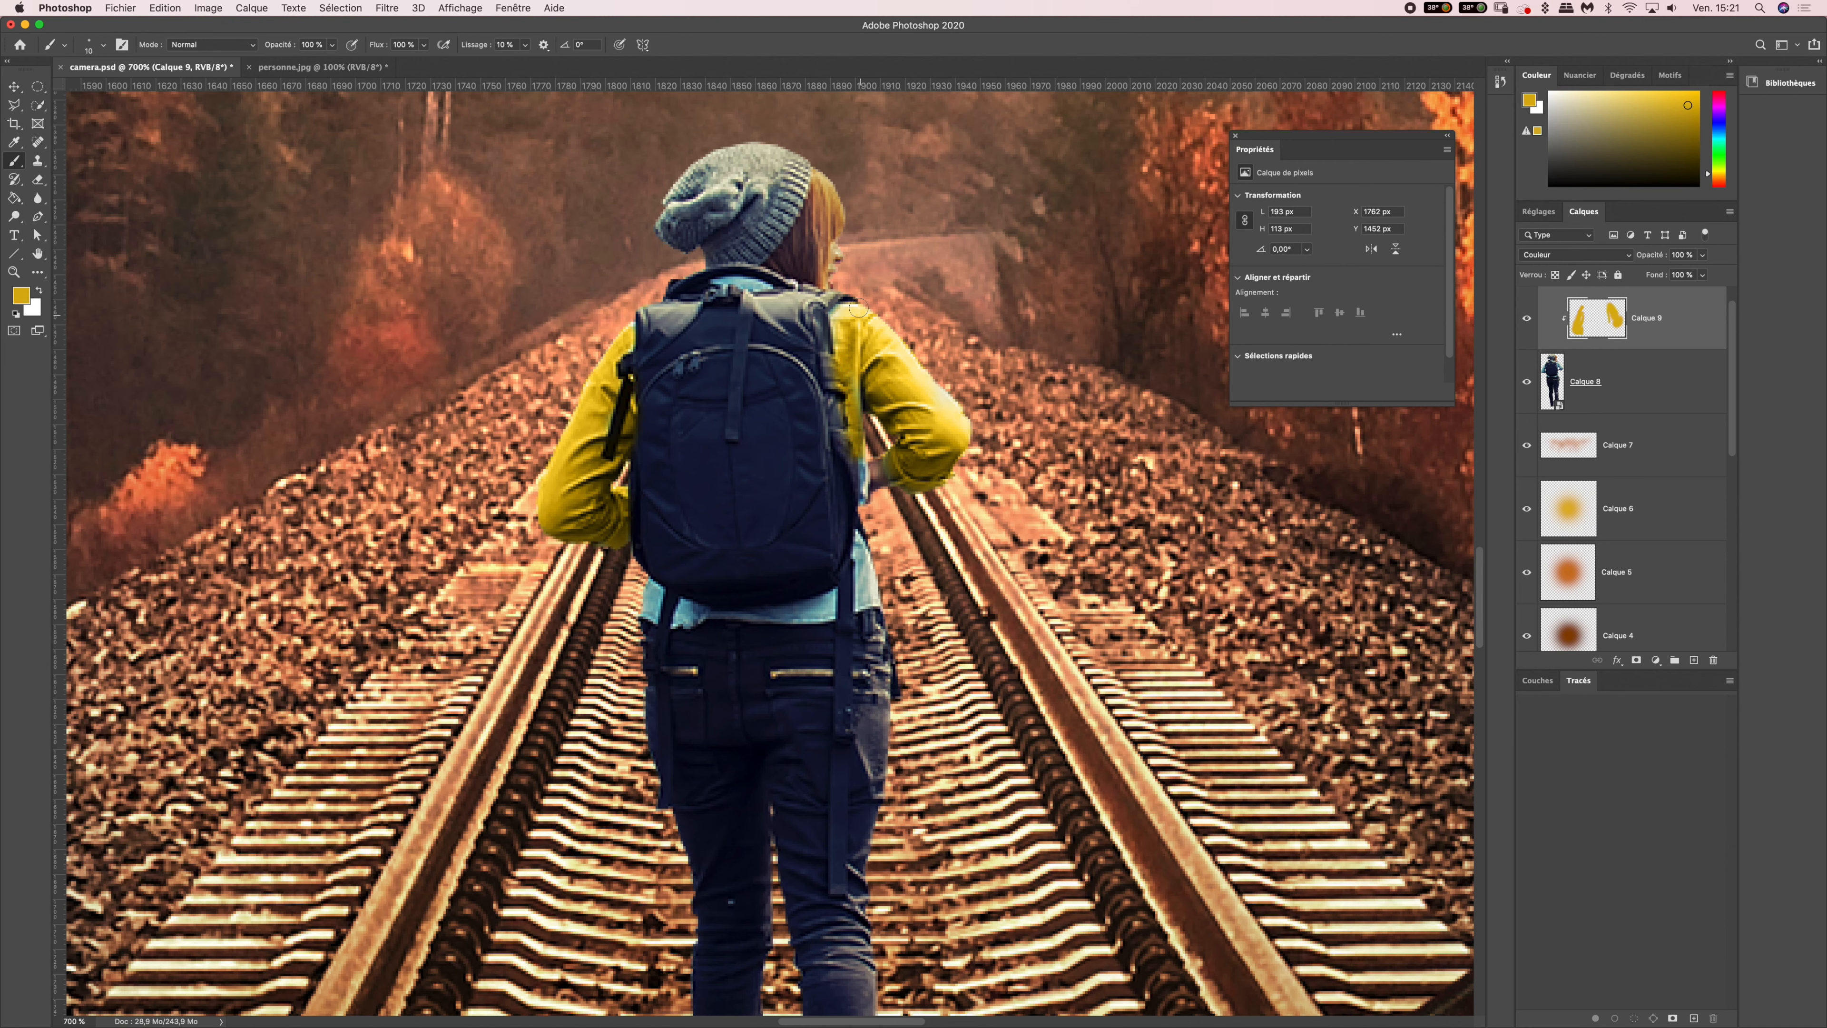
- Reduce the brush size to 5 px and paint the shirt's collar, side and hem below the backpack yellow
click(90, 46)
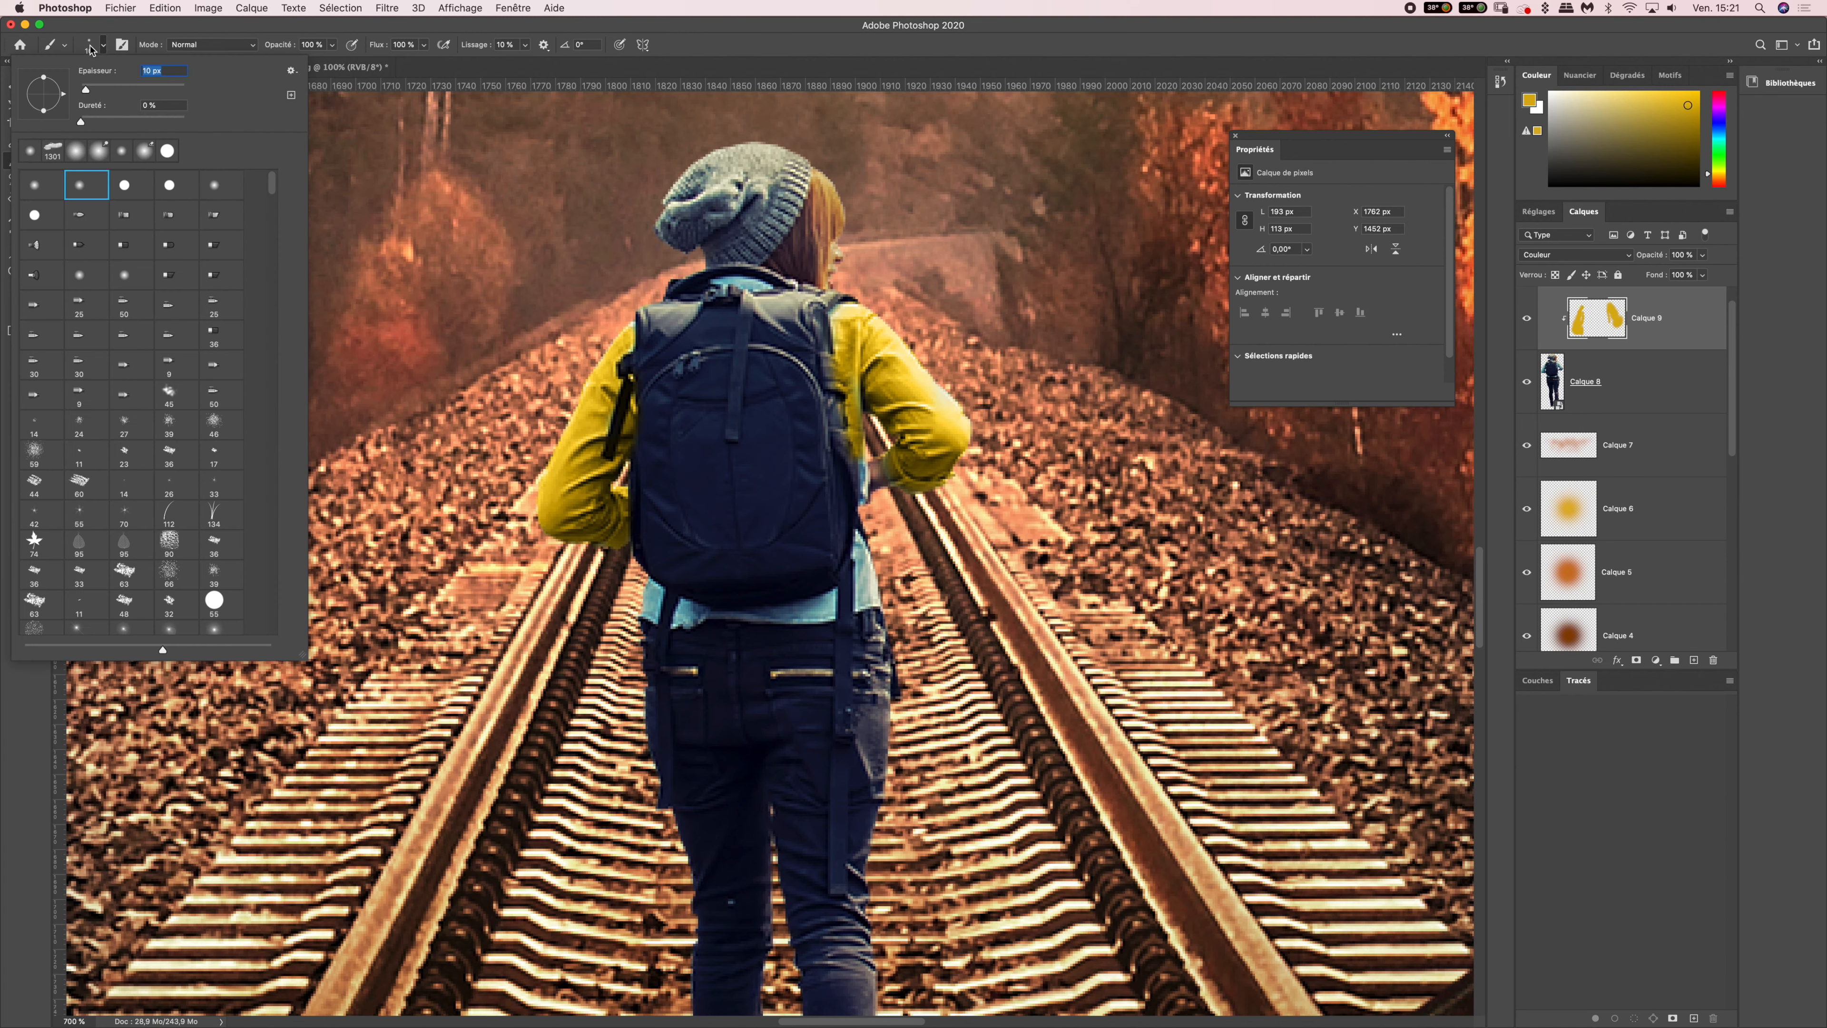
text(5)
key(Return)
mouse_move(720, 284)
mouse_down()
mouse_move(766, 277)
mouse_move(739, 286)
mouse_up()
mouse_move(846, 488)
mouse_down()
mouse_move(859, 504)
mouse_move(852, 461)
mouse_move(856, 507)
mouse_up()
mouse_move(662, 602)
mouse_down()
mouse_move(651, 619)
mouse_move(654, 575)
mouse_move(658, 622)
mouse_move(651, 589)
mouse_move(690, 622)
mouse_move(697, 603)
mouse_move(799, 612)
mouse_move(820, 594)
mouse_move(812, 612)
mouse_move(762, 608)
mouse_move(856, 615)
mouse_move(855, 547)
mouse_move(863, 612)
mouse_move(856, 562)
mouse_move(839, 594)
mouse_up()
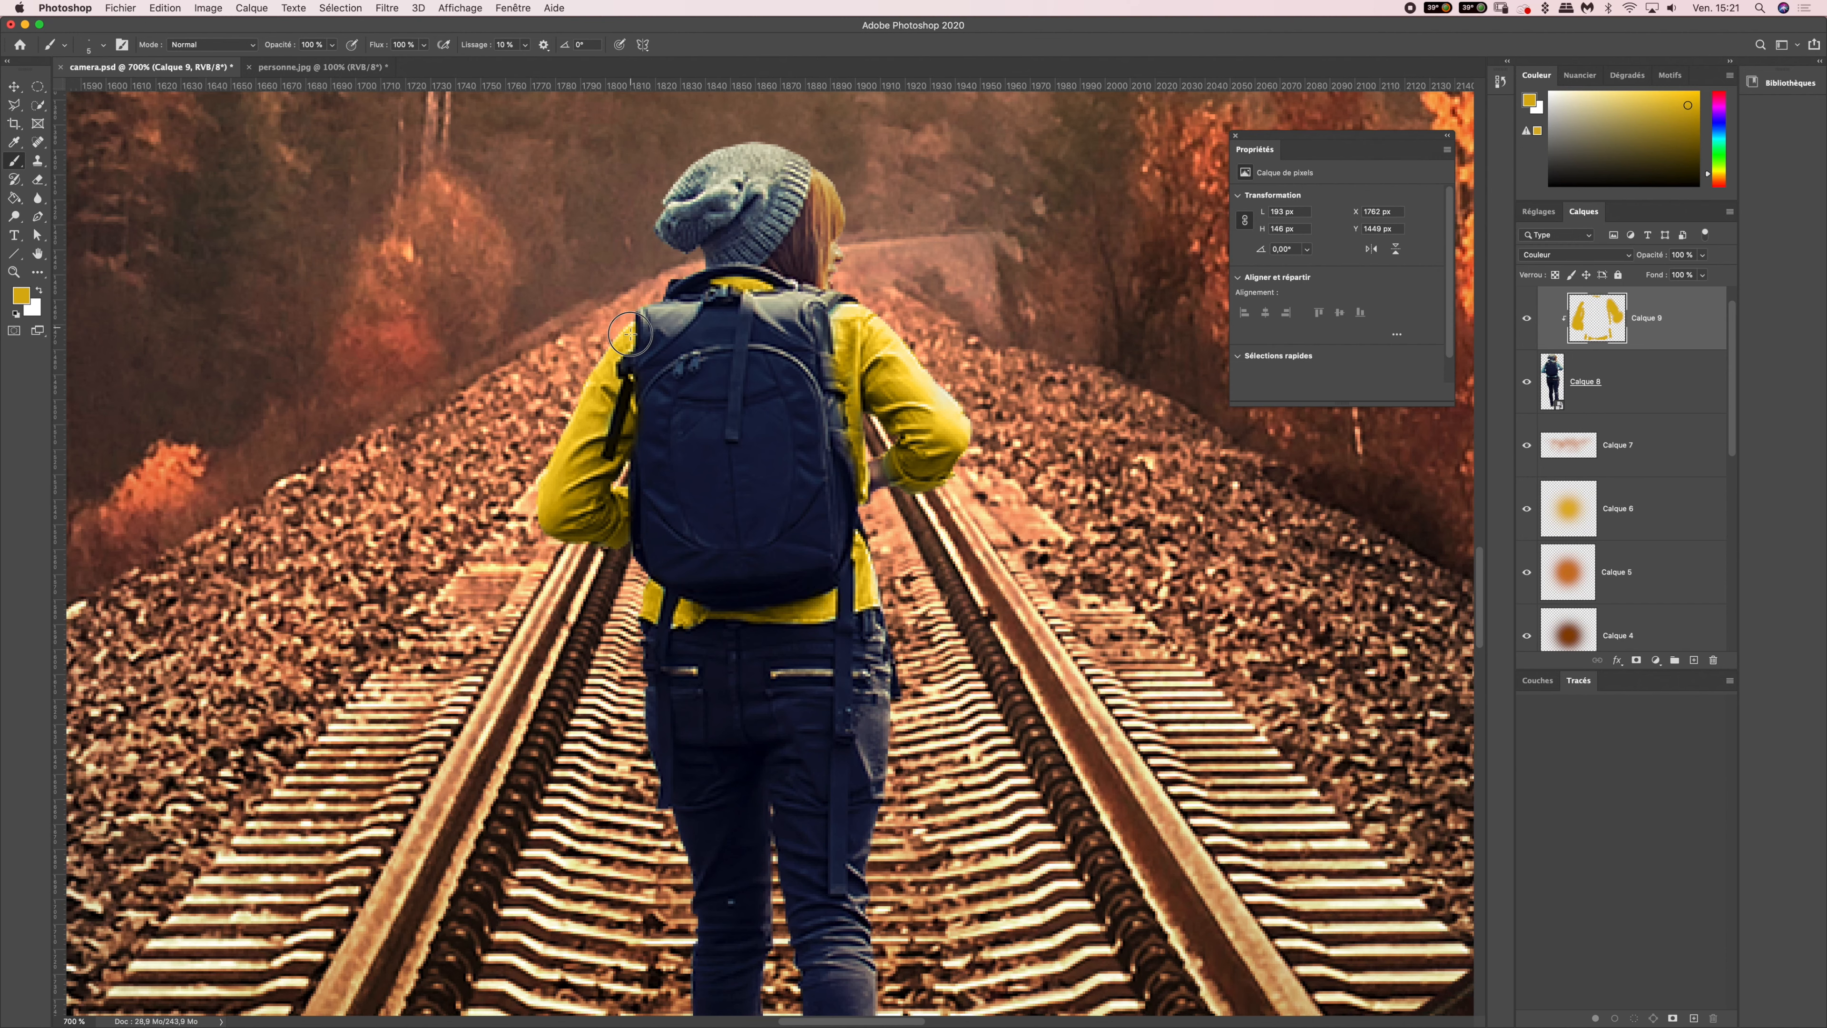
- Compare the person with and without the yellow colour layer, and examine the whole composite
click(1527, 318)
click(1526, 320)
click(1526, 320)
click(1526, 320)
key(super+minus)
key(super+minus)
key(super+minus)
key(super+minus)
key(super+minus)
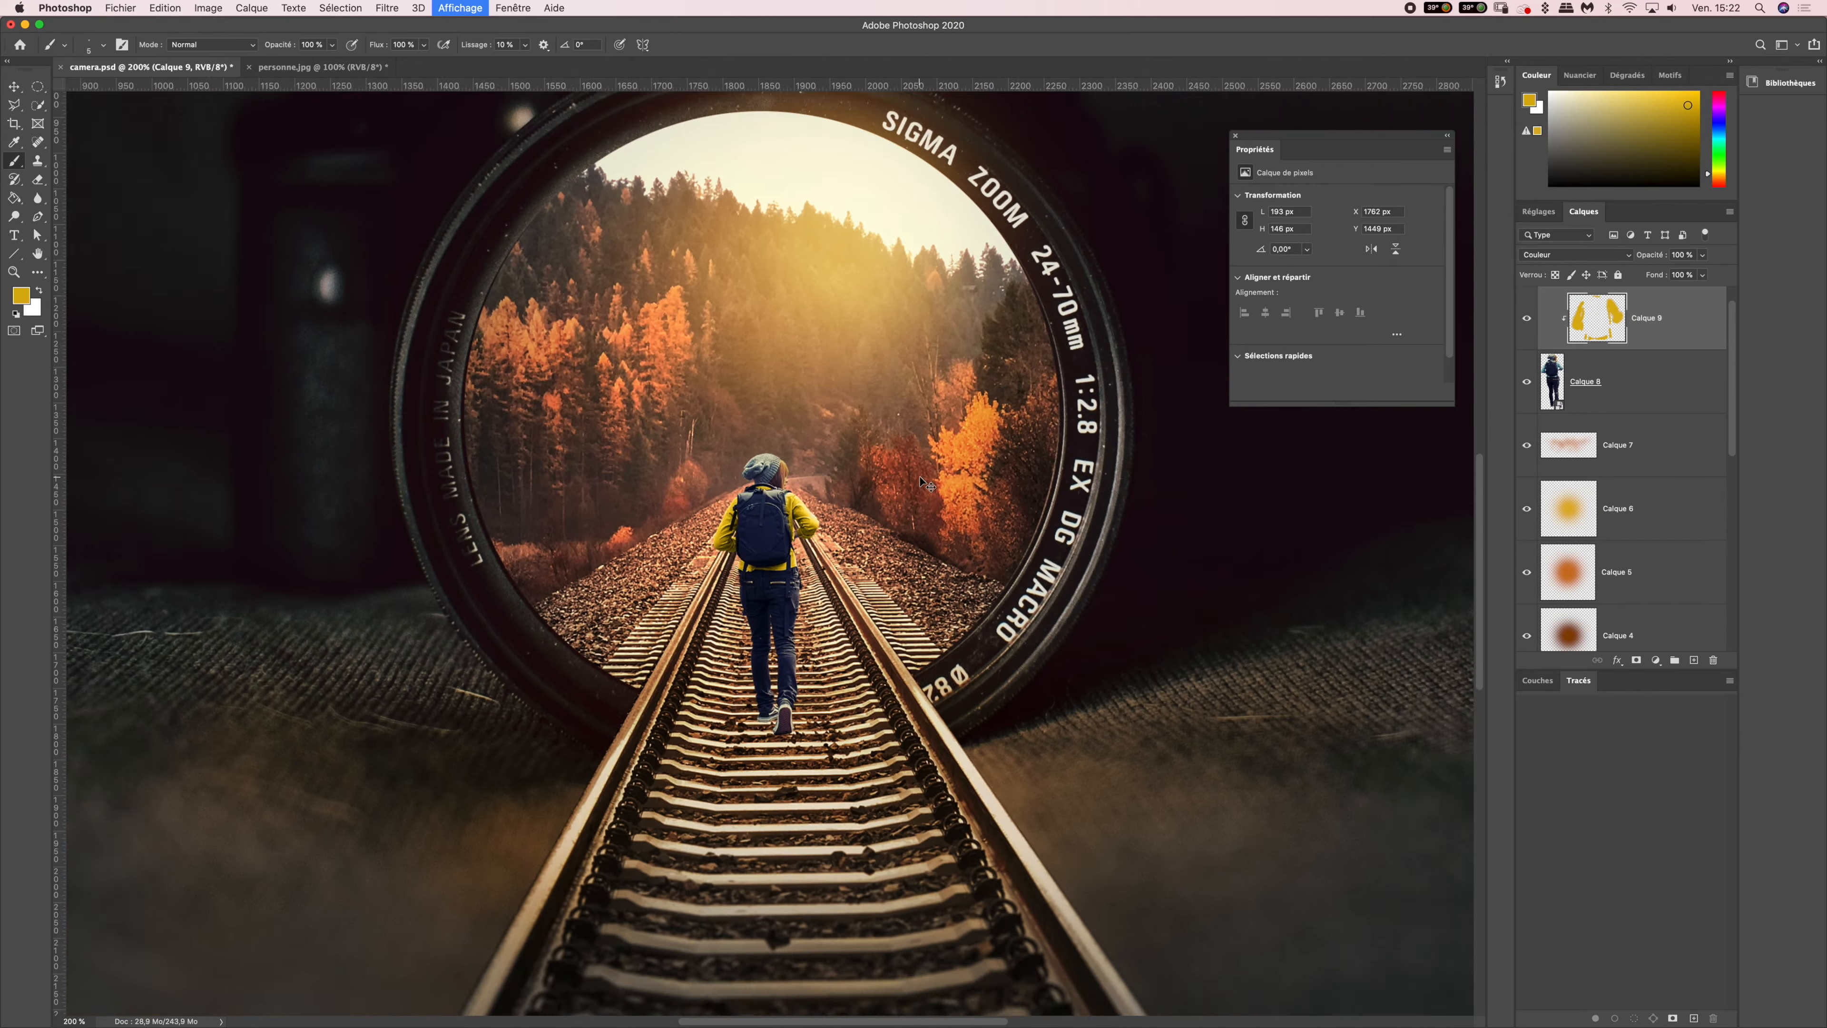
key(super+minus)
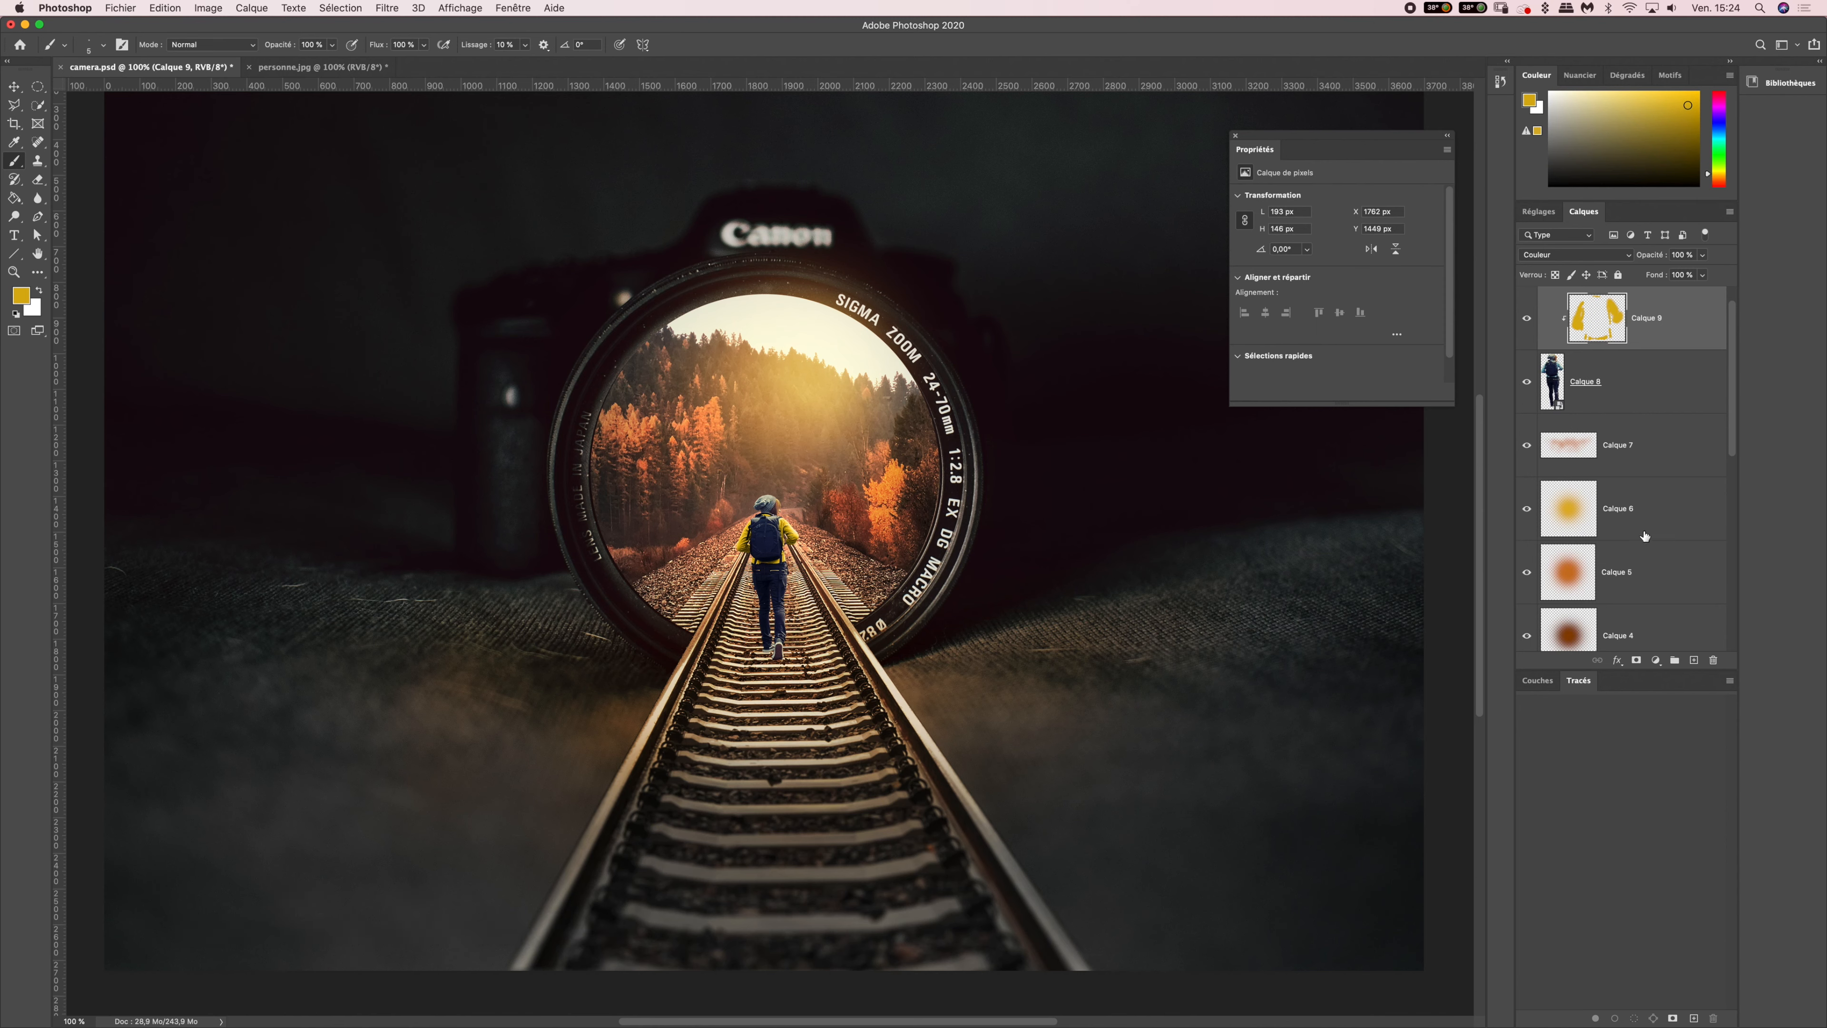
- Add a colour overlay effect to the yellow shirt layer with the Couleur blend mode and open its colour for editing
click(1618, 661)
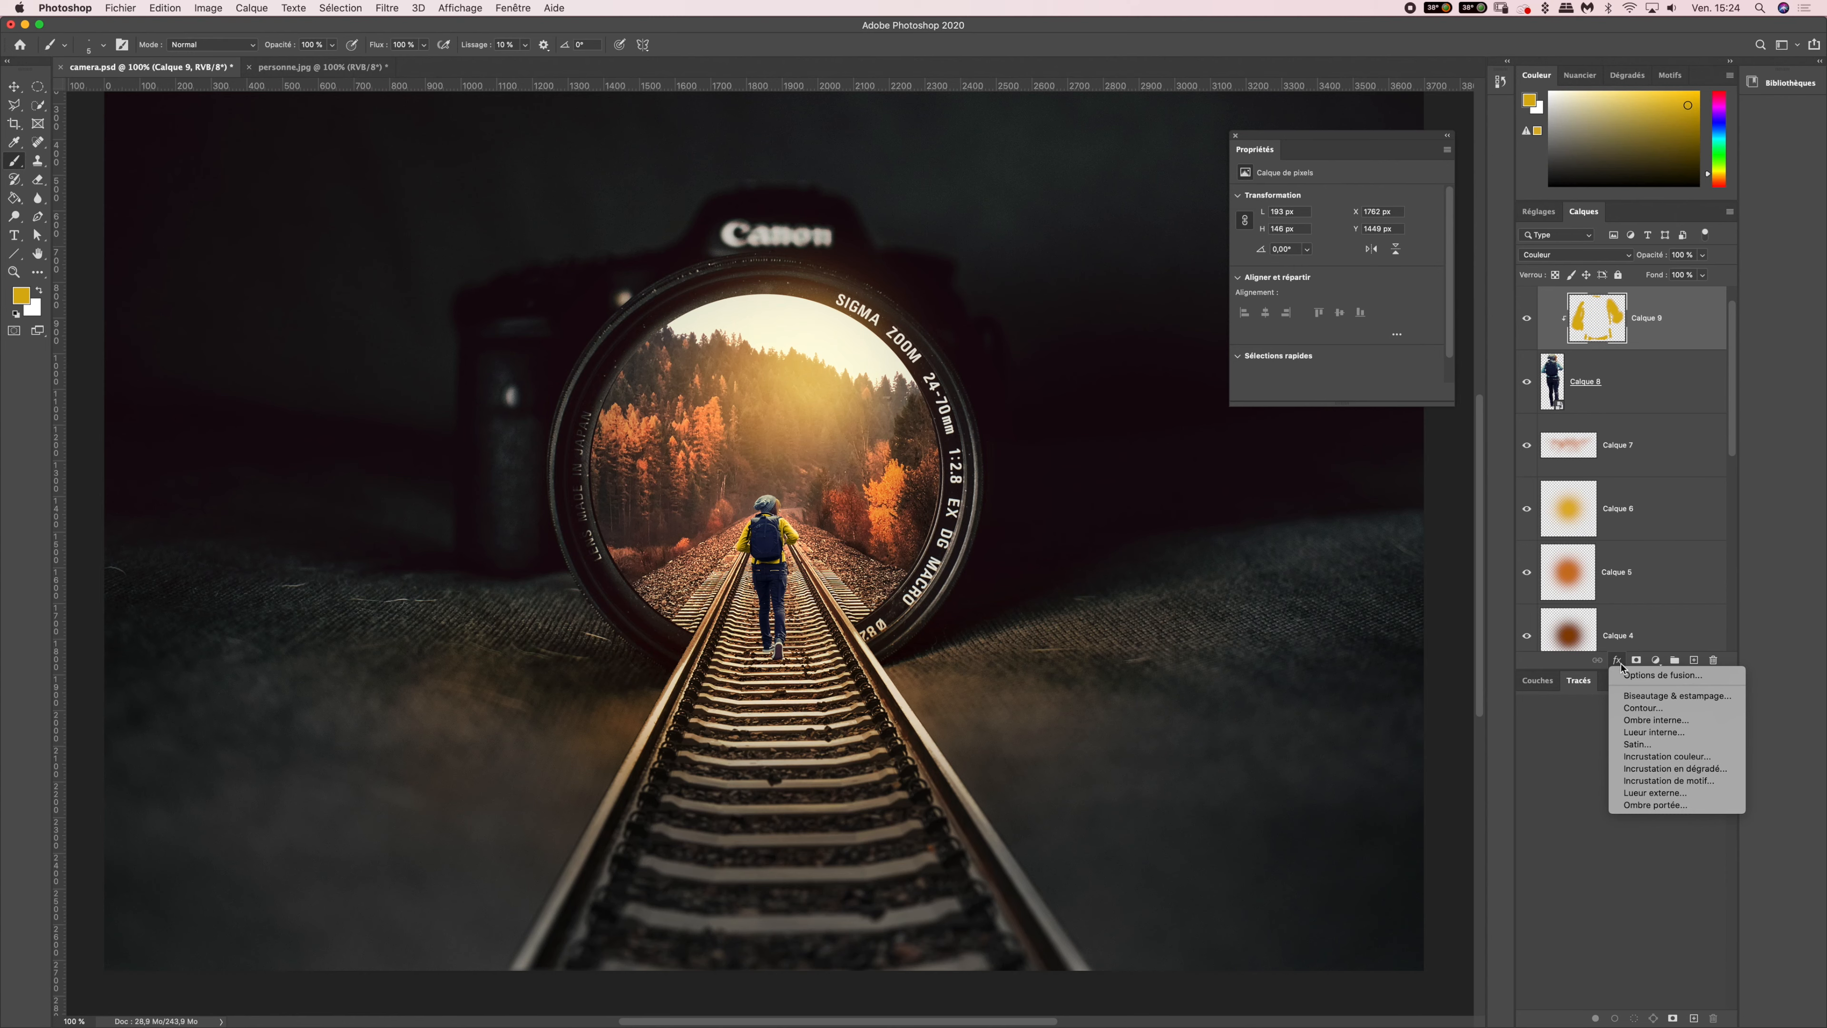
click(1691, 758)
drag(829, 67, 725, 73)
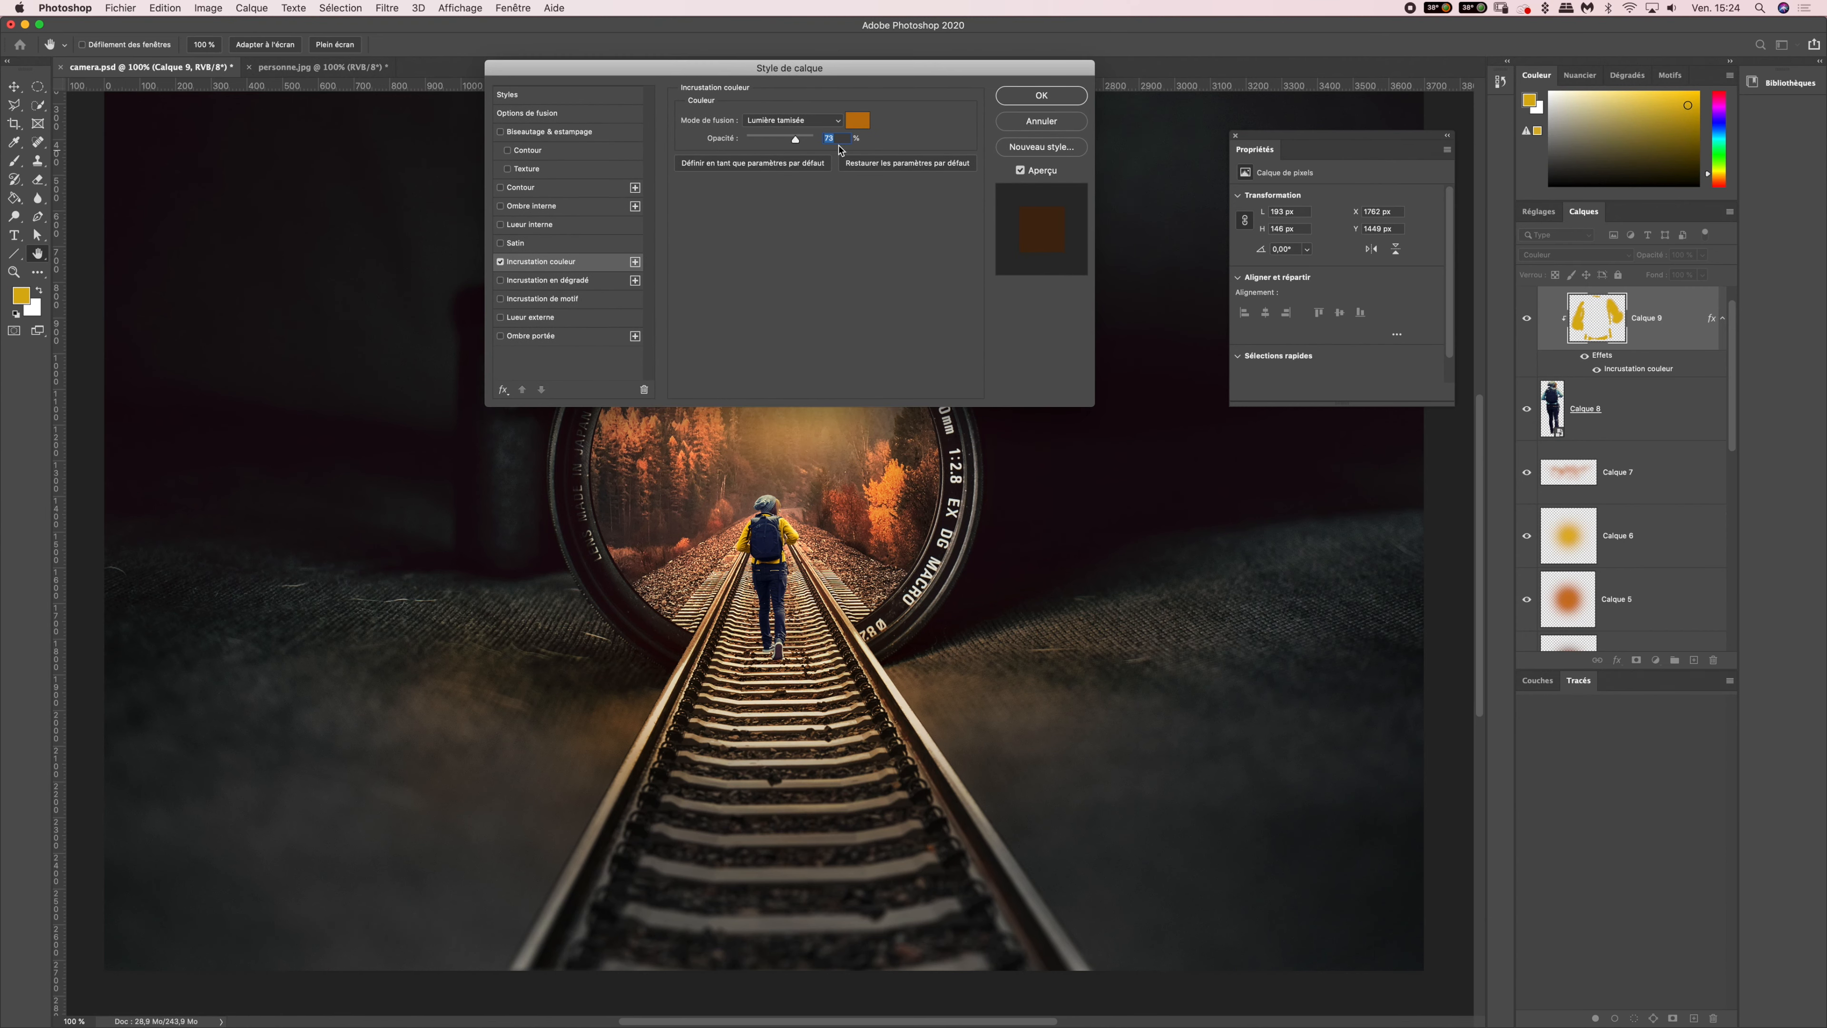
click(769, 121)
click(773, 266)
click(854, 122)
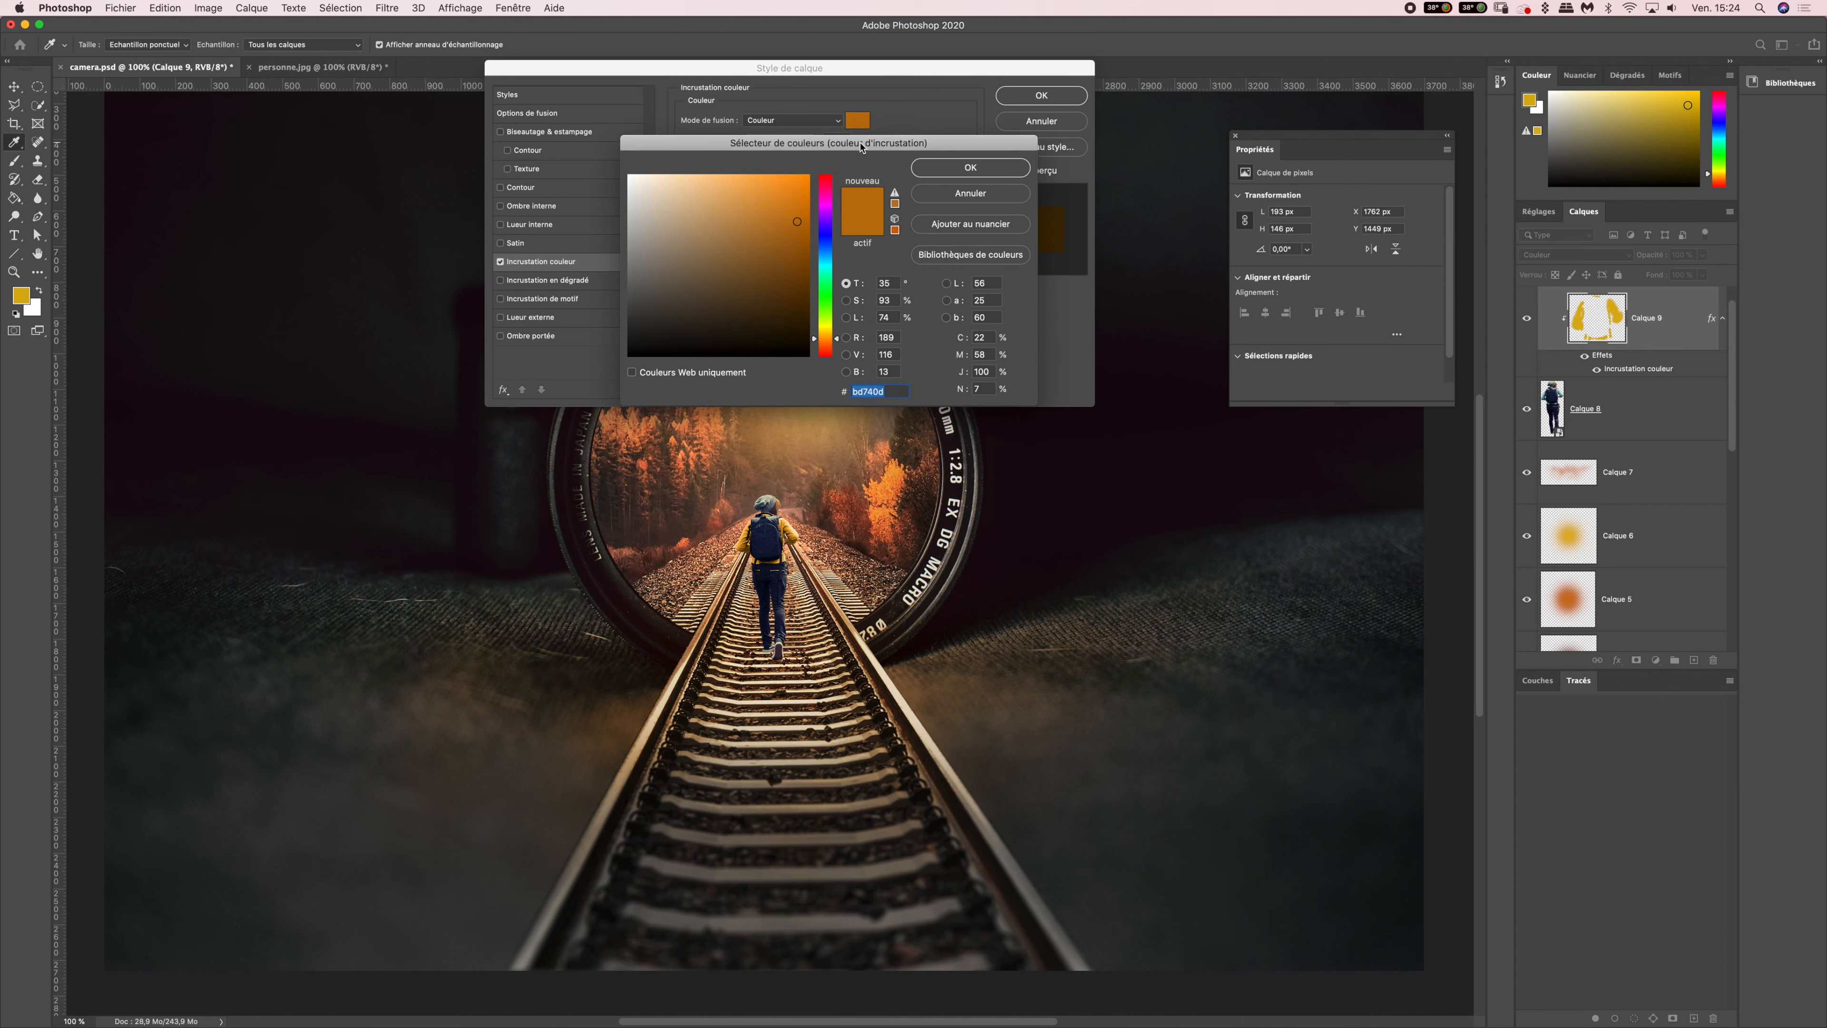
drag(864, 149, 924, 141)
- Try green, blue, red and yellow-green as the shirt's overlay colour
click(885, 292)
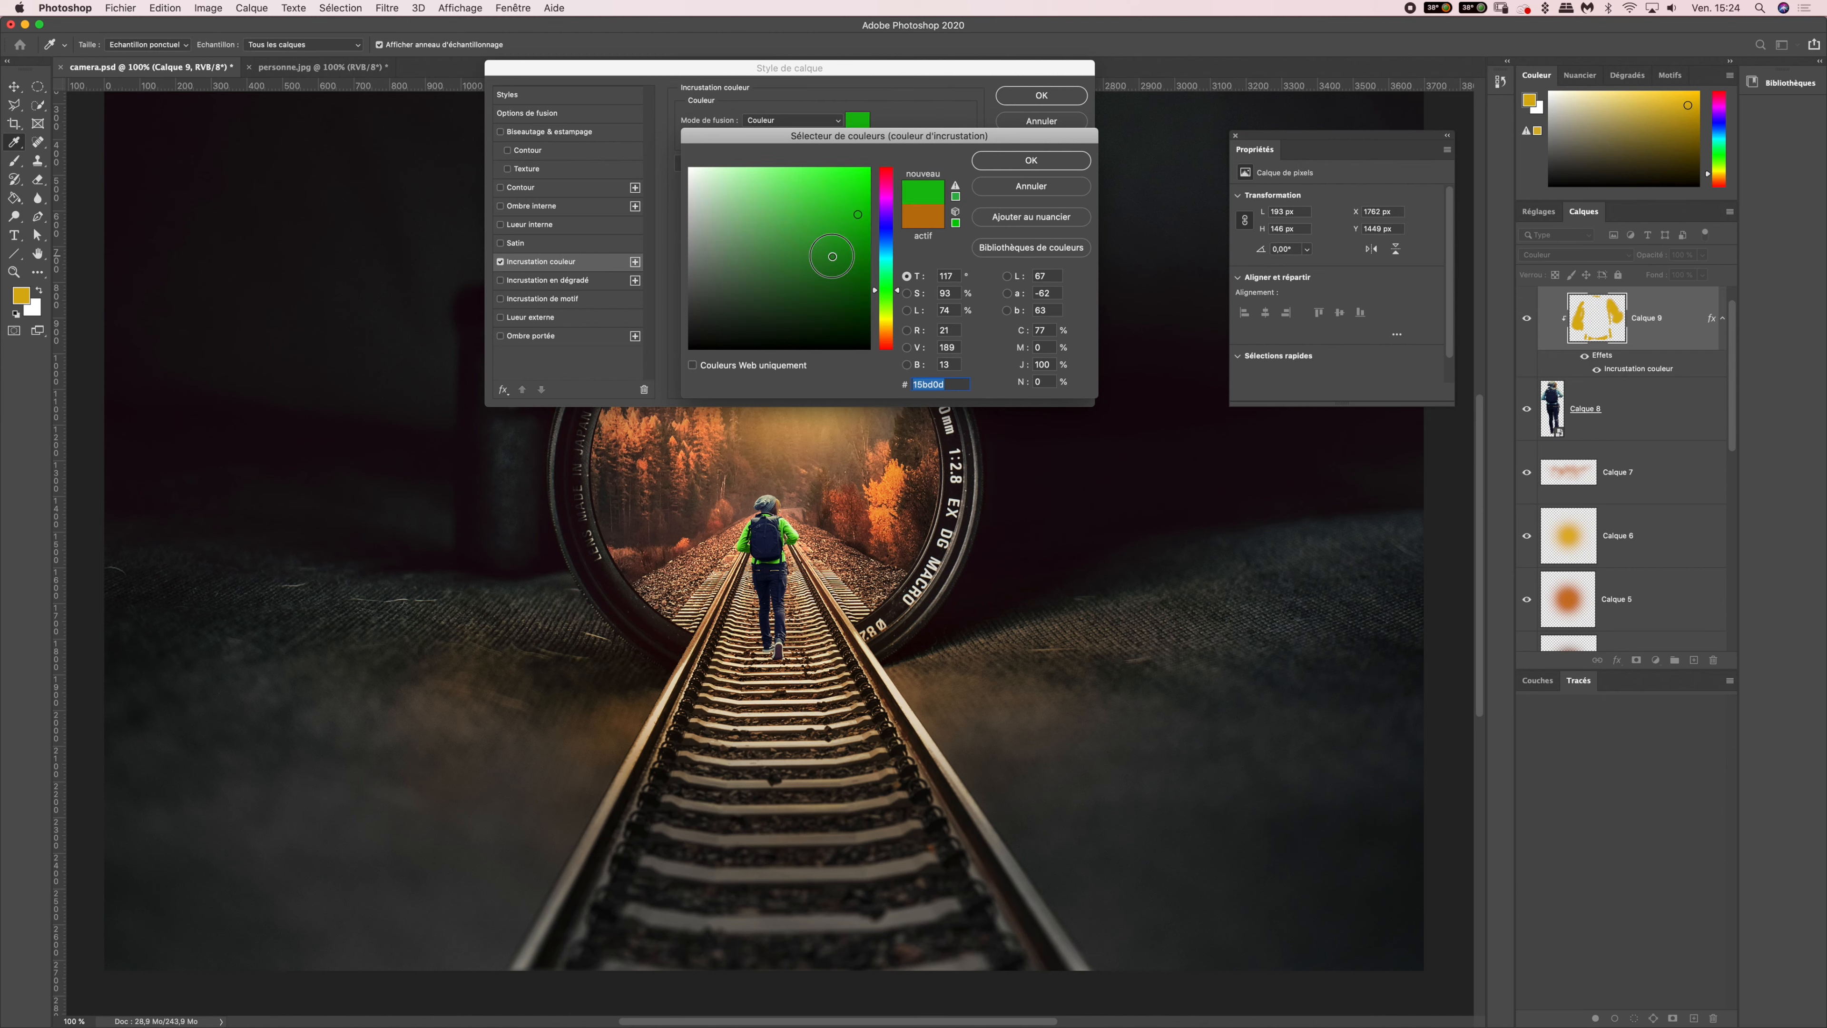
click(885, 242)
click(842, 210)
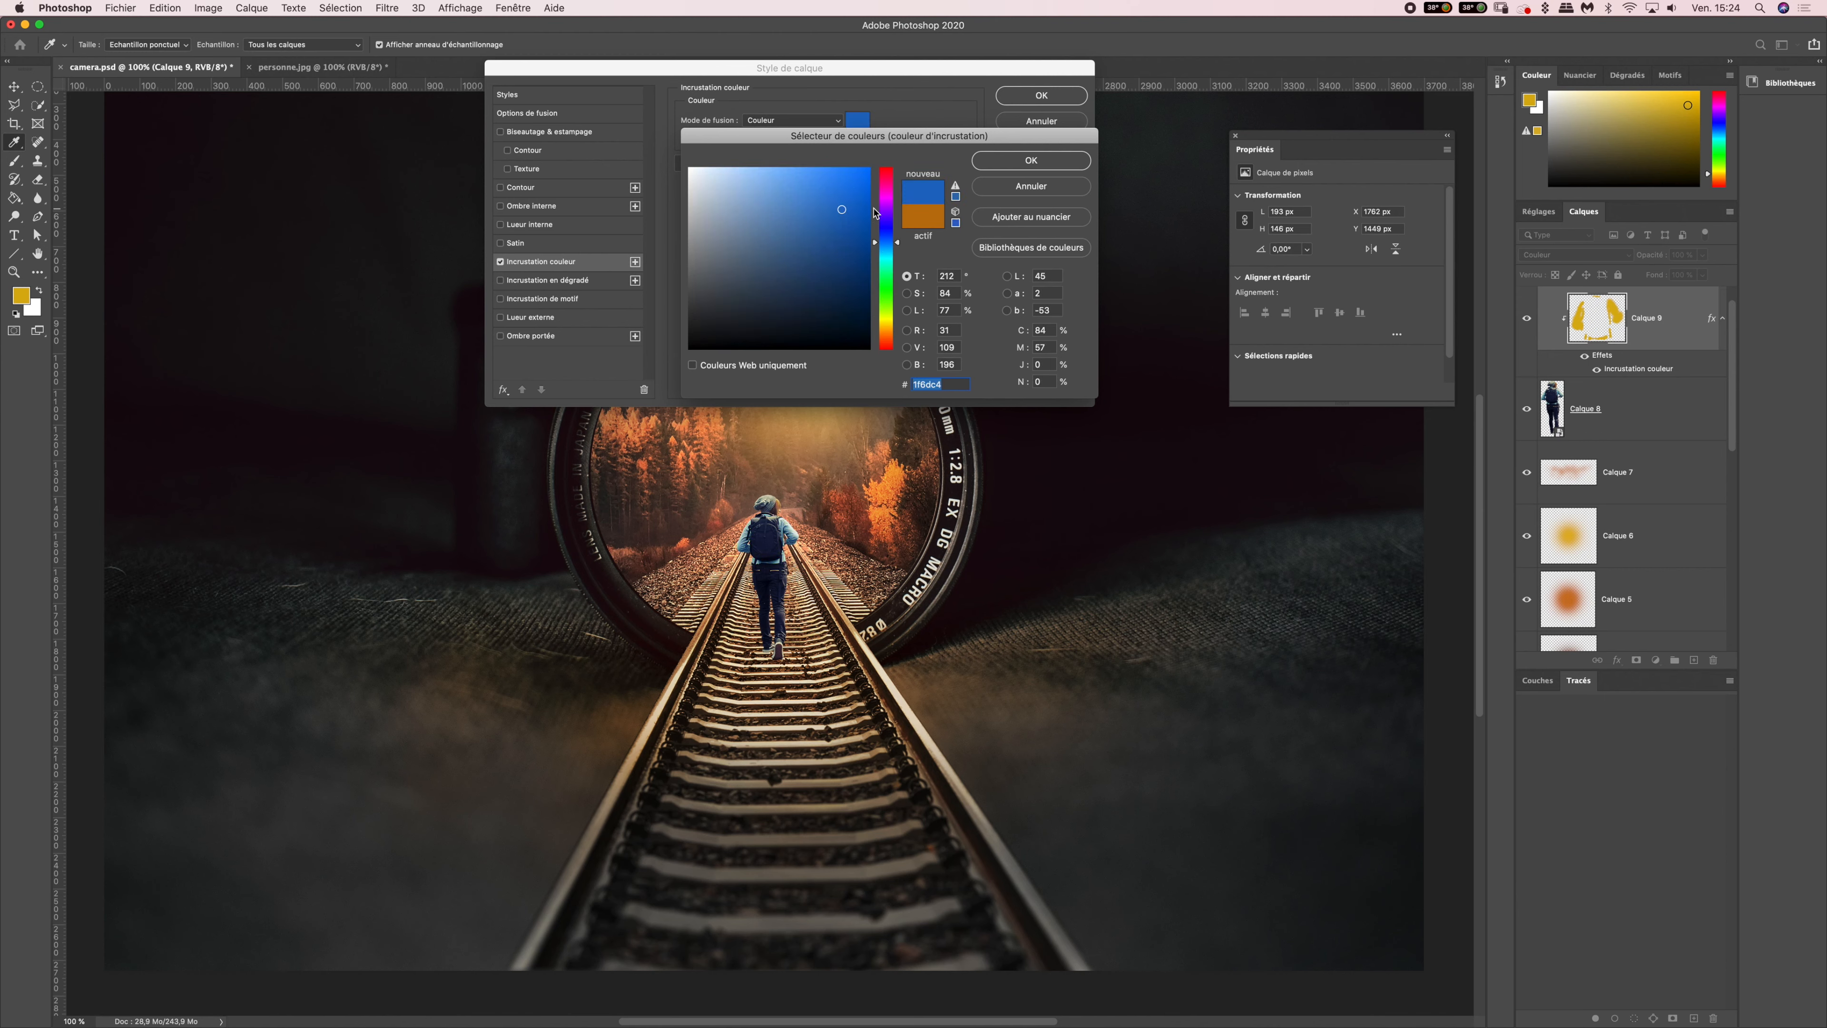
click(884, 219)
click(885, 248)
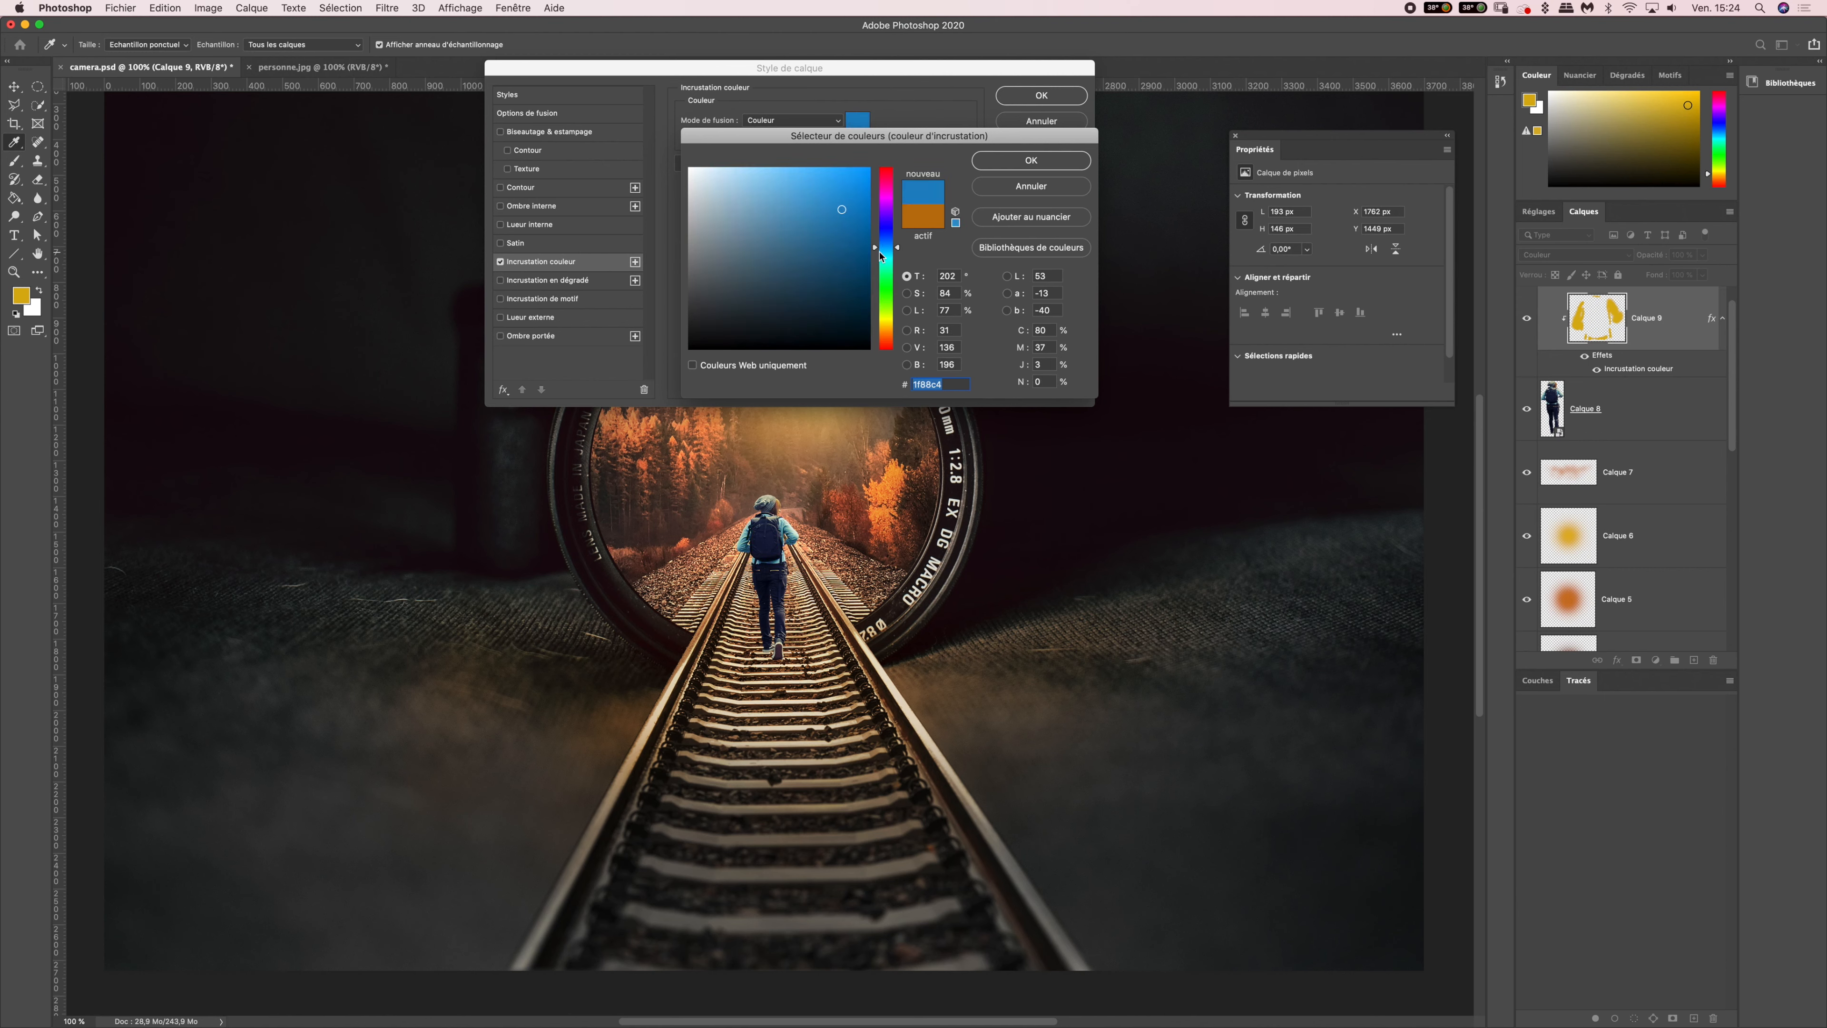
click(887, 215)
click(890, 173)
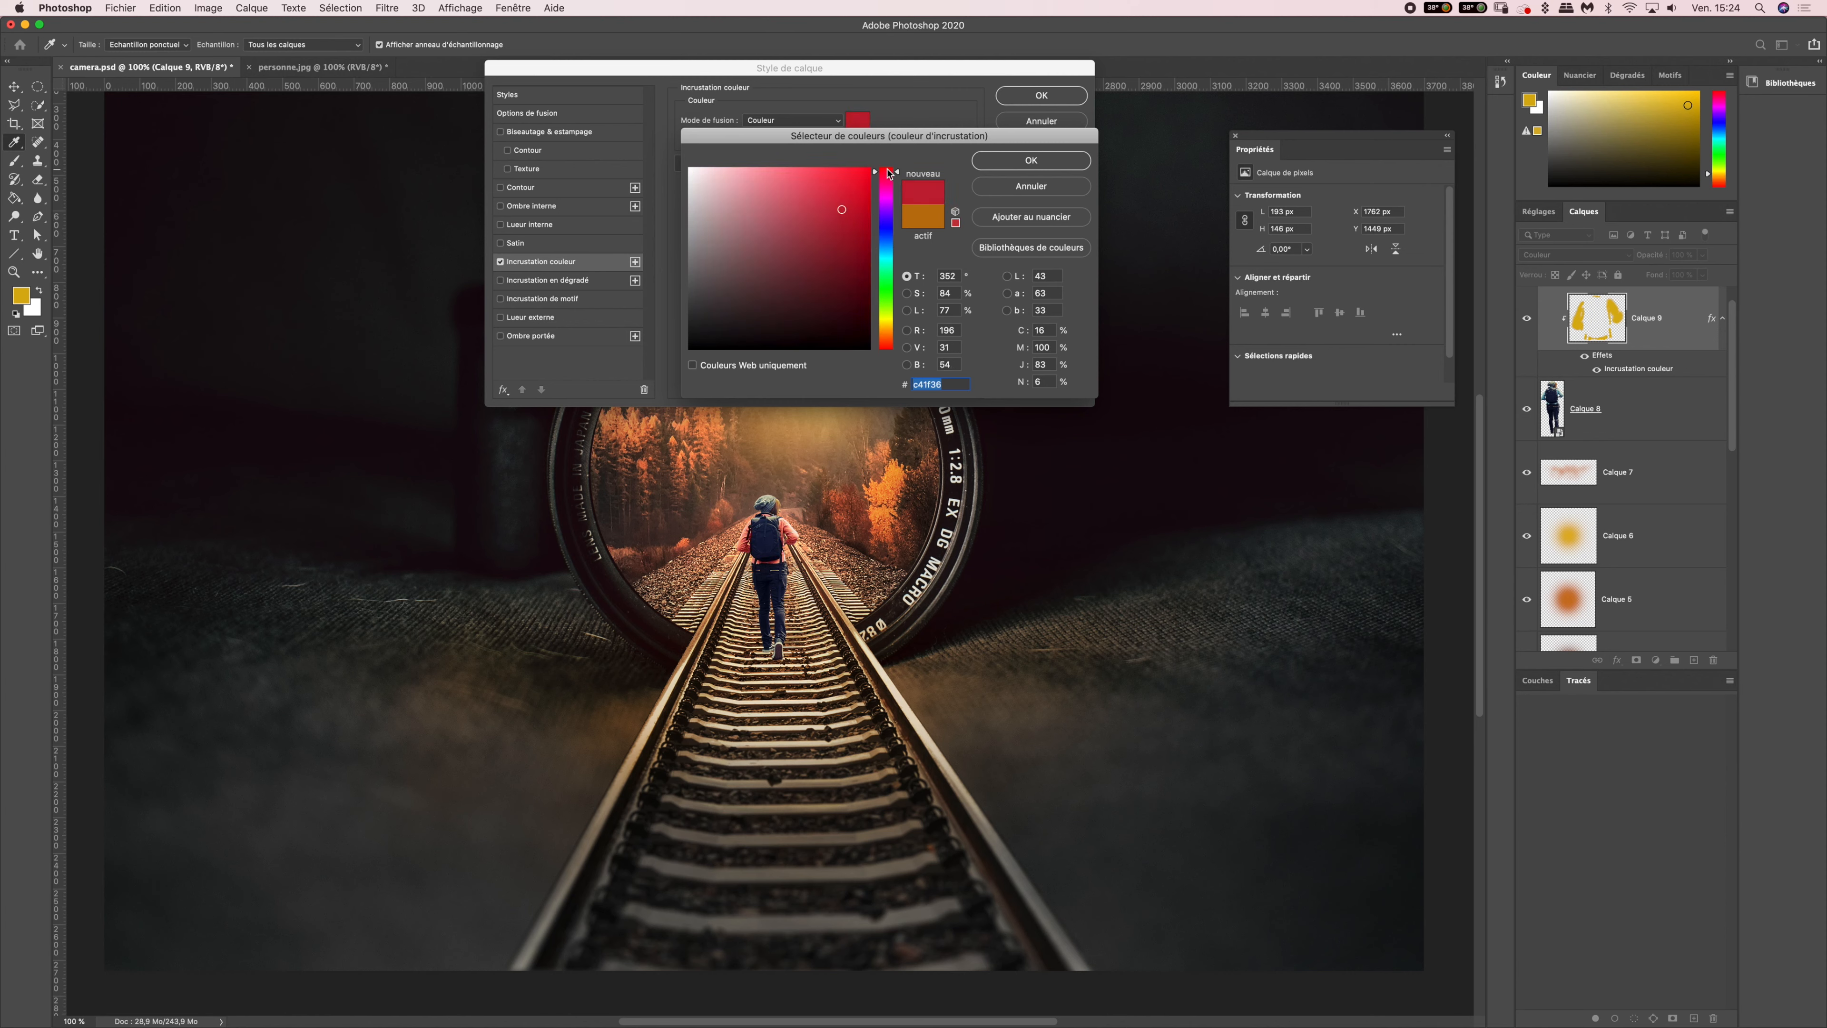
click(889, 305)
click(888, 319)
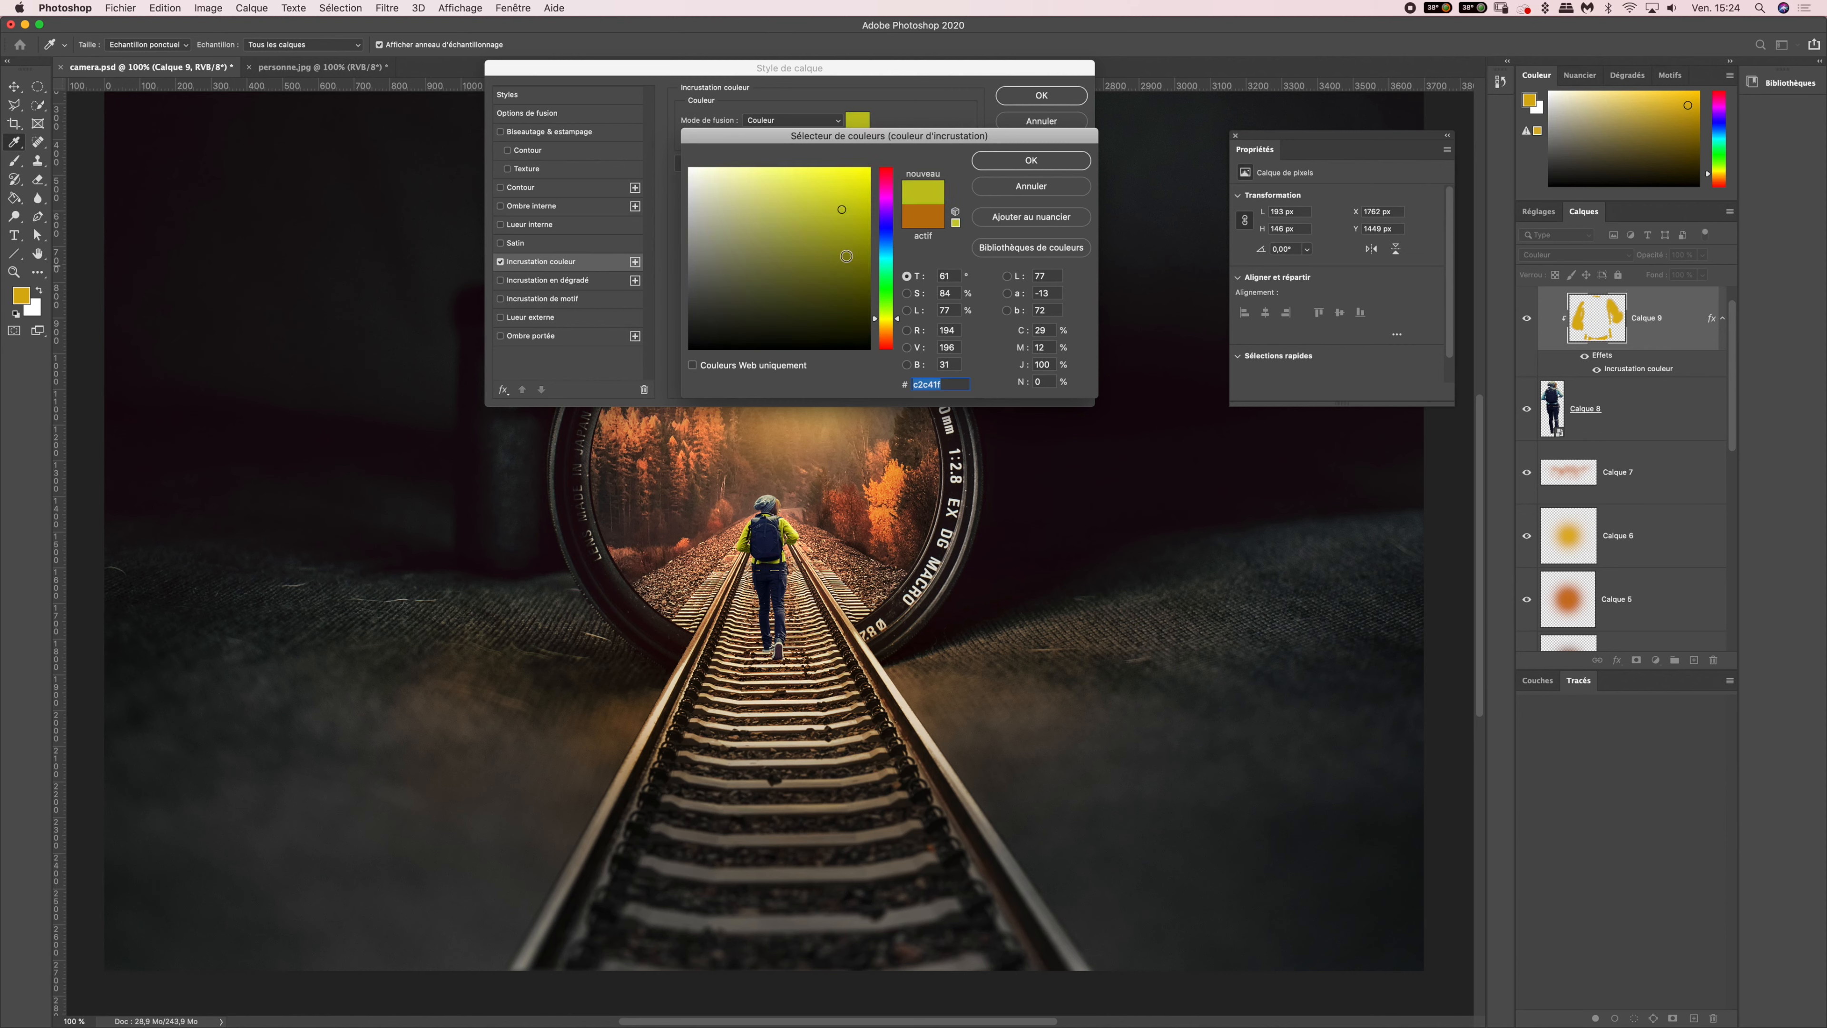
- Set the shirt's overlay colour to a dark golden orange (#90640f), adjust the overlay opacity and apply the effect
drag(895, 320, 888, 330)
click(852, 248)
drag(838, 261, 852, 249)
drag(897, 331, 898, 329)
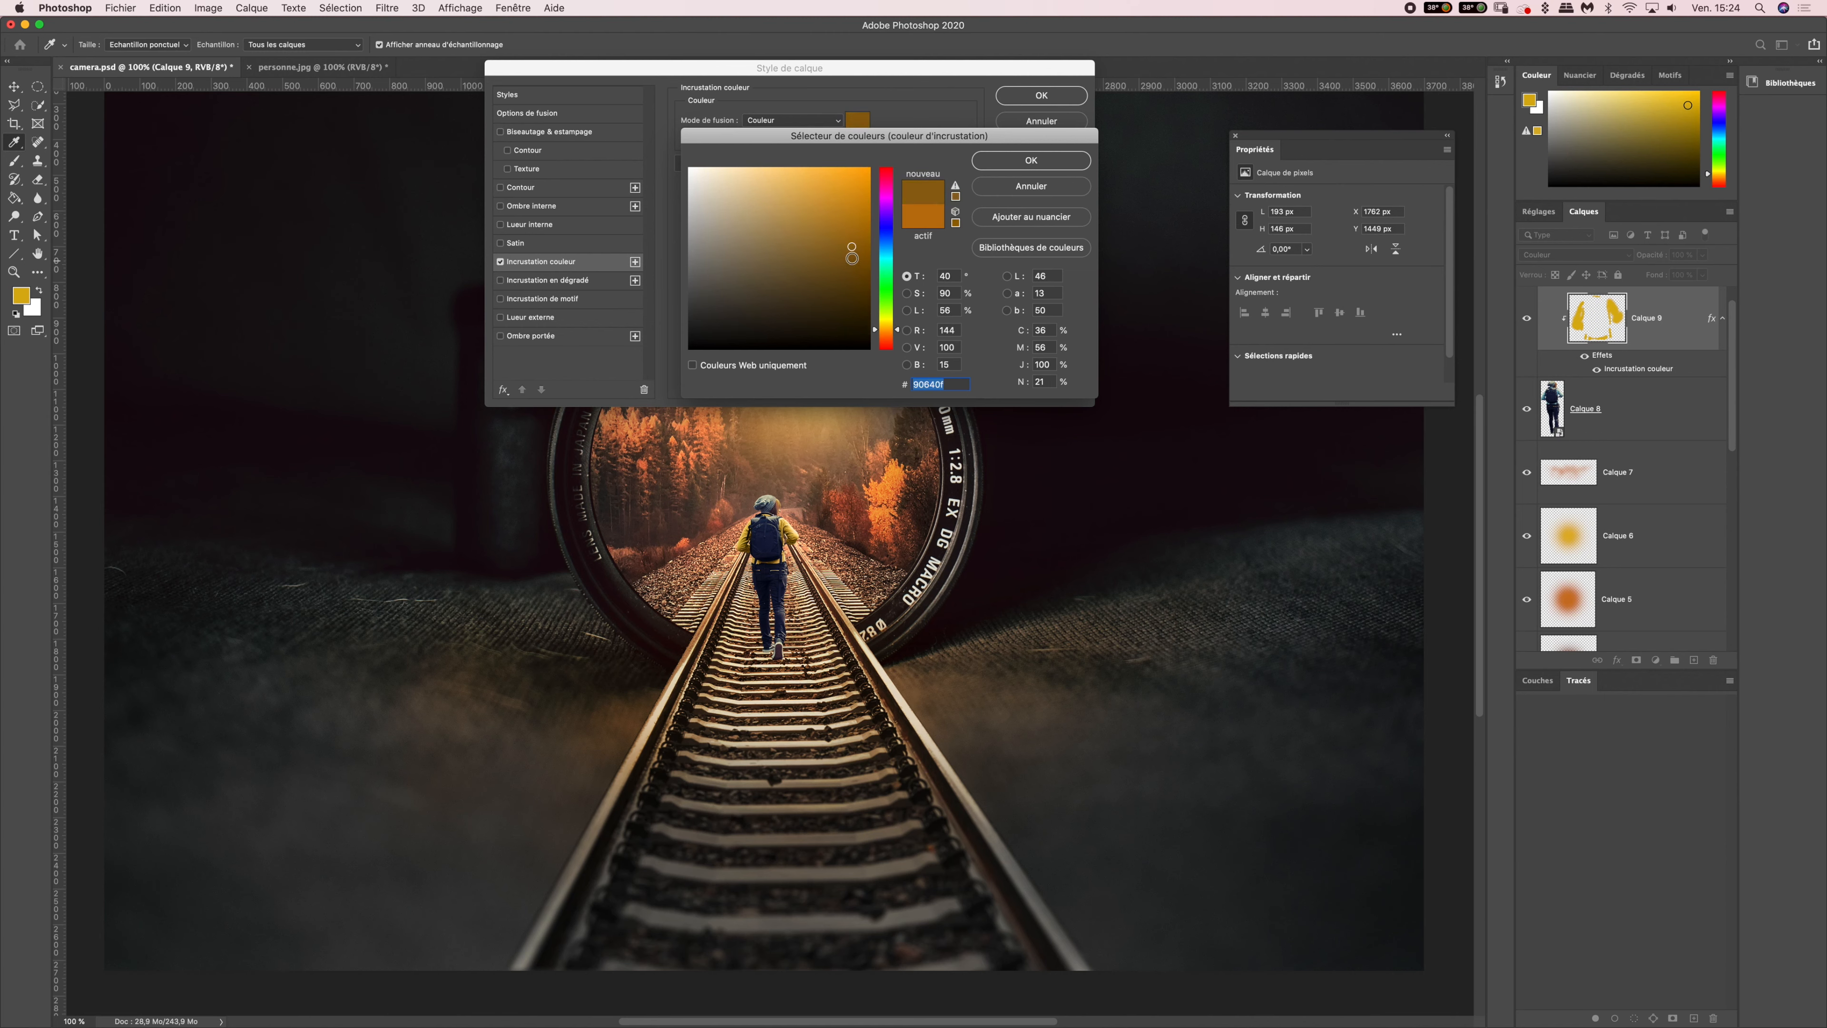
click(989, 167)
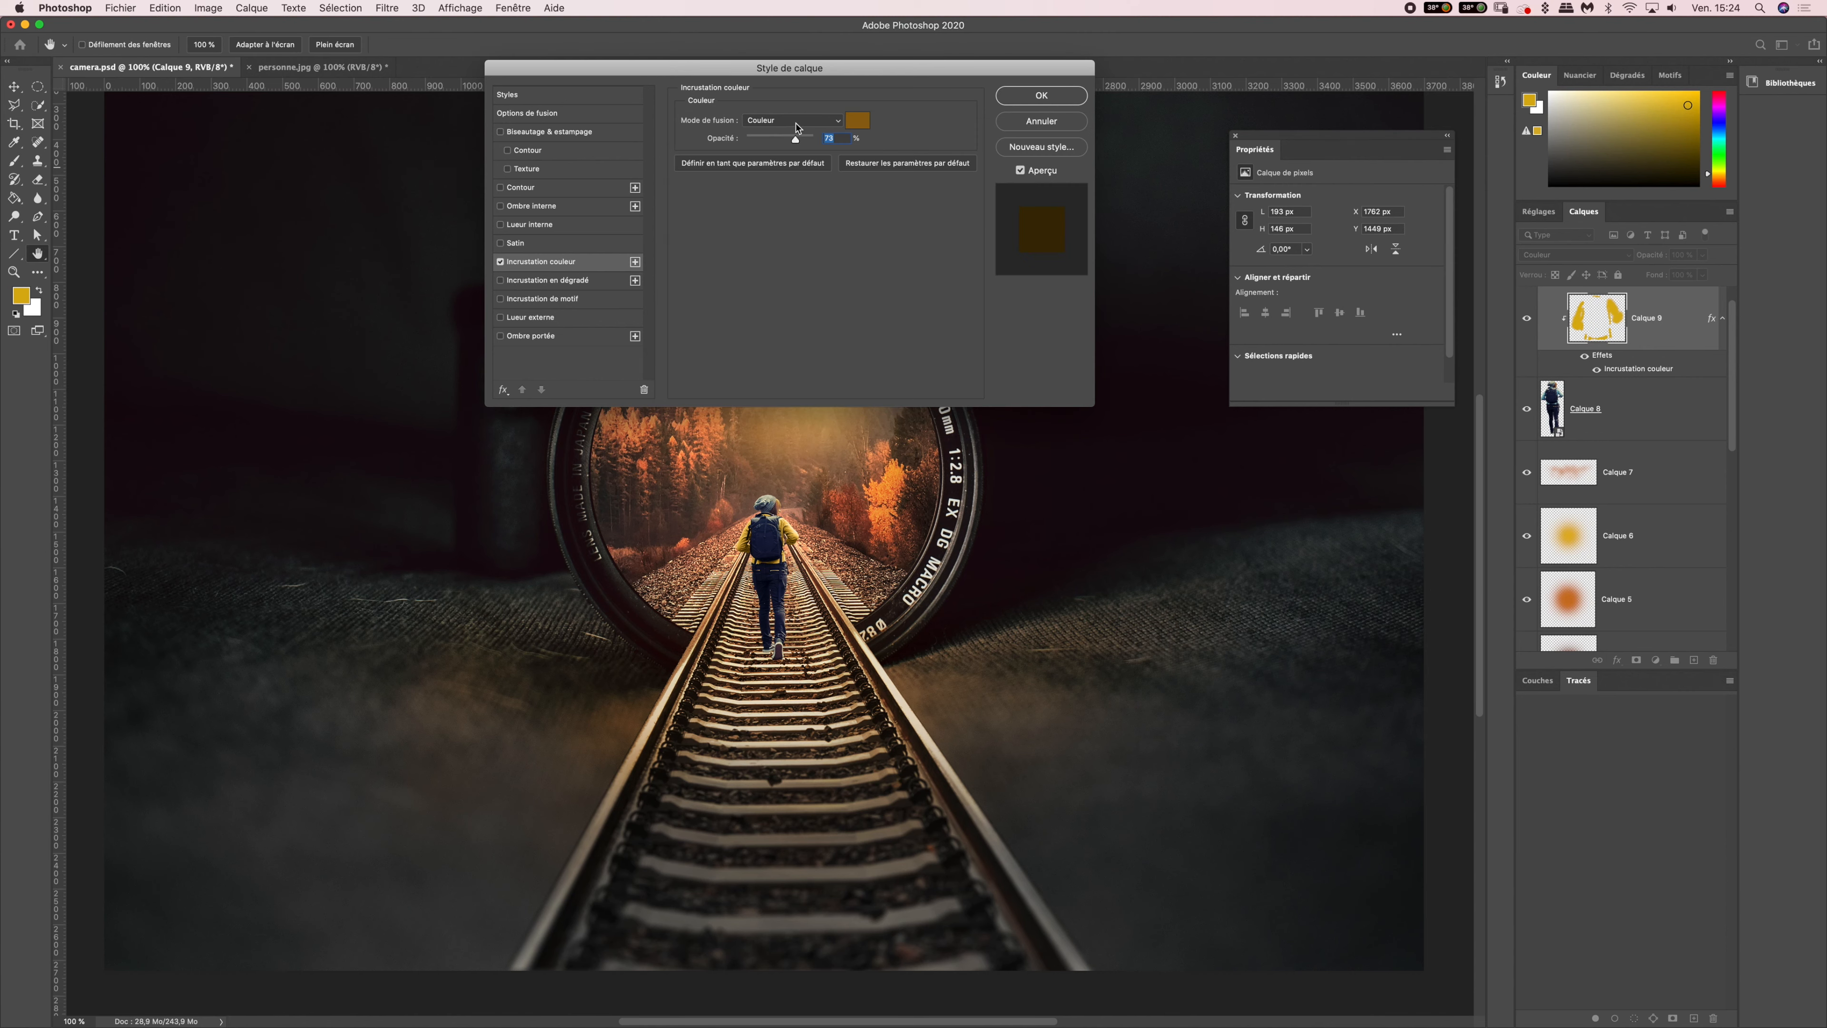
drag(800, 138, 827, 148)
click(1008, 102)
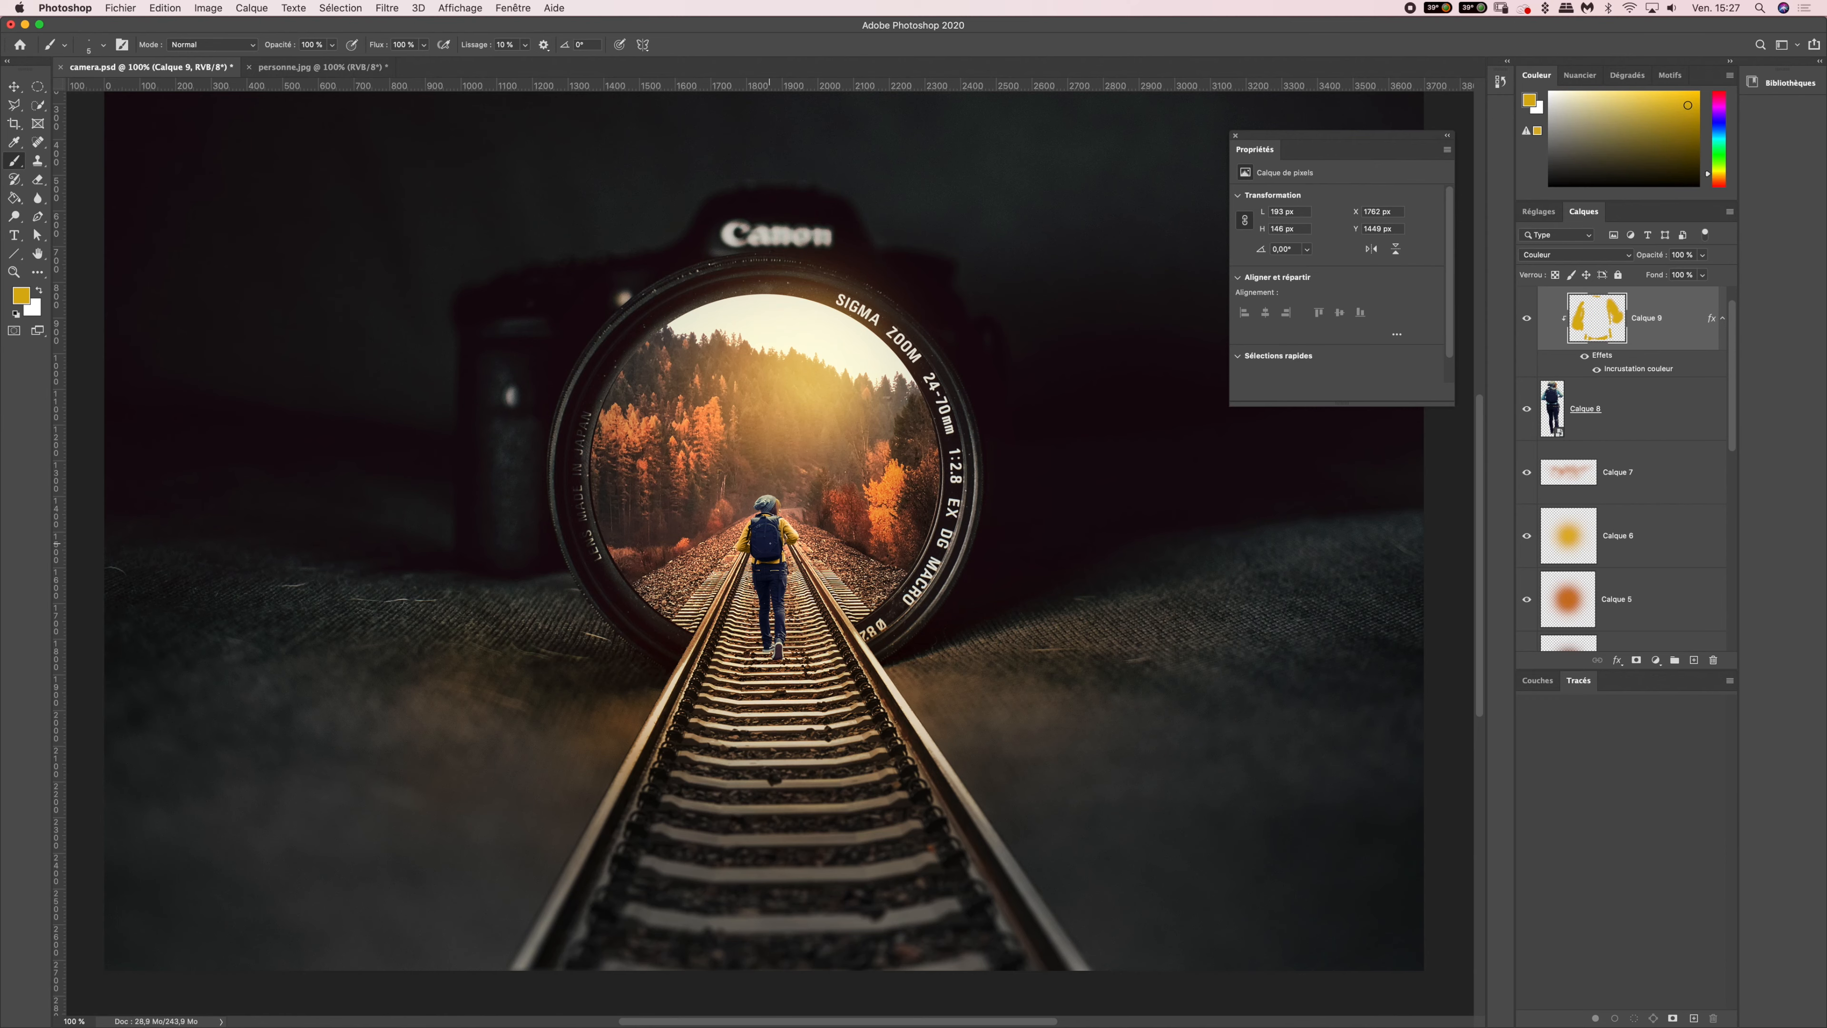
- Add a Correction sélective adjustment layer clipped to the person's layer (Calque 8)
scroll(771, 548, up, 3)
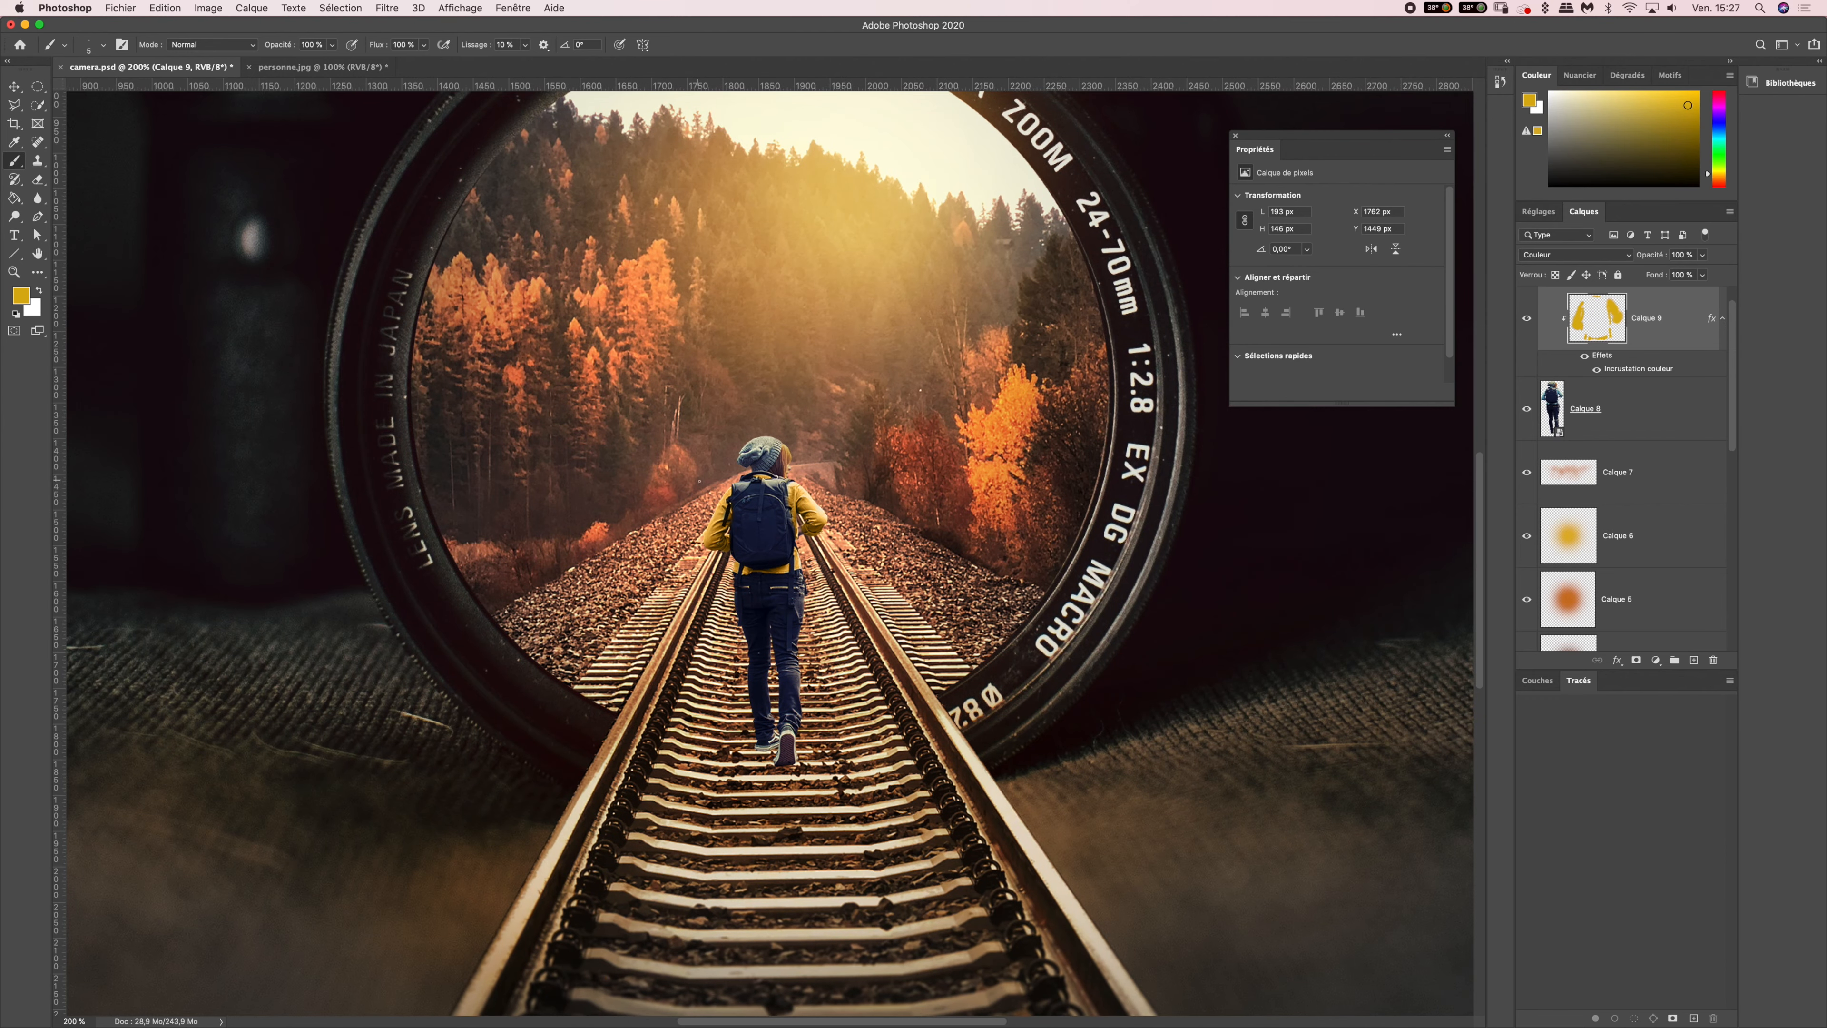
click(1619, 411)
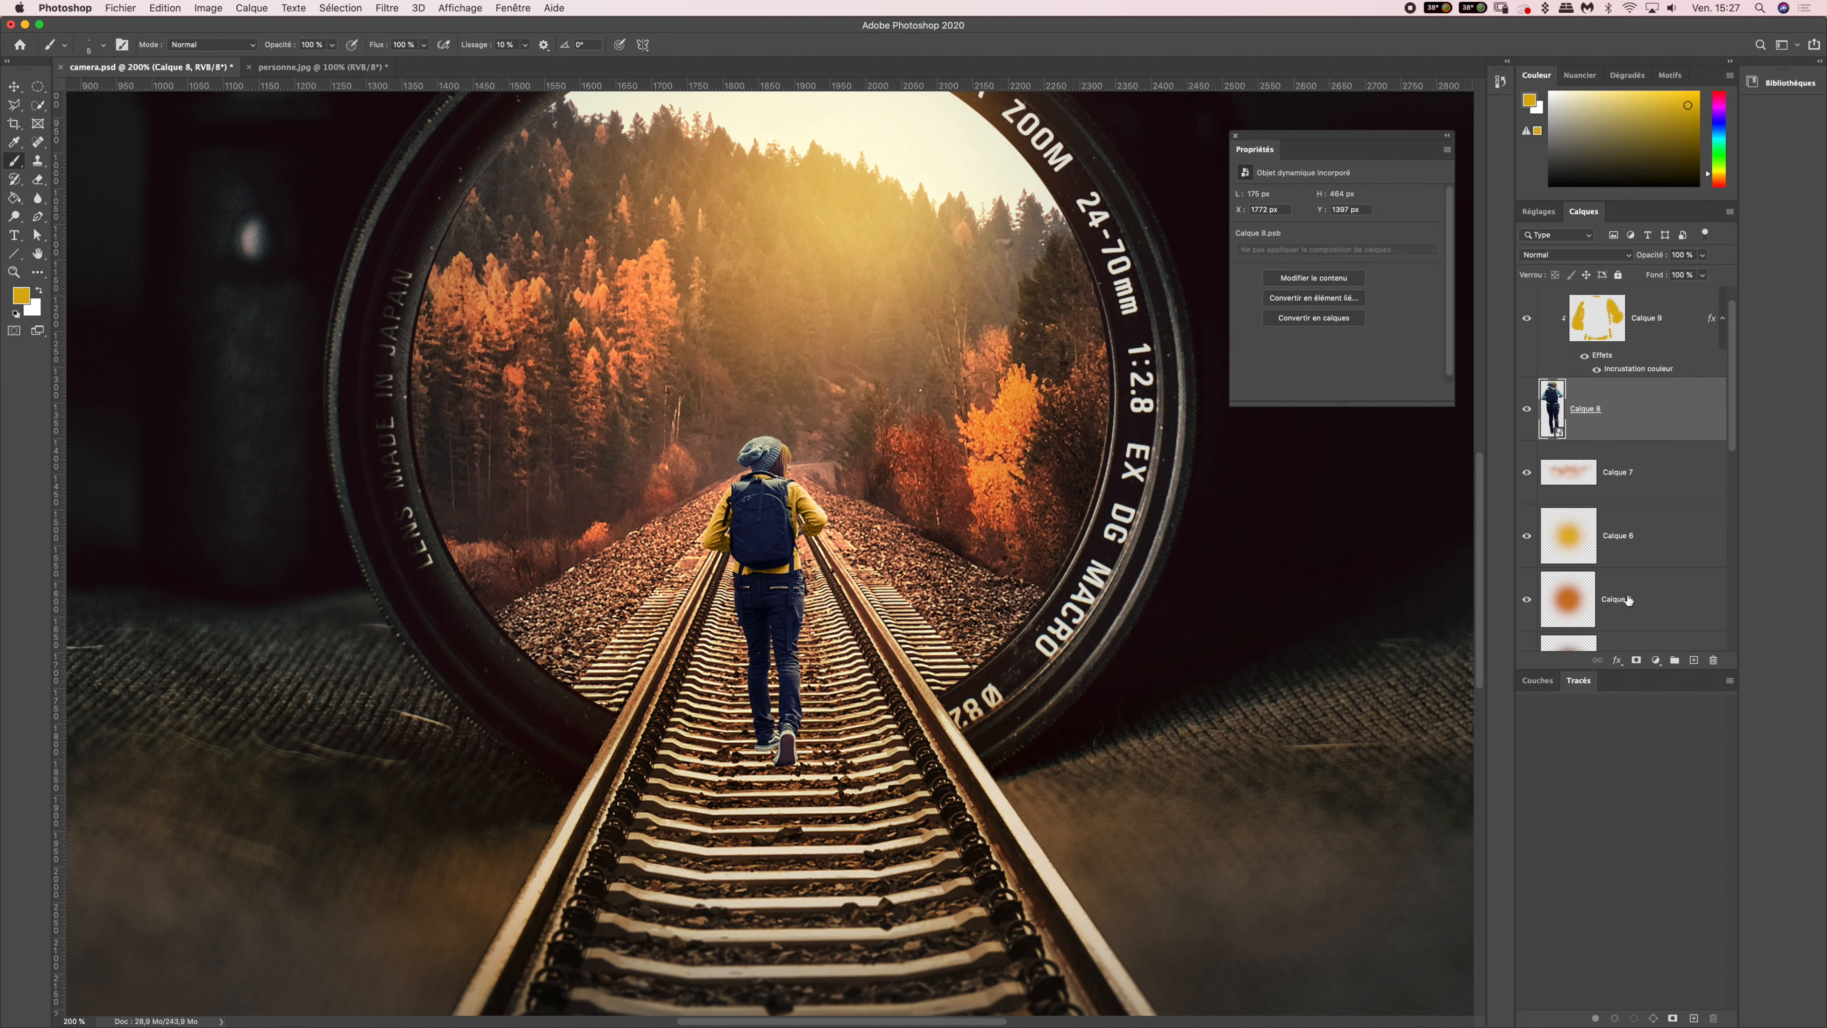
click(1655, 662)
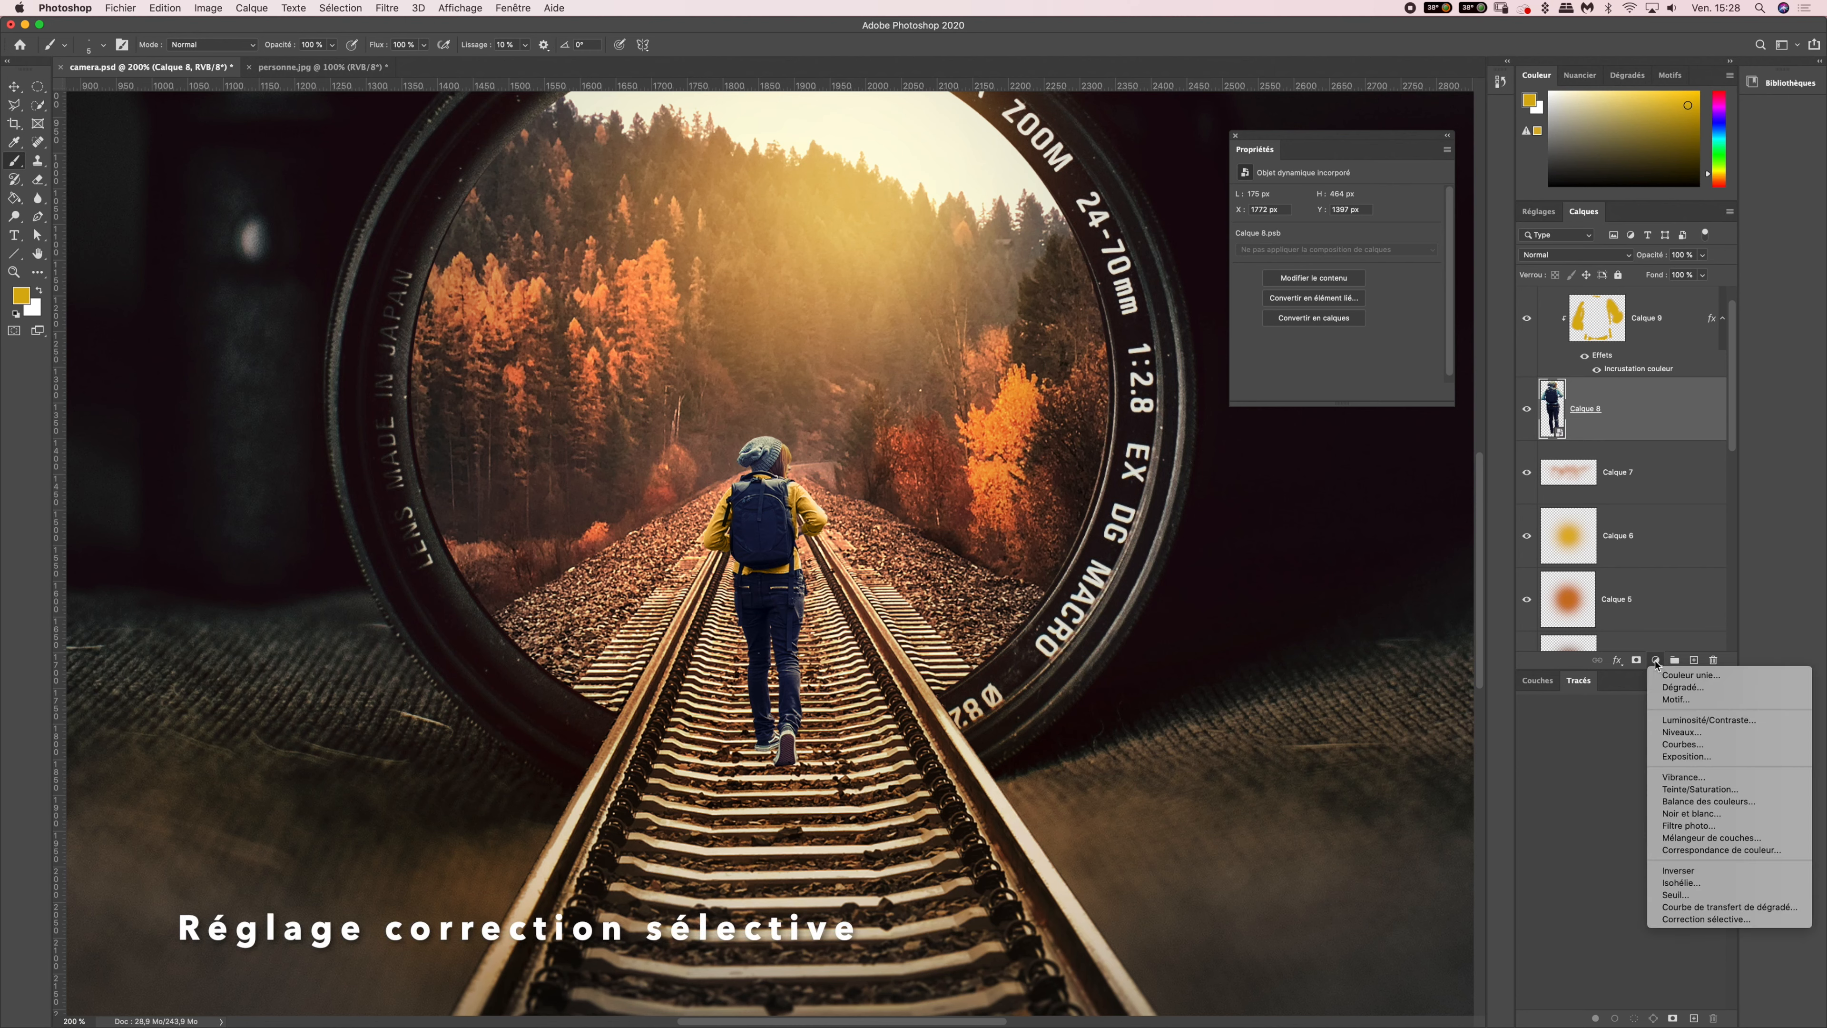
click(1689, 921)
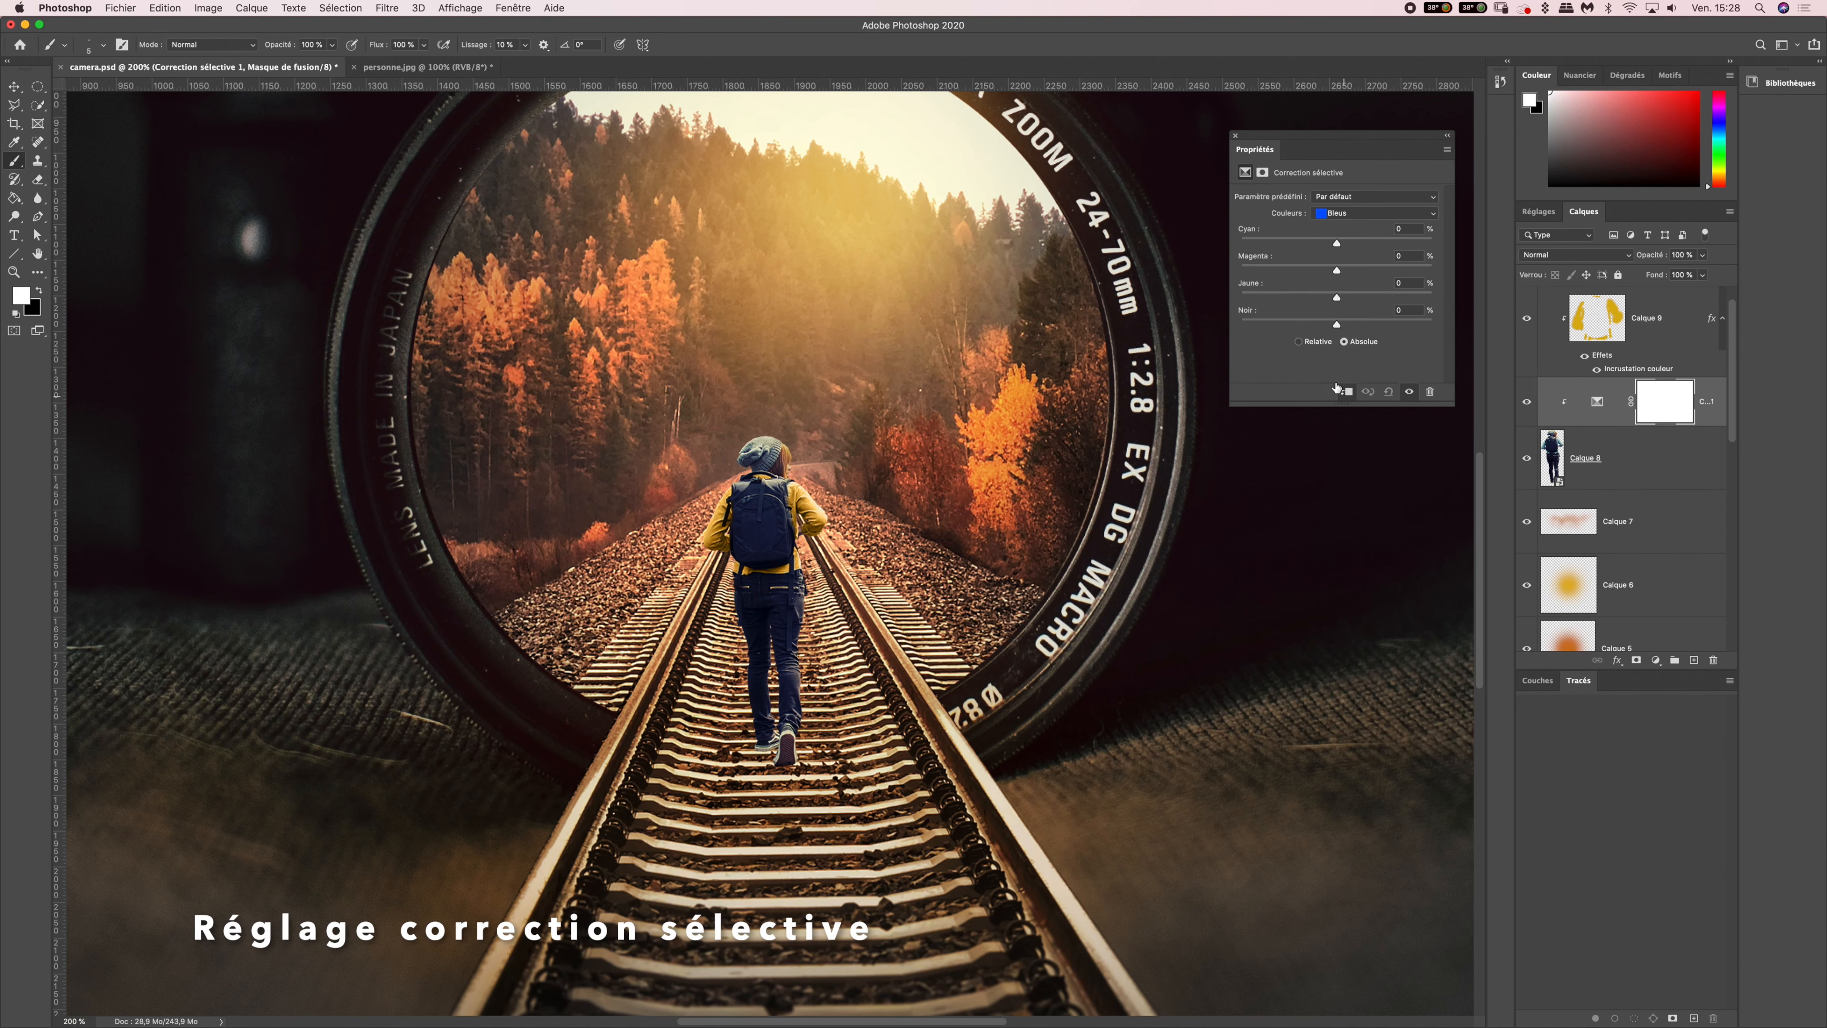
- Set the selective correction's Bleus range to Jaune +100% and Magenta -52%
click(1325, 214)
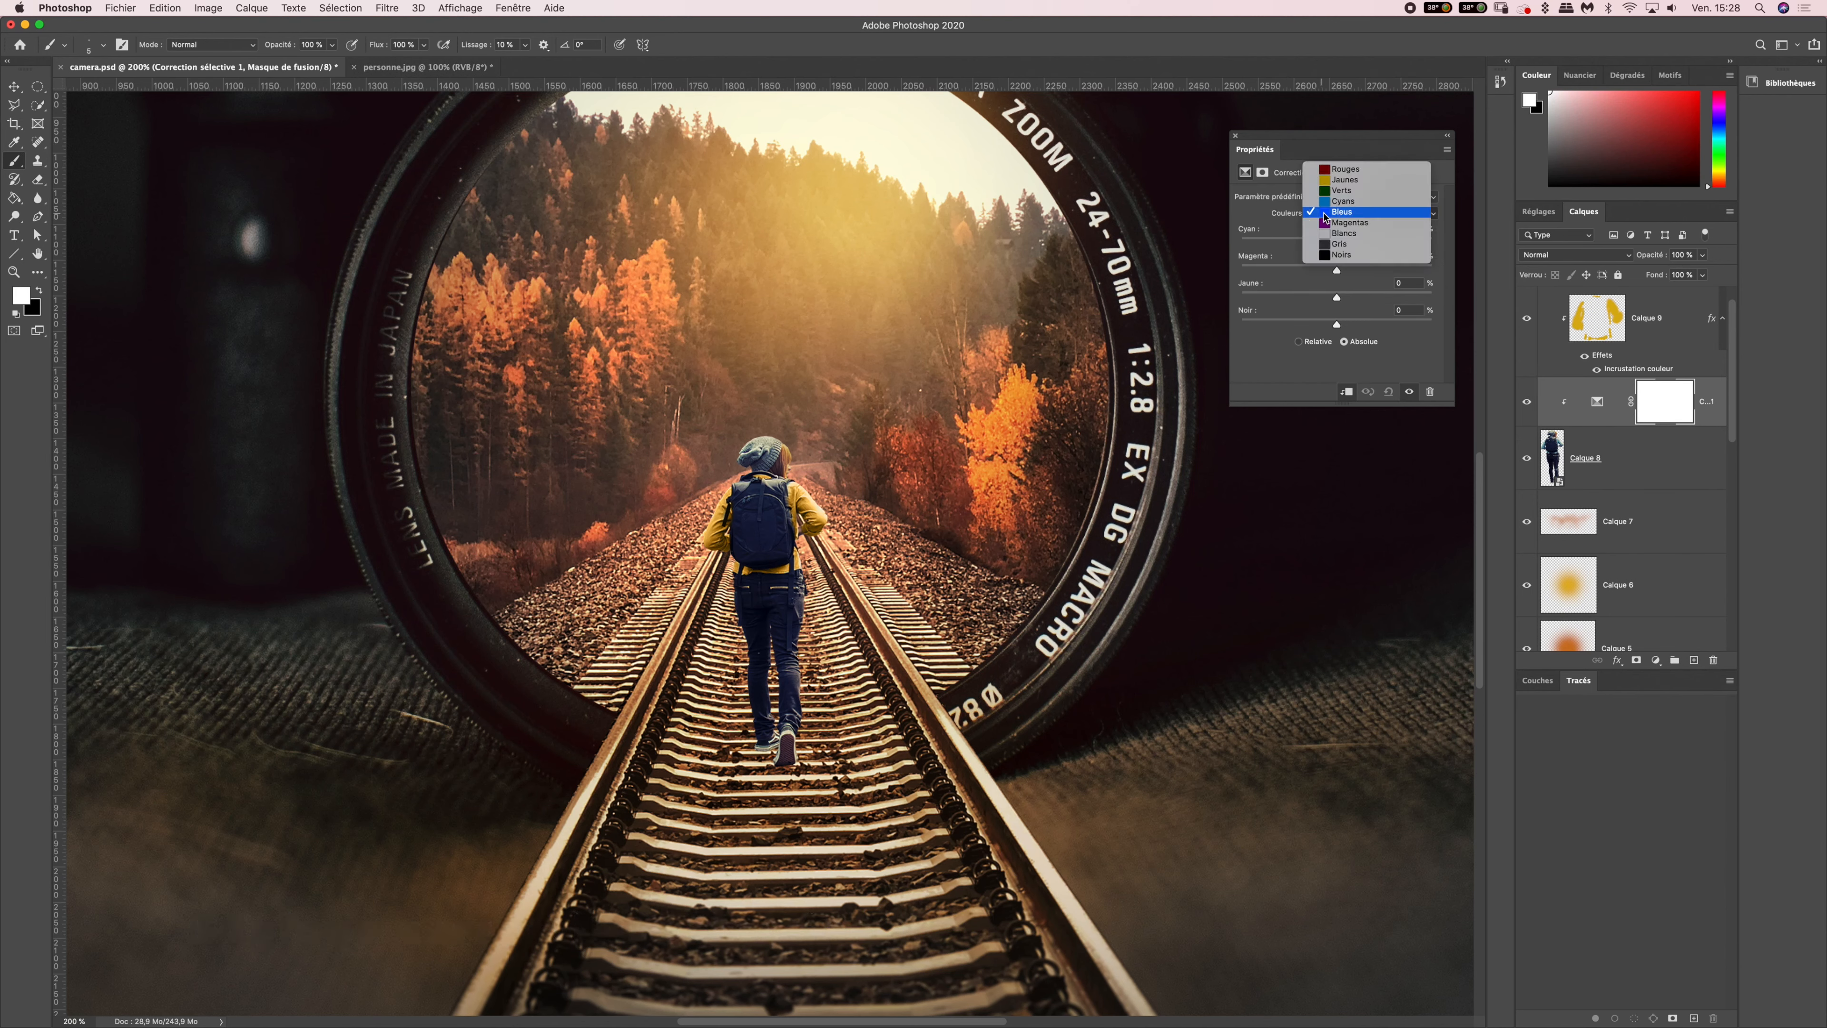
click(1328, 171)
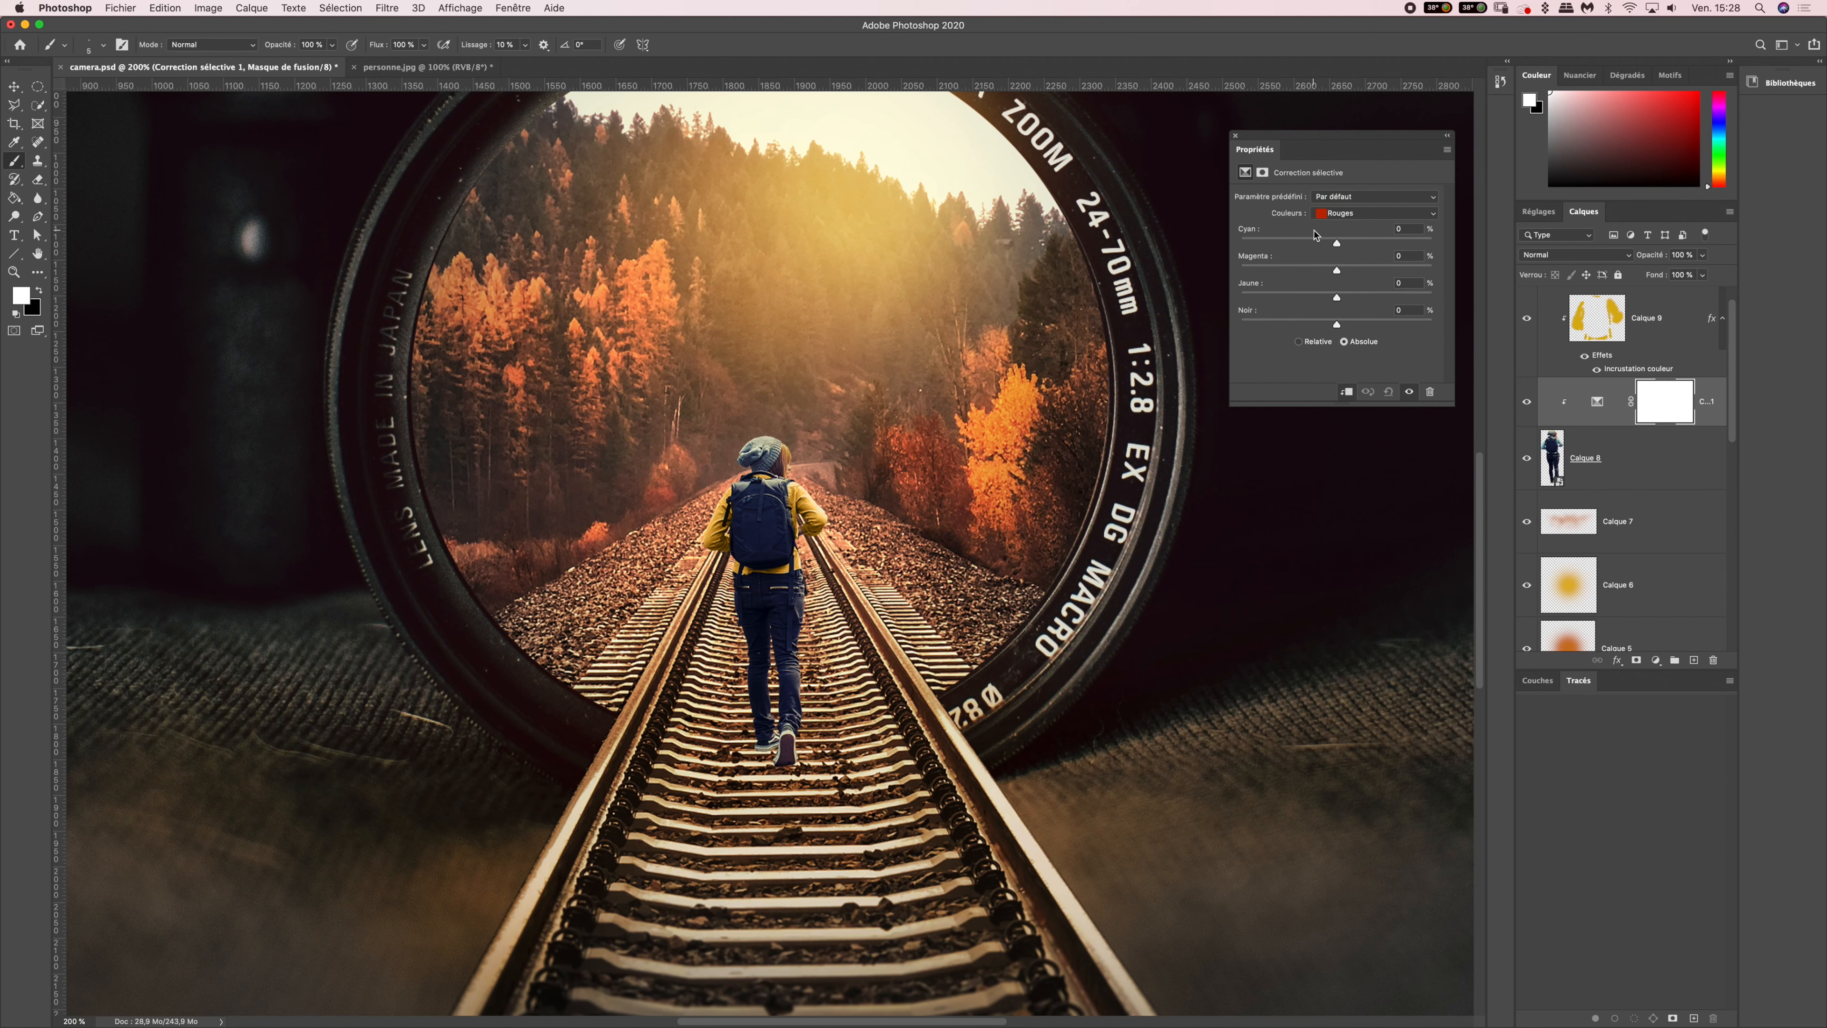
click(1341, 214)
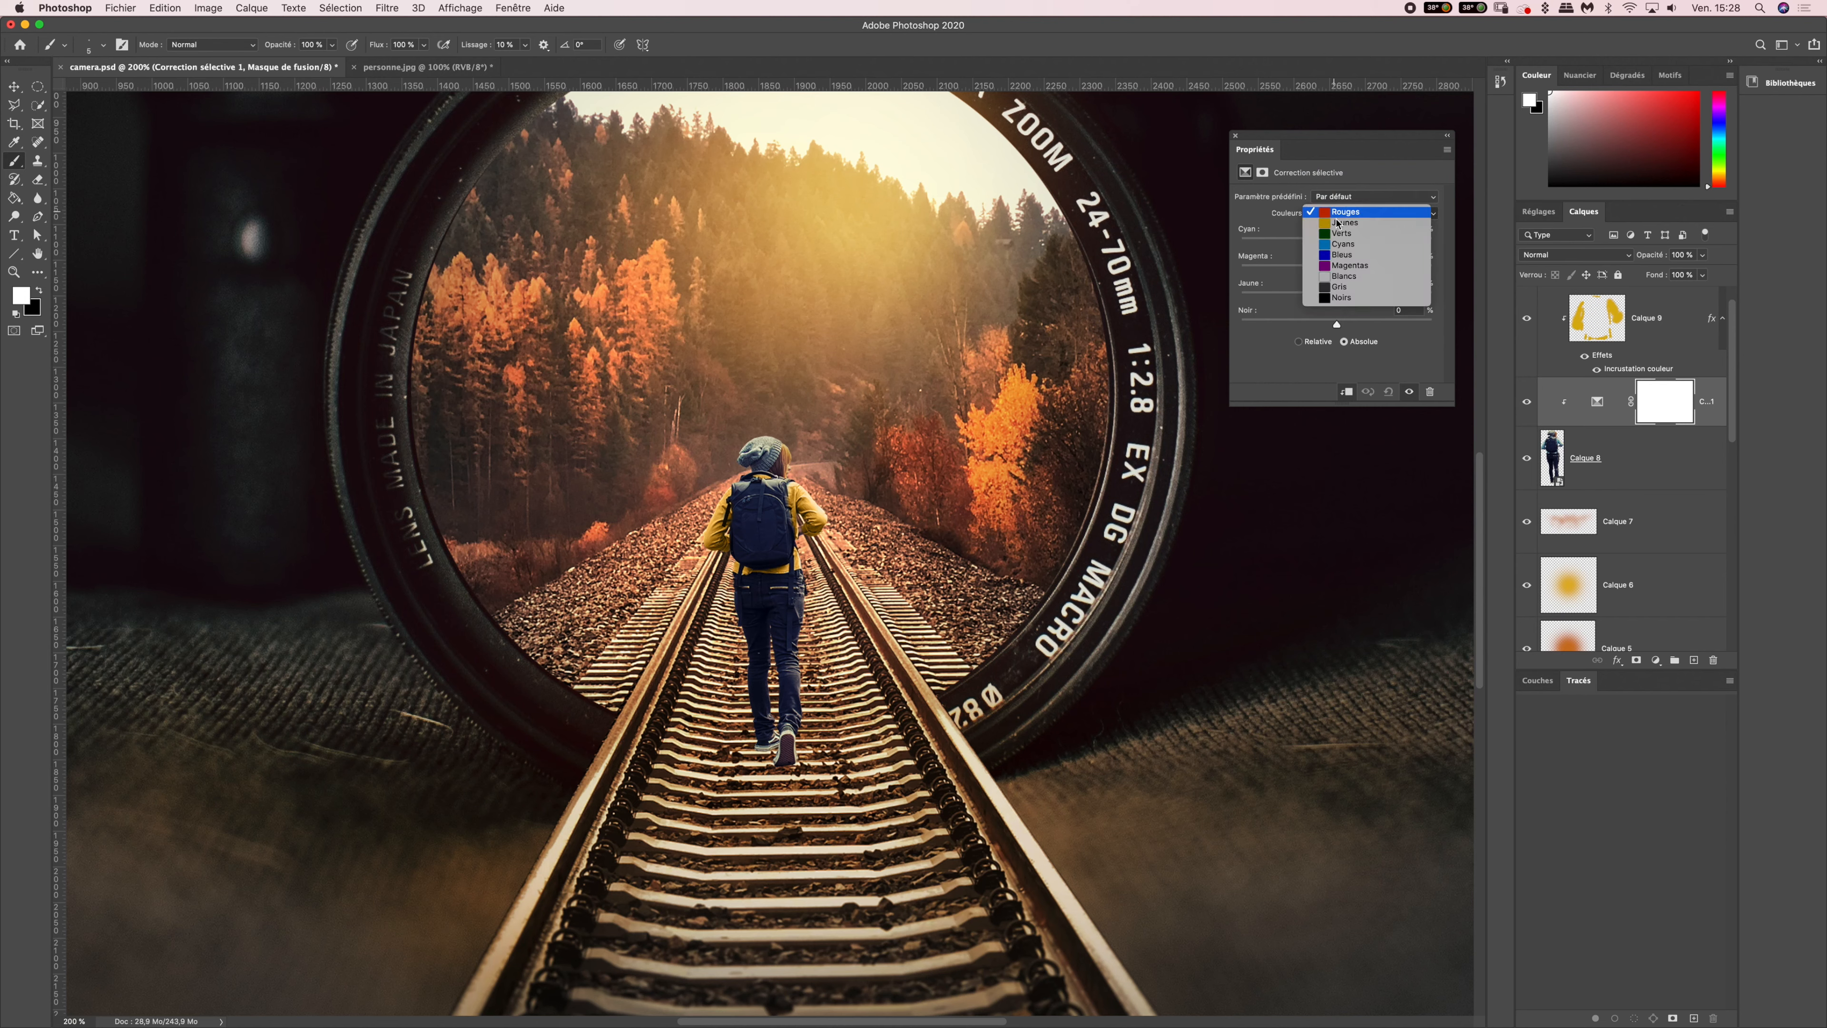
click(1341, 254)
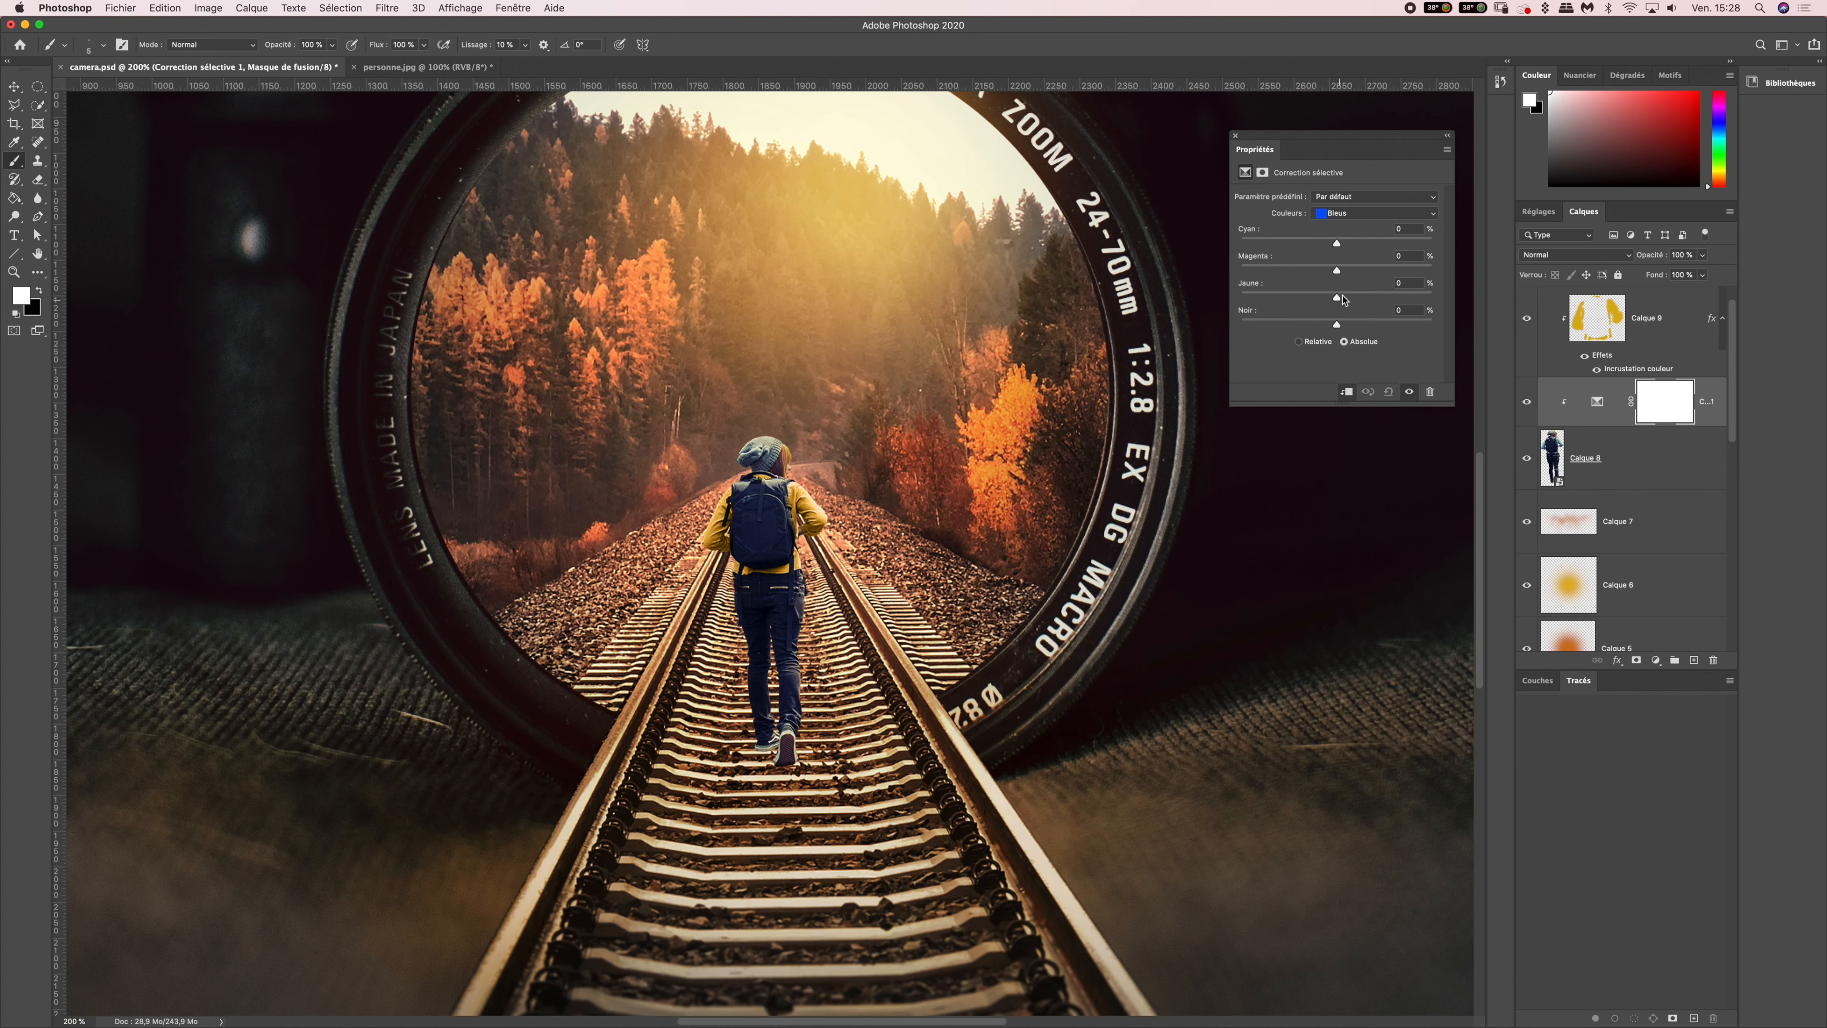
drag(1337, 298, 1437, 305)
drag(1336, 274, 1286, 274)
- Compare the person's blue clothing with and without the selective correction
click(1526, 401)
click(1526, 403)
click(1526, 403)
click(1526, 401)
click(1526, 403)
click(1526, 403)
click(1526, 403)
click(1526, 403)
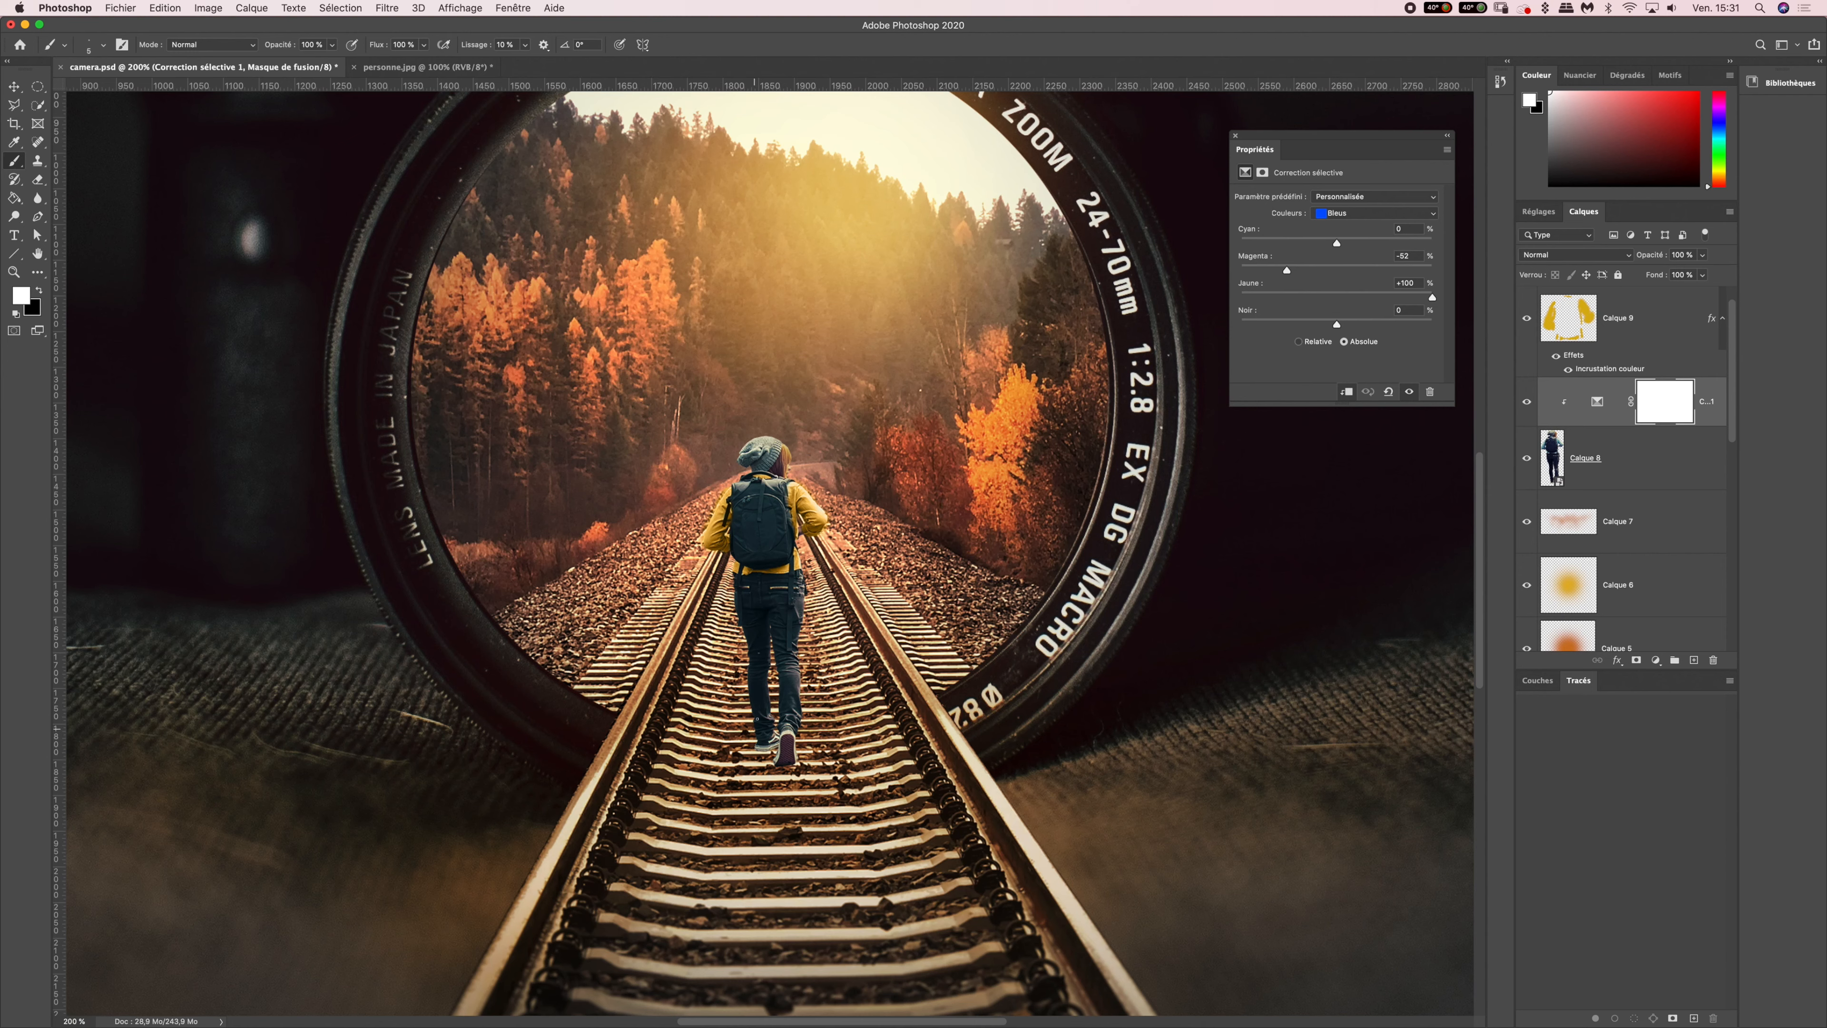
- Add a Luminosité/Contraste adjustment layer above the person's selective correction
click(1655, 660)
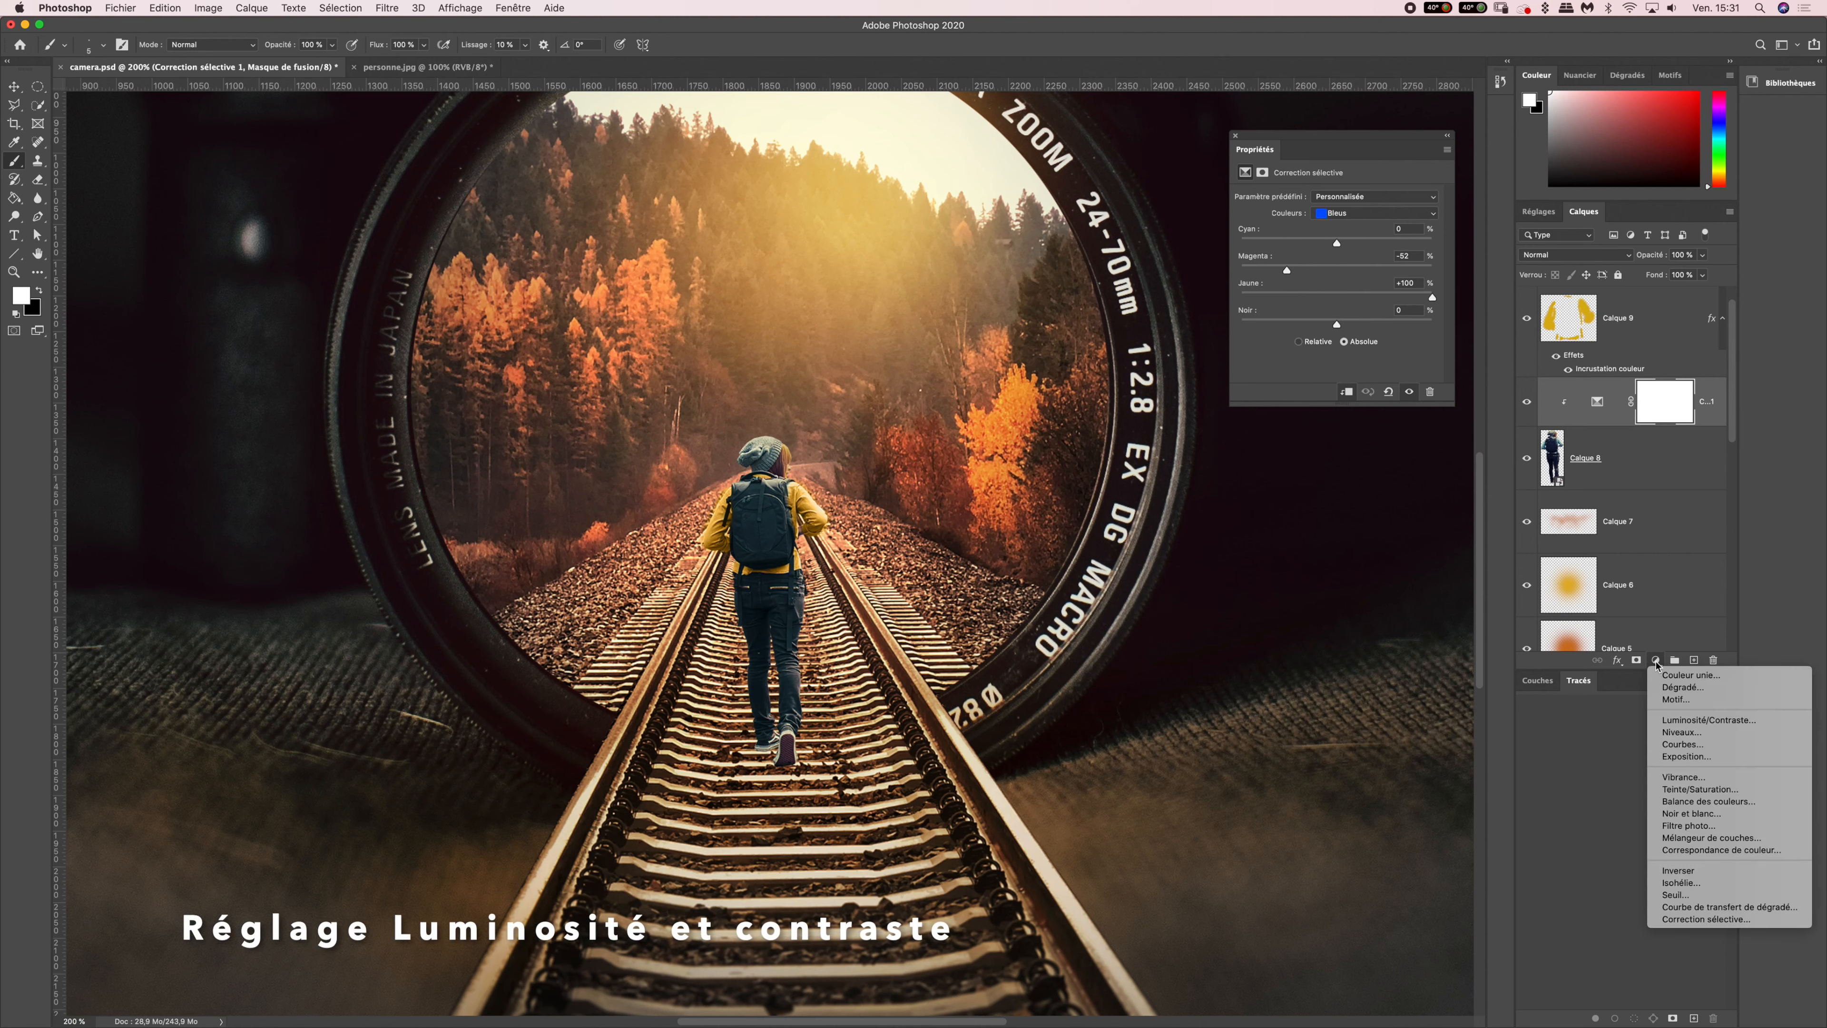
click(1697, 722)
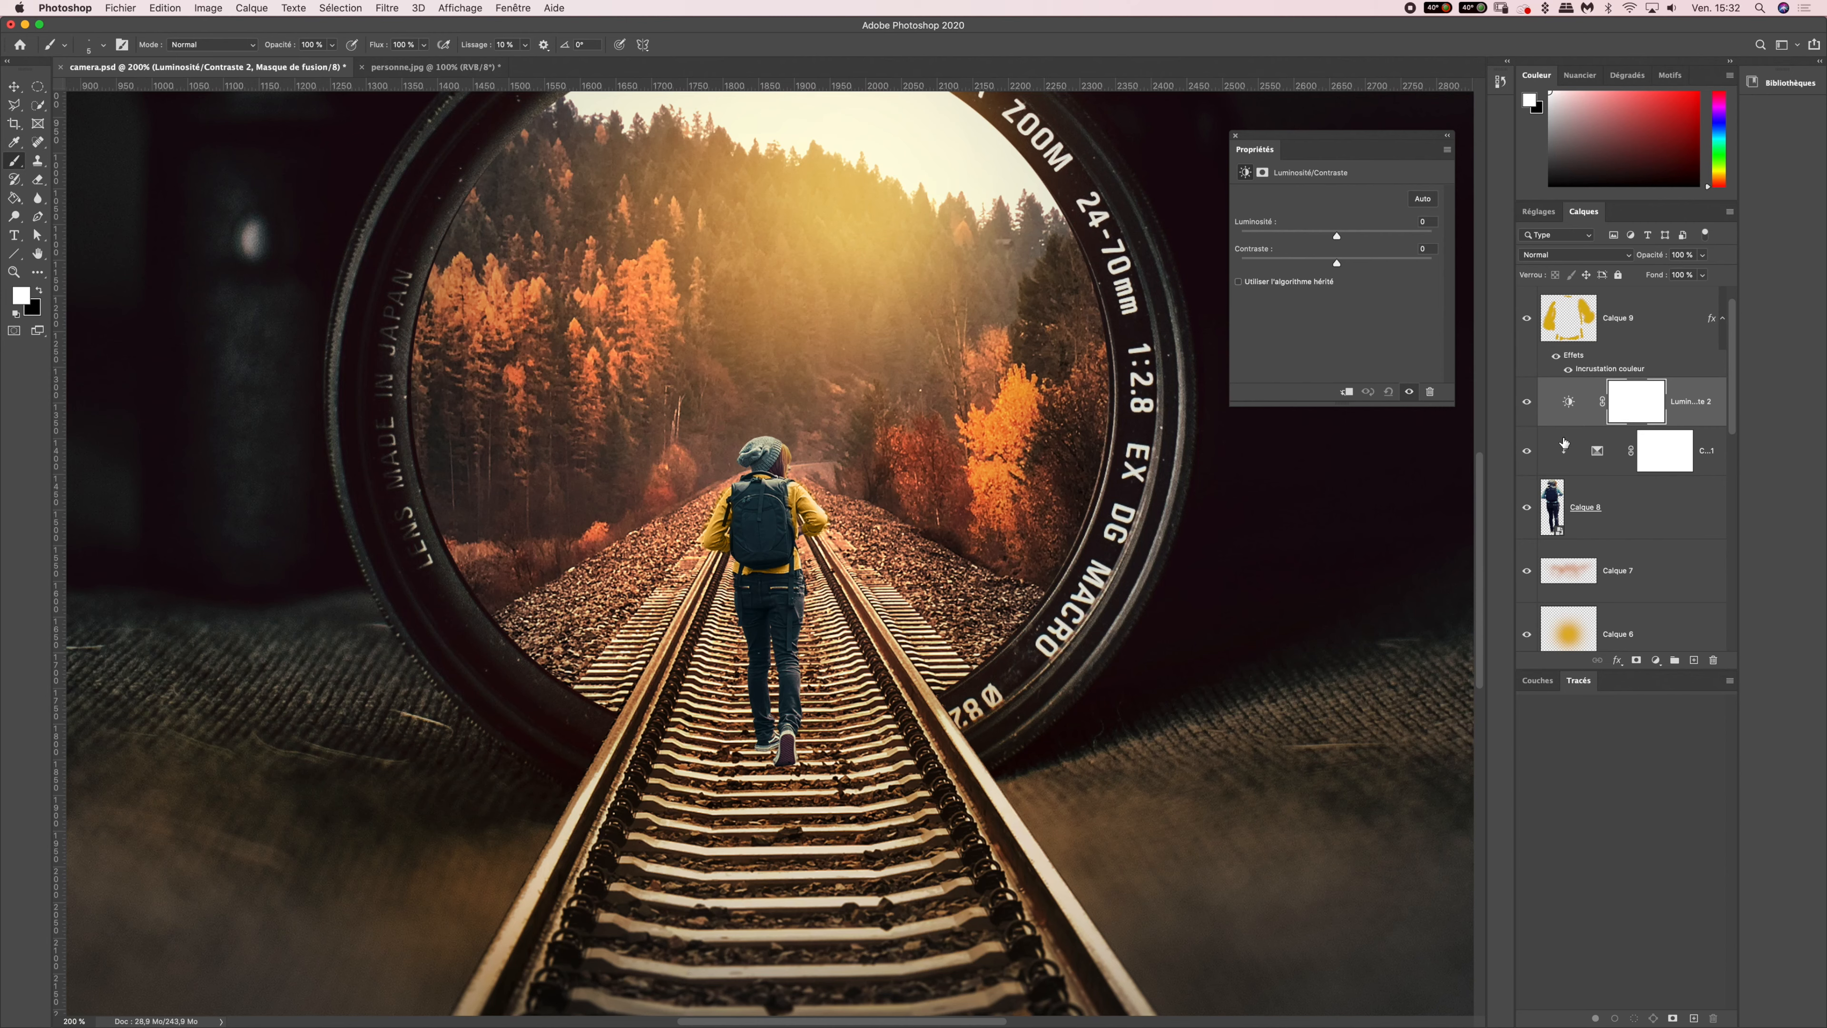
drag(1337, 236, 1366, 237)
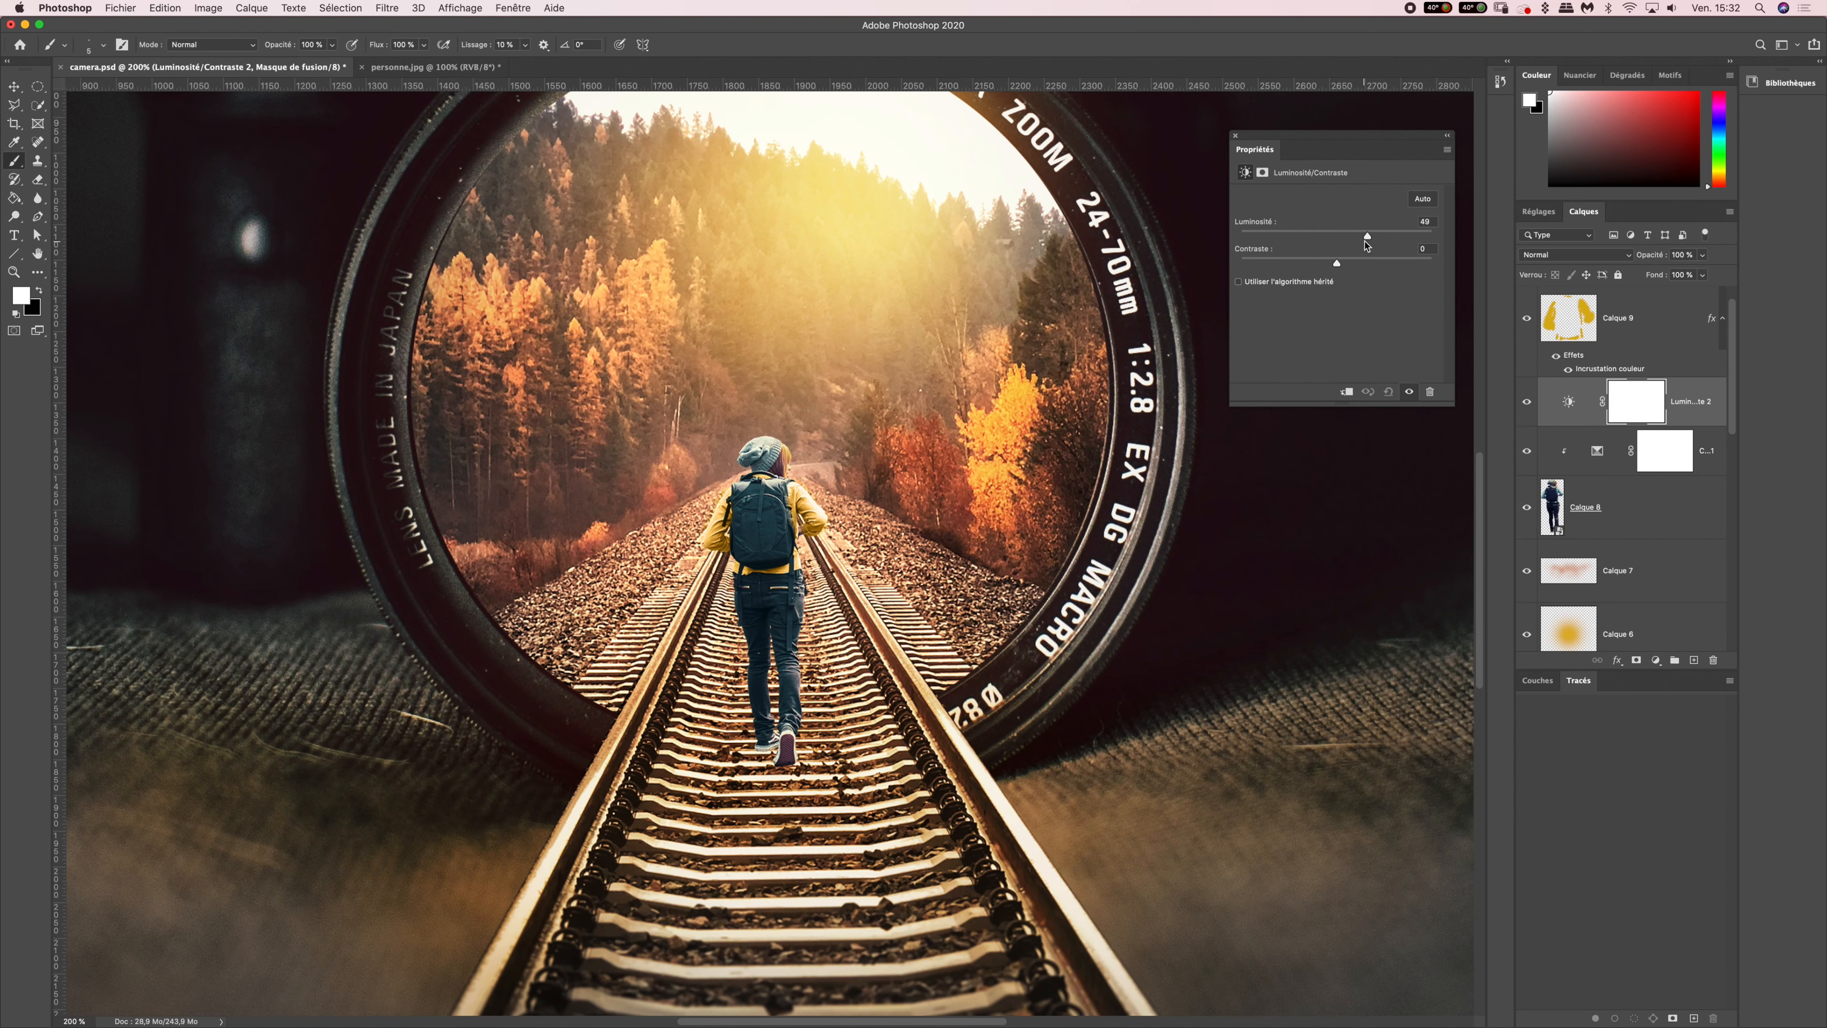
click(1426, 222)
text(0)
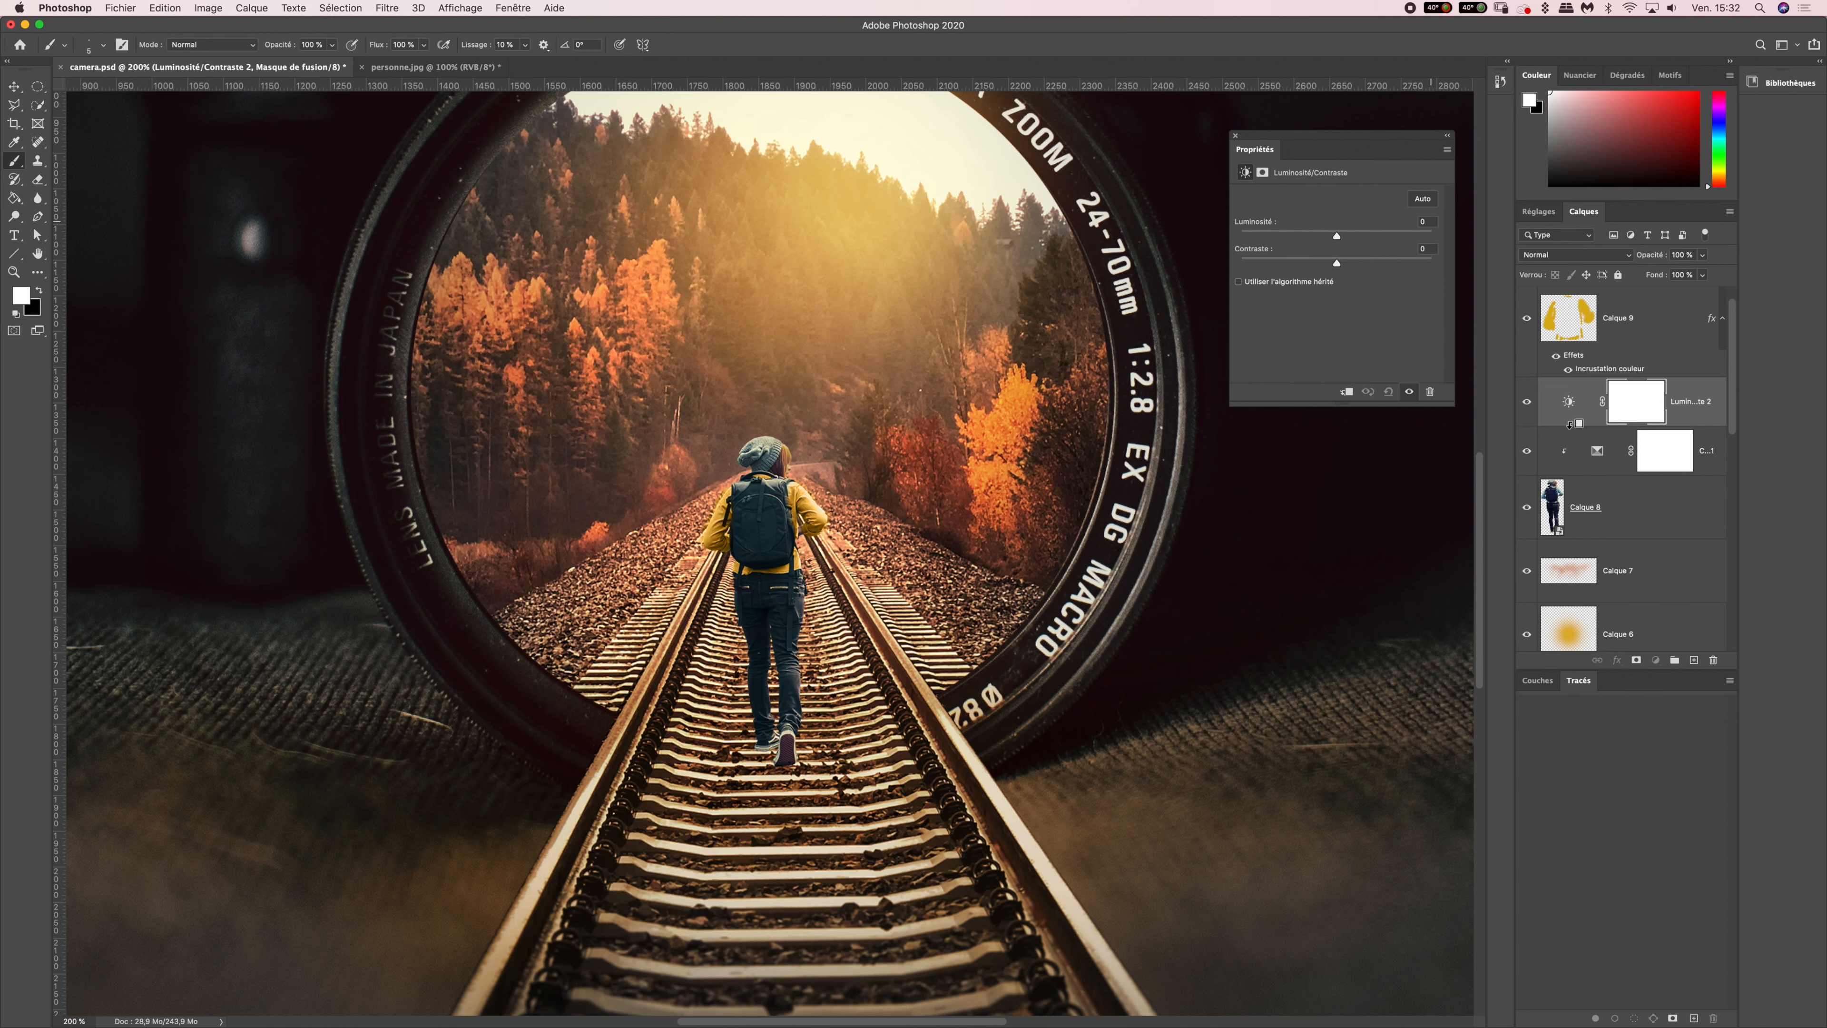
- Clip the Luminosité/Contraste adjustment to the person and set its brightness to -40
alt+click(1570, 435)
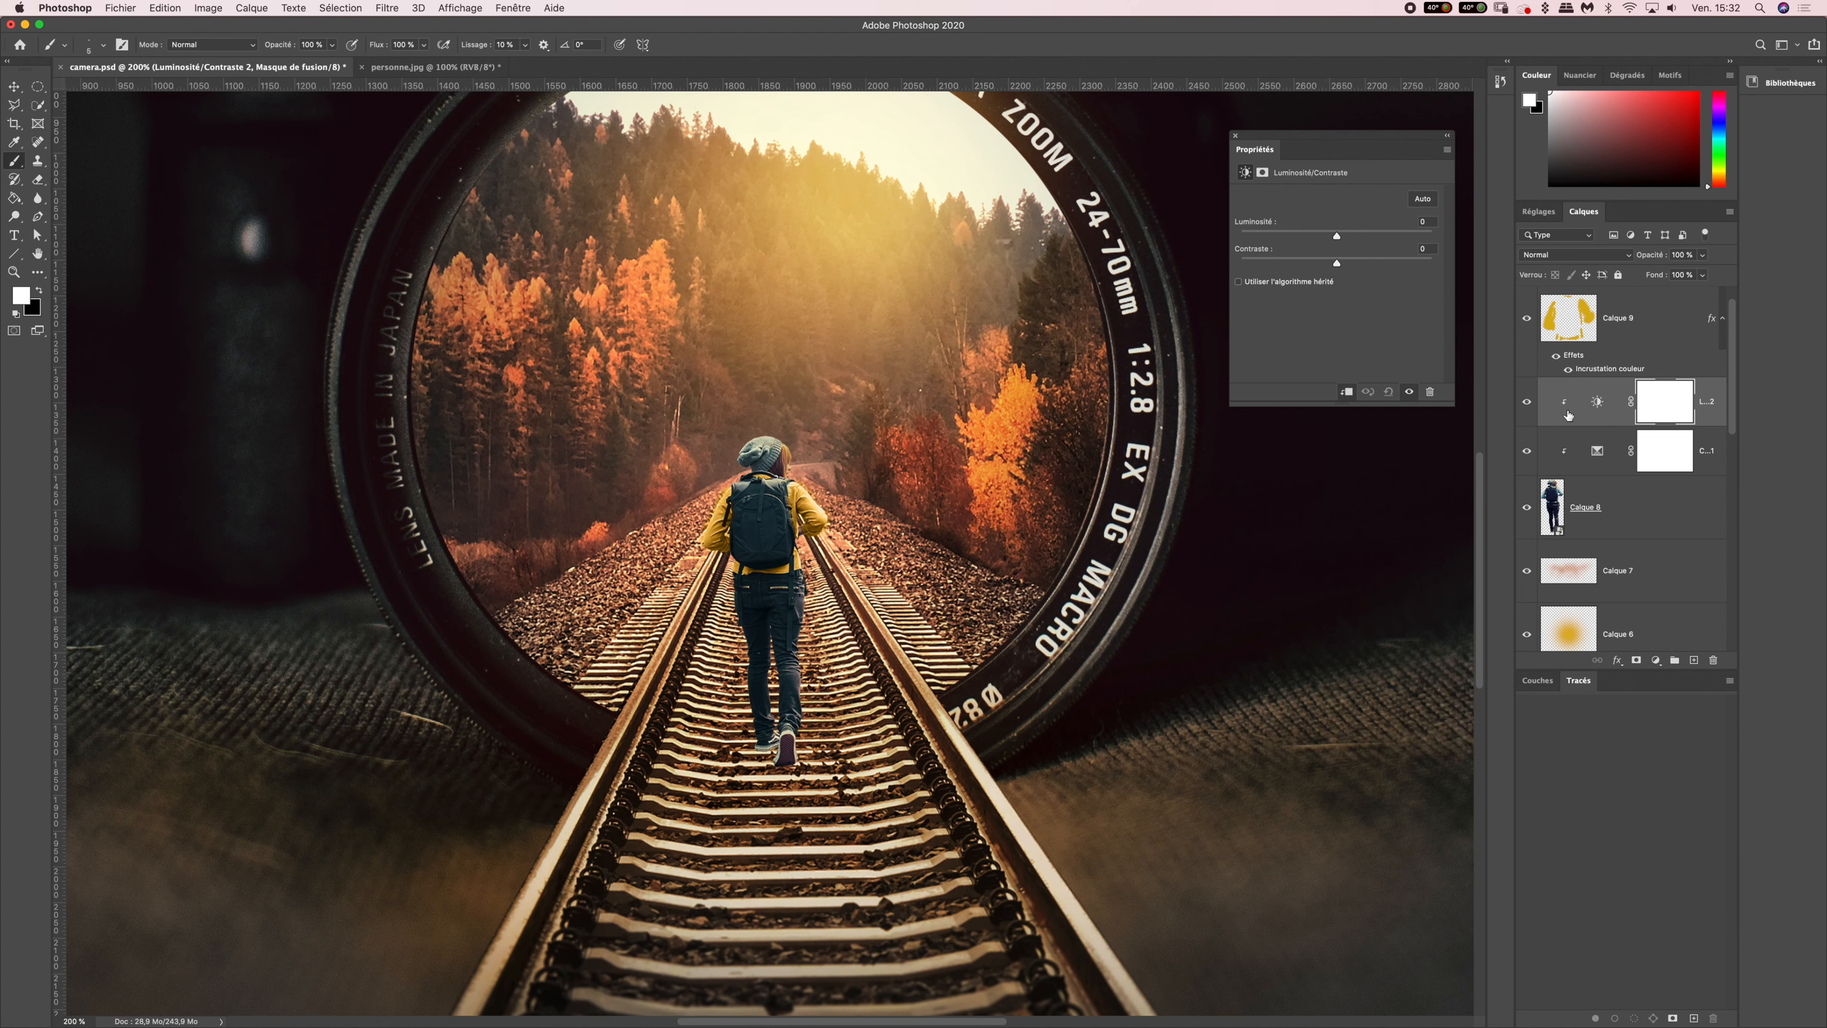
mouse_move(1336, 236)
mouse_down()
mouse_move(1298, 236)
mouse_move(1363, 236)
mouse_move(1308, 236)
mouse_move(1357, 235)
mouse_move(1327, 236)
mouse_up()
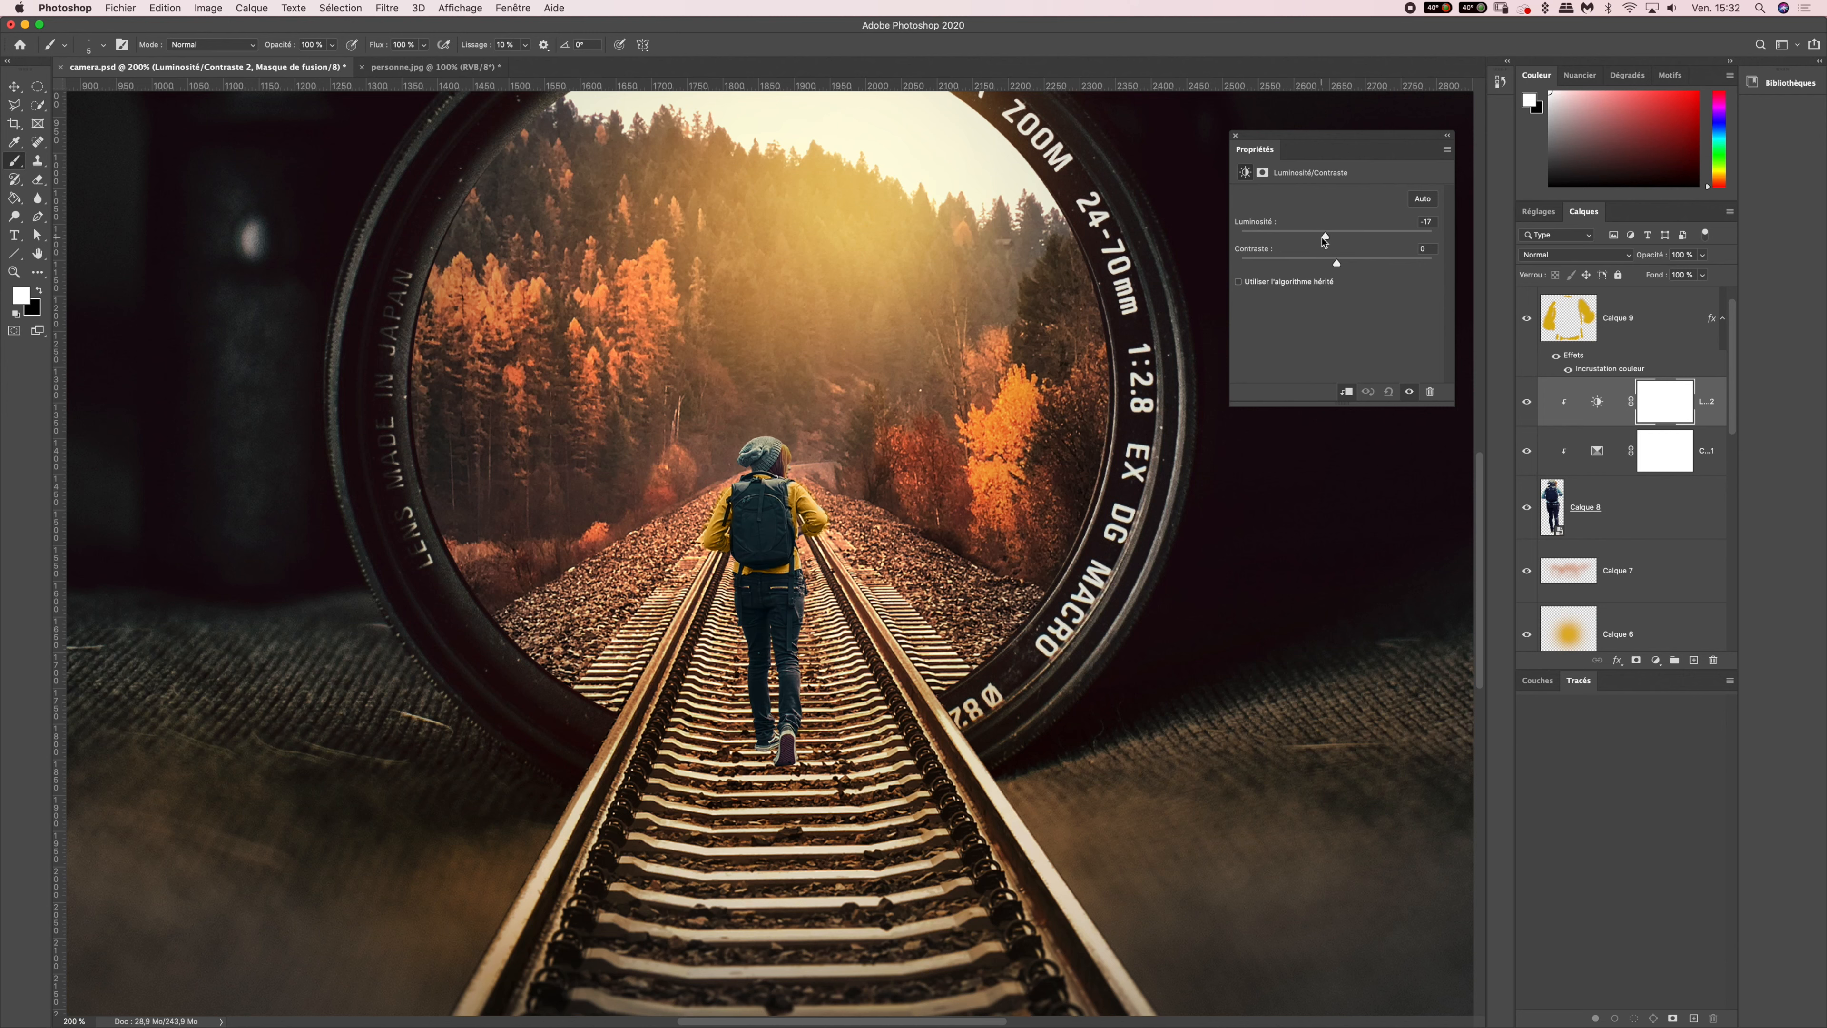
drag(1325, 237, 1312, 235)
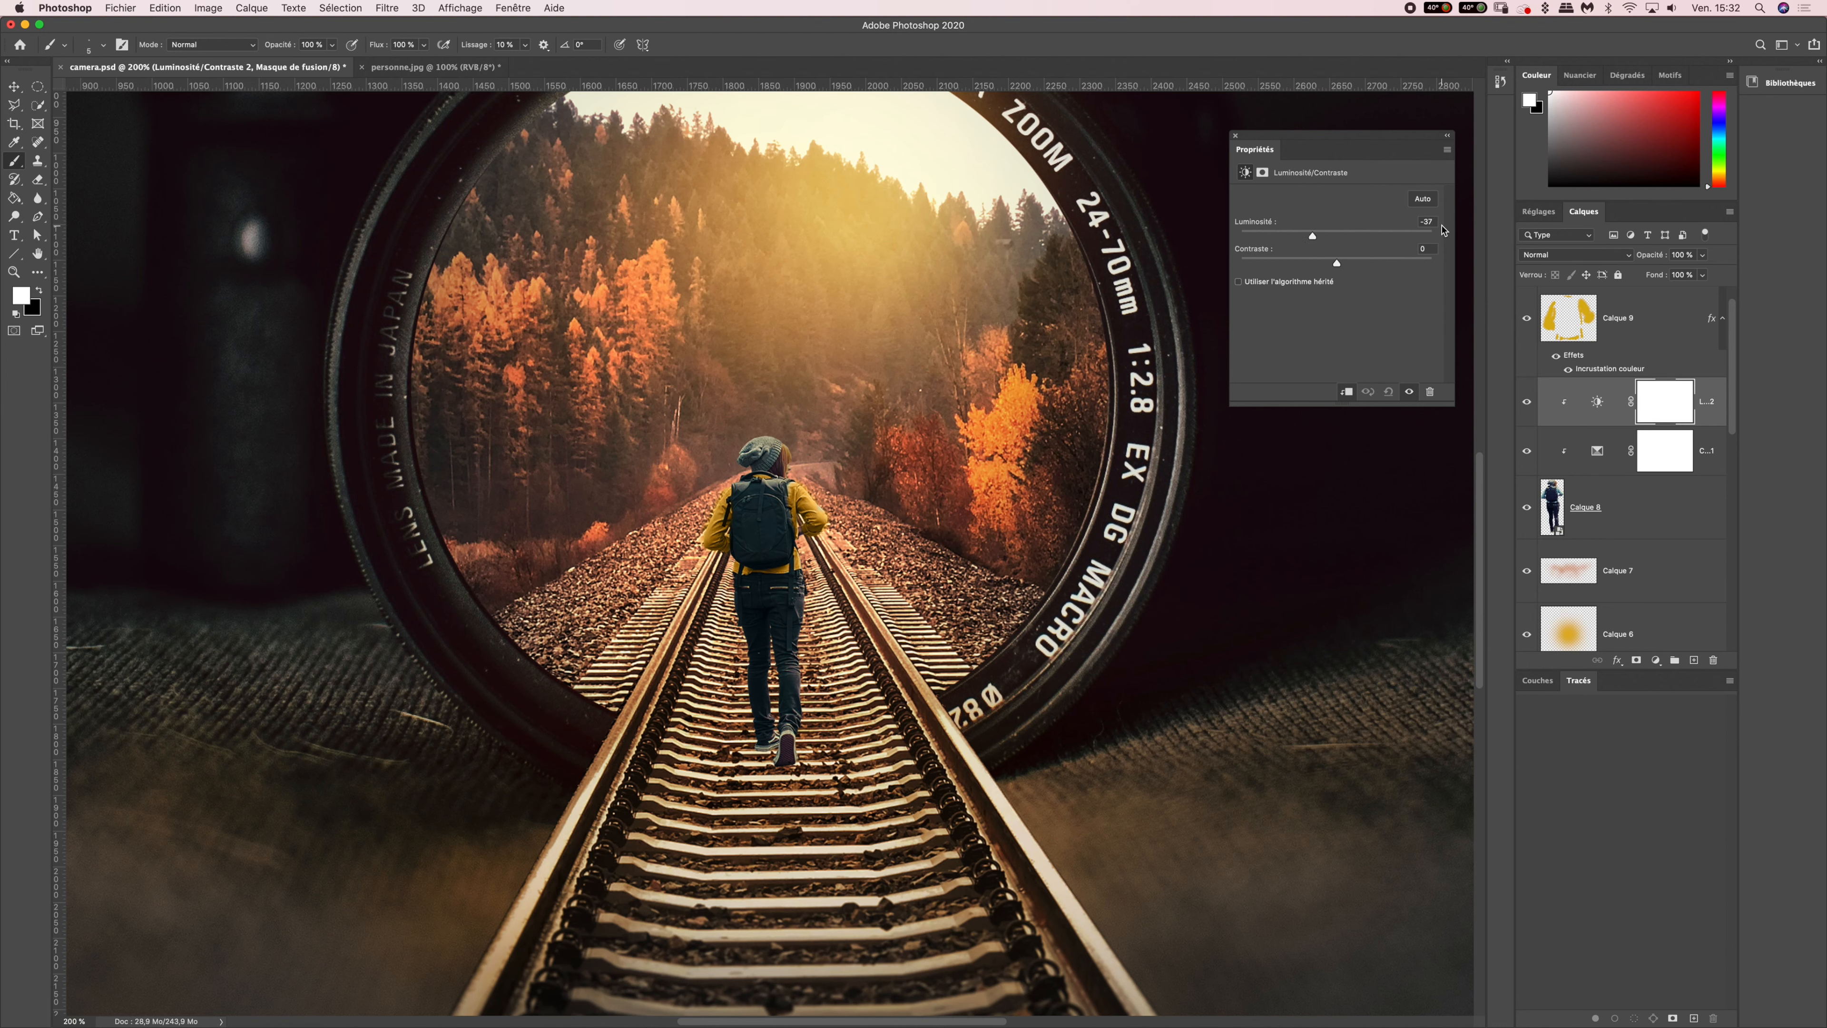
click(1428, 221)
text(-40)
- Paint black with a 70 px brush on the brightness adjustment's mask around the person's head and right shoulder
click(99, 45)
drag(97, 91, 117, 89)
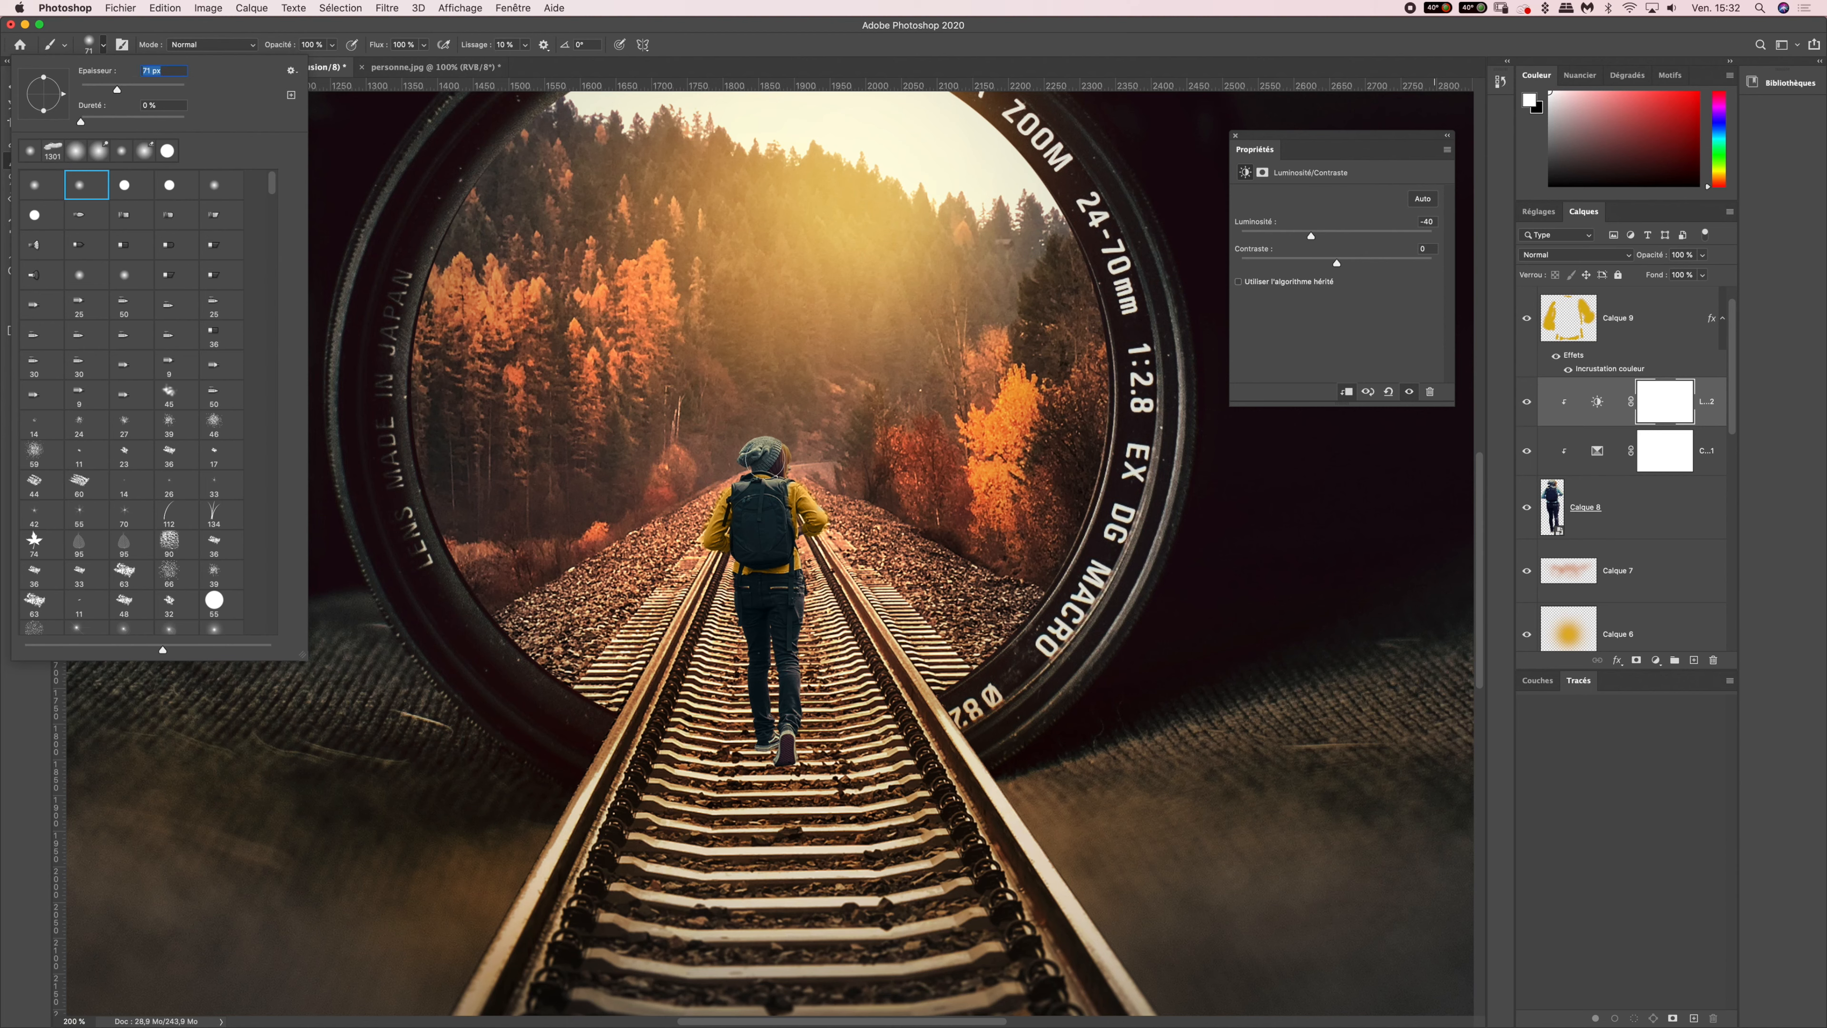
text(70)
key(Return)
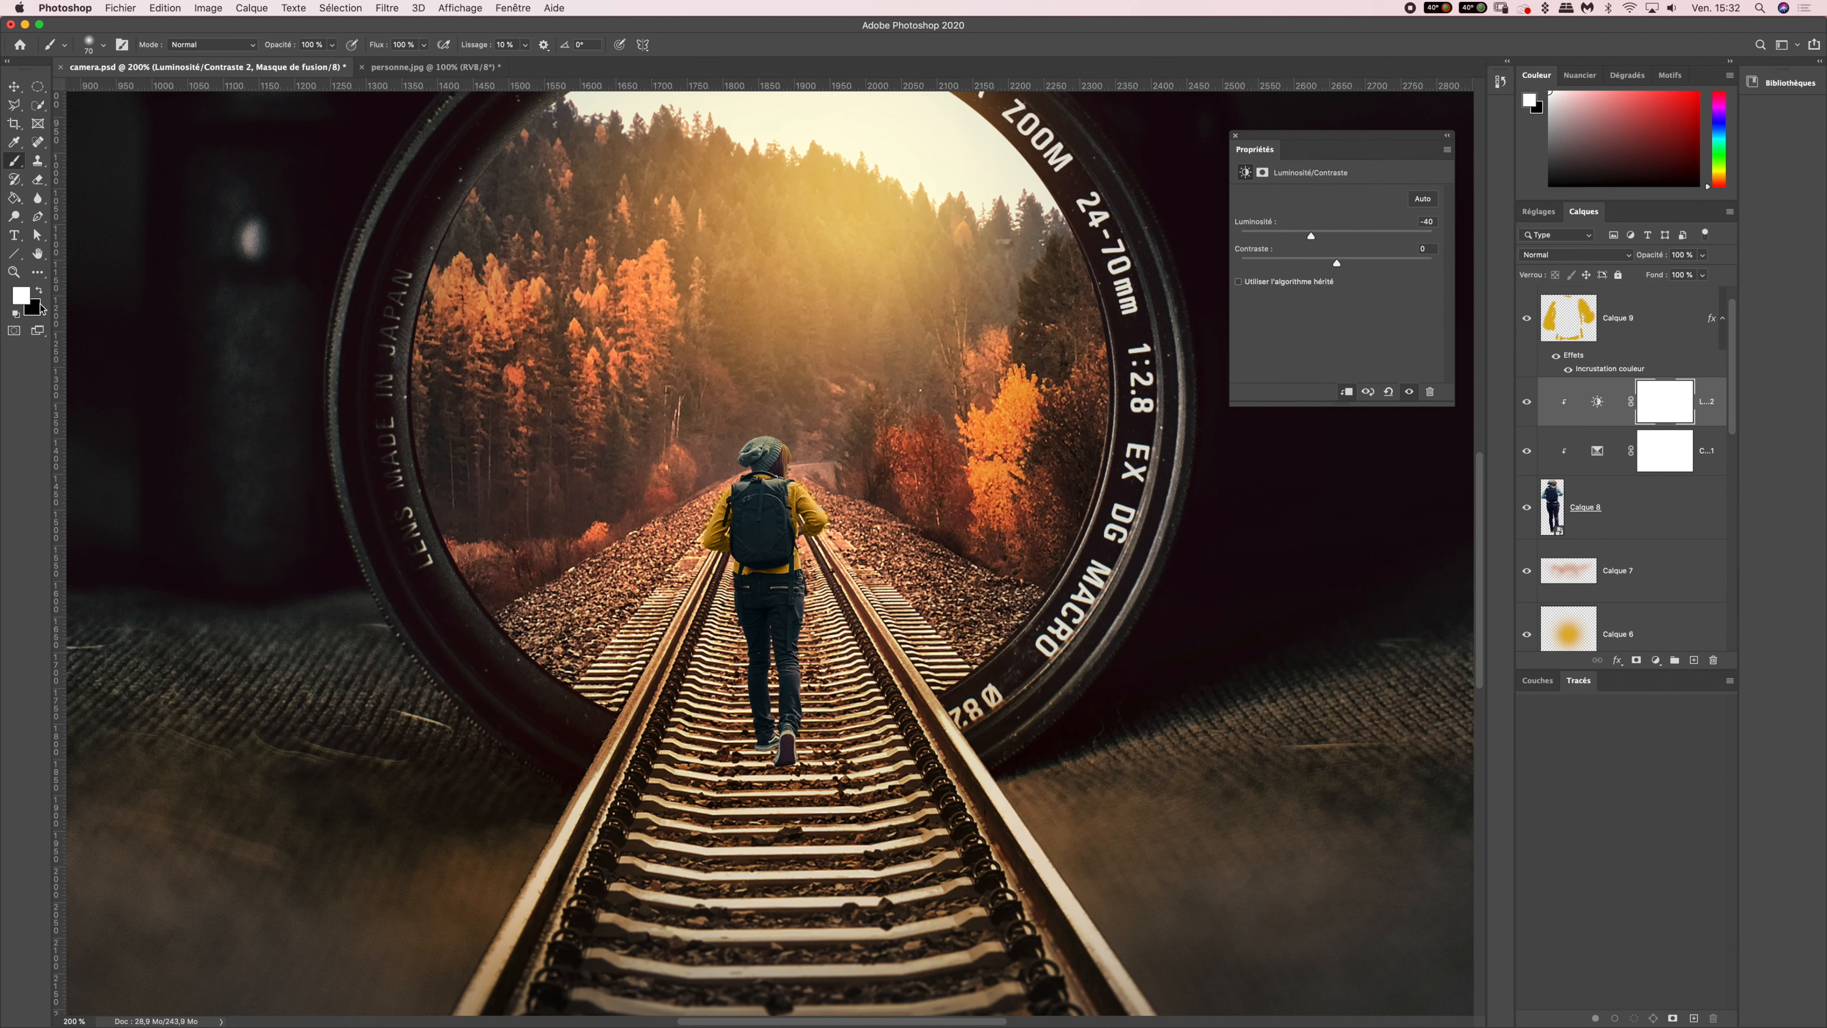
key(x)
mouse_move(765, 432)
mouse_down()
mouse_move(805, 517)
mouse_move(797, 472)
mouse_move(795, 732)
mouse_move(783, 447)
mouse_move(791, 463)
mouse_move(766, 441)
mouse_move(802, 478)
mouse_up()
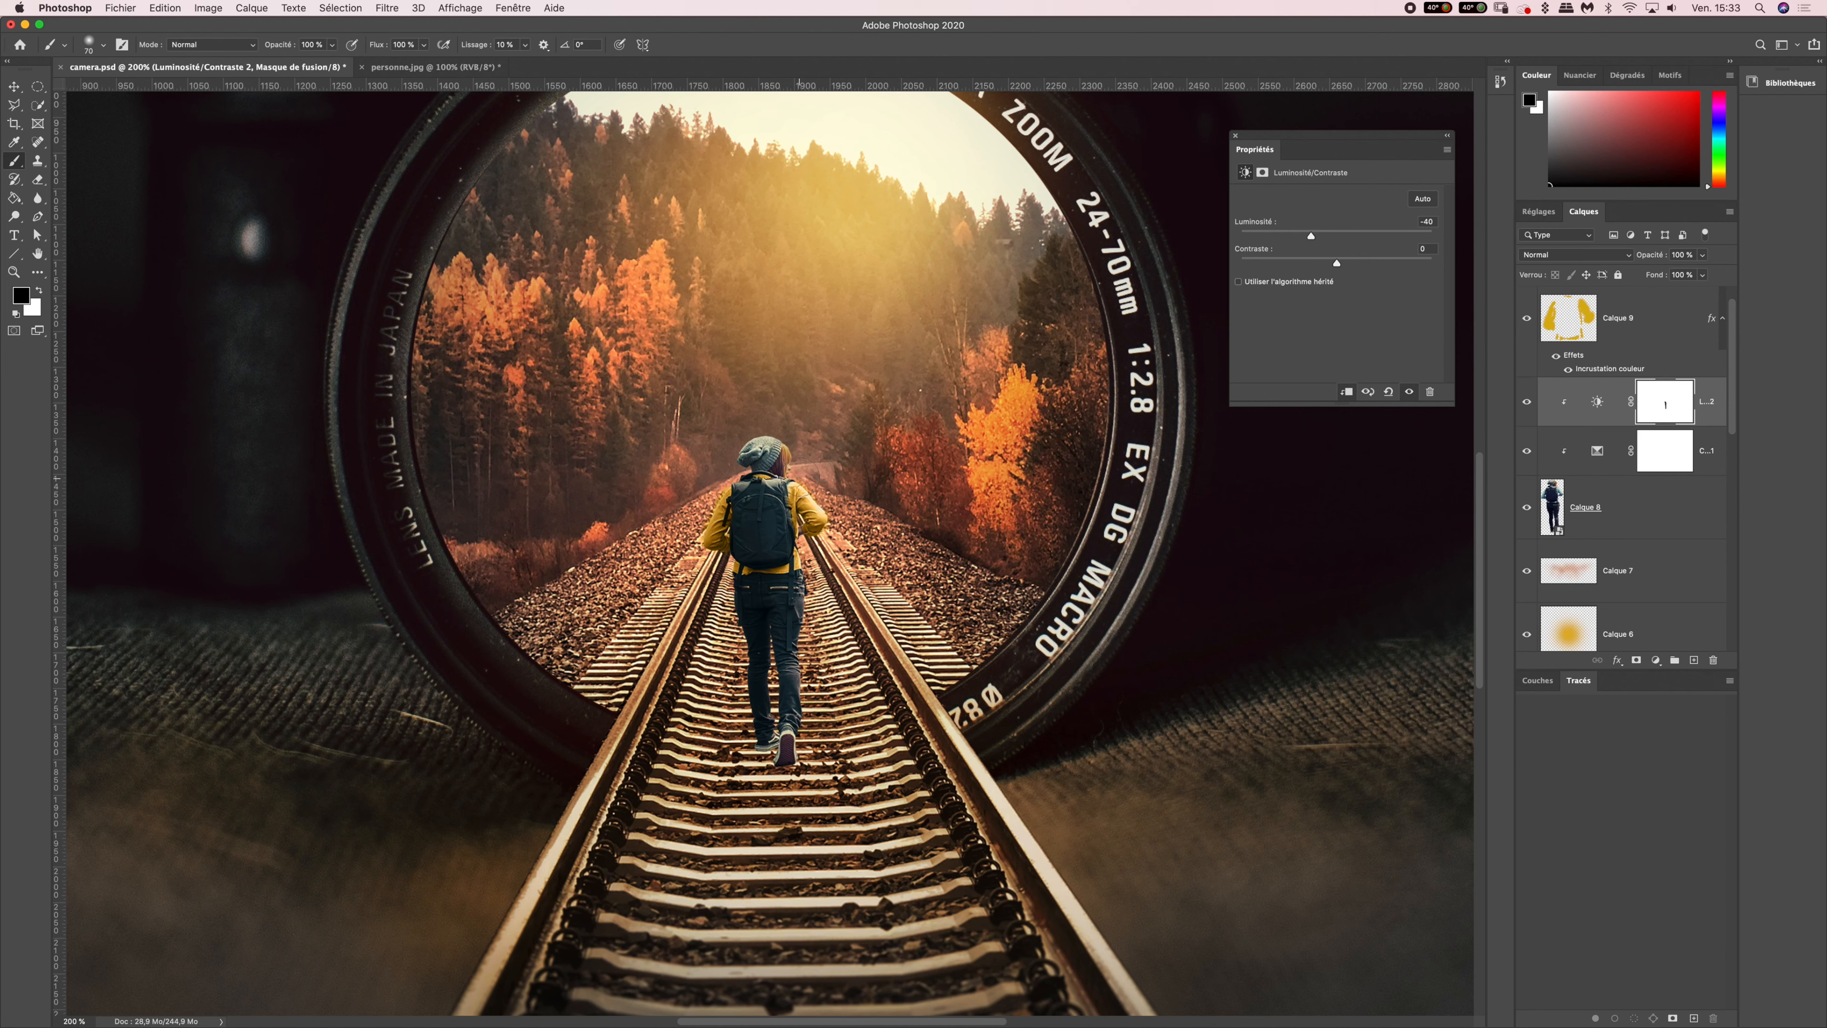
- Compare the person with and without the masked brightness adjustment
click(1524, 403)
click(1525, 404)
click(1526, 404)
click(1527, 403)
click(1528, 404)
click(1527, 404)
click(1528, 404)
click(1528, 404)
click(1528, 404)
click(1527, 404)
click(1527, 403)
click(1528, 403)
- Set the person's brightness adjustment to -40 again and check the person with the adjustment on and off
mouse_move(1312, 235)
mouse_down()
mouse_move(1260, 234)
mouse_move(1311, 237)
mouse_up()
click(1434, 222)
text(-40)
key(Return)
click(1527, 404)
click(1527, 401)
click(1527, 402)
click(1527, 402)
- Add an Ombre portée effect to the person's layer (Calque 8)
key(g)
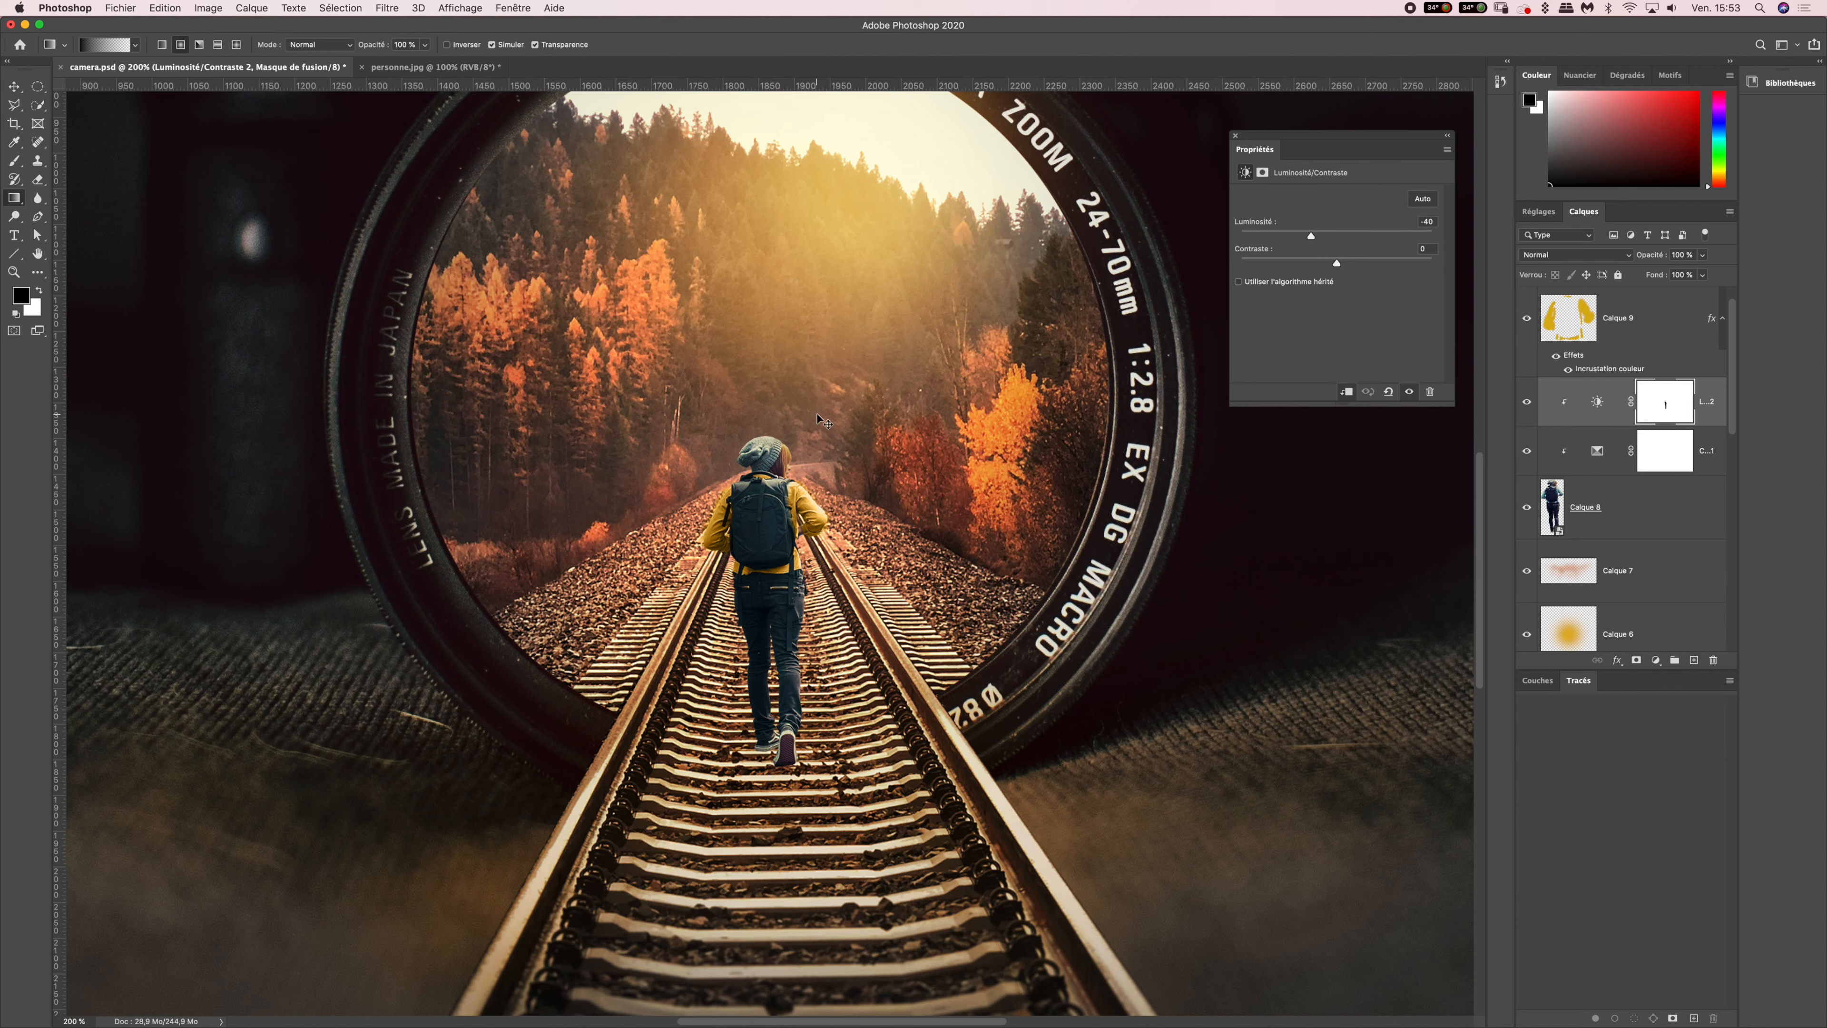
key(super+minus)
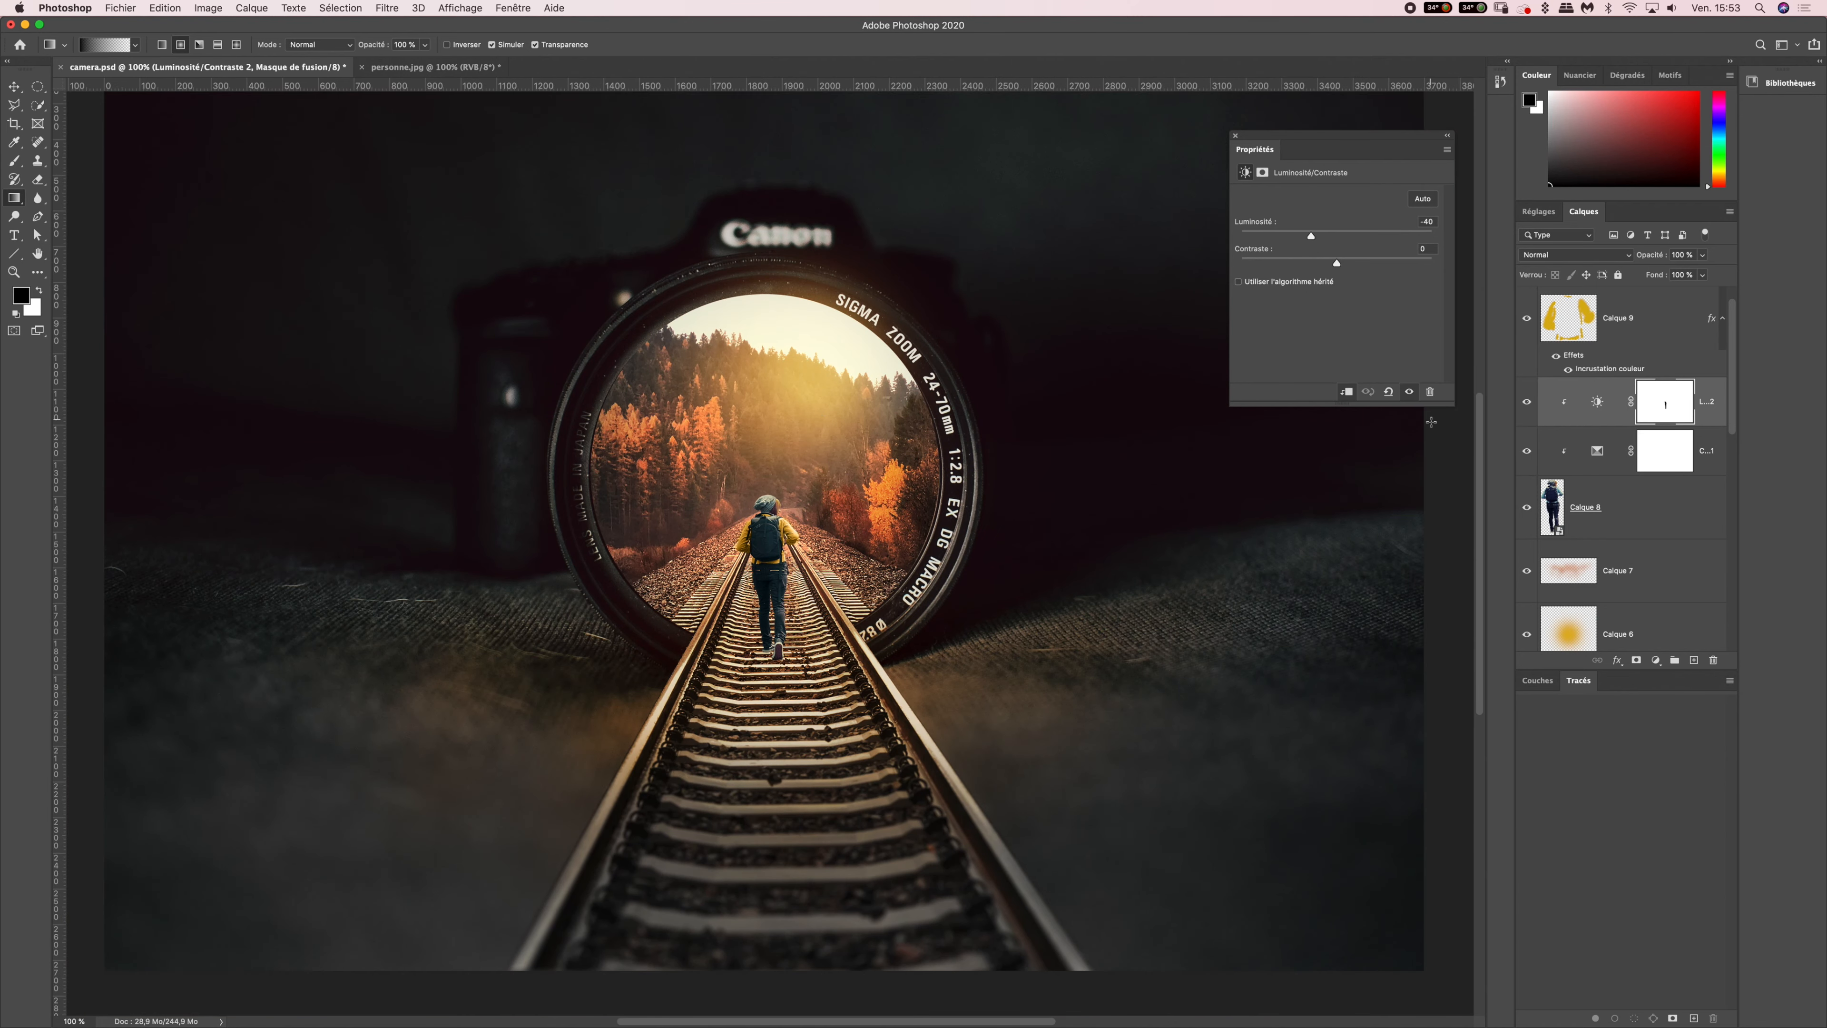
click(1624, 516)
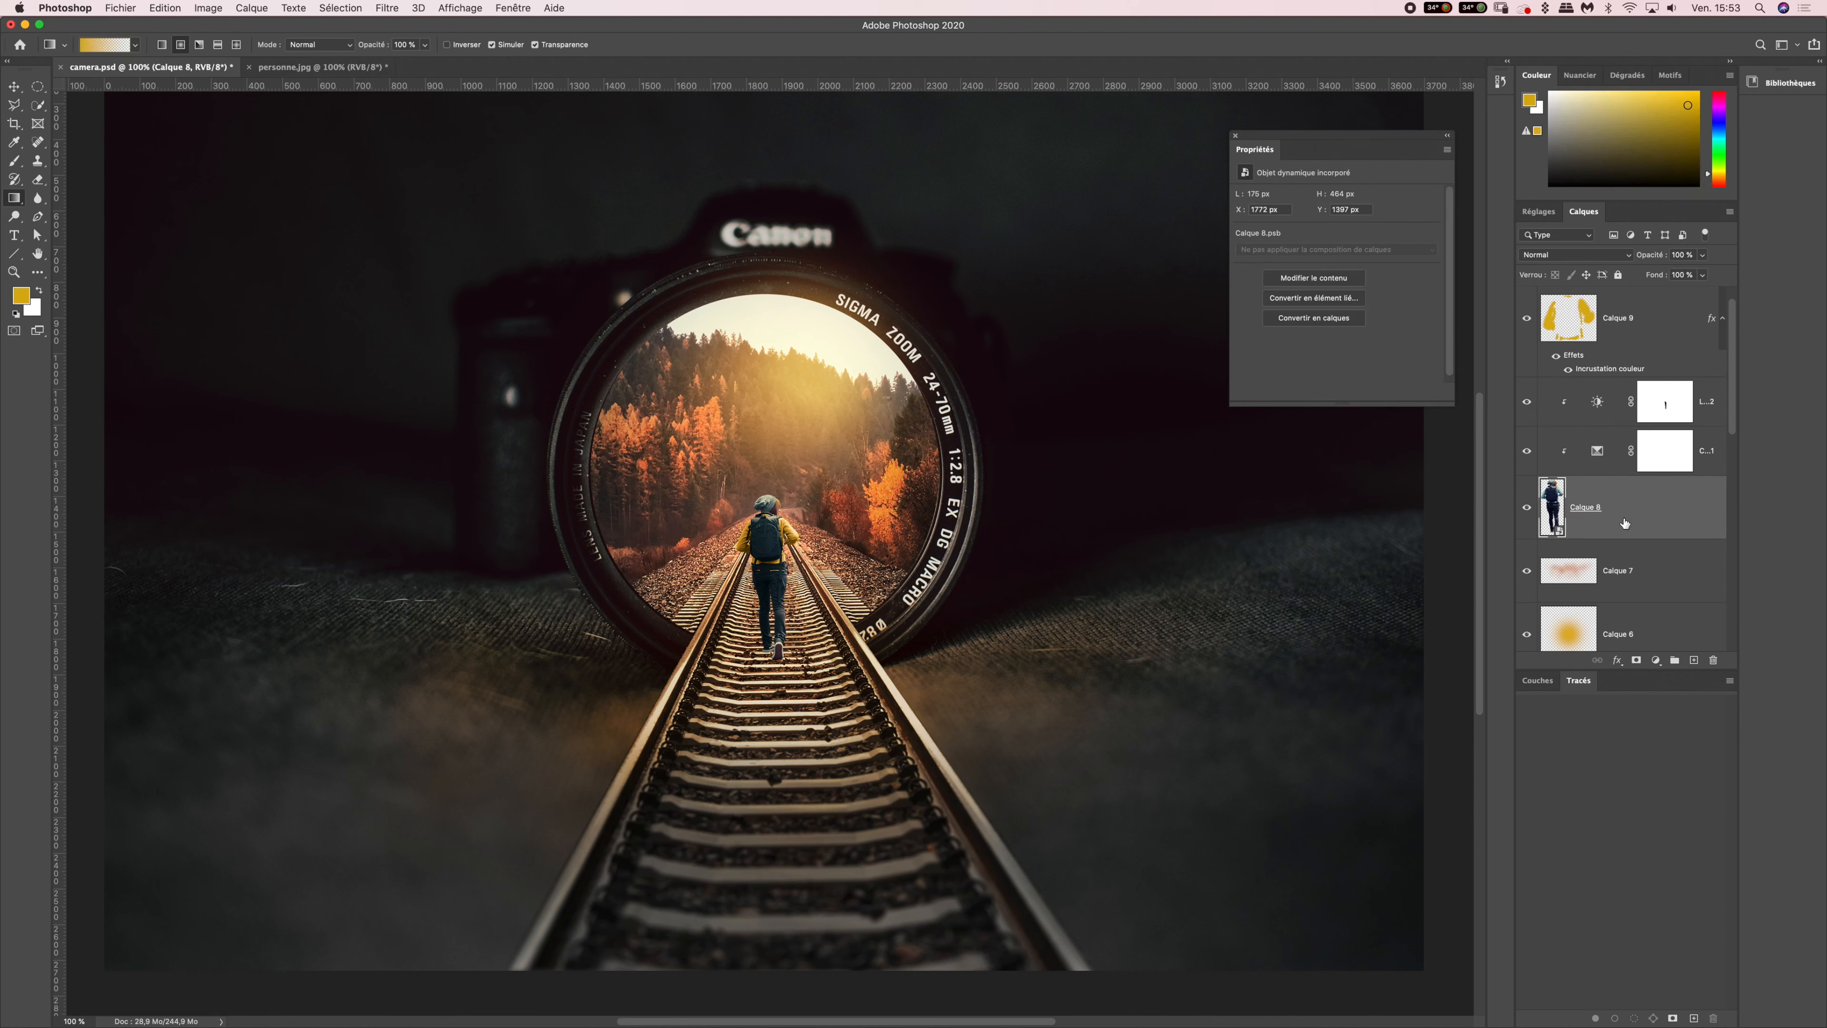
click(1617, 661)
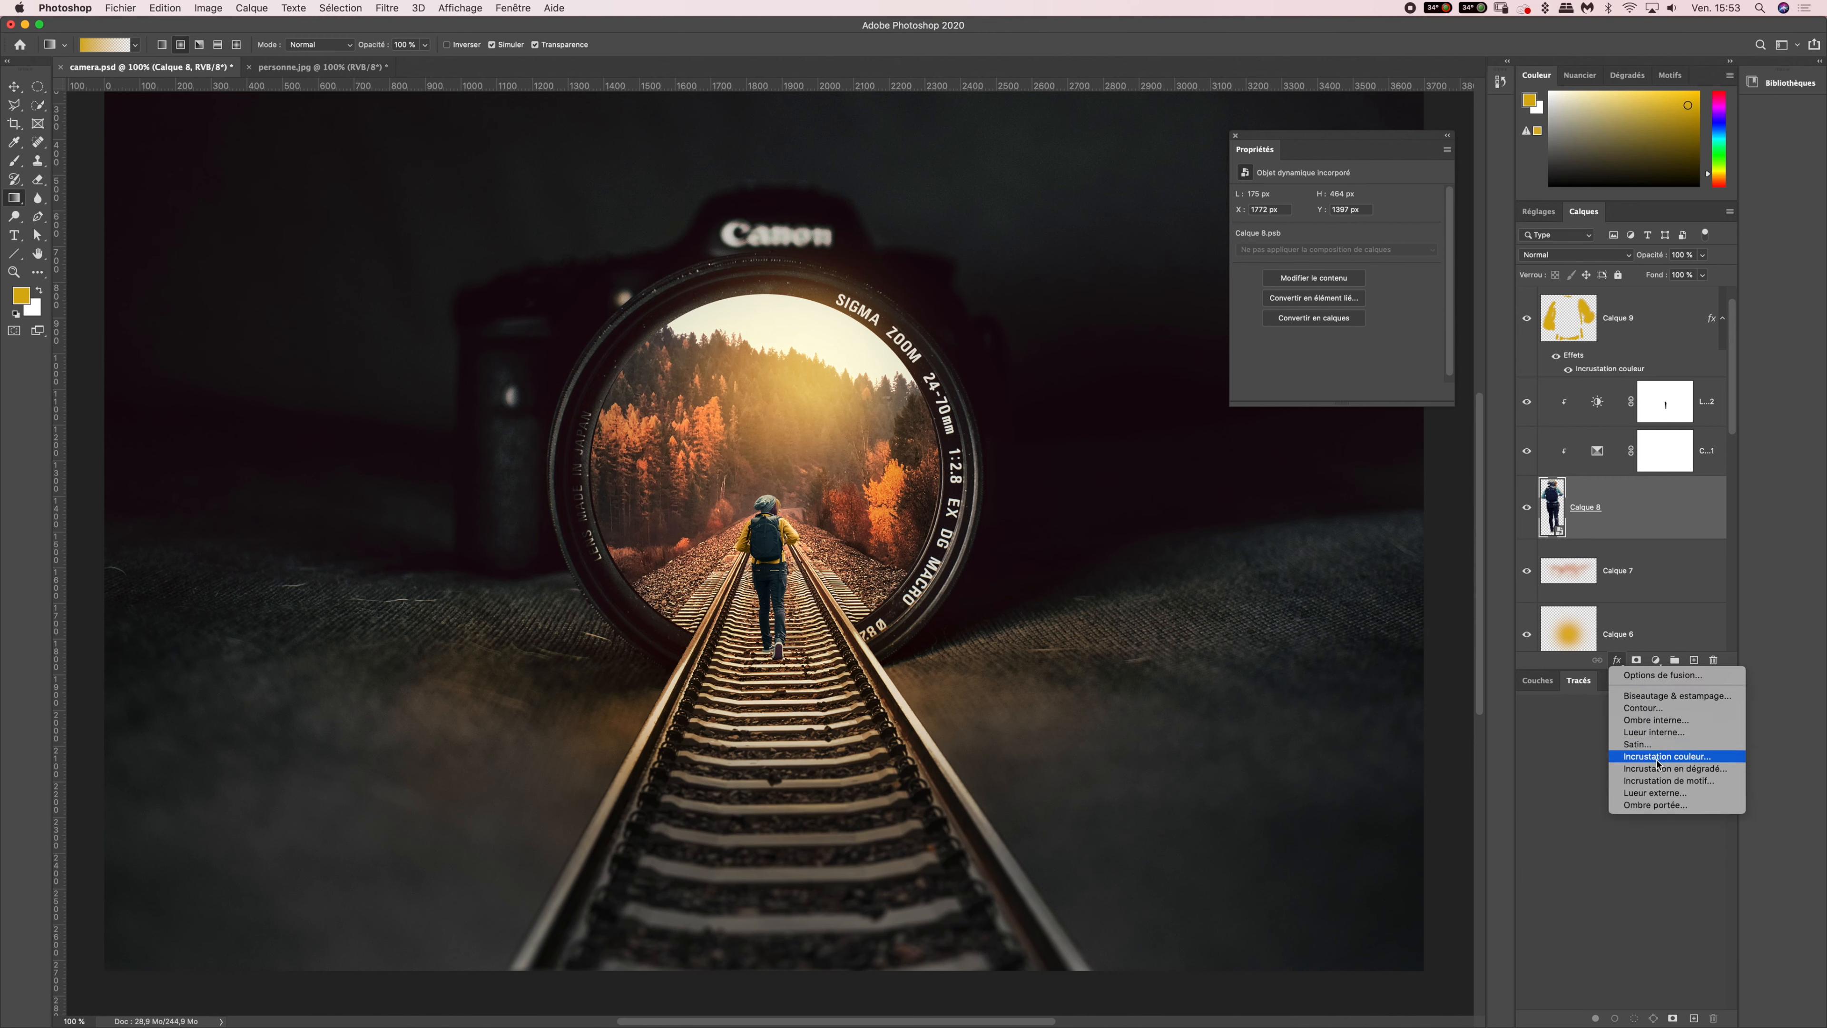
click(1651, 805)
drag(930, 109, 849, 108)
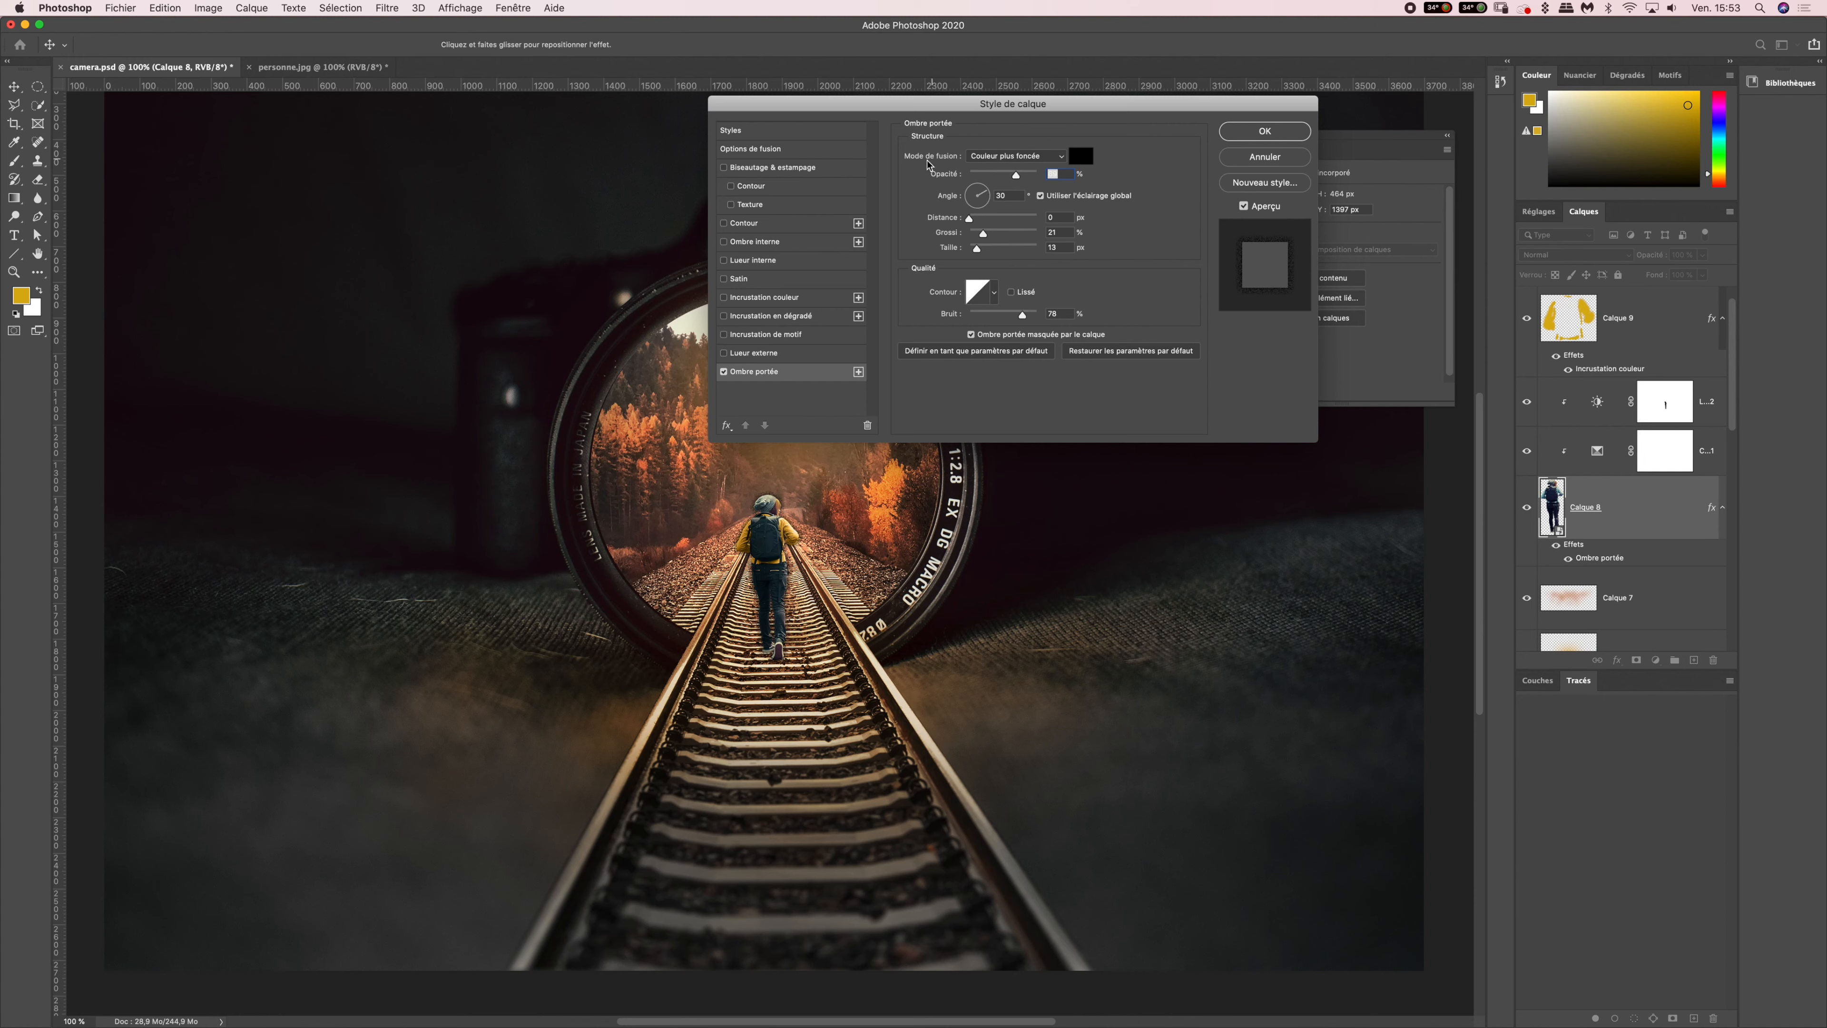
- Set the drop shadow to Produit blend mode, 0% Grossi and 100% opacity, remove its noise, adjust its size and apply it
click(981, 160)
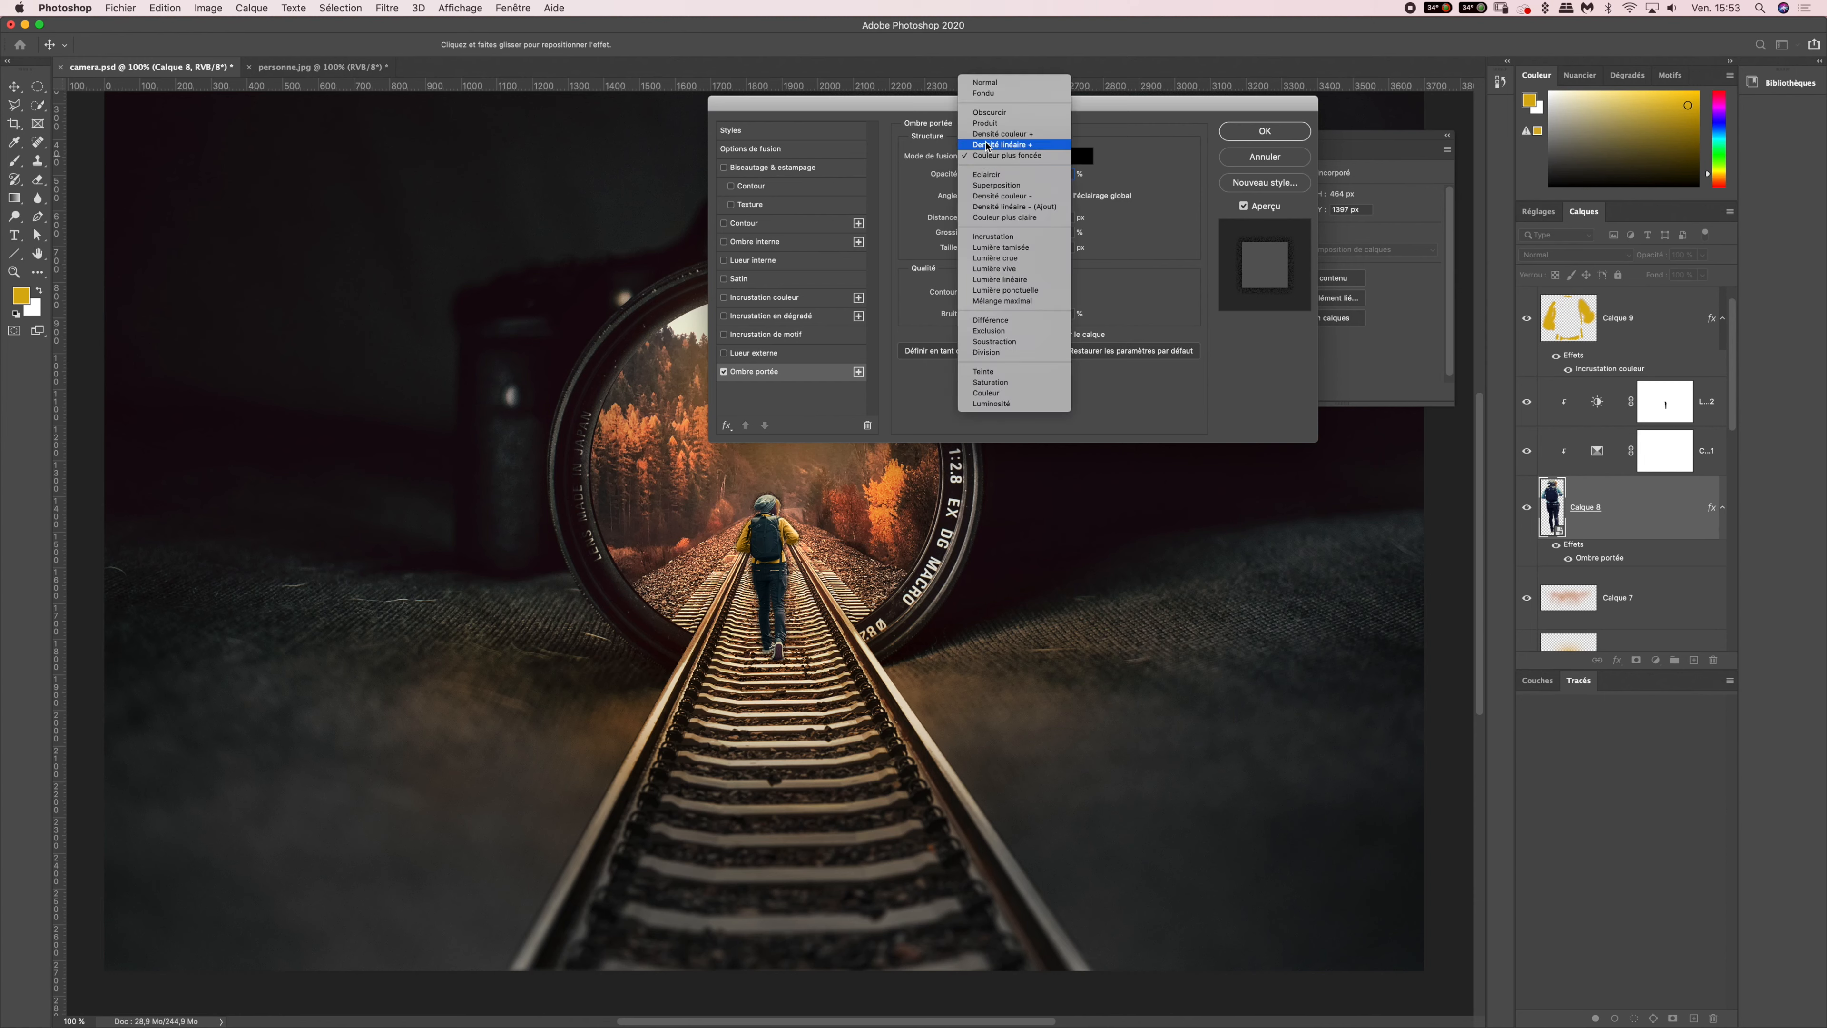
click(985, 124)
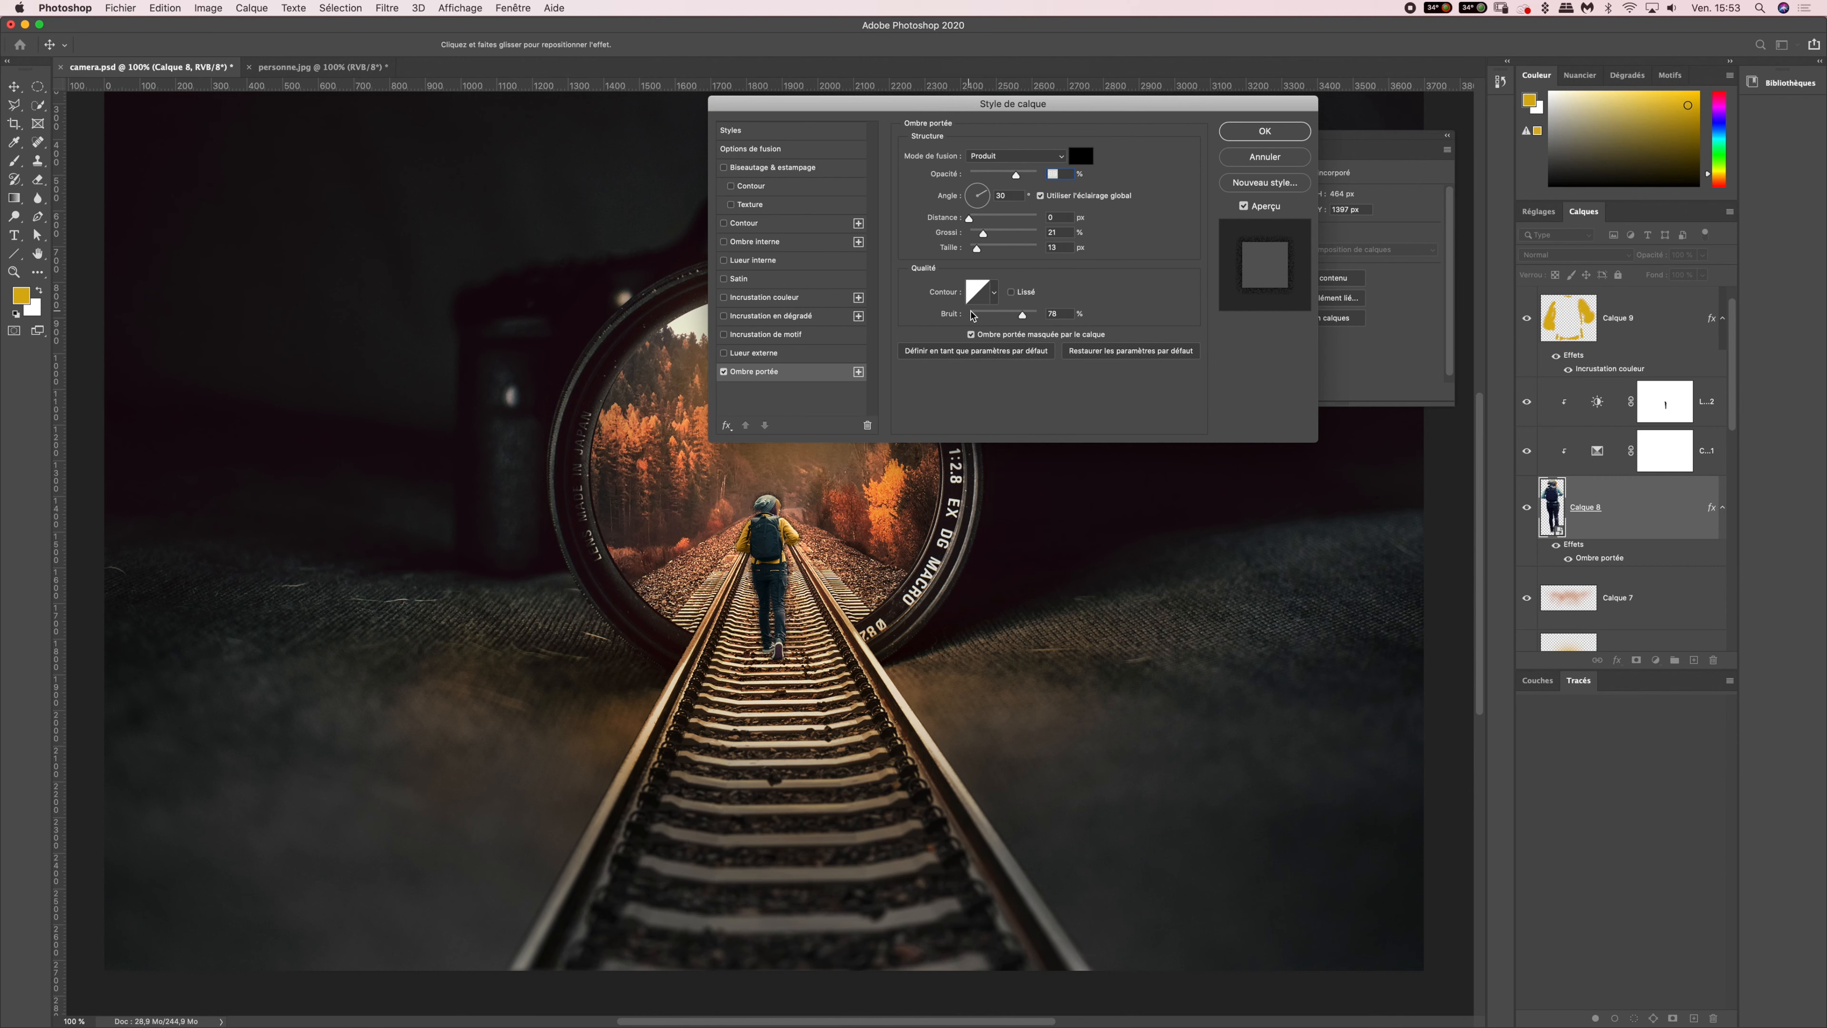
drag(1021, 314, 940, 314)
click(1056, 231)
text(0)
drag(980, 255, 978, 260)
click(1039, 173)
text(100)
click(1231, 134)
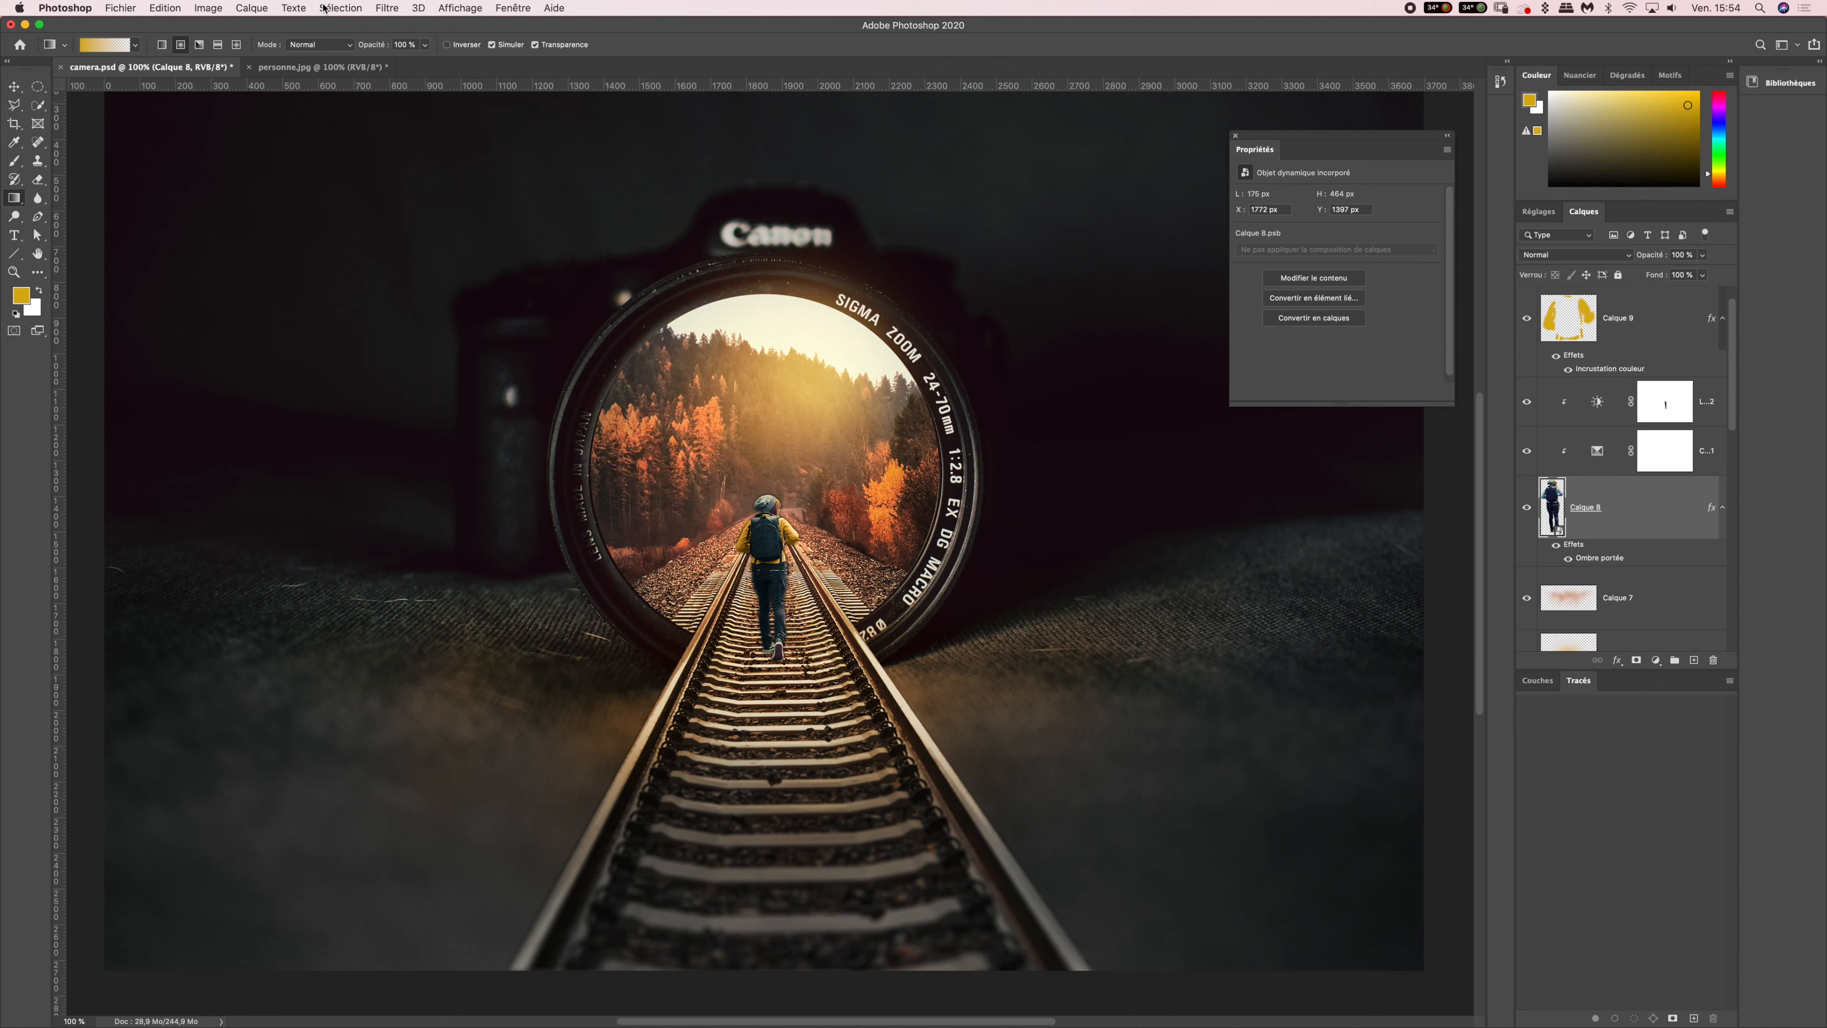
- Convert the person's drop shadow effect into a separate layer and select that shadow layer
click(252, 8)
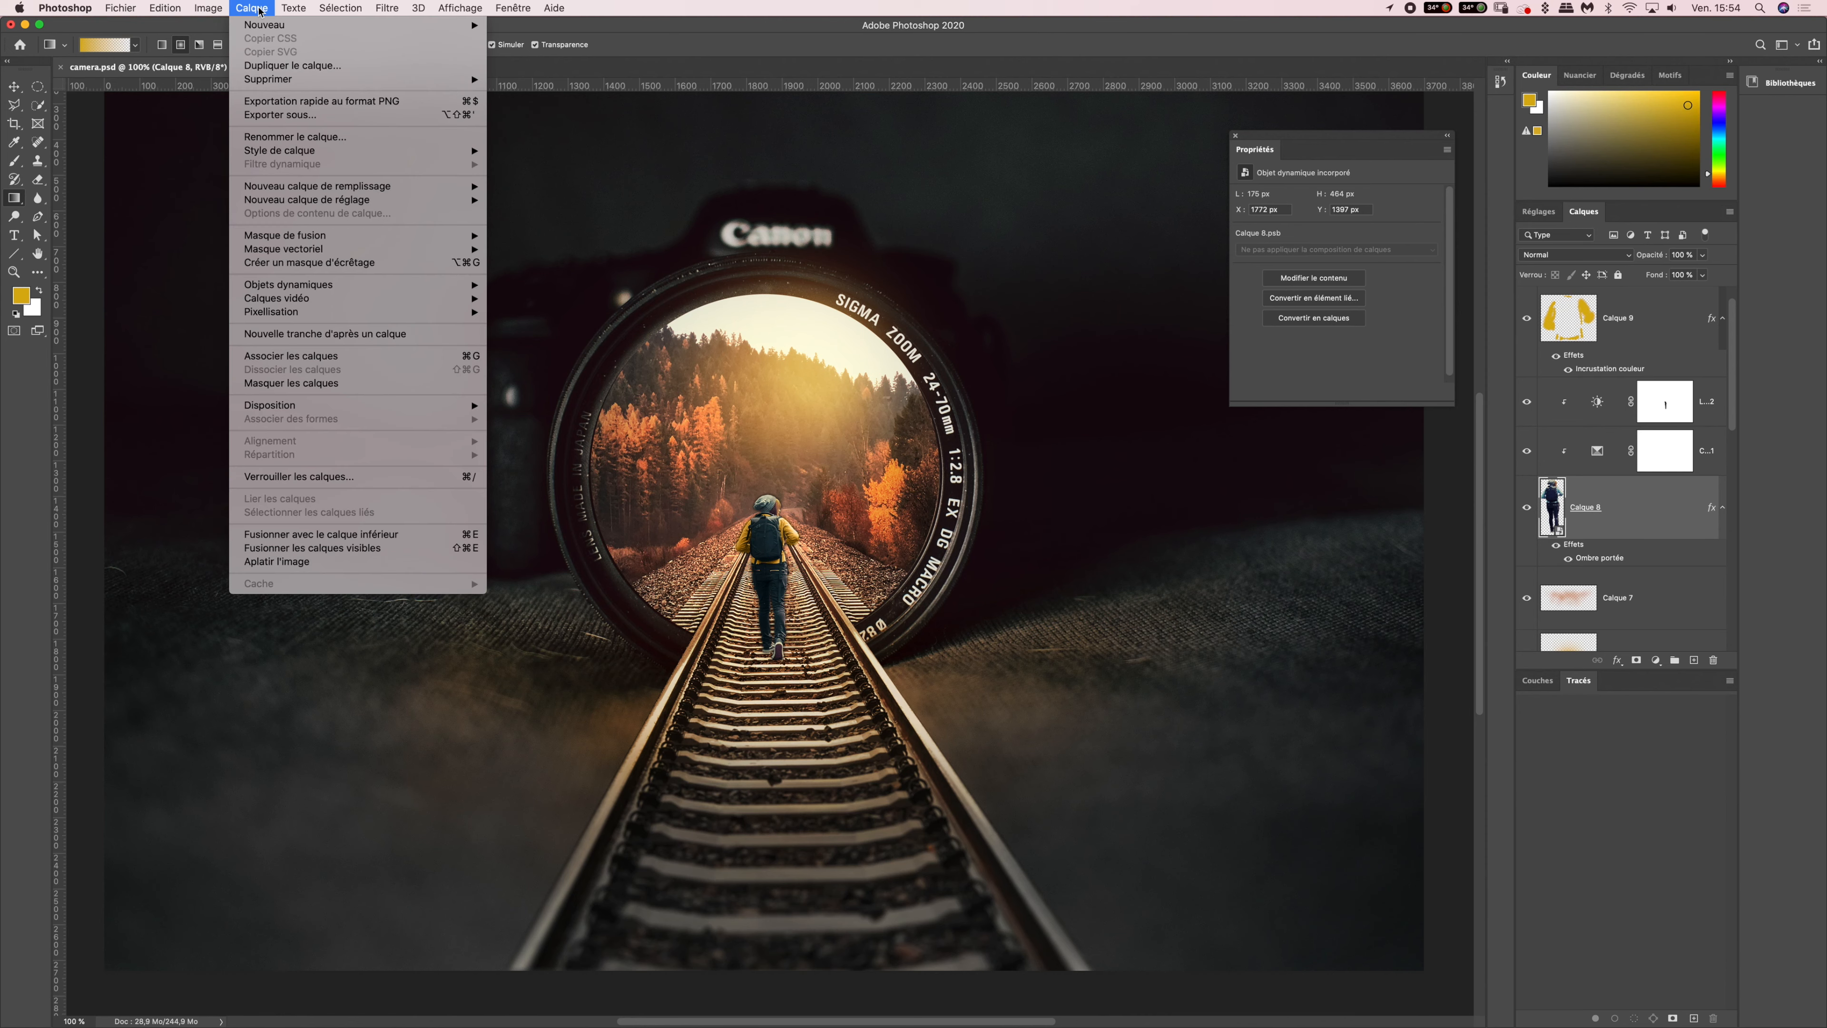
mouse_move(302, 153)
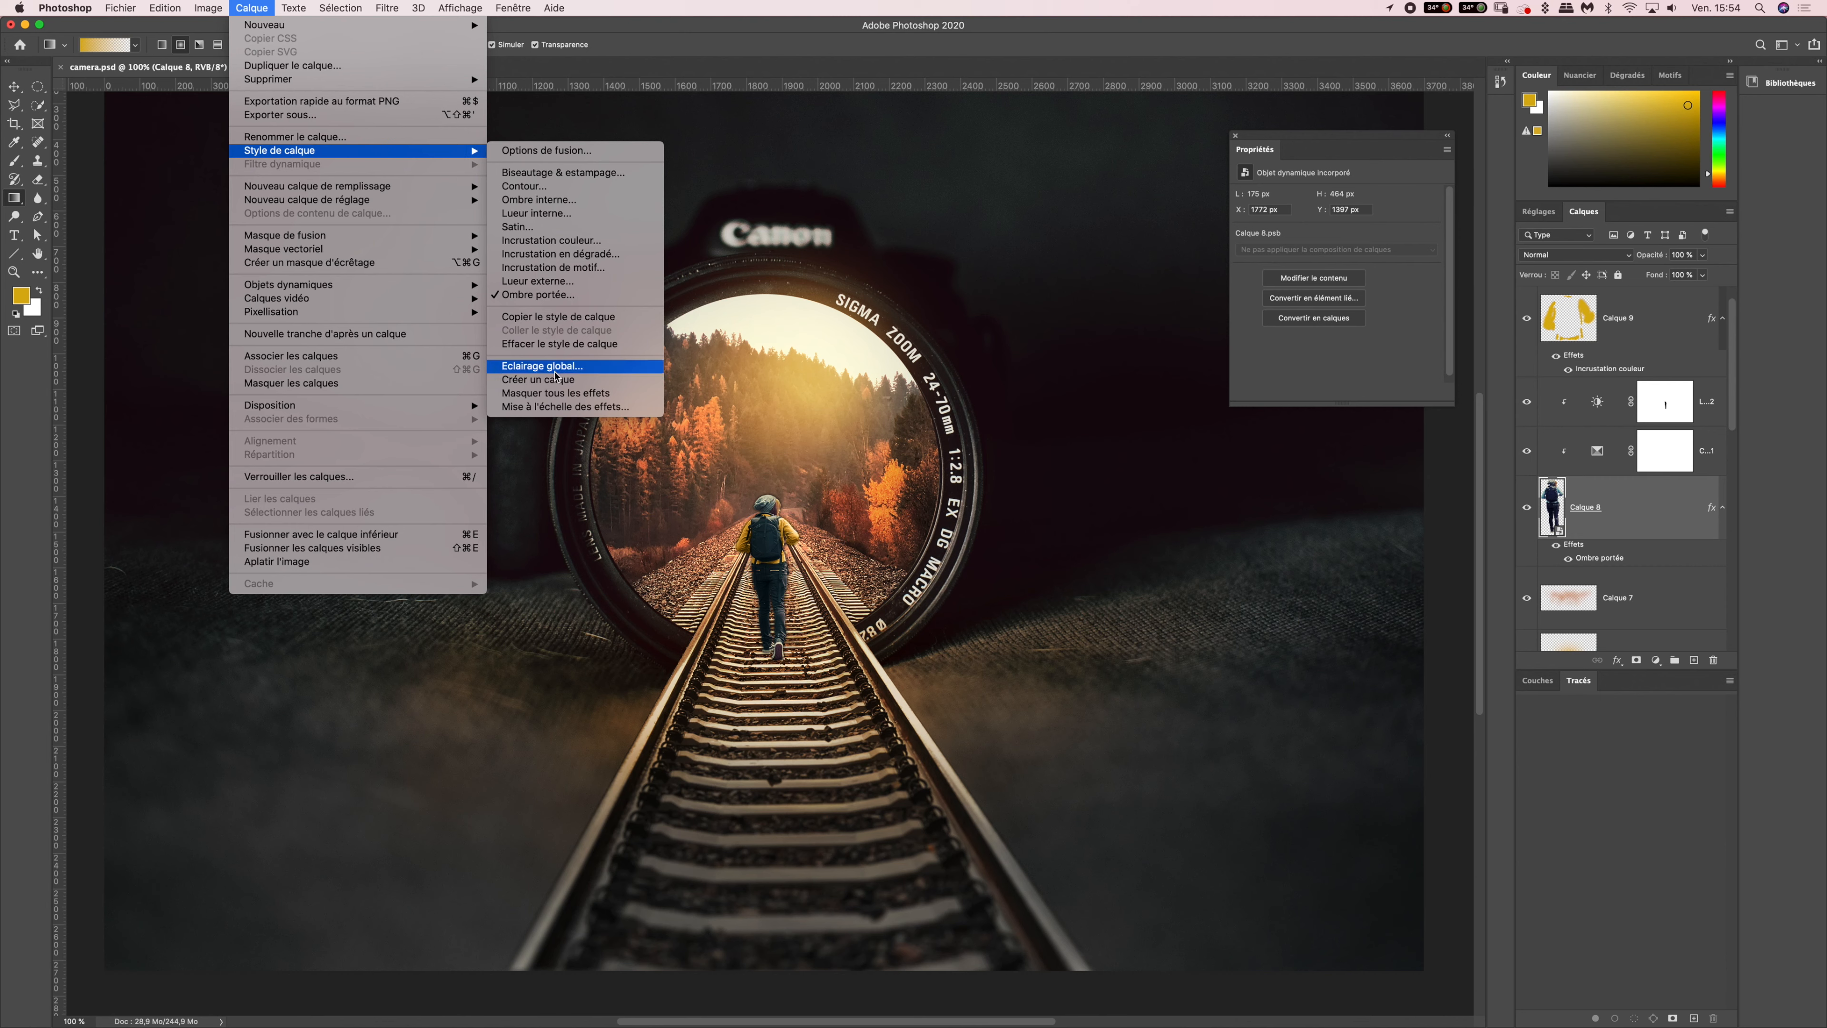
click(555, 382)
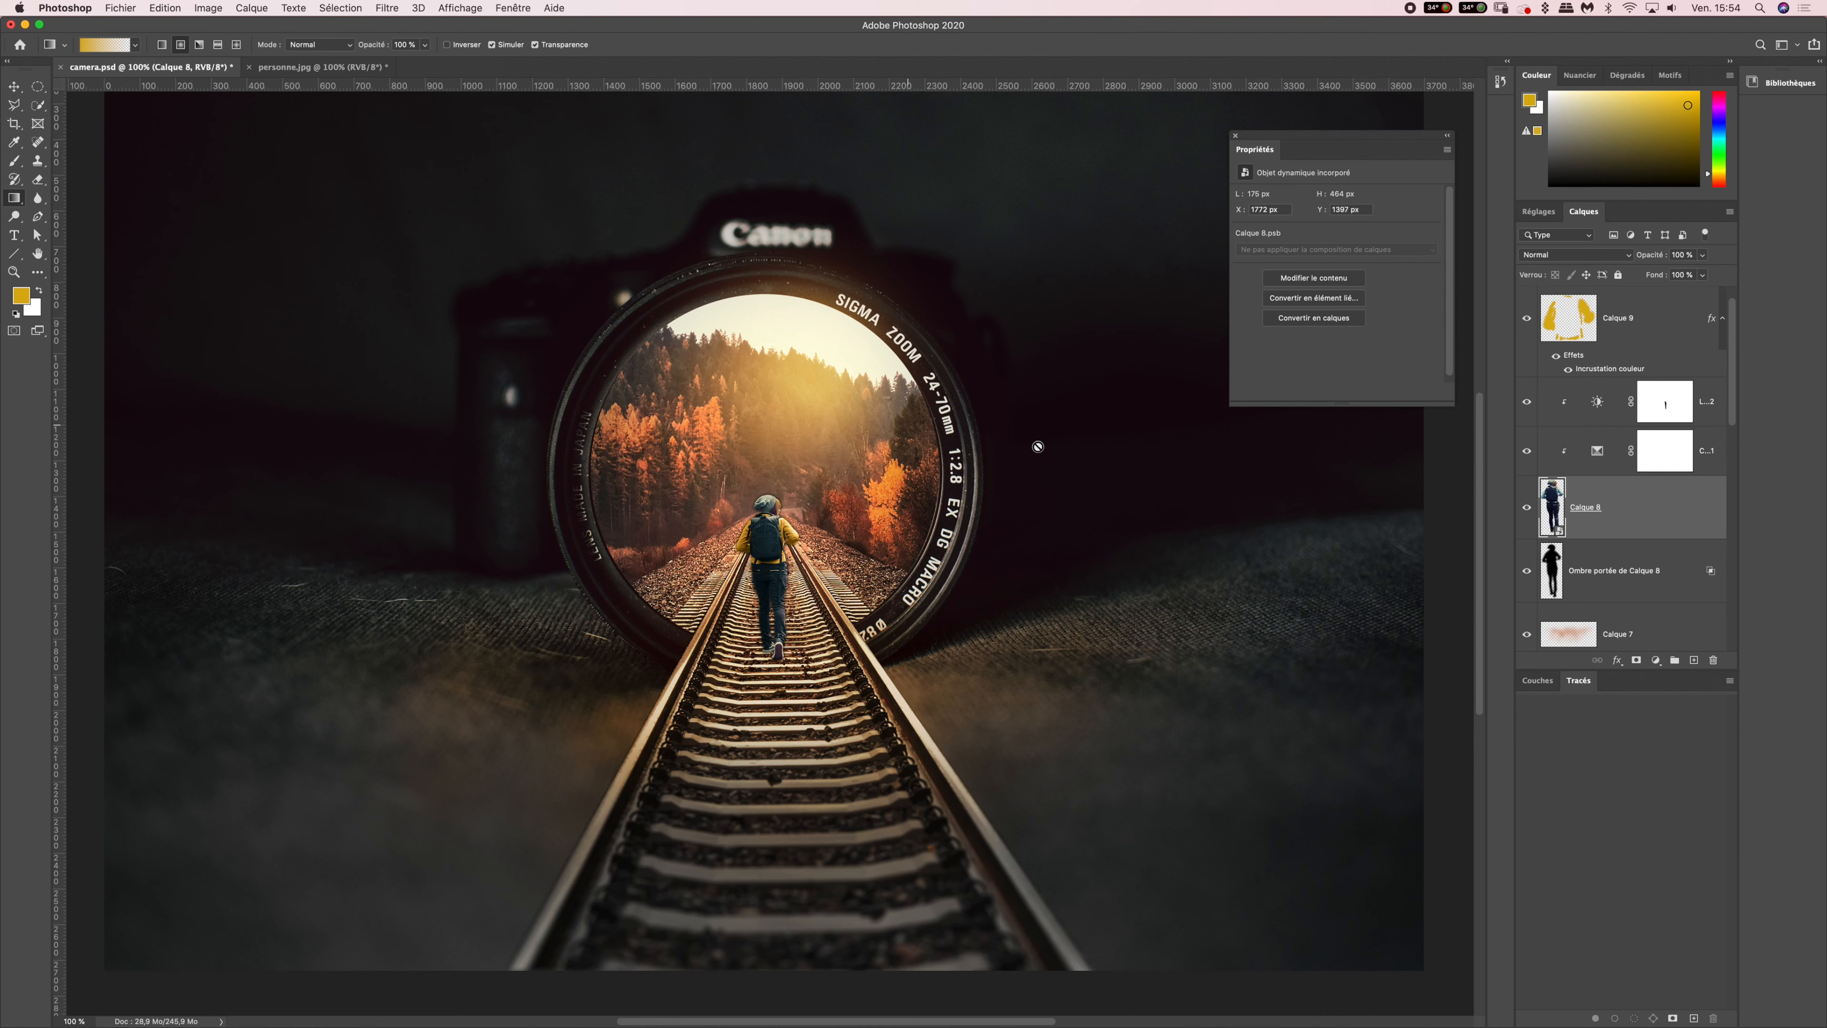
click(1591, 579)
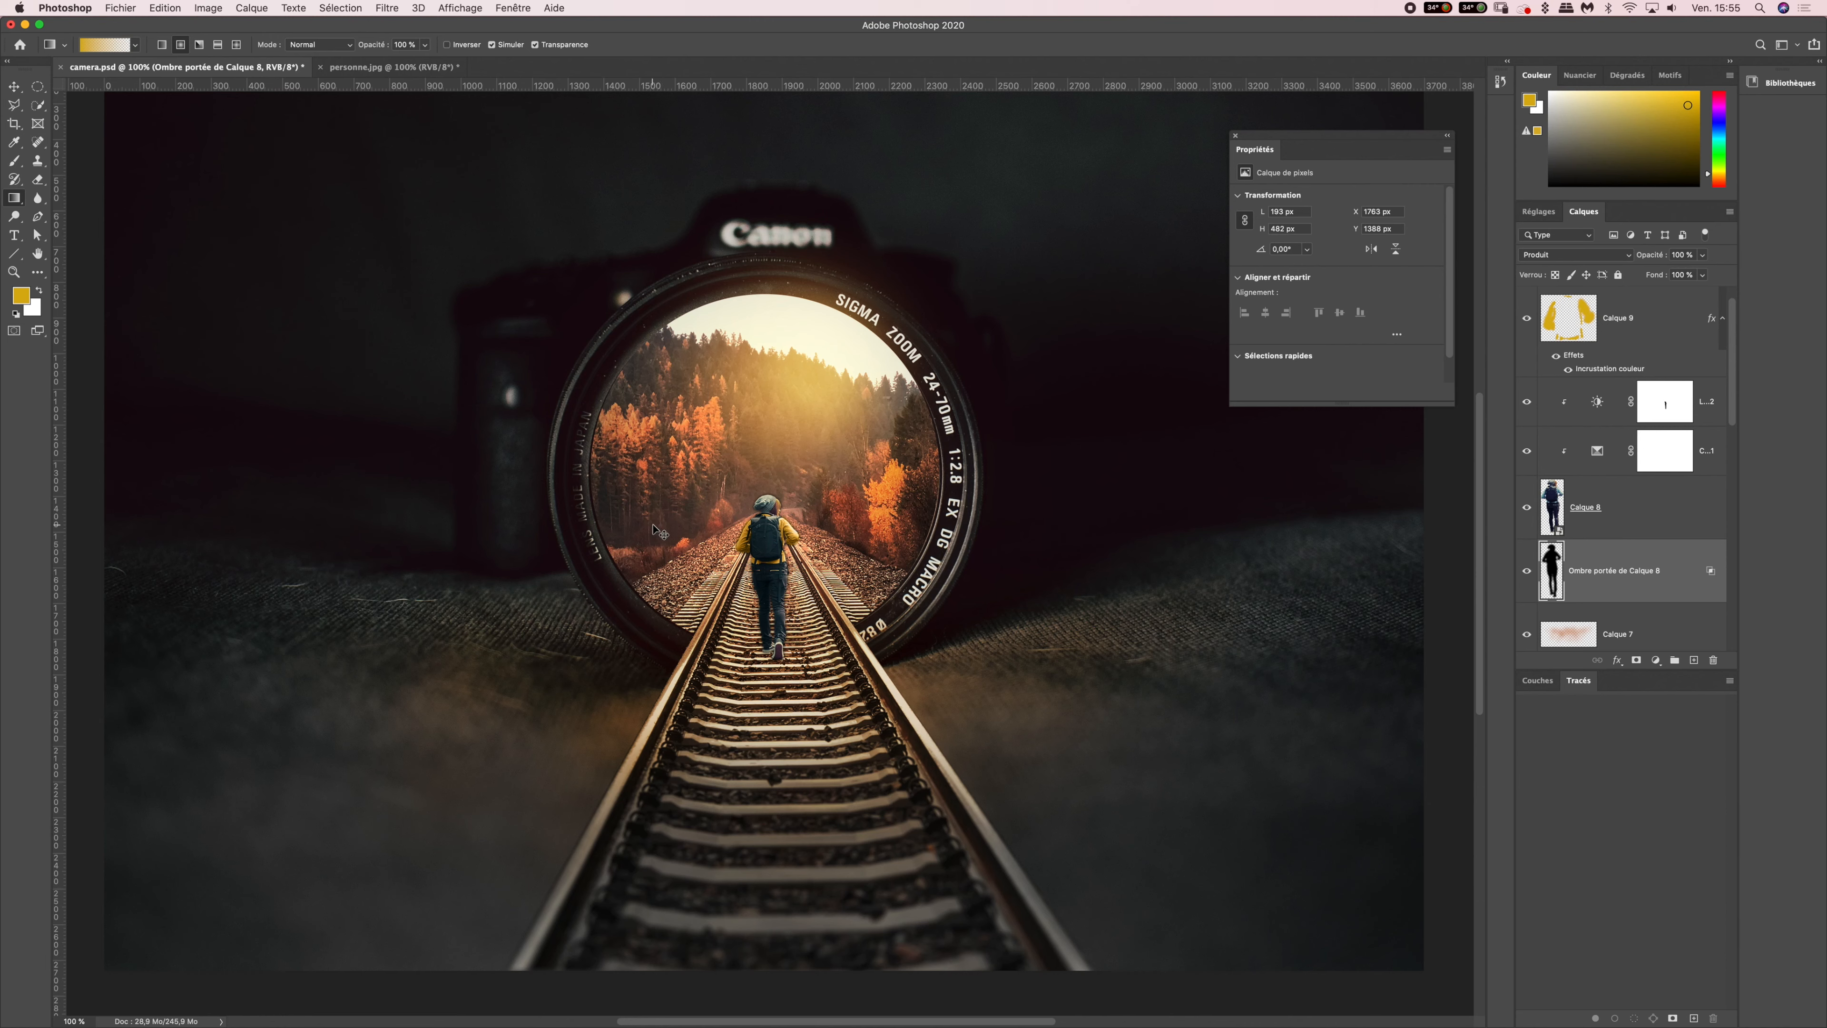
- Flip the person's shadow layer vertically, place it beneath the feet, and stretch it to about 117% height along the rails
key(super+t)
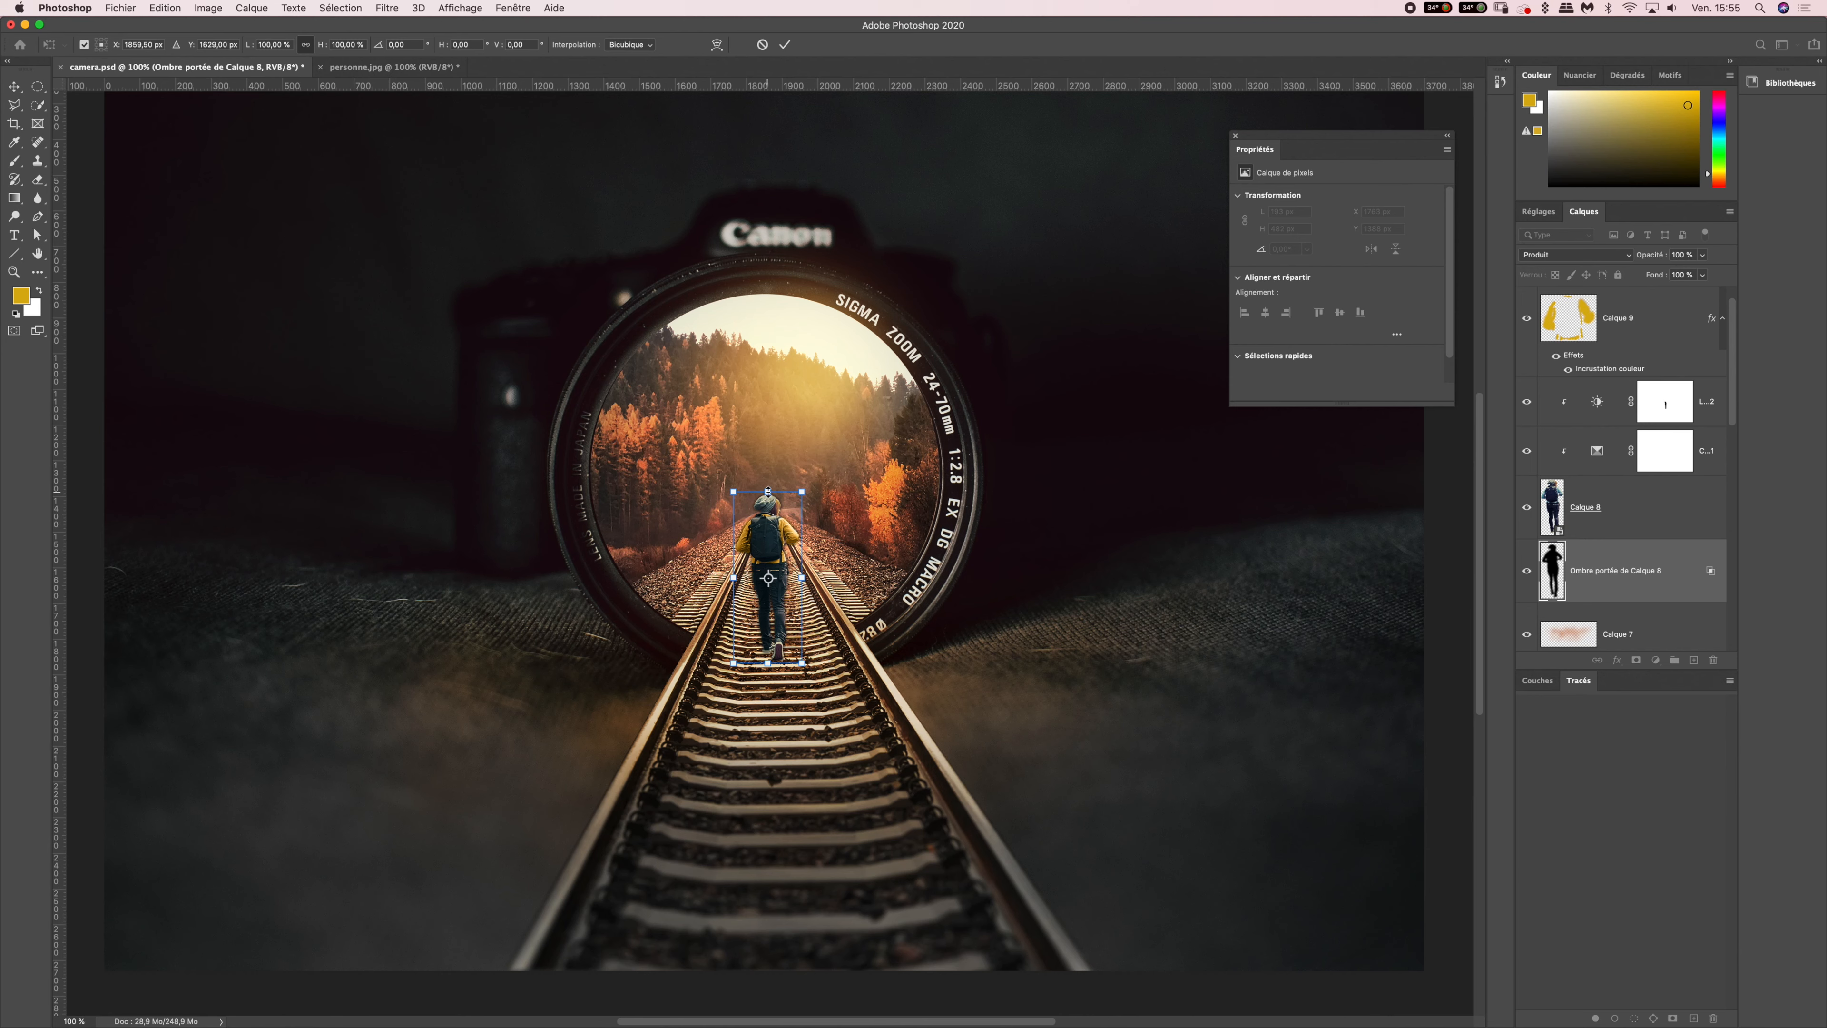
drag(767, 492, 777, 825)
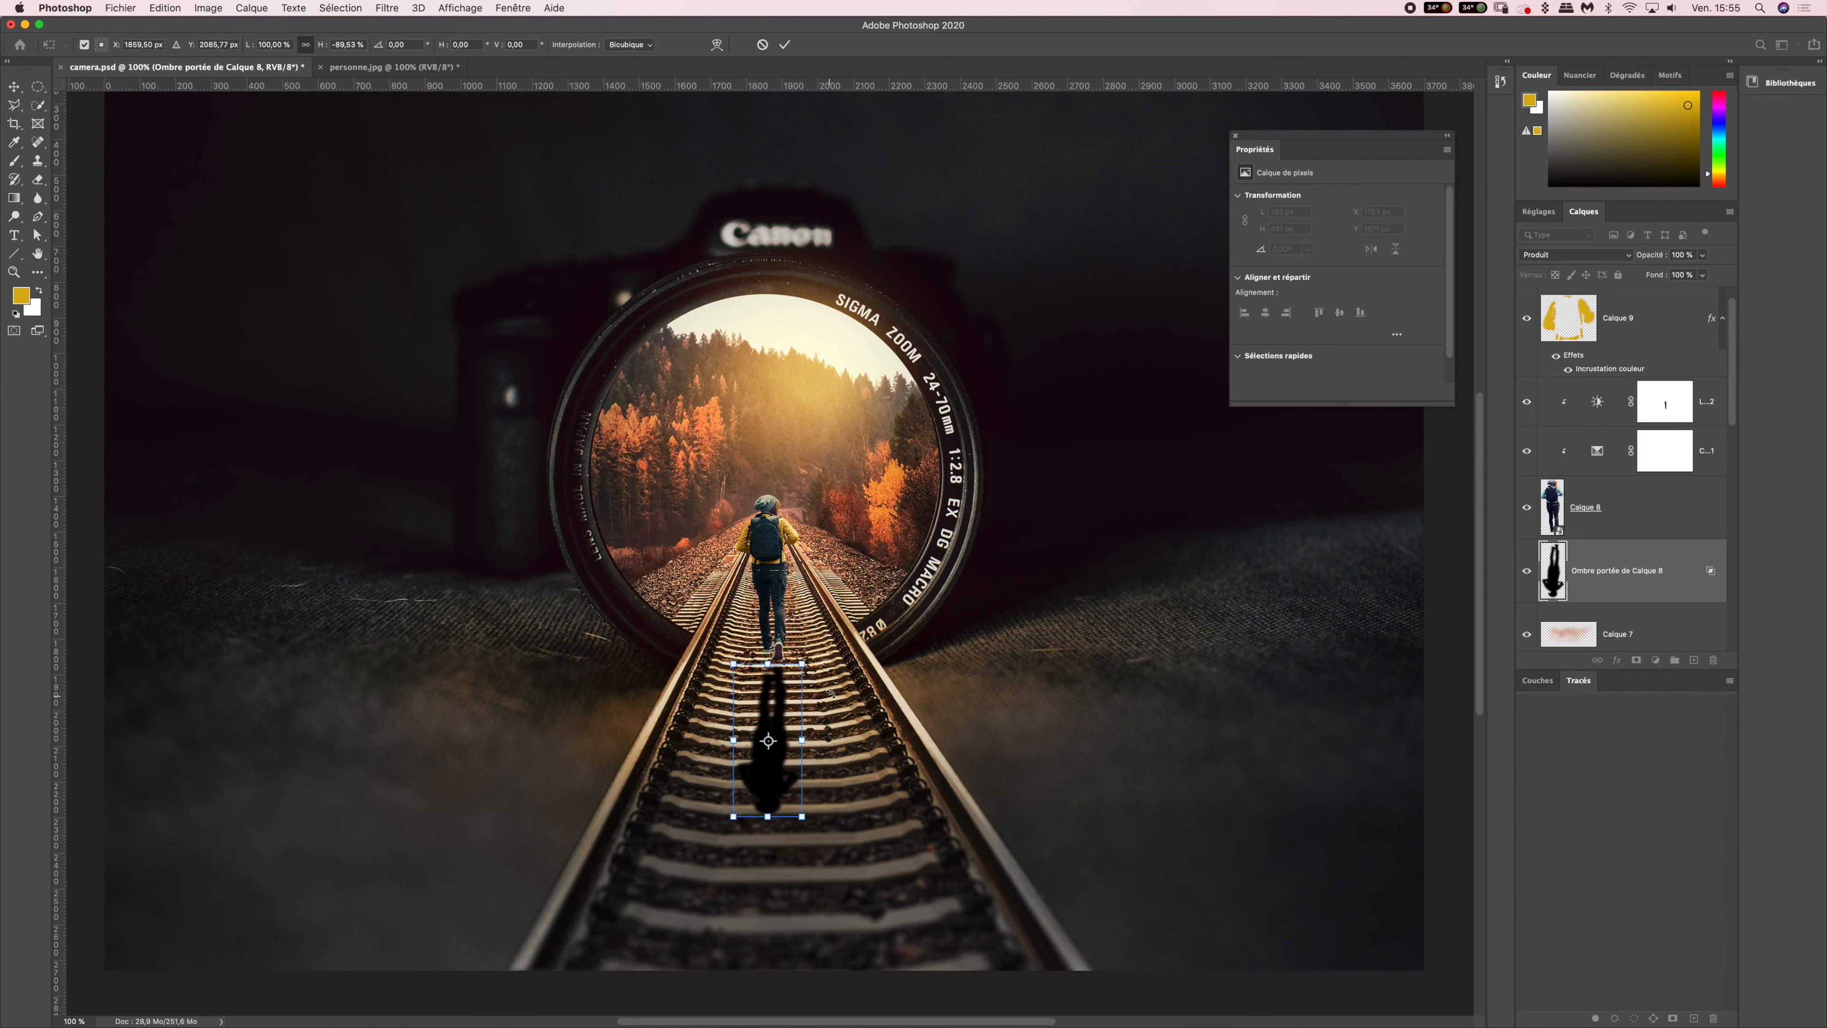
drag(771, 698, 774, 671)
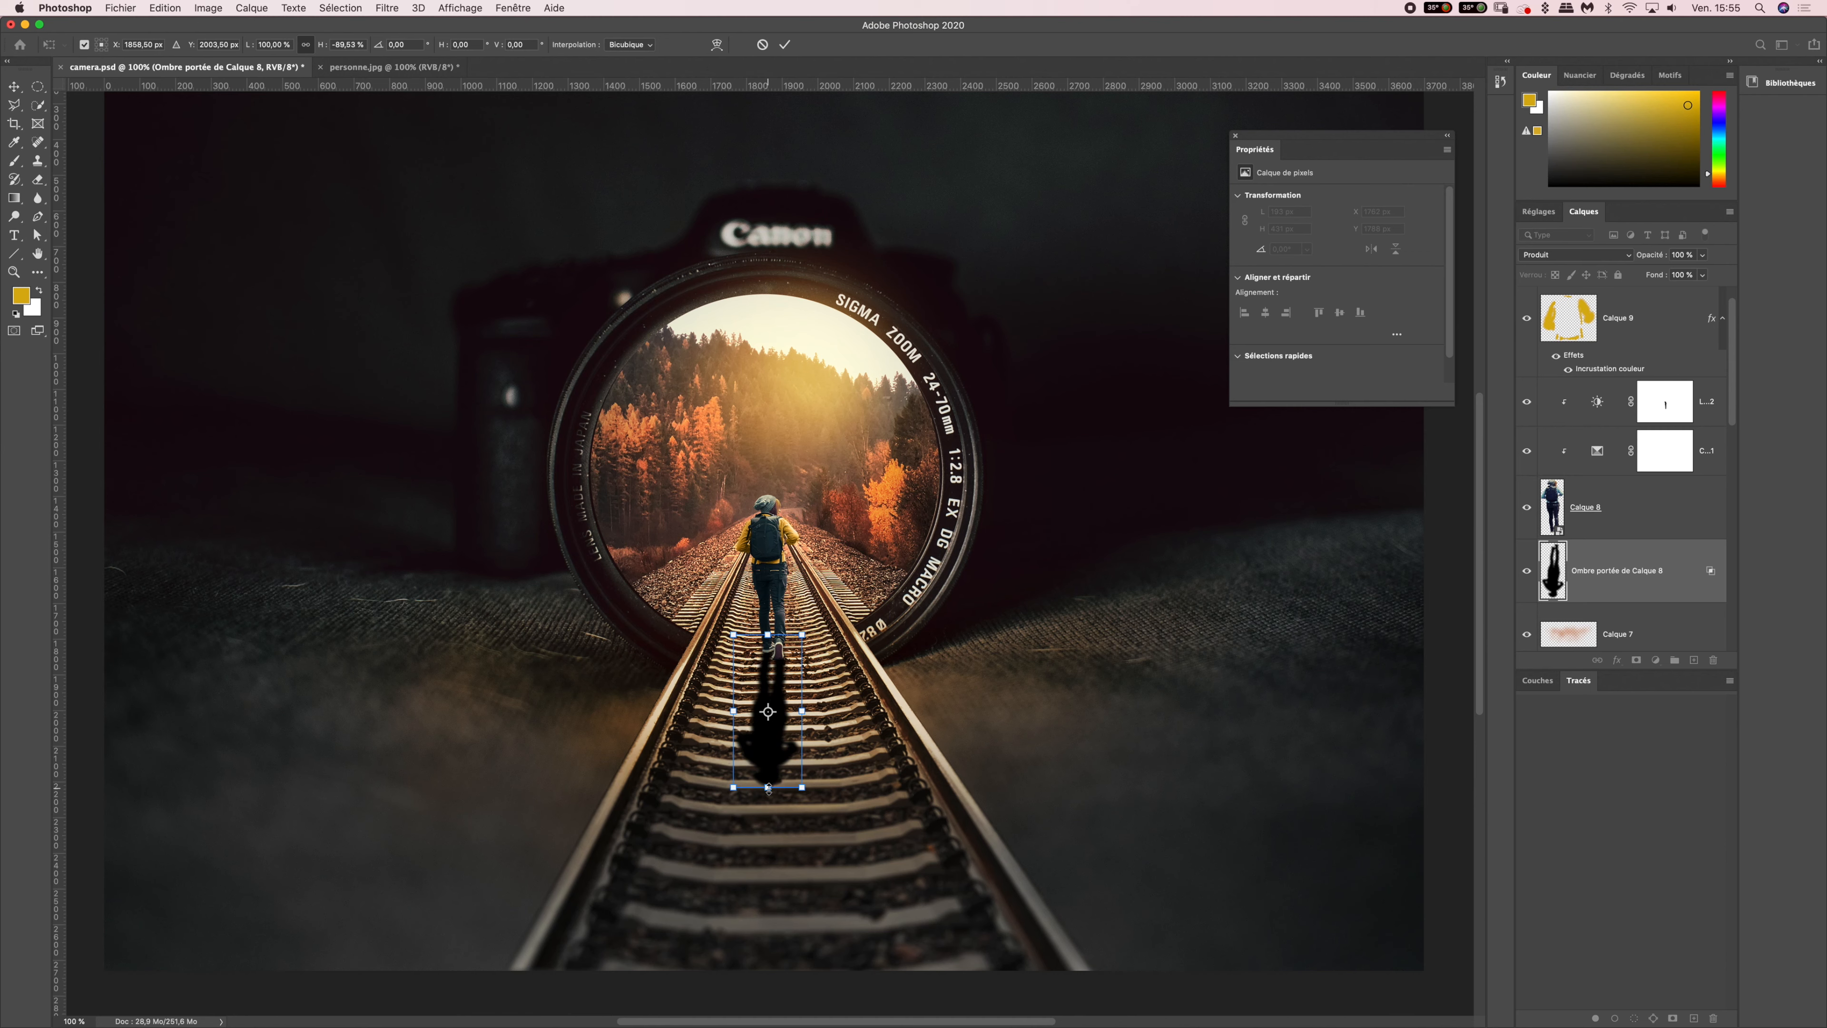
drag(768, 788, 776, 835)
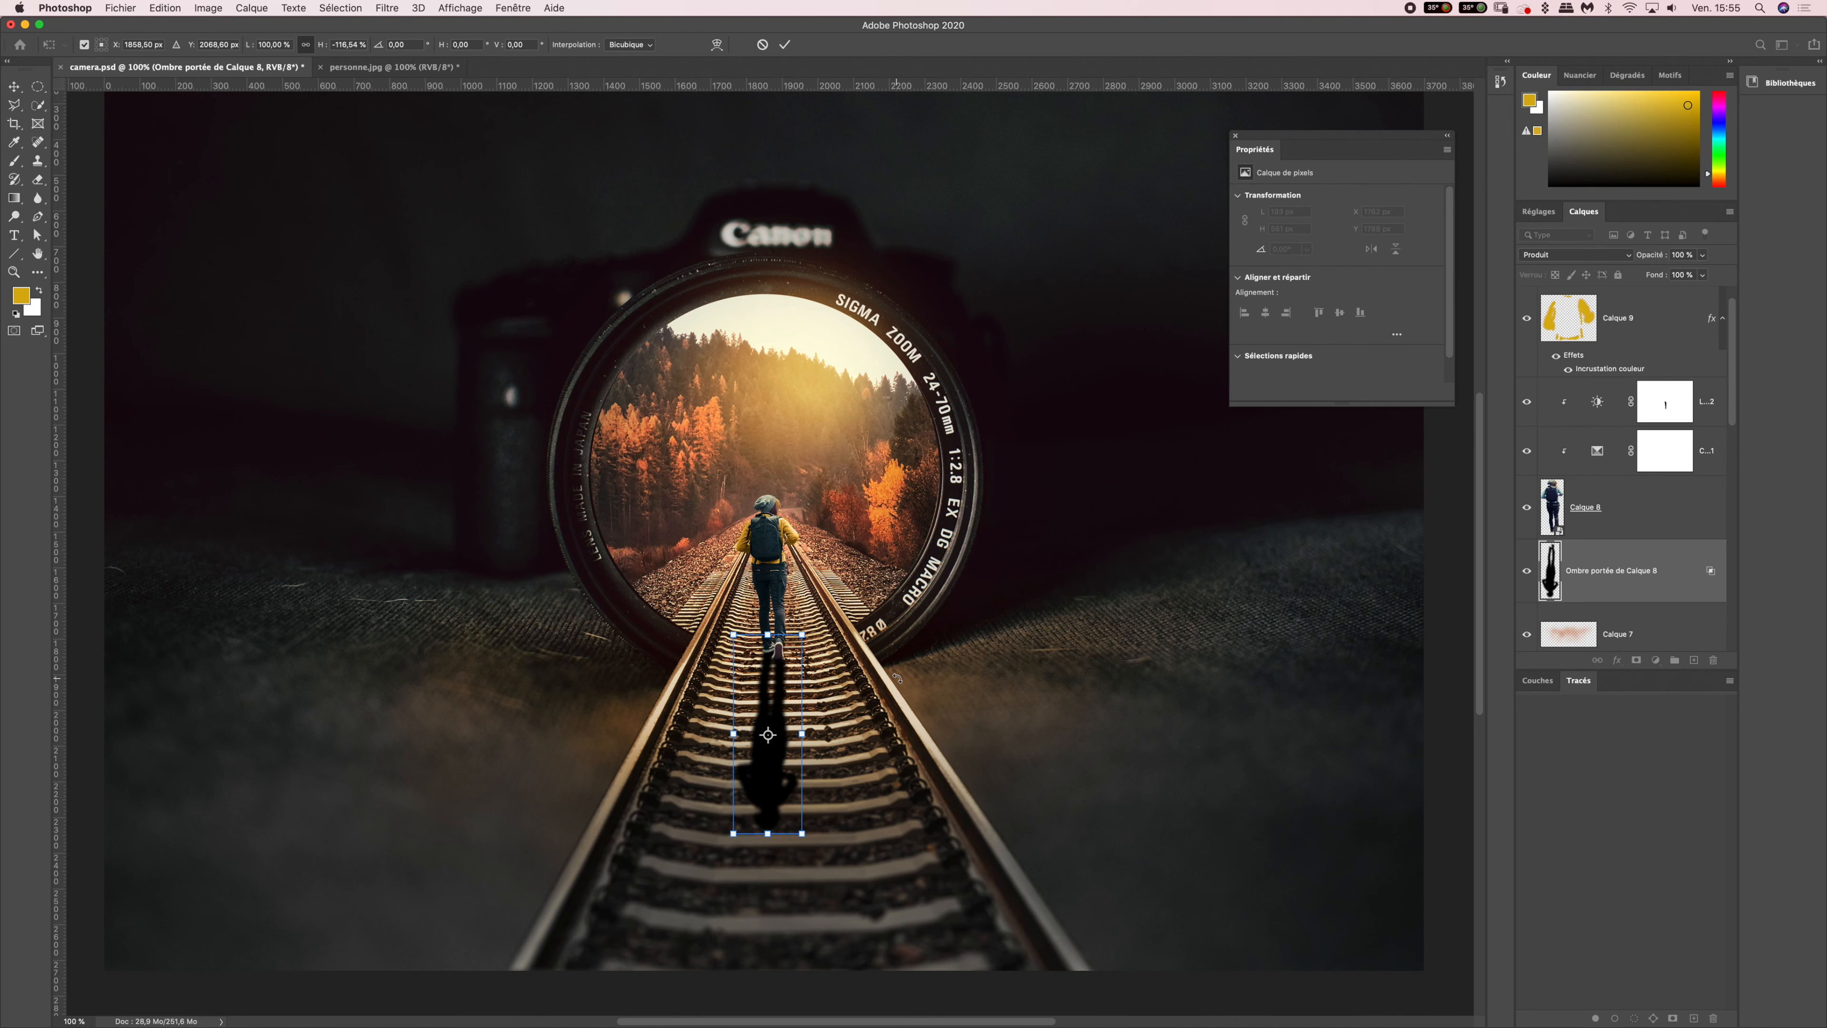
key(Return)
key(g)
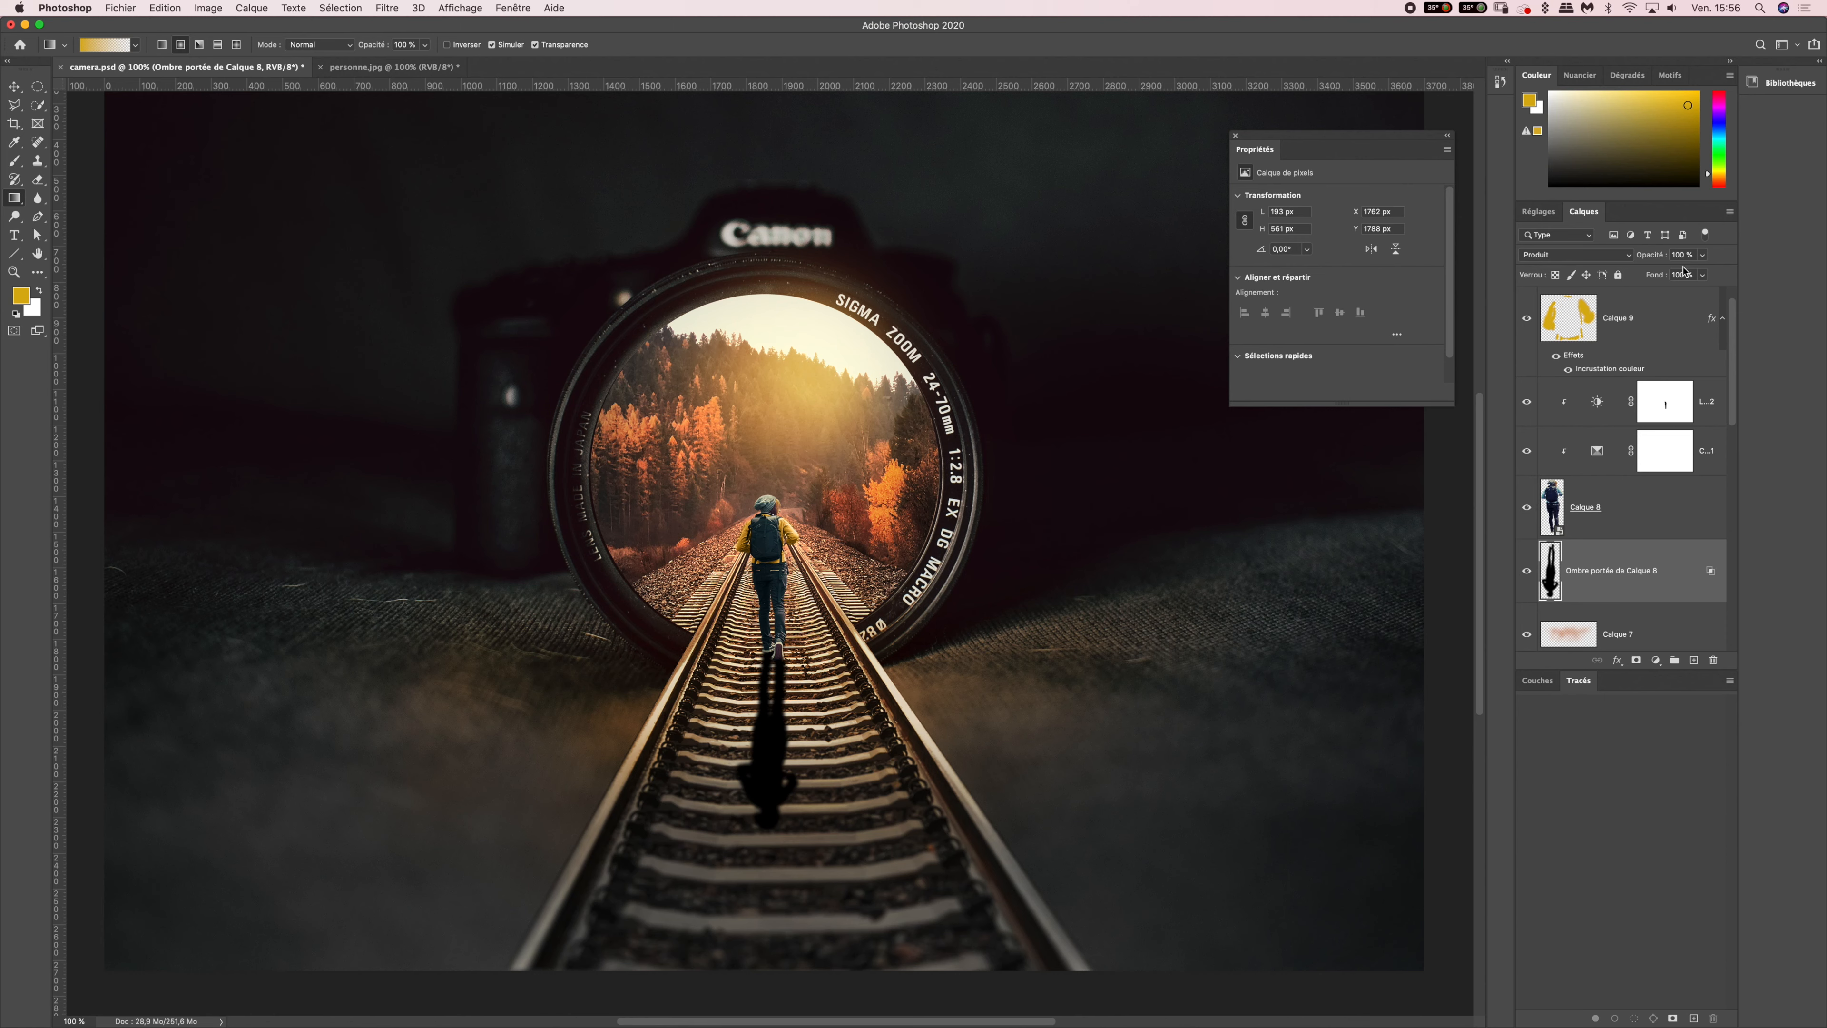
- Set the shadow layer's opacity to 70% and add a layer mask to it
click(1700, 274)
drag(1702, 274, 1685, 274)
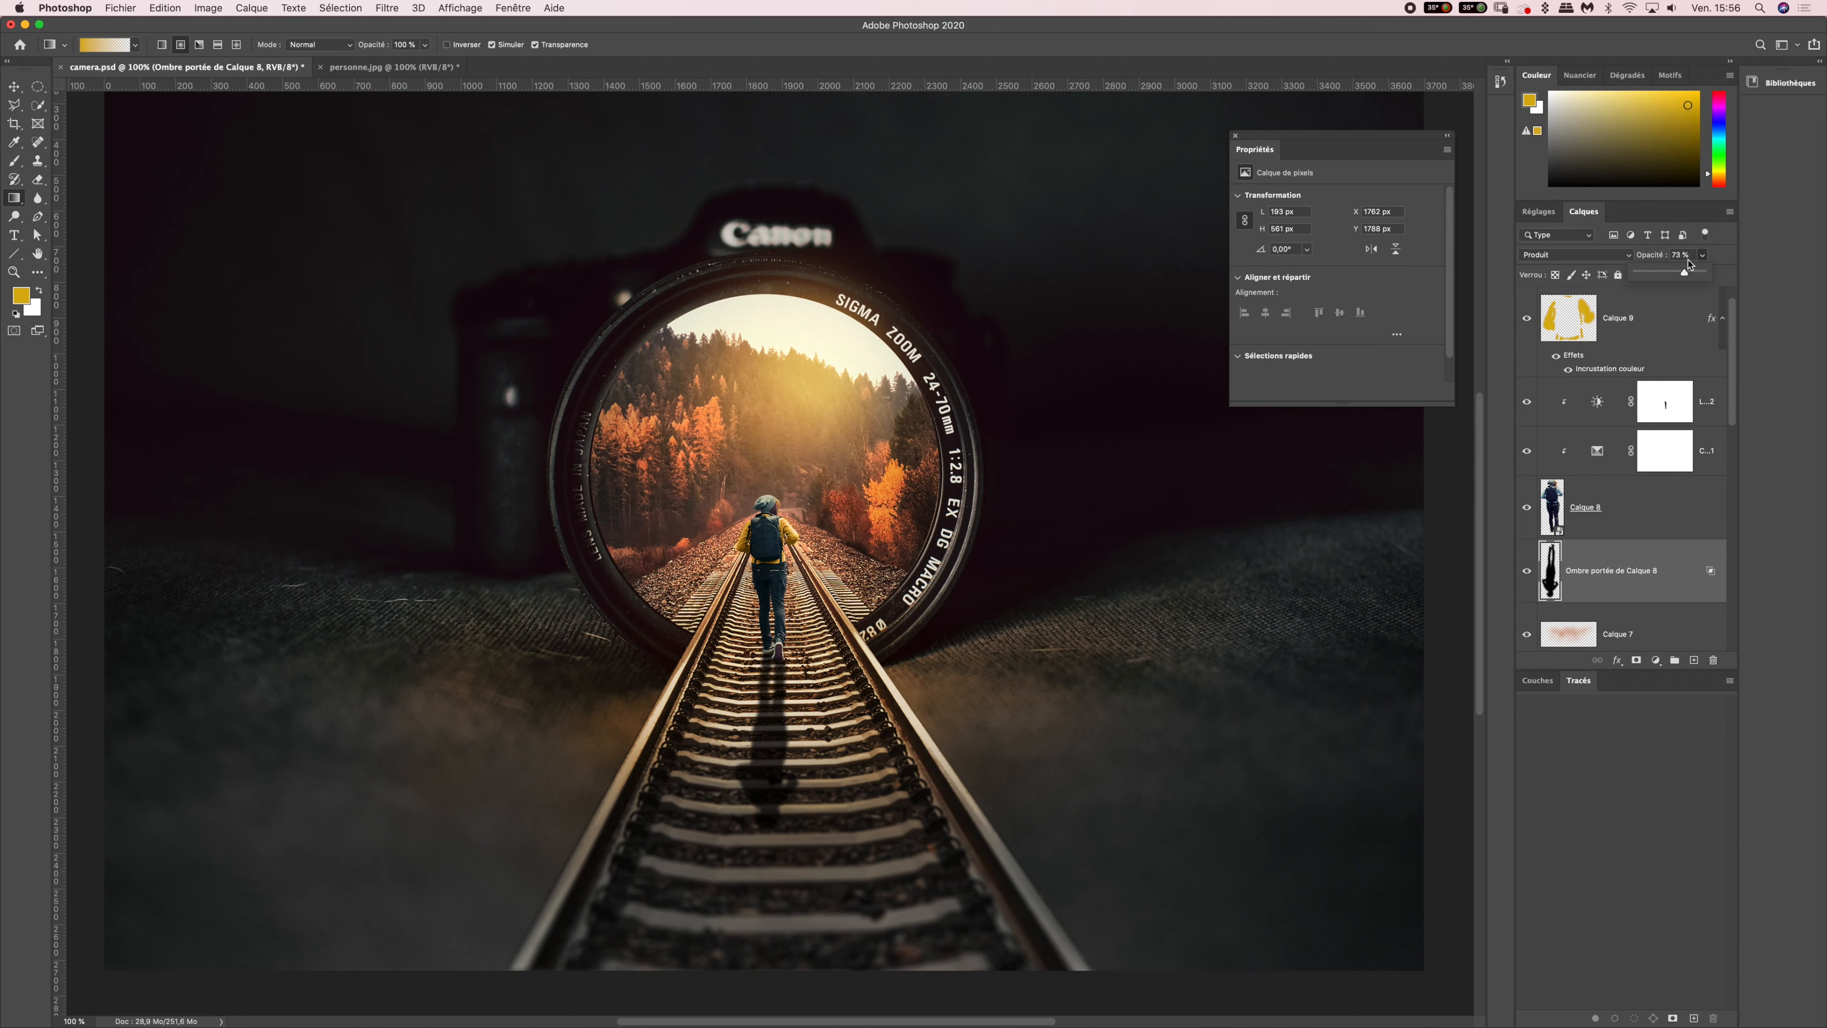
click(1683, 254)
text(70)
click(1637, 661)
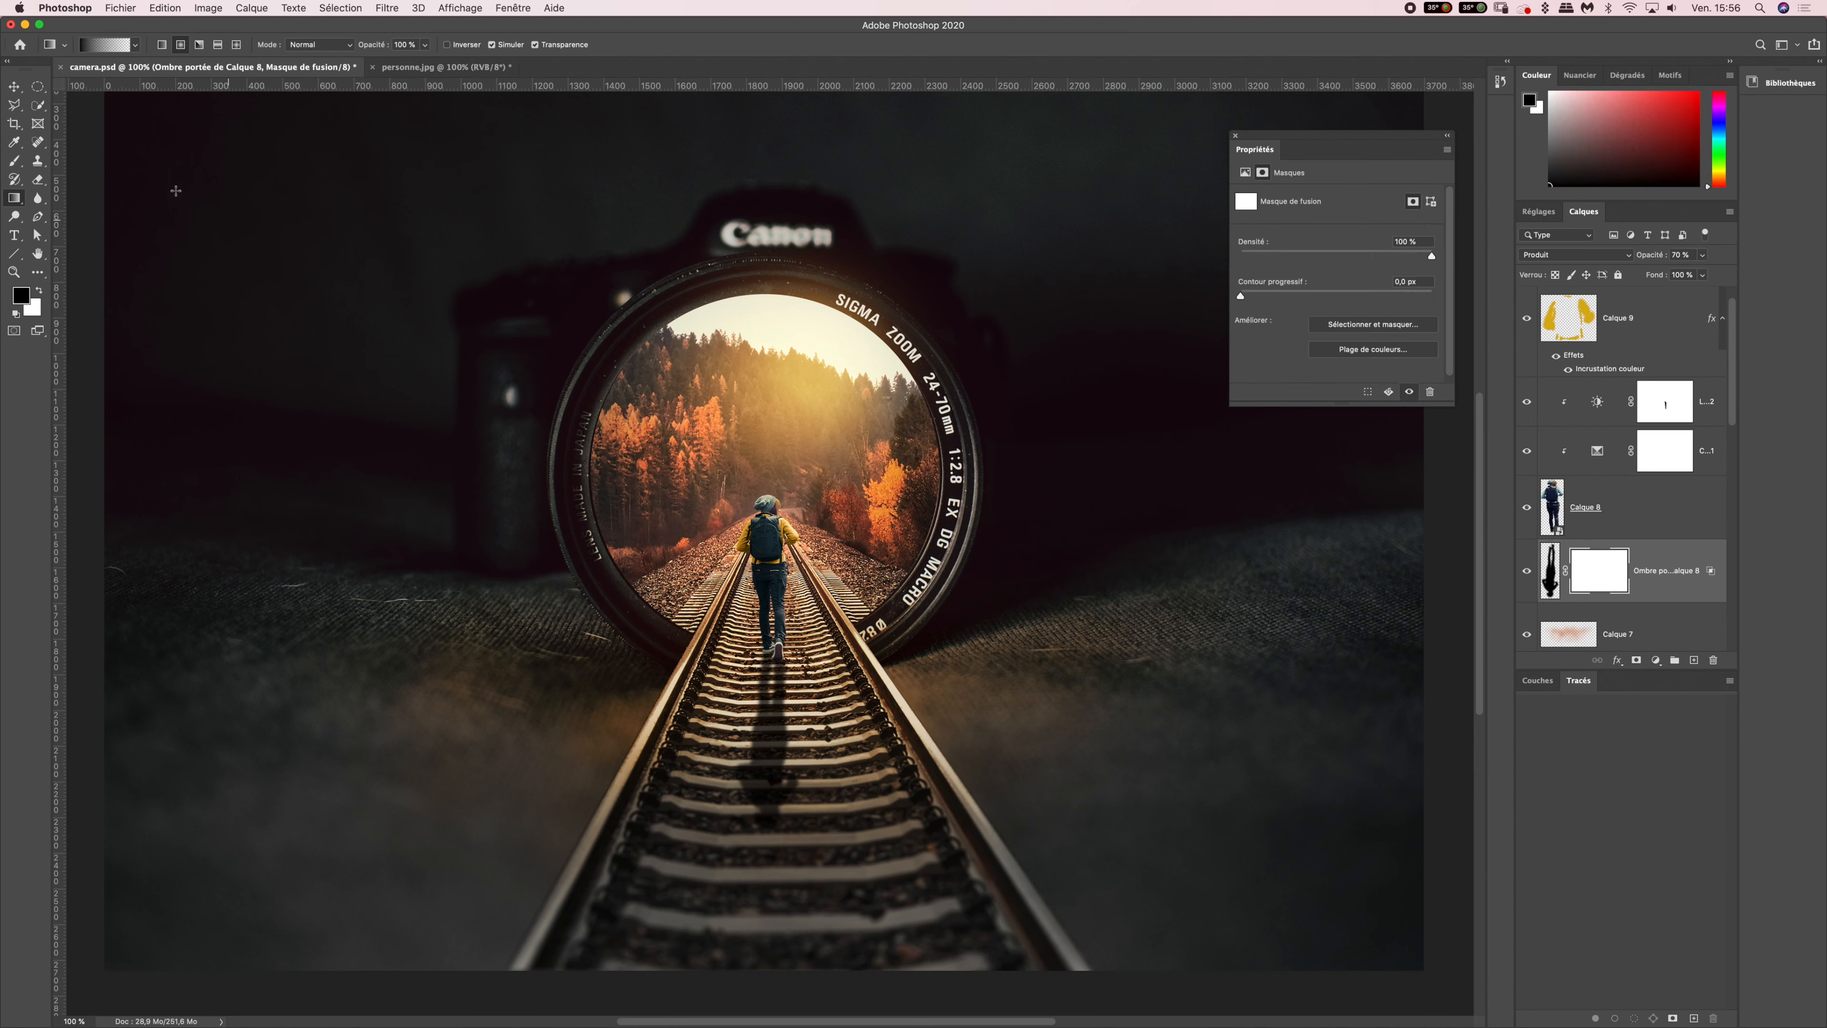
- Configure the Gradient tool with a preset starting from black, linear style, Normal mode and 100% opacity
drag(17, 197, 58, 201)
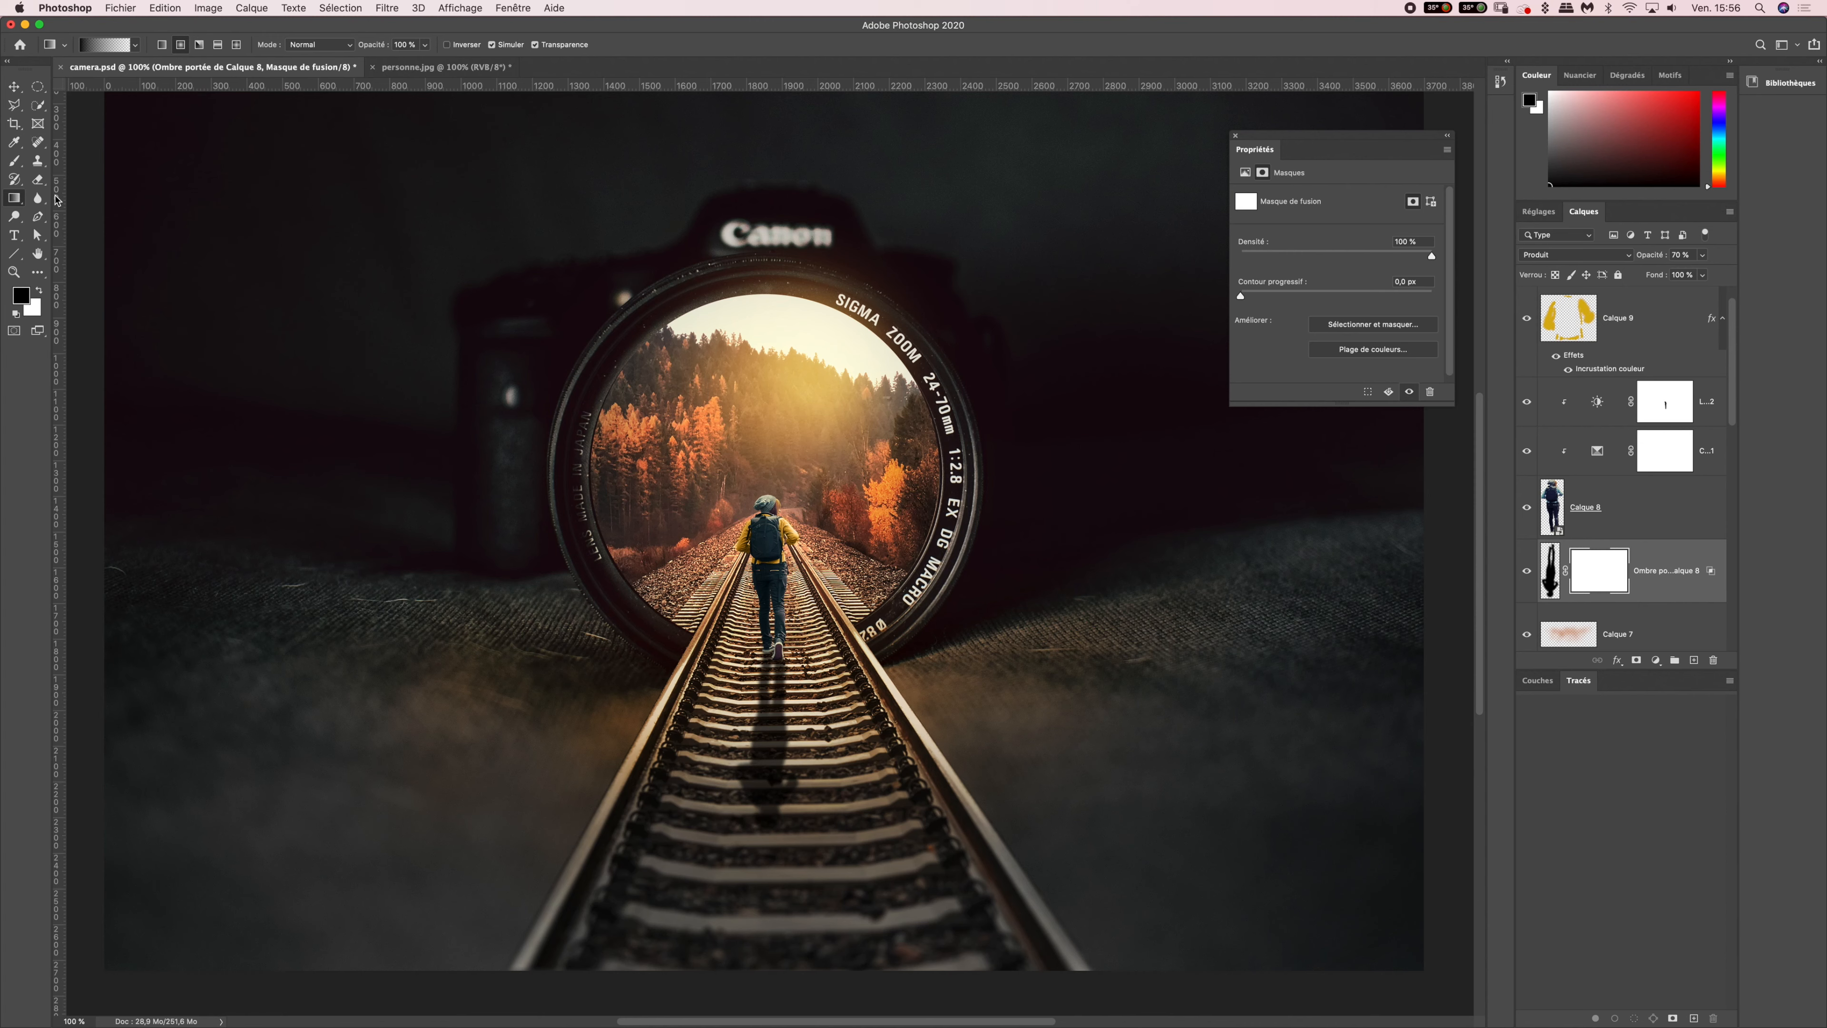
click(136, 47)
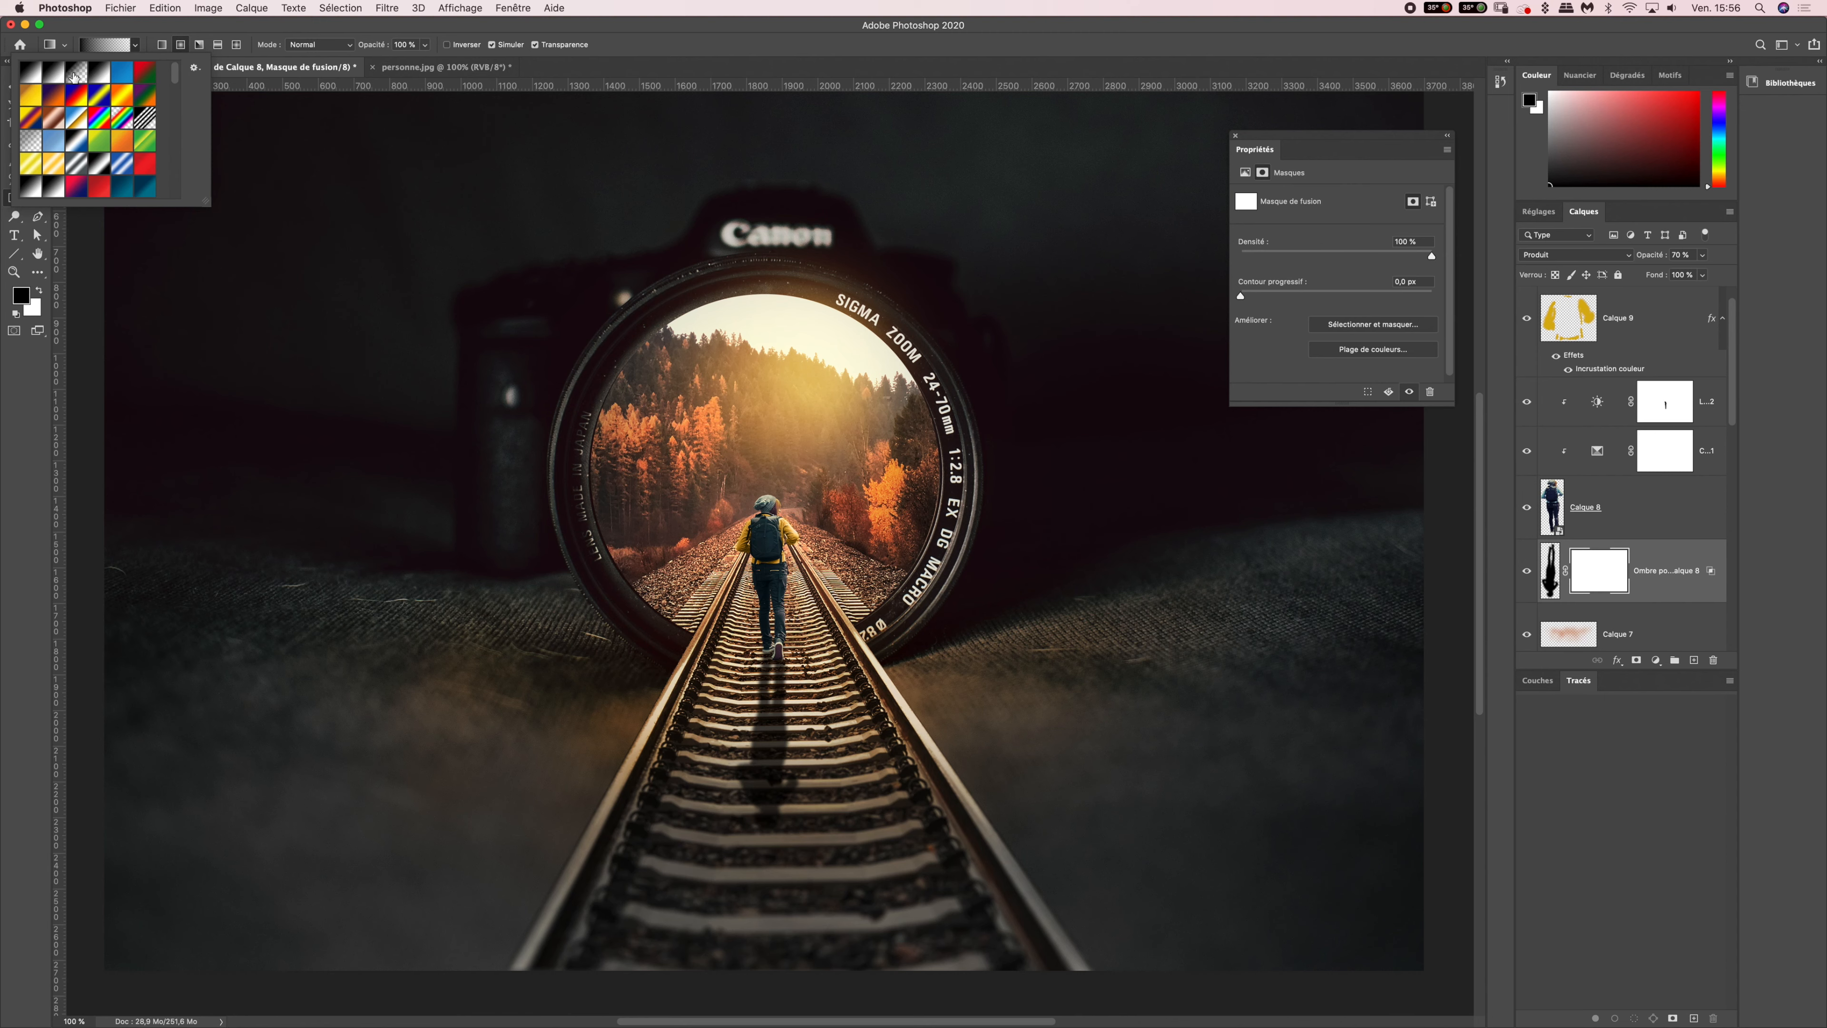
click(75, 78)
click(92, 35)
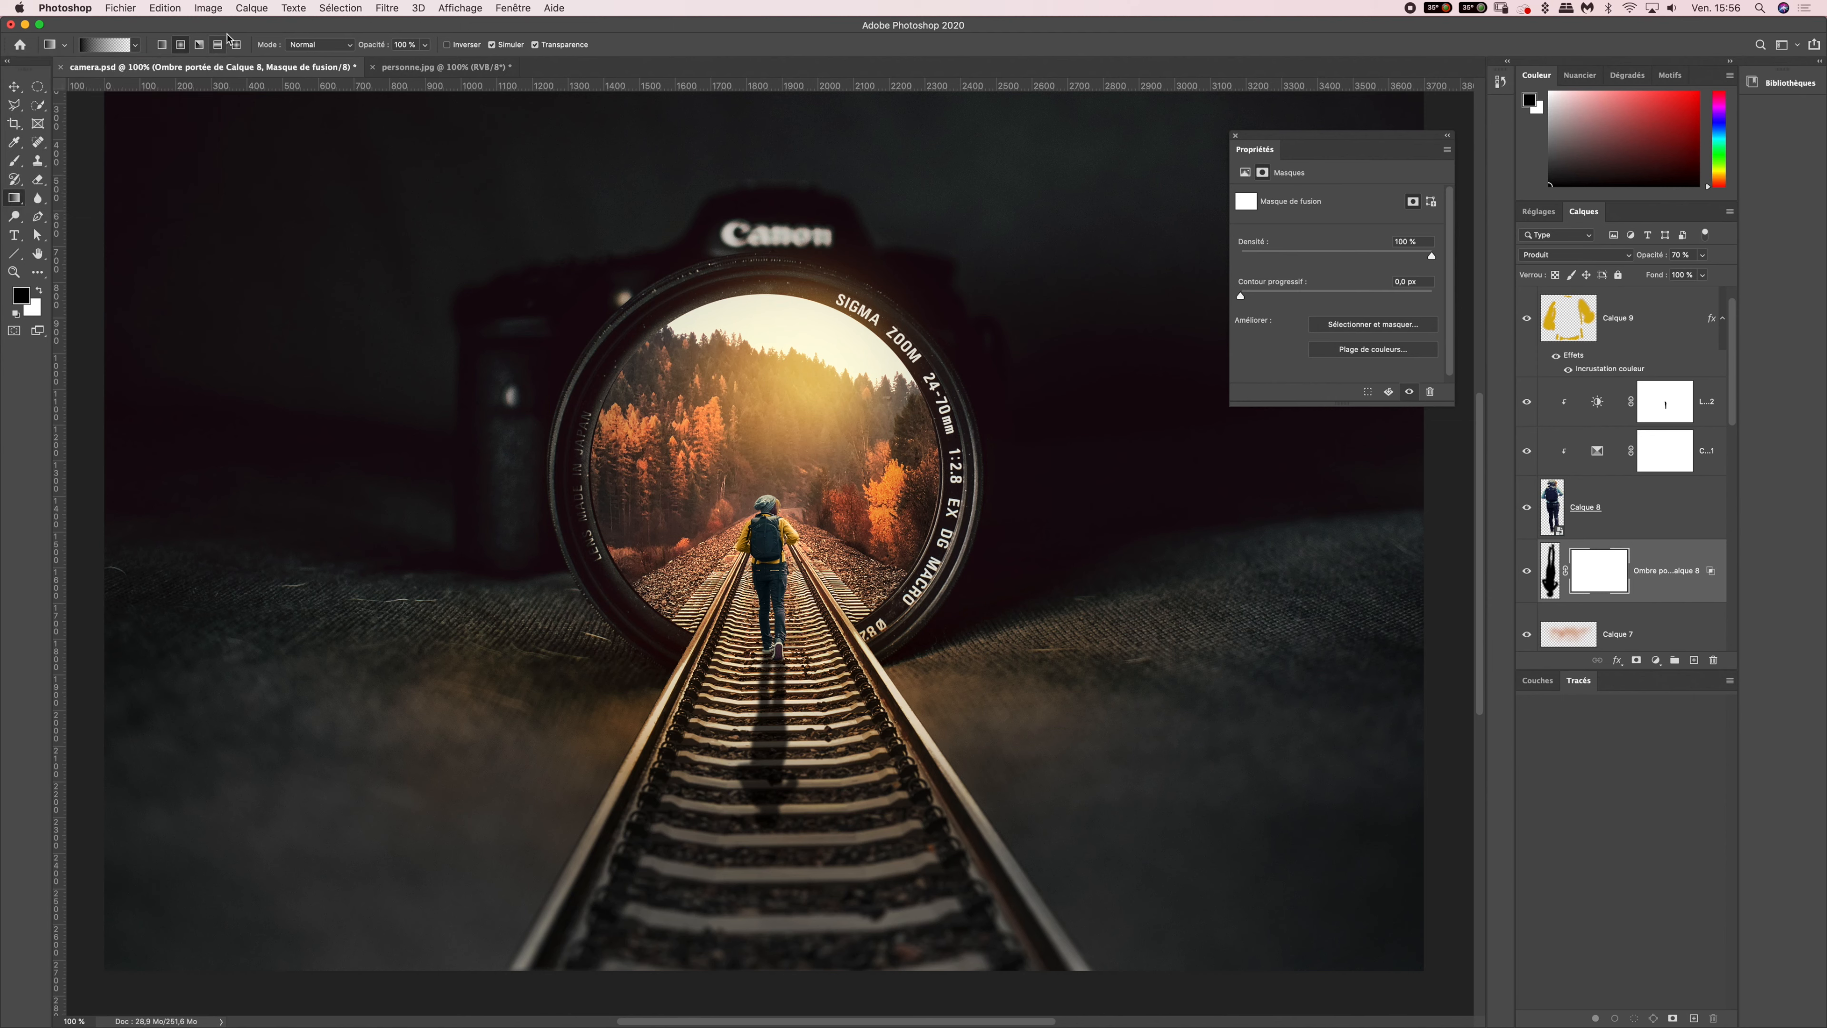
click(162, 44)
click(345, 45)
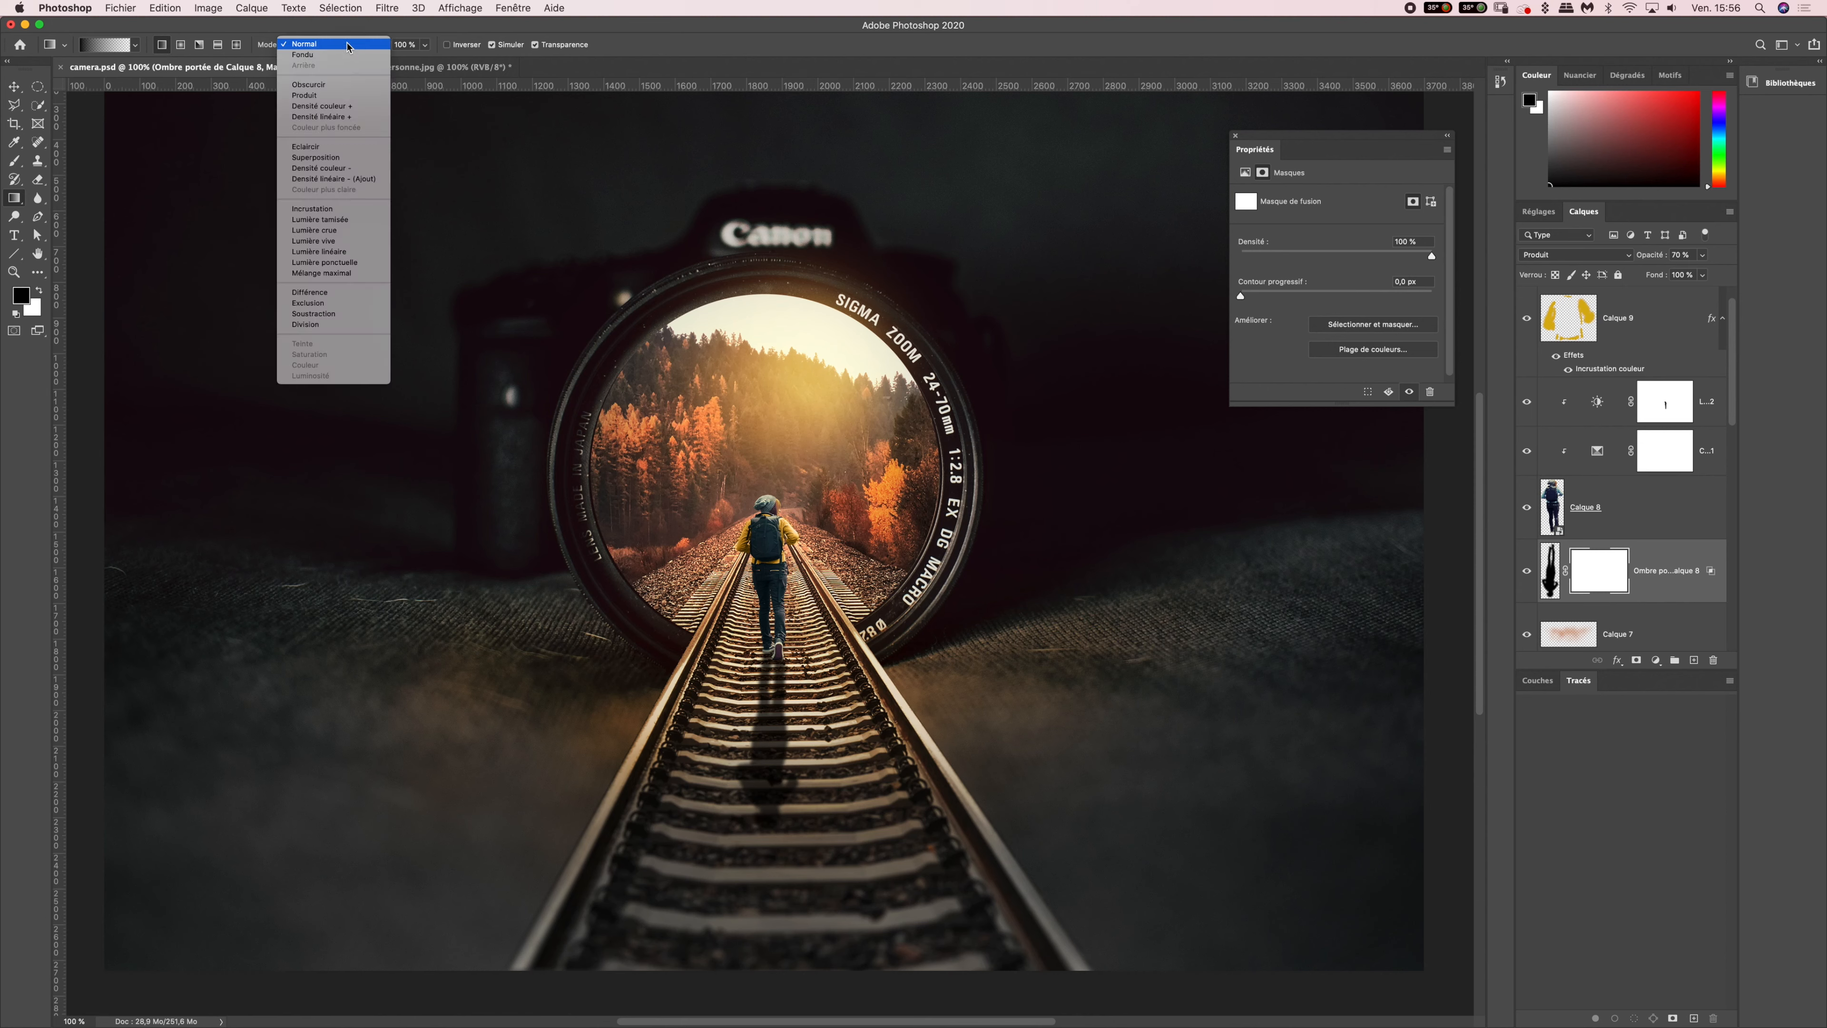
click(348, 45)
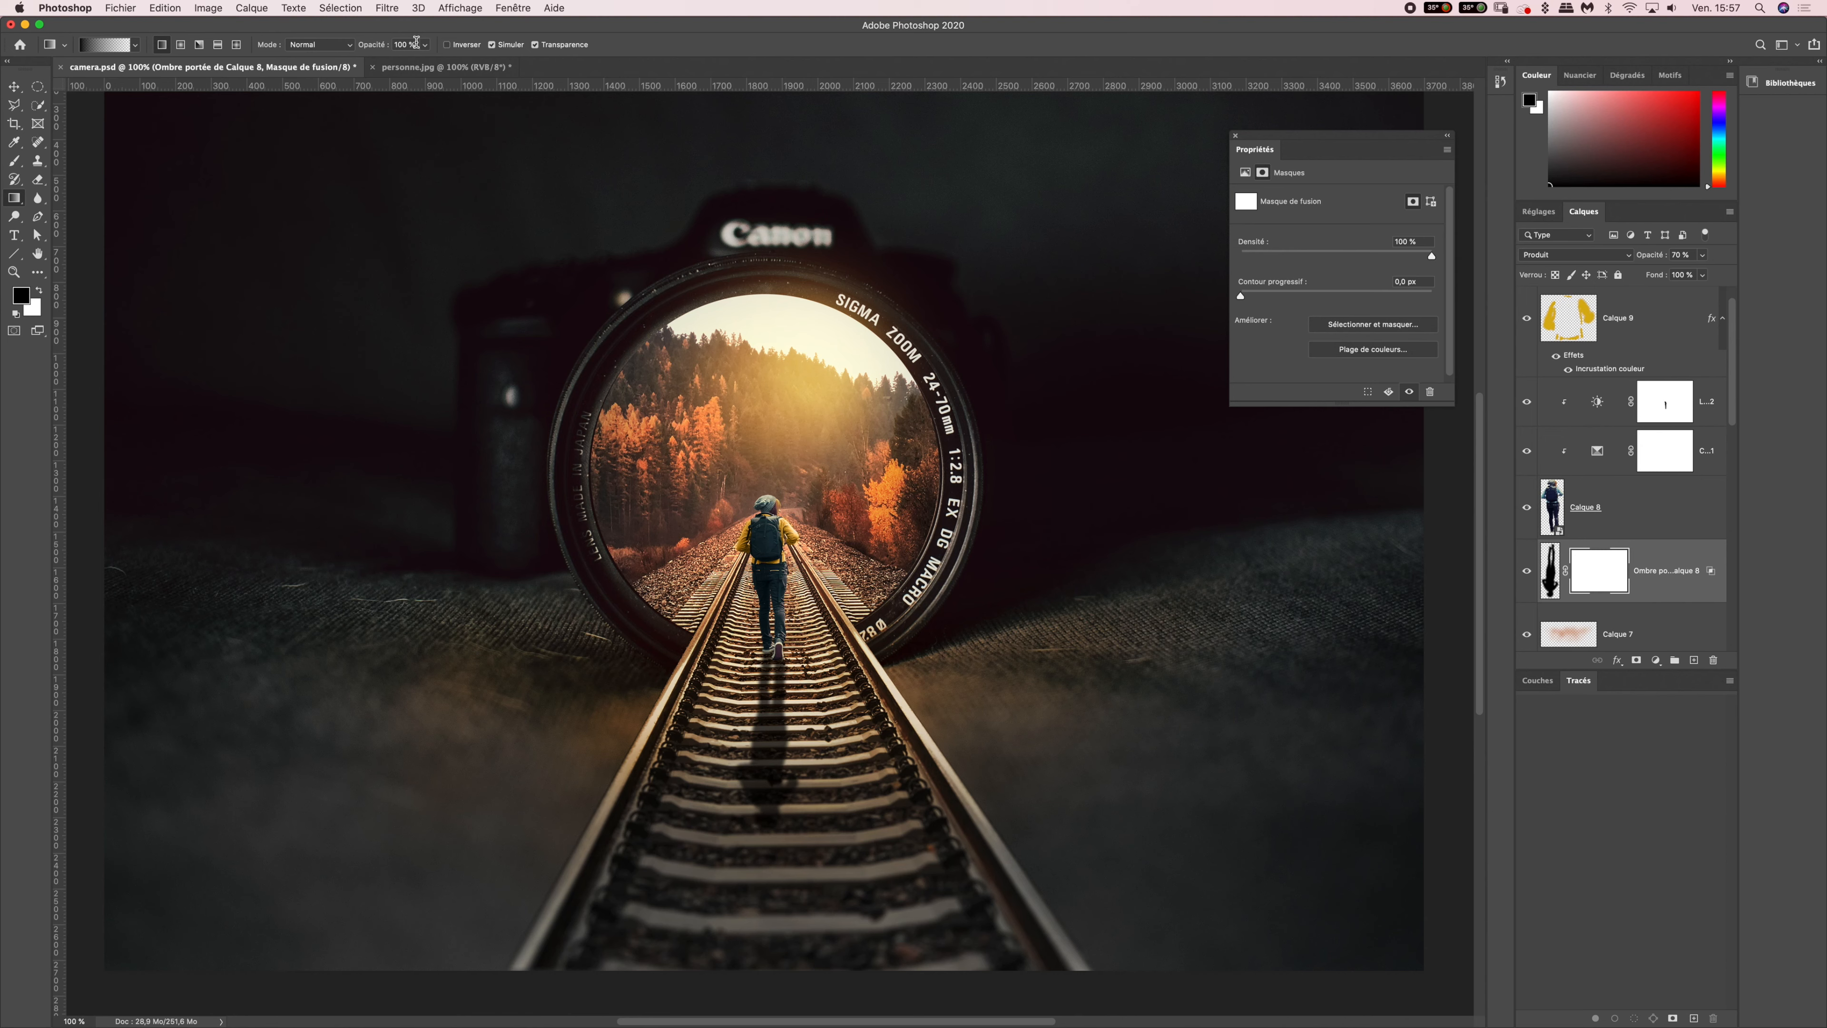
click(534, 42)
- Fade the far end of the shadow with an upward black gradient on its mask and compare the shadow on and off
key(x)
key(x)
drag(767, 837, 772, 735)
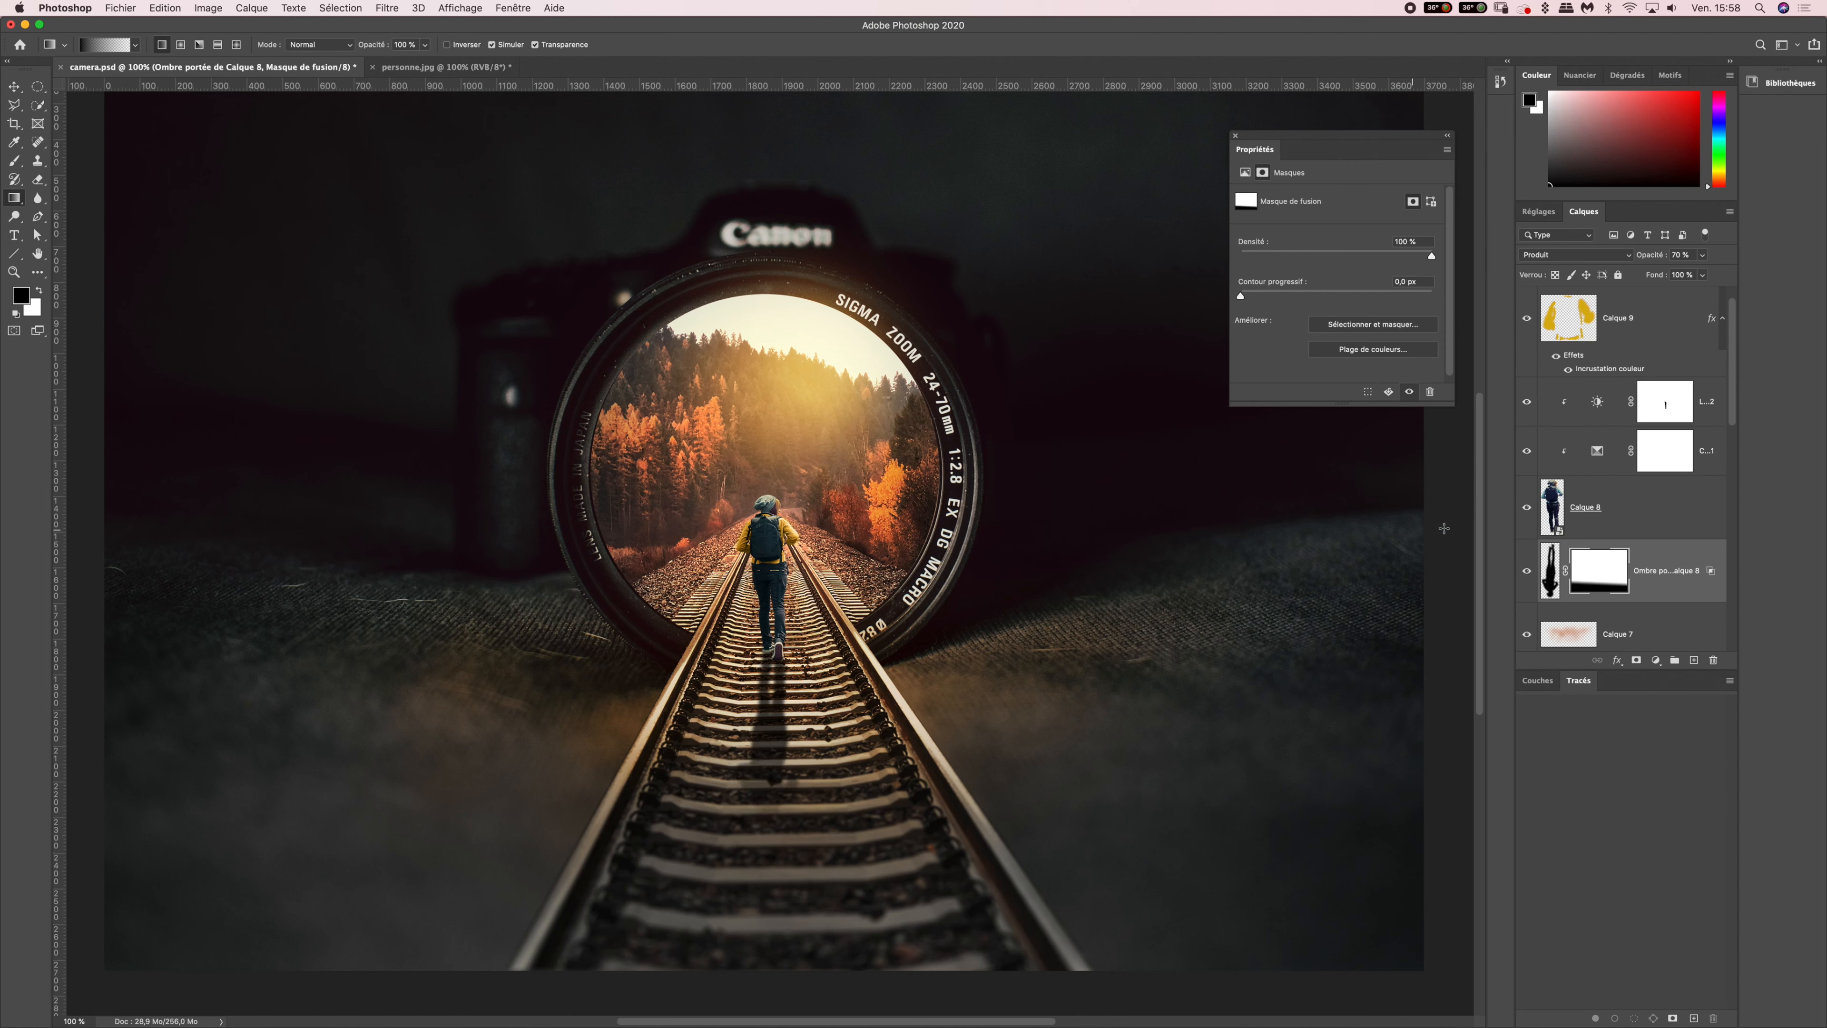
click(1527, 570)
click(1528, 573)
click(1527, 572)
click(1526, 573)
click(1526, 572)
- Add a Courbes adjustment layer above Calque 9 and place control points in the shadows and highlights of its RVB curve
click(1622, 337)
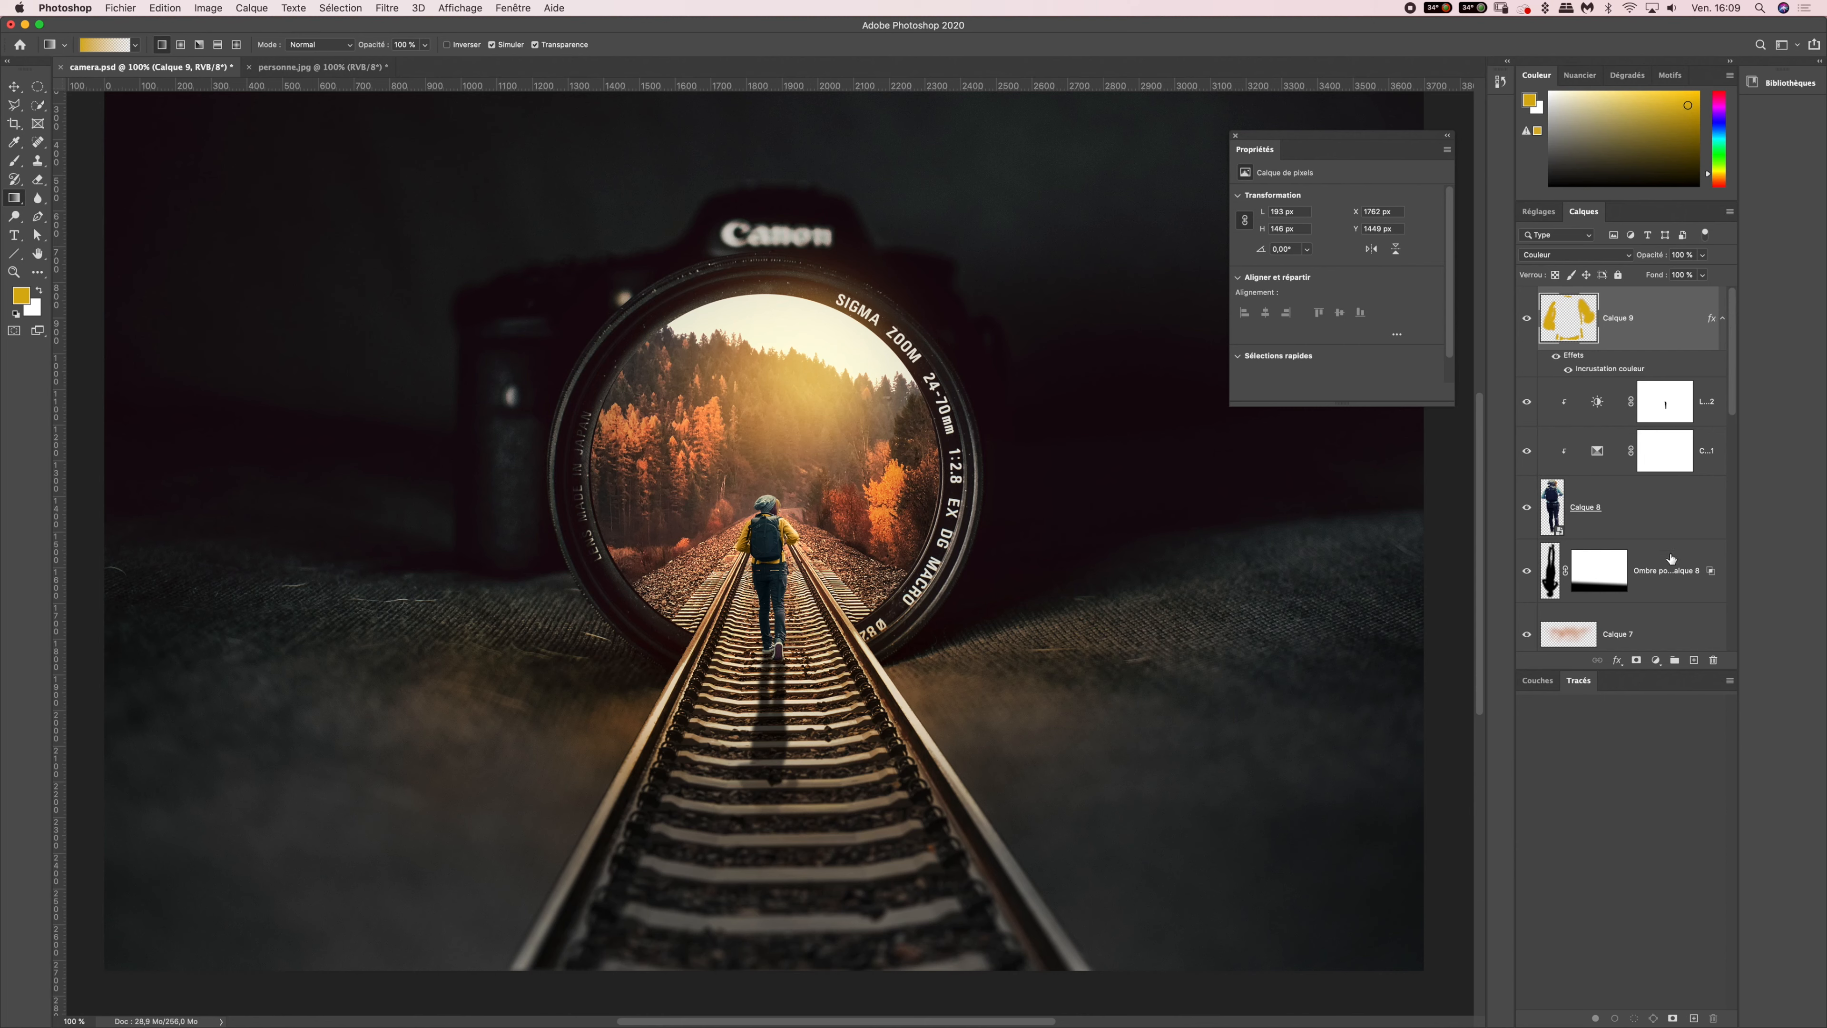
click(1655, 659)
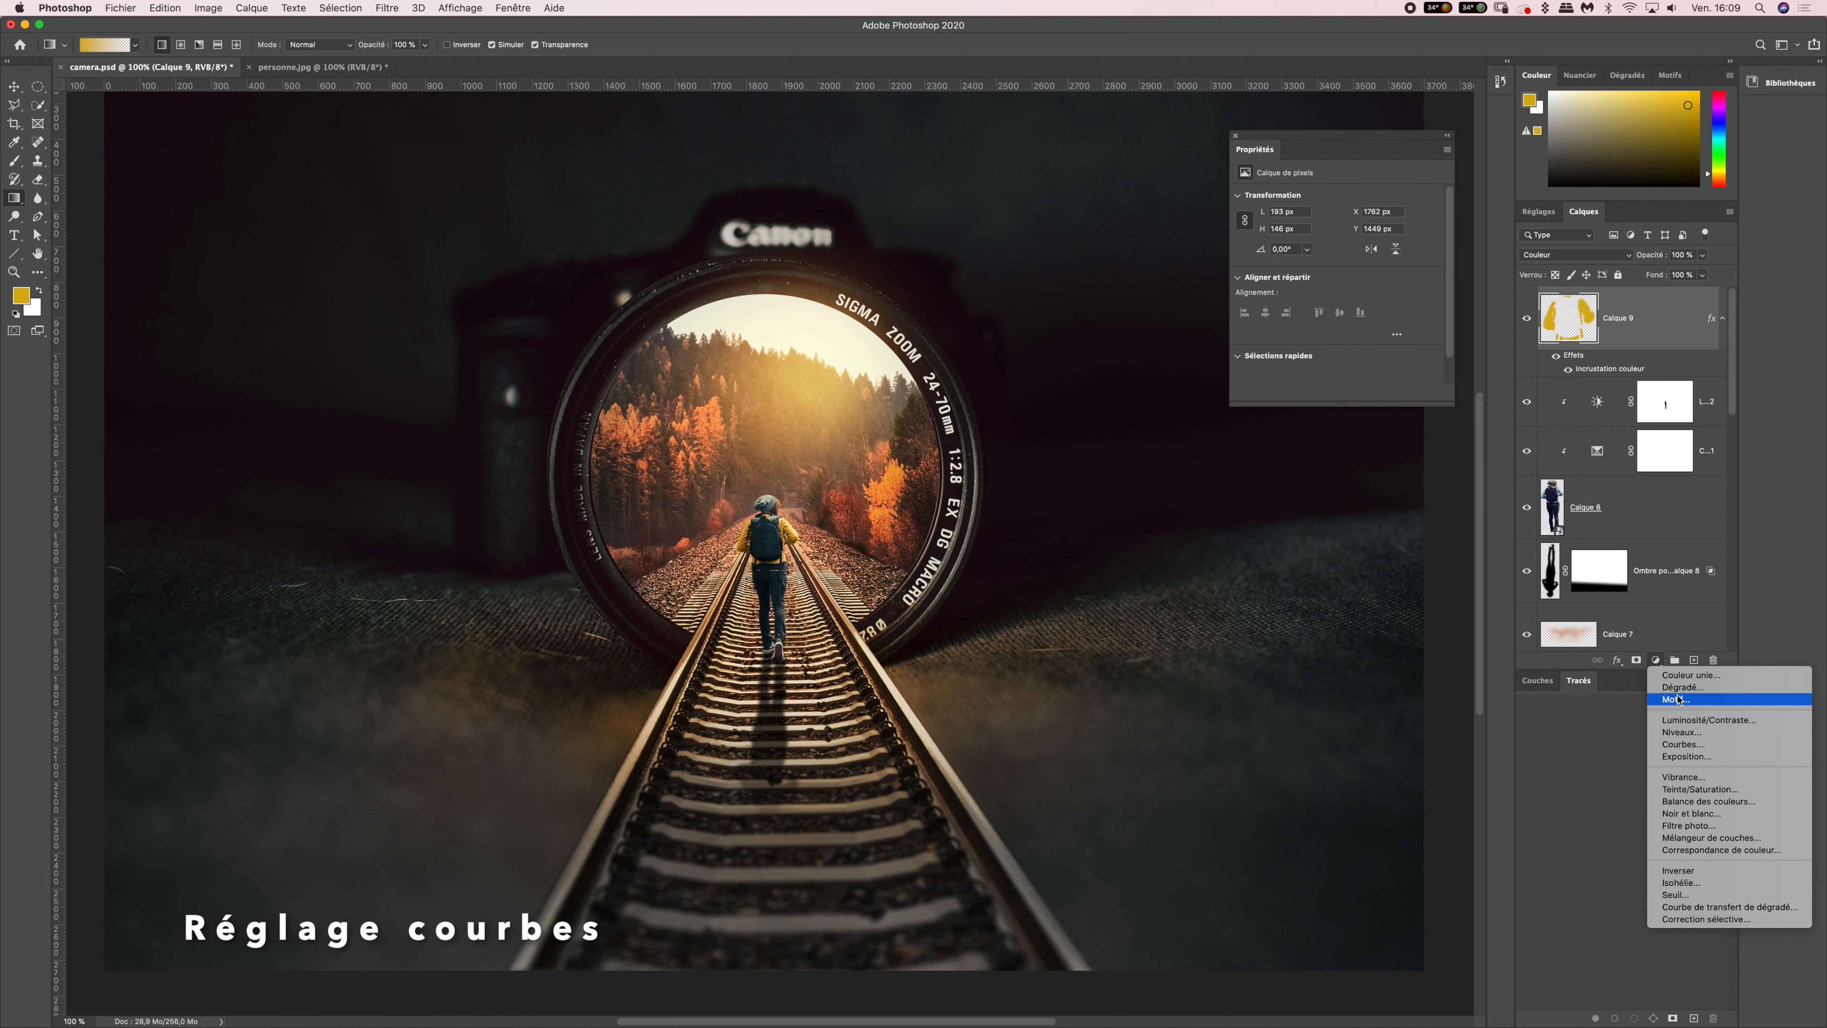
click(1681, 744)
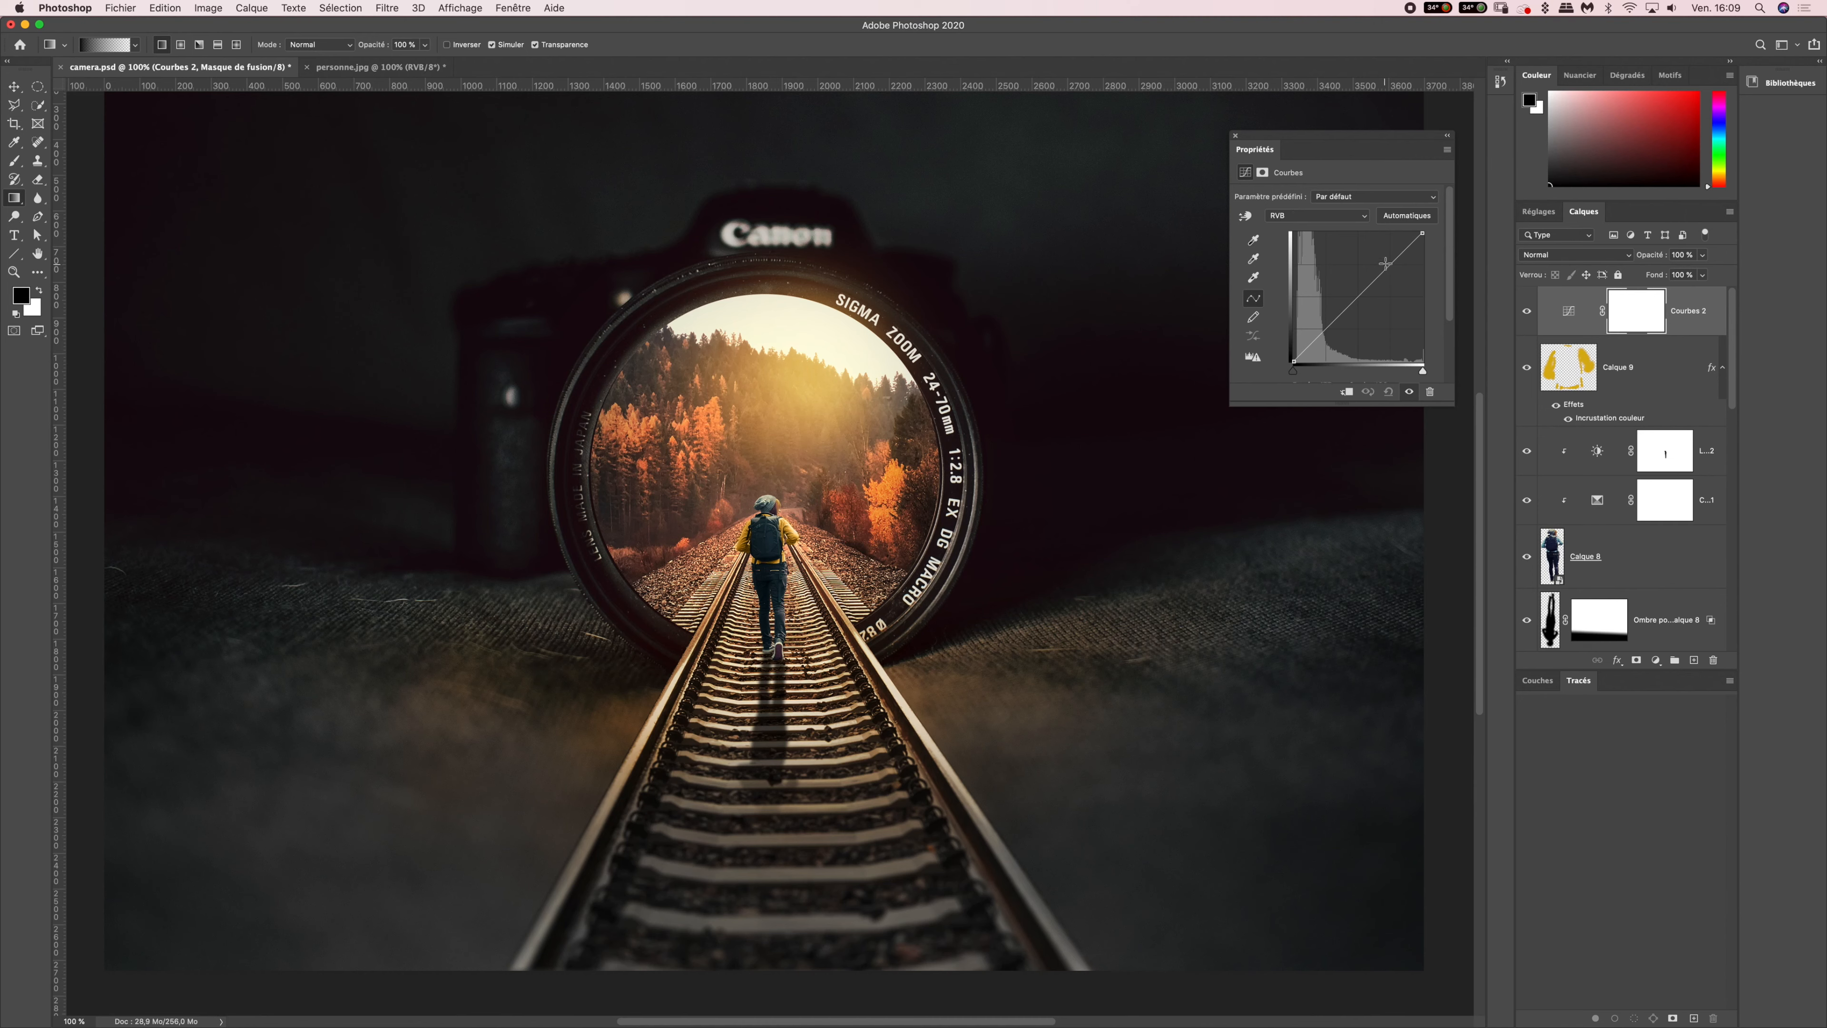
click(1324, 331)
click(1390, 265)
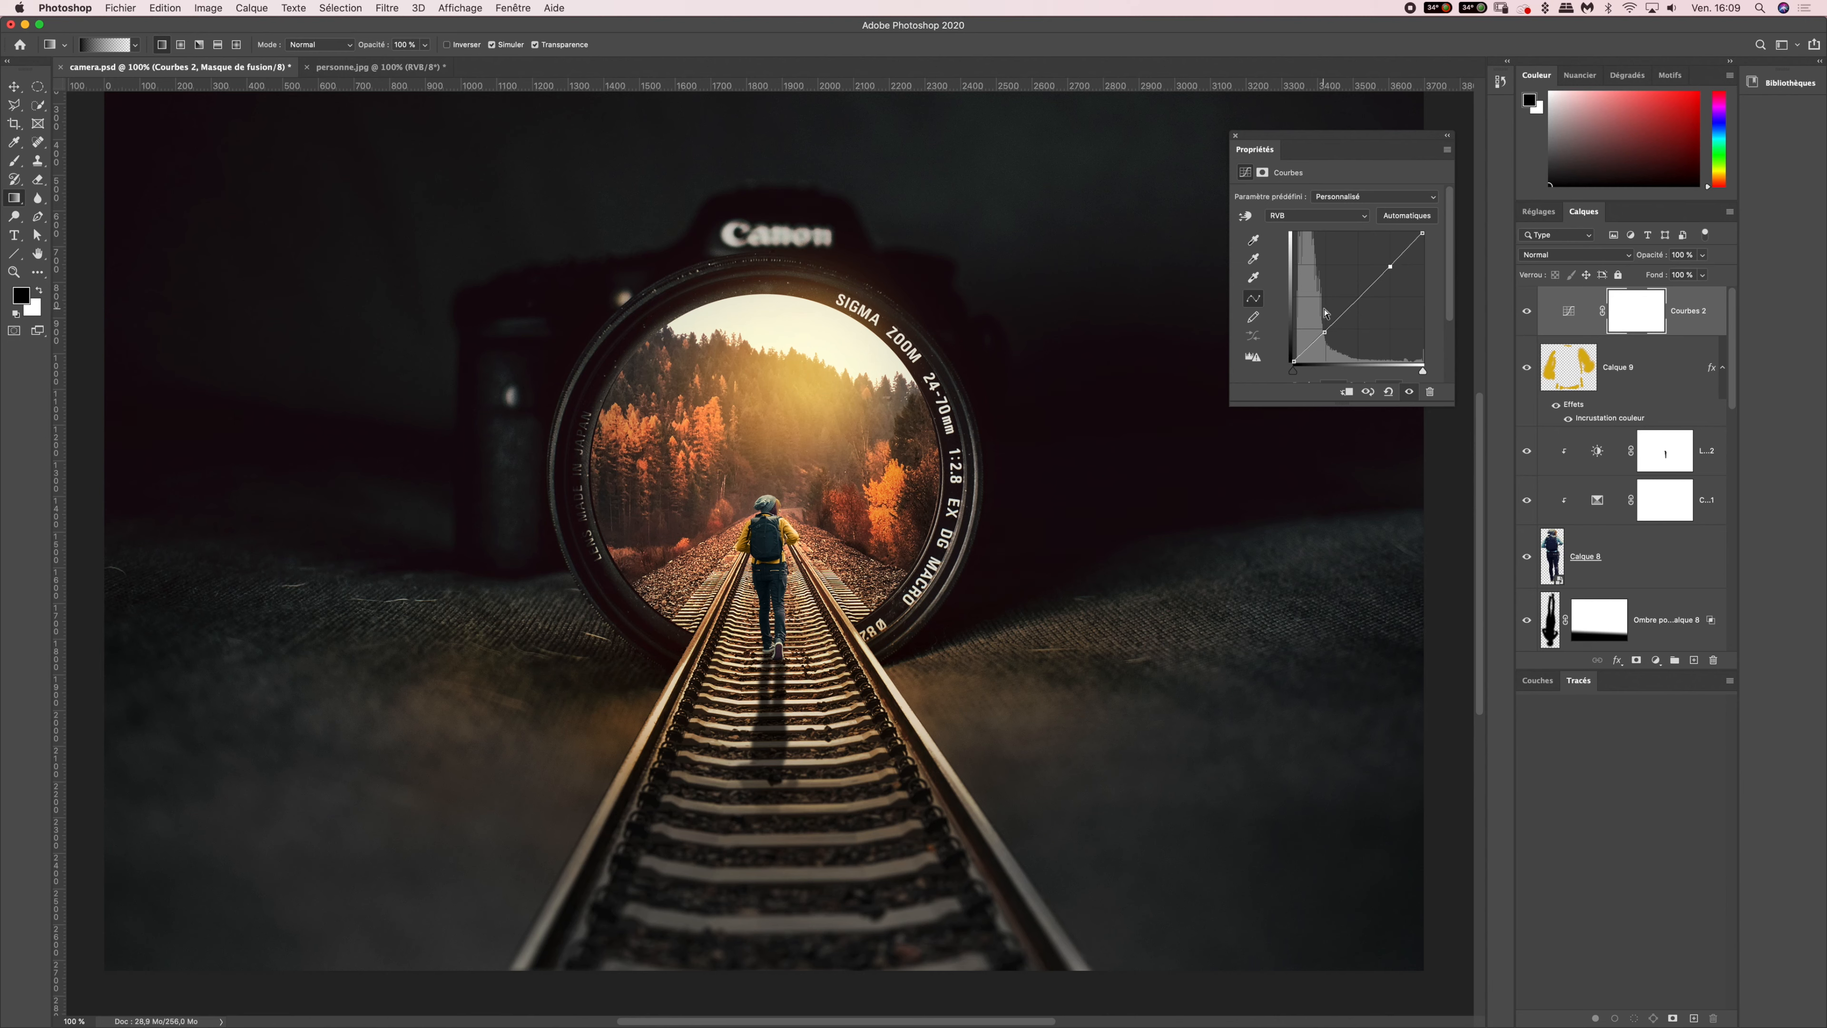
- Raise the highlight point slightly on the RVB curve and compare the image with the curves adjustment on and off
click(1324, 333)
drag(1388, 267, 1388, 261)
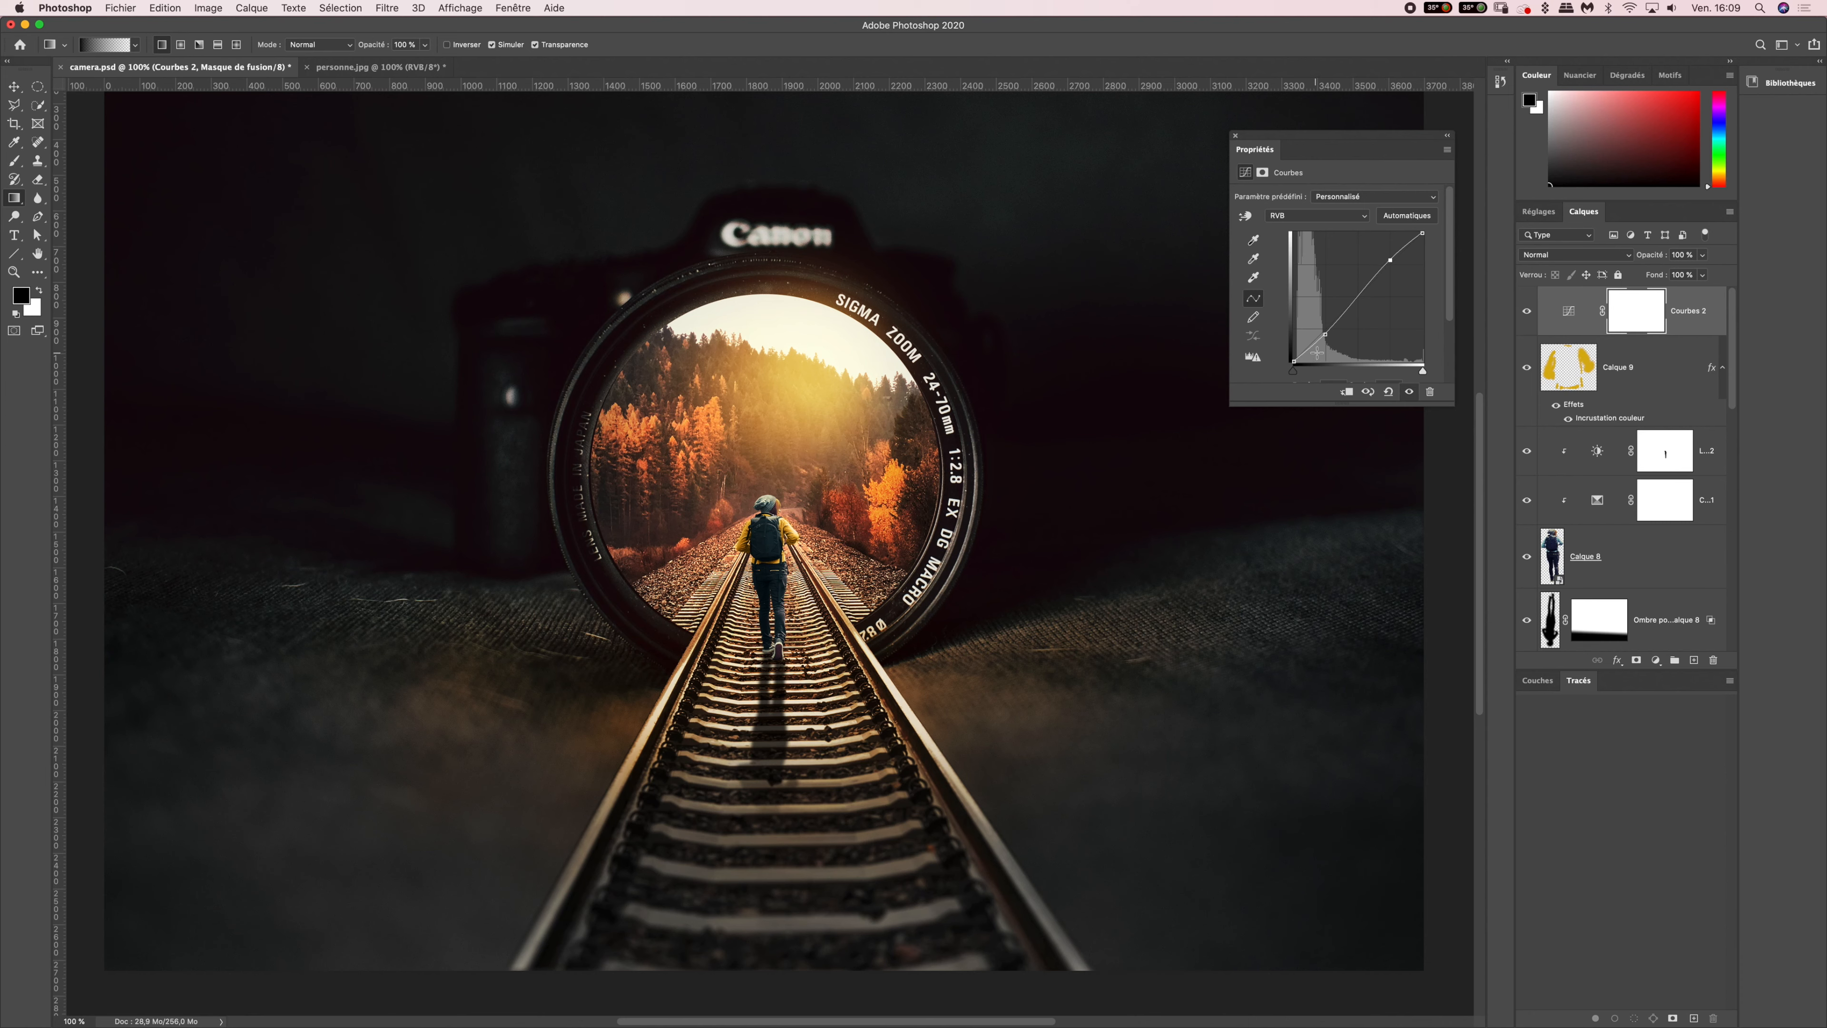
click(1324, 334)
click(1525, 314)
click(1525, 314)
click(1526, 316)
click(1527, 315)
- Lift the black point of the Bleu channel curve to tint the shadows blue
click(1288, 219)
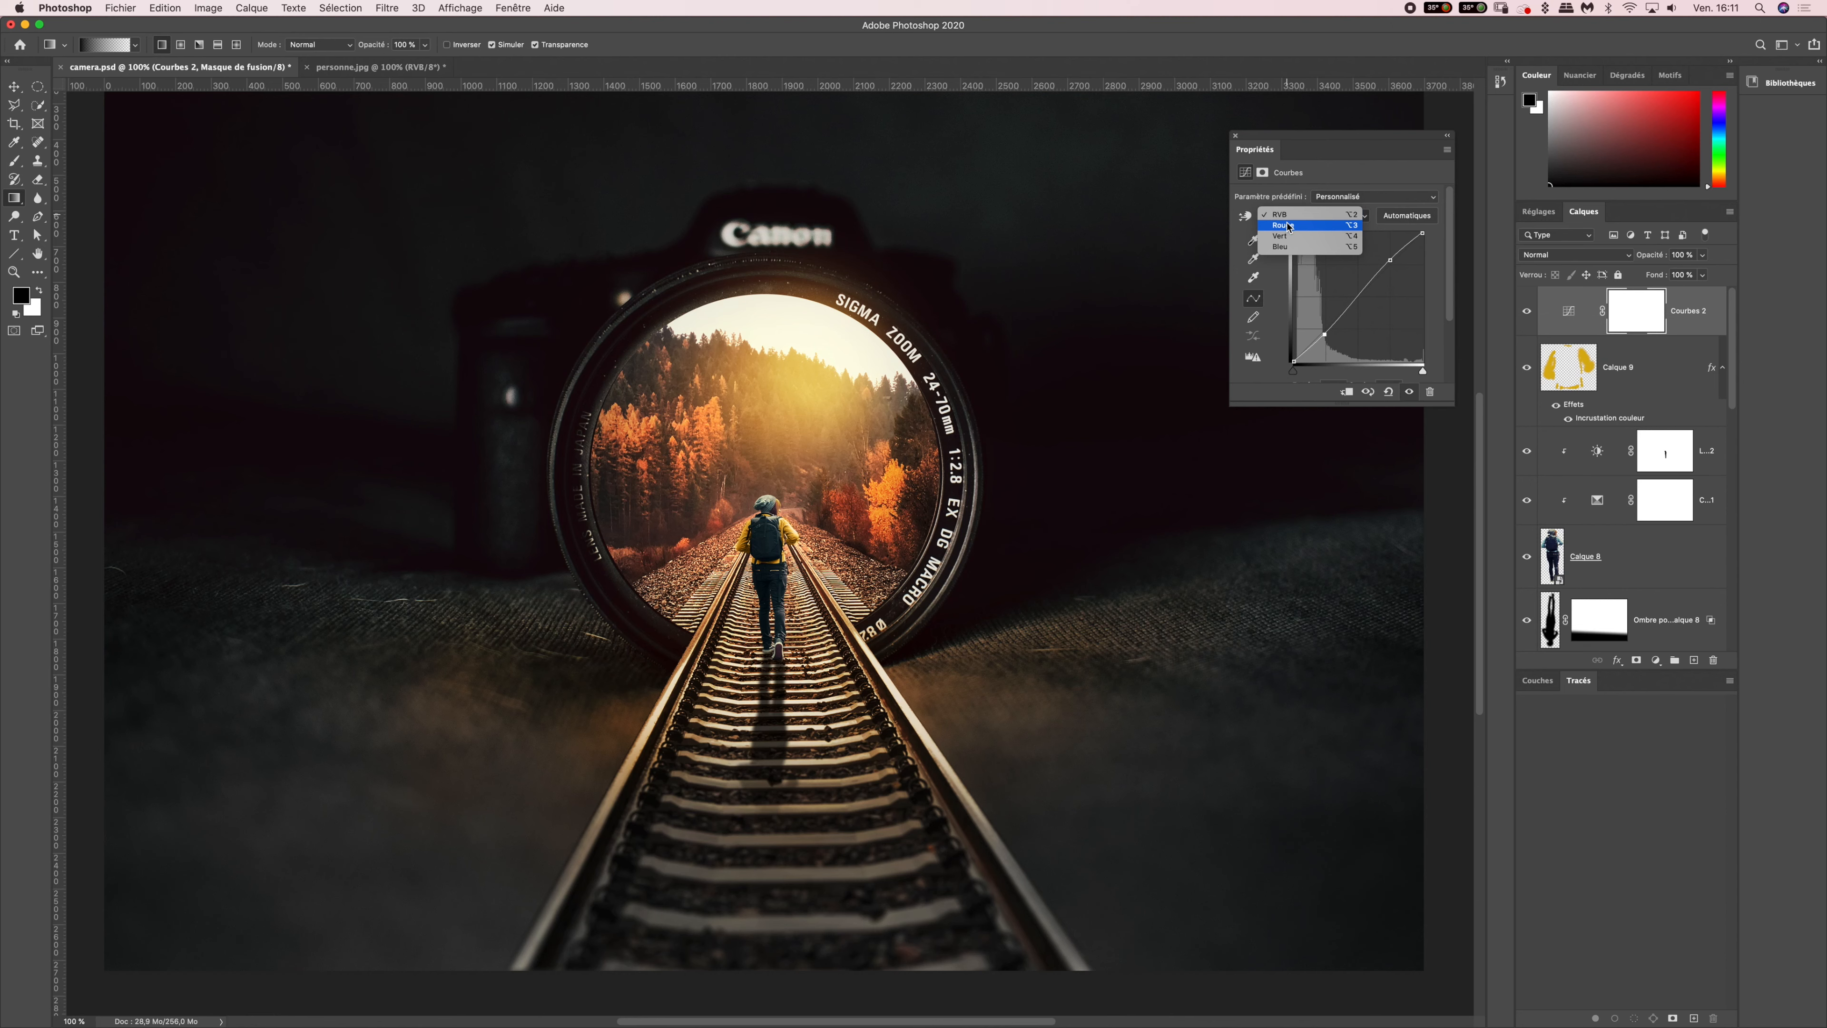
click(1282, 246)
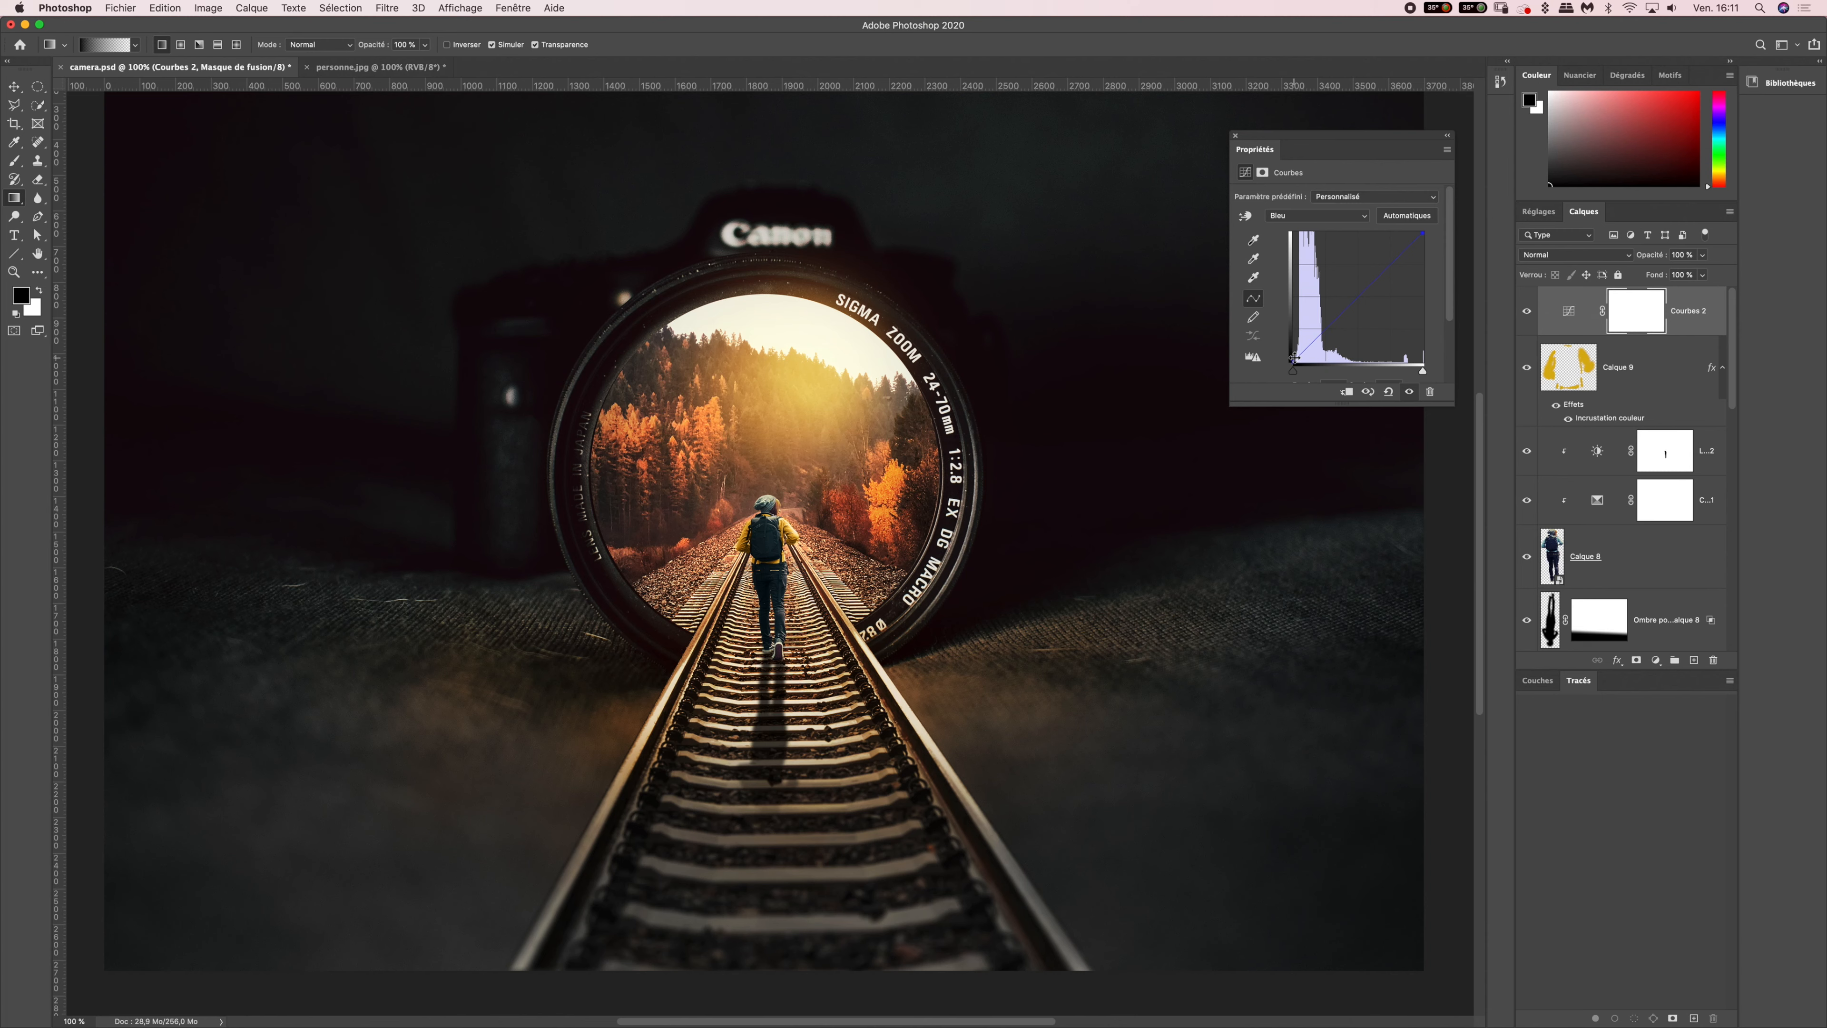
mouse_move(1293, 360)
mouse_down()
mouse_move(1281, 234)
mouse_move(1267, 341)
mouse_move(1291, 372)
mouse_up()
click(1293, 363)
drag(1290, 354, 1290, 351)
drag(1290, 352, 1291, 354)
- Lower the Bleu channel's black point slightly and compare the image with the curves adjustment on and off
click(1527, 312)
click(1528, 313)
click(1527, 312)
click(1527, 312)
drag(1294, 350, 1290, 356)
click(1526, 311)
click(1526, 310)
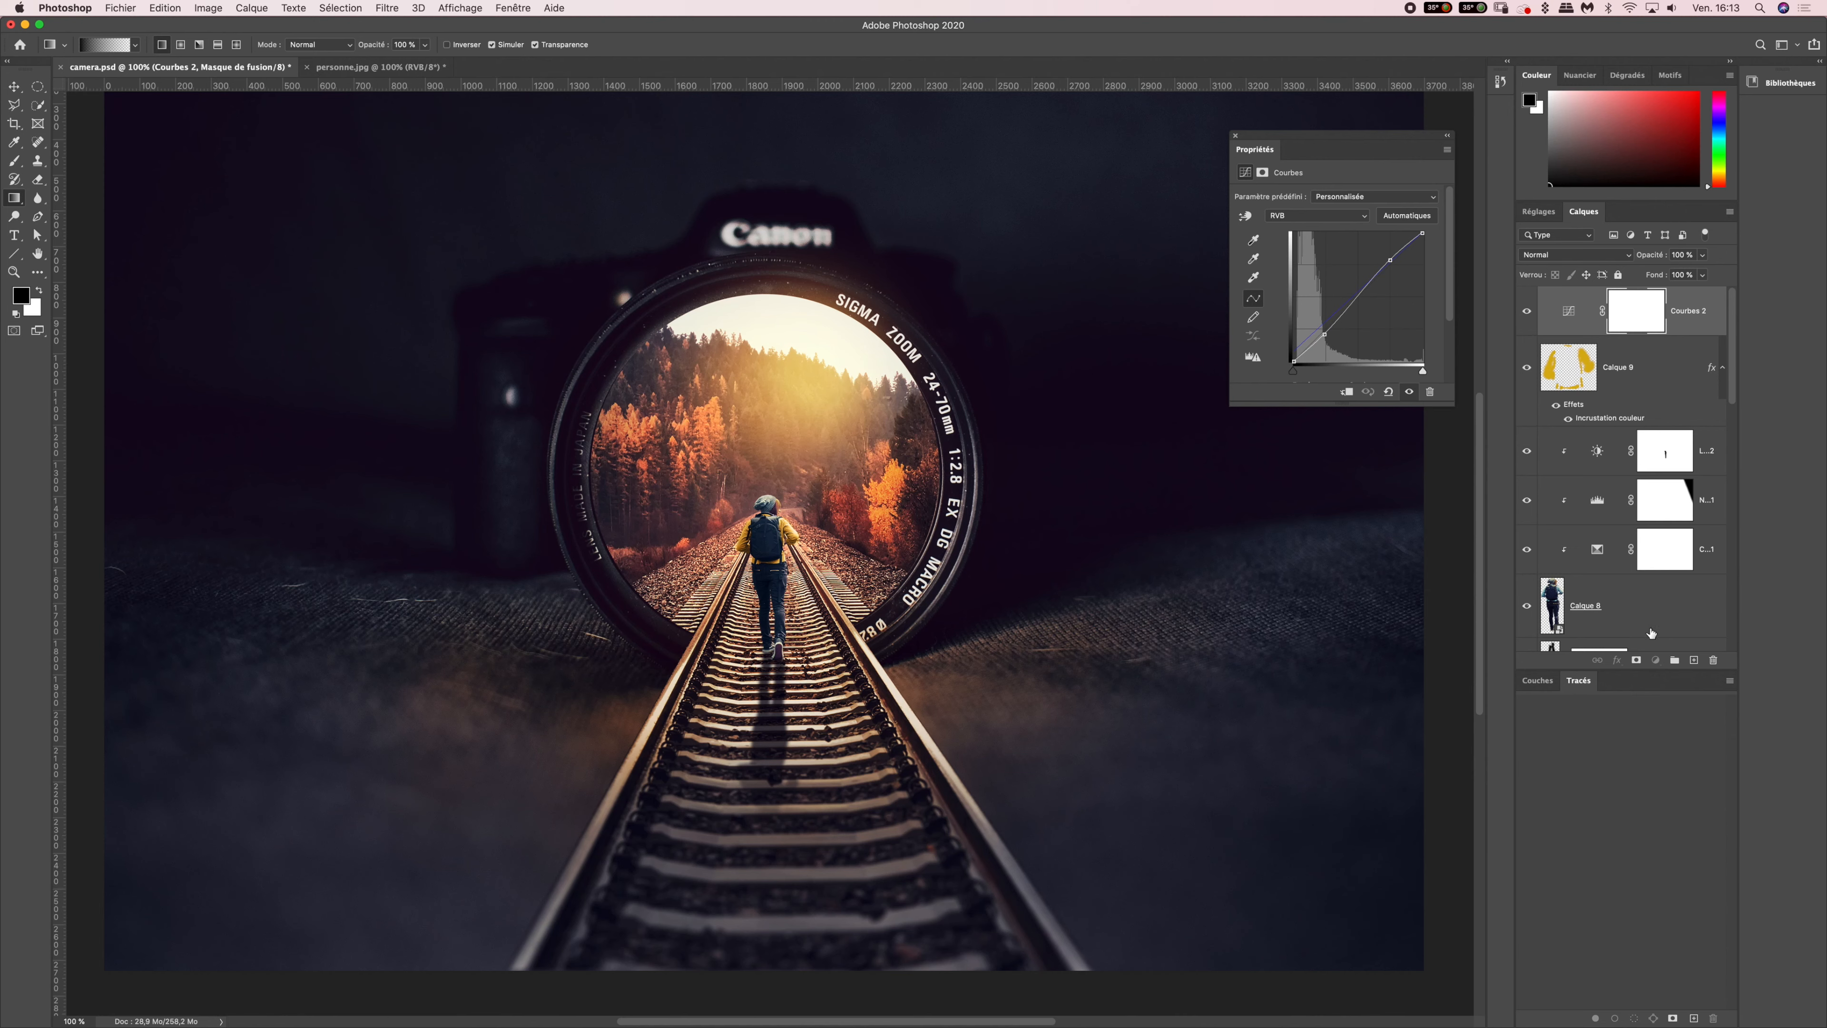
- Add a Niveaux adjustment layer above Courbes 2 and set the Rouge channel's midtones to 1,17
click(1654, 660)
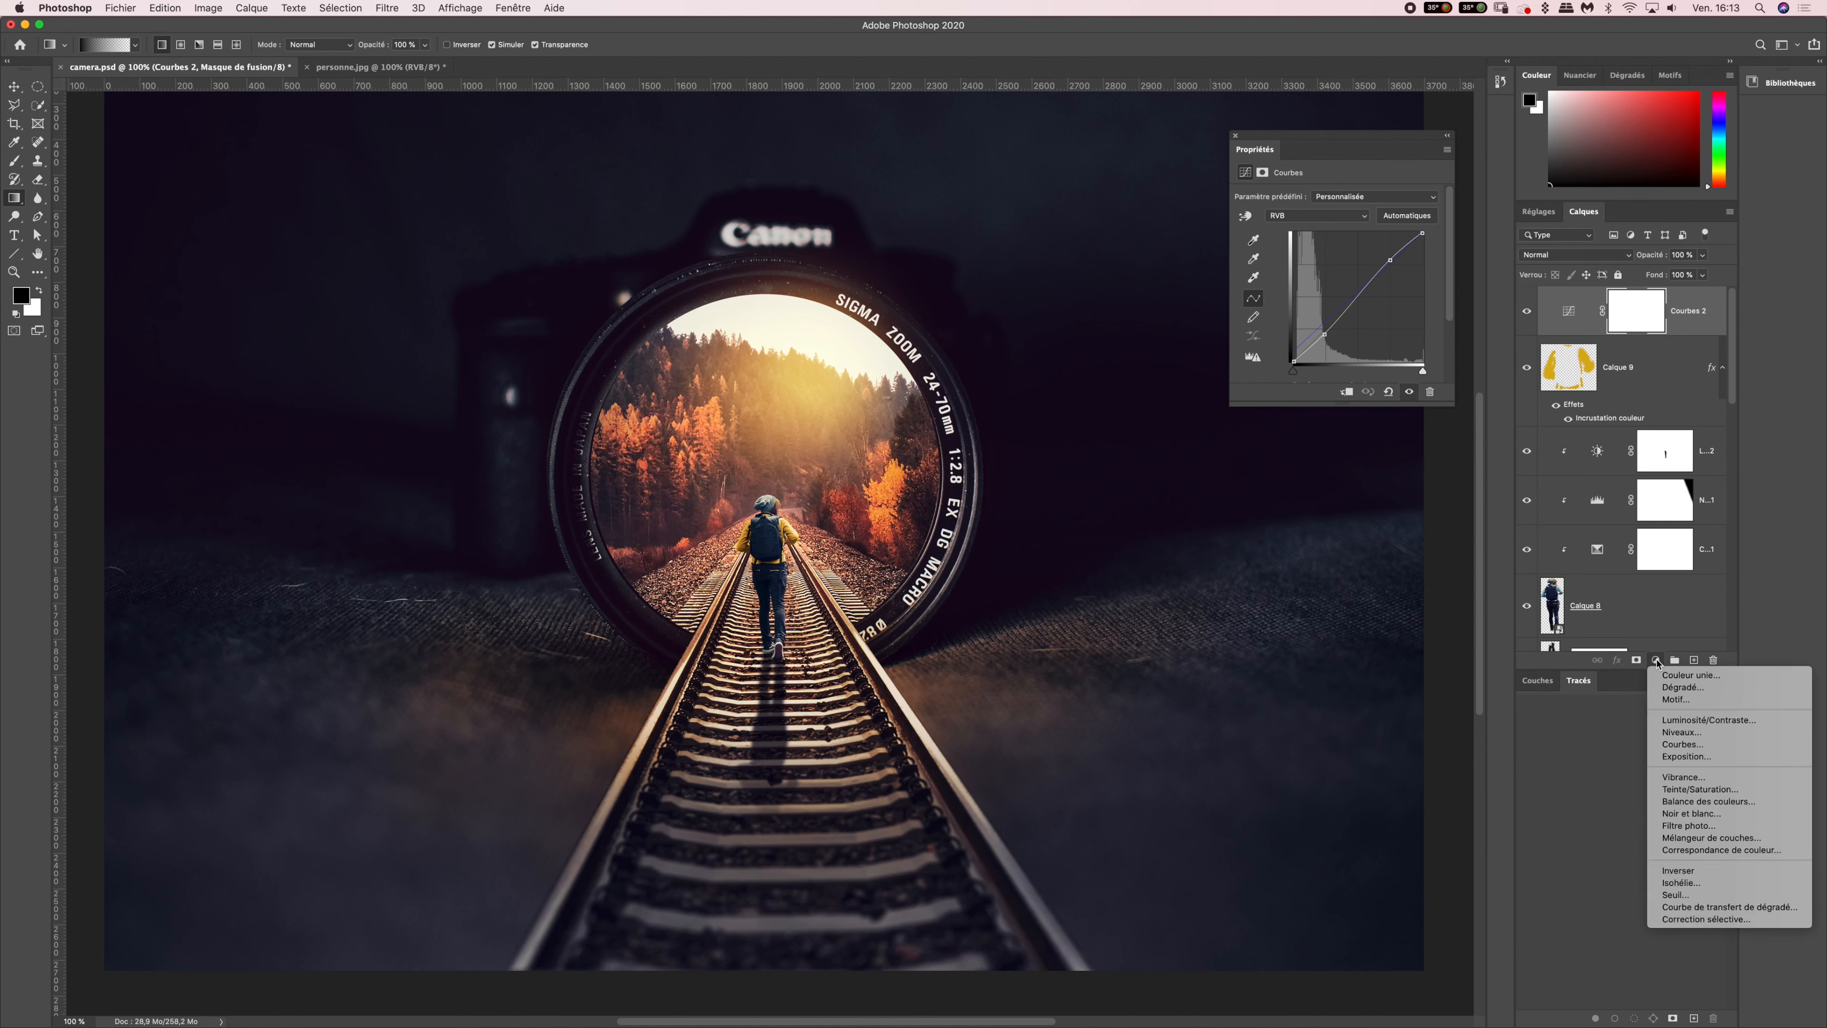
click(1680, 732)
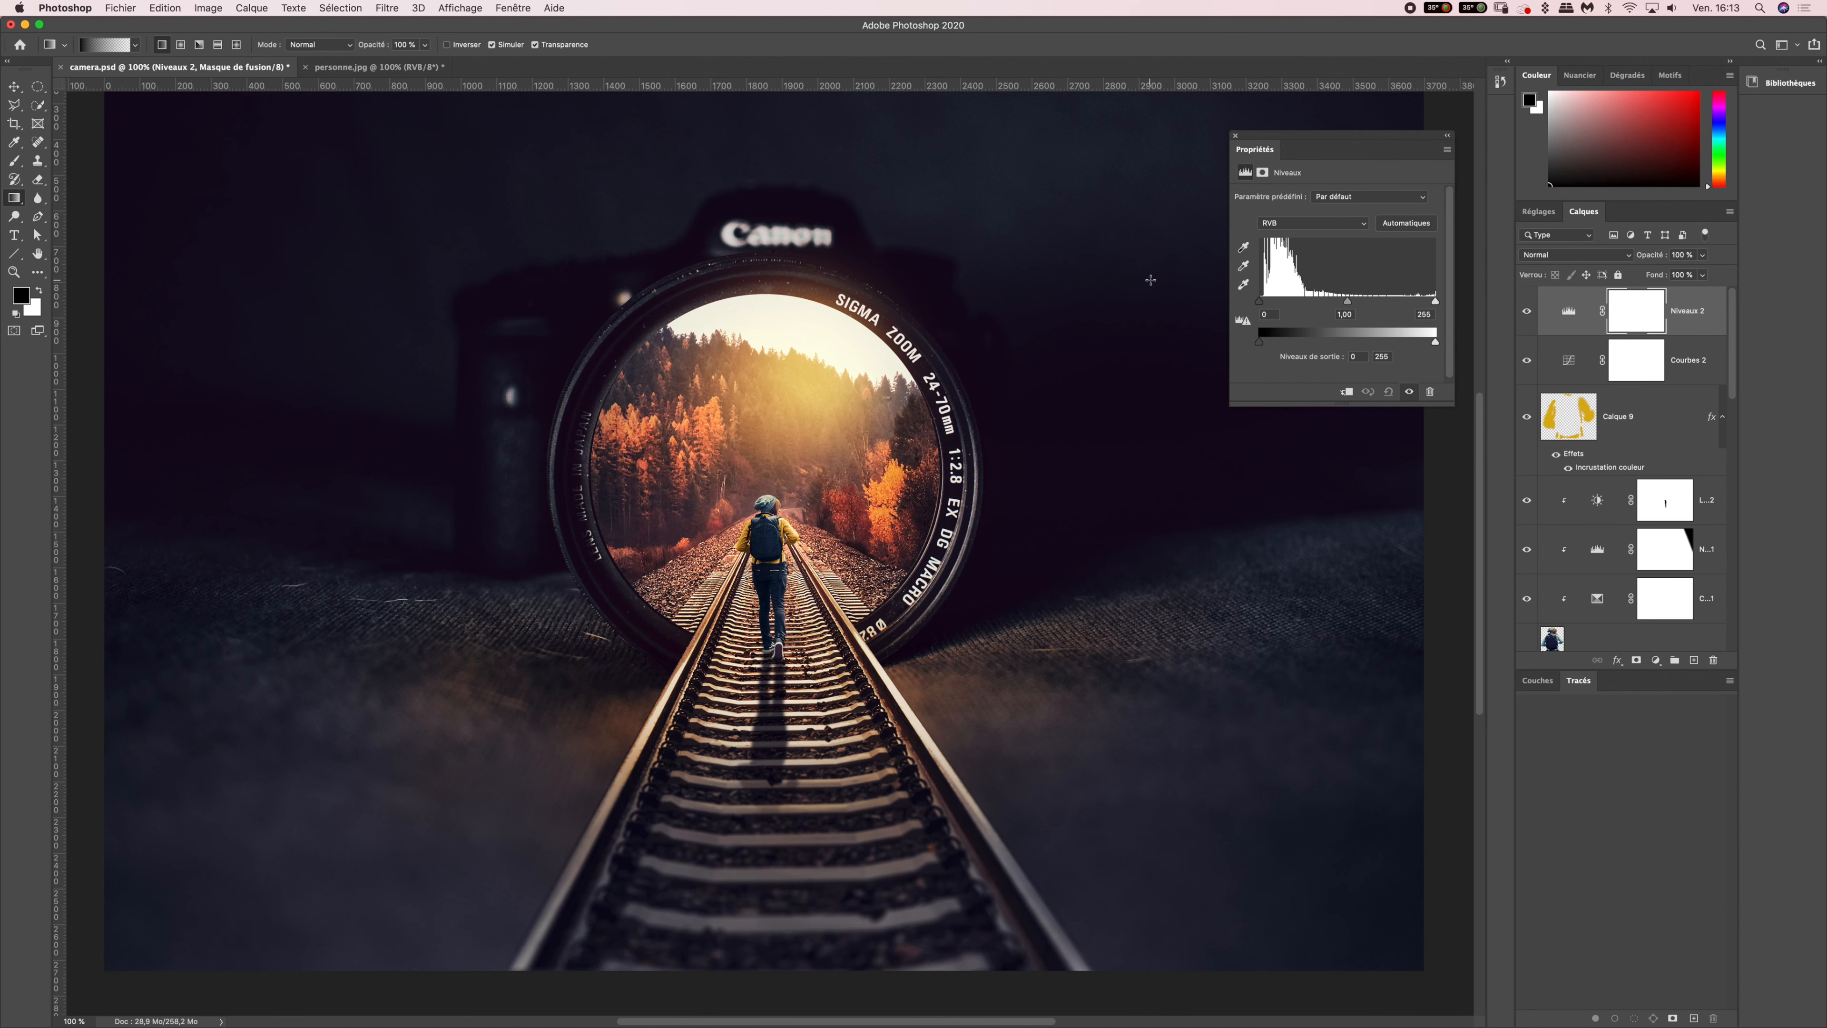
click(1283, 226)
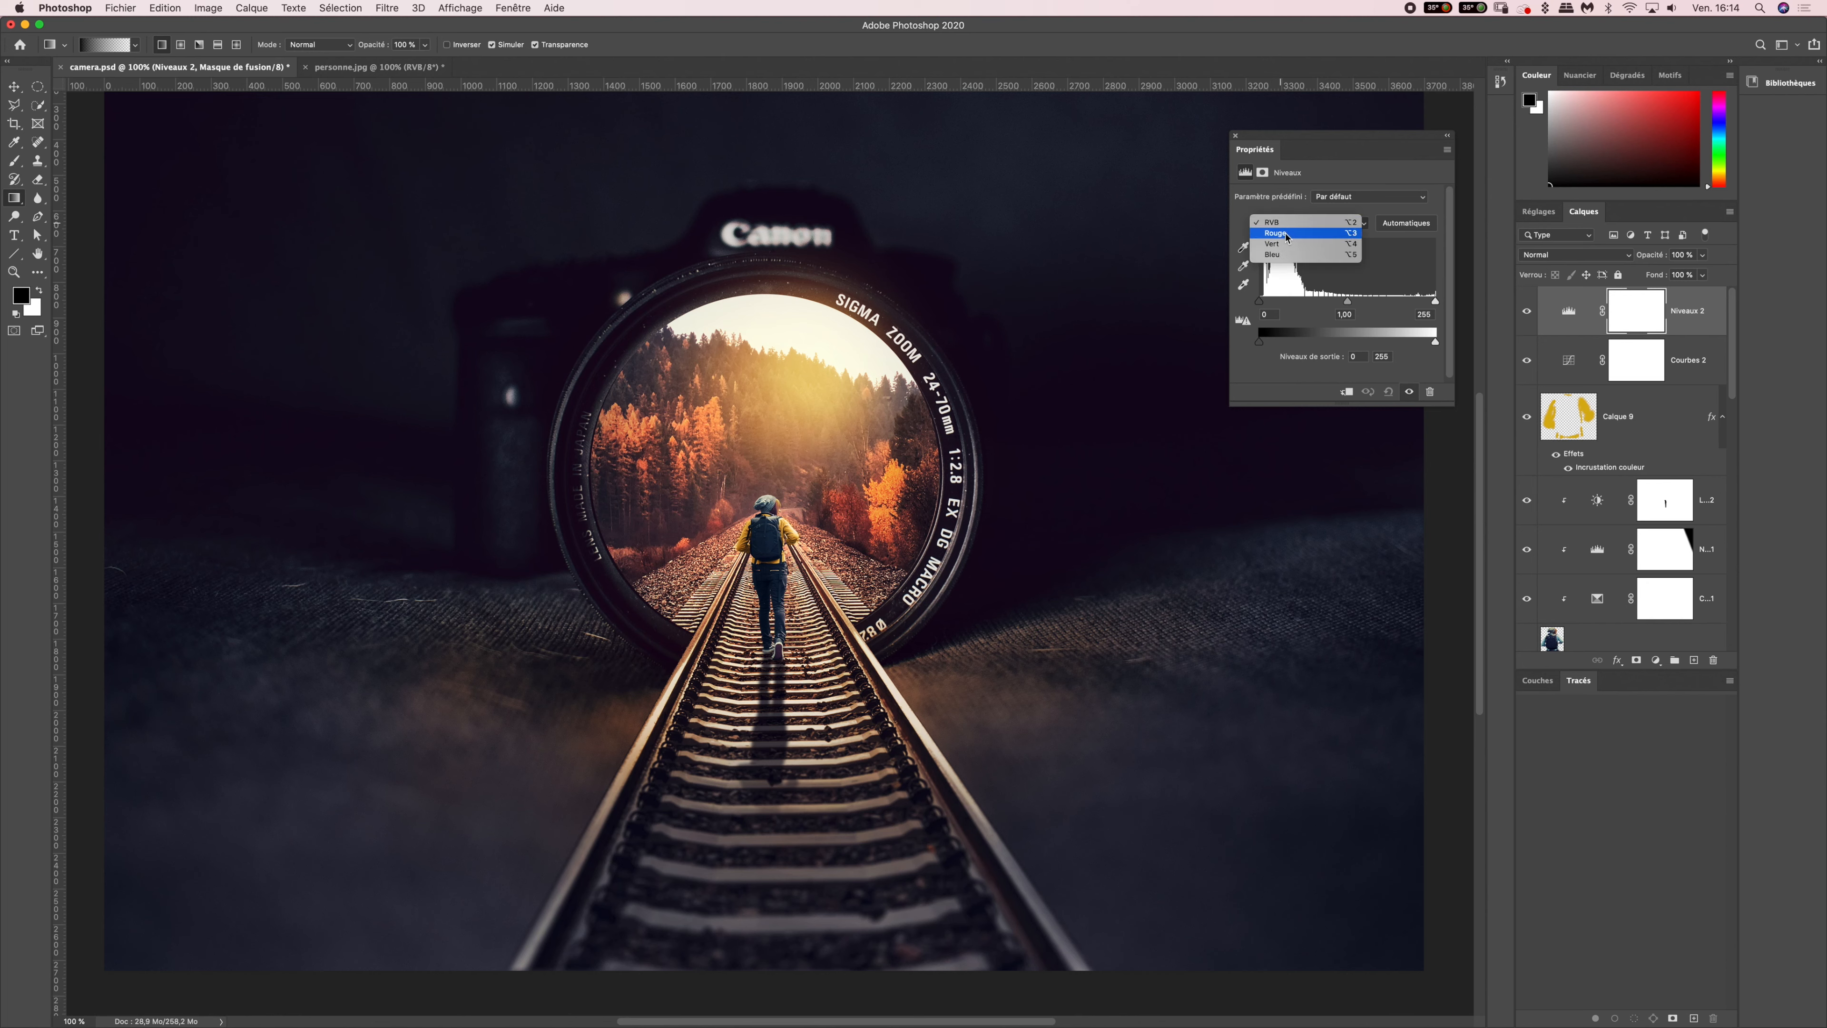
click(1287, 234)
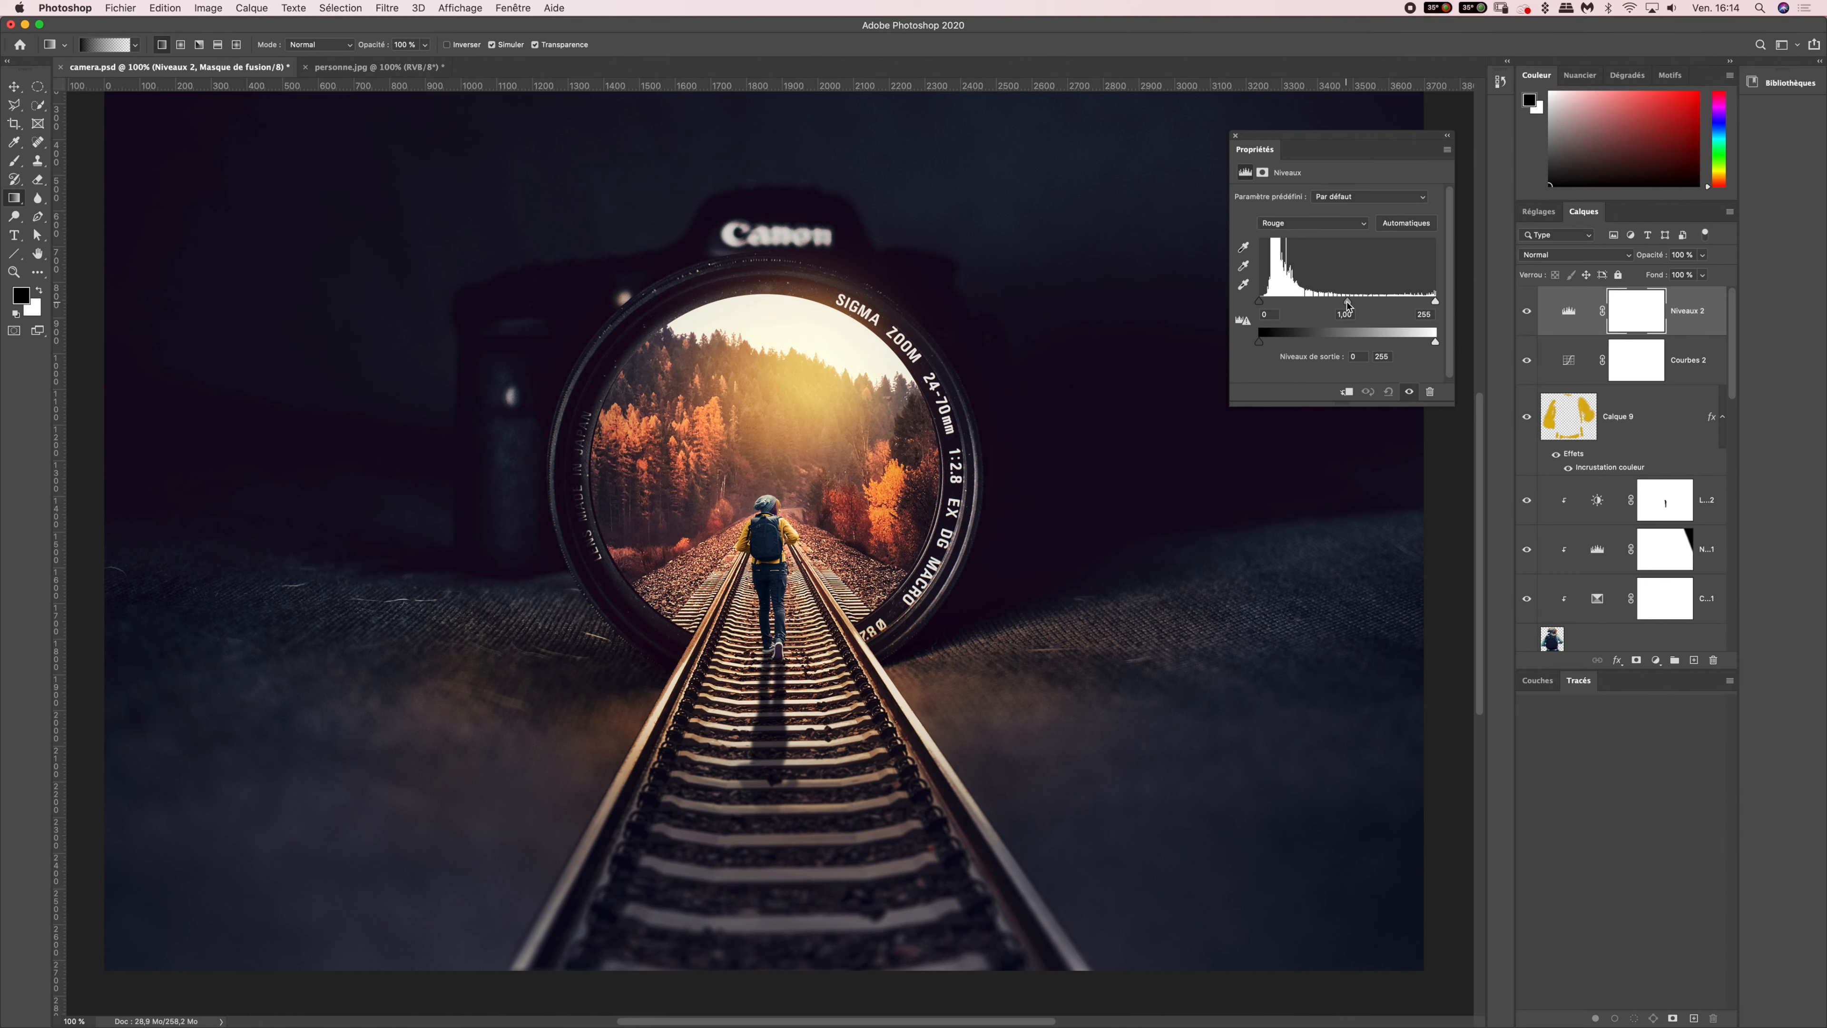
drag(1347, 305, 1329, 303)
click(1338, 306)
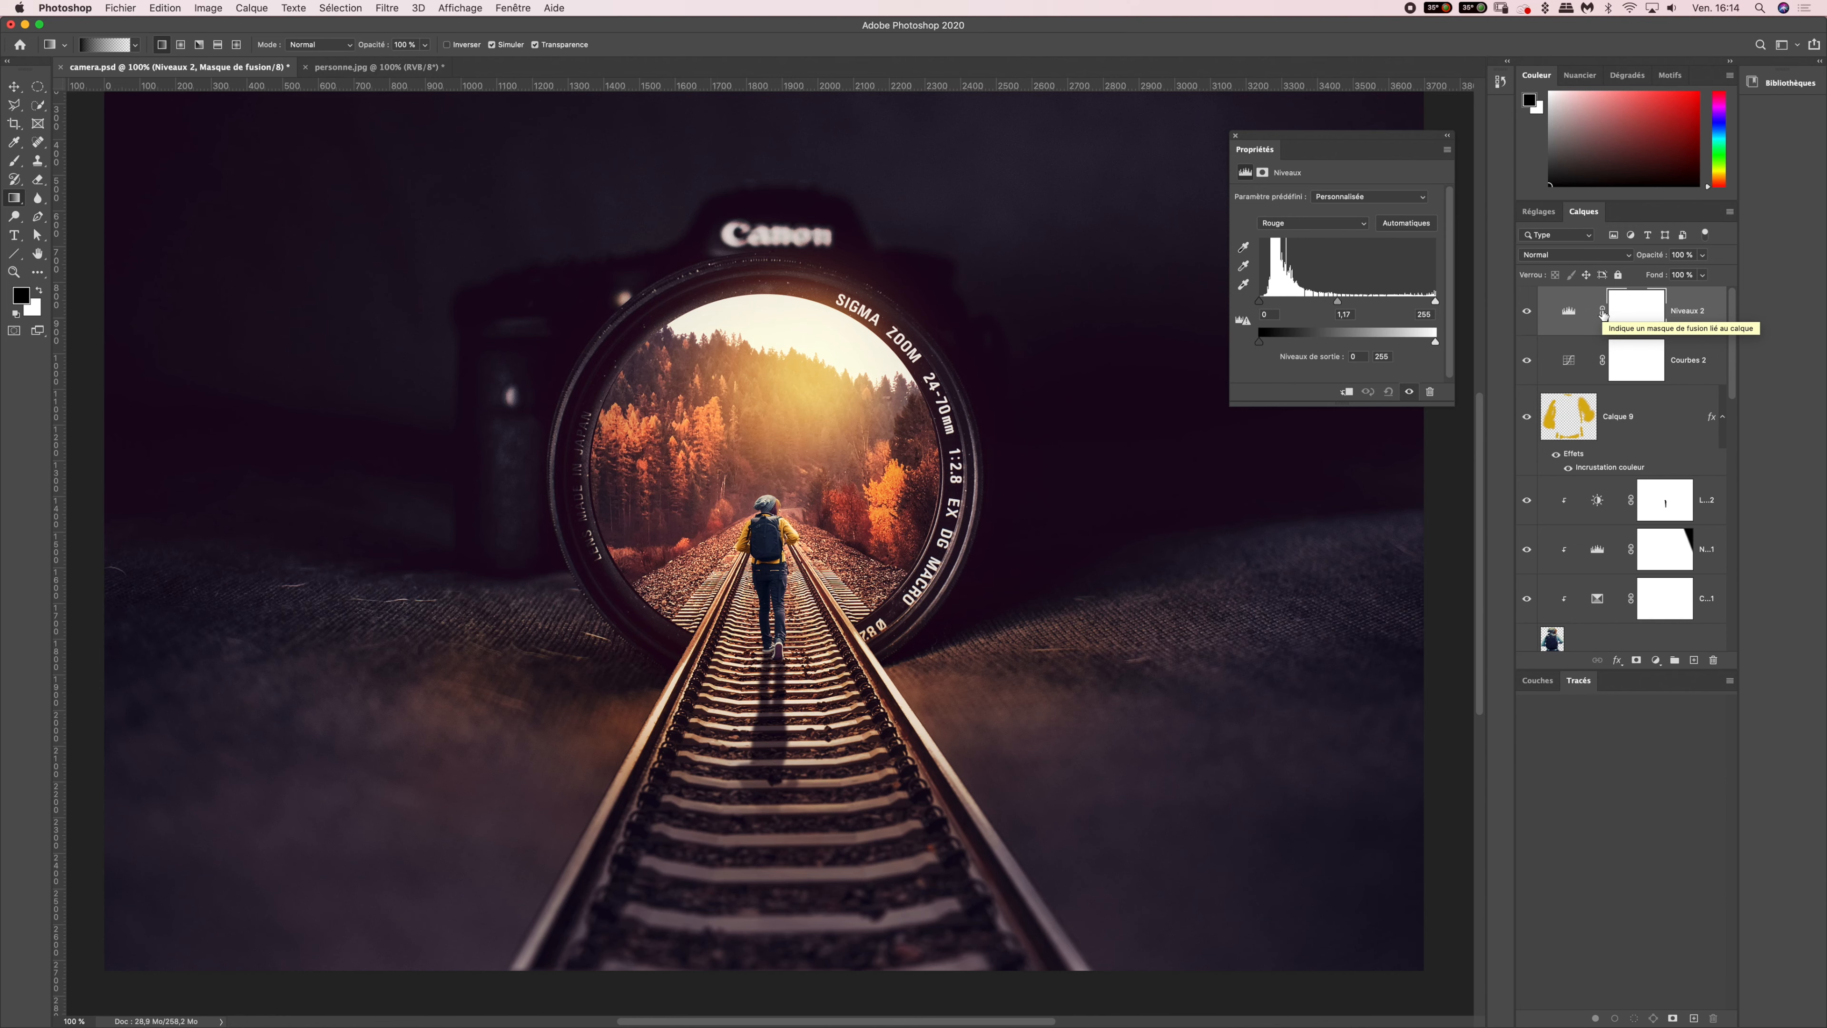
- Invert the Niveaux 2 mask to black and paint it white over the lens with a 600 px brush at 0% hardness
key(super+i)
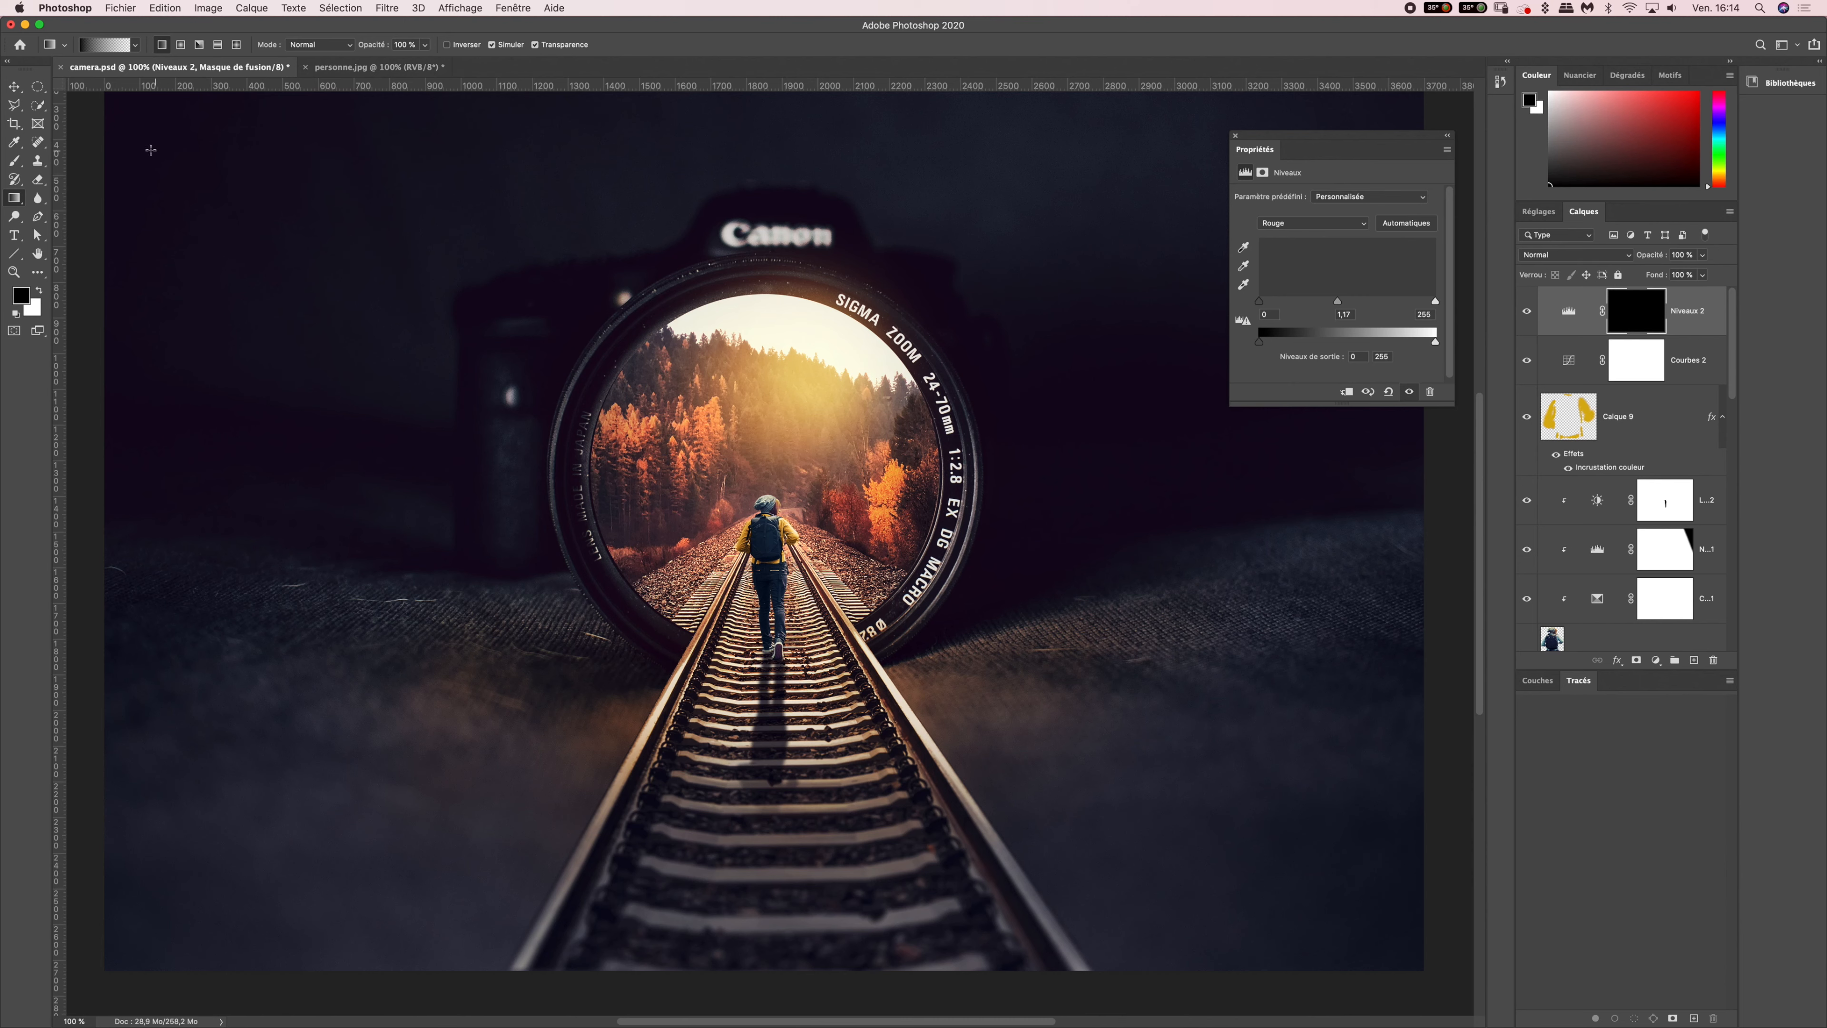
click(16, 163)
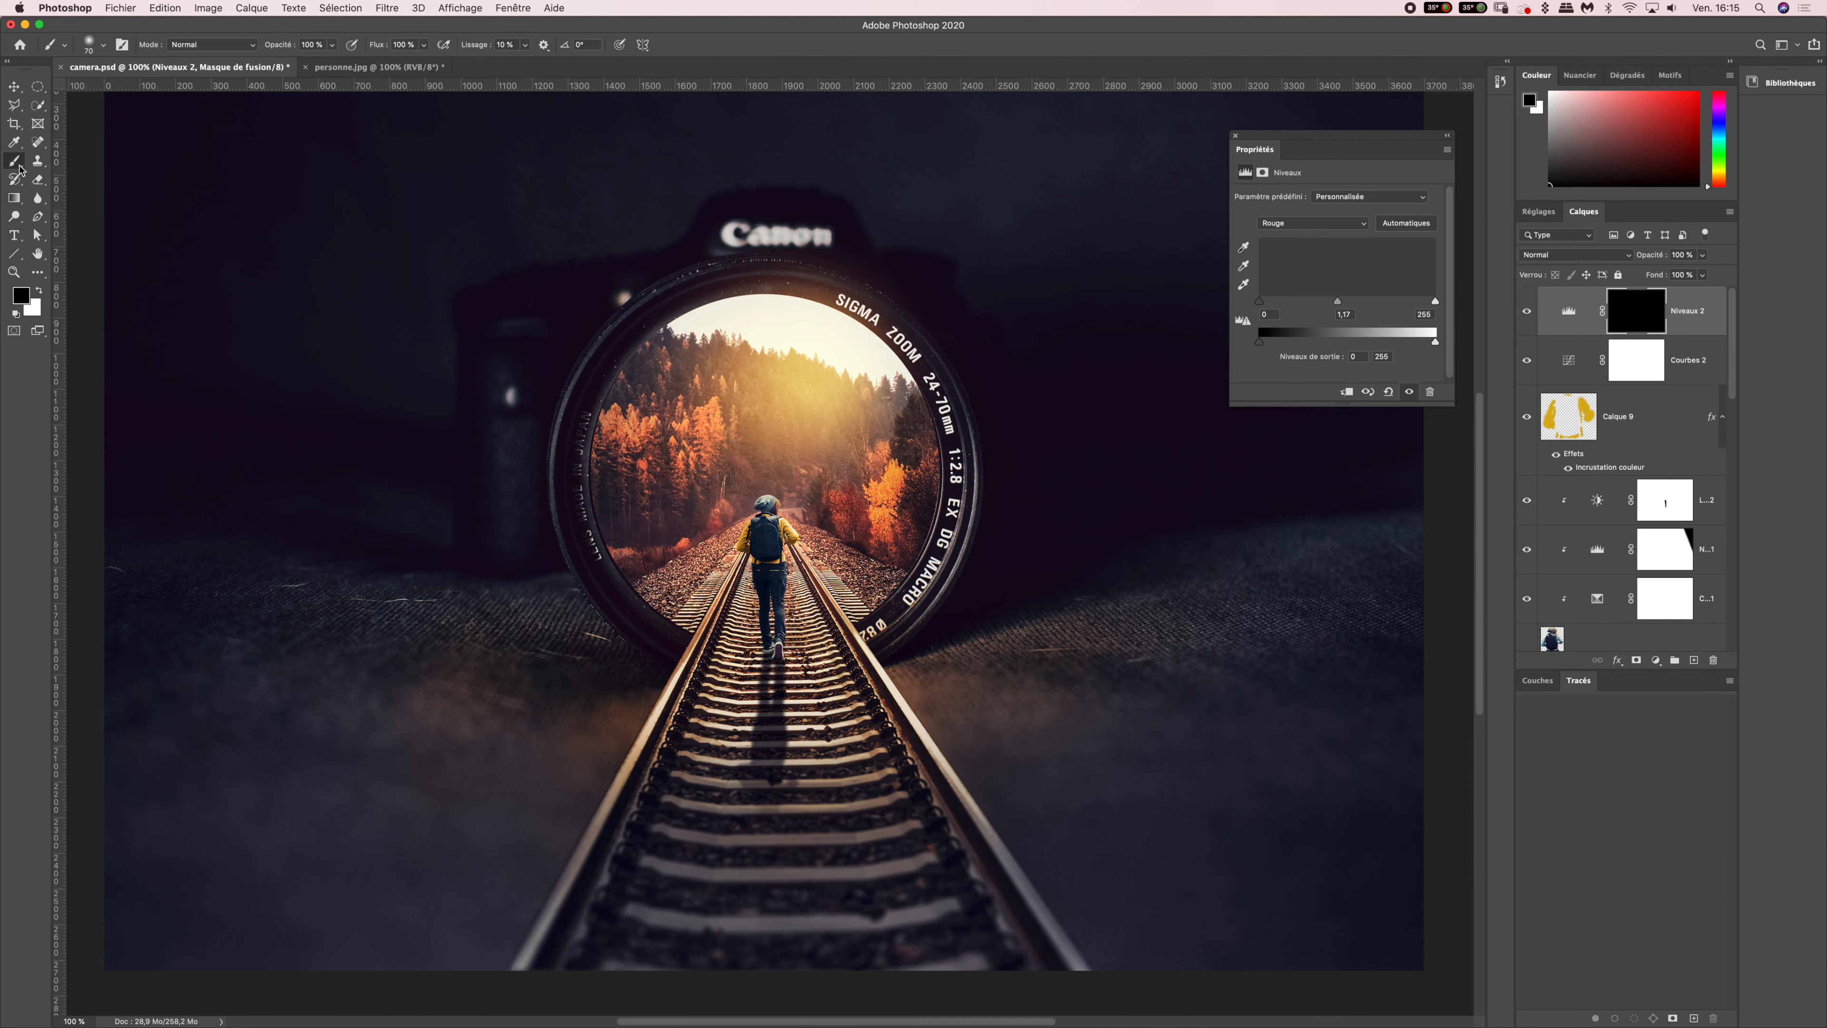
click(94, 45)
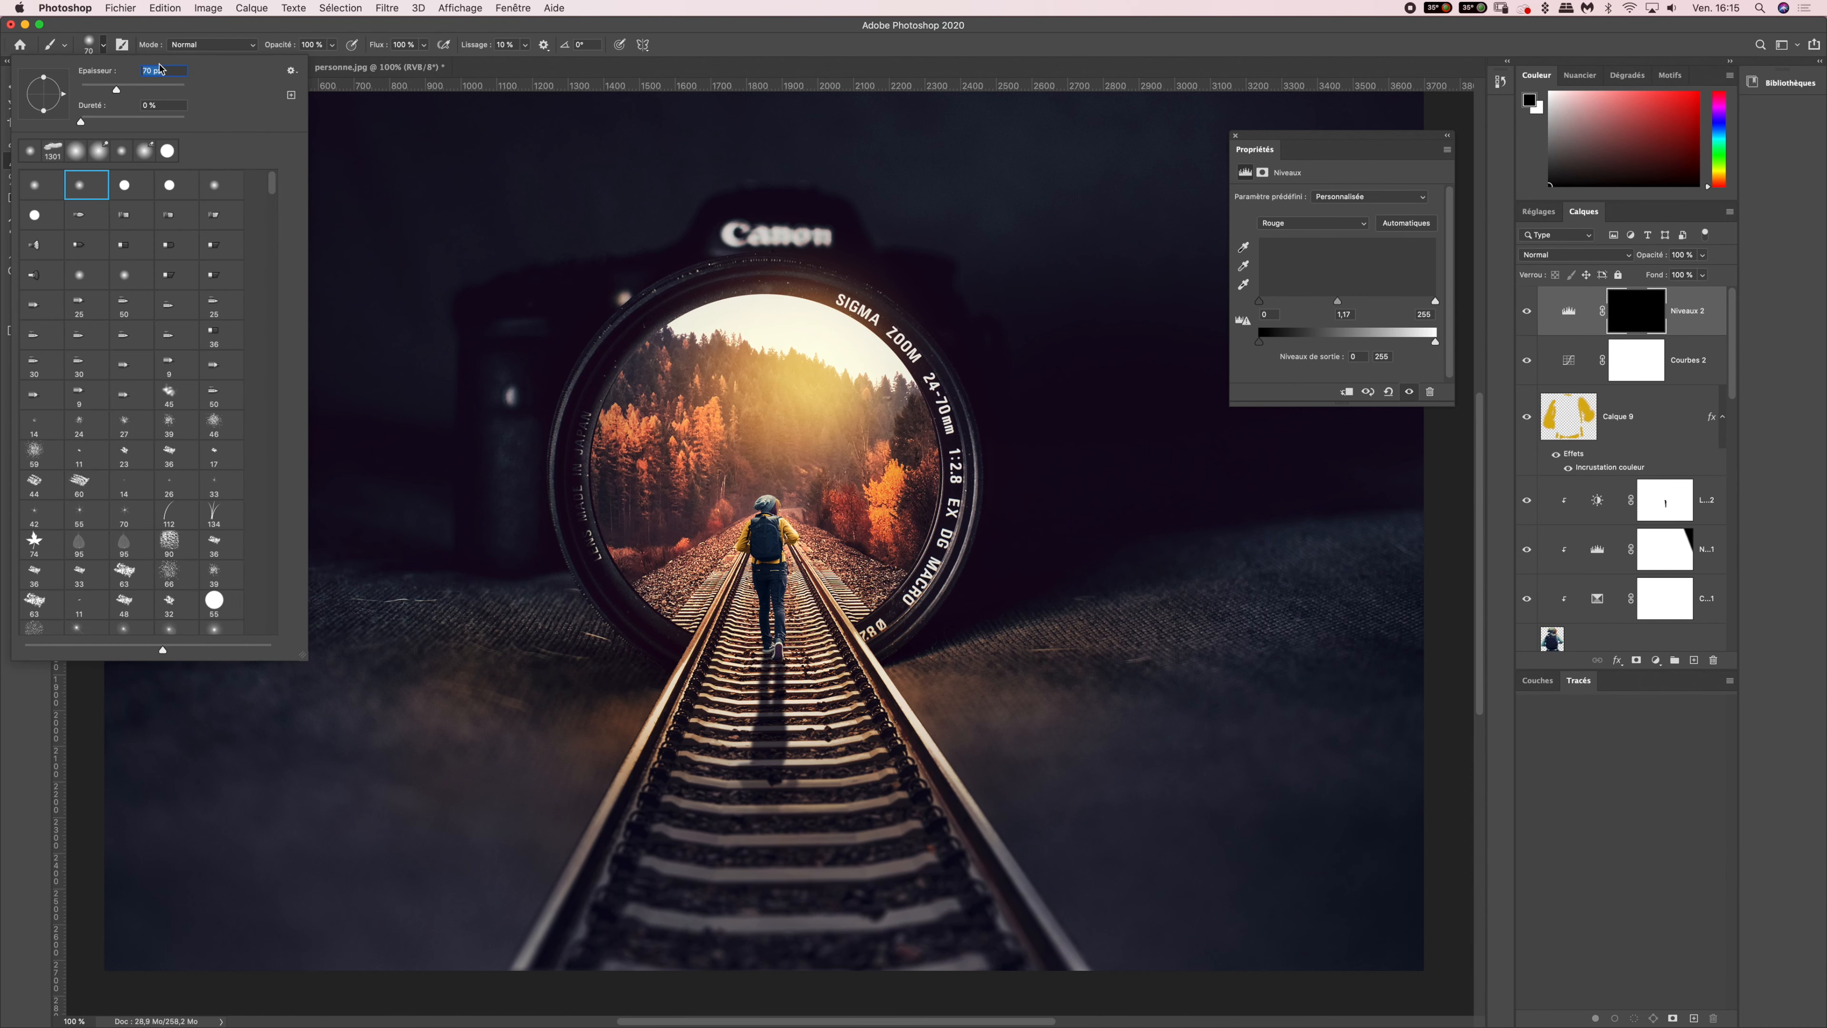
text(600)
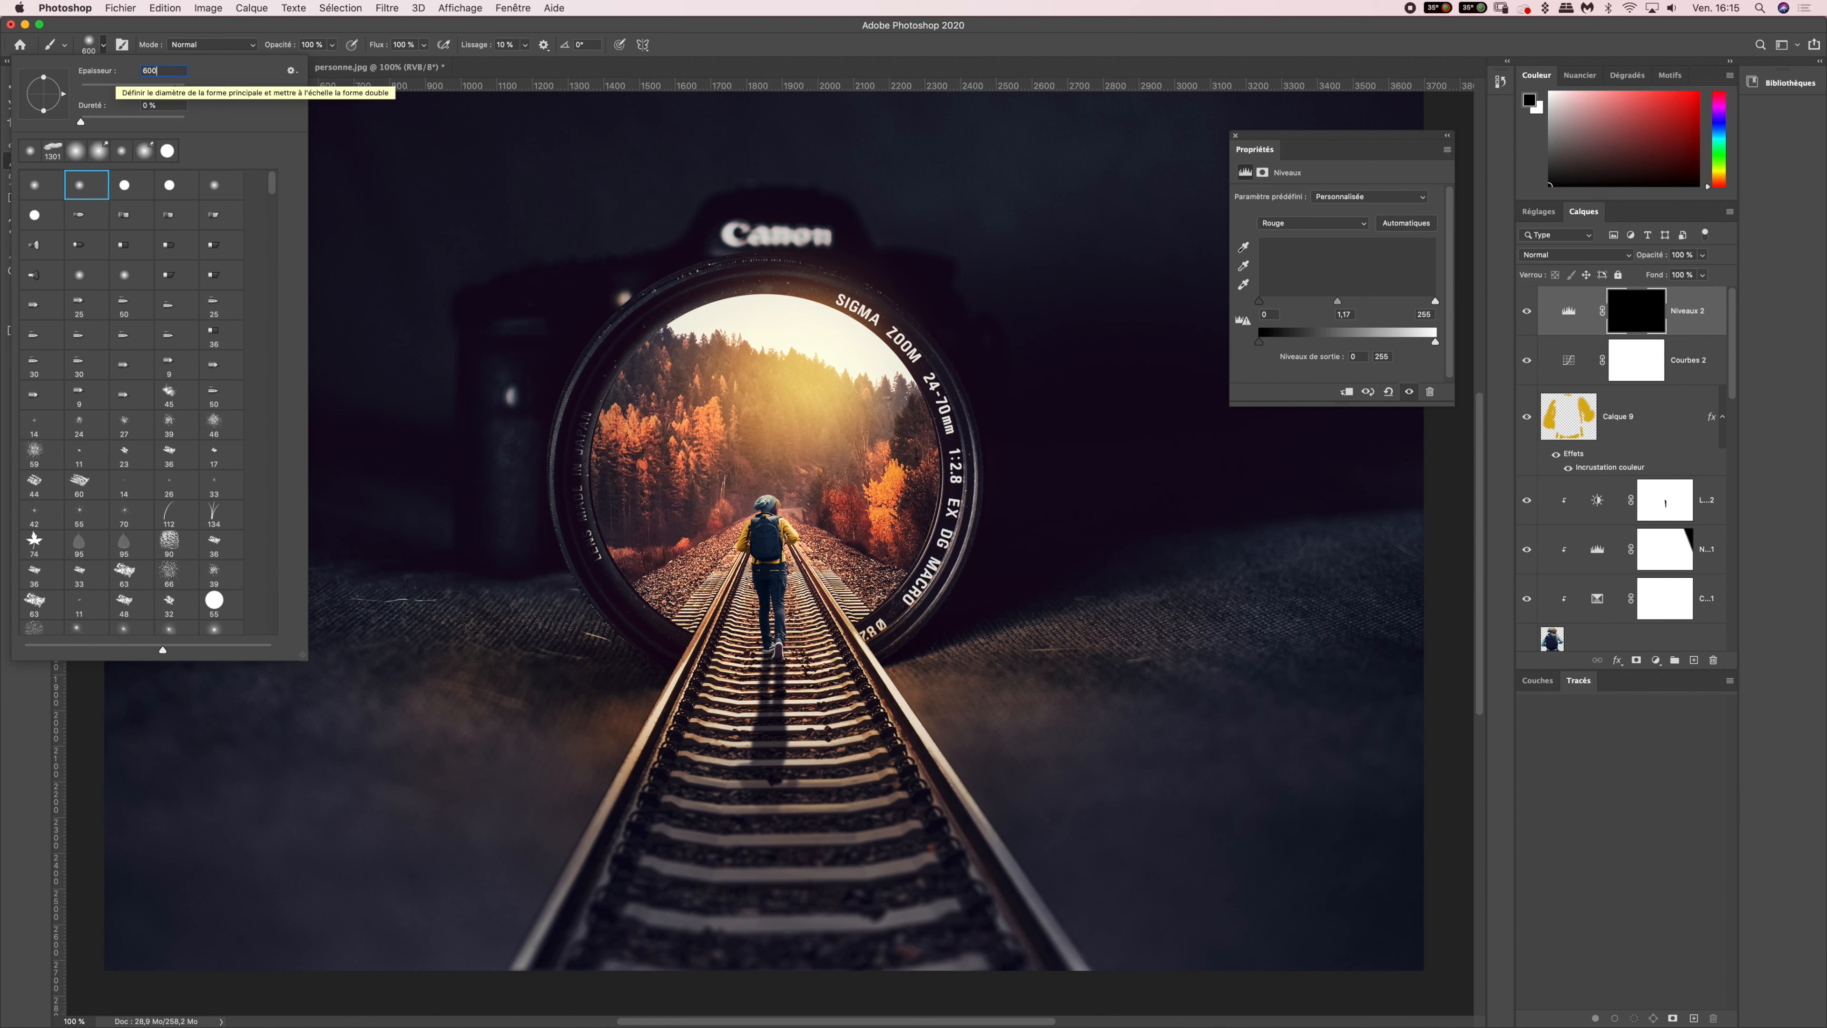
click(248, 24)
click(101, 45)
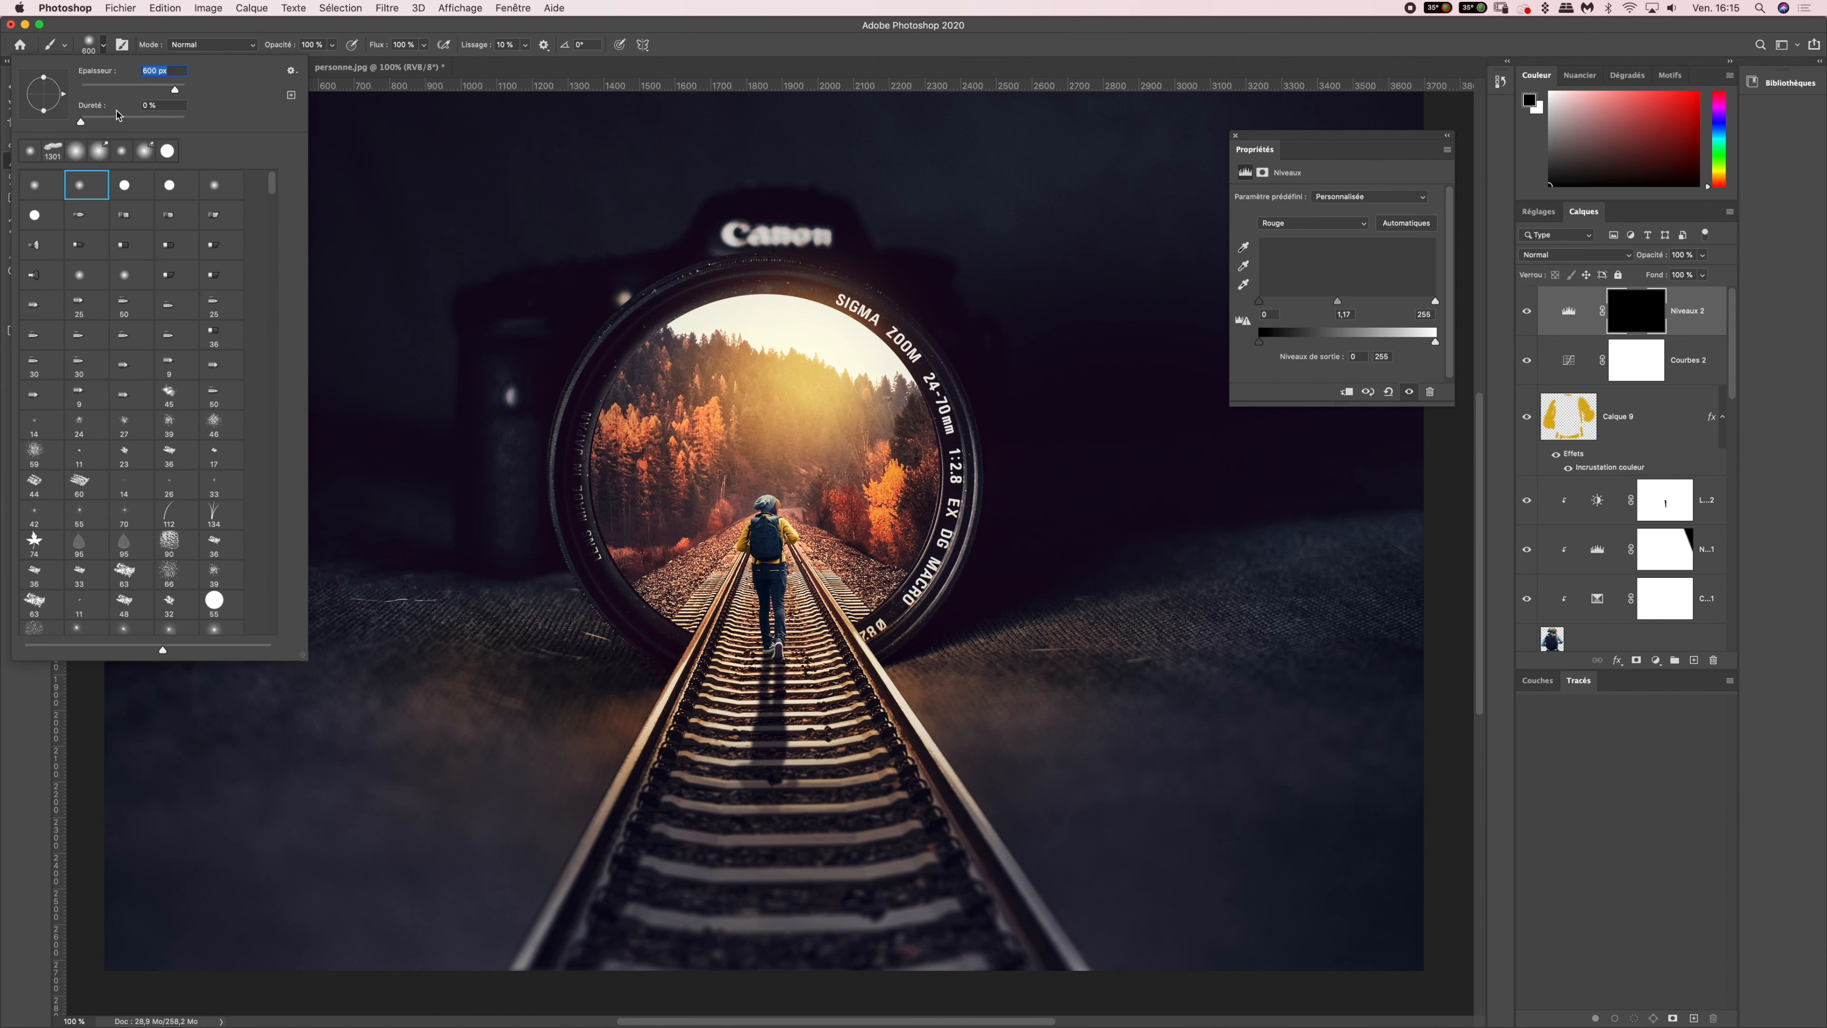
click(204, 46)
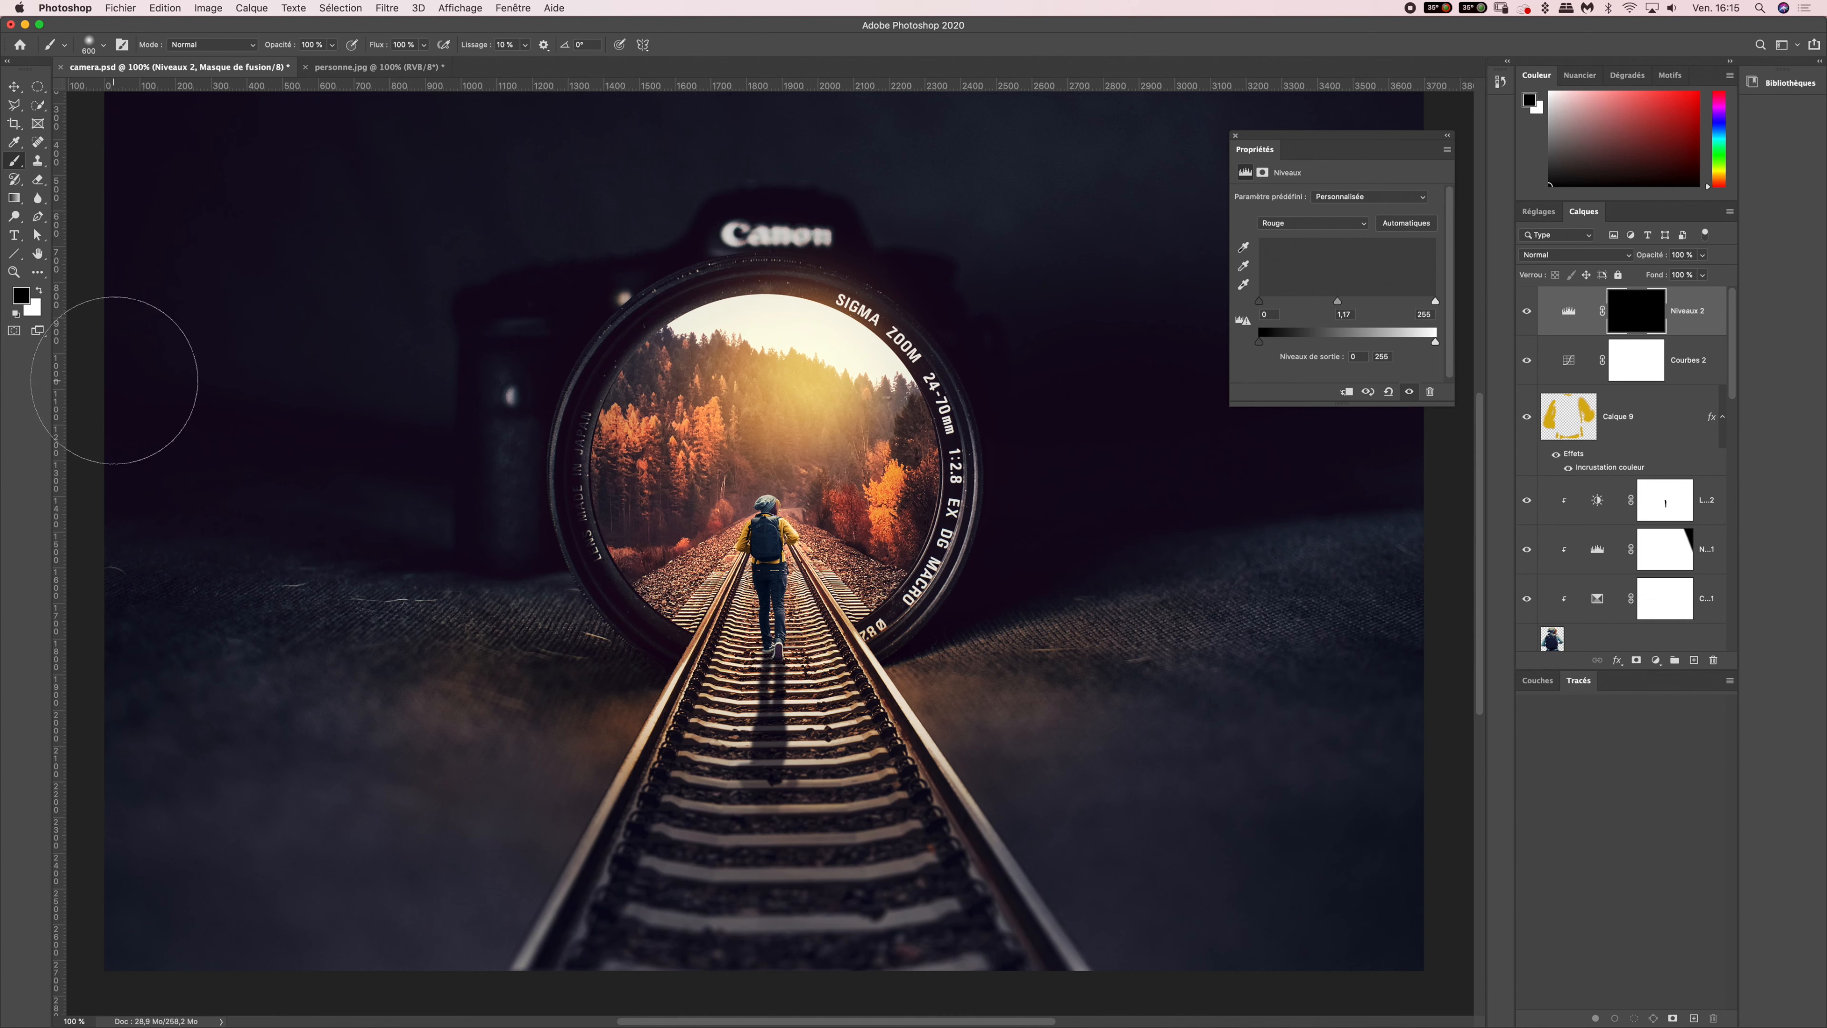
key(x)
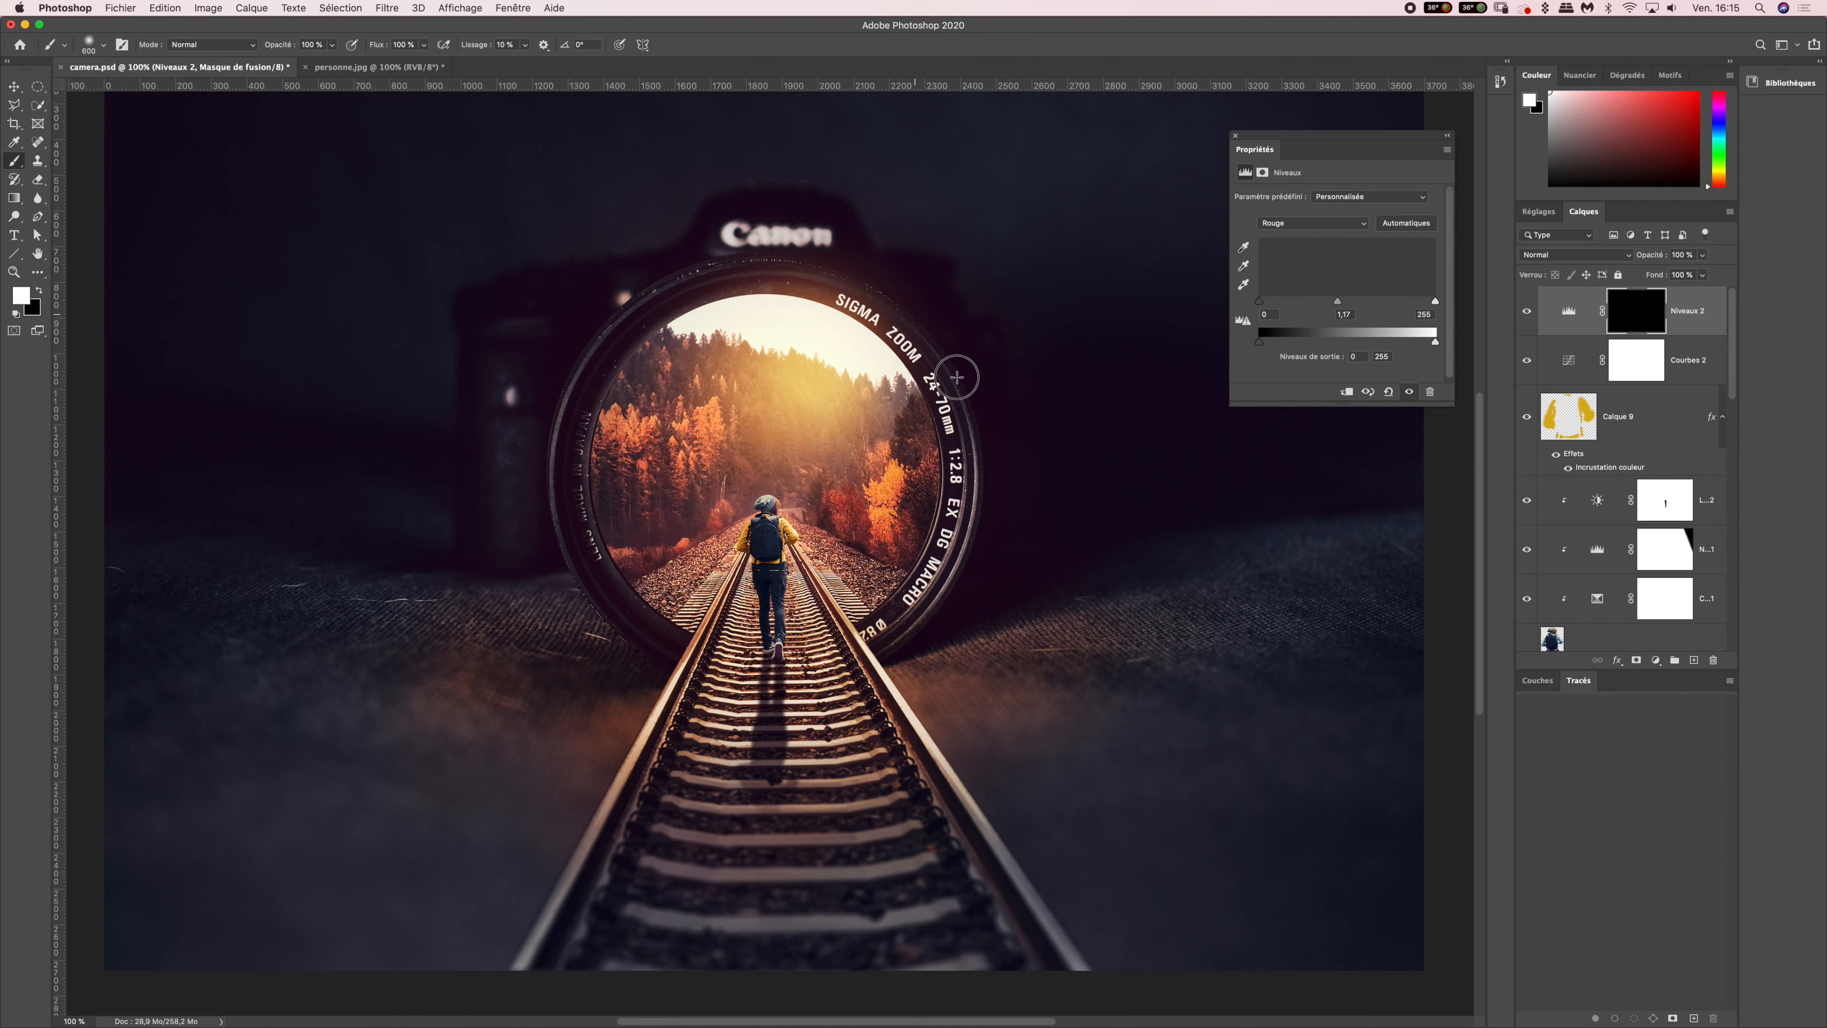
drag(951, 488, 910, 426)
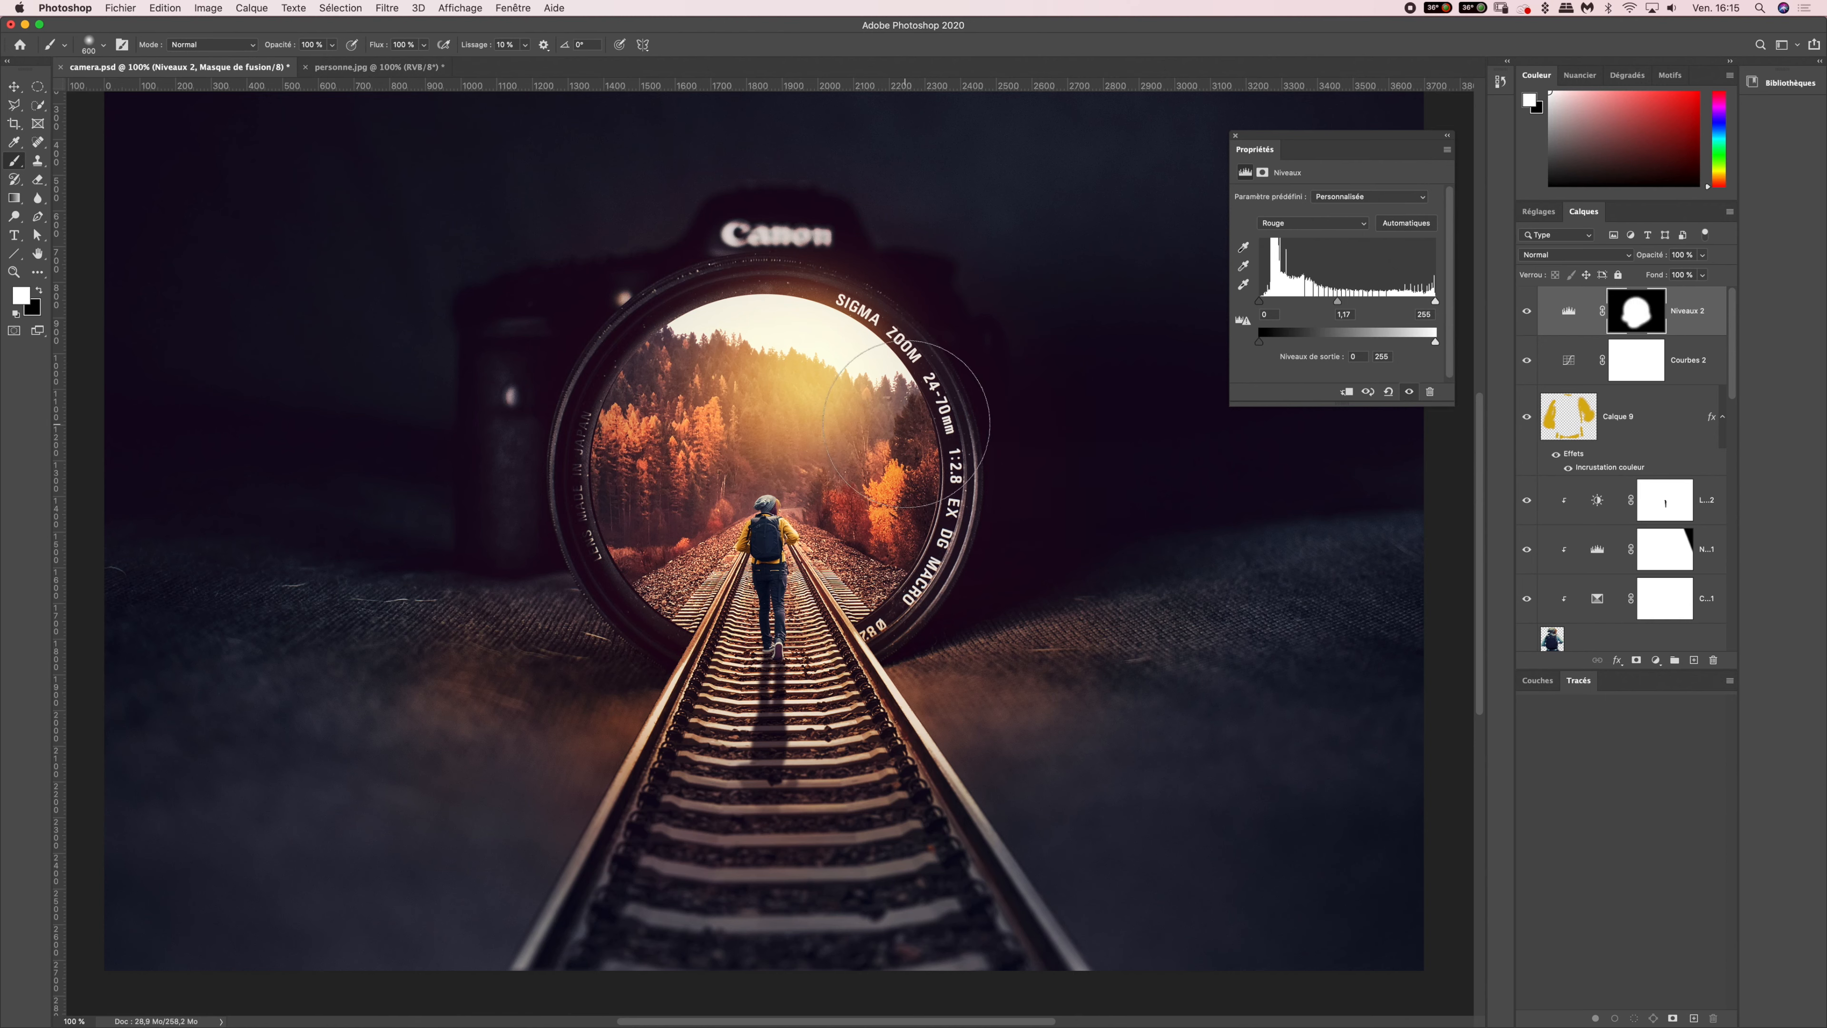
- Compare the image with the Niveaux 2 adjustment on and off
click(1526, 313)
click(1525, 313)
click(1525, 313)
click(1525, 313)
click(1526, 313)
click(1525, 313)
click(1526, 313)
click(1526, 313)
click(1527, 312)
click(1527, 312)
click(1527, 312)
click(1527, 312)
- Hide the panels and rulers and examine the composite at 300% around the person and at 100%
key(Tab)
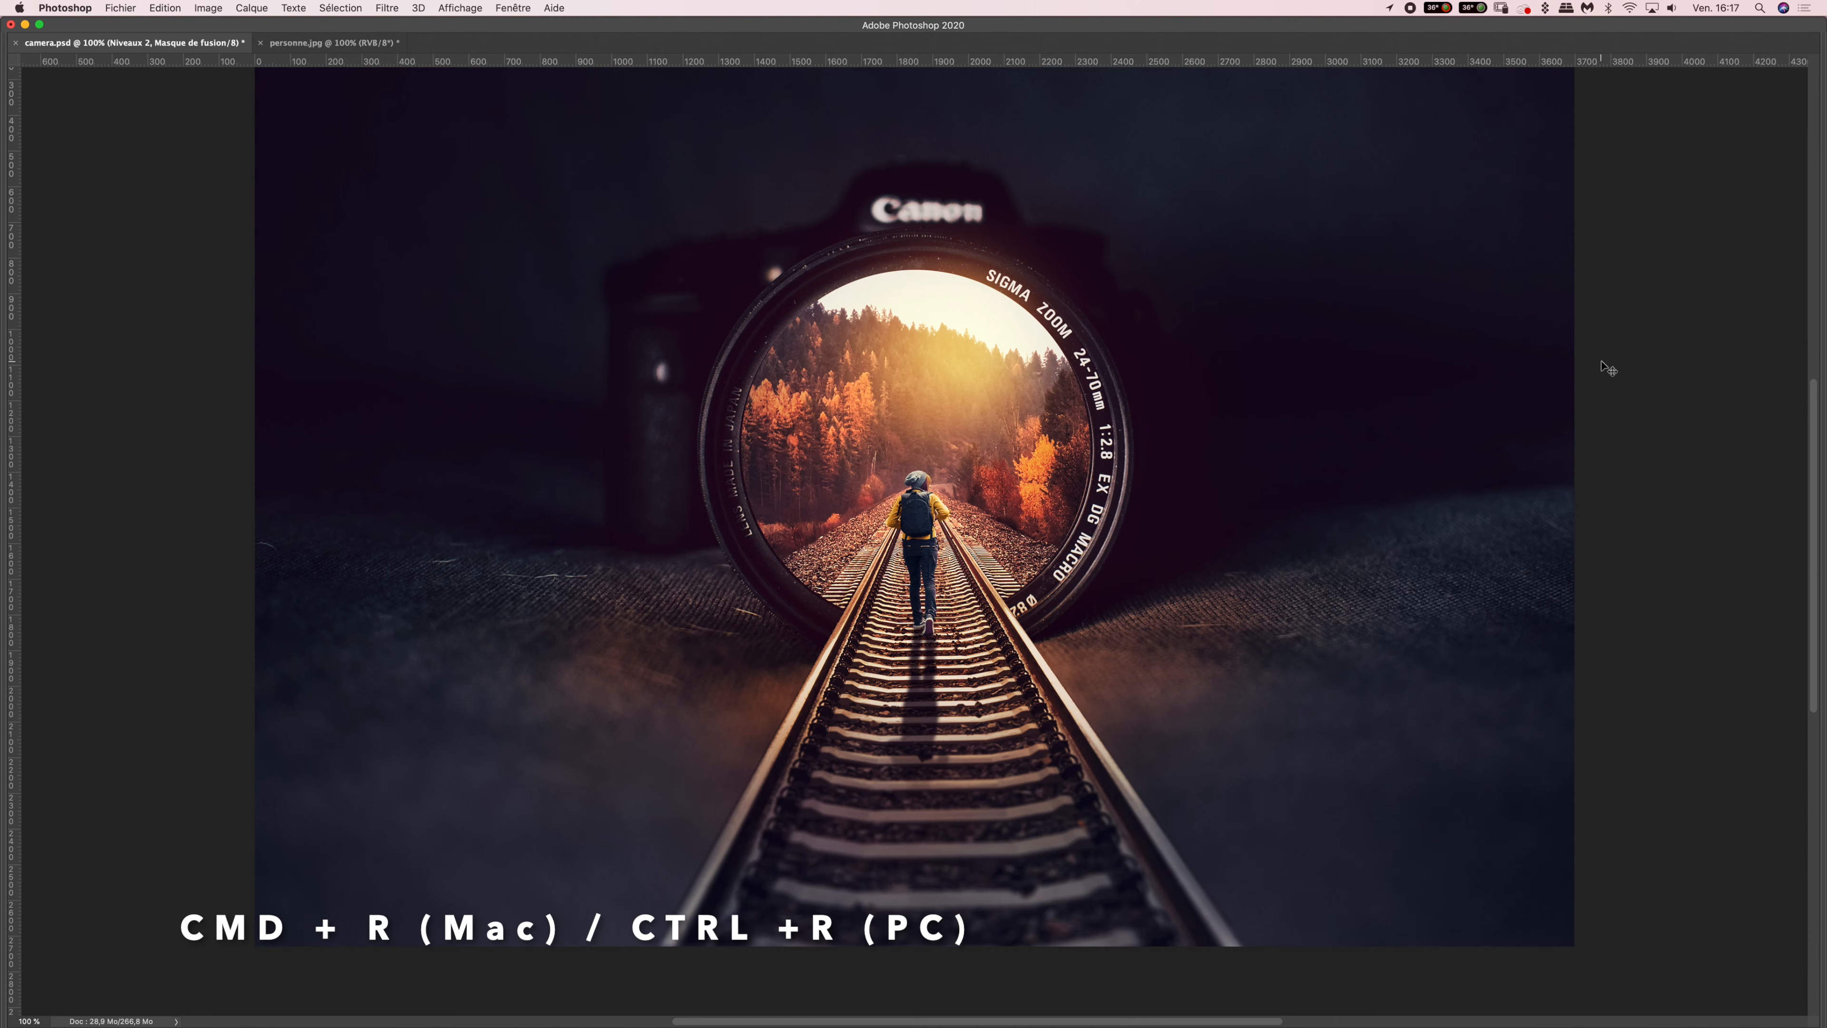
key(super+r)
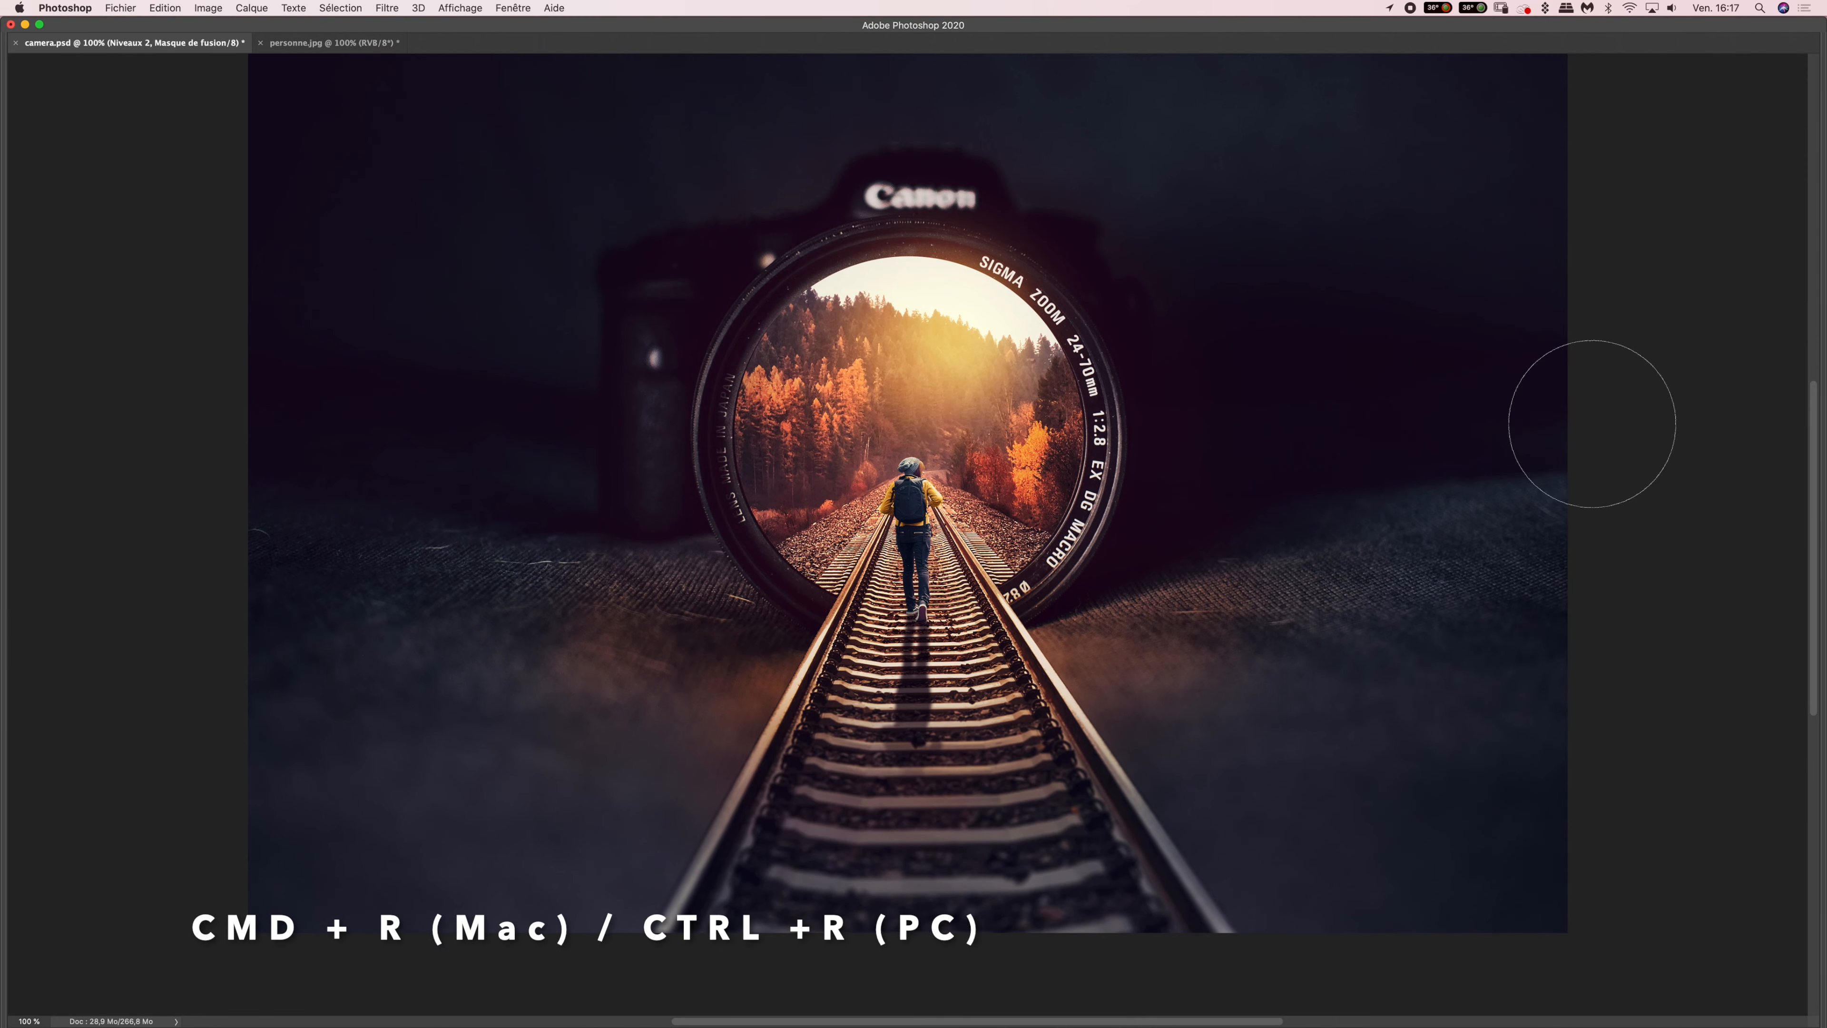
key(v)
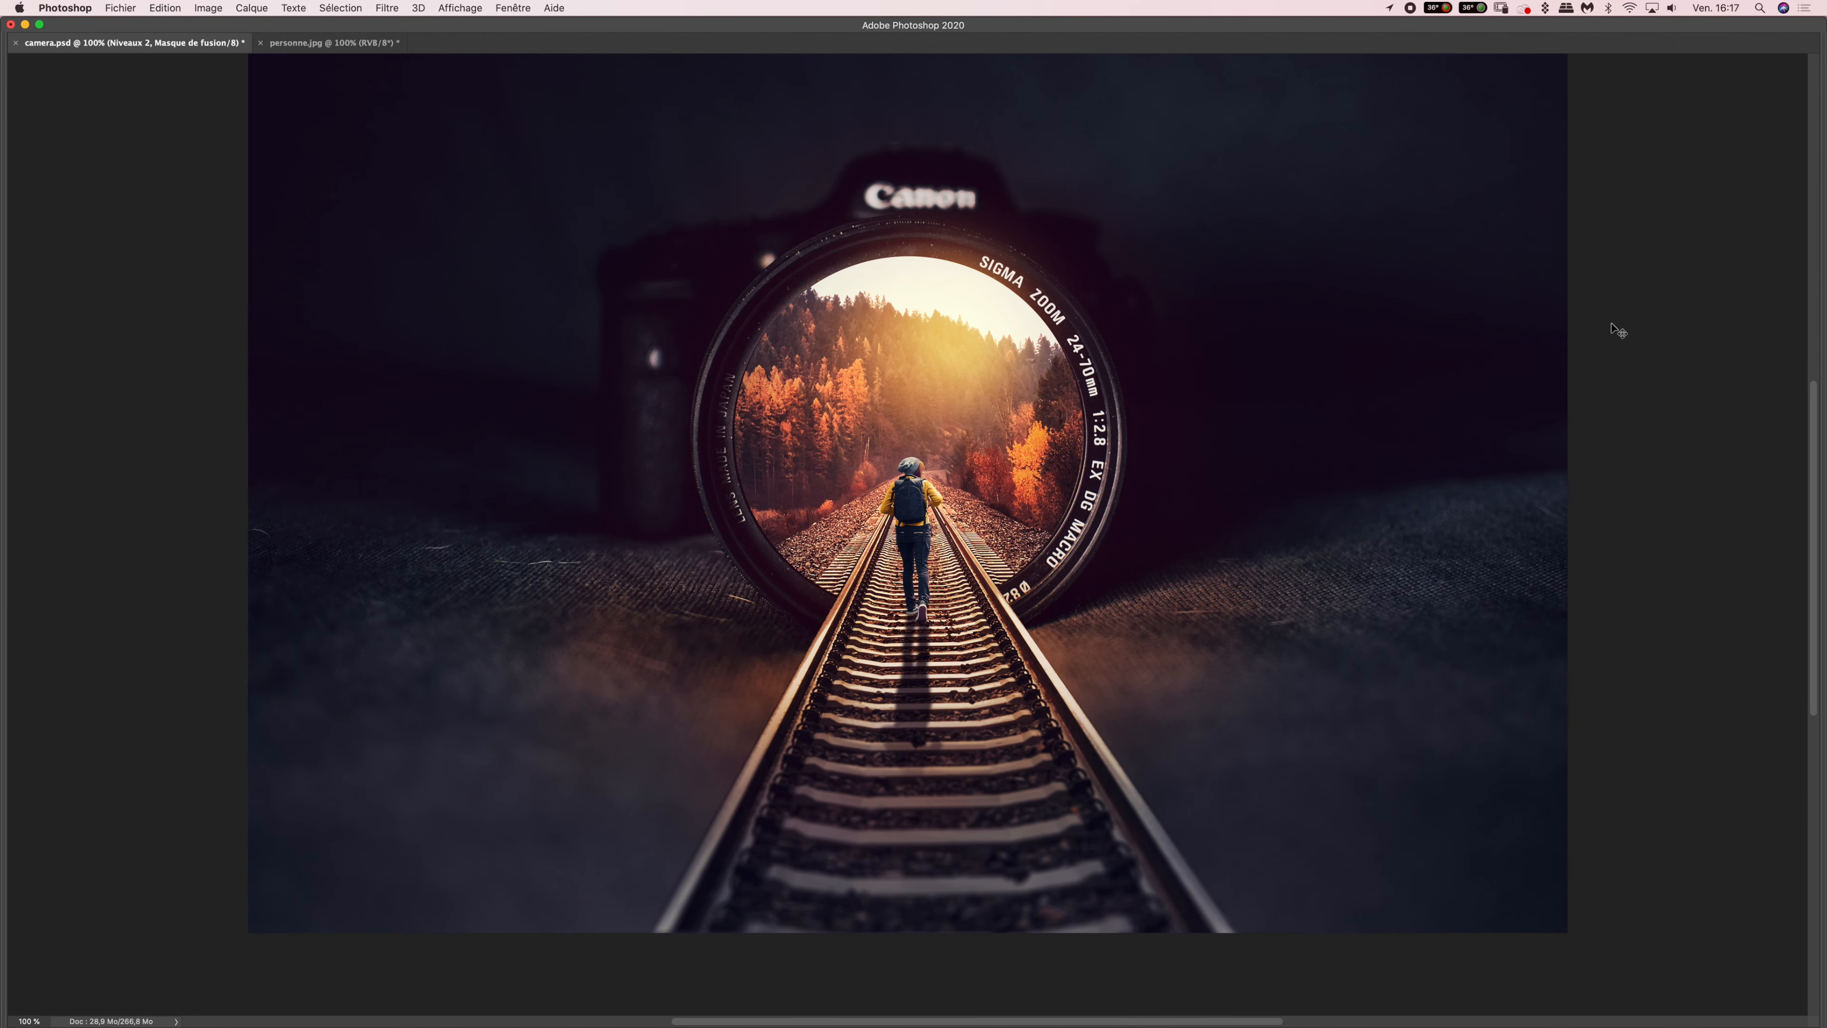
key(super+plus)
key(super+plus)
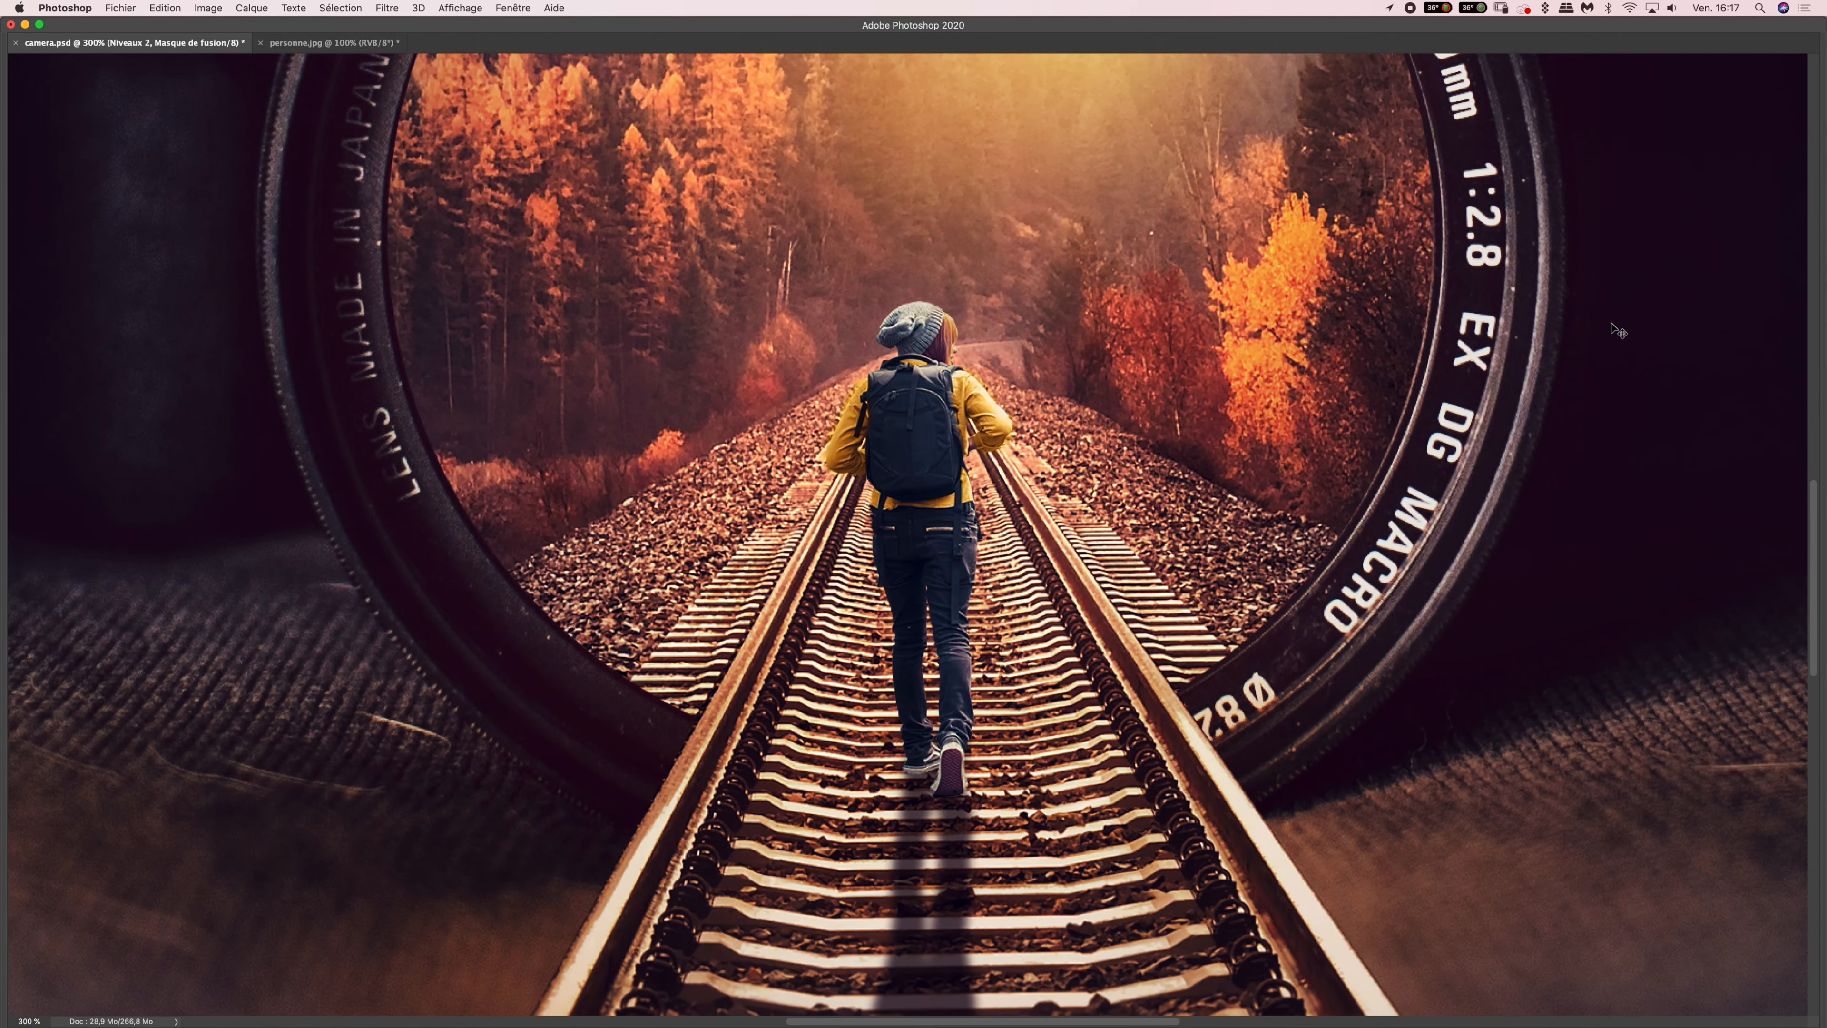
key(super+minus)
key(super+minus)
key(super+minus)
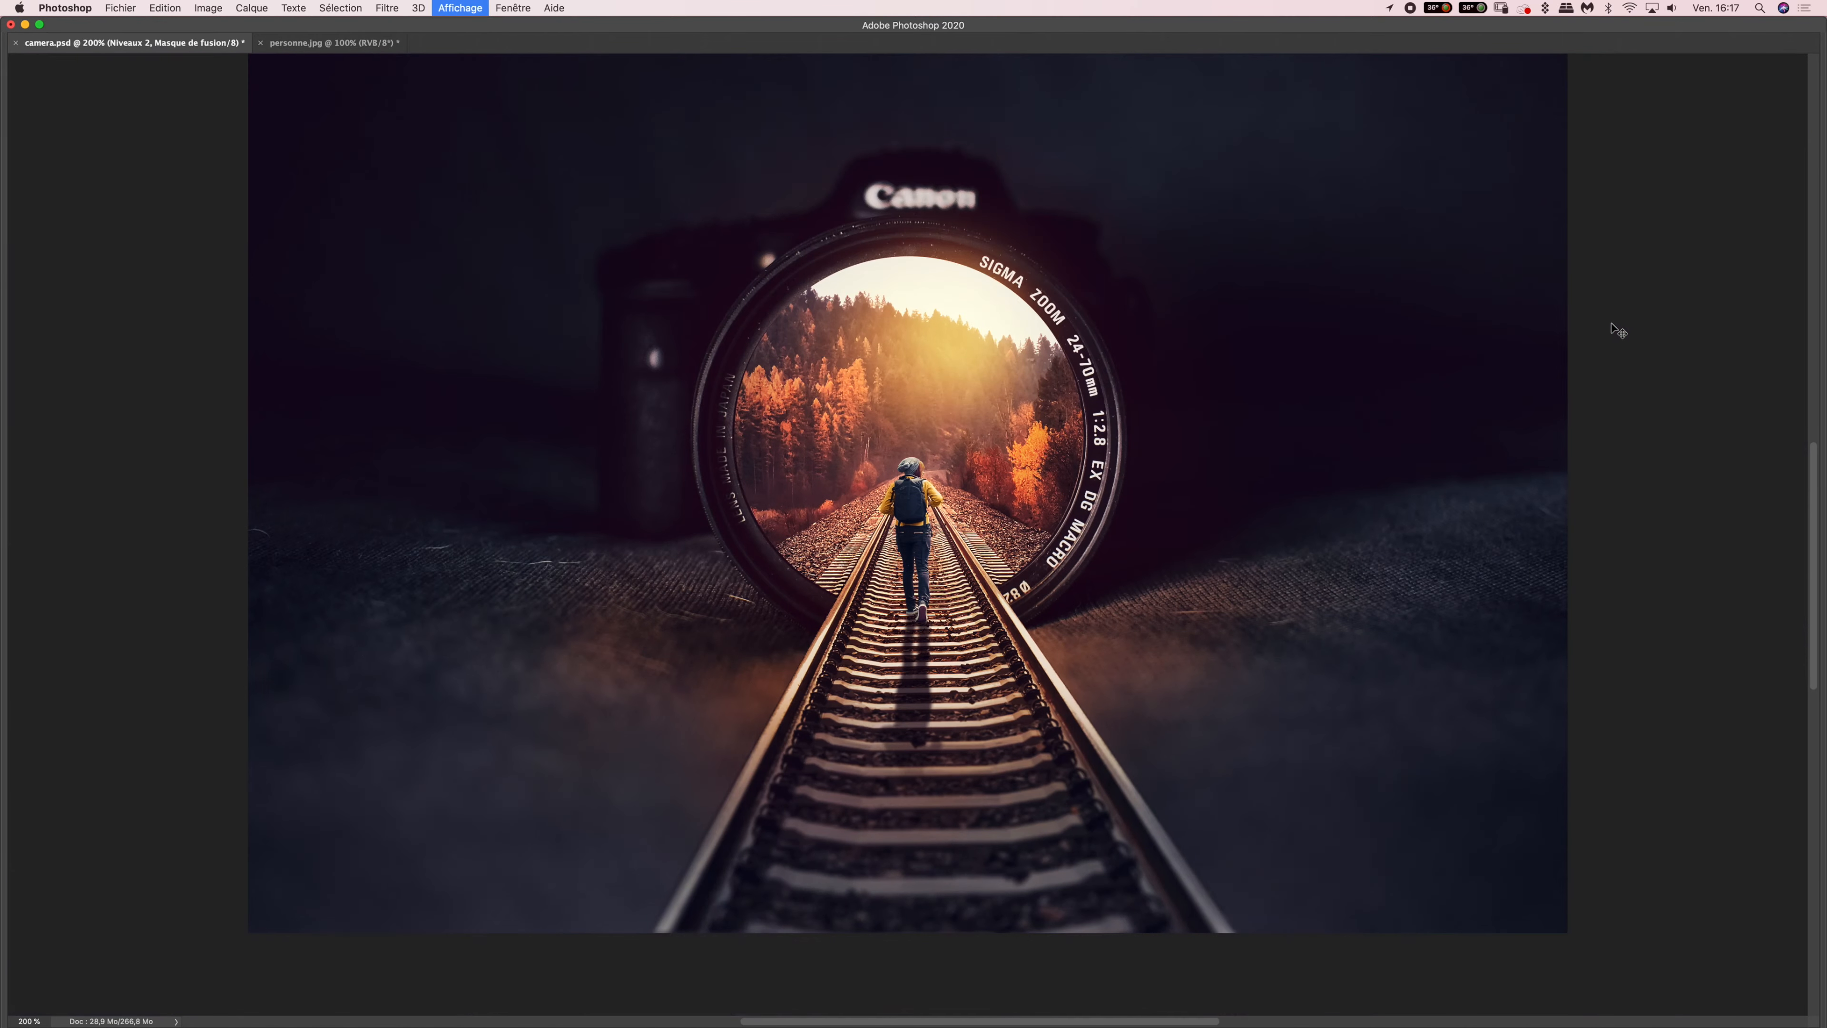
key(super+plus)
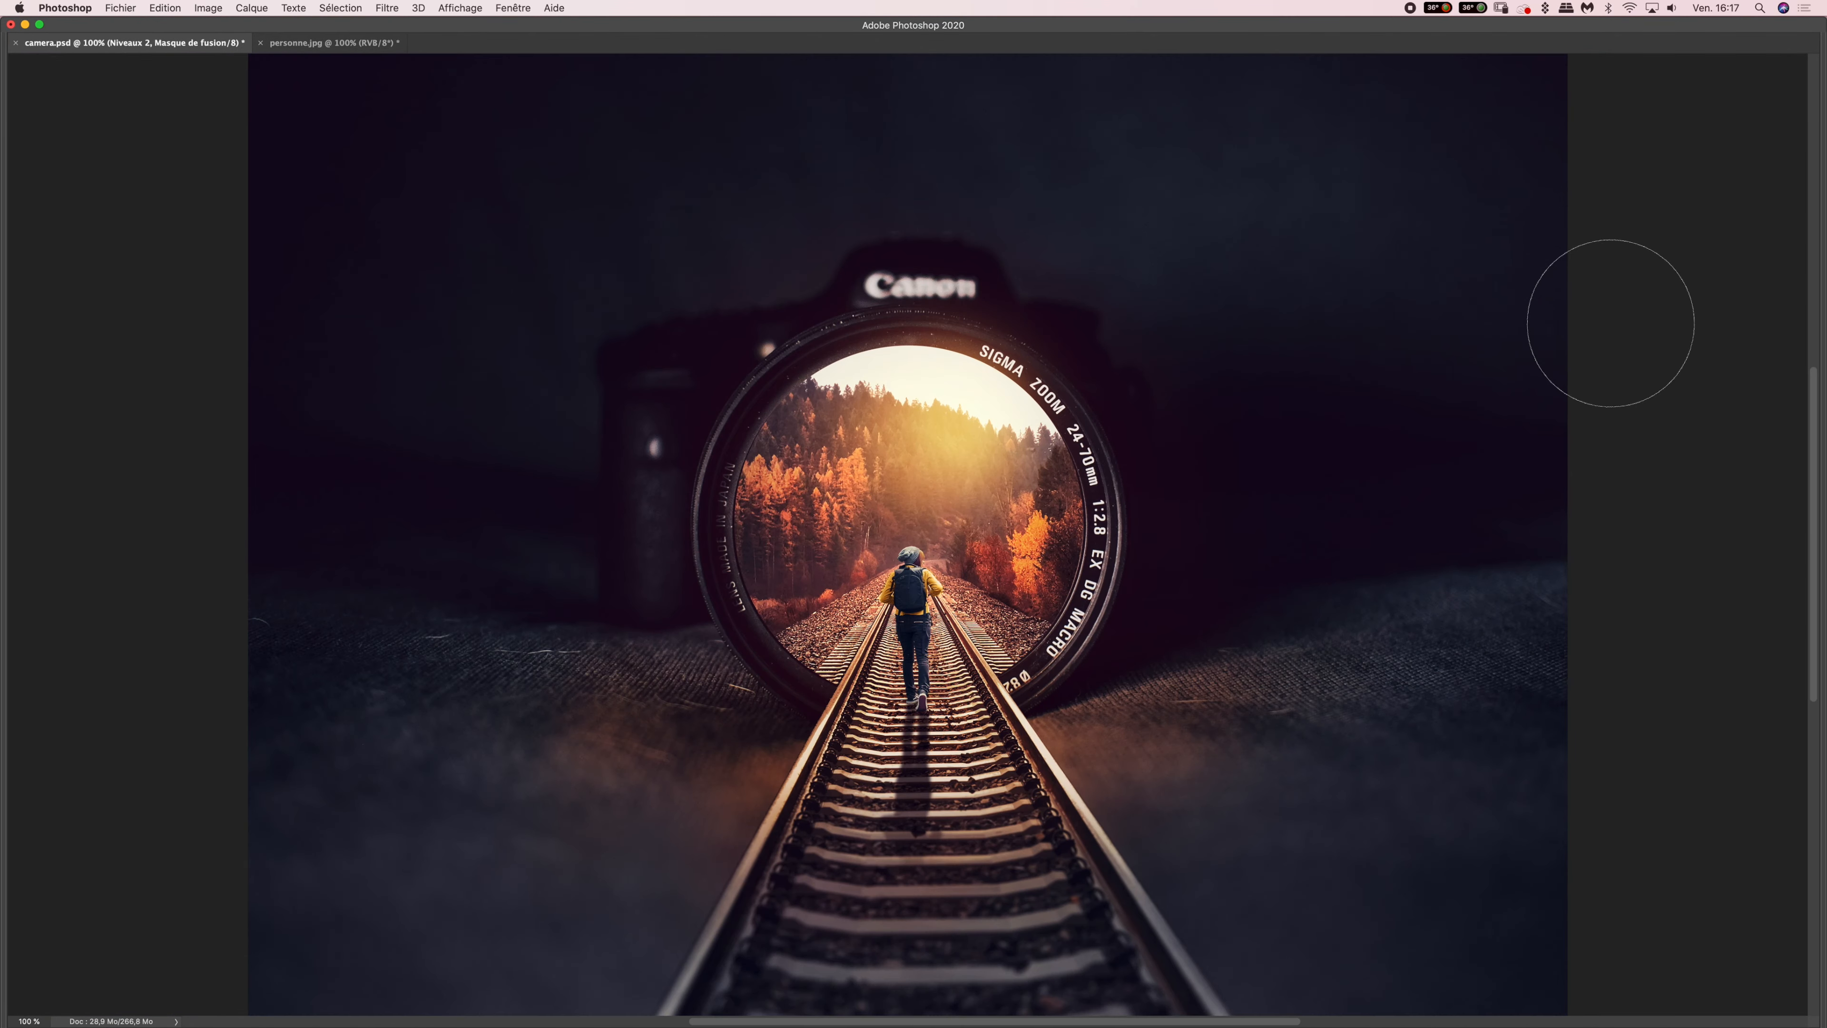